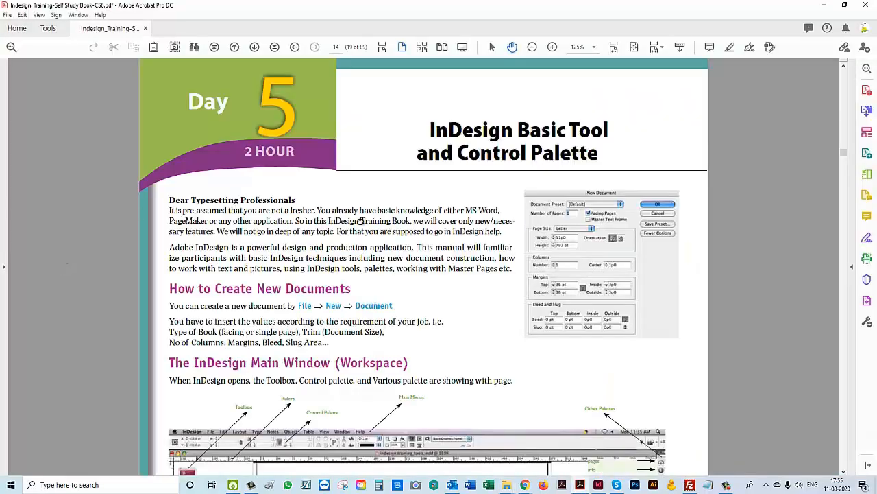
- Switch from the training PDF to InDesign and view the About InDesign version information
key("ctrl+plus")
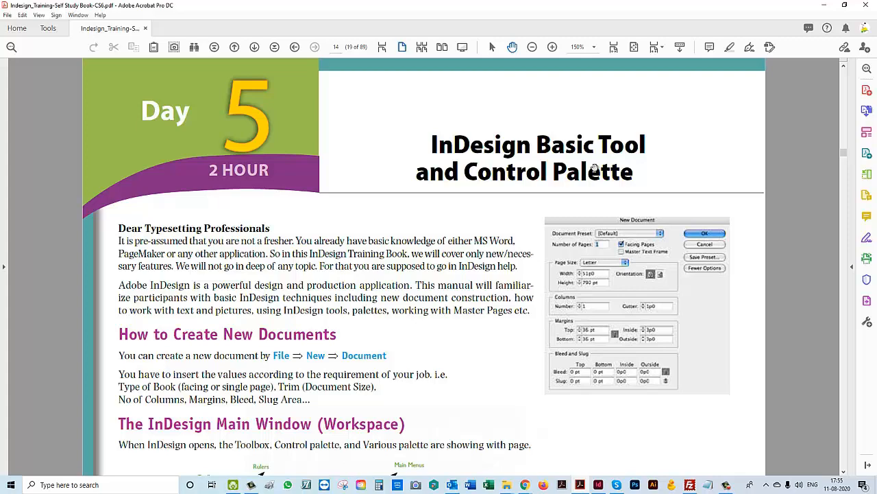
key("ctrl+minus")
key("ctrl+minus")
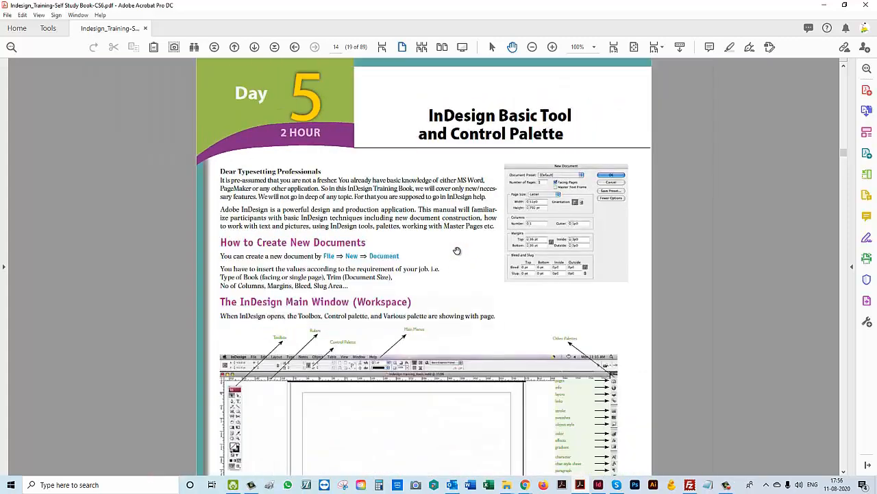
scroll(443, 255, "down", 1)
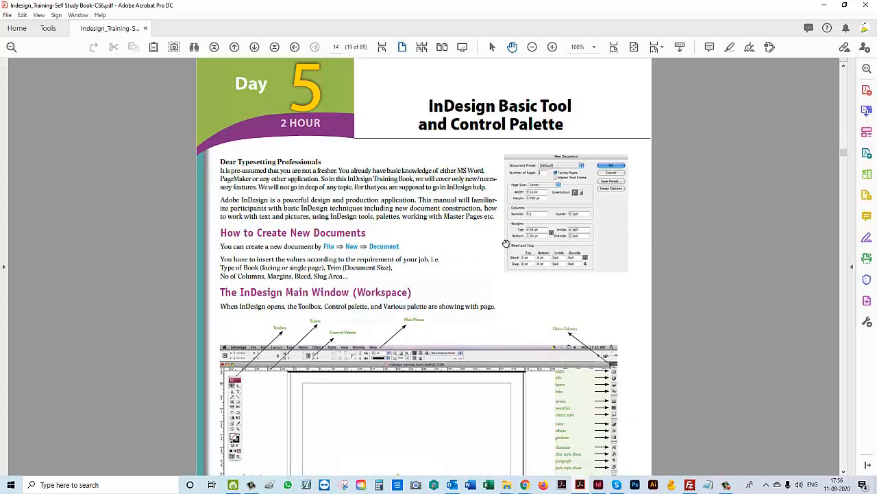
left_click(598, 483)
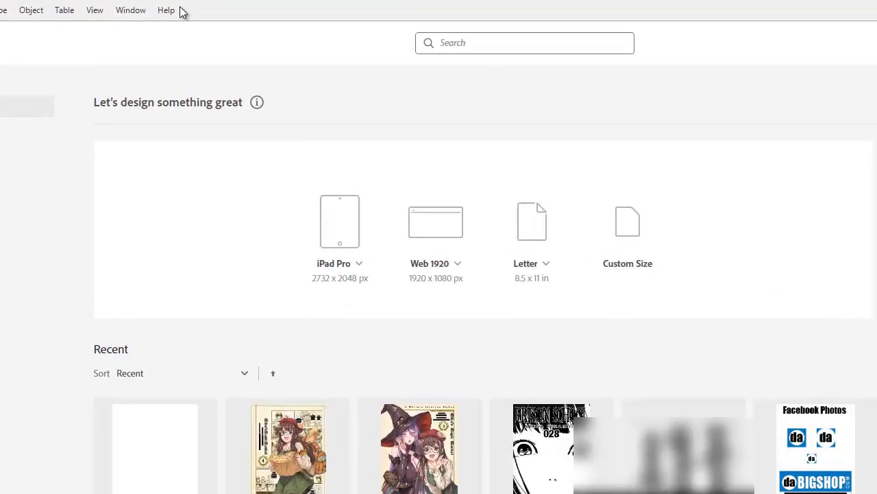
left_click(172, 10)
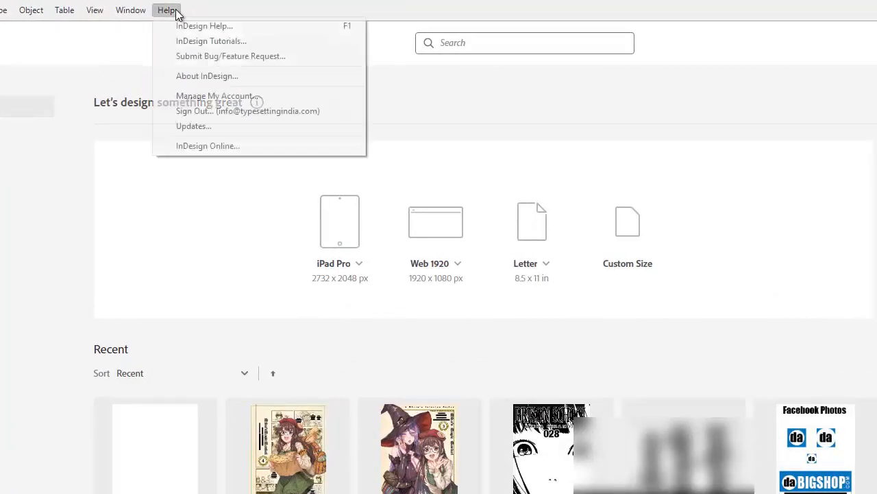
left_click(212, 77)
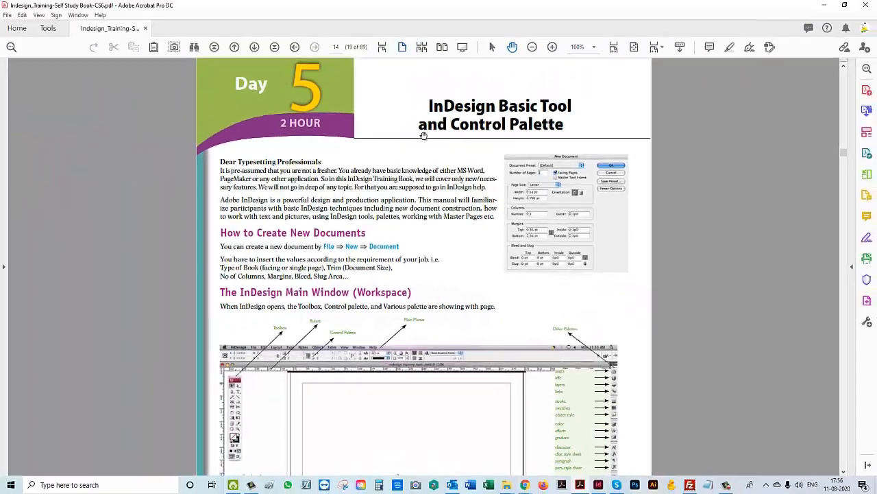
- Switch to InDesign and create a new document with the settings offered in the New Document dialog
key("alt+Tab")
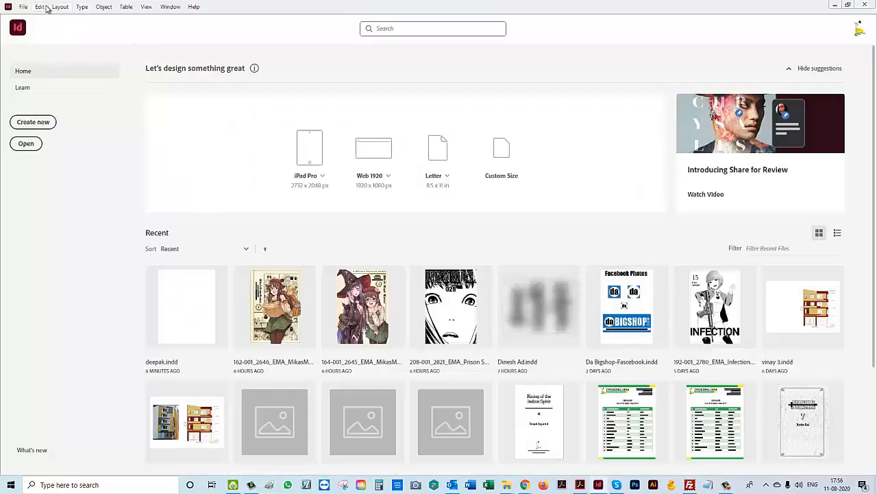
left_click(24, 7)
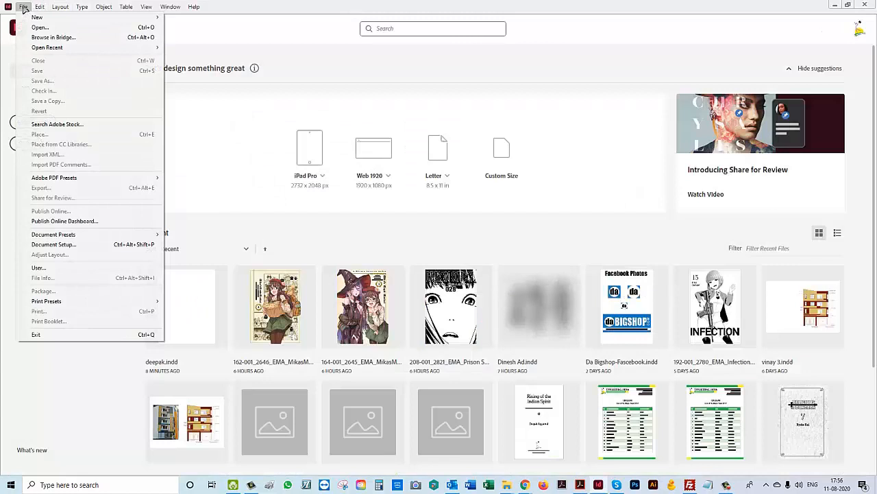
mouse_move(37, 18)
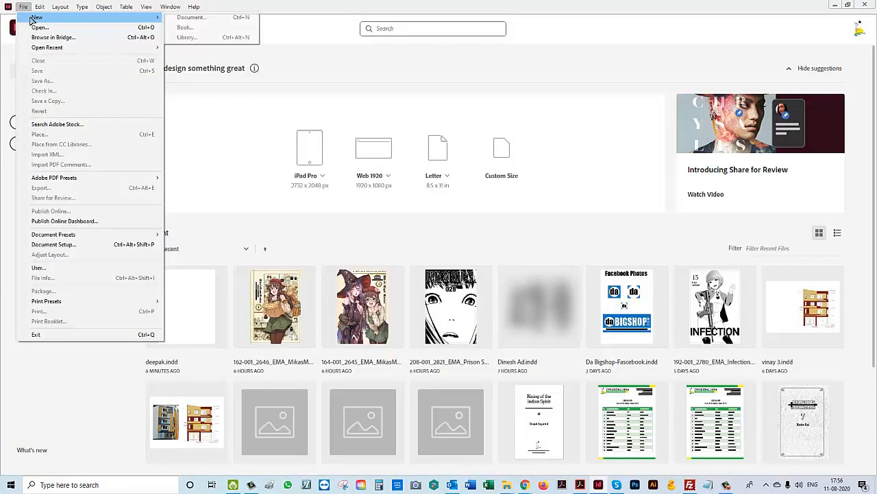
left_click(192, 17)
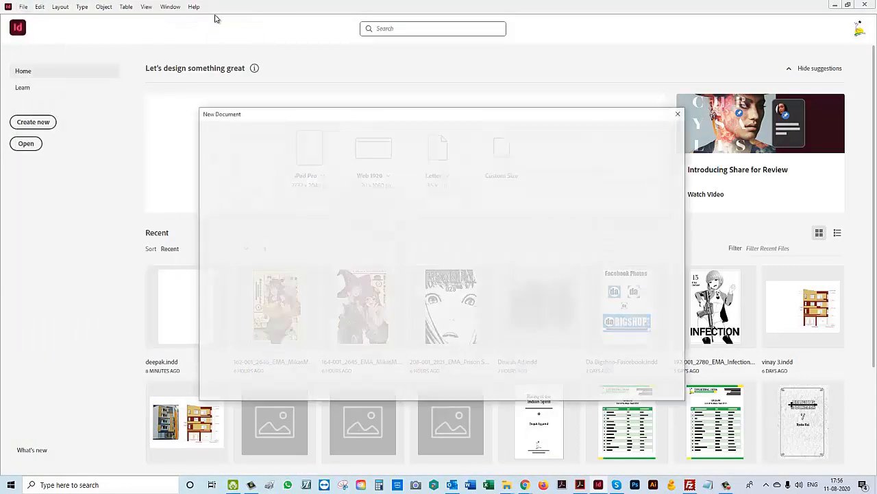
left_click(625, 386)
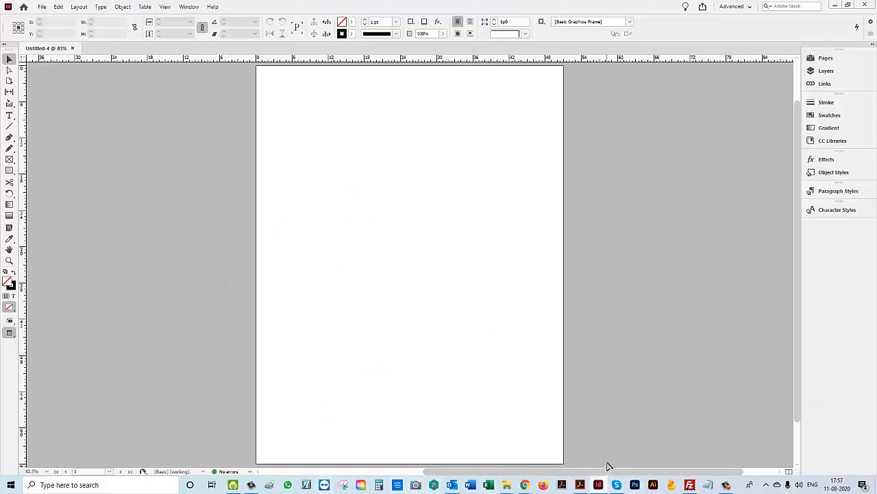
- Switch to the training PDF in Acrobat, restore its window from full screen and move it over the right half of the screen
key("alt+Tab")
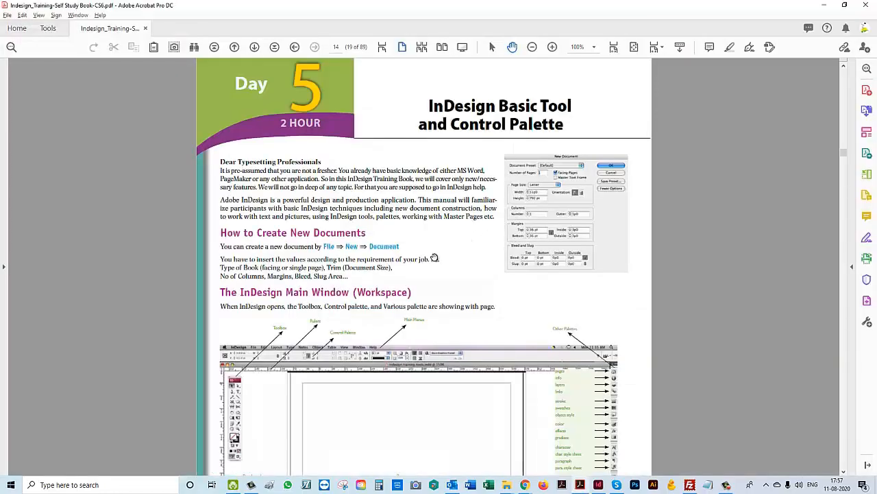
scroll(439, 247, "down", 1)
double_click(425, 9)
left_click_drag(447, 25, 627, 5)
- Examine the manual's section on creating new documents and its labelled InDesign workspace diagram at 125% zoom
scroll(573, 126, "up", 2)
scroll(571, 140, "down", 2)
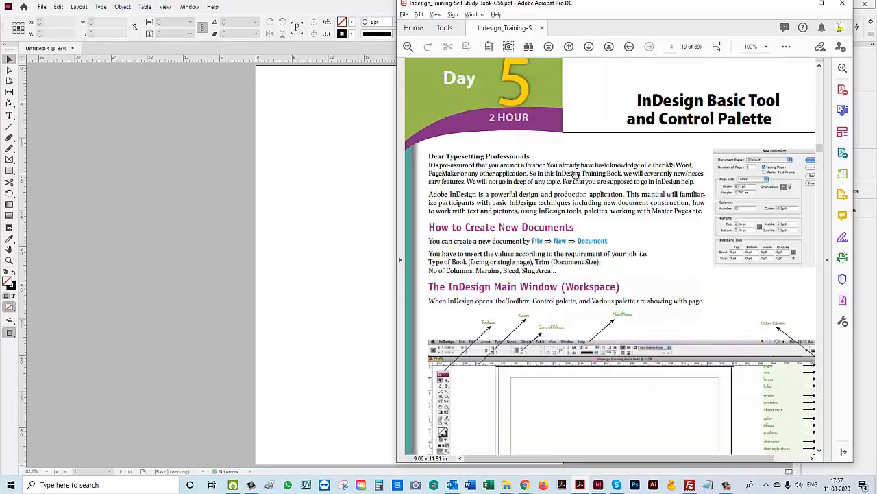
scroll(588, 205, "up", 2)
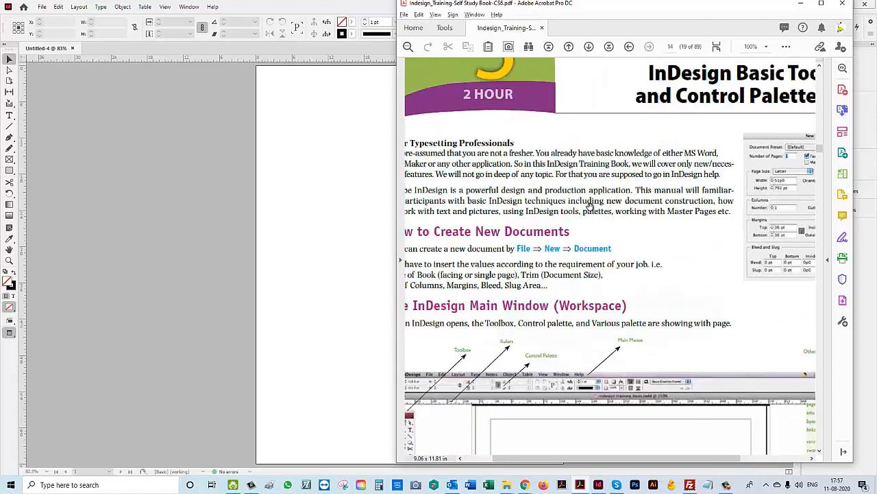
left_click_drag(530, 244, 482, 187)
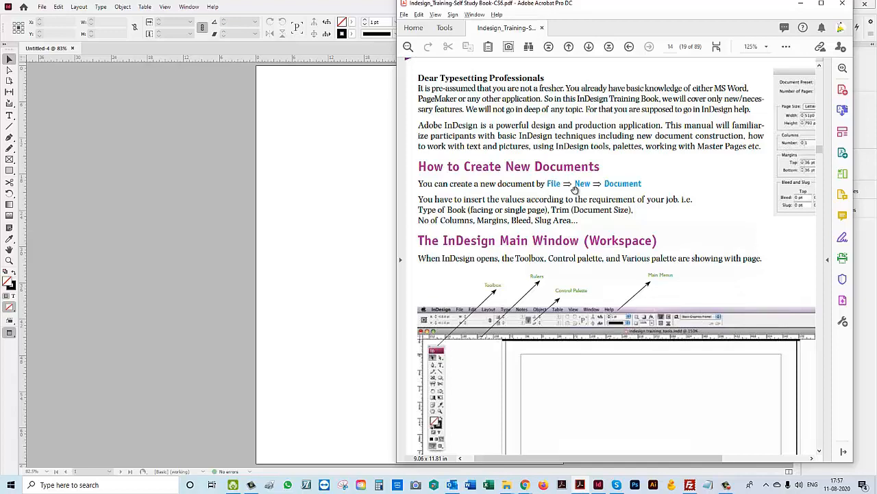
left_click_drag(593, 231, 594, 197)
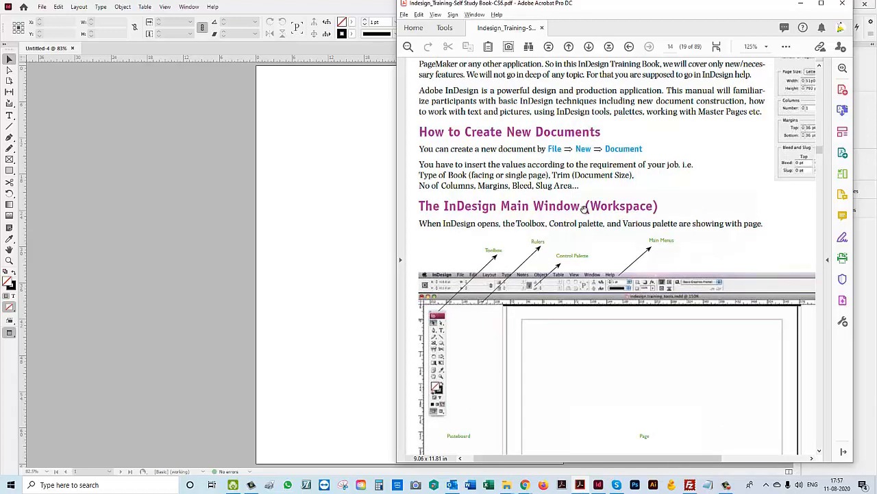
scroll(510, 159, "down", 2)
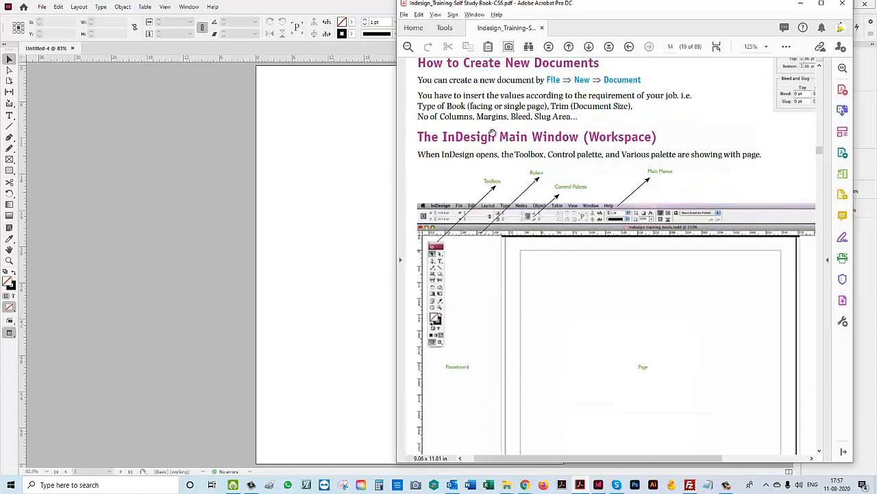
left_click_drag(528, 217, 533, 121)
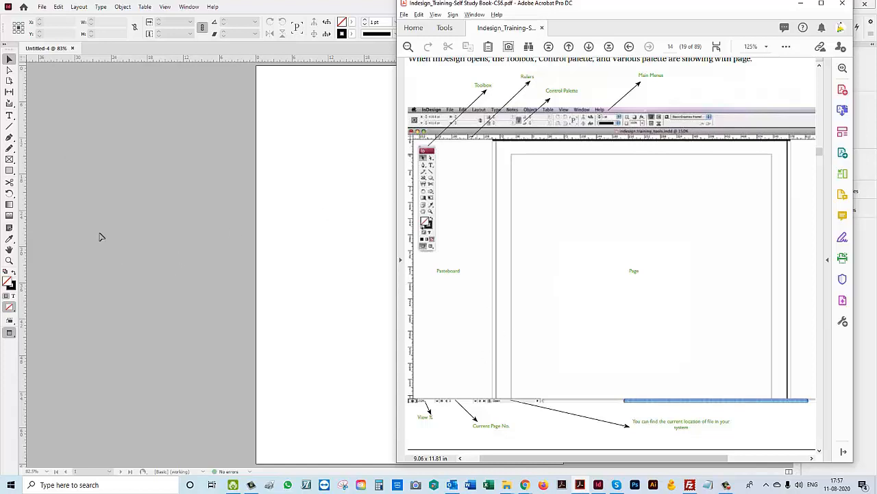
left_click_drag(494, 217, 494, 252)
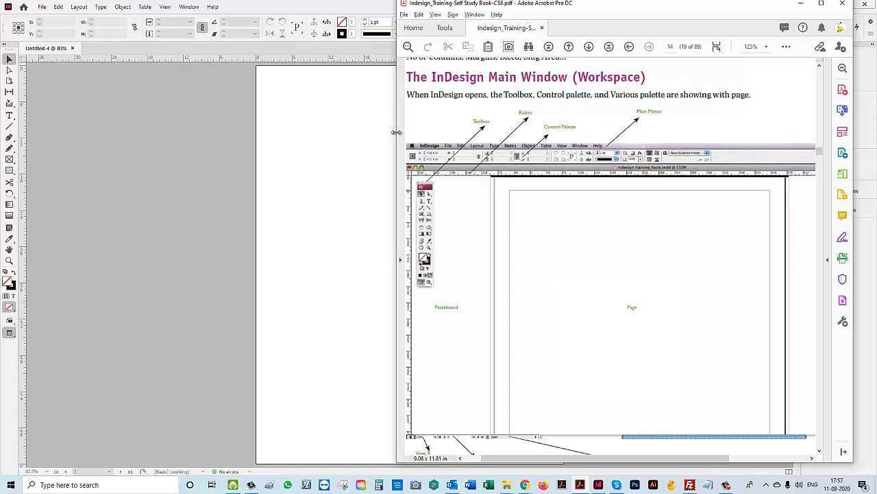
- Narrow the PDF window and shrink the InDesign window so that both stand side by side
left_click_drag(396, 131, 538, 143)
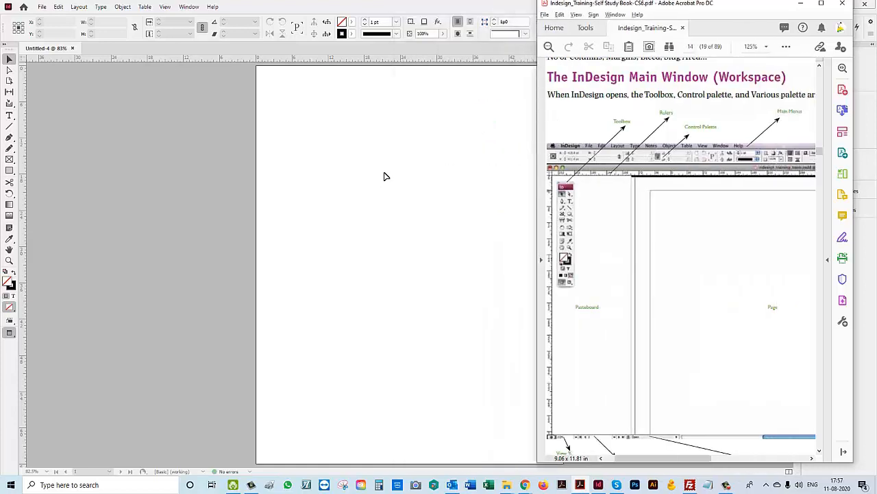
left_click(386, 176)
double_click(611, 4)
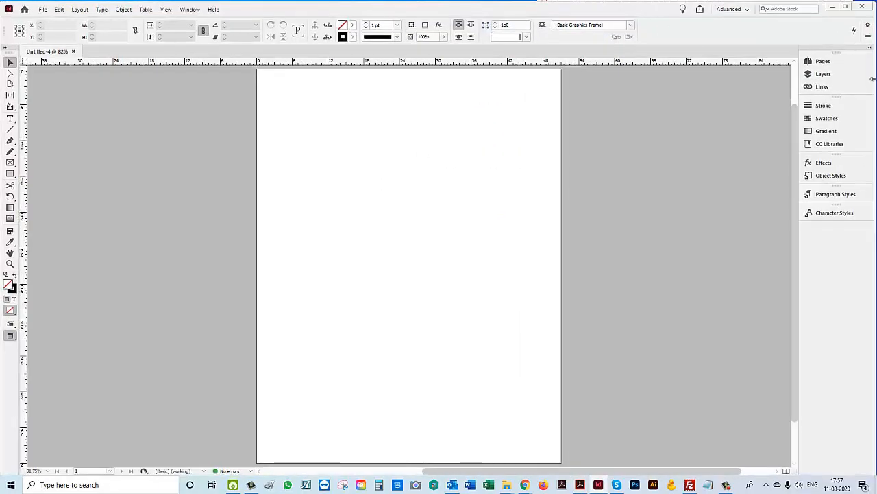
left_click_drag(874, 81, 549, 84)
left_click_drag(666, 3, 683, 11)
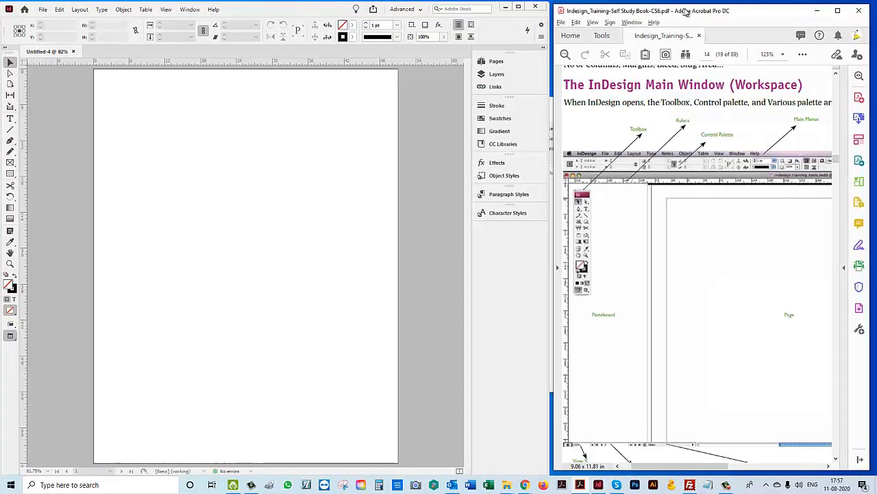
left_click(552, 42)
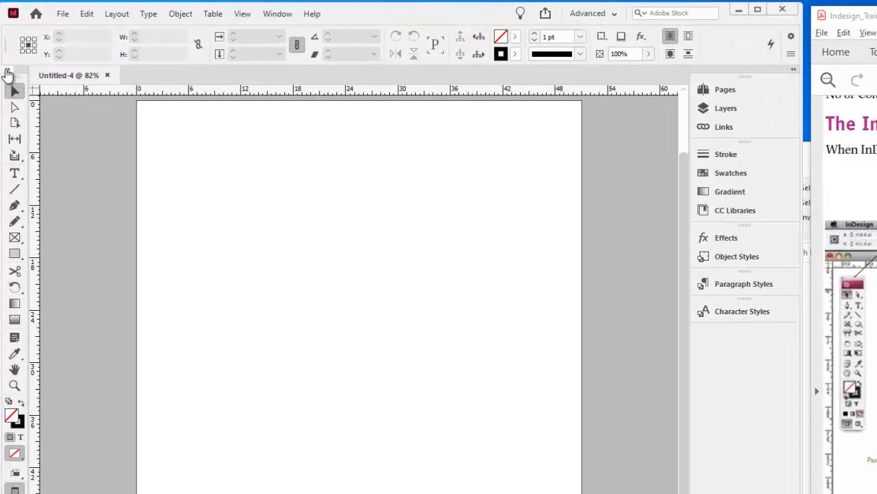
- Set the InDesign toolbox to two columns and undock it as a floating panel over the pasteboard beside the page
left_click(8, 71)
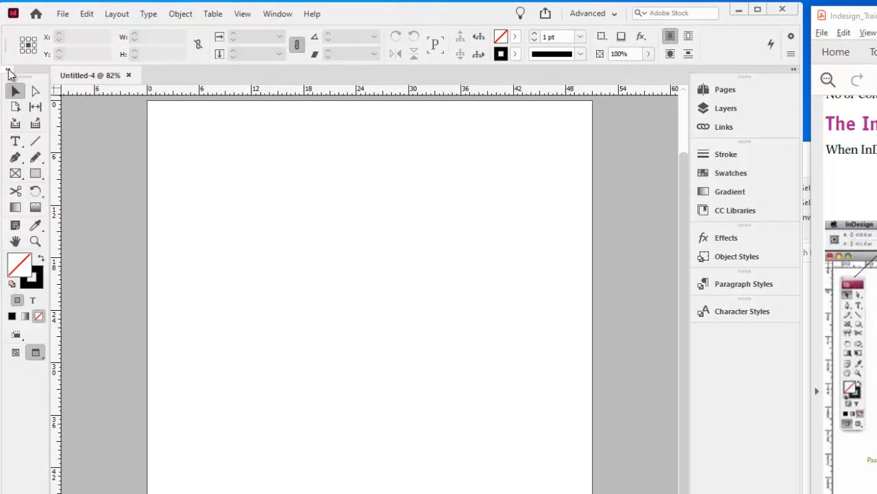
left_click(8, 71)
left_click(8, 71)
left_click_drag(31, 77, 49, 122)
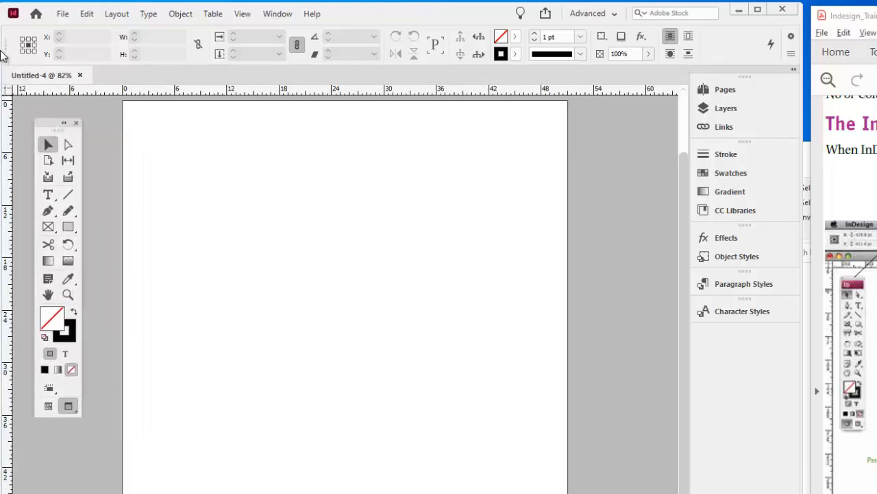
left_click_drag(48, 124, 31, 134)
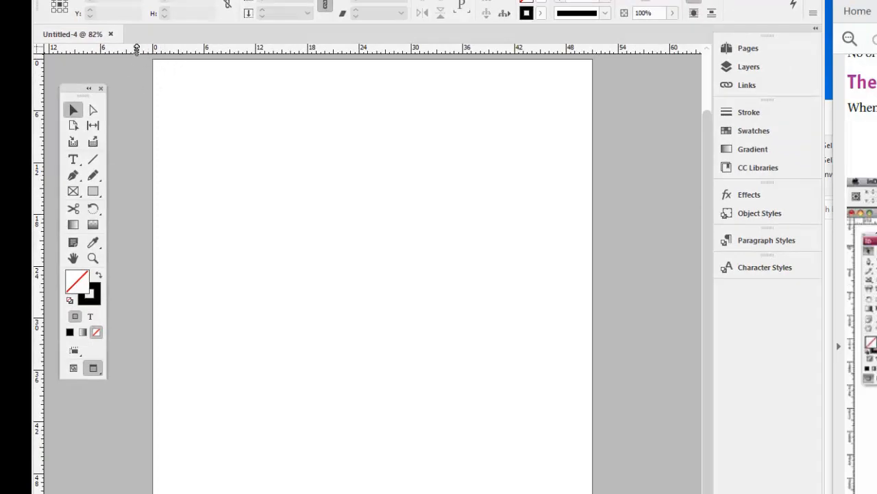
- Add a horizontal ruler guide at about 13p0 across the spread and a vertical ruler guide at about 21p0
left_click_drag(138, 50, 137, 170)
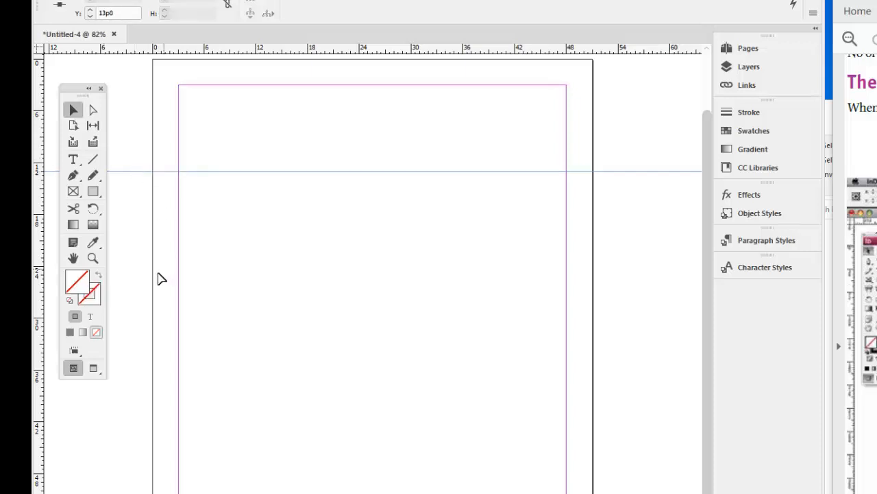
left_click(162, 278)
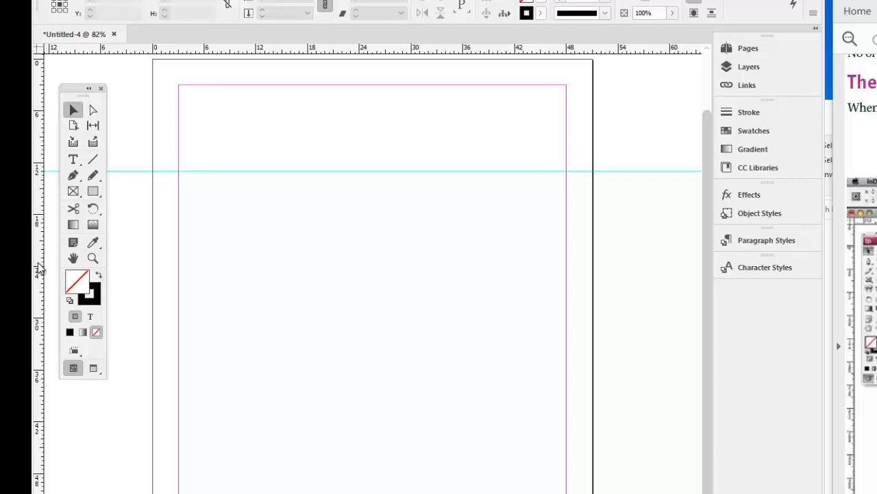
left_click_drag(40, 271, 333, 283)
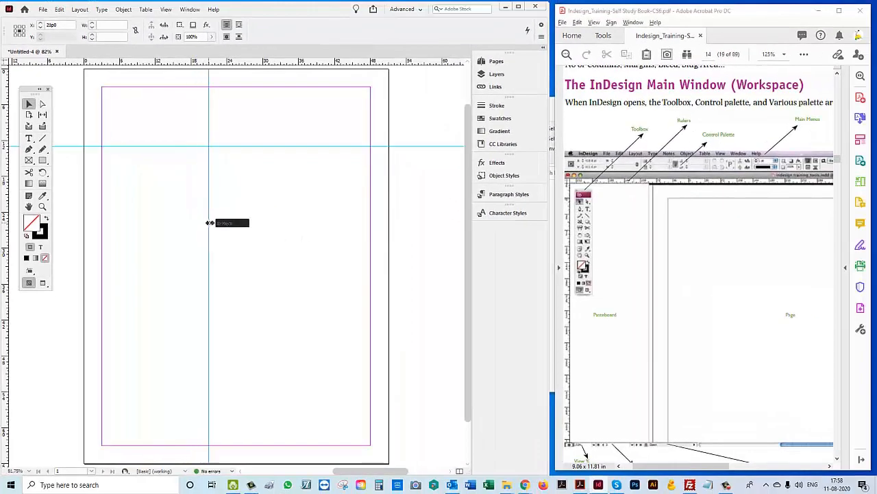
left_click_drag(209, 222, 209, 223)
left_click(109, 225)
- Add a second vertical ruler guide at about 9p3.6 and a horizontal guide limited to the page at about 19p2.4
left_click_drag(11, 235, 140, 235)
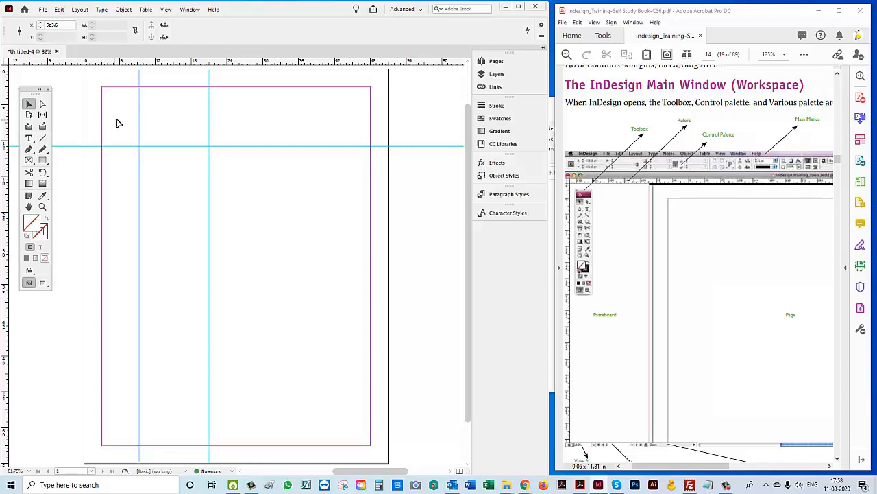
left_click_drag(115, 118, 274, 201)
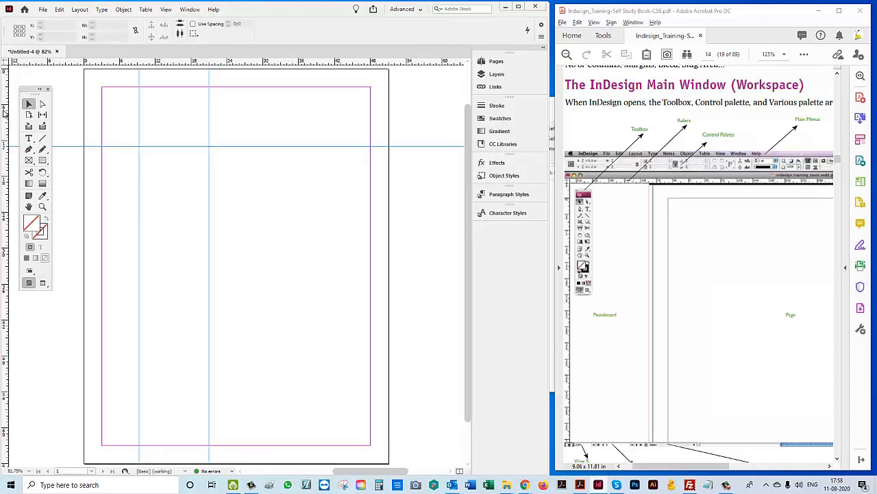
left_click_drag(86, 67, 99, 189)
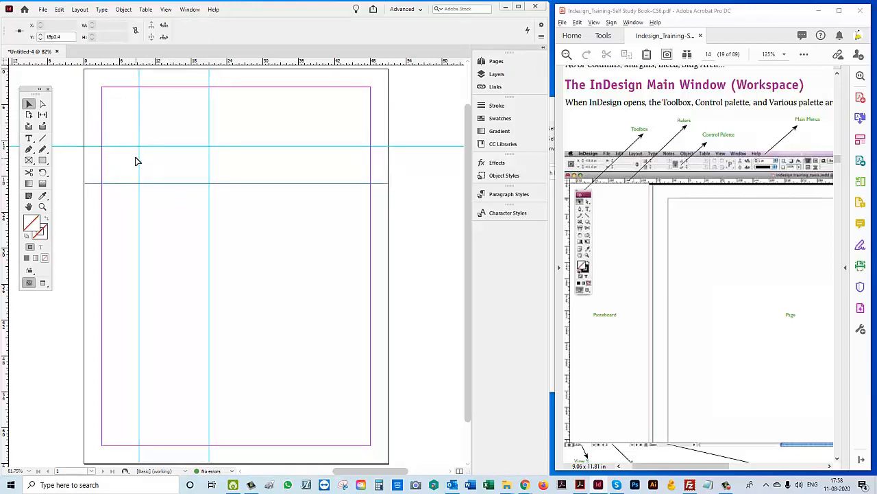
- Select all the ruler guides and remove them with Cut after undoing a first deletion
left_click_drag(125, 111, 263, 244)
key("Delete")
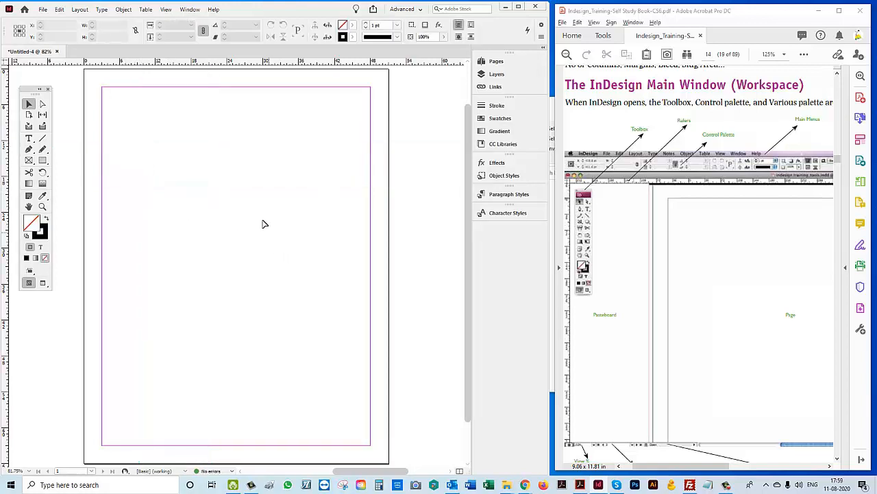
key("ctrl+z")
right_click(211, 177)
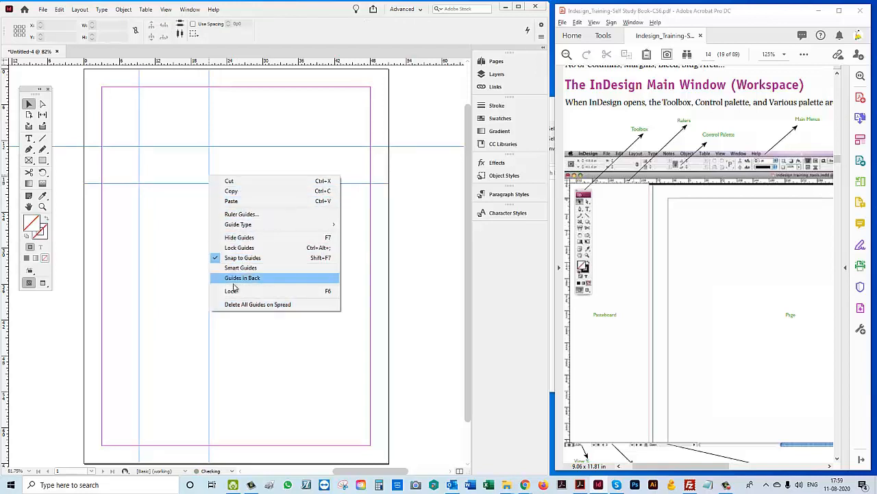
left_click(234, 181)
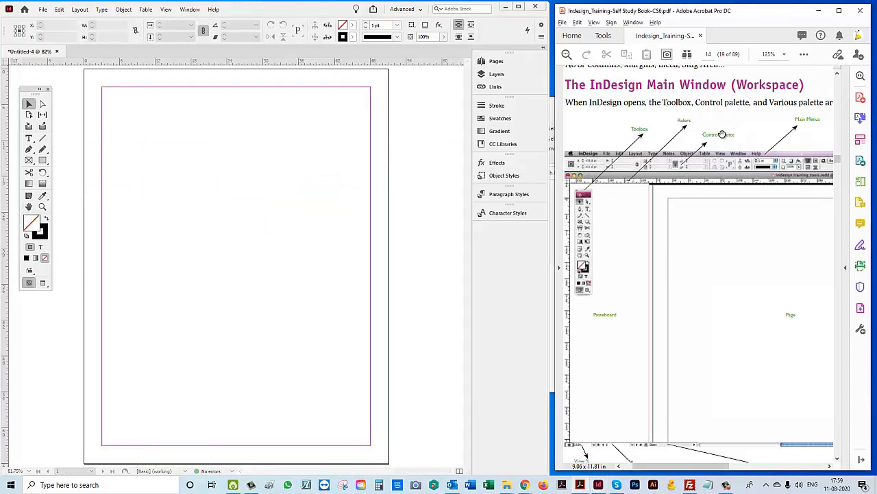
- Draw a rectangular frame about 17p9.6 by 14p3.6 in the page's upper half and move it to about X 22p2.4, Y 16p6.6
scroll(721, 135, "up", 5)
scroll(719, 168, "down", 2)
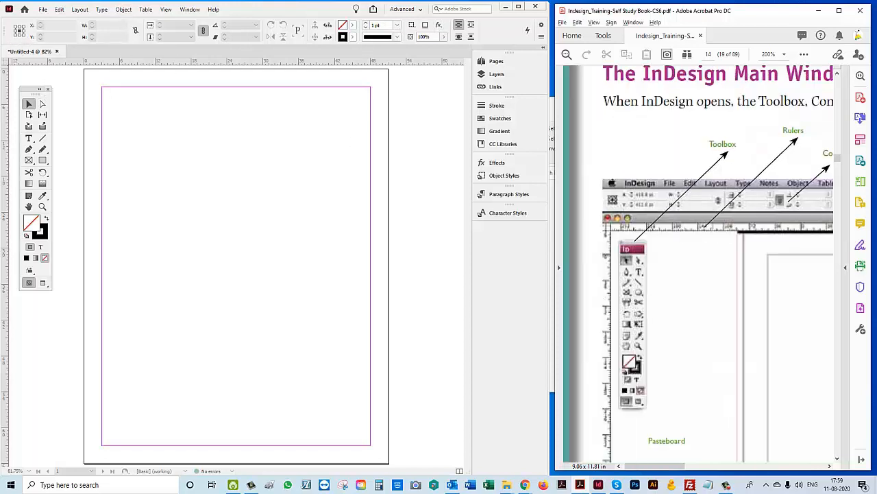
scroll(718, 207, "left", 4)
left_click(55, 62)
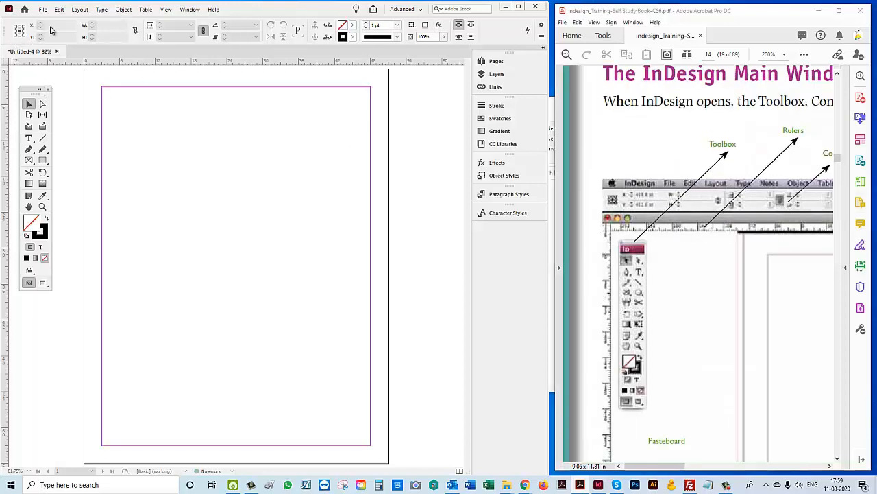
left_click(29, 160)
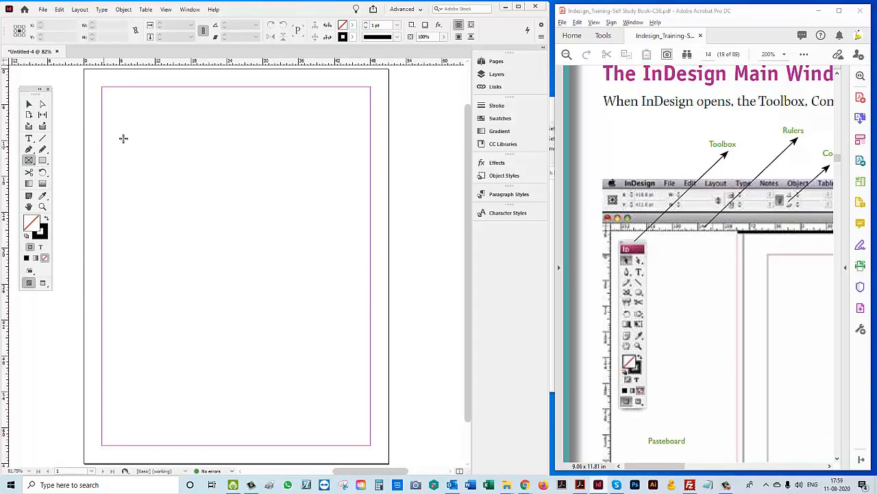
left_click_drag(123, 138, 234, 228)
key("v")
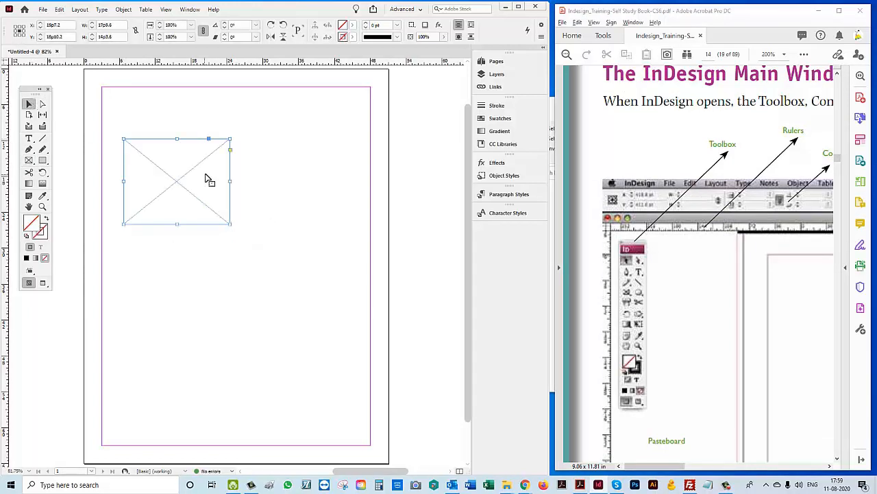
left_click_drag(207, 176, 245, 163)
left_click(240, 181)
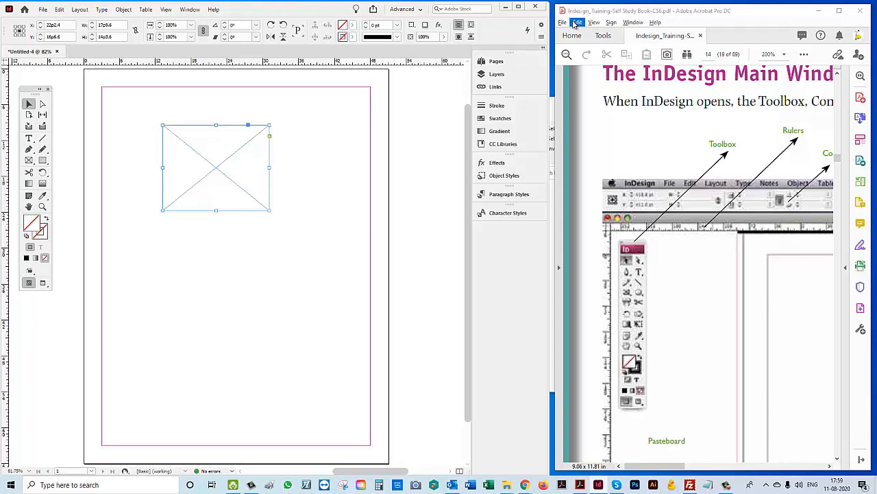
- Float the docked Control panel and place it across the lower part of the page
left_click(542, 36)
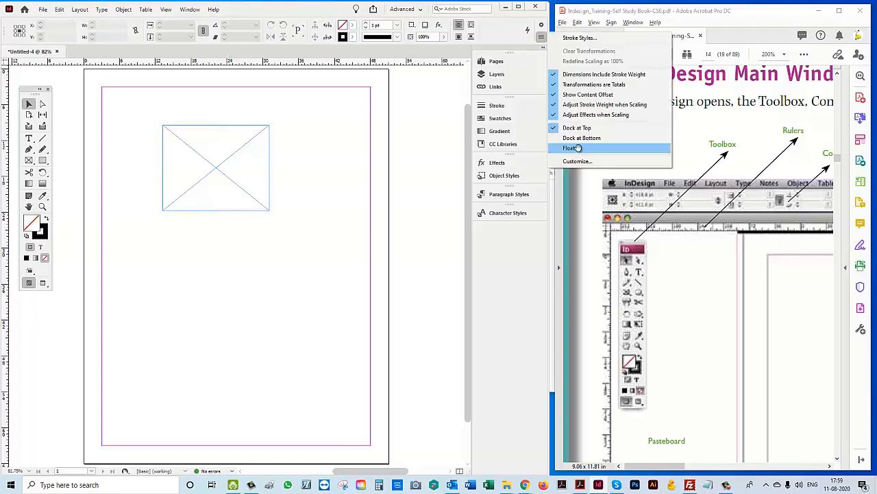
left_click(578, 148)
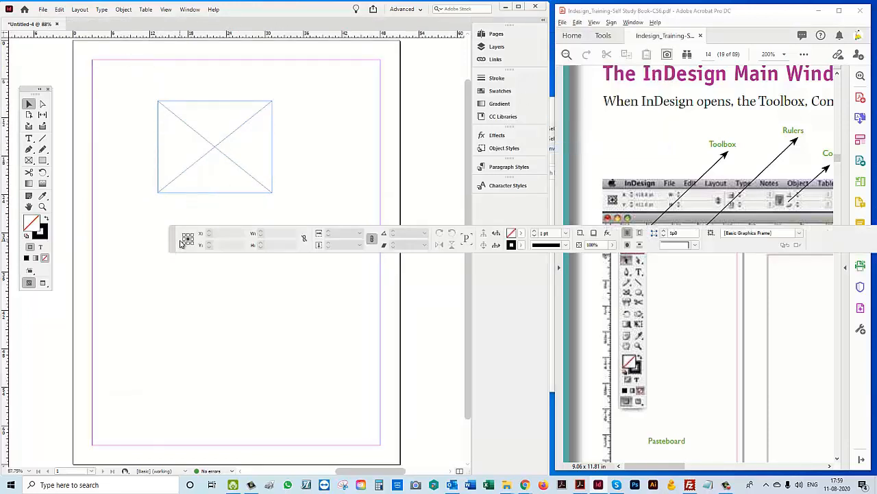
left_click_drag(172, 250, 18, 342)
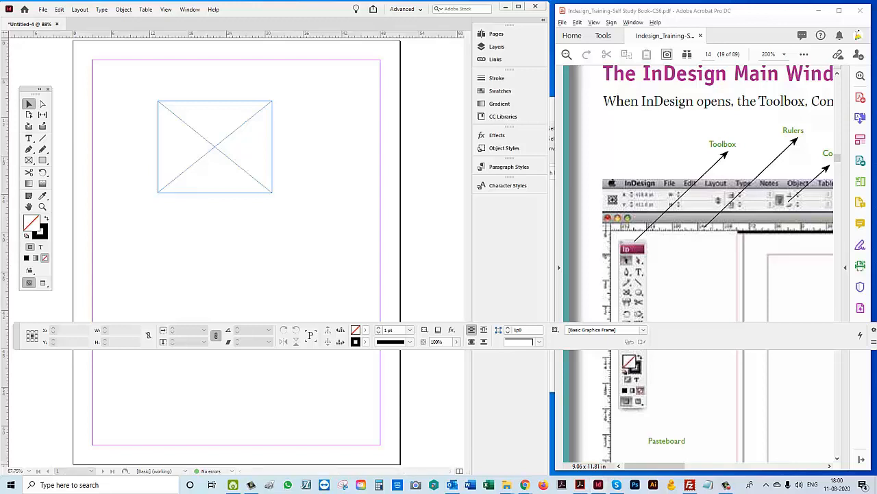
- Shorten the floating Control panel, then maximize the InDesign window and widen the panel again to reveal more options
left_click_drag(876, 348, 826, 351)
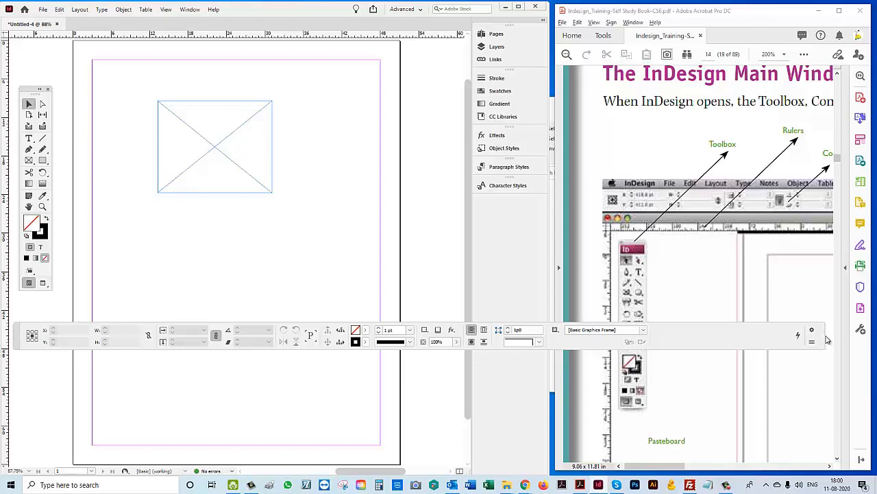
left_click_drag(824, 347, 461, 351)
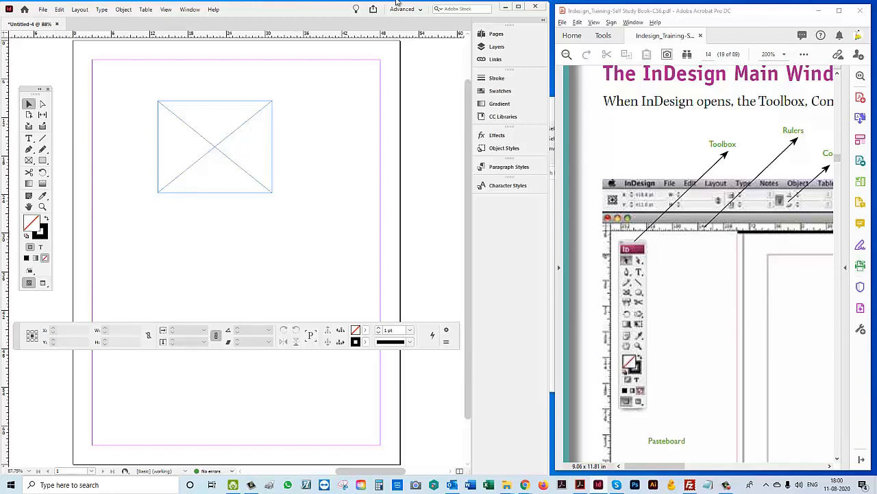
double_click(314, 11)
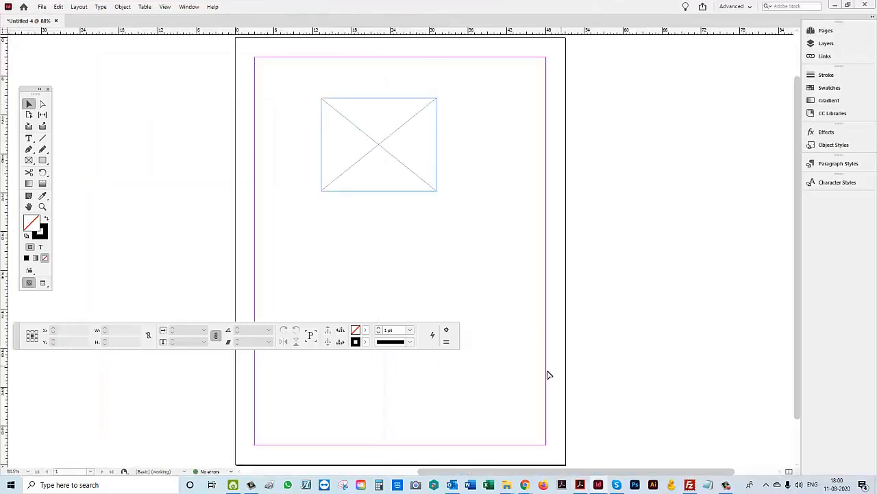
left_click_drag(528, 345, 723, 346)
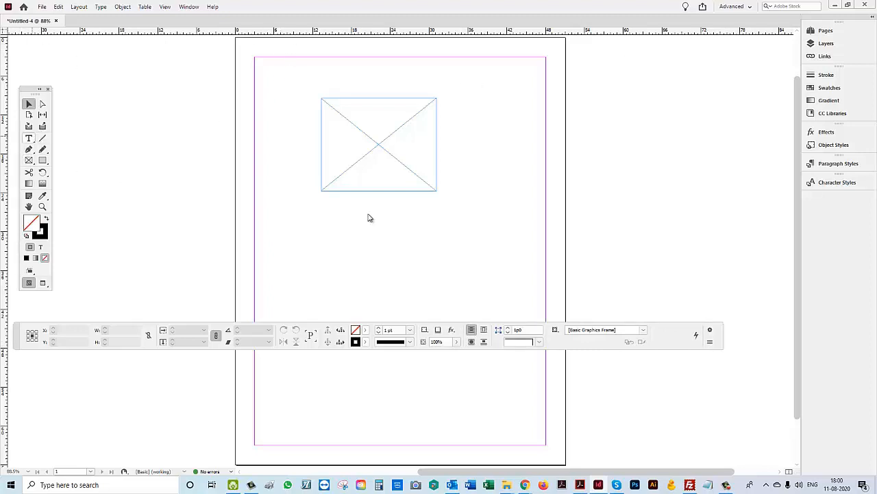
- Create a text frame below the graphic frame and enter the dummy text "fgfgffggfgf"
left_click(28, 138)
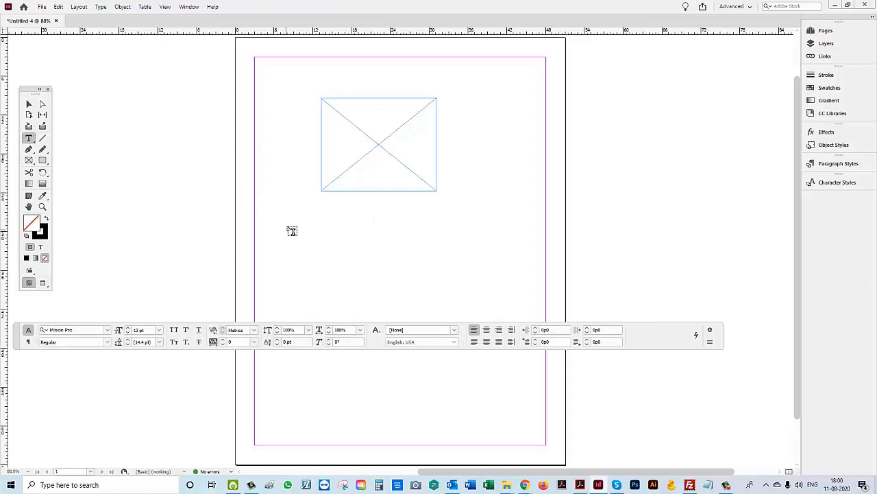
left_click_drag(294, 220, 502, 297)
type("fgfgdfggf")
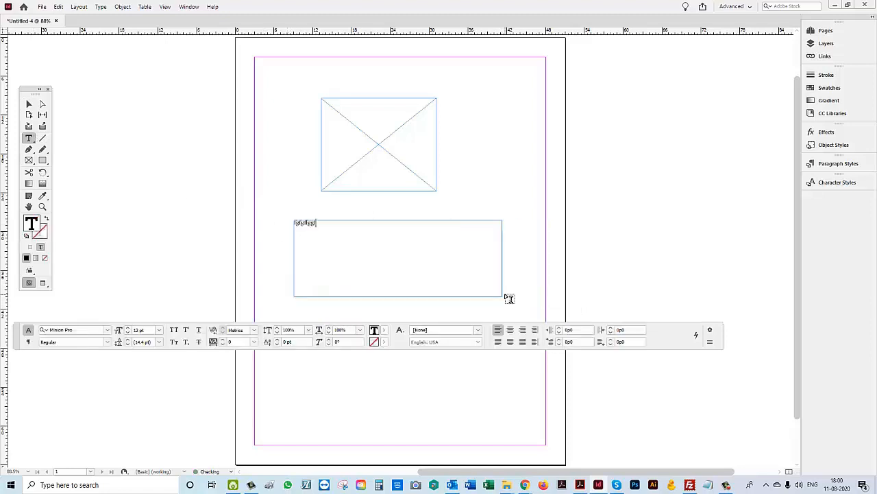
type("gf")
- Select the dummy text and switch the Control panel to paragraph formatting and back to character formatting
left_click_drag(298, 219, 325, 230)
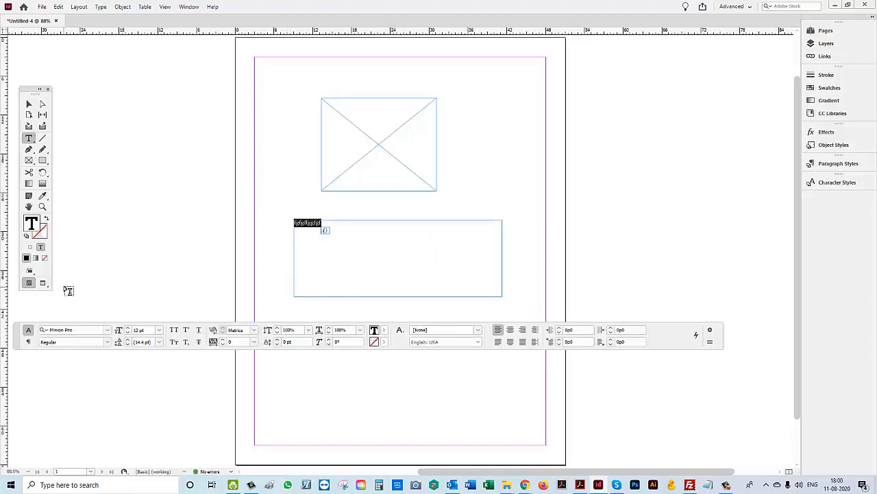
left_click(316, 260)
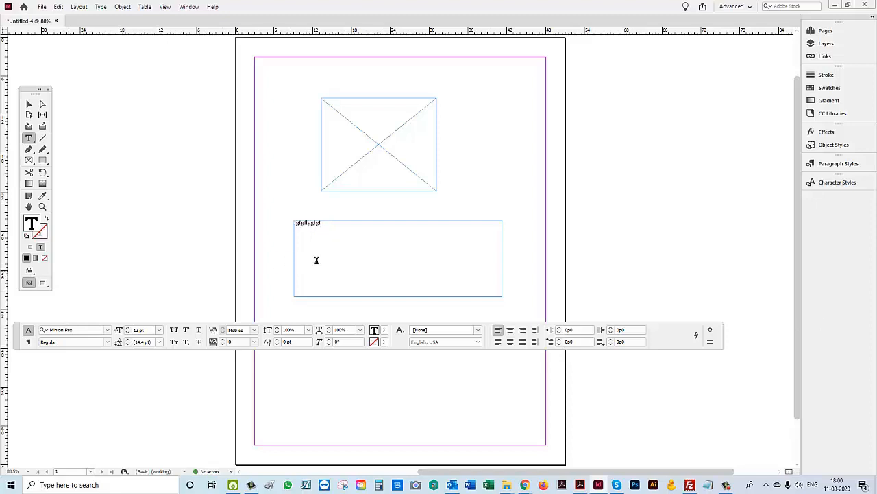
left_click_drag(295, 222, 323, 230)
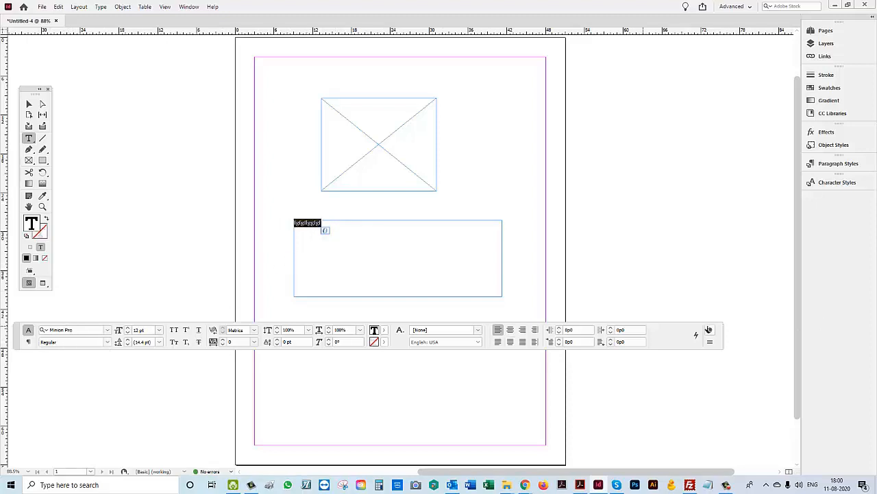
left_click(28, 342)
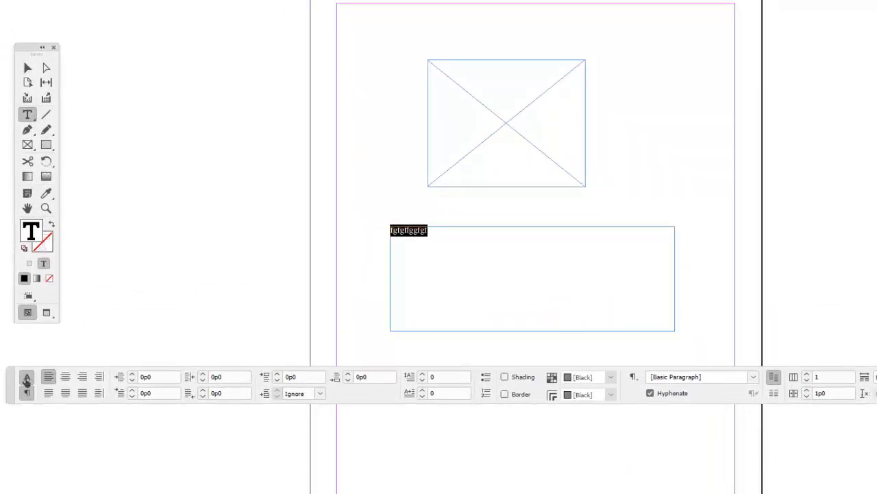
left_click(27, 377)
- Select the upper graphic frame to show its object options, then deselect it and restore the InDesign window beside the manual
left_click(24, 69)
left_click(564, 141)
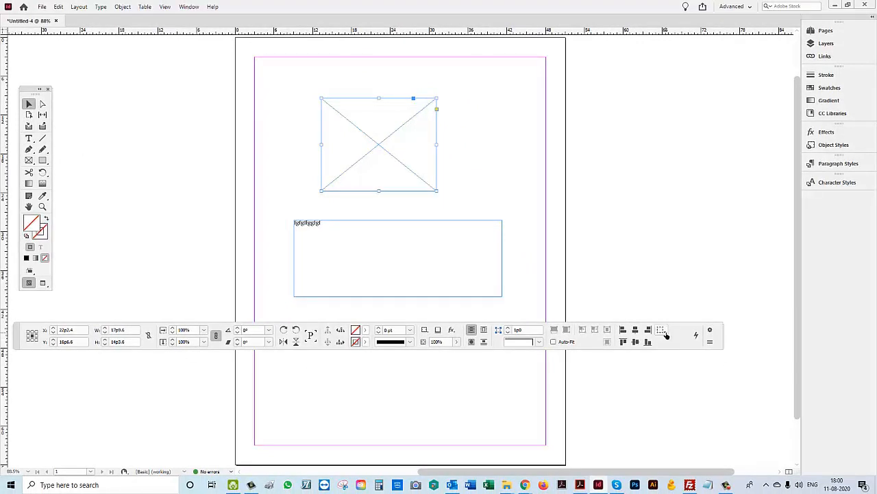
left_click_drag(876, 45, 876, 20)
left_click(625, 186)
double_click(572, 8)
- Examine the manual's workspace diagram on page 14 for the Toolbox, Rulers, Control Palette and Main Menus labels
left_click_drag(719, 171, 680, 105)
scroll(717, 182, "down", 2)
scroll(690, 162, "up", 2)
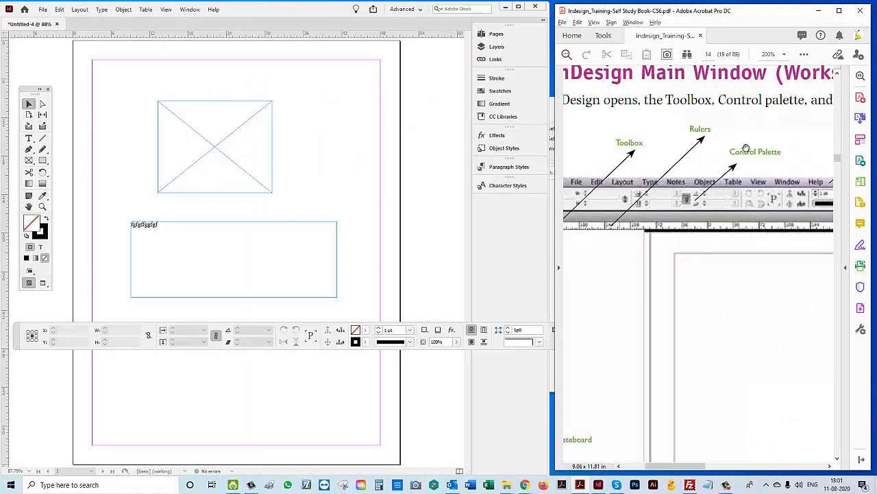
left_click_drag(762, 160, 727, 162)
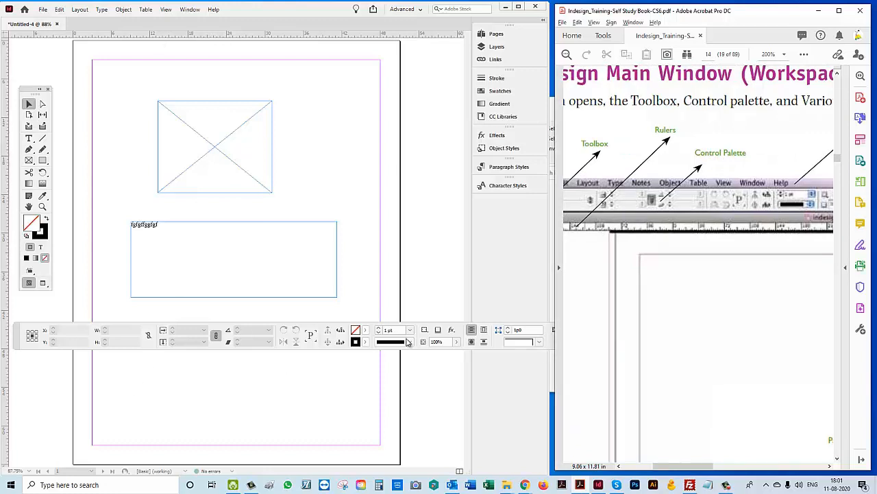
left_click_drag(699, 237, 566, 244)
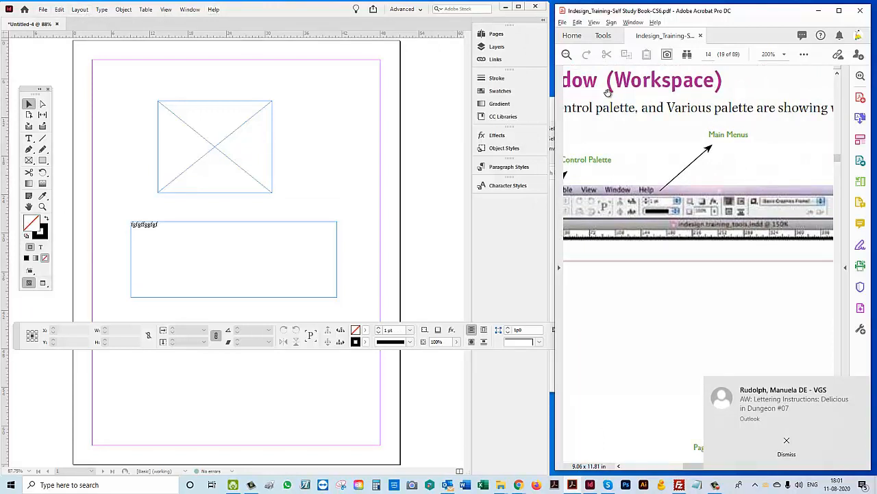
scroll(755, 171, "right", 3)
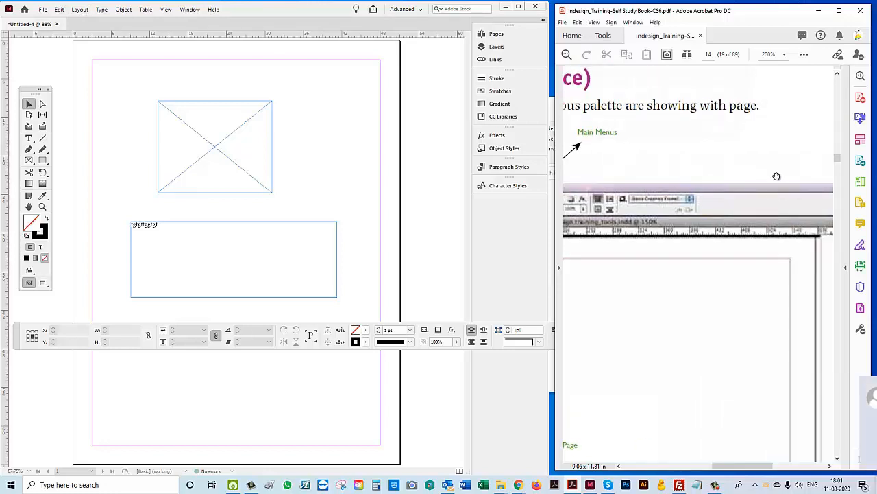
left_click_drag(733, 170, 860, 182)
left_click_drag(624, 182, 857, 196)
key("ctrl+minus")
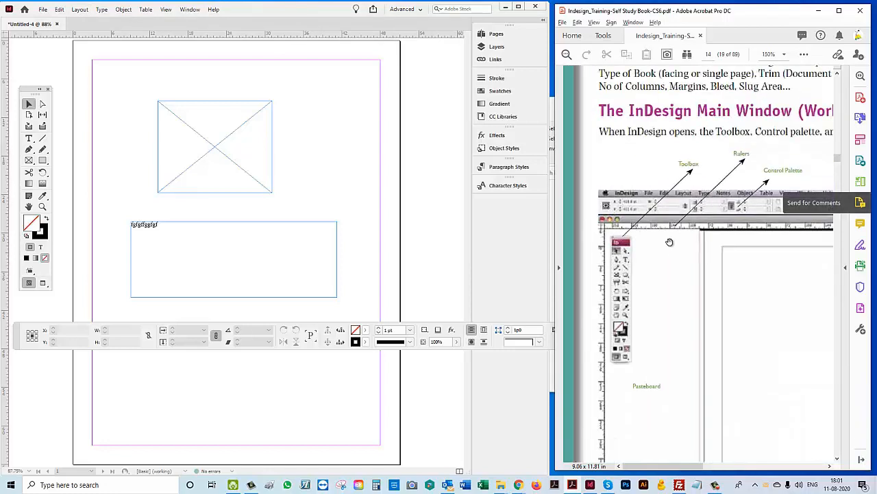
left_click_drag(670, 242, 681, 161)
key("ctrl+plus")
key("ctrl+plus")
left_click_drag(673, 392, 681, 166)
key("ctrl+1")
- Move the floating Control panel below the page and the toolbox up to the corner beside the rulers
left_click(330, 226)
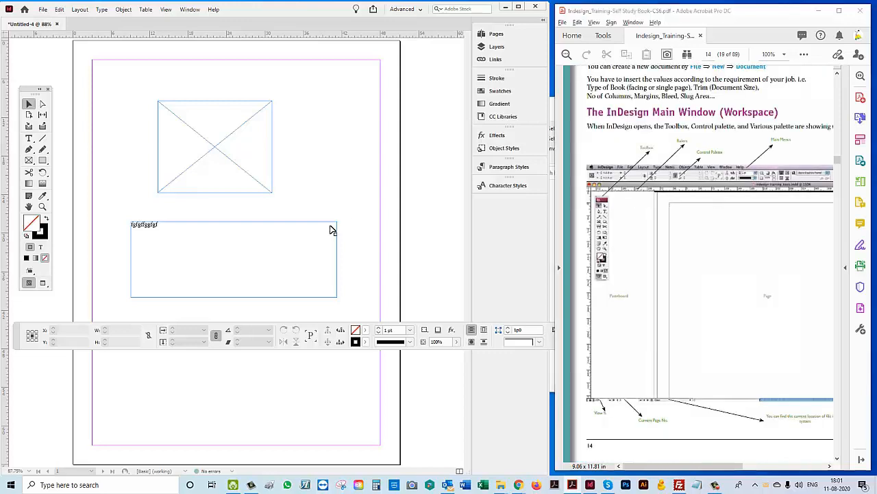
left_click(294, 205)
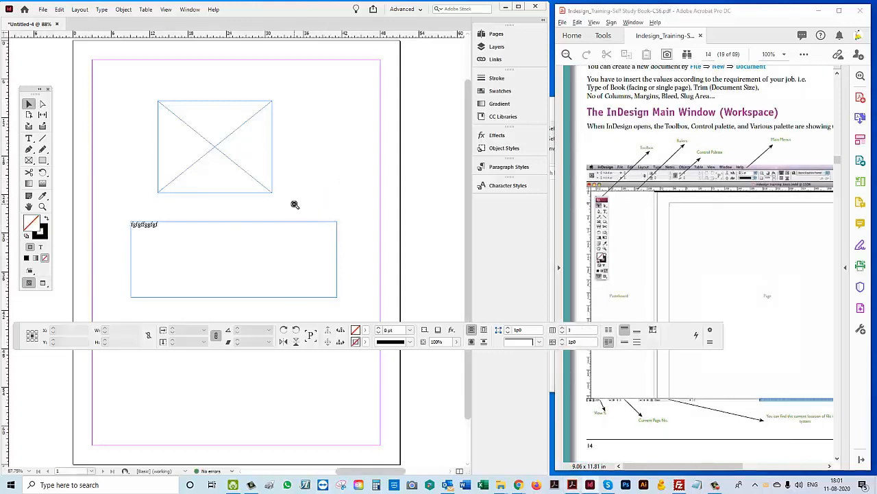
left_click(294, 205, "ctrl+alt")
left_click(294, 205, "ctrl+alt")
left_click_drag(181, 225, 230, 163)
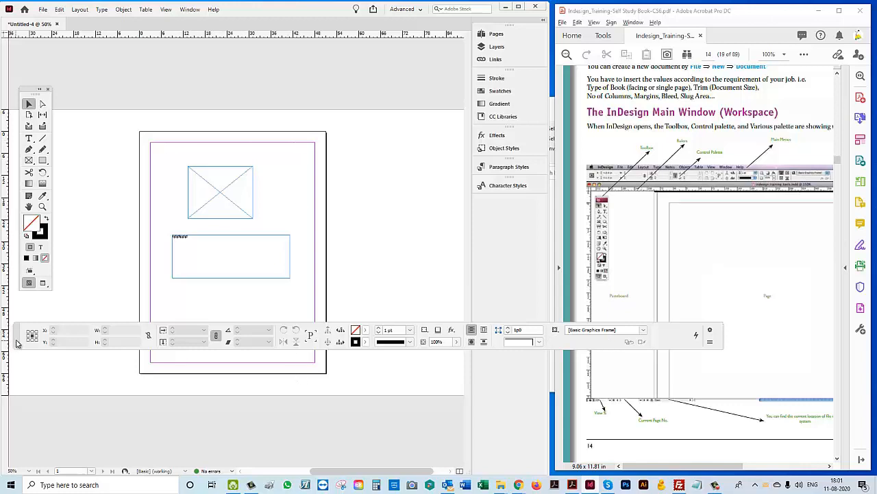
left_click_drag(17, 343, 20, 445)
left_click_drag(29, 90, 9, 75)
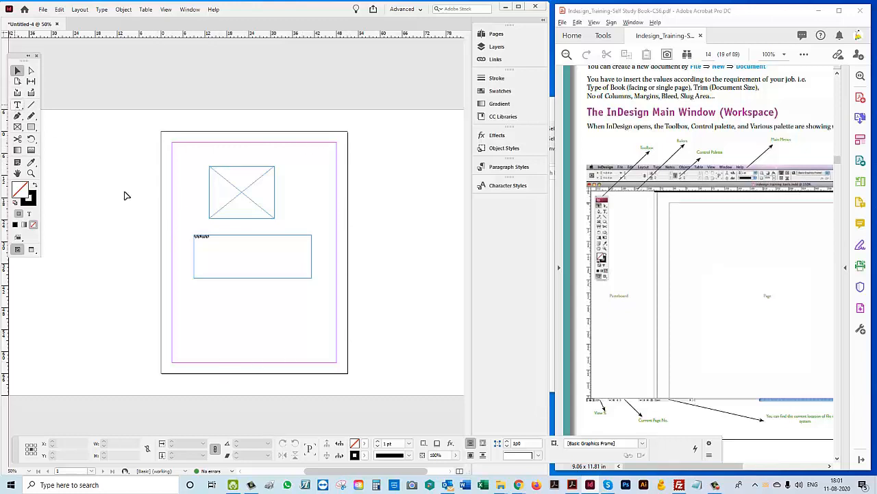
- Draw a rectangular frame about 28p3 by 12p0 below the text frame and fill it with a cyan swatch
left_click(18, 126)
left_click_drag(199, 296, 301, 340)
key("v")
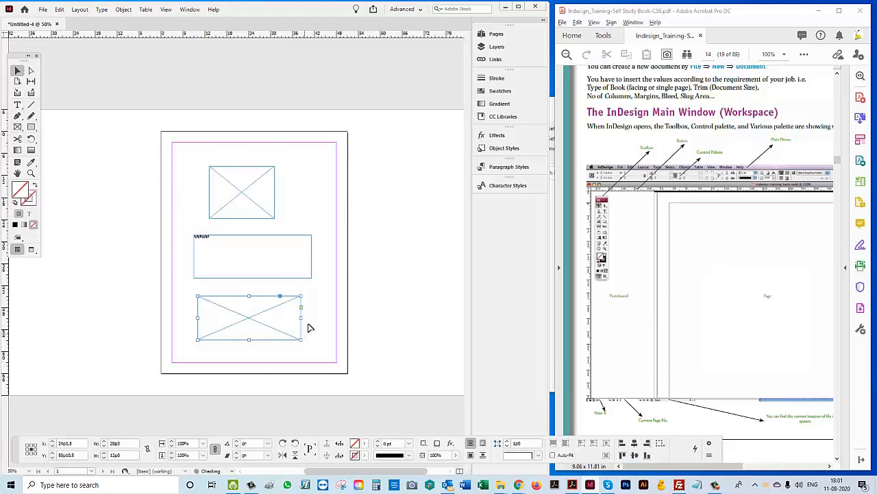
key("F5")
left_click(401, 144)
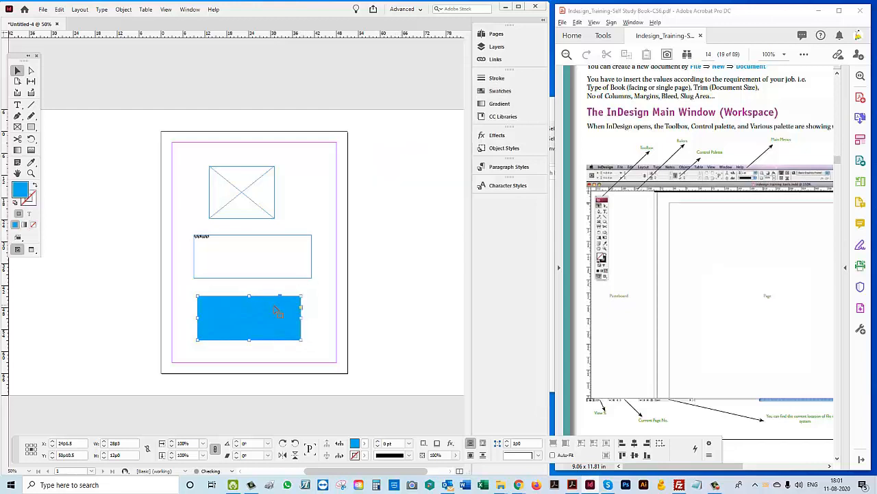
- Move the cyan frame off the page onto the pasteboard, to about X 72p1.5, Y 27p6, and deselect it
left_click_drag(278, 312, 279, 305)
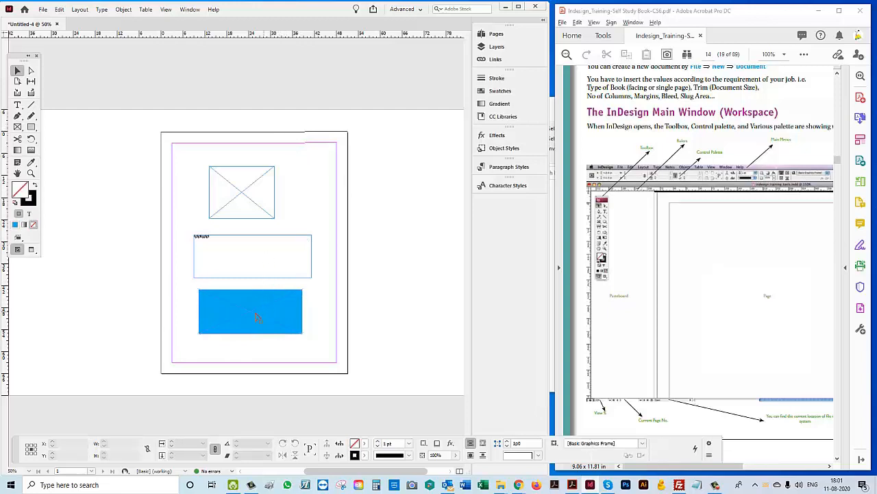
left_click_drag(251, 314, 414, 229)
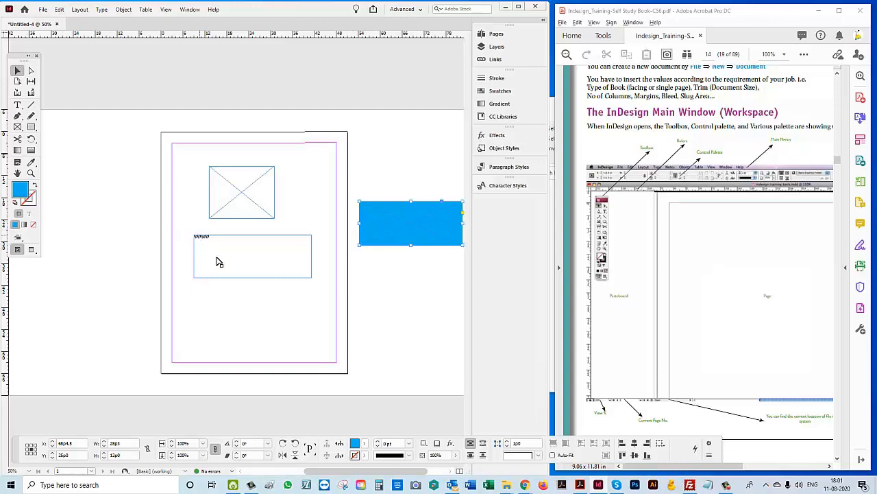
left_click_drag(402, 221, 416, 231)
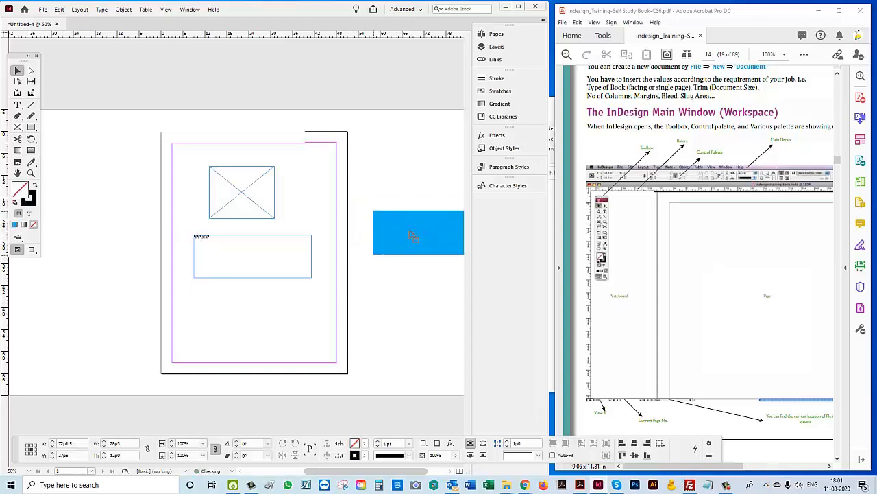
left_click(394, 192)
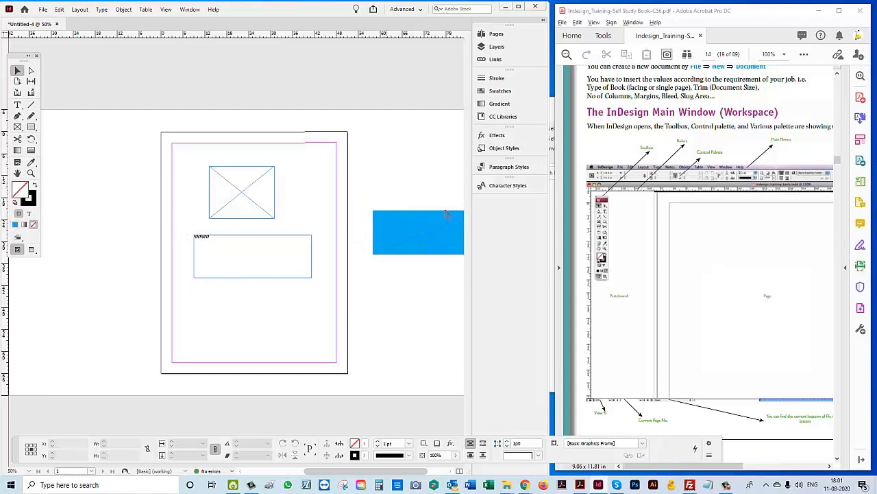
- Examine the Pasteboard label in the manual's workspace diagram on page 14 in Acrobat
left_click(577, 333)
scroll(646, 309, "up", 4)
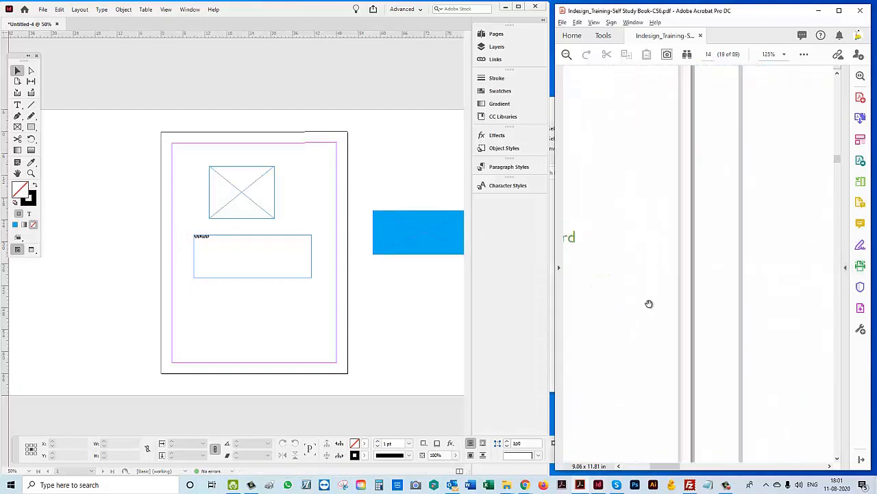
left_click_drag(624, 287, 725, 304)
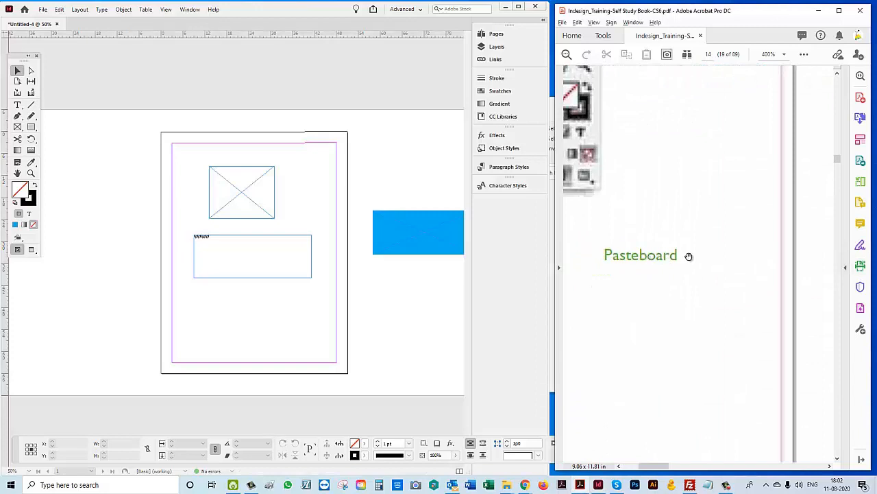
scroll(686, 257, "down", 4)
left_click_drag(702, 228, 637, 231)
scroll(648, 233, "down", 1)
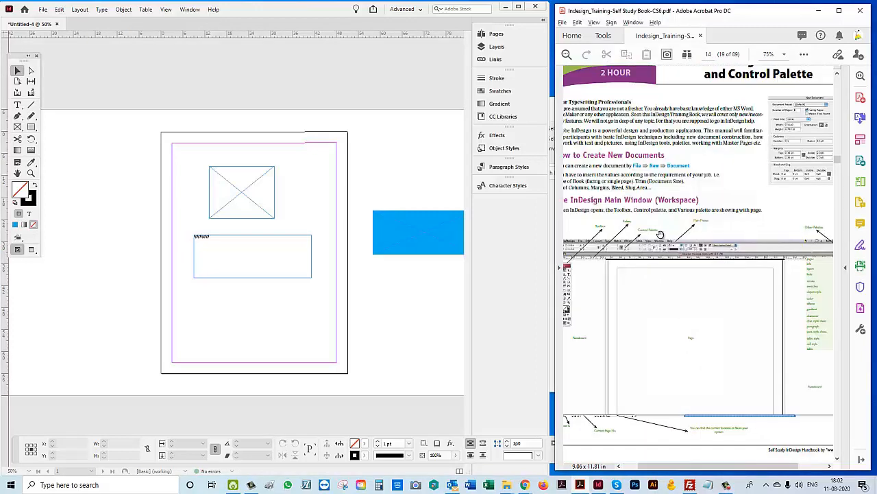
- Examine the Other Palettes list and the second Pasteboard label in the manual's diagram, comparing them with the InDesign workspace
left_click_drag(690, 306, 648, 308)
scroll(819, 226, "up", 1)
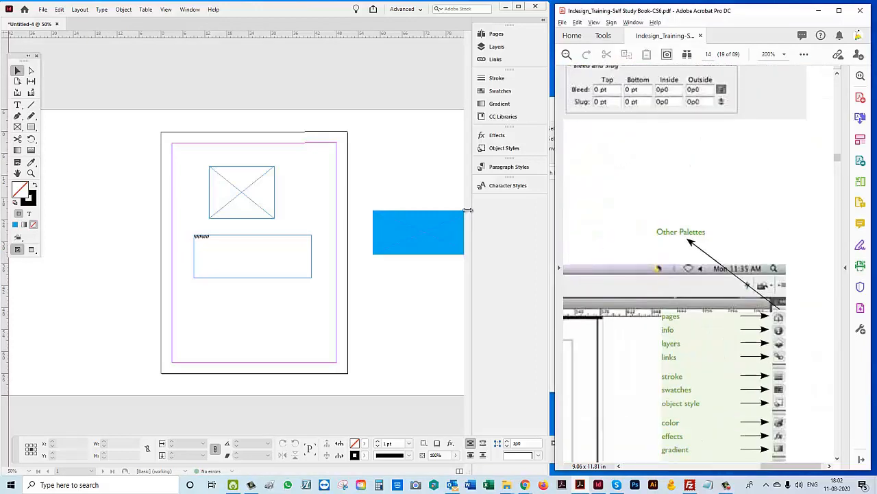
left_click(466, 209)
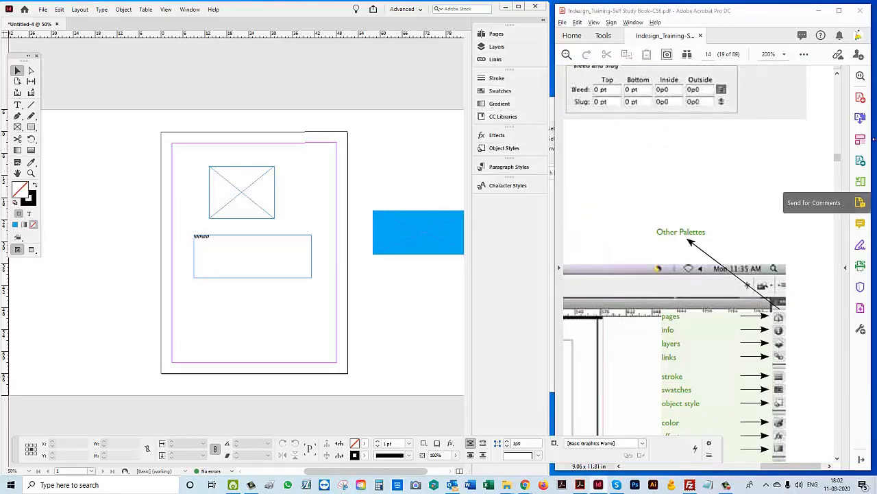
left_click_drag(701, 209, 726, 222)
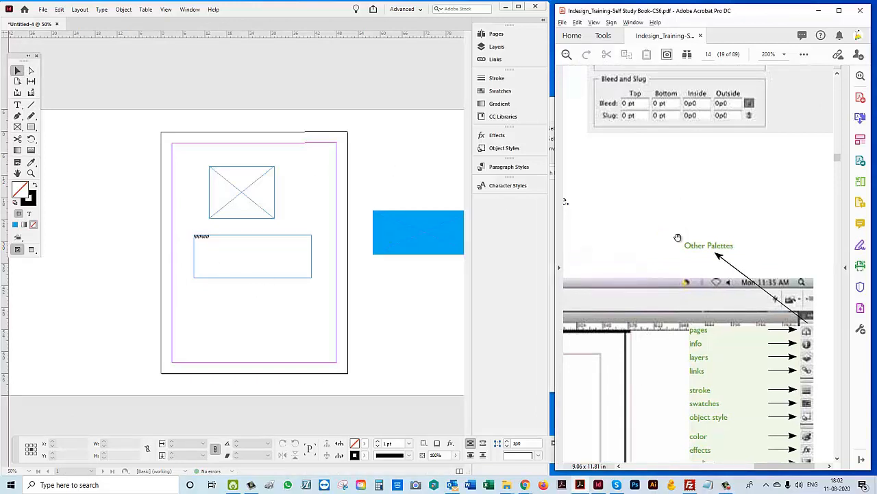
scroll(730, 267, "down", 4)
scroll(766, 420, "up", 5)
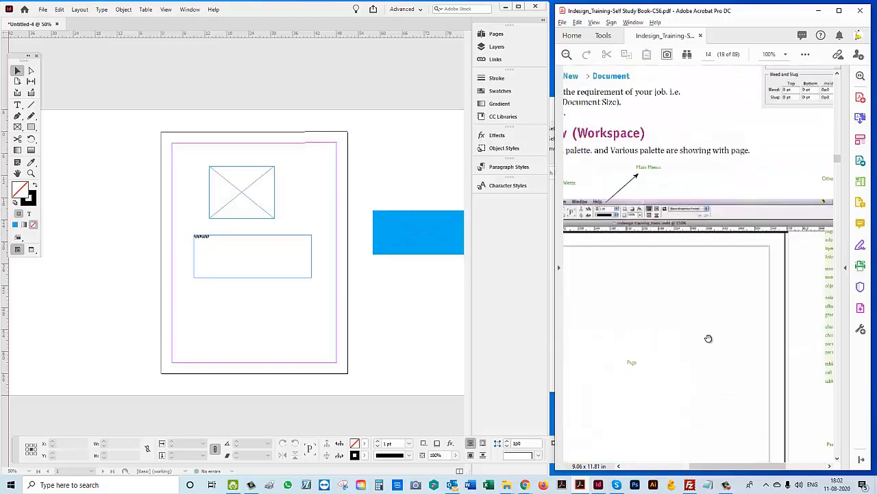
scroll(636, 293, "down", 2)
left_click_drag(668, 275, 704, 283)
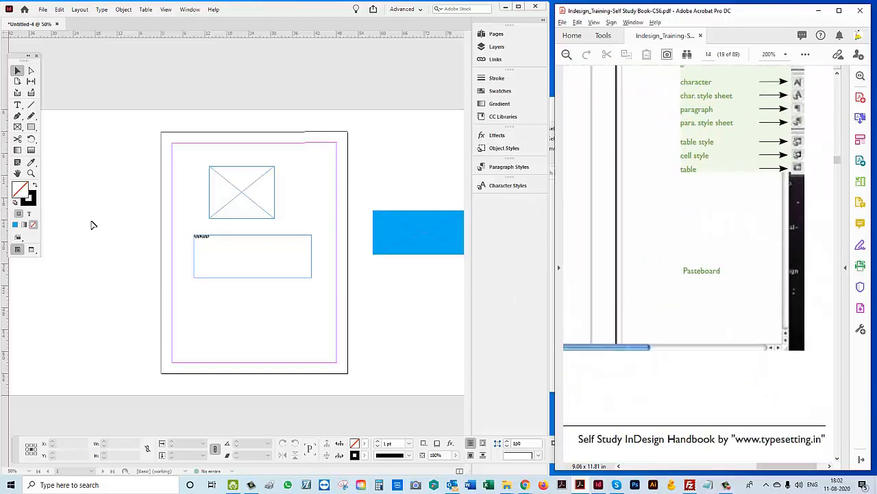
left_click(93, 225)
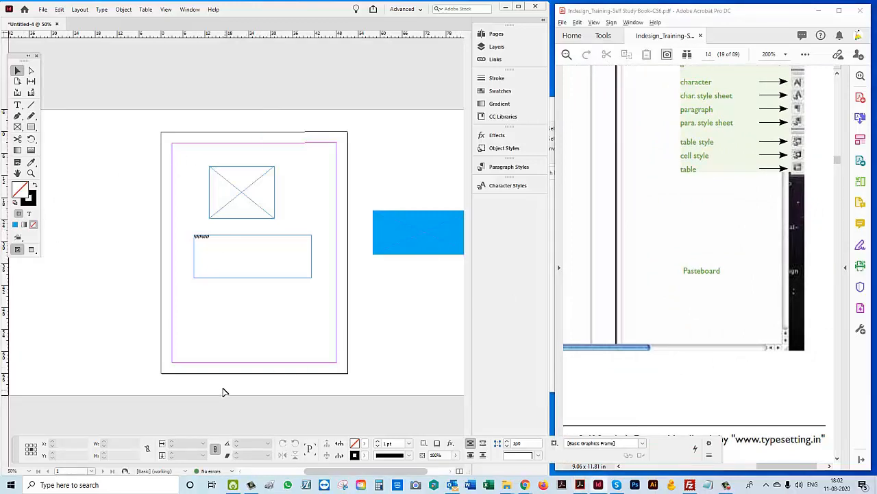
- Examine the View % label beneath the manual's workspace diagram
left_click_drag(716, 306, 738, 307)
scroll(740, 309, "down", 3)
left_click_drag(659, 293, 840, 230)
scroll(645, 392, "up", 1)
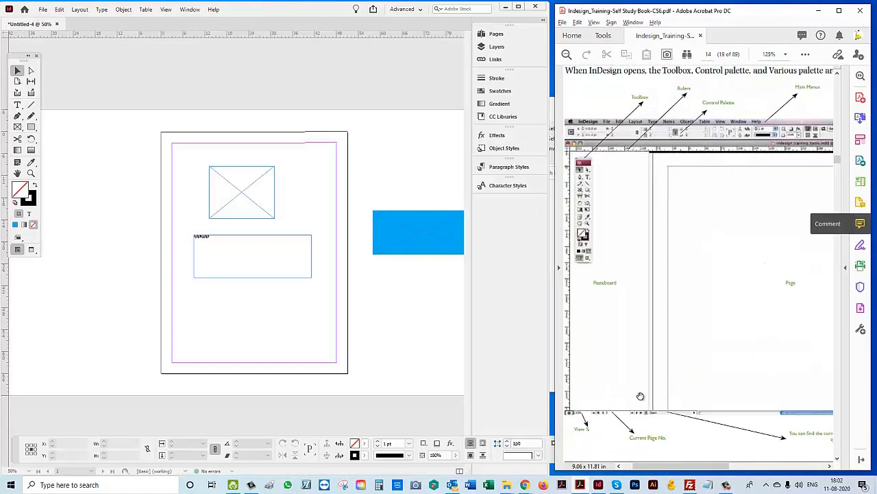
left_click_drag(640, 397, 777, 215)
scroll(584, 411, "up", 4)
left_click_drag(629, 386, 701, 248)
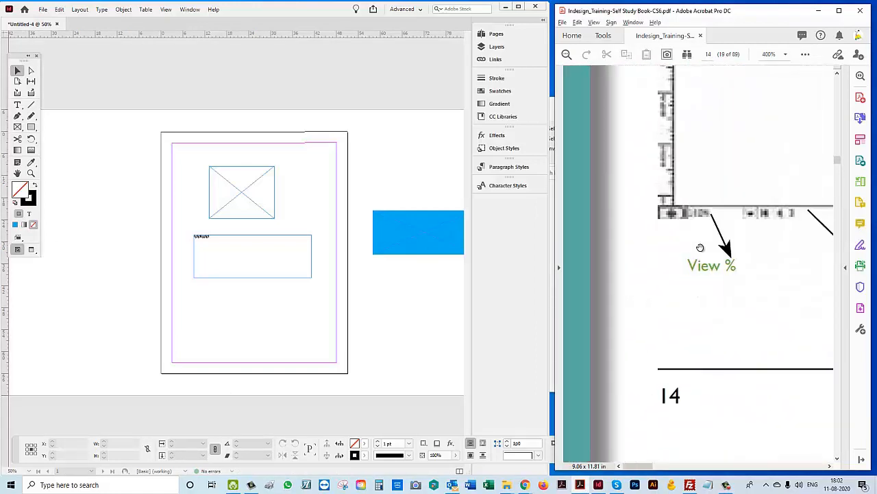
scroll(700, 247, "up", 1)
- Switch to InDesign and set the document's view percentage to 100%
left_click(250, 377)
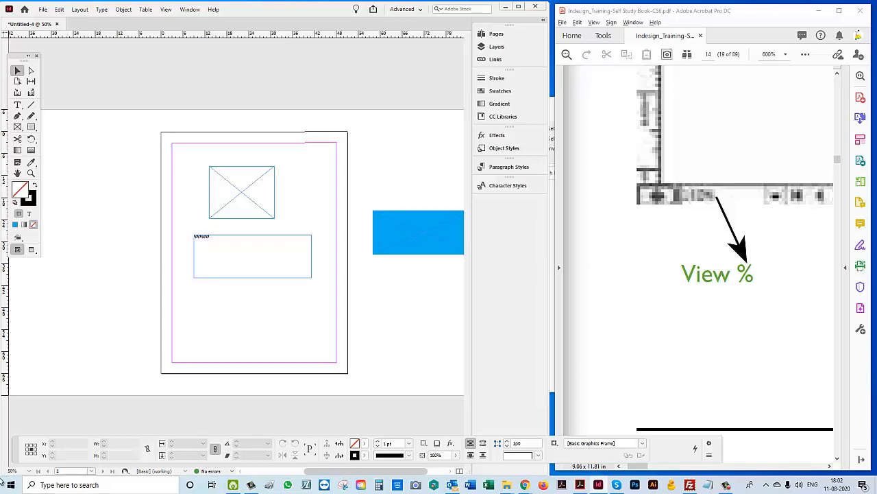
left_click(9, 473)
type("100")
key("Return")
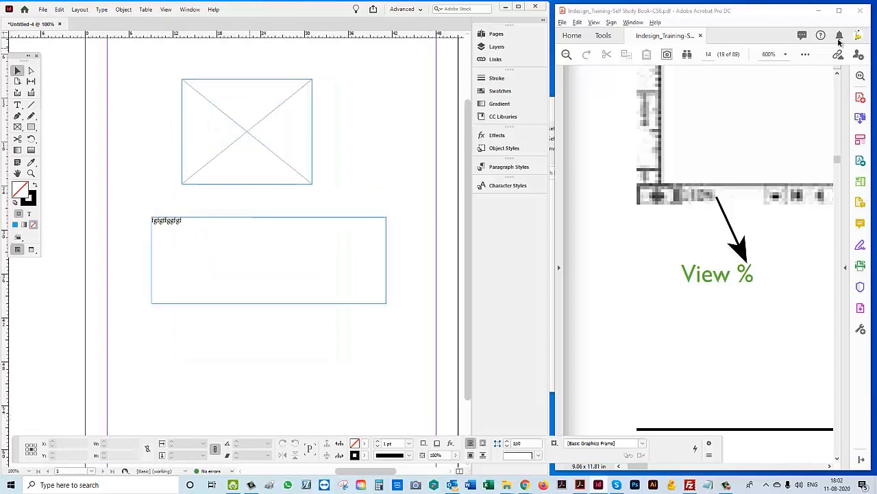
- Examine the Current Page No. label in the manual's workspace diagram
left_click_drag(784, 298, 715, 375)
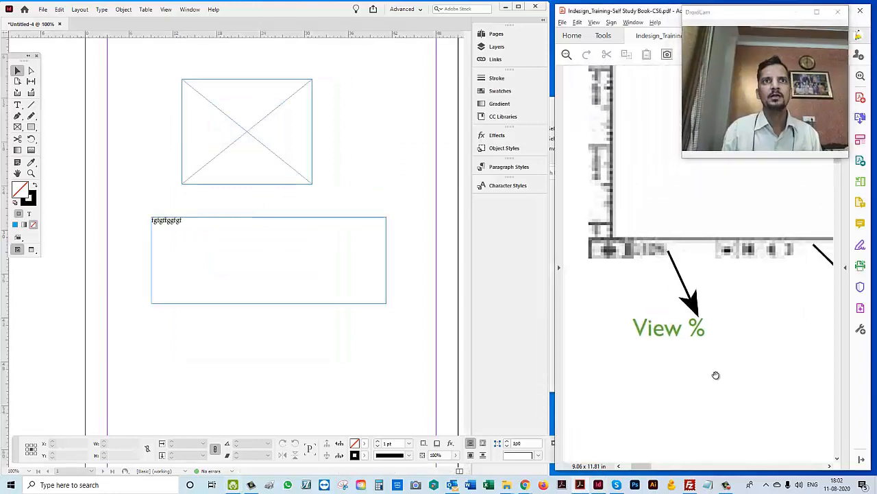
left_click_drag(786, 302, 661, 305)
scroll(781, 370, "down", 3)
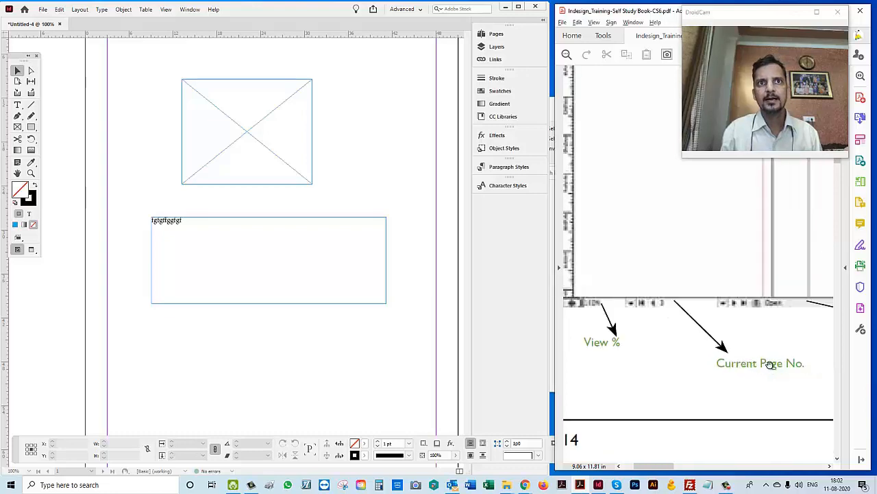
- Try to jump to another page of the InDesign document by its page number
left_click(219, 317)
left_click(220, 269)
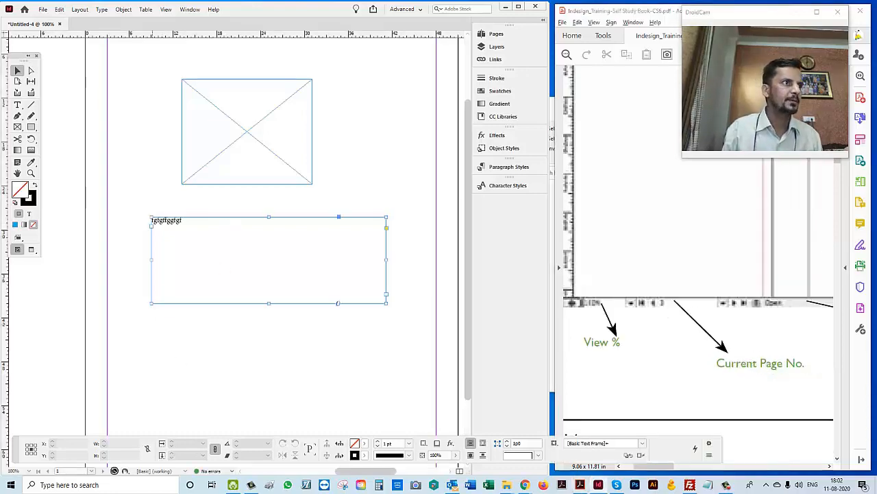
left_click(64, 468)
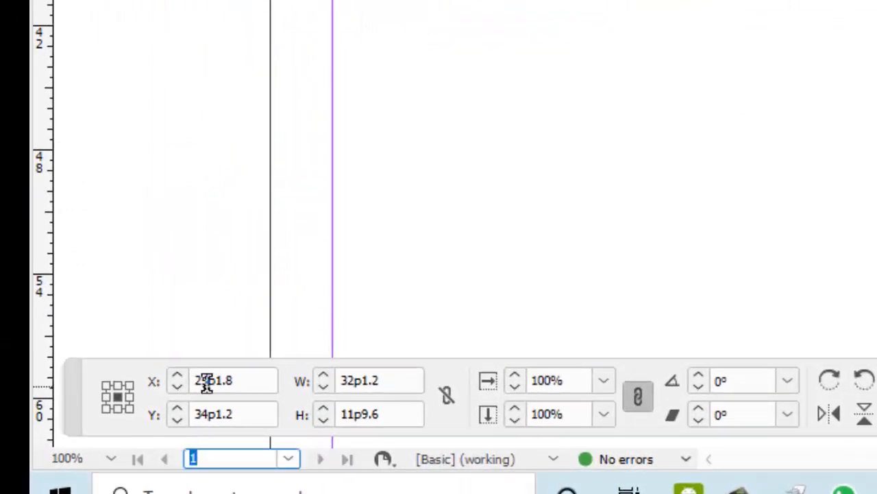
left_click(235, 458)
key("BackSpace")
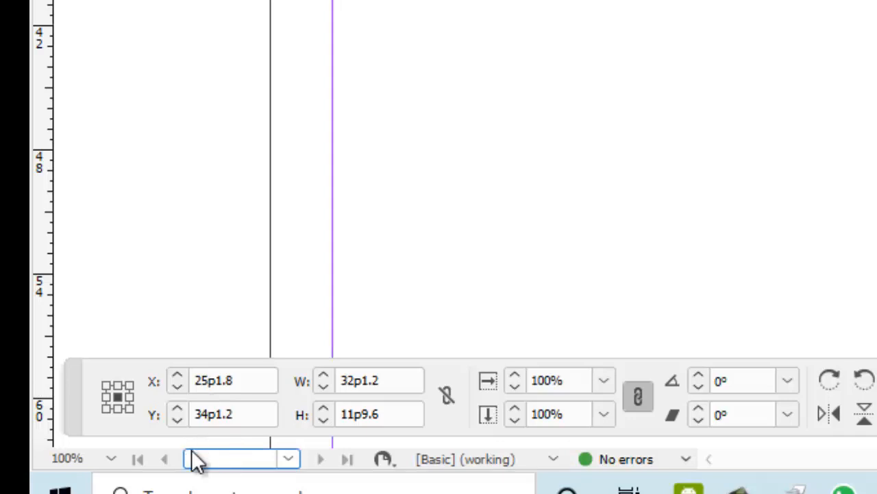
type("1")
key("Return")
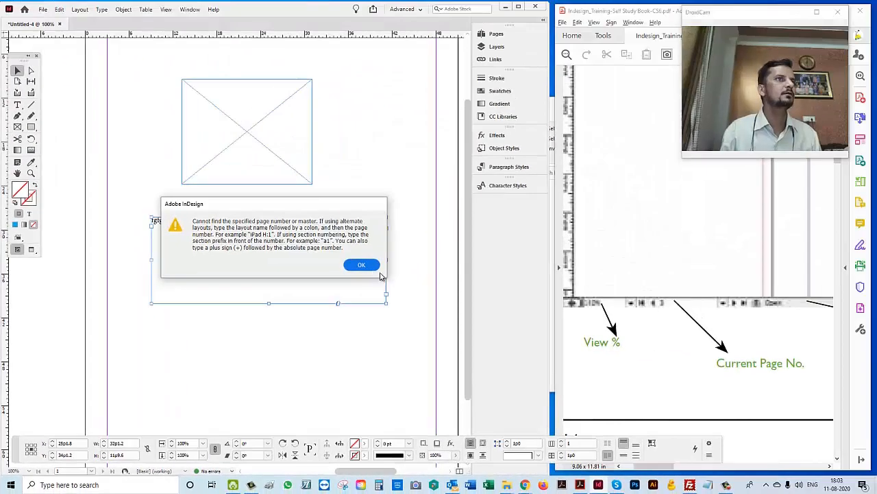
left_click(374, 267)
left_click(294, 355)
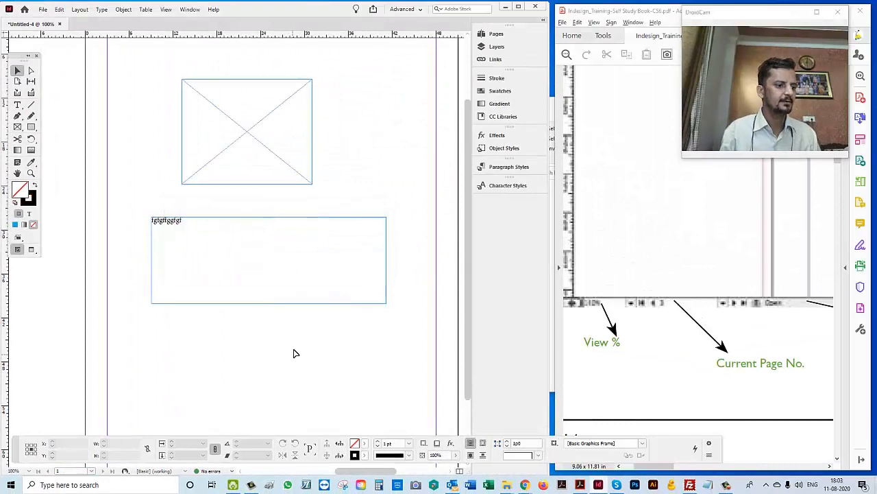
- Add a two-page spread based on A-Master after page 1 and collapse the page list
key("F12")
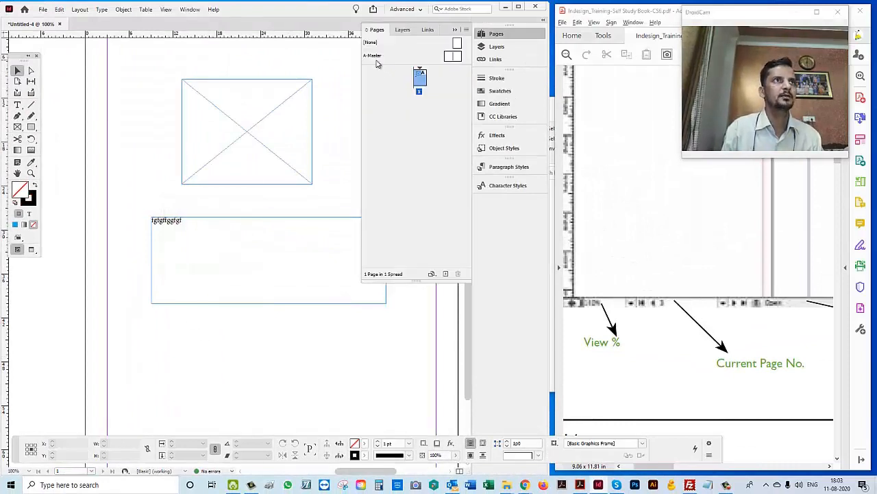
left_click_drag(373, 57, 419, 150)
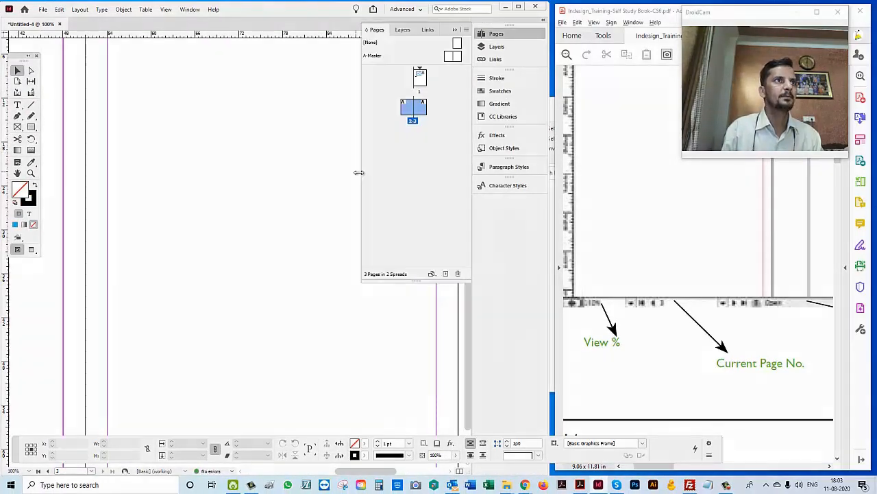
left_click(496, 34)
- Go to page 2 by its number, fit it in the window, and return to the frames on page 1
left_click_drag(67, 471, 19, 469)
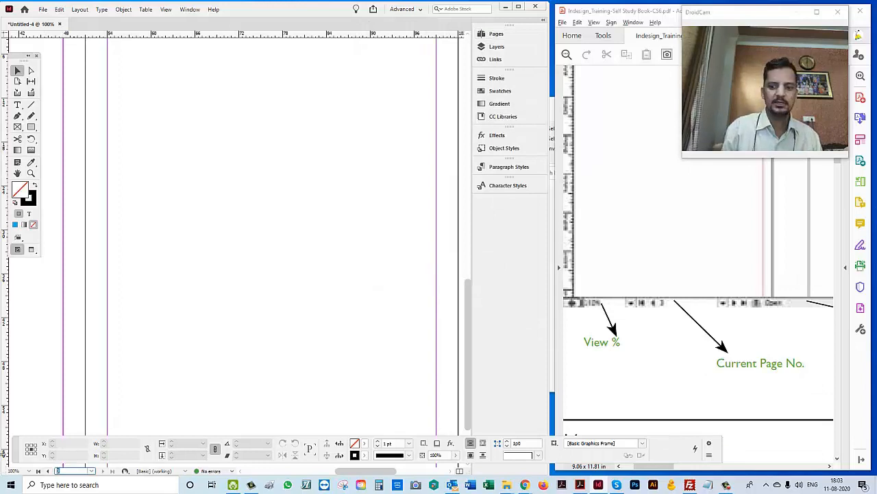
type("2")
key("Return")
key("ctrl+0")
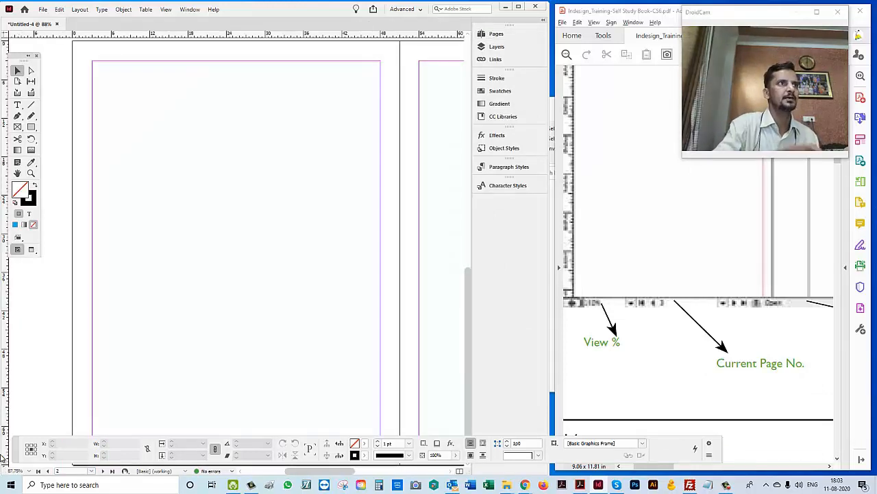
left_click_drag(296, 349, 378, 179)
scroll(101, 273, "down", 5)
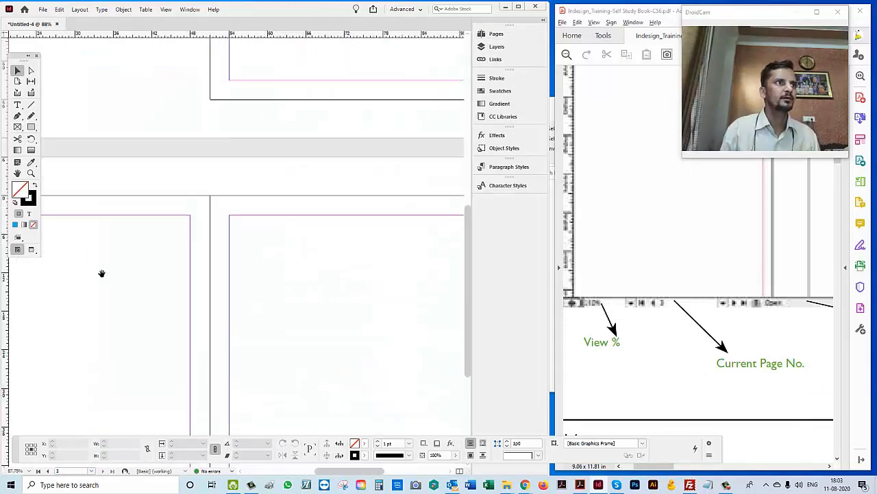
left_click_drag(362, 262, 309, 340)
left_click_drag(398, 62, 364, 183)
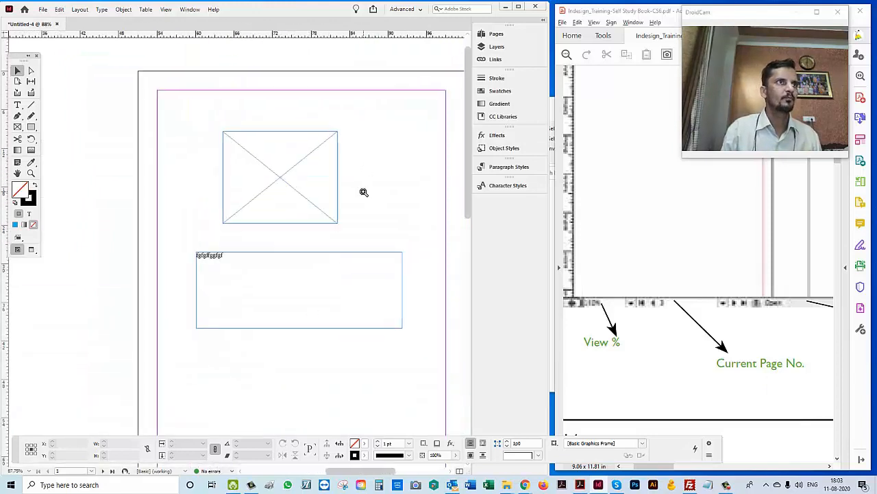
- Check the manual's Current Page No. label, and step forward one page and back to page 1 in InDesign
left_click_drag(778, 375, 732, 375)
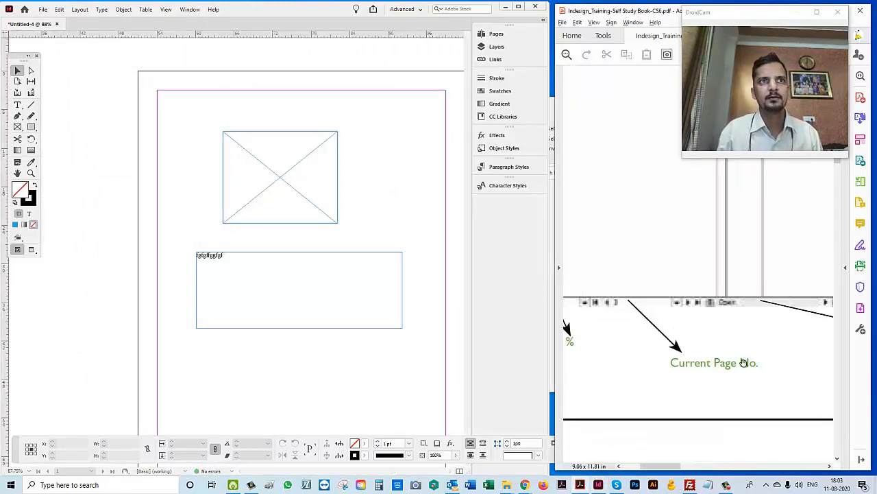
left_click(264, 270)
left_click(264, 274)
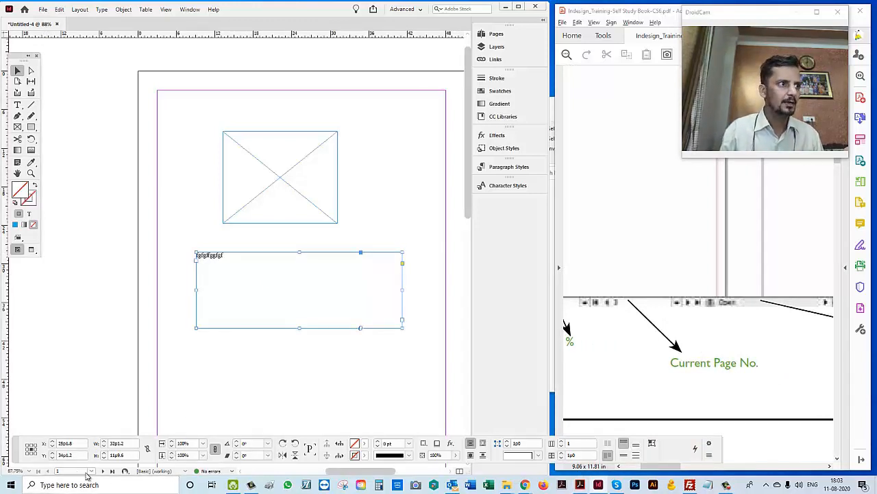
left_click(103, 471)
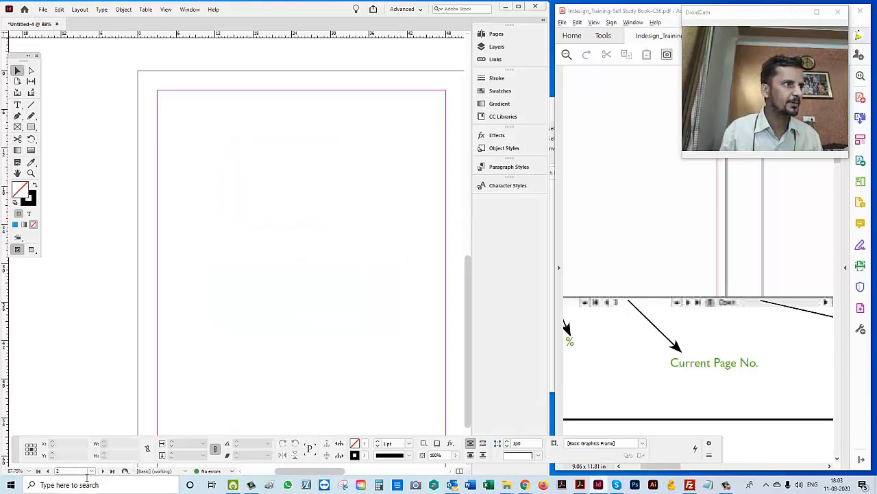
left_click(48, 472)
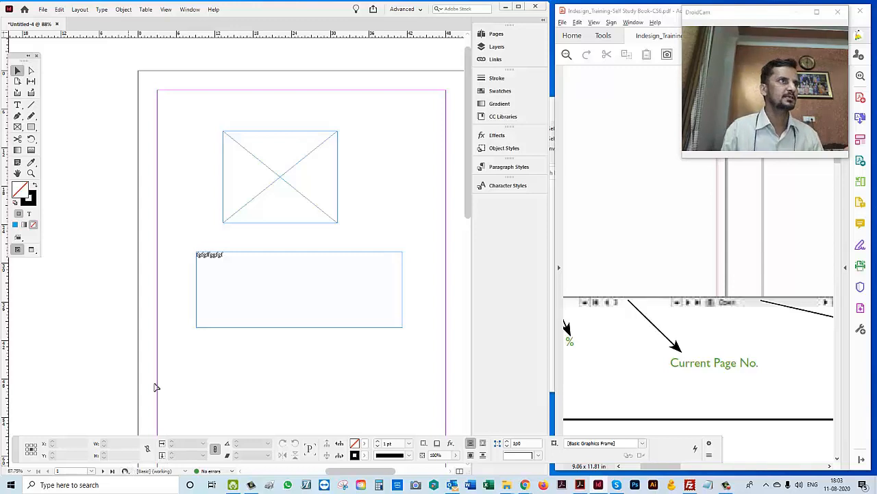
- Save the document to the Desktop as training day 5
key("ctrl+s")
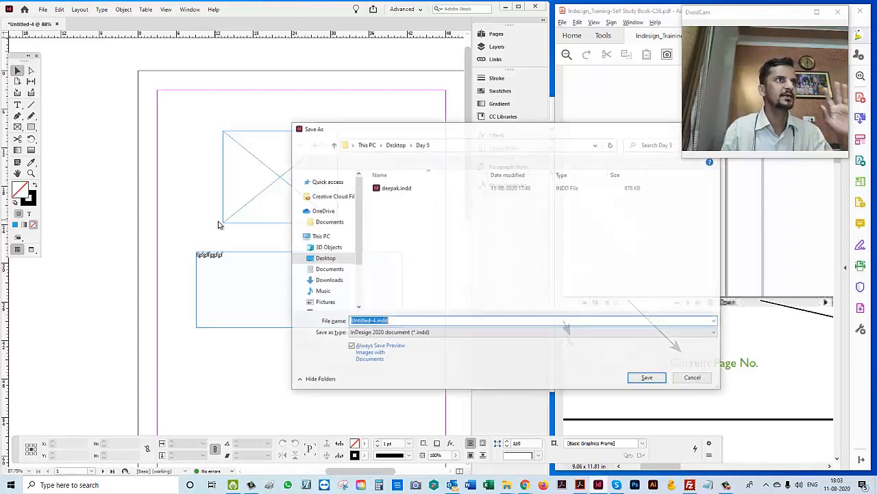
left_click(395, 144)
type("trai")
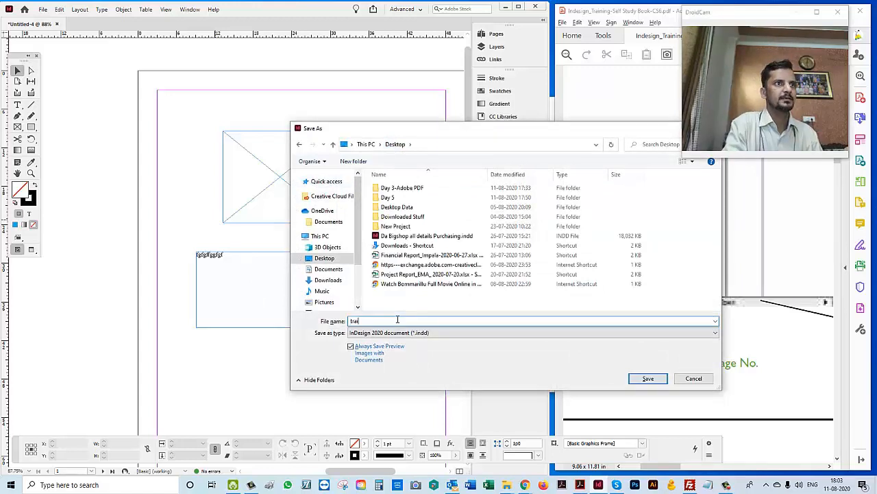
type("ning day 5")
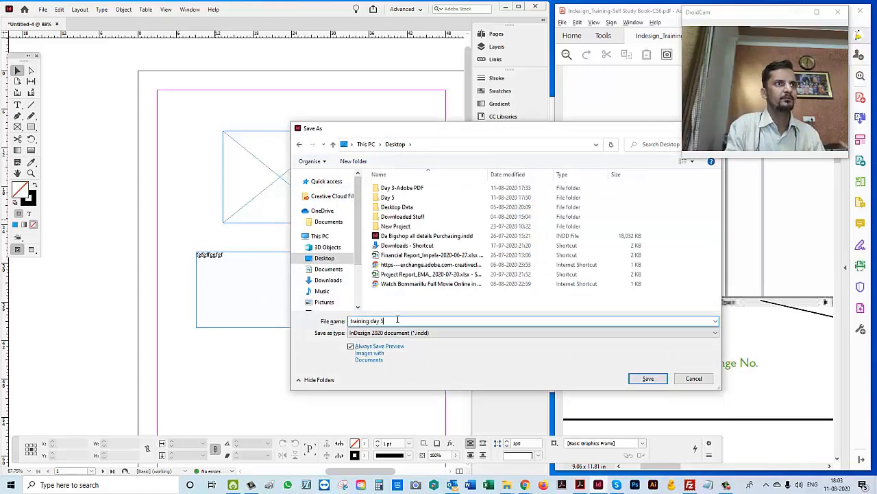
key("Return")
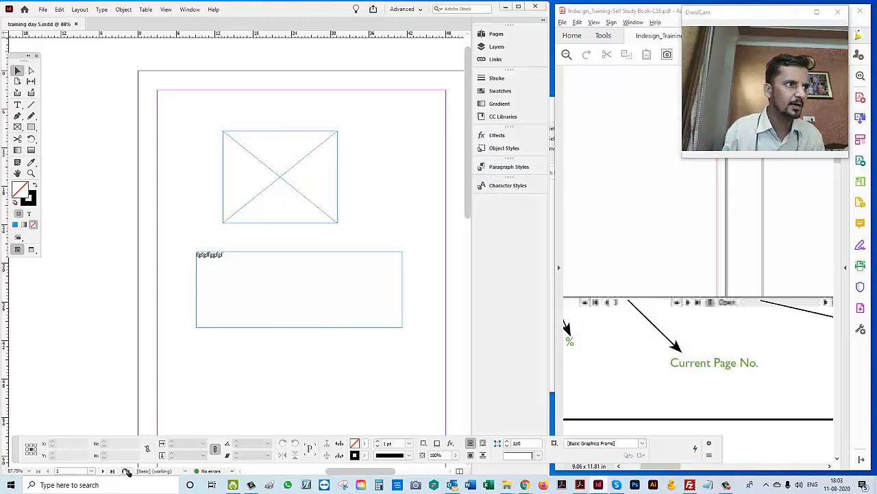
- Reveal the saved training day 5.indd file in Explorer, view its Desktop location, and minimize the folder window
left_click(126, 471)
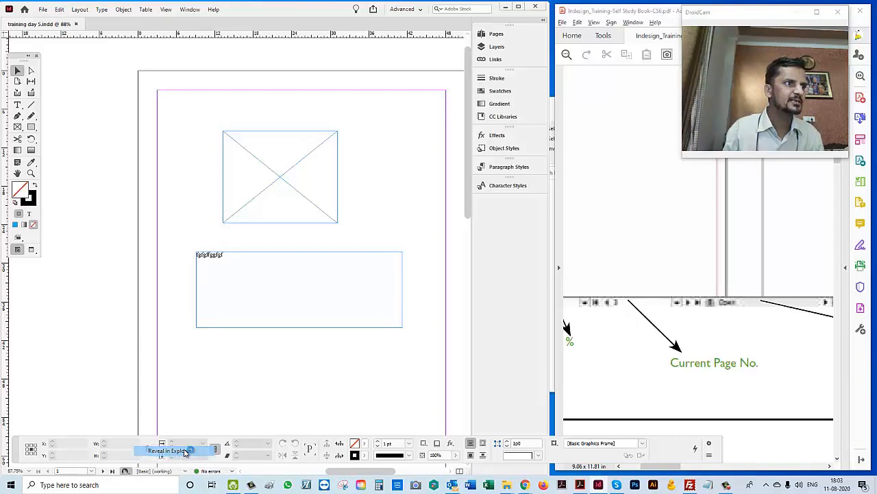
left_click(181, 450)
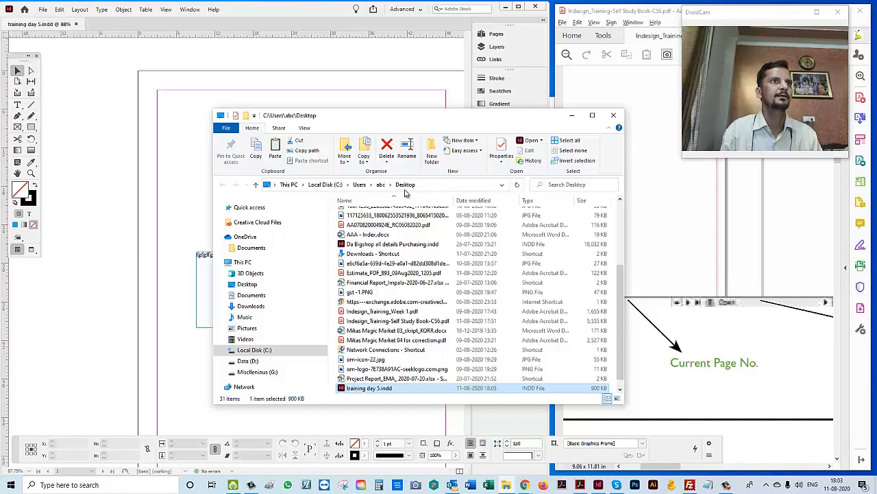
left_click(572, 116)
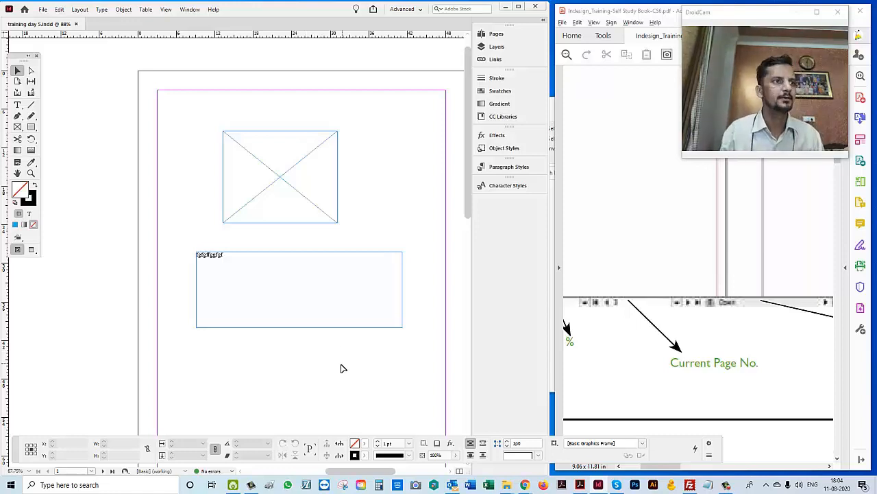
- Check the manual's note about the file's current location and return to the top of its Day 5 page
left_click(722, 395)
scroll(741, 369, "down", 10)
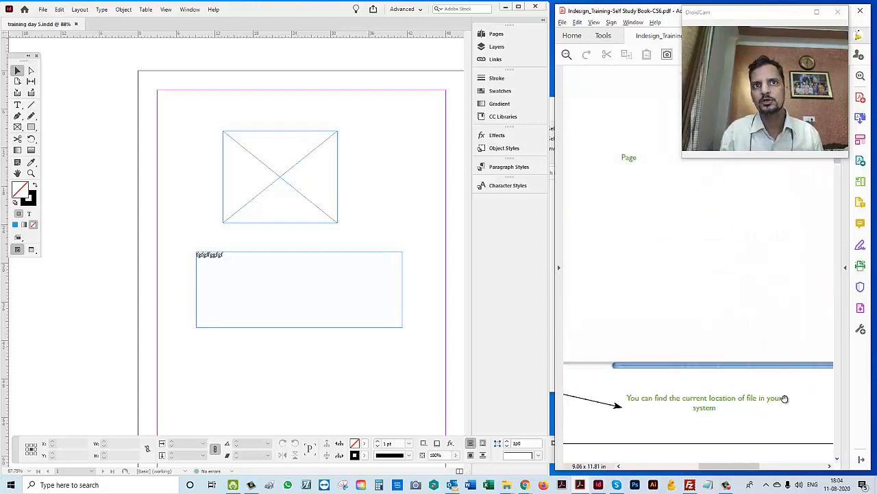
left_click_drag(761, 412, 563, 268)
scroll(762, 348, "down", 4)
scroll(805, 362, "up", 3)
scroll(686, 308, "down", 3)
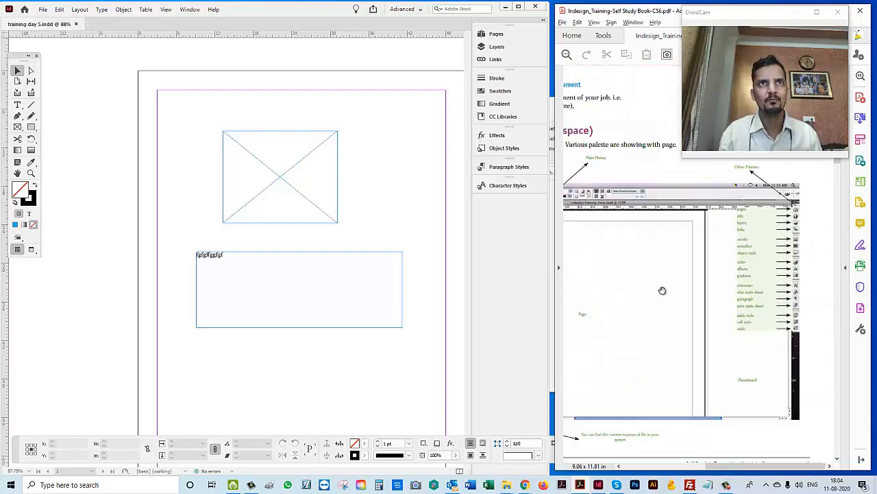
scroll(774, 276, "up", 8)
- Switch to InDesign, select the graphic frame on page 1, fit the page in the window, and maximize the application window
left_click(284, 214)
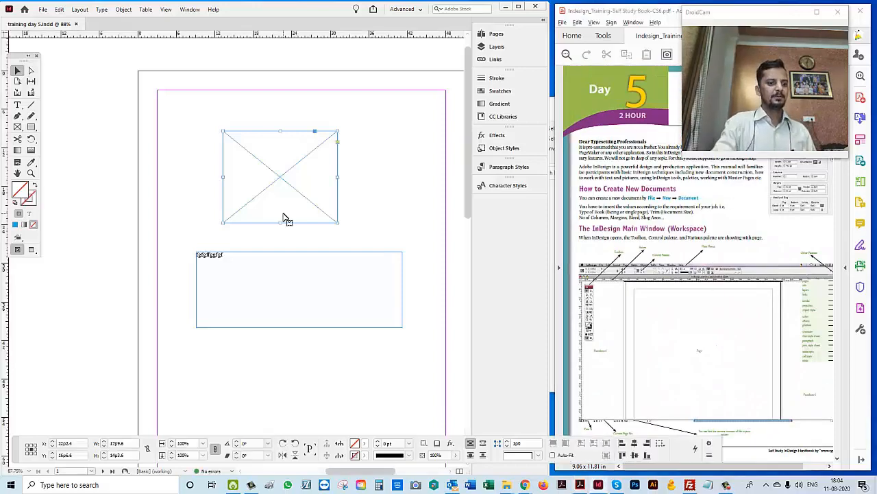
key("ctrl+0")
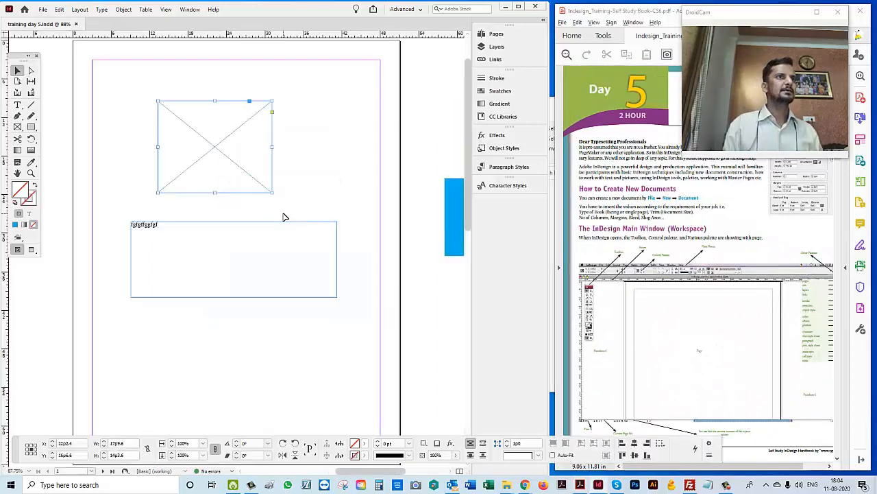
double_click(289, 15)
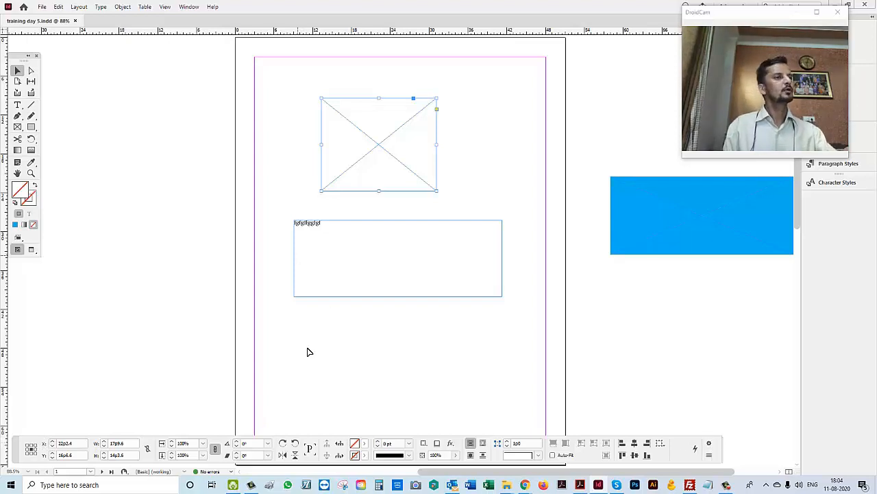
- Set the view percentage to 300%, change it to 50%, and deselect the graphic frame
left_click(33, 471)
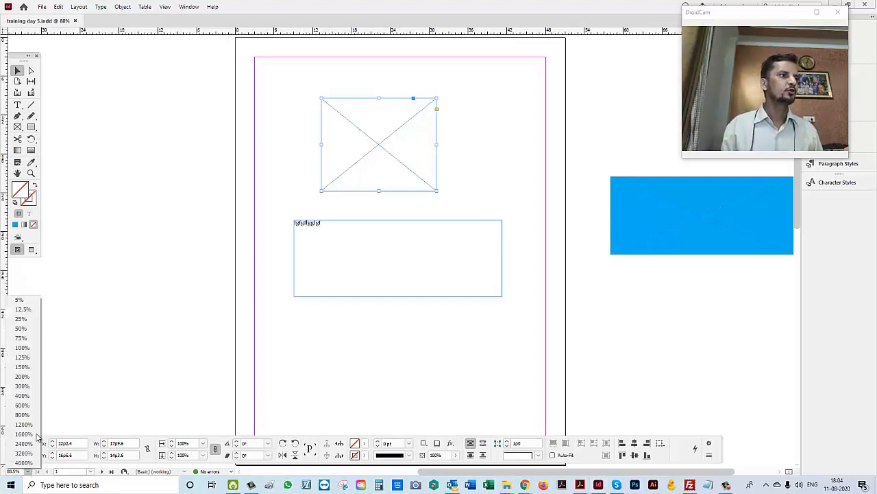
left_click(24, 388)
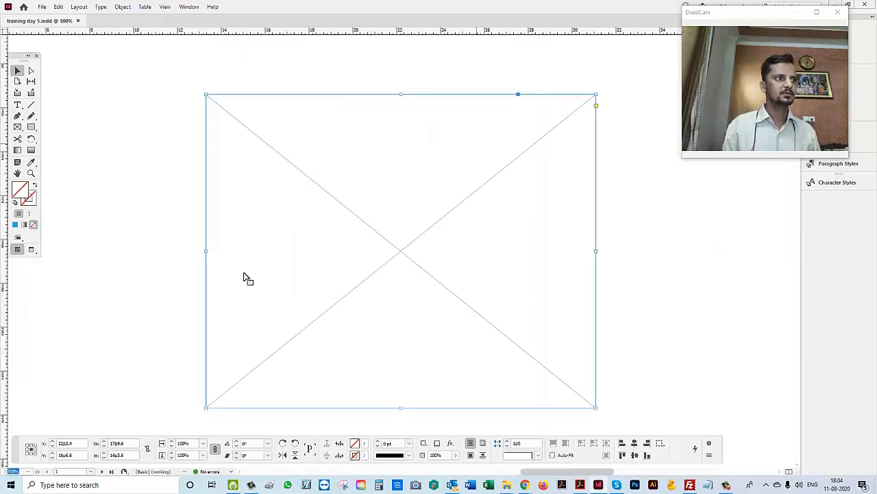
left_click(31, 472)
left_click(29, 329)
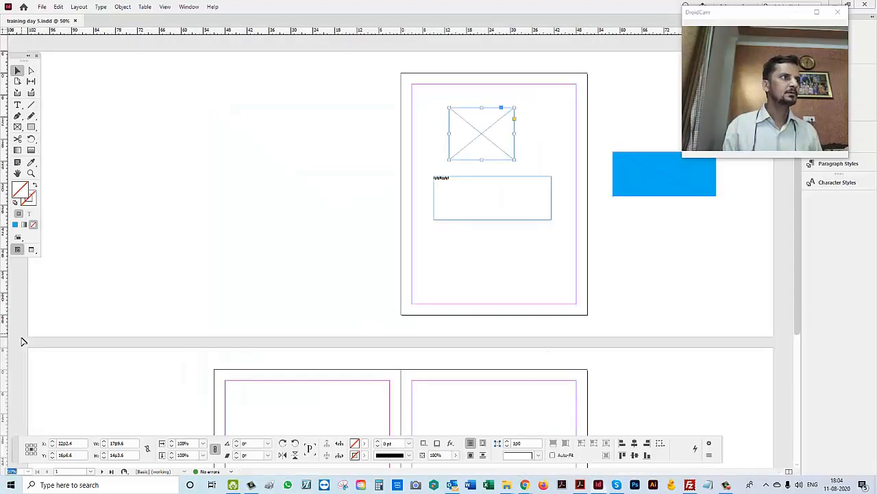
left_click(344, 257)
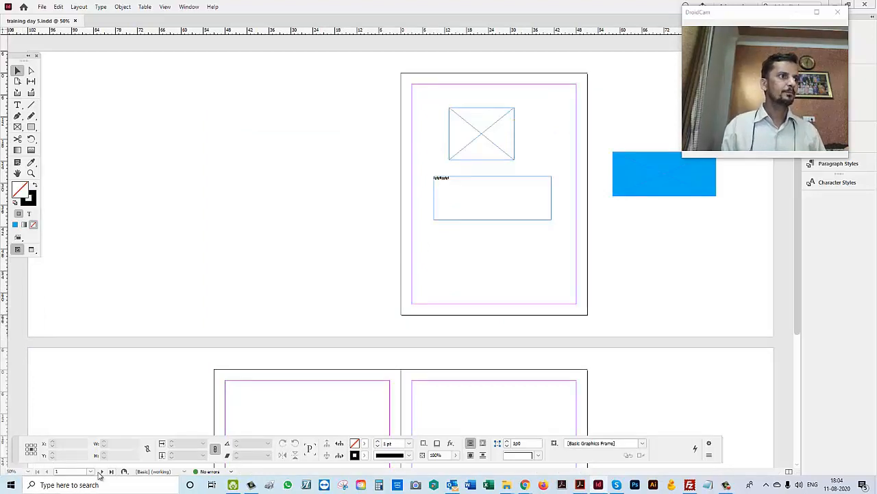
- Go to the next, first and last pages, and view the options for revealing the file's location
left_click(101, 472)
left_click(38, 472)
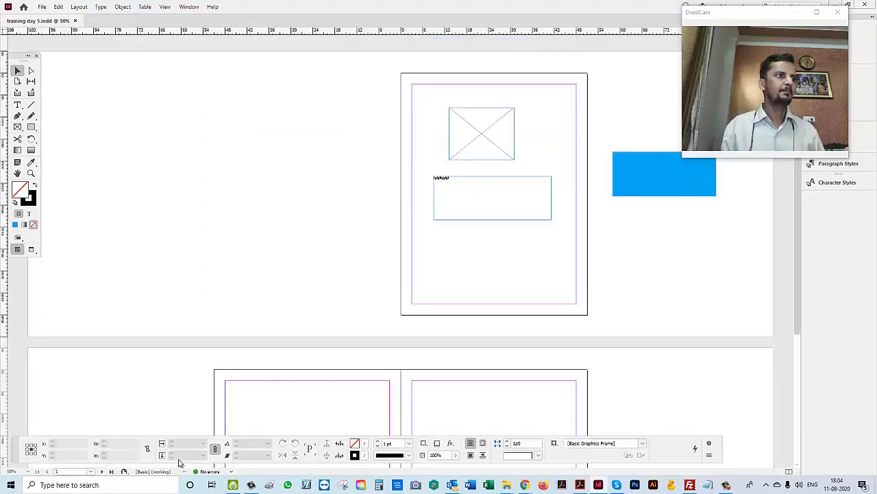
left_click(111, 472)
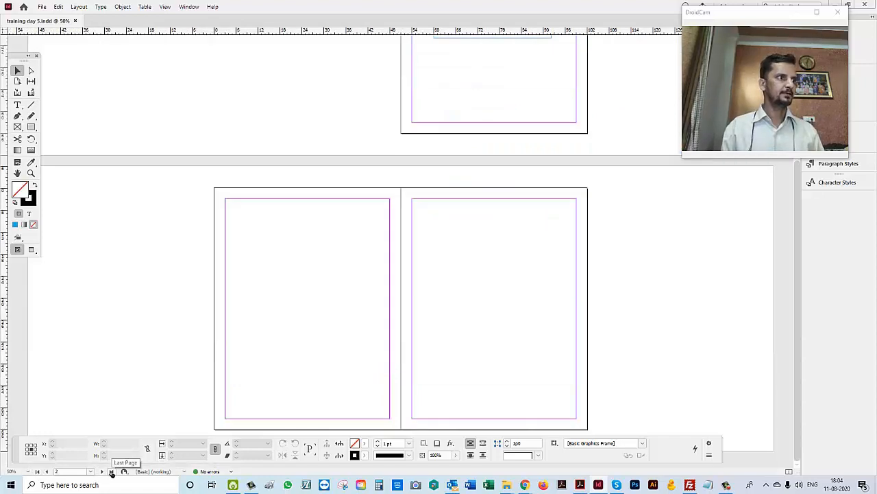
left_click(124, 472)
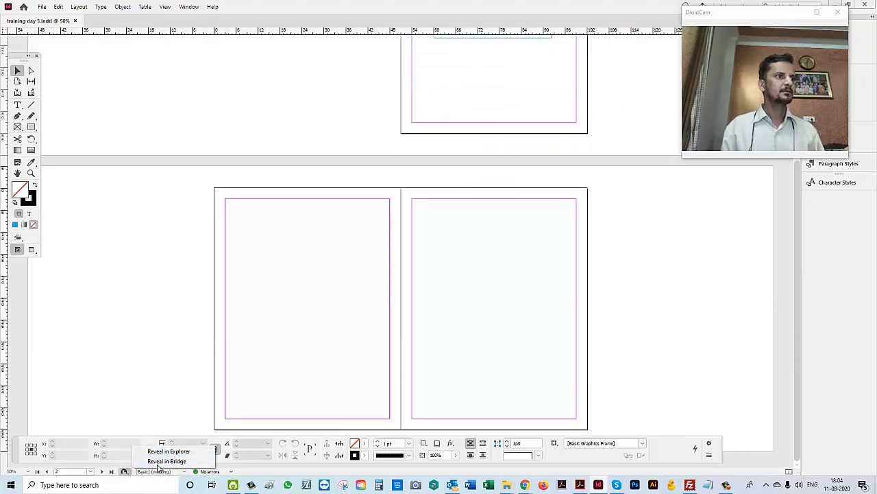
left_click(189, 351)
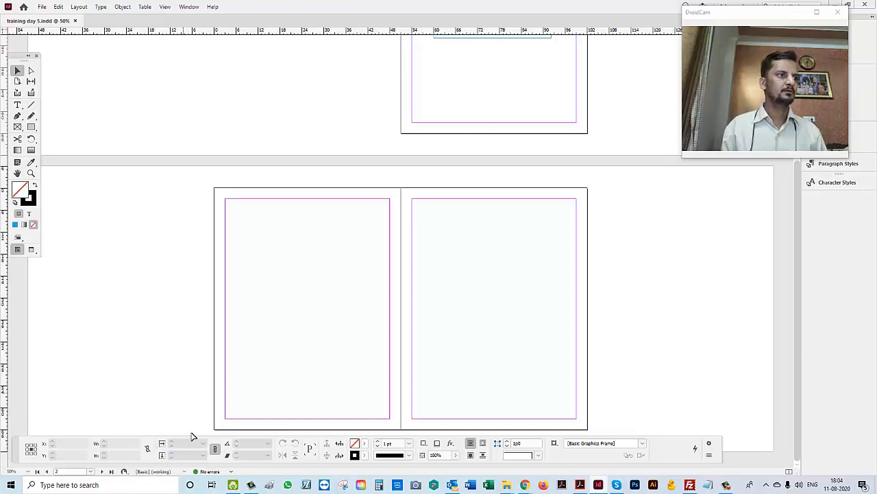
left_click(162, 471)
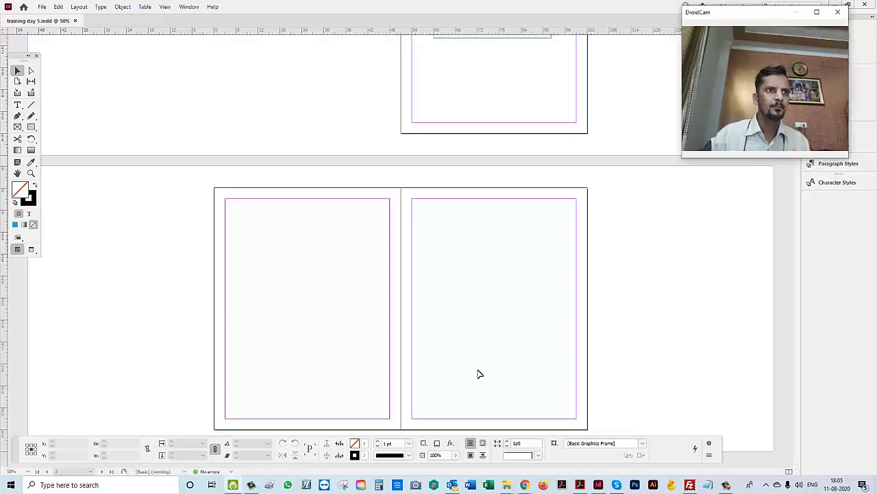
- Enlarge the manual's New Document illustration in Acrobat, and return to InDesign with its window maximized
key("alt+Tab")
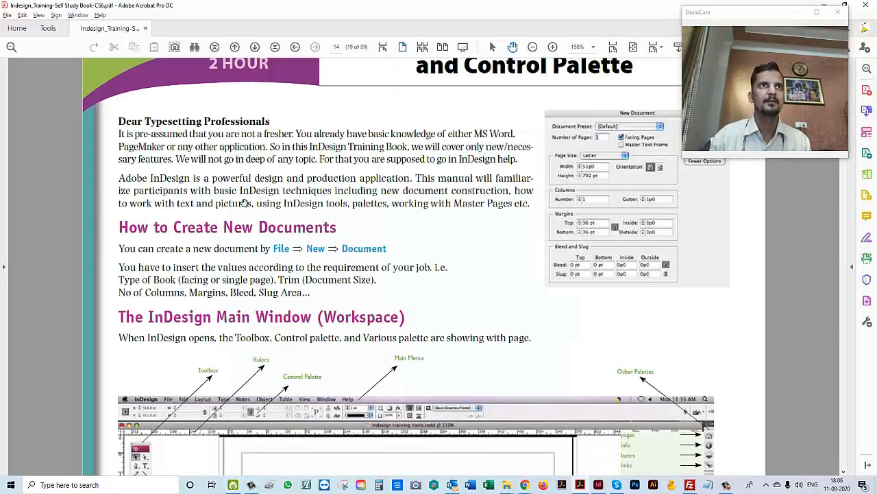
left_click(528, 204, "ctrl")
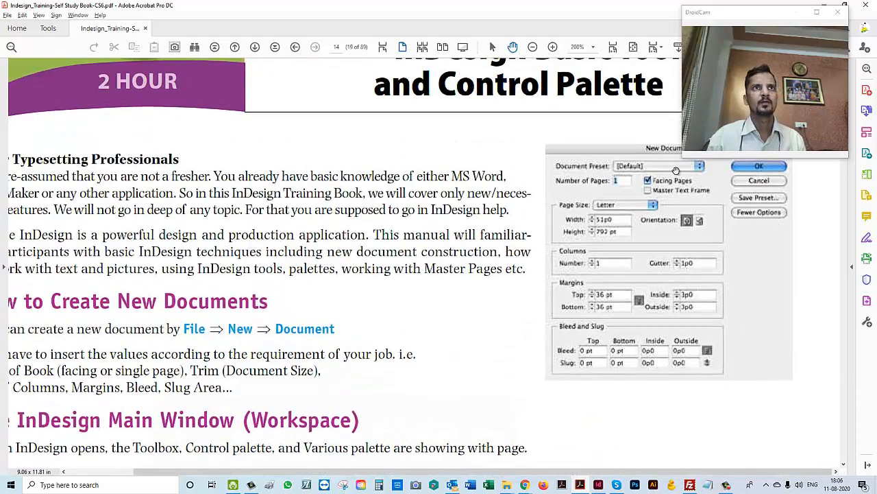
double_click(453, 5)
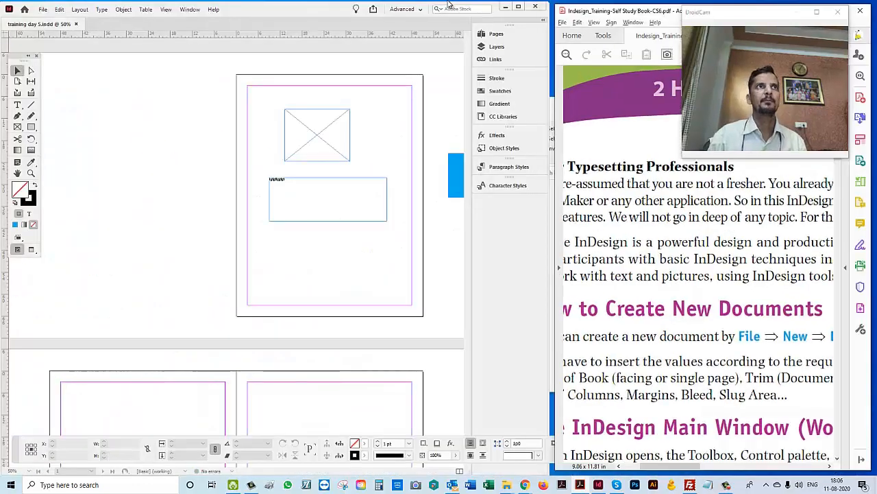
double_click(266, 9)
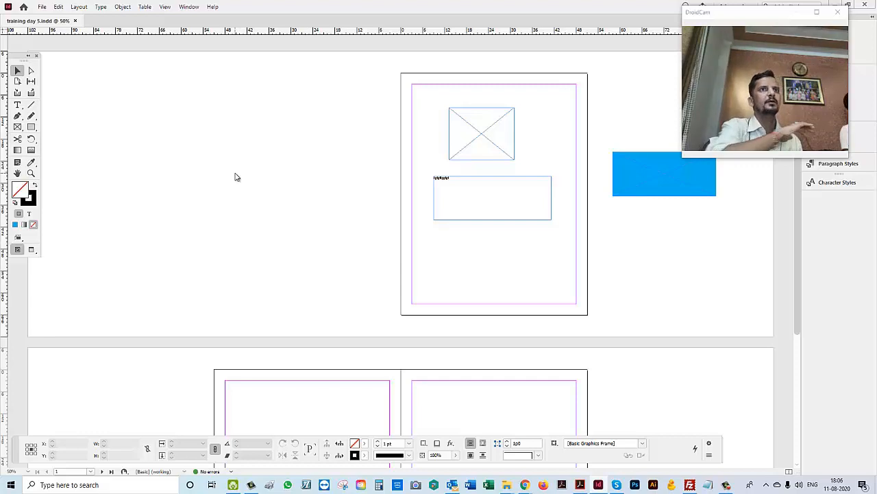
- Start a new document and choose the A4 preset from the full list of blank print presets
key("ctrl+n")
key("Escape")
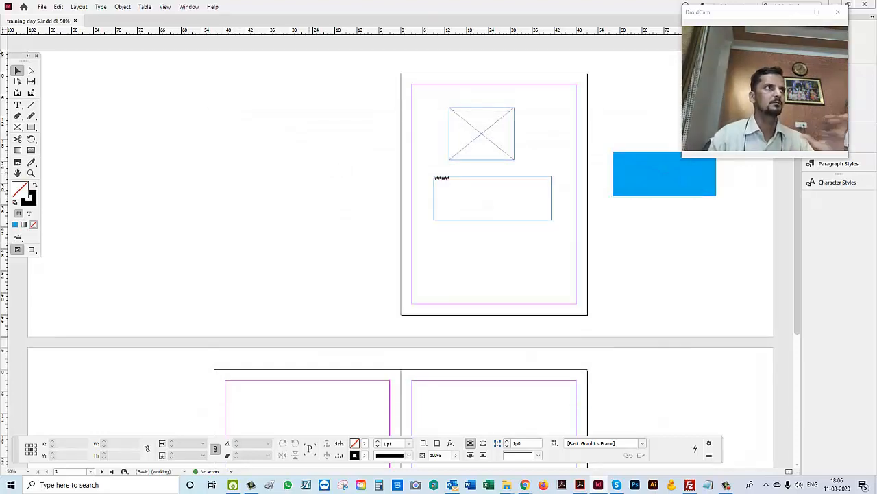
left_click(43, 8)
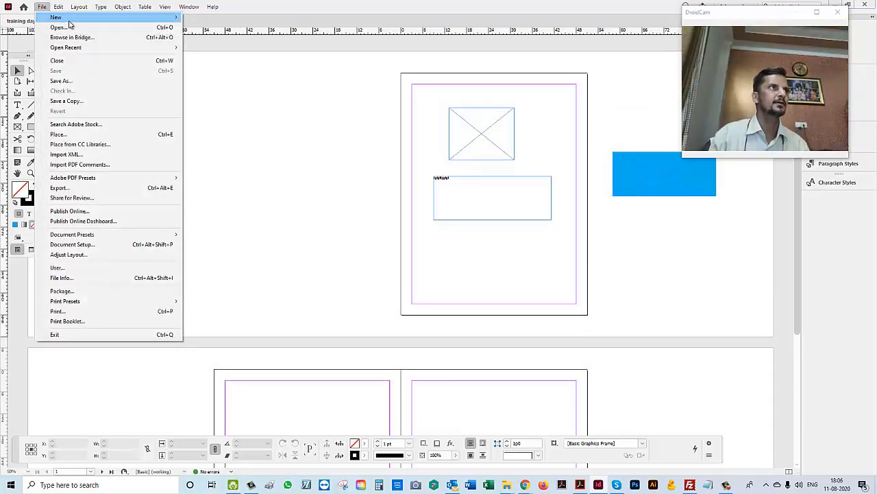
mouse_move(69, 18)
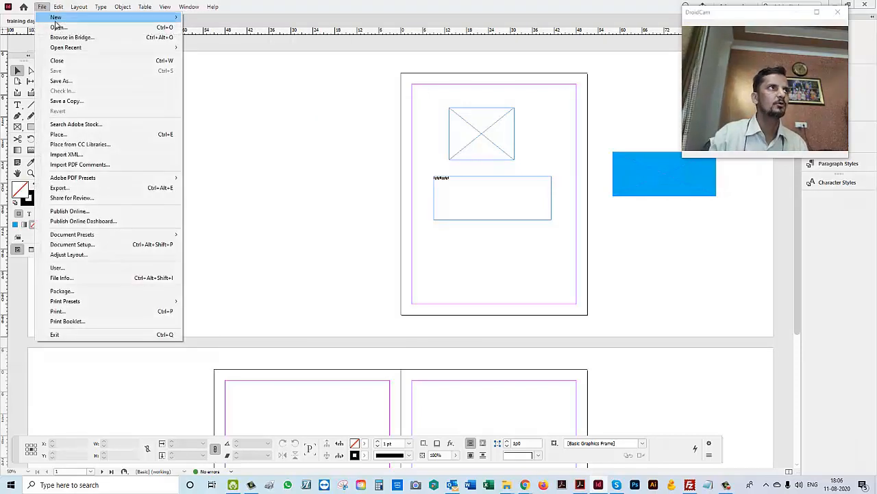
left_click(213, 18)
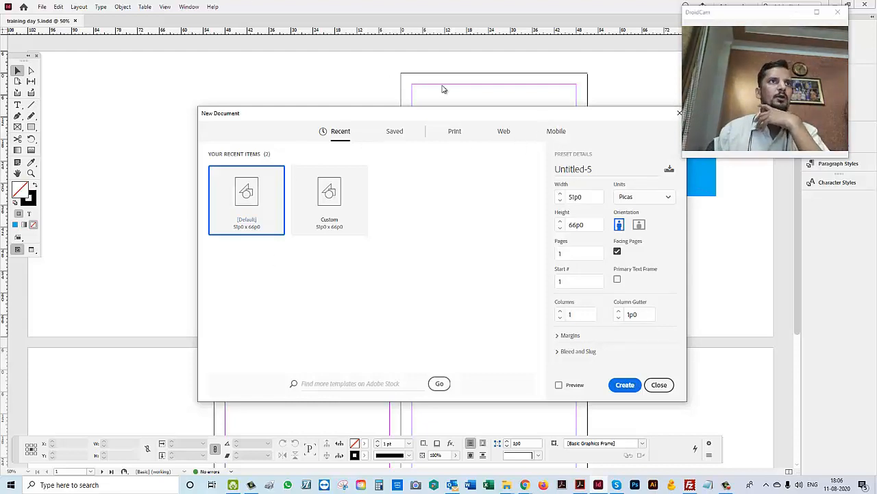
left_click(456, 136)
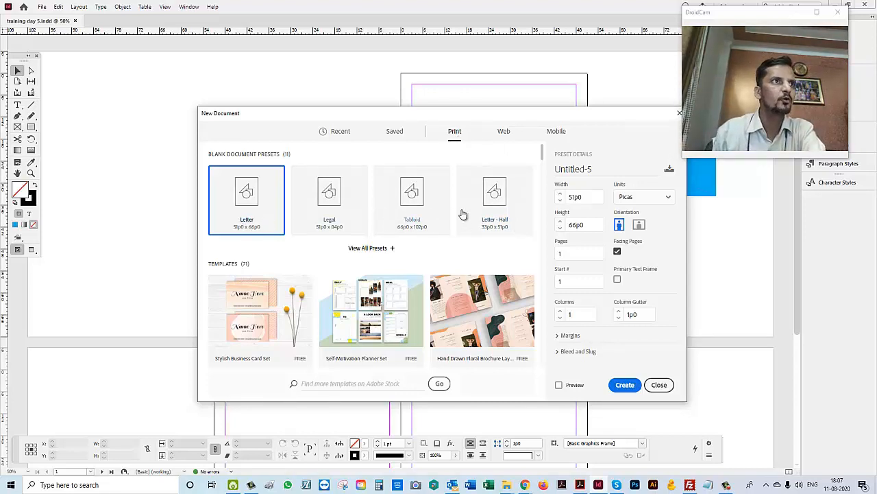
left_click(370, 249)
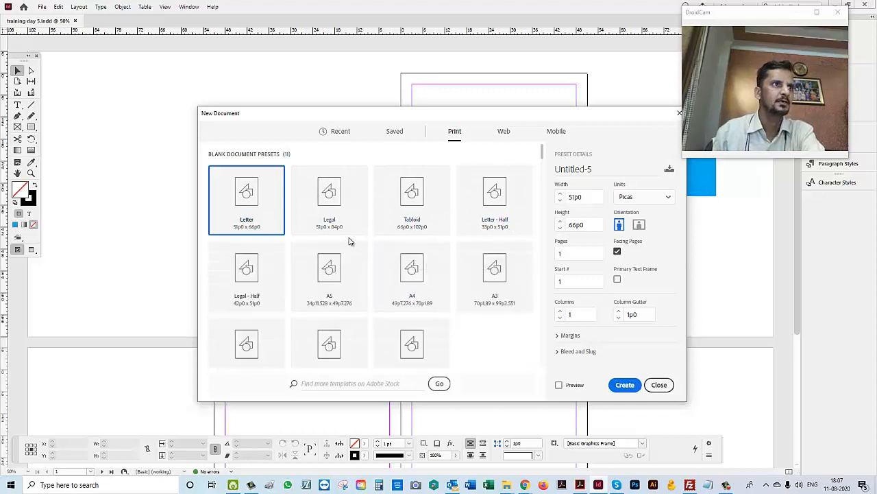
left_click(412, 281)
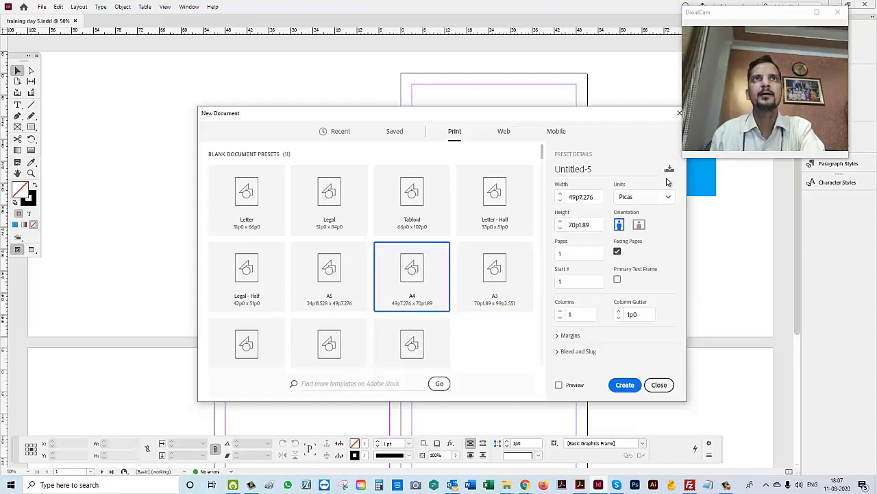
- Switch the new document's units to inches and back to picas
left_click(638, 197)
left_click(638, 242)
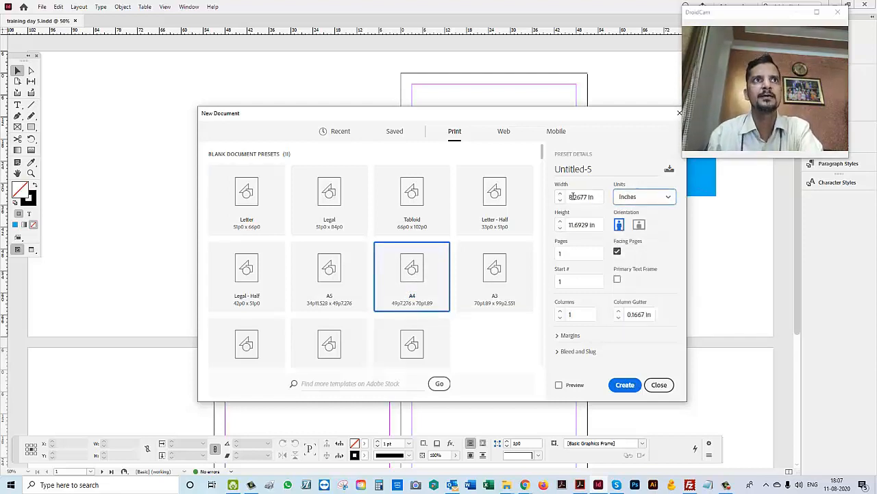
left_click(645, 198)
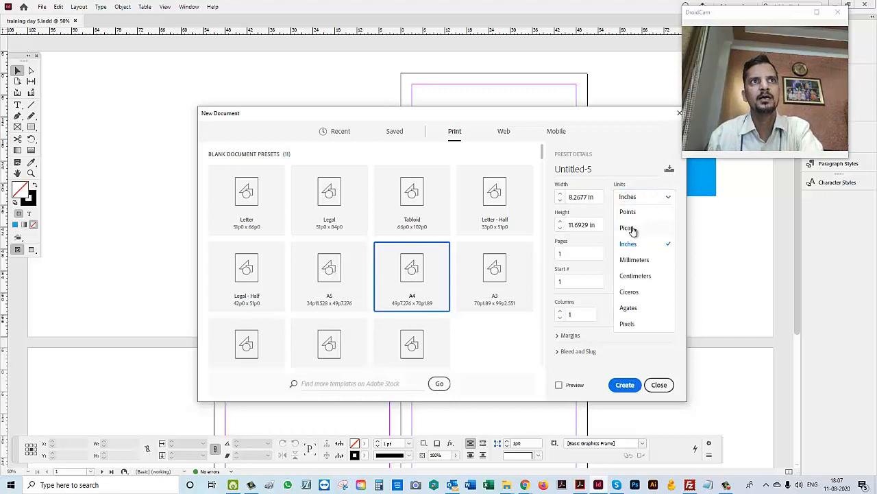
left_click(628, 228)
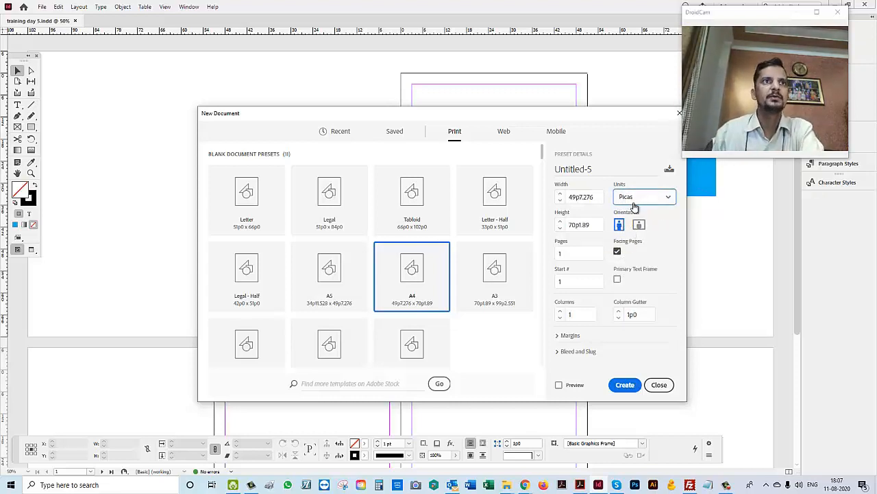
- Set the new document to 10 pages, create it with facing pages, and look through its spreads
left_click(572, 253)
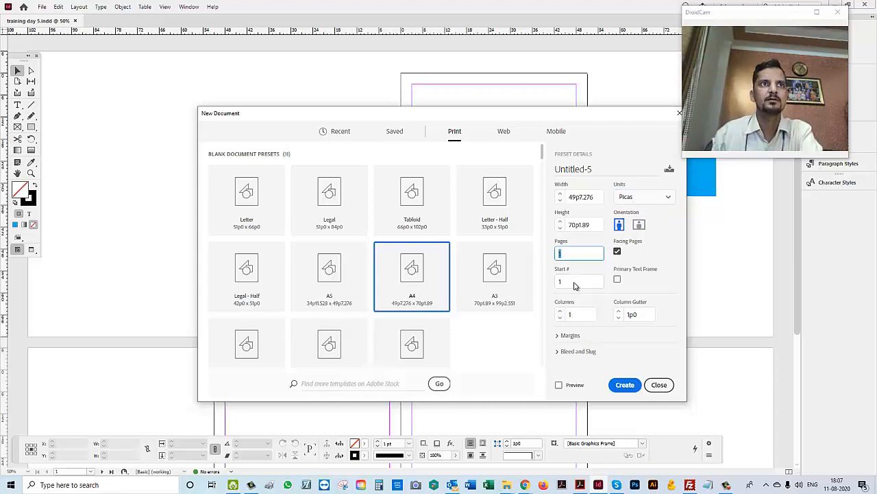
left_click(575, 283)
left_click(577, 255)
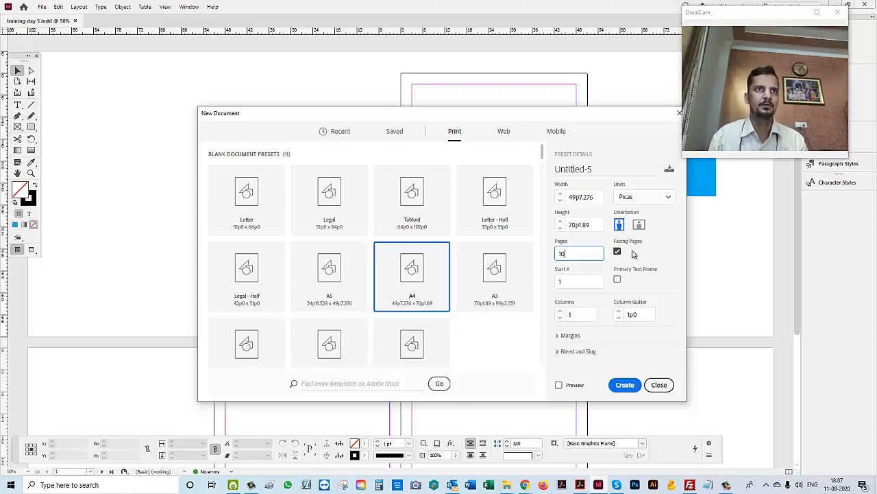
left_click(625, 385)
scroll(627, 357, "down", 5)
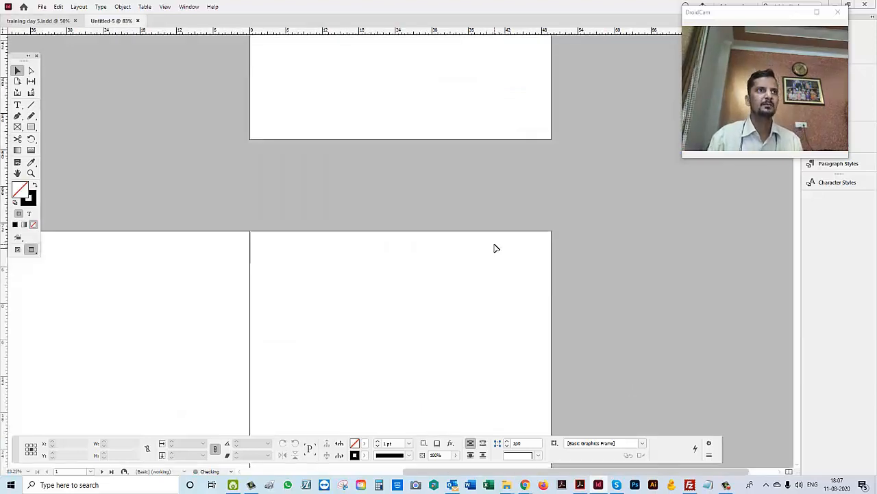
scroll(429, 229, "down", 3)
scroll(345, 143, "down", 3)
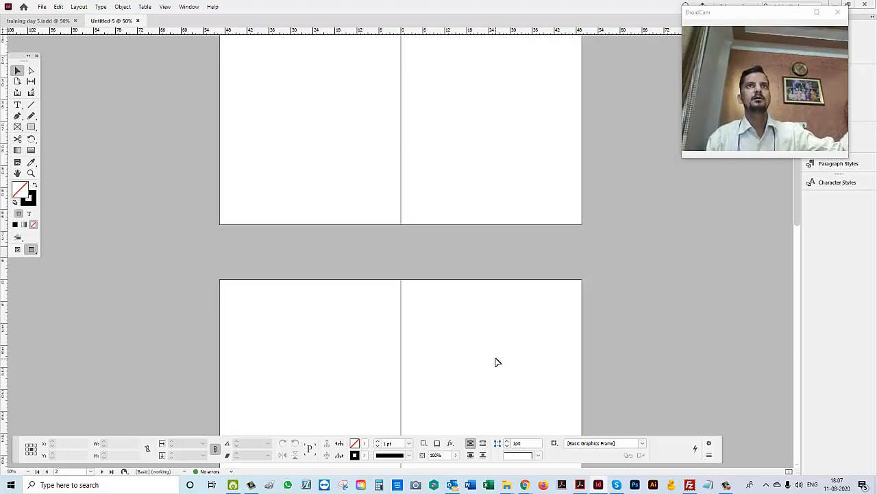
left_click(790, 14)
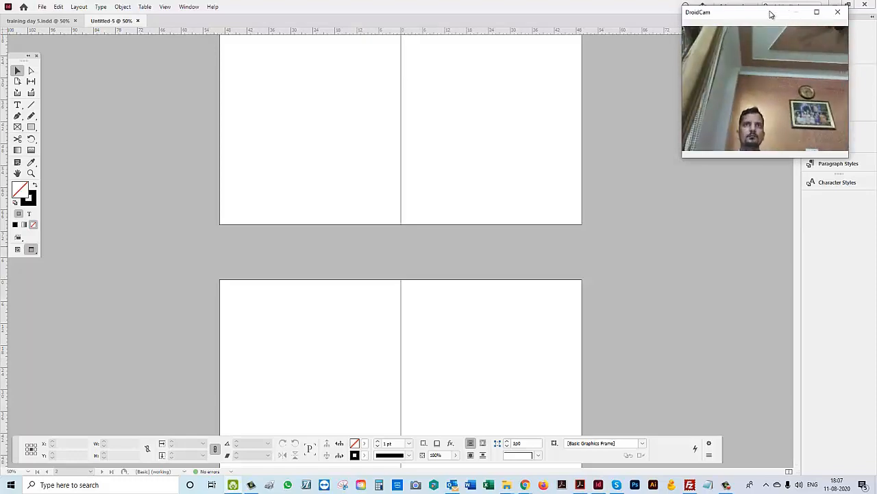
double_click(770, 14)
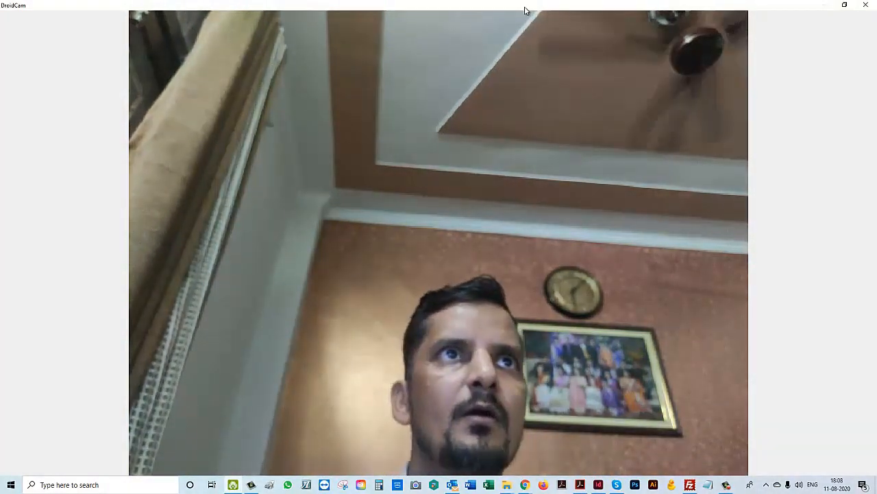
double_click(526, 9)
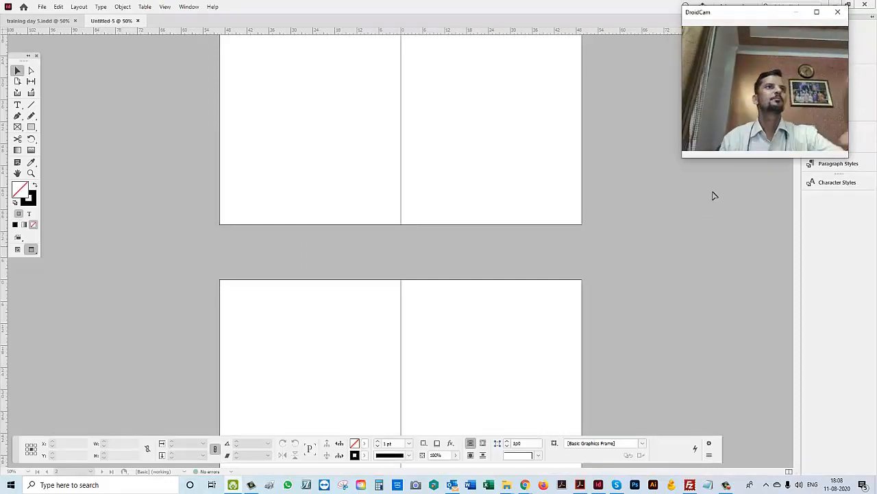
- Create a 10-page document with facing pages turned off, and look through its single pages
left_click(560, 211)
scroll(560, 212, "down", 2)
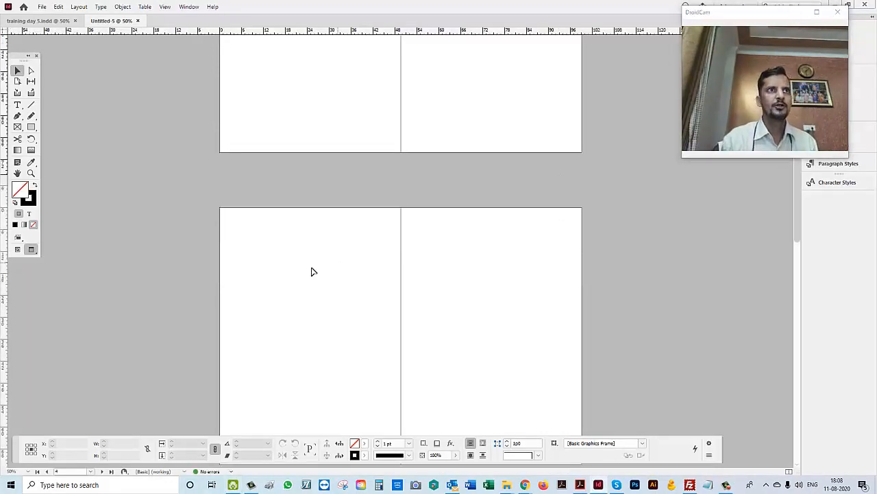
key("ctrl+n")
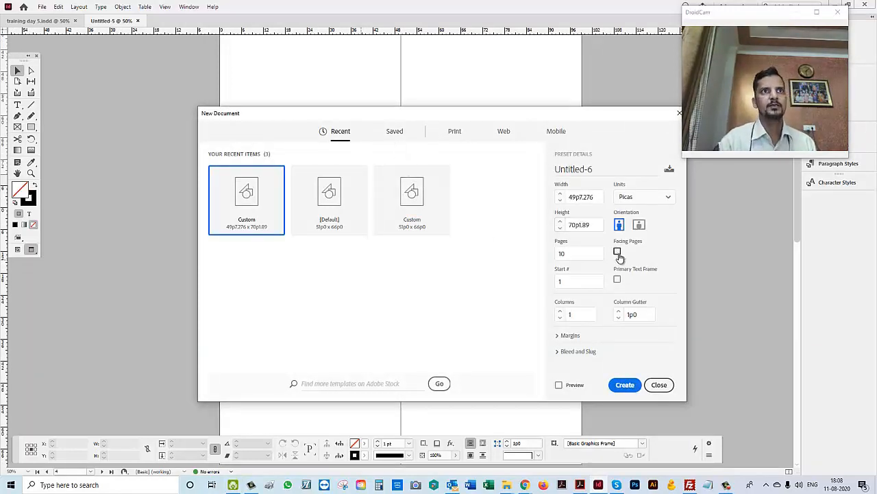
left_click(625, 384)
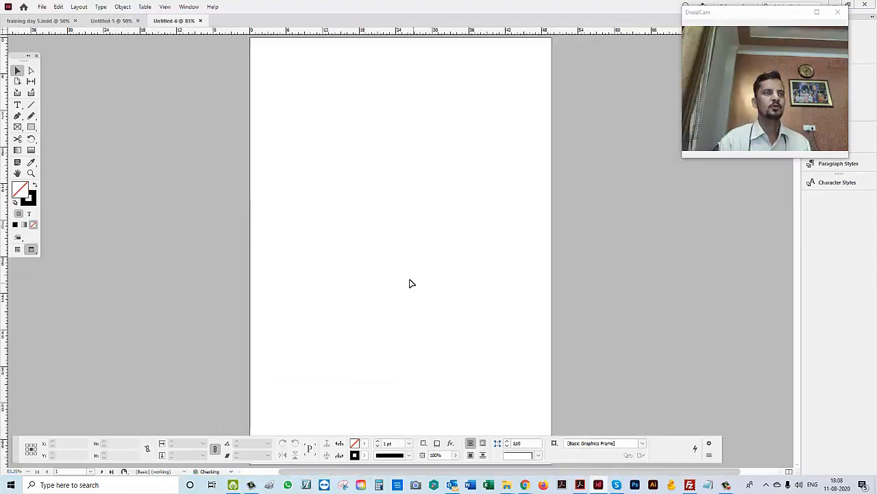
left_click(425, 272)
scroll(437, 256, "down", 3)
scroll(444, 282, "down", 9)
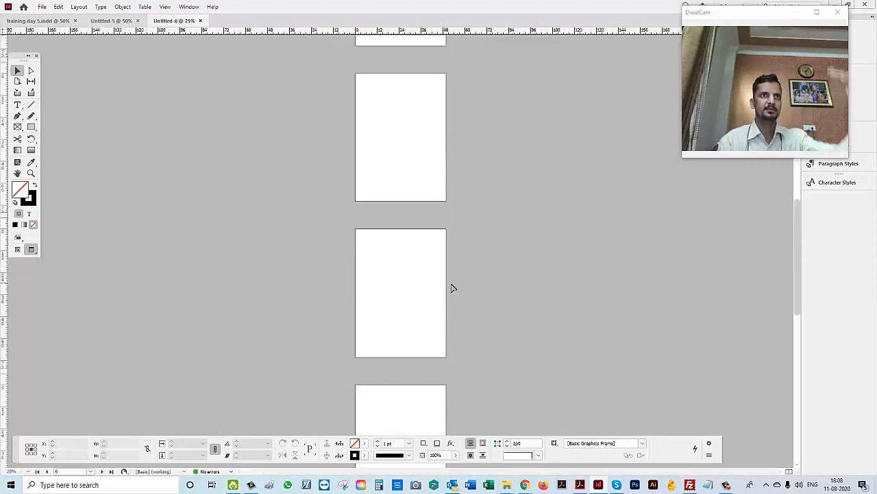
scroll(455, 293, "down", 2)
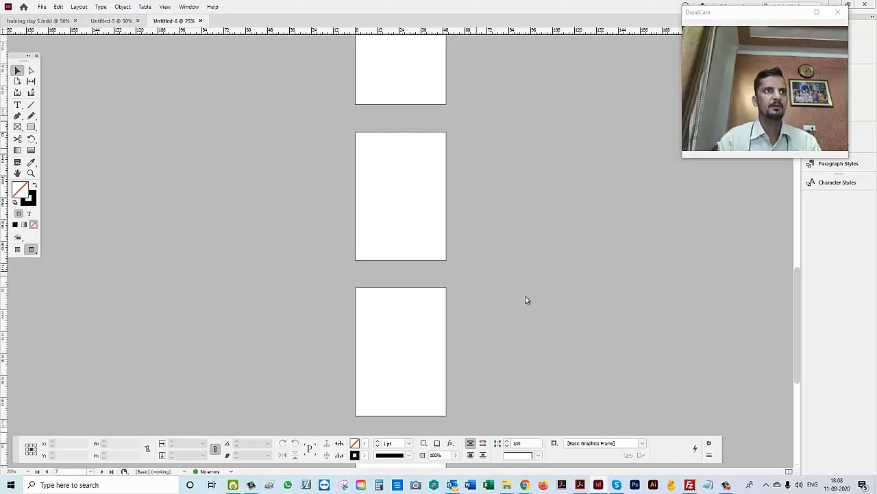
- Create a 10-page document with facing pages and no primary text frame, and show its margins in Normal view
key("ctrl+n")
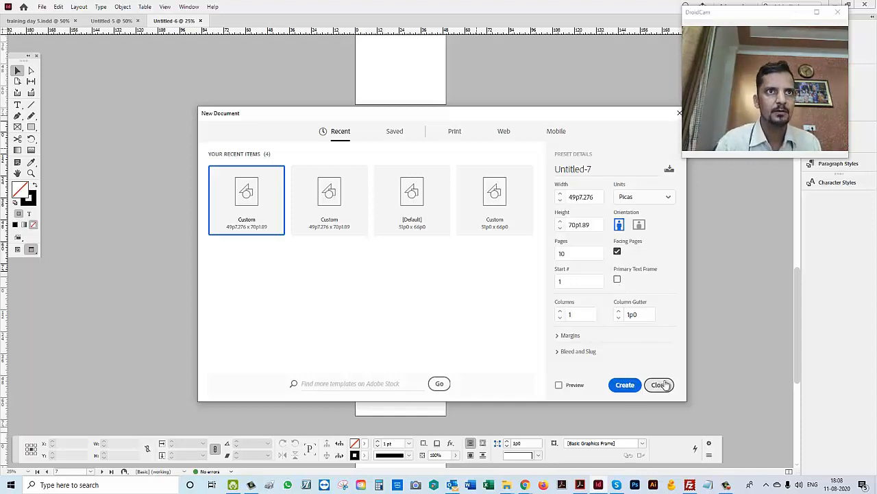
left_click(625, 384)
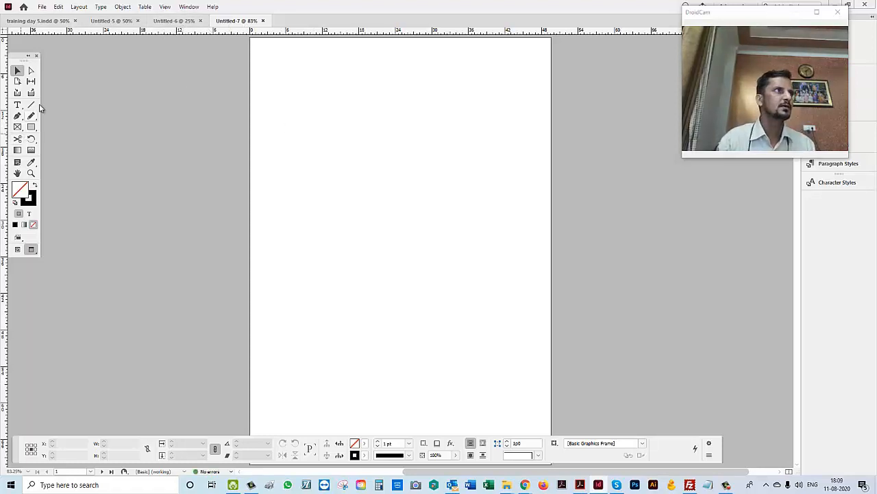
left_click_drag(347, 108, 434, 256)
left_click_drag(341, 174, 493, 322)
left_click_drag(307, 128, 412, 383)
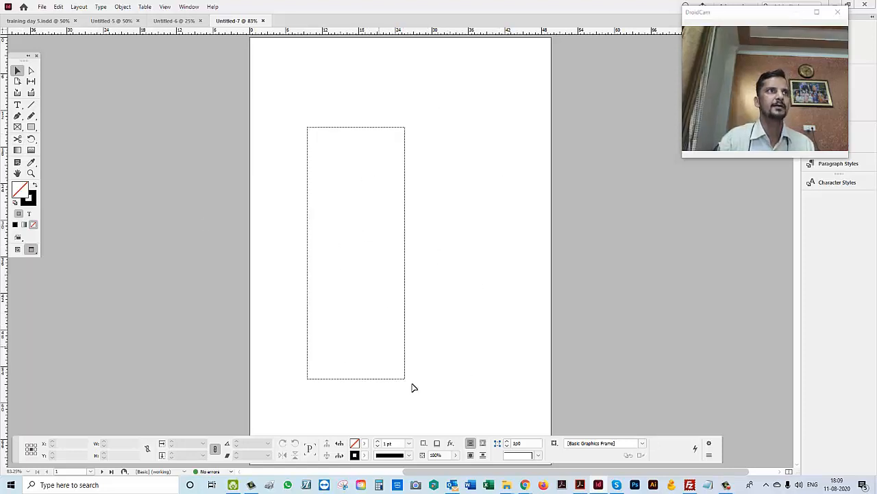
left_click(18, 250)
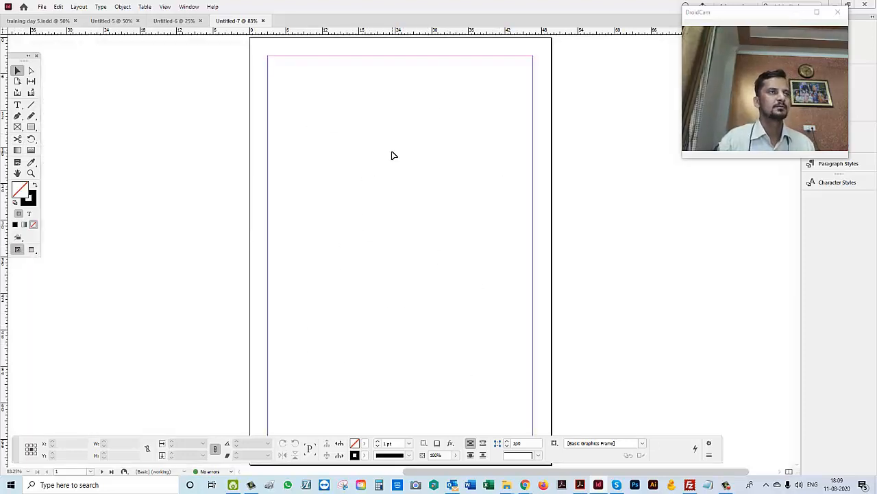
left_click_drag(225, 82, 586, 331)
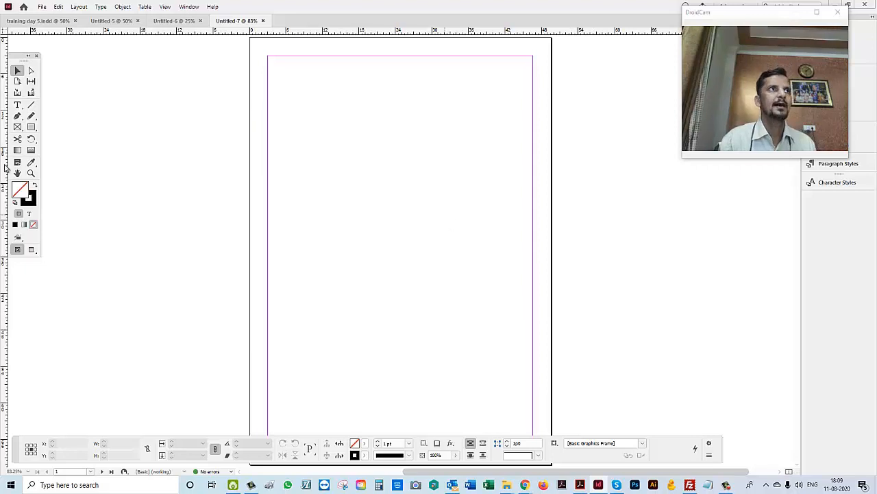
- Draw a text frame on page 1 and align and stretch it to fill the margins, about 43p7 by 64p2
left_click(18, 106)
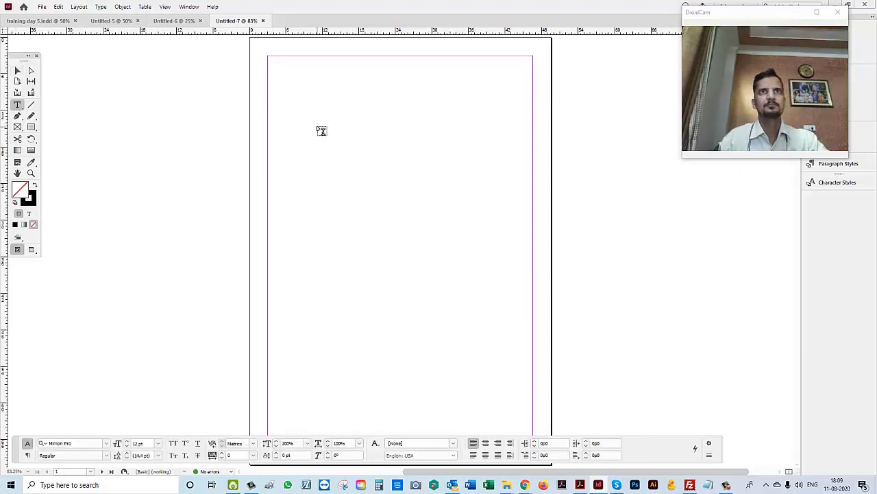
mouse_move(314, 118)
left_mouse_down()
mouse_move(438, 356)
mouse_move(512, 384)
left_mouse_up()
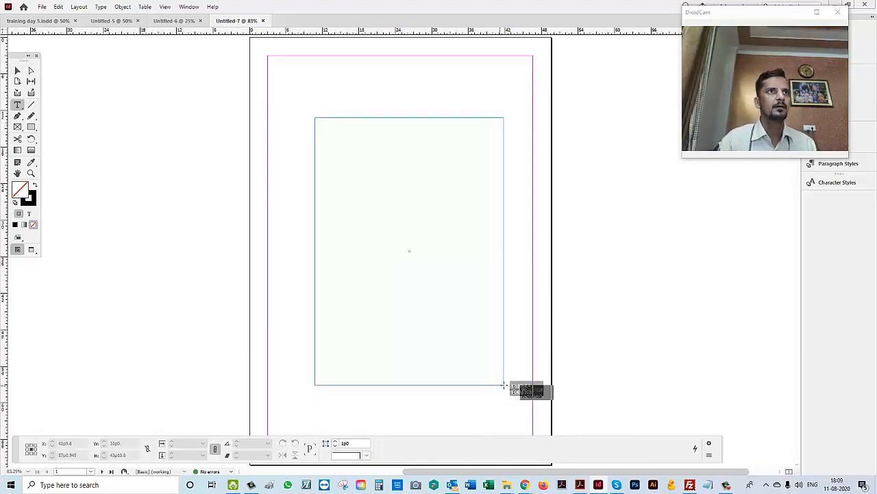
key("Escape")
left_click_drag(323, 131, 298, 104)
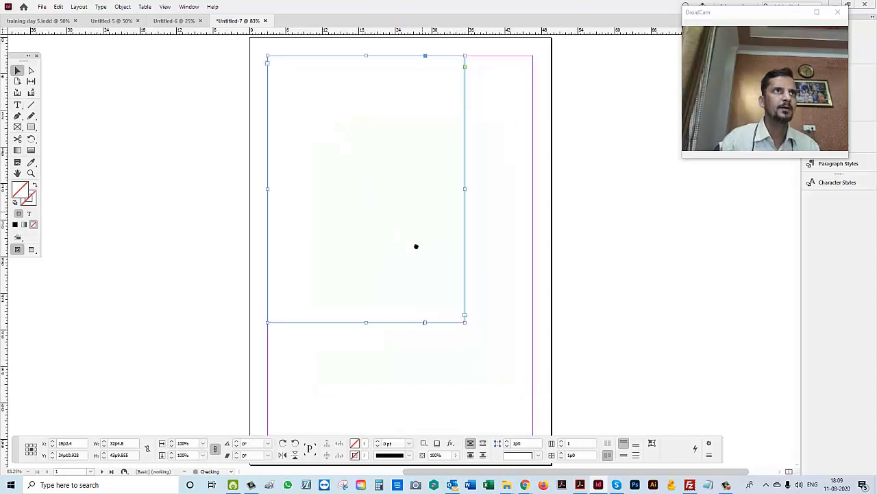
scroll(416, 246, "down", 3)
left_click_drag(462, 209, 529, 333)
- Create a facing-pages document with a primary text frame, and check its frames on pages 1 and 3 in Normal view
key("ctrl+n")
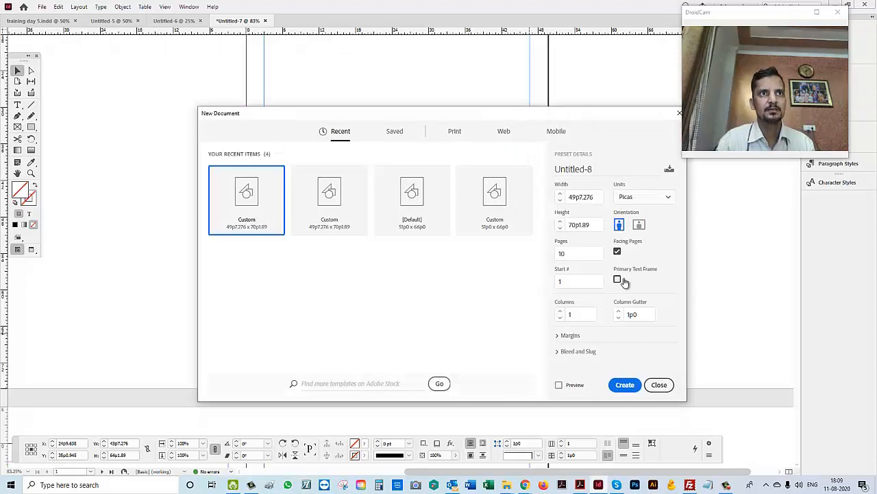
left_click(618, 279)
left_click(634, 382)
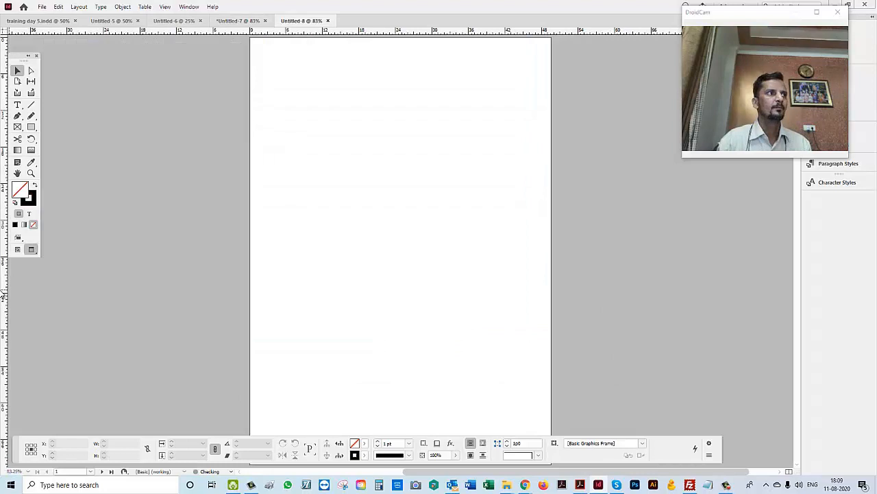
left_click(18, 249)
left_click(399, 190)
scroll(427, 220, "down", 6)
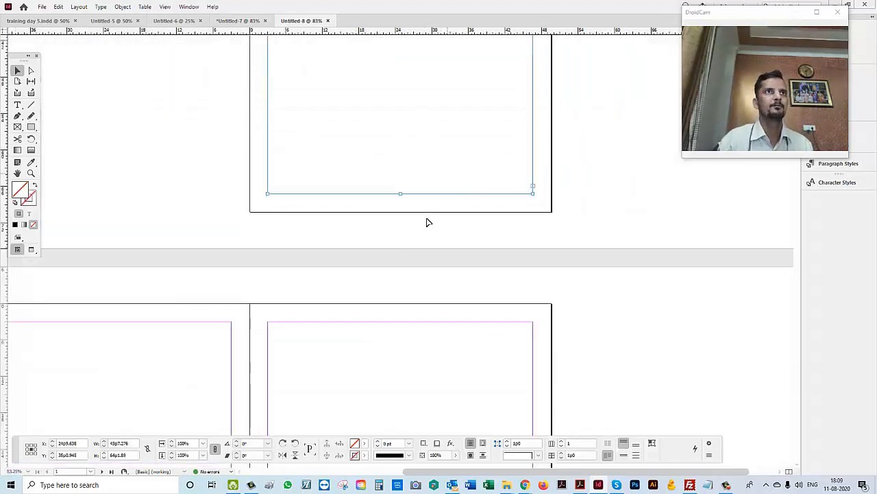
left_click(123, 268)
left_click(377, 238)
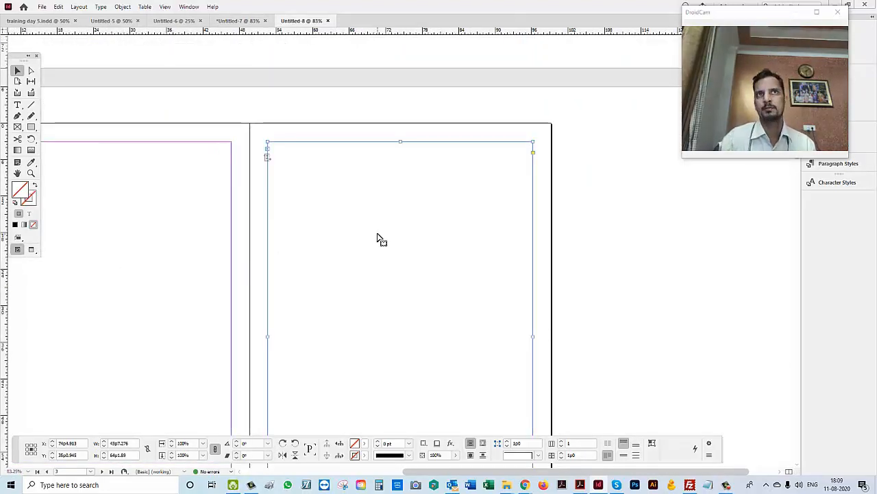
left_click(602, 227)
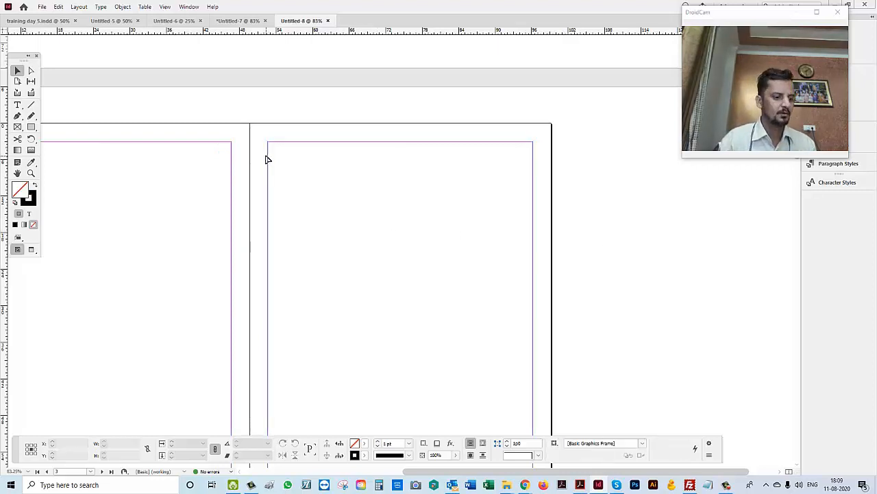
- Create a 10-page document with a primary text frame and 2 columns, and select the frame on page 1
key("ctrl+n")
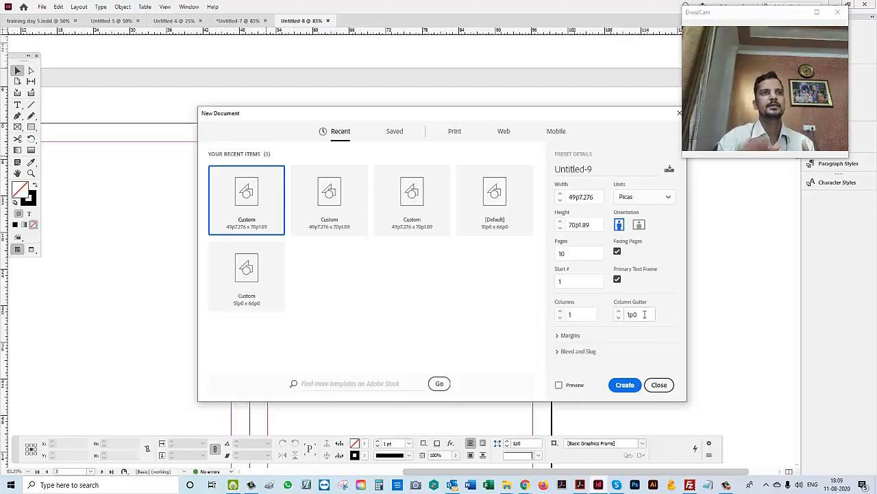
left_click(587, 313)
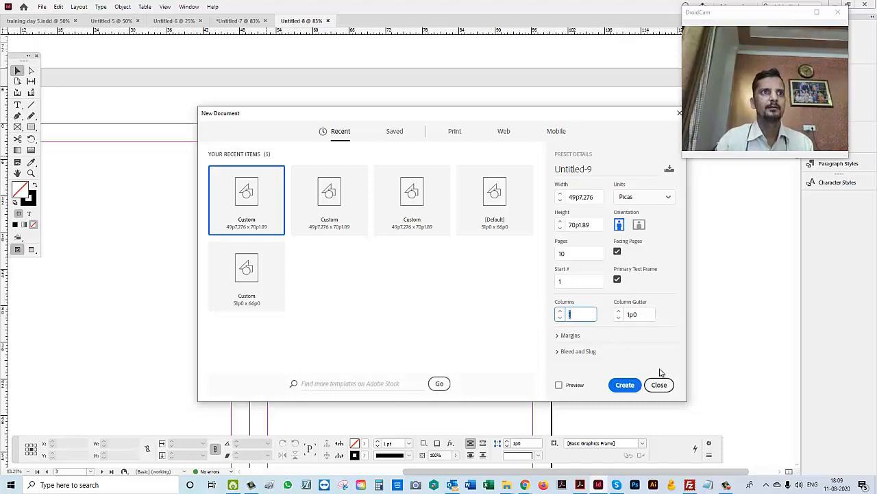
left_click_drag(471, 124, 743, 141)
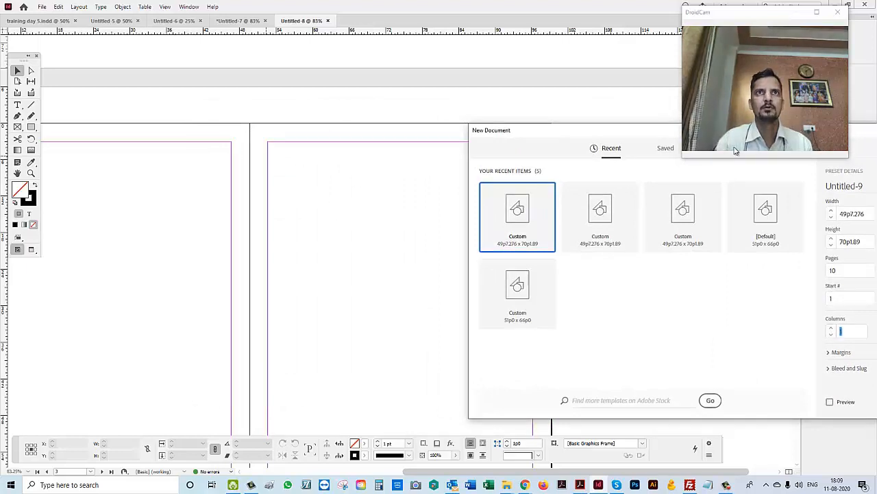
left_click_drag(657, 138, 416, 62)
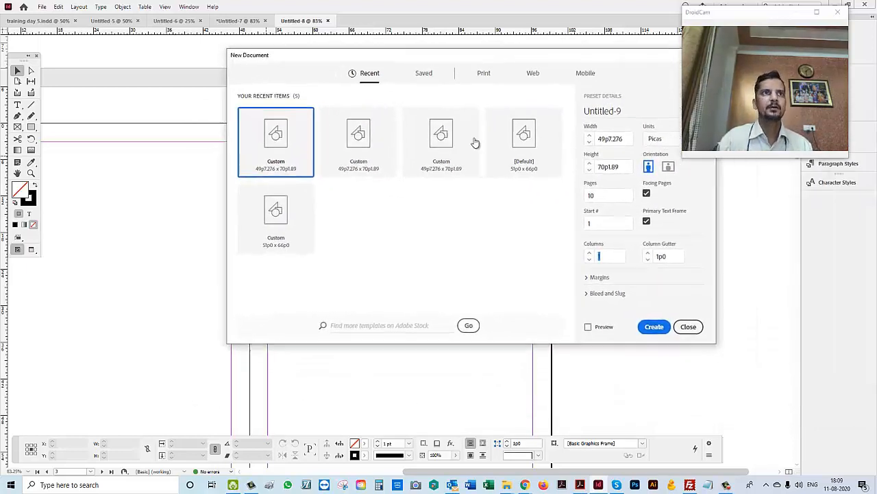
left_click(610, 254)
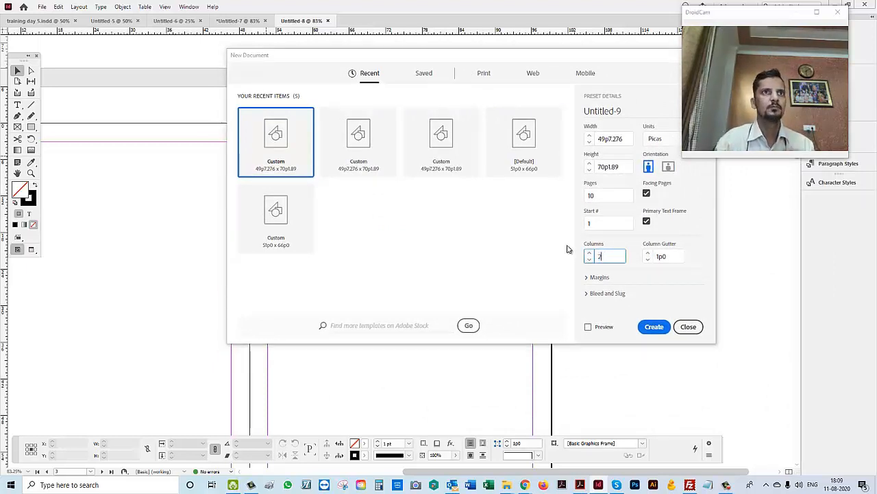
key("Return")
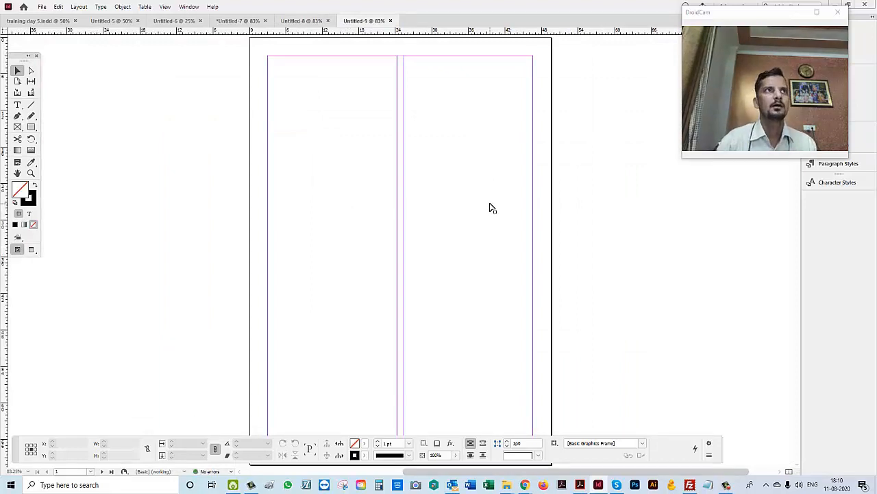
left_click(462, 233)
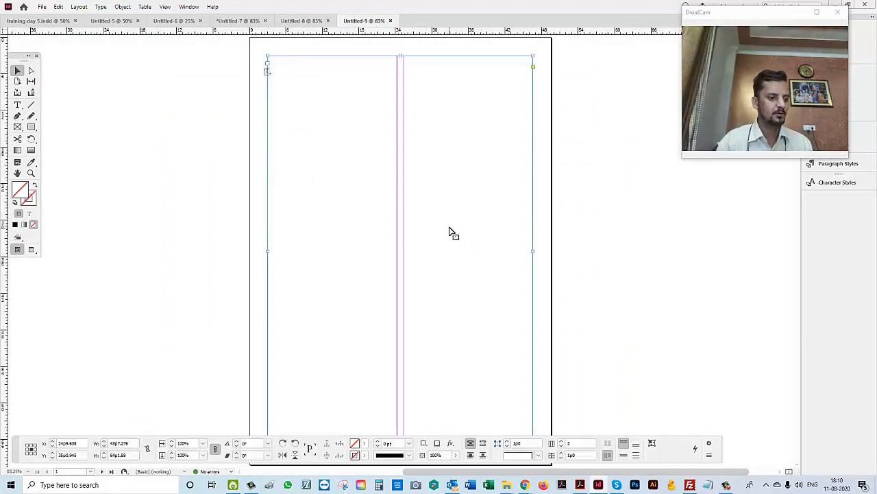
- Create a document with a primary text frame and 4 columns, show it in Normal view, and select the page 1 frame
key("ctrl+n")
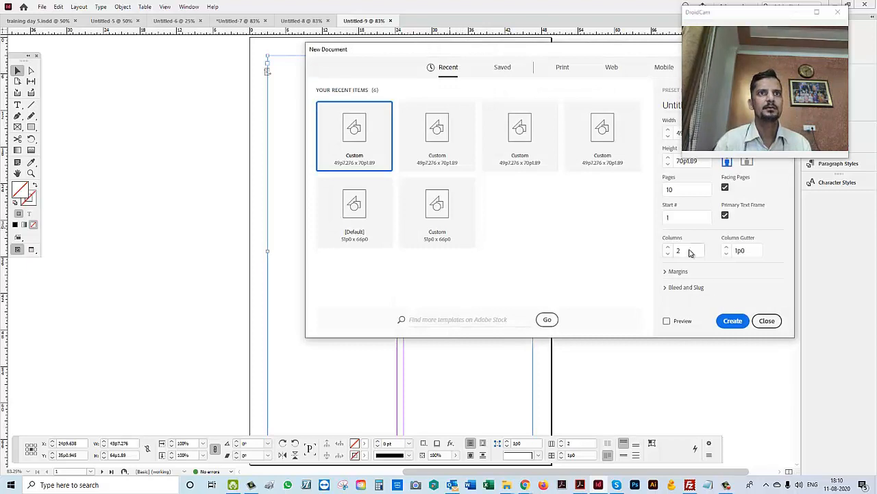
double_click(690, 253)
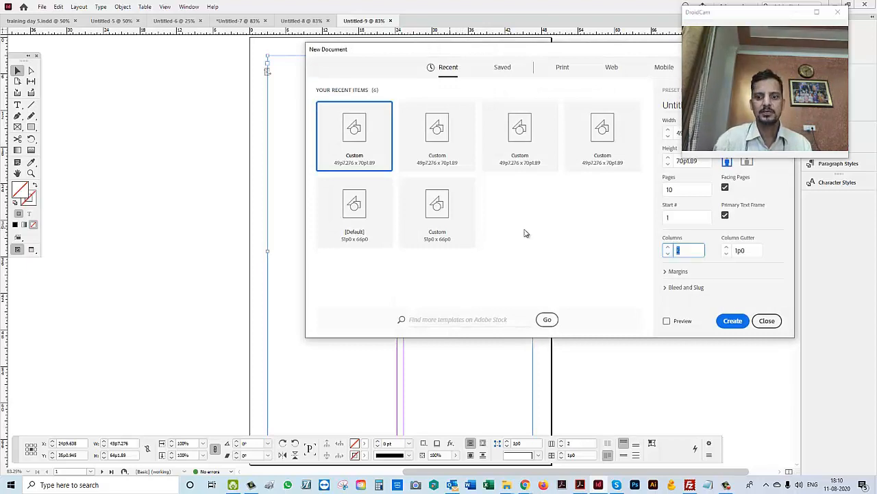
left_click(733, 320)
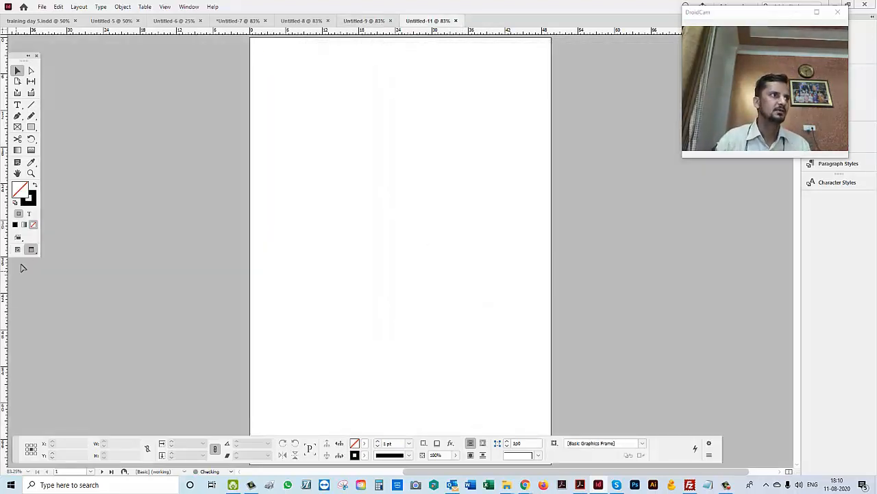
left_click(17, 249)
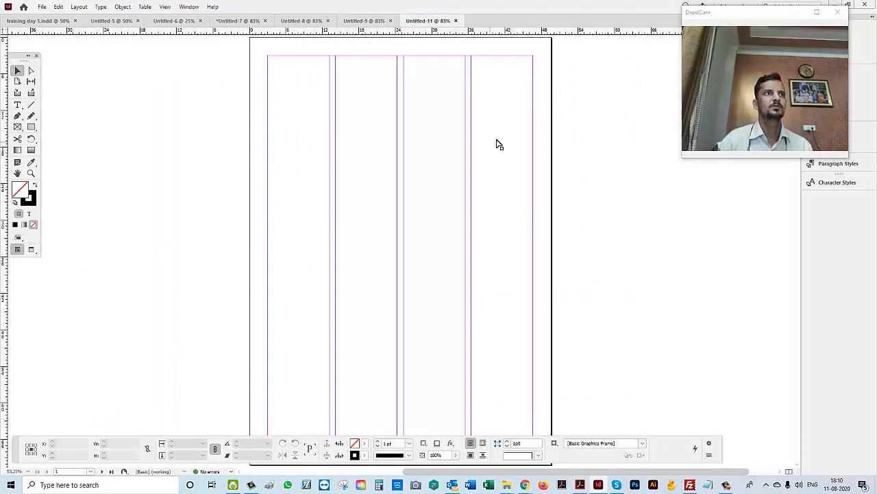
left_click(328, 141)
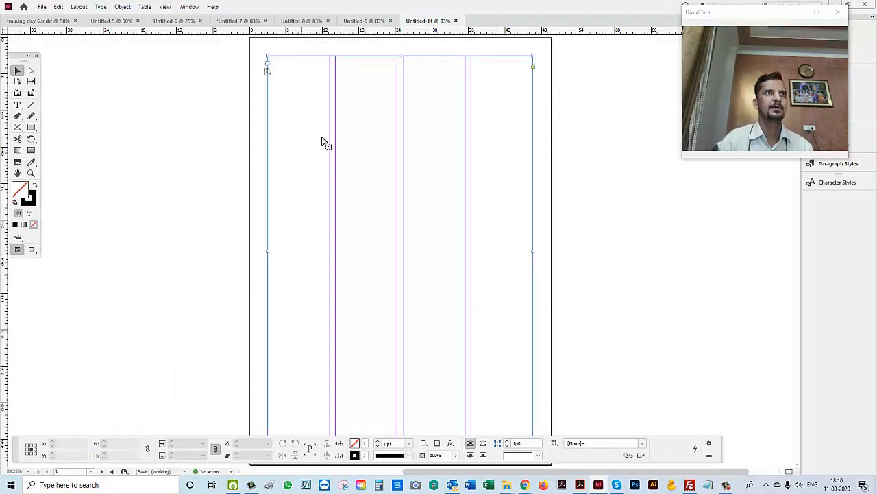
left_click(253, 81)
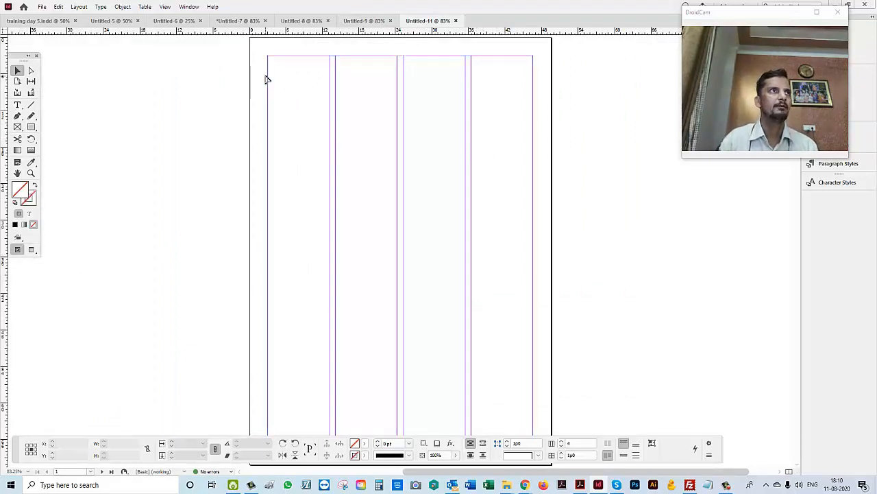
left_click(277, 74)
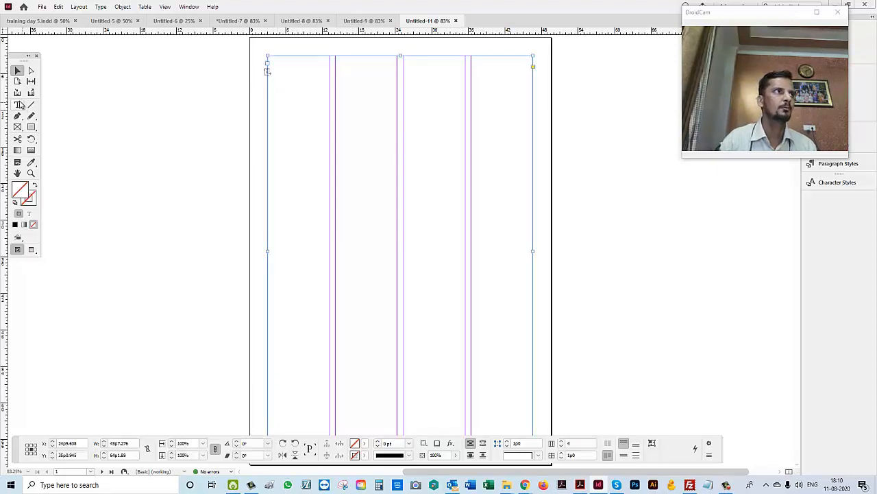
- Enter about two lines of random filler text in the first column of the page 1 text frame
left_click(18, 104)
left_click(296, 73)
type("fjlgjfl fjl fj")
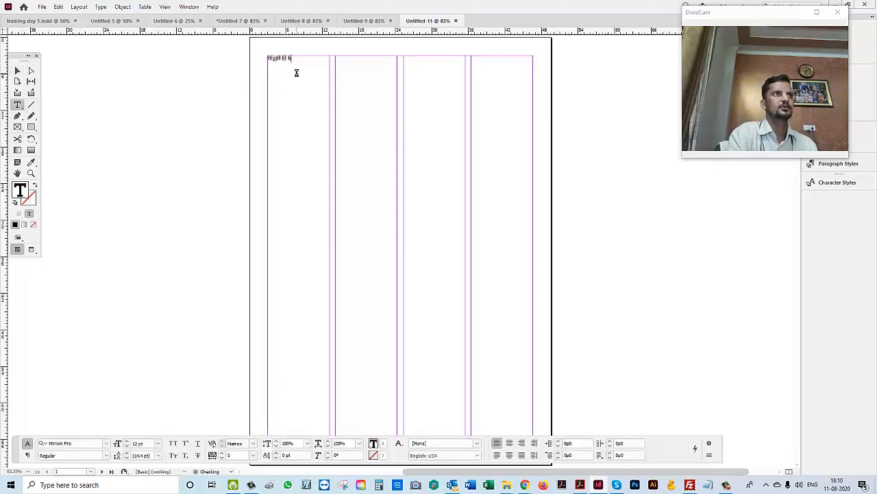
type("g lfj lfj")
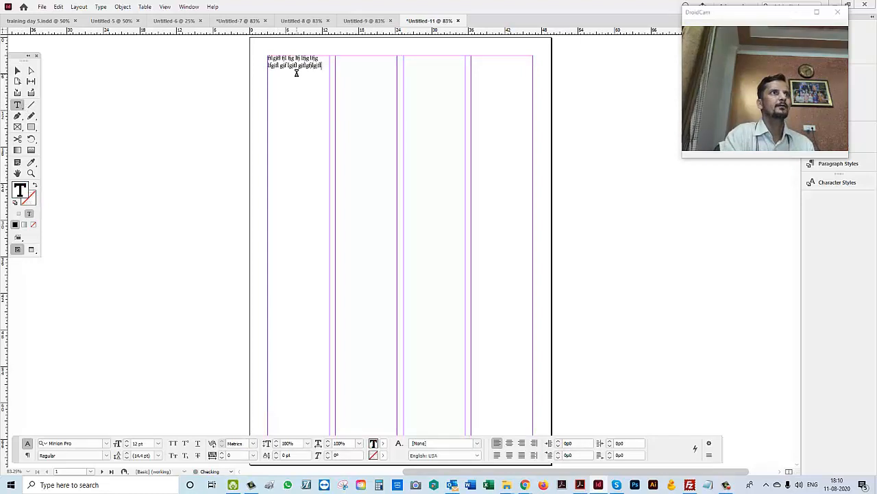
type("gjflj")
- Copy all the filler text and paste it repeatedly until it fills the first column and flows into the second
key("ctrl+a")
key("ctrl+c")
key("ctrl+v")
key("ctrl+v")
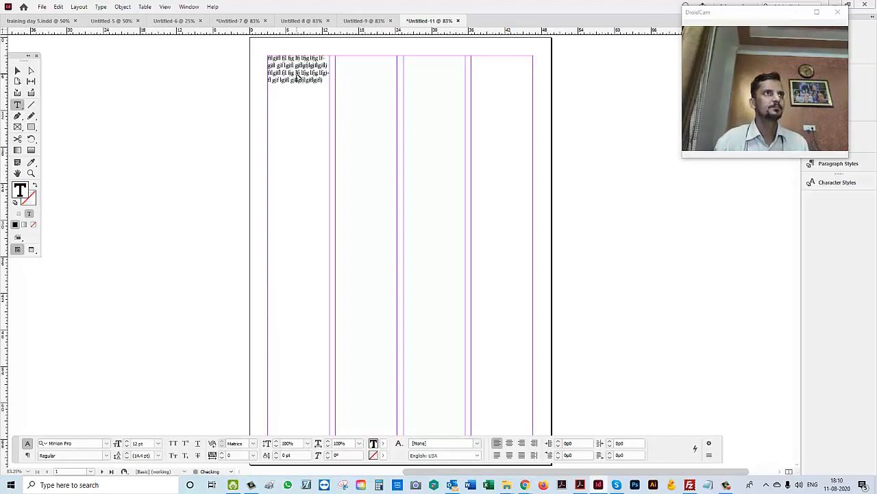
key("ctrl+v")
key("ctrl+v")
key("ctrl+v")
key("ctrl+v")
key("ctrl+v")
key("ctrl+v")
key("ctrl+v")
key("ctrl+v")
key("ctrl+v")
key("ctrl+v")
key("ctrl+v")
key("ctrl+v")
key("ctrl+v")
key("ctrl+v")
key("ctrl+v")
key("ctrl+v")
key("ctrl+v")
key("ctrl+v")
key("ctrl+v")
key("ctrl+v")
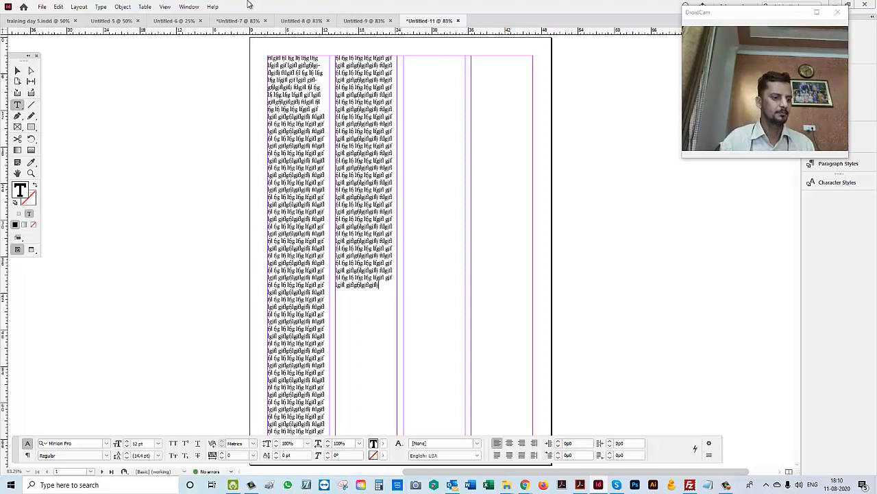
- Create a 10-page facing-pages document with 4 columns, trying linked margins of 4p0 and then setting all four to 3p0
key("ctrl+n")
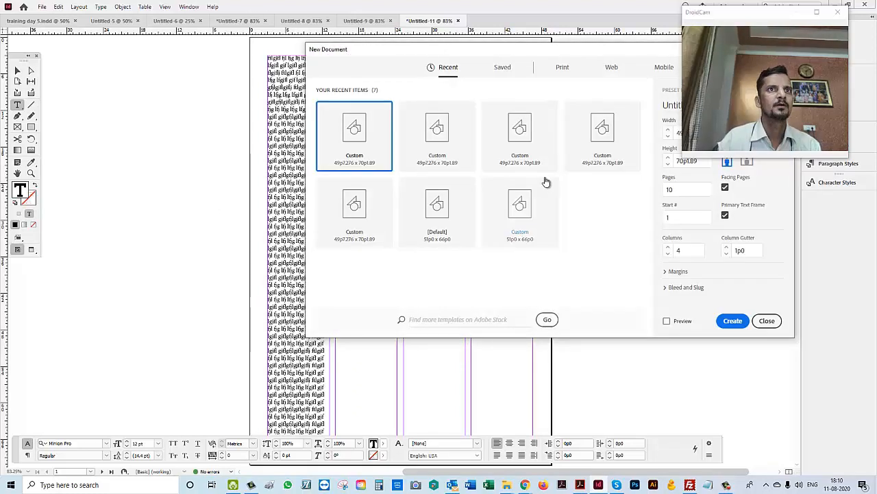
left_click_drag(539, 51, 421, 66)
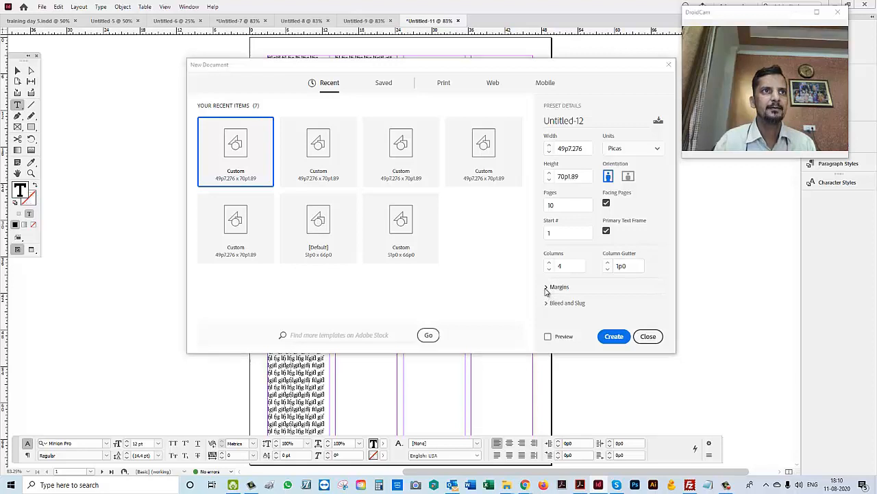
left_click(548, 288)
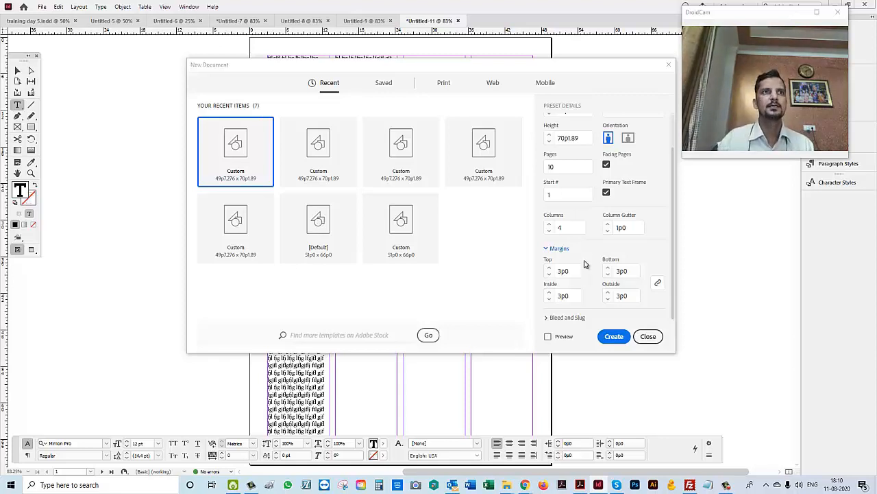
left_click_drag(576, 271, 532, 269)
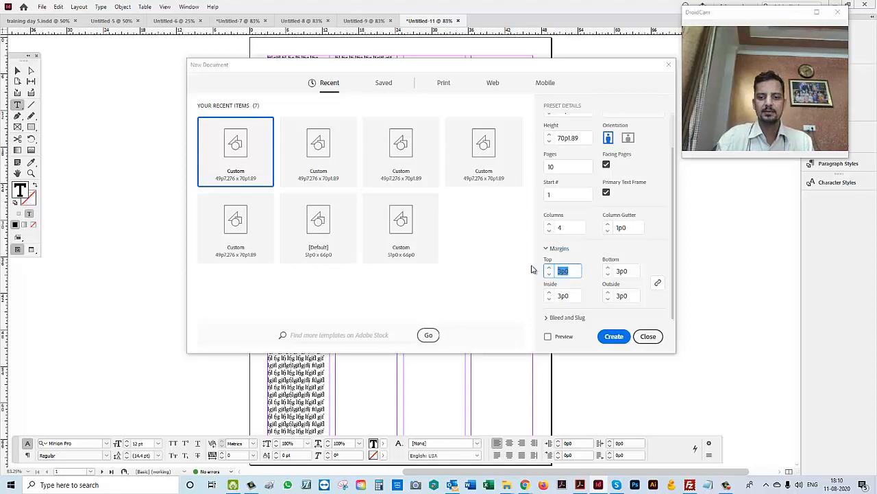
type("4p")
key("Tab")
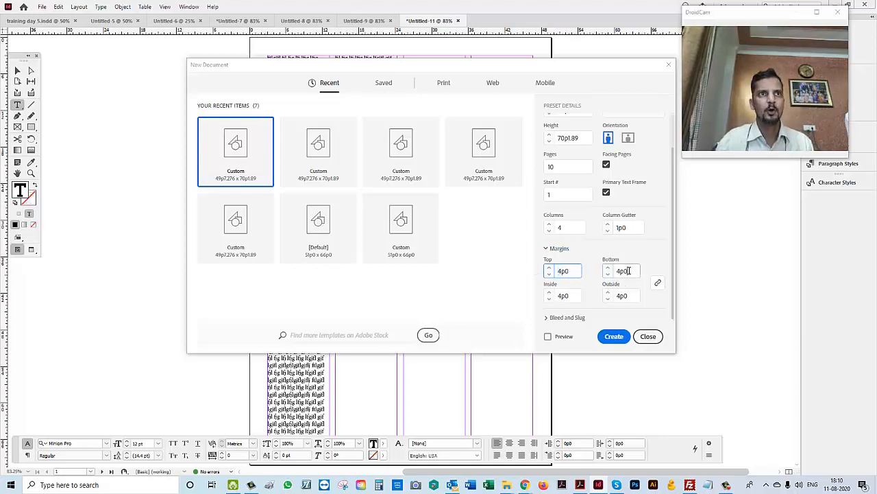
type("3p")
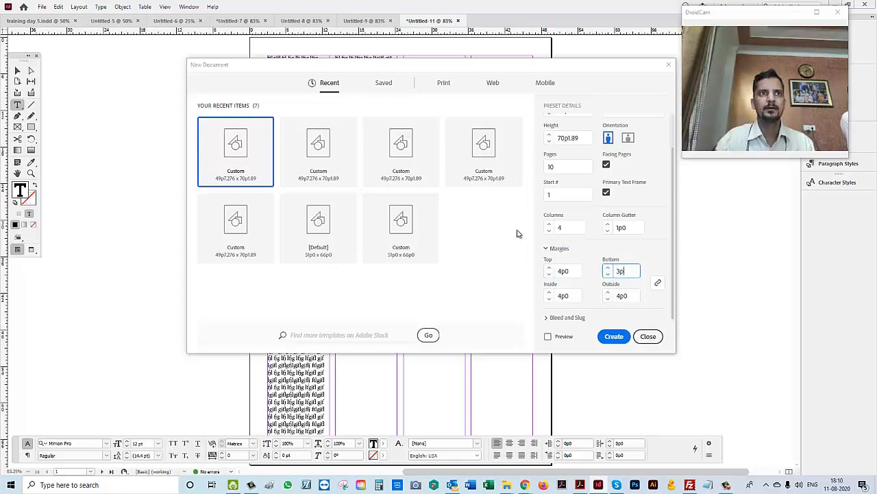
key("Tab")
key("Tab")
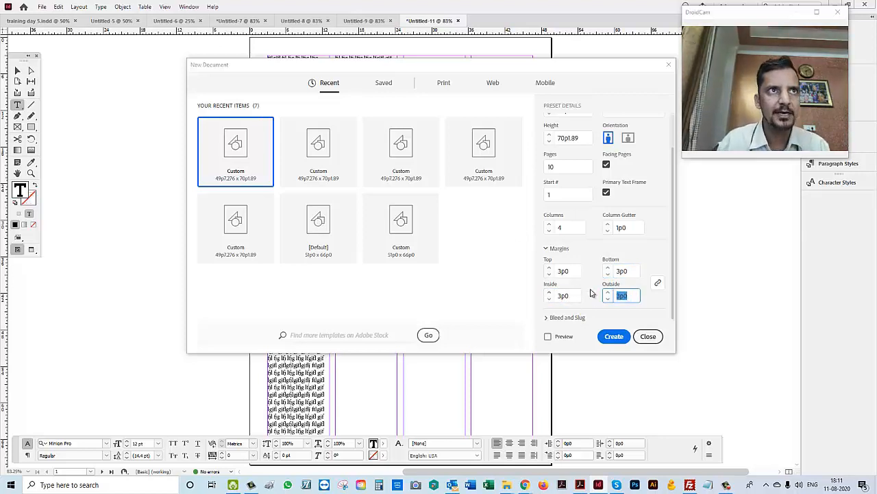
left_click(617, 336)
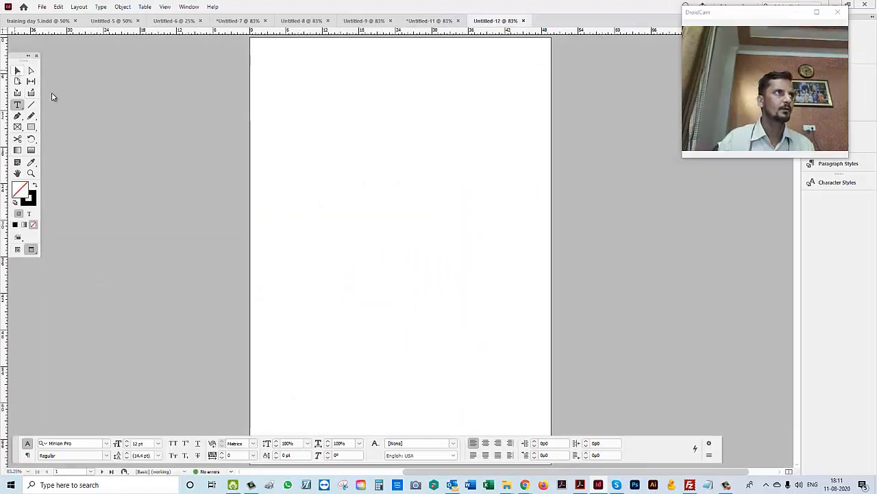
- Check the text frame on page 2 and show the spread of pages 2 and 3 in Normal view
left_click(17, 71)
scroll(379, 235, "down", 2)
scroll(423, 333, "down", 6)
left_click(265, 224)
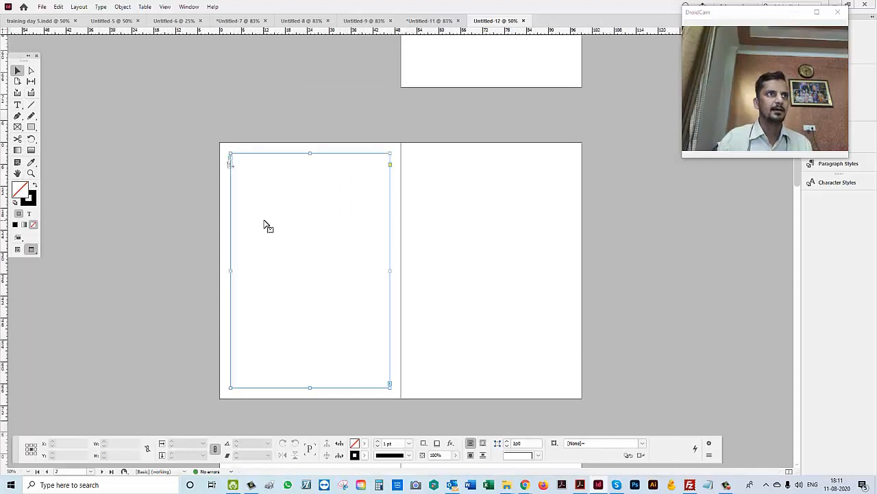
left_click(135, 199)
key("w")
left_click_drag(165, 117, 679, 413)
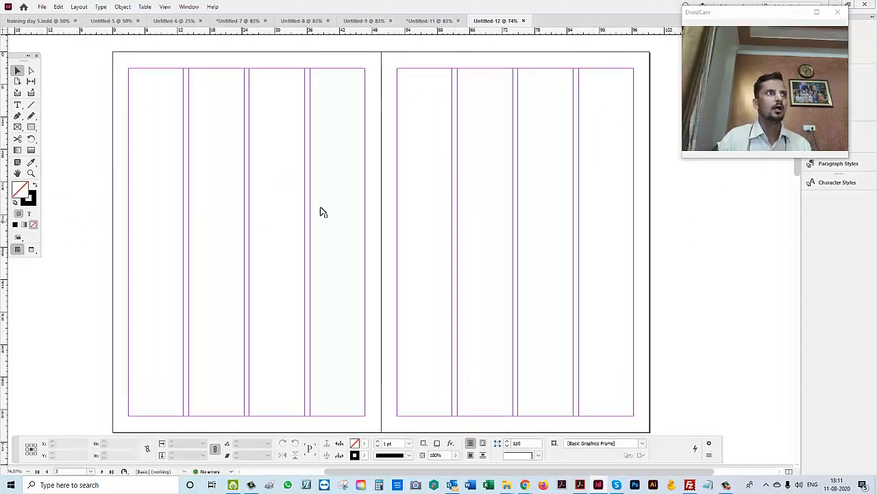
- Draw a rectangle frame about 3p0 by 22p2 in page 2's inside margin, and move it to page 3's outside margin
left_click(17, 126)
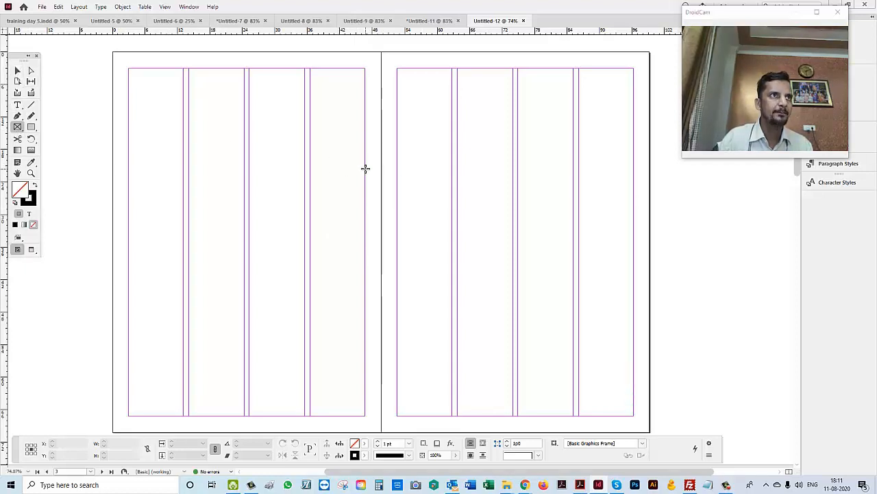
left_click_drag(365, 168, 382, 288)
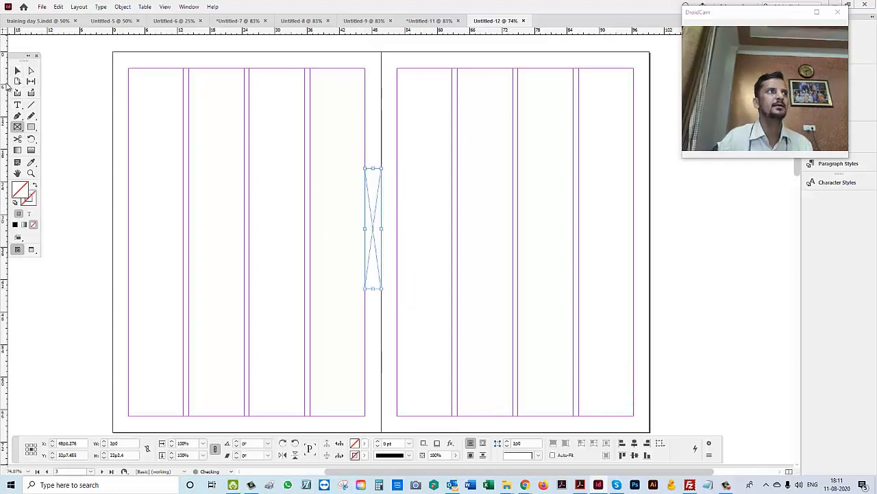
left_click(17, 71)
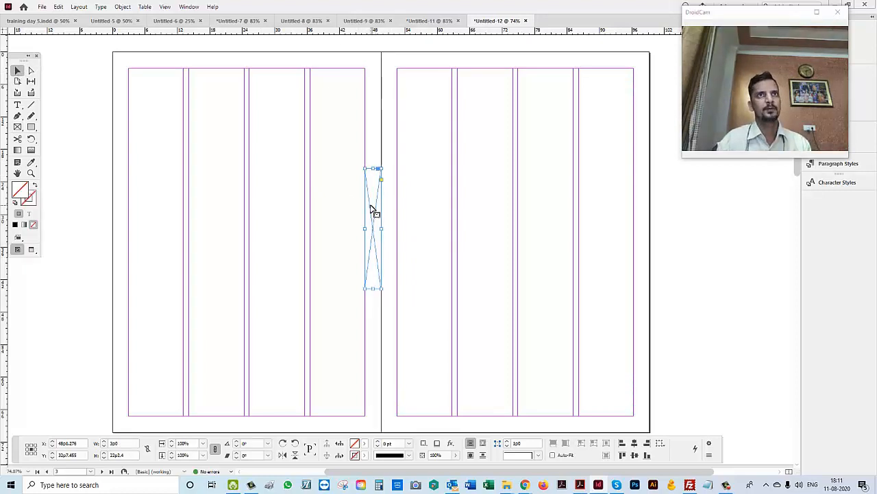
left_click_drag(372, 211, 642, 176)
left_click(642, 175)
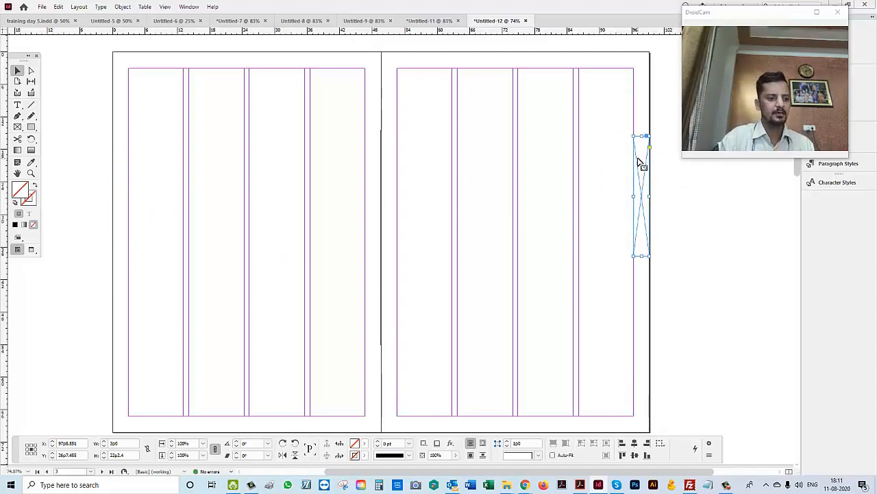
- Create a 10-page, 4-column document with facing pages turned off and 3p0 margins, and view its single pages in Normal view
key("ctrl+n")
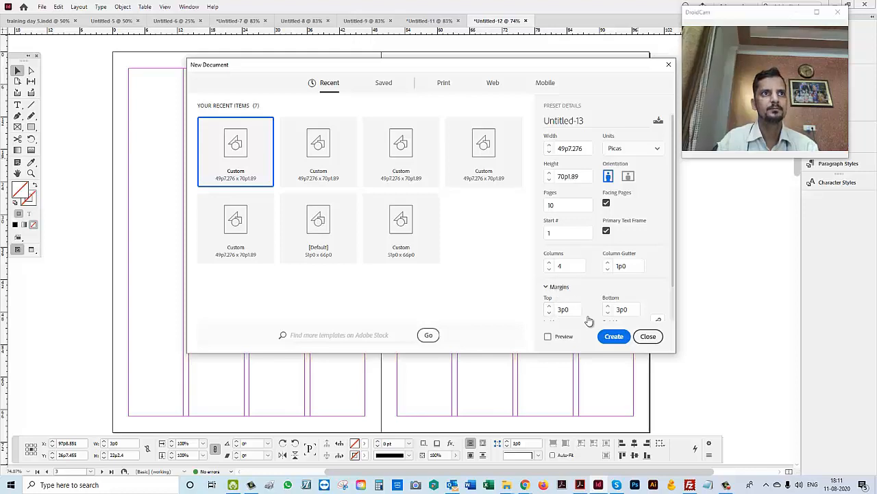
left_click(557, 287)
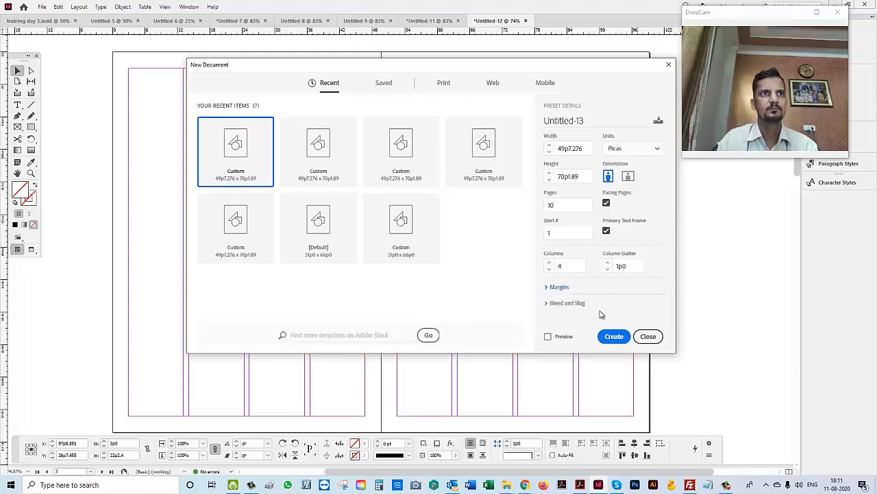
left_click(558, 287)
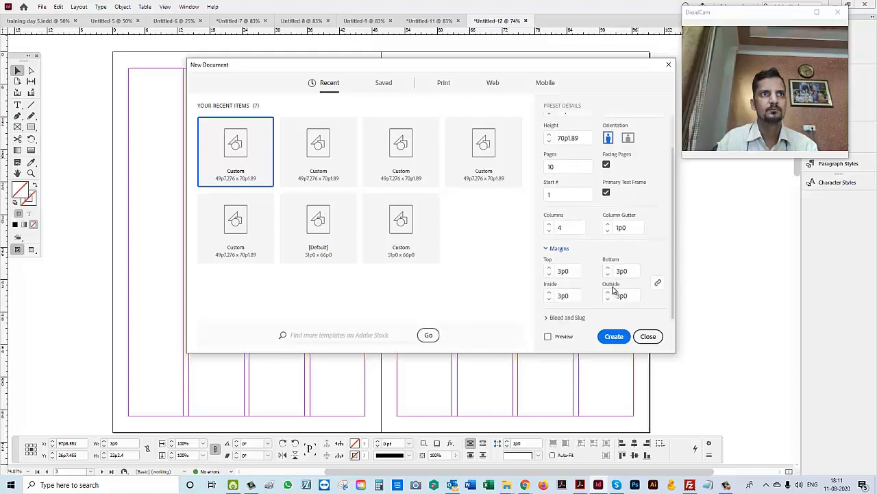
left_click(606, 165)
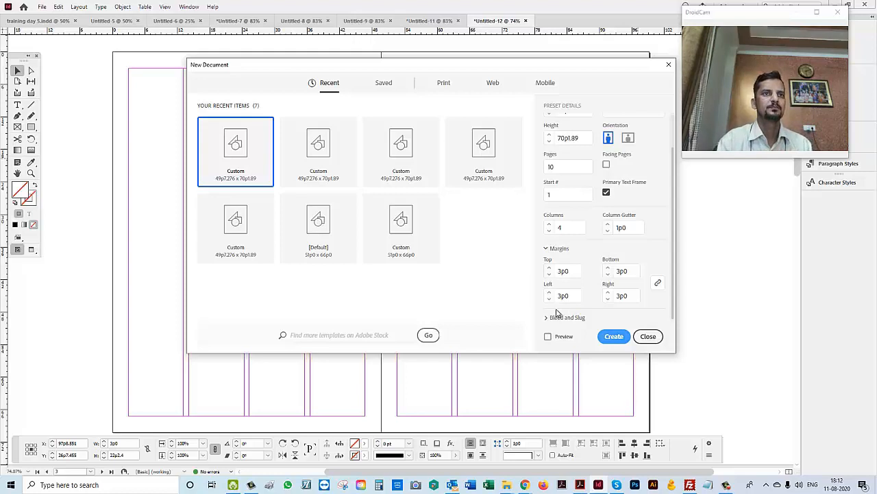
left_click(614, 336)
left_click(17, 251)
scroll(453, 186, "down", 10)
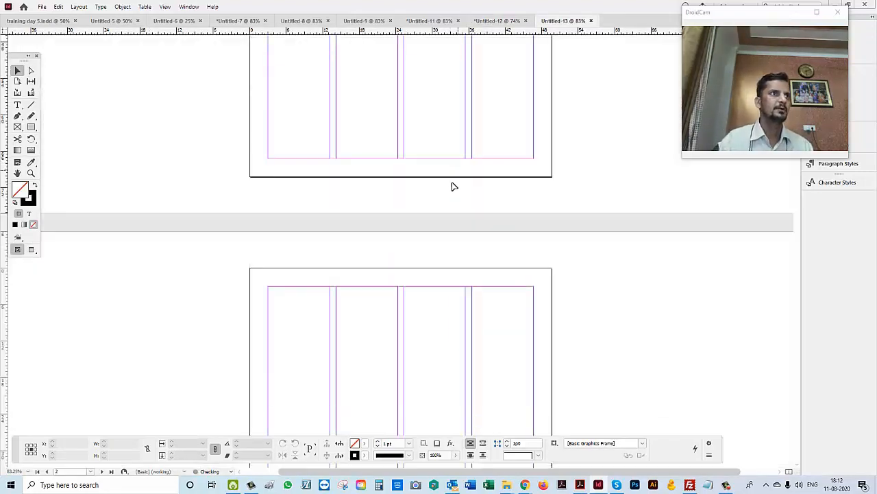
scroll(442, 226, "down", 1)
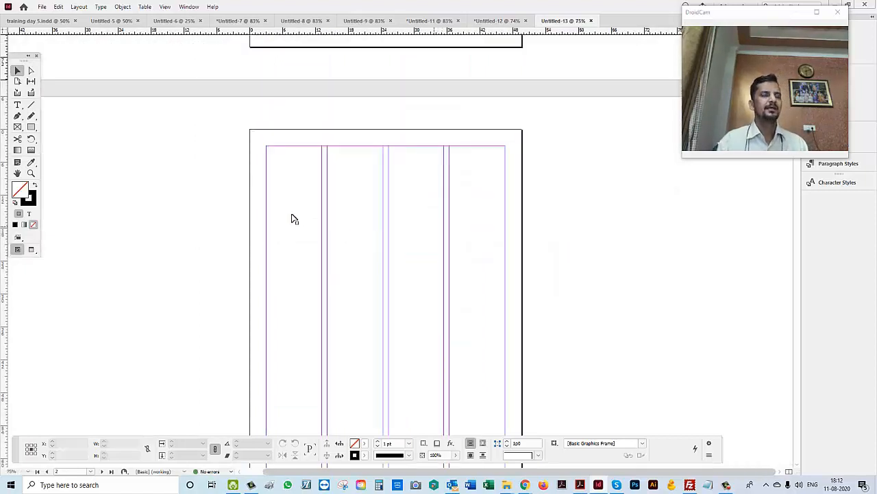
scroll(199, 219, "down", 5)
scroll(209, 196, "up", 3)
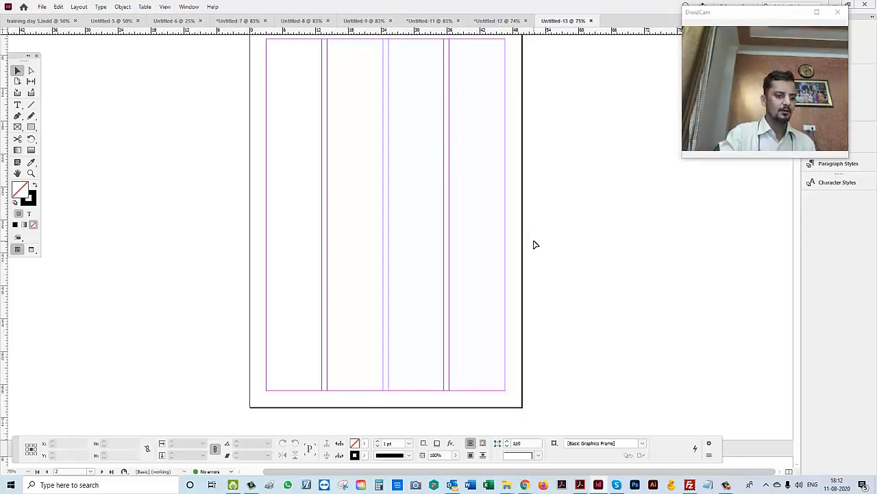
- Start another new document setup, show its margin settings and turn facing pages on
key("ctrl+n")
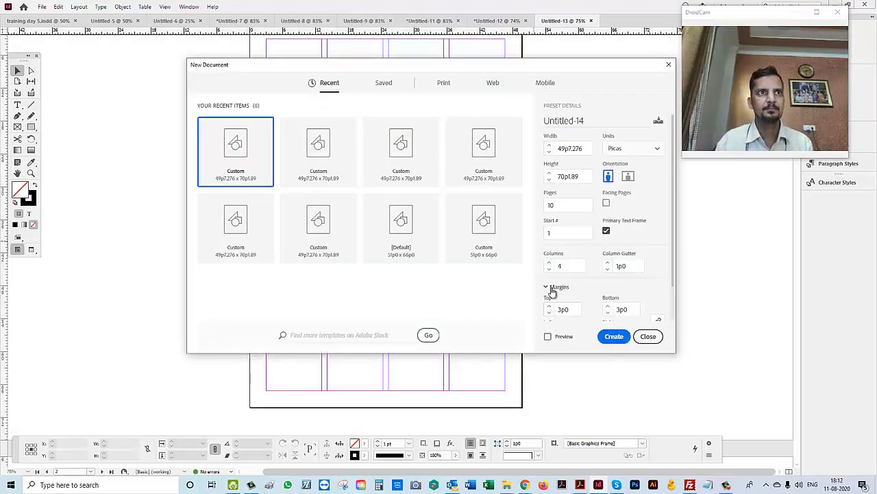
left_click(547, 287)
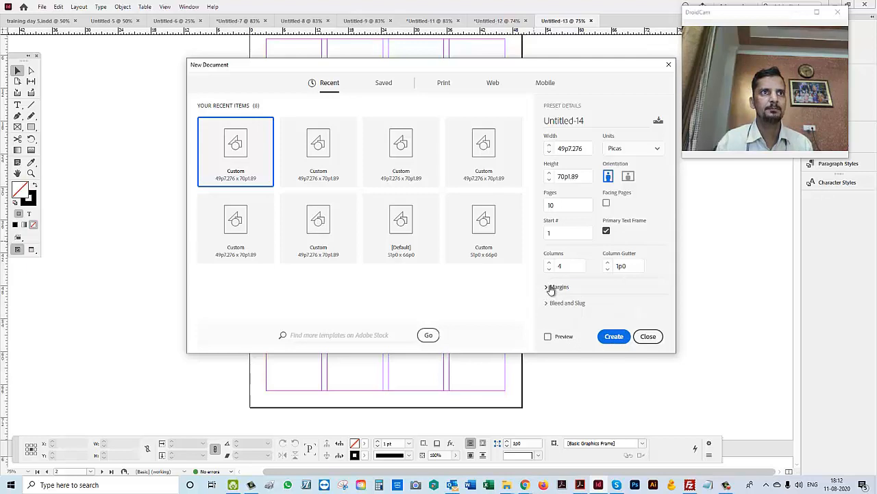
left_click(547, 286)
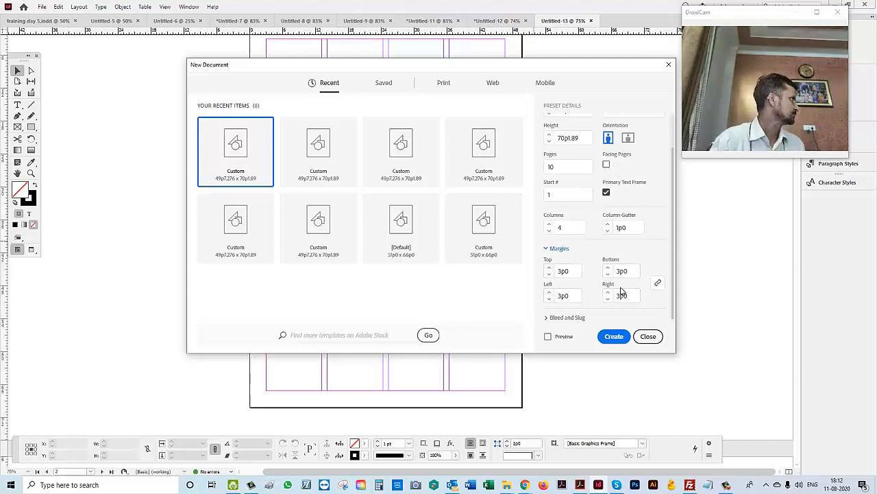
left_click(606, 165)
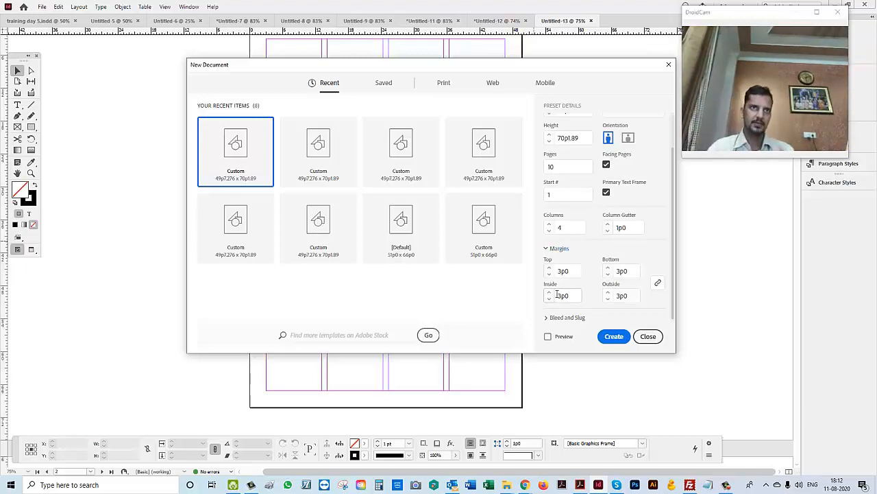
- Set a linked slug of 0p9 on all four sides and create the document
left_click(568, 317)
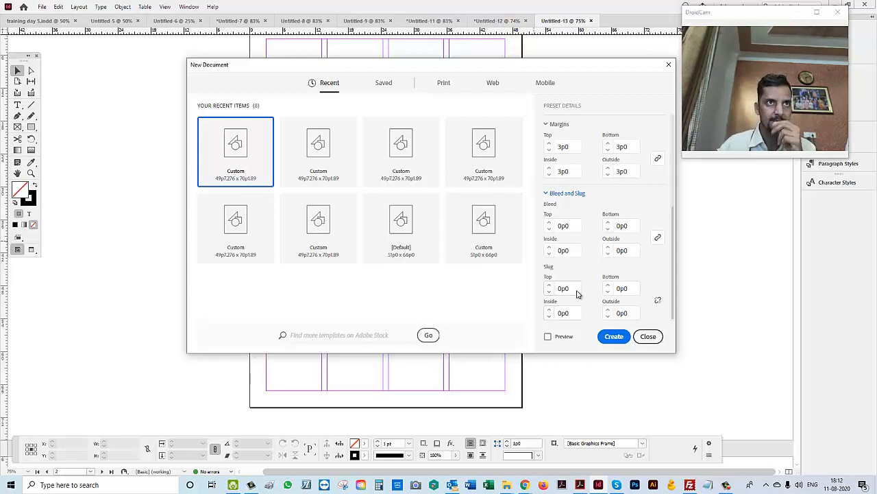
left_click(580, 288)
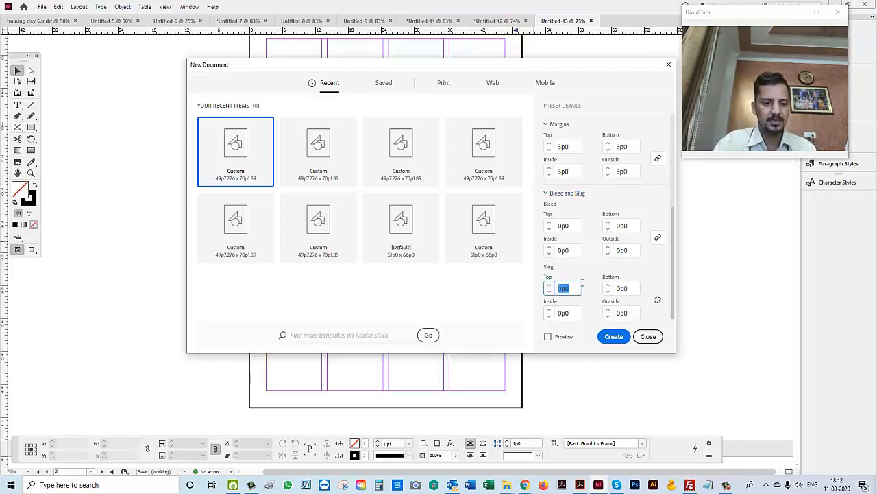
type("9")
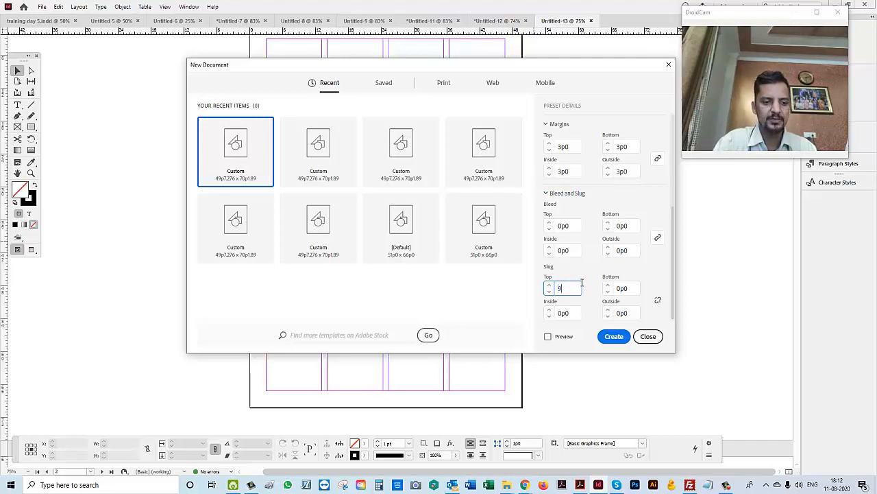
type("p0")
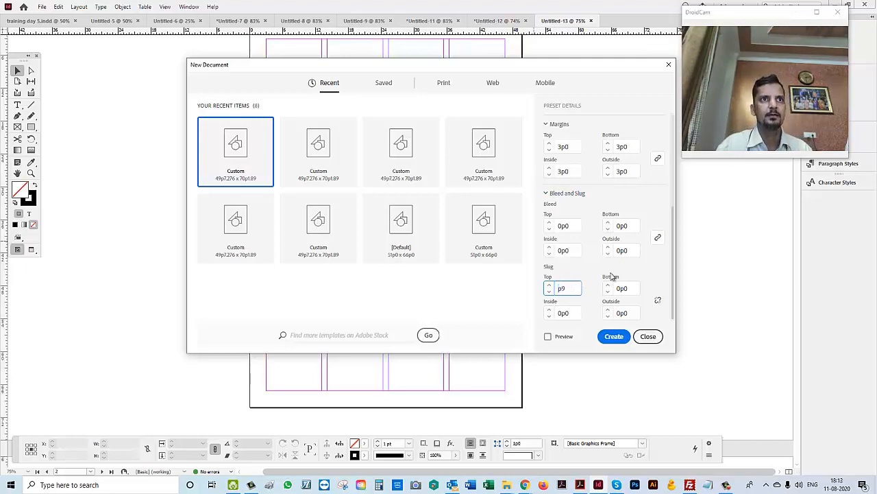
left_click(658, 299)
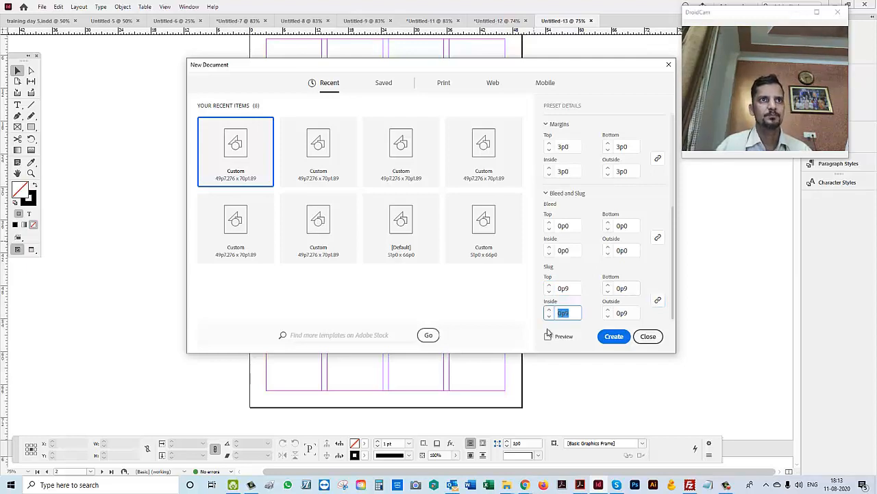
left_click(614, 336)
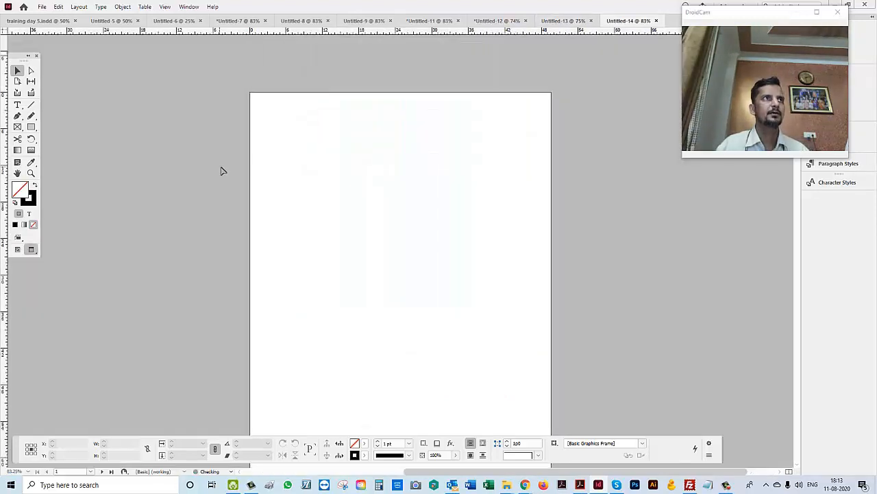
- Show the new document in Normal view and examine the slug guides around the upper part of page 1
left_click(18, 249)
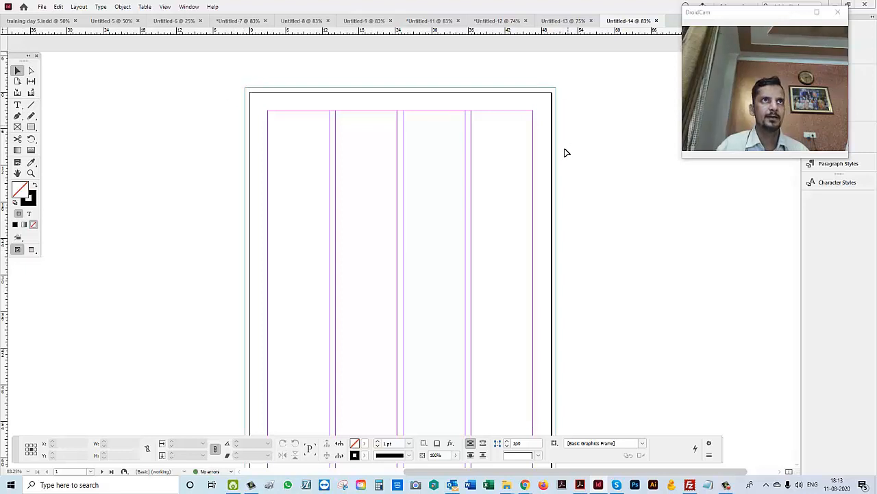
scroll(570, 283, "down", 5)
scroll(288, 136, "up", 5)
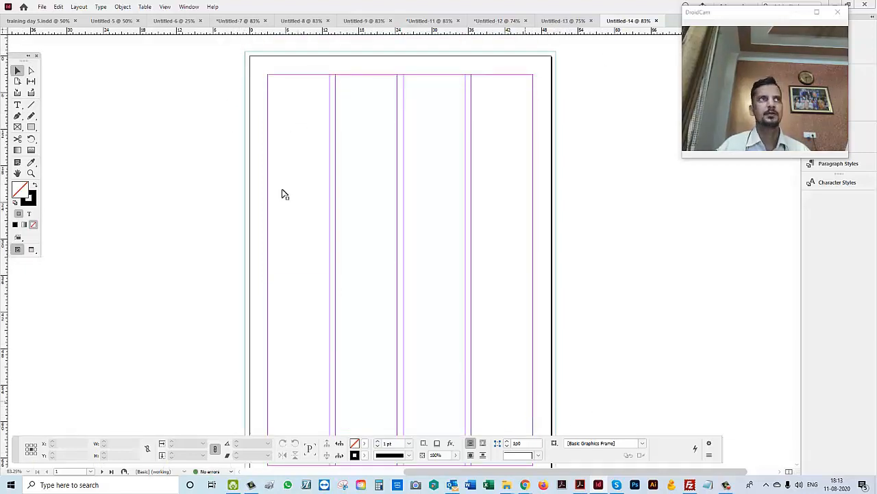
left_click_drag(155, 67, 602, 218)
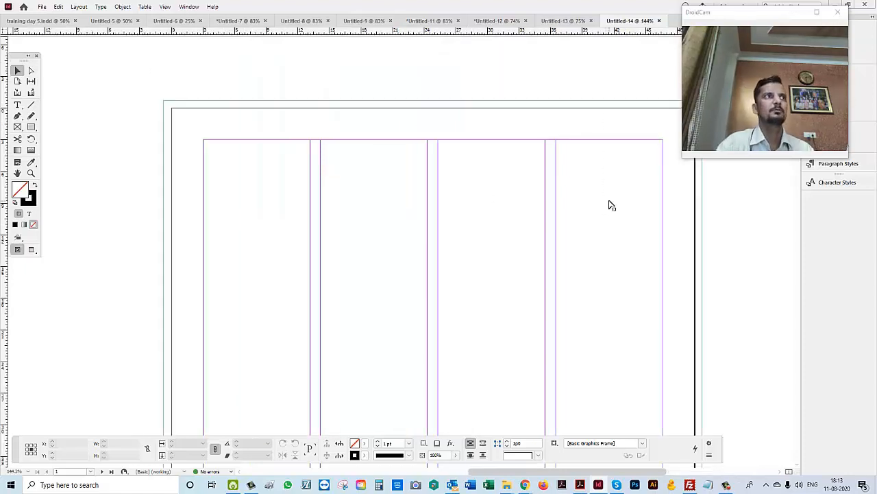
left_click_drag(455, 121, 388, 136)
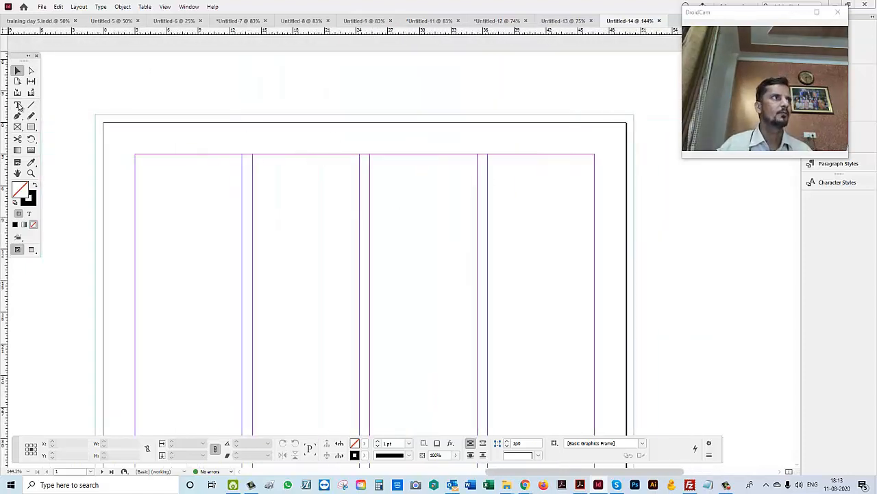
left_click(16, 127)
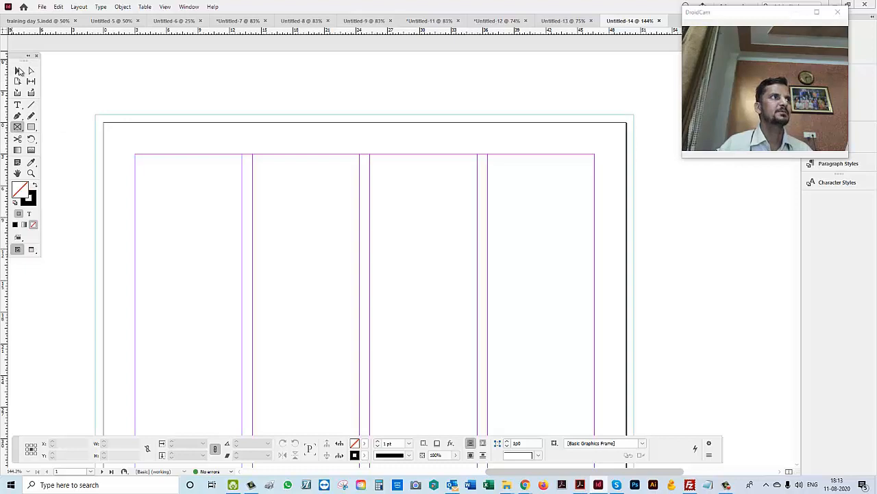
left_click(18, 71)
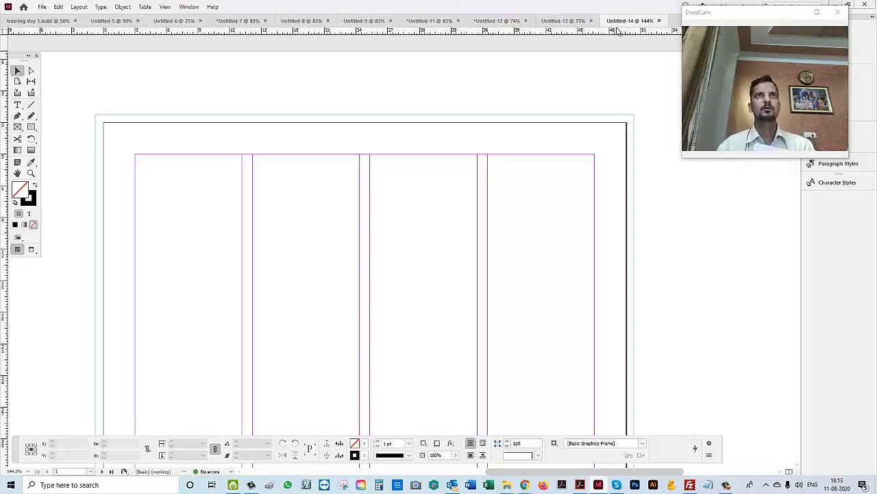
double_click(698, 17)
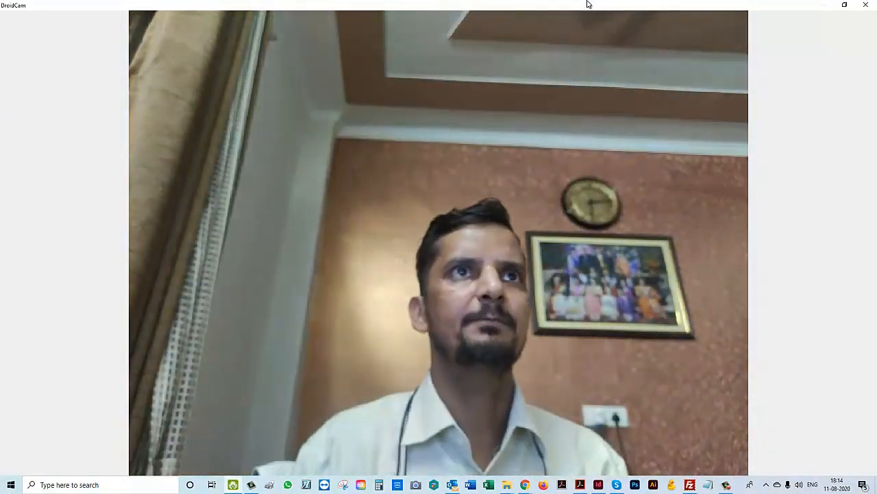
double_click(588, 4)
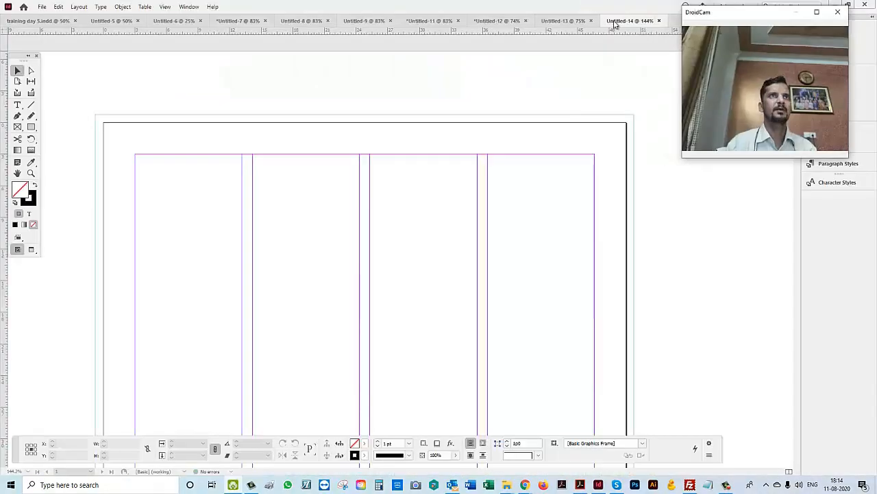
- Draw a rectangle frame about 51p1 by 9p11 across the page top out to the slug guides, fill it red, and examine its upper corner
left_click(17, 128)
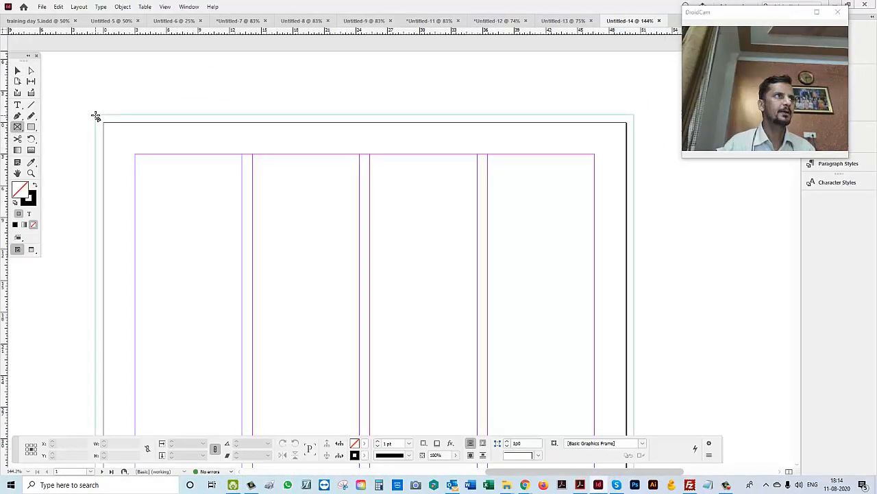
left_click_drag(94, 115, 634, 218)
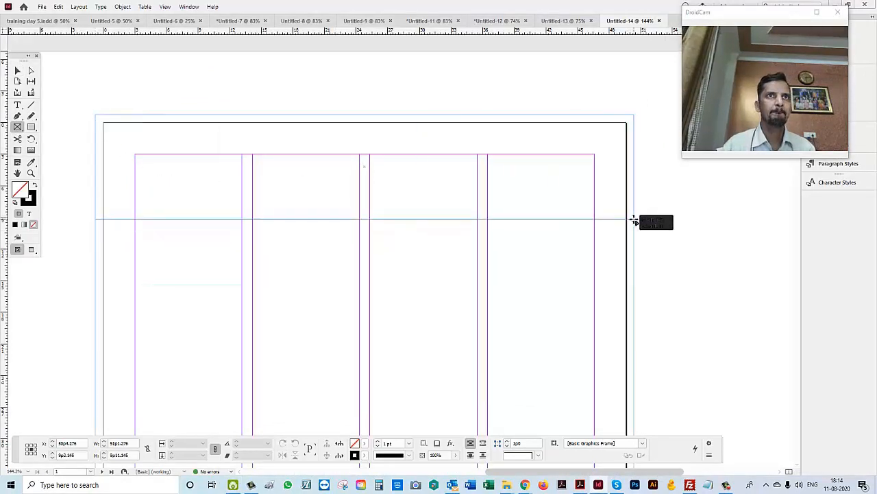
key("v")
key("F5")
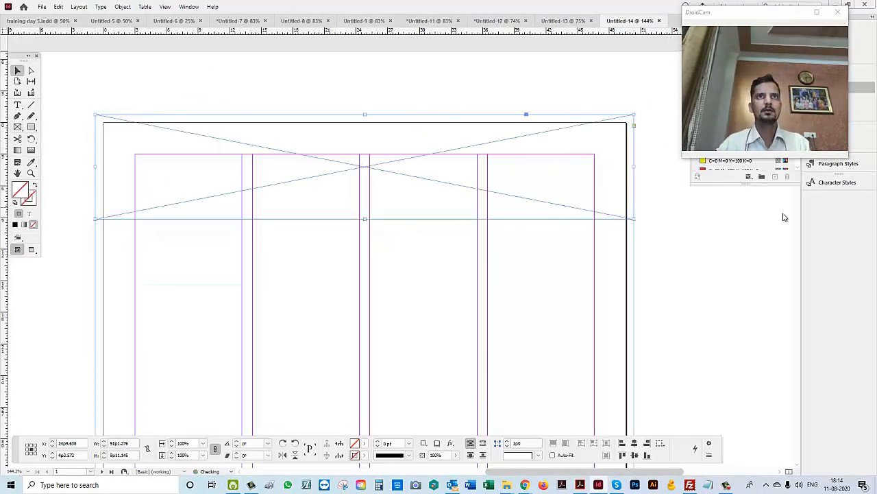
left_click(725, 169)
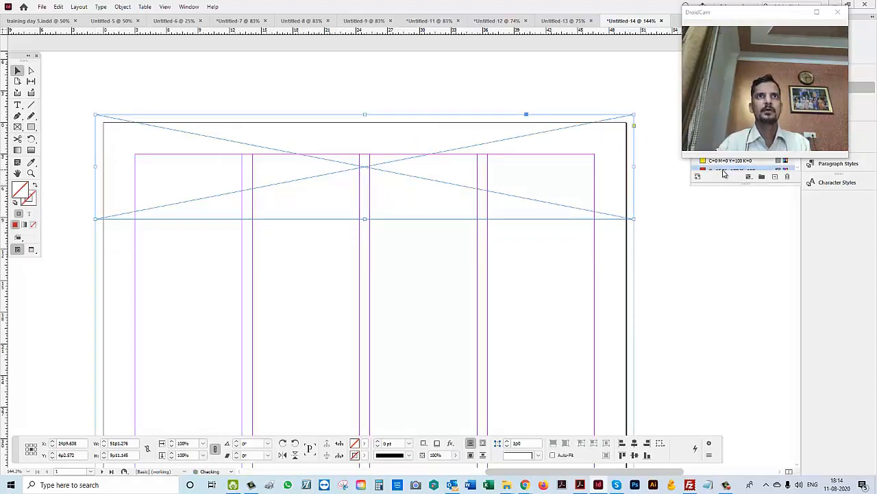
left_click(680, 237)
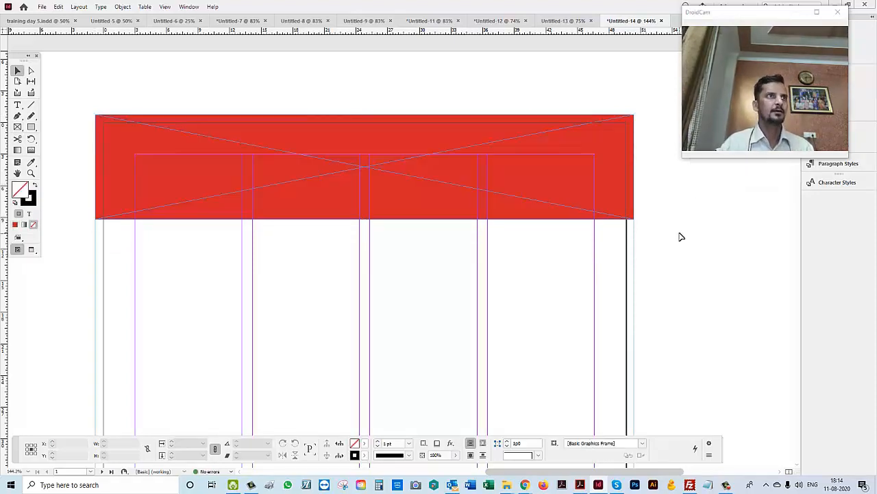
left_click_drag(72, 102, 249, 245)
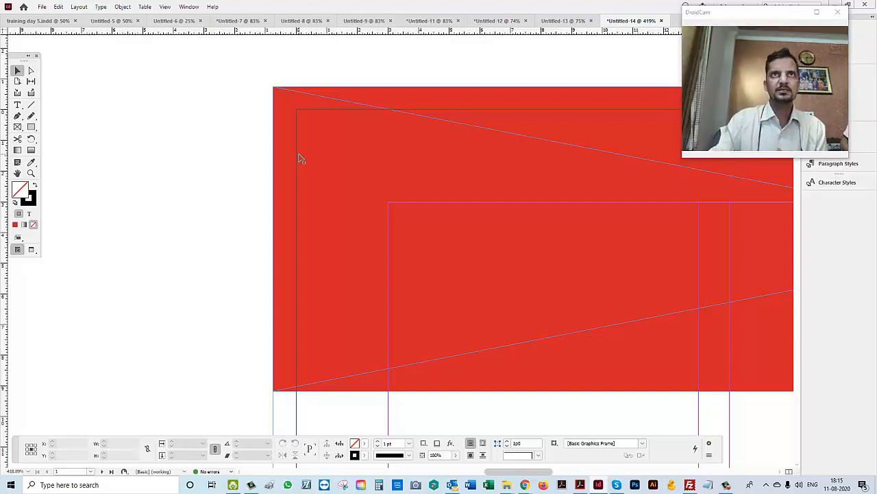
- Switch to Indesign_Training-Self Study Book-CS6.pdf in Acrobat and find the Bleed definition among the Technical Terms on page 7
key("alt+Tab")
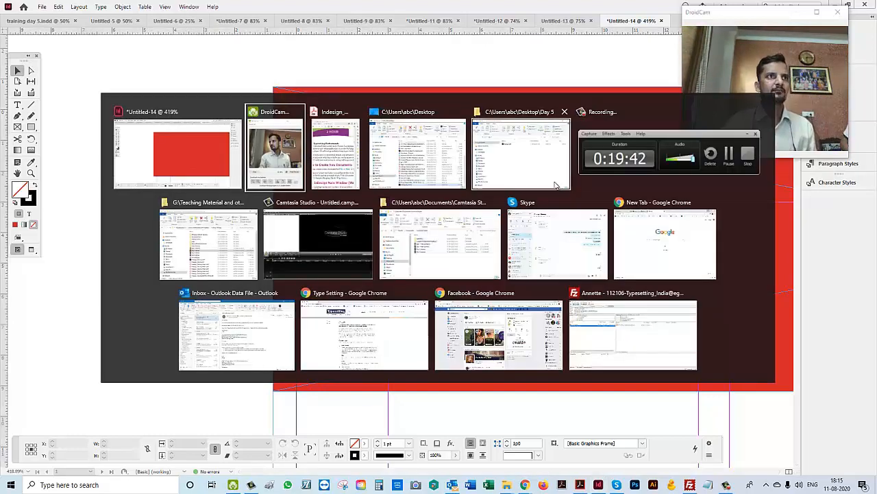
key("alt+Tab")
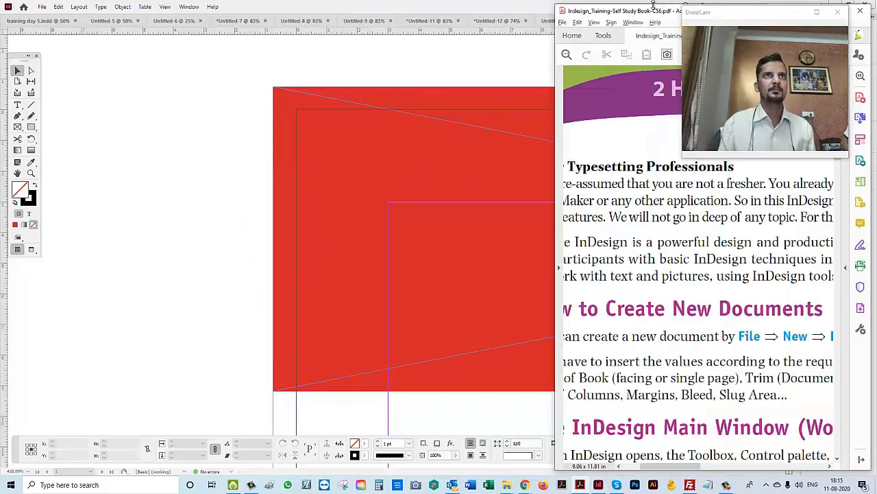
double_click(654, 13)
key("ctrl+0")
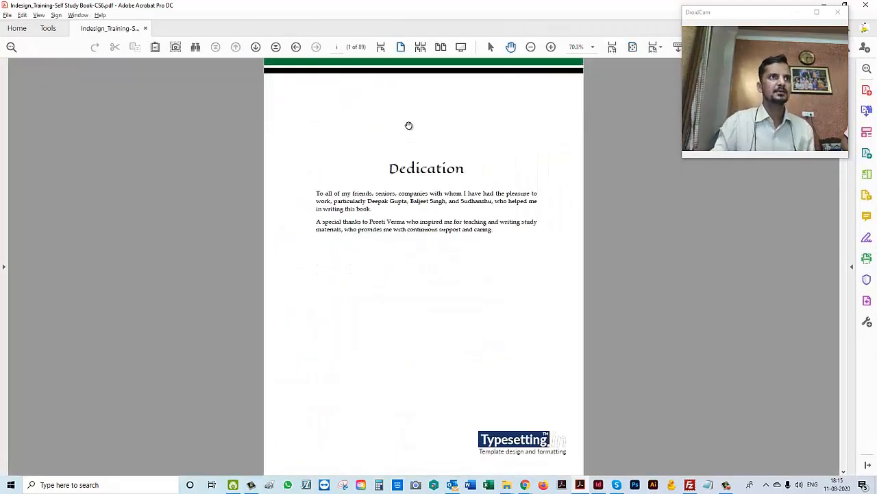
scroll(409, 125, "down", 3)
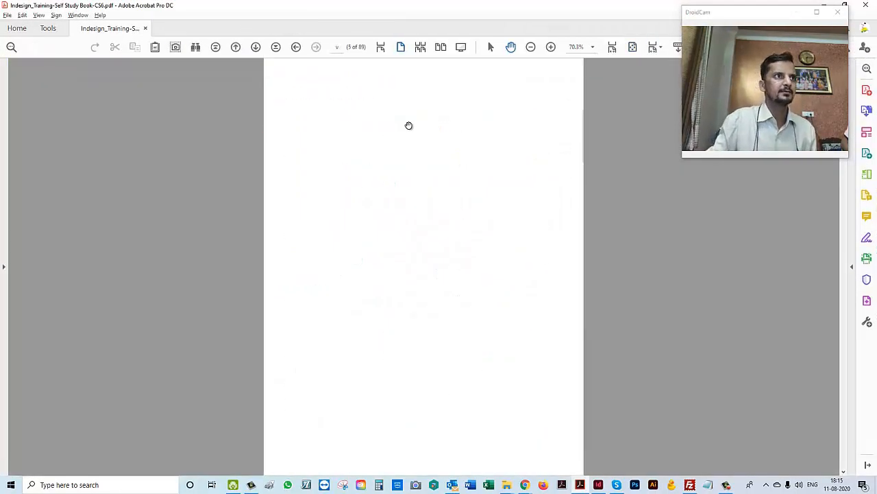
scroll(408, 126, "down", 8)
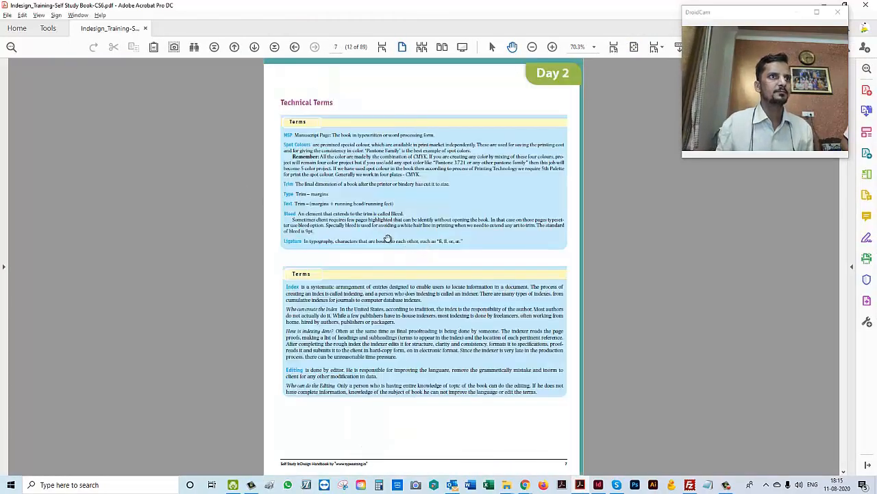
scroll(390, 237, "up", 5)
scroll(412, 270, "down", 2)
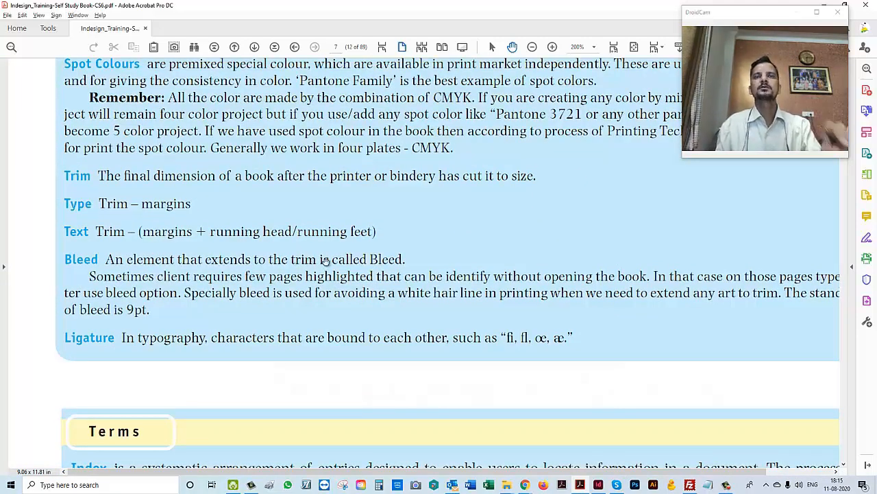
- Return to InDesign, delete the red frame across the page top, and fit the whole page in view
key("alt+Tab")
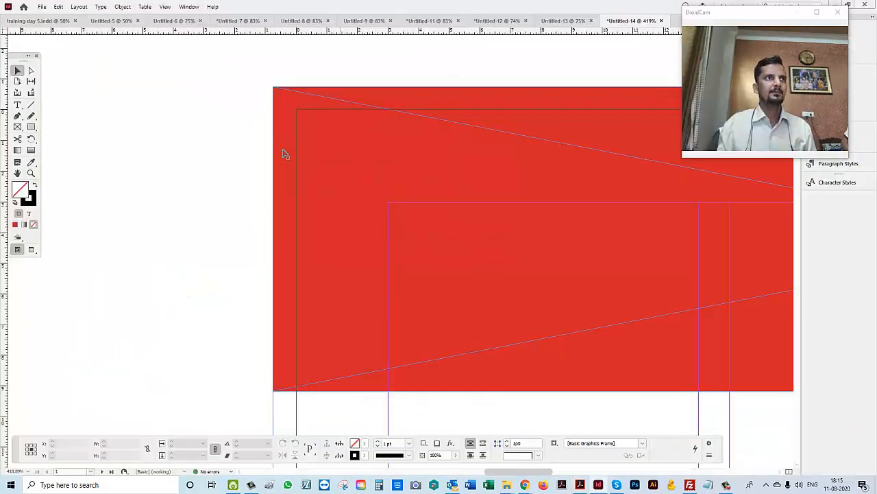
left_click(336, 161)
key("Delete")
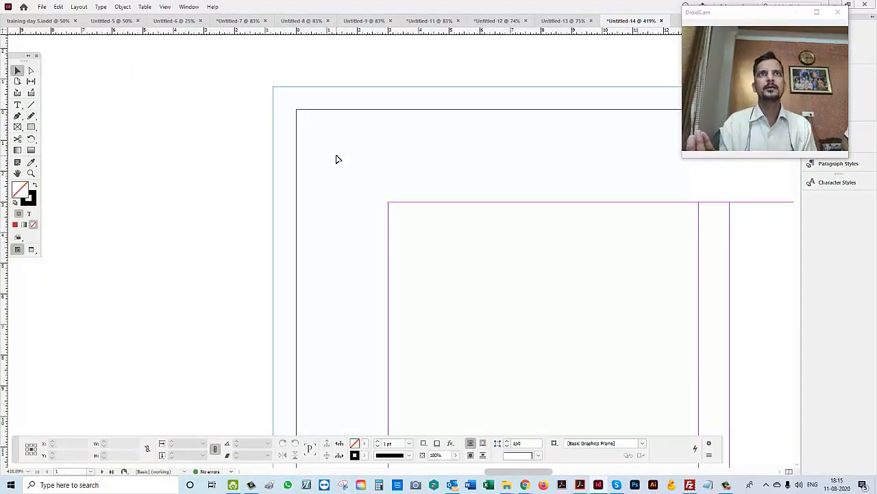
key("ctrl+0")
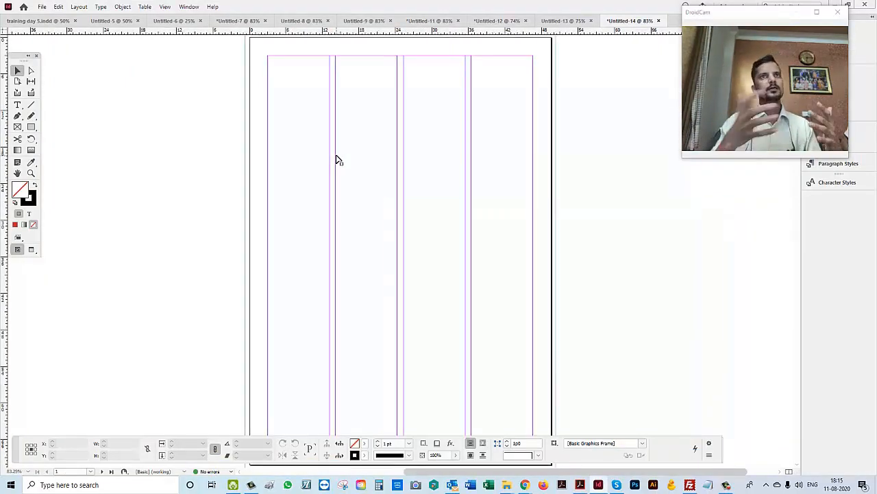
- Switch back to the PDF handbook and read the full explanation of when bleed is used and its standard size
key("alt+Tab")
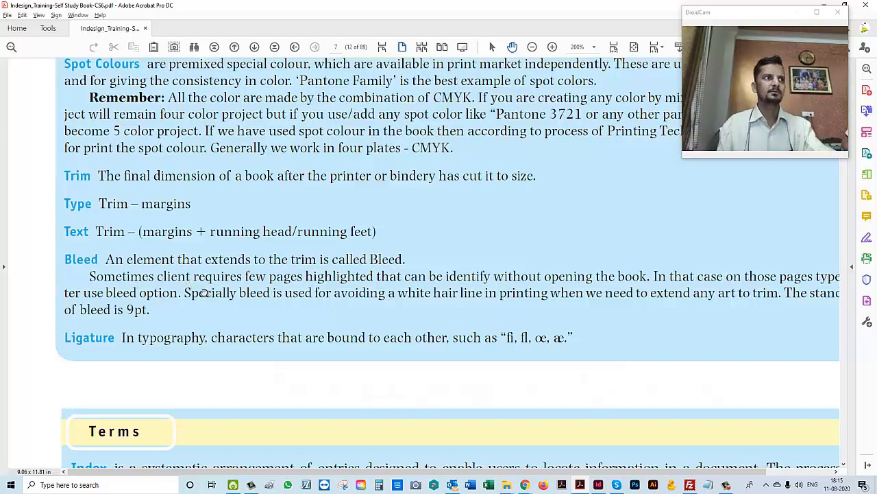
left_click_drag(165, 306, 139, 330)
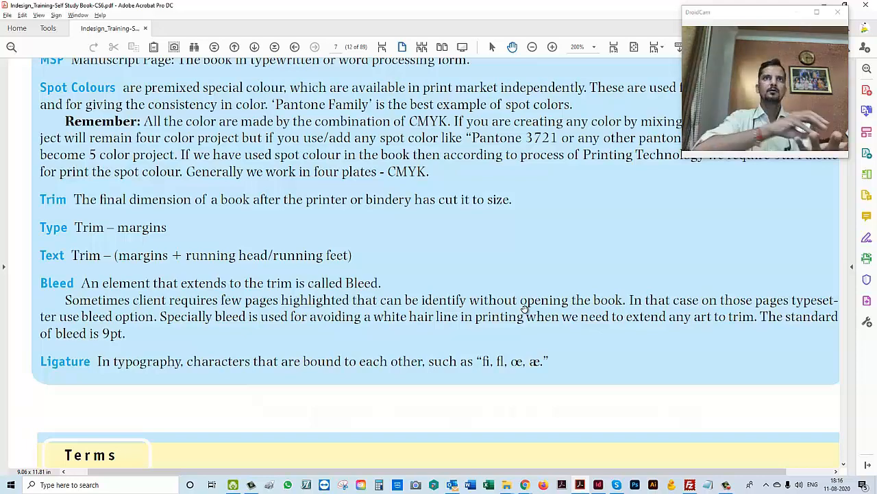
scroll(525, 309, "down", 1, "ctrl")
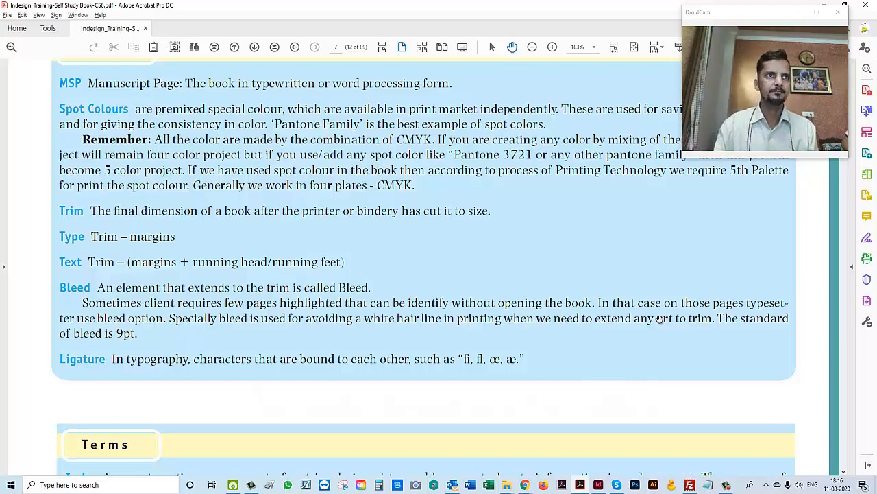
scroll(606, 312, "down", 1)
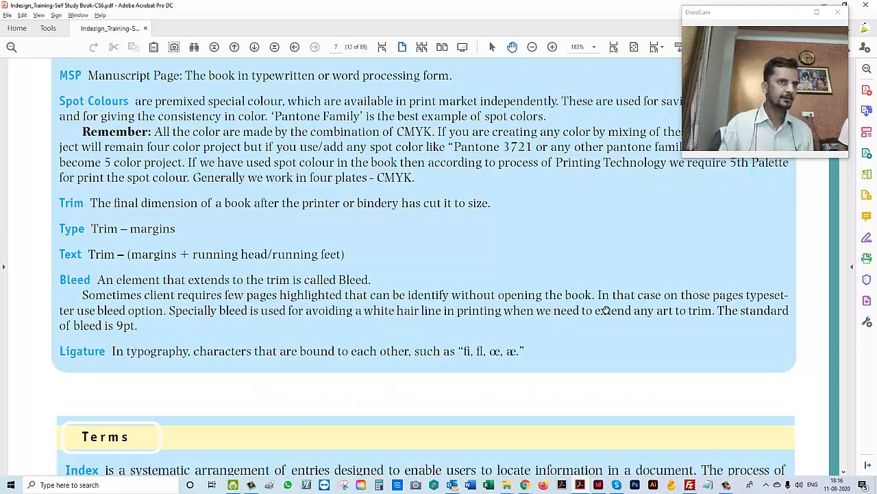
key("ctrl+0")
- Return to InDesign and create a 10-page, 4-column document with a 1p0 gutter, facing pages, a primary text frame, and no bleed or slug
key("alt+Tab")
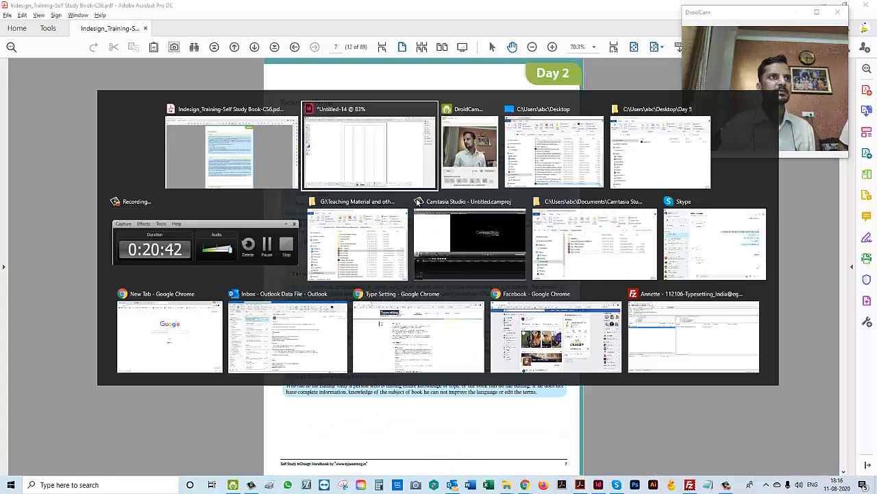
left_click(423, 224)
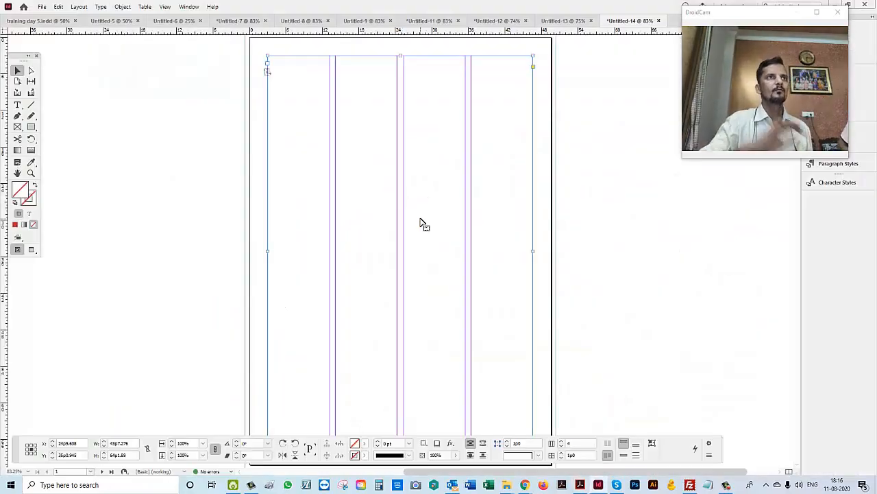
left_click(637, 322)
key("ctrl+n")
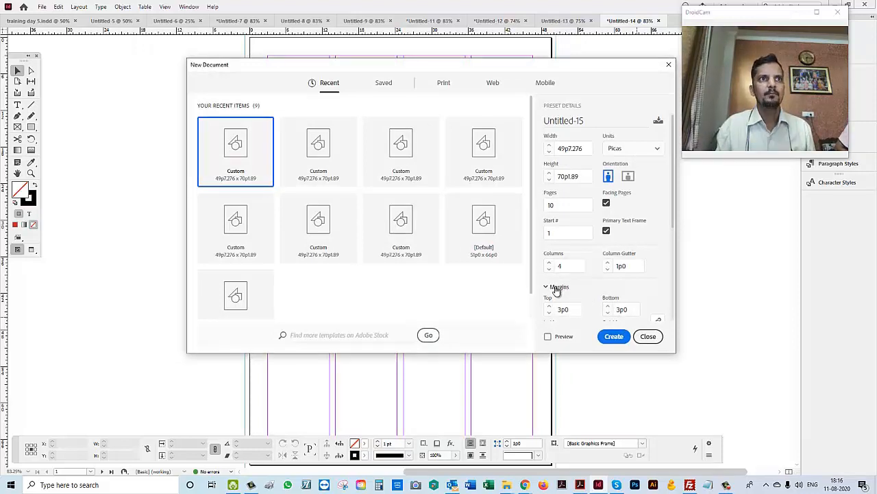
left_click(557, 287)
left_click(560, 303)
left_click(561, 304)
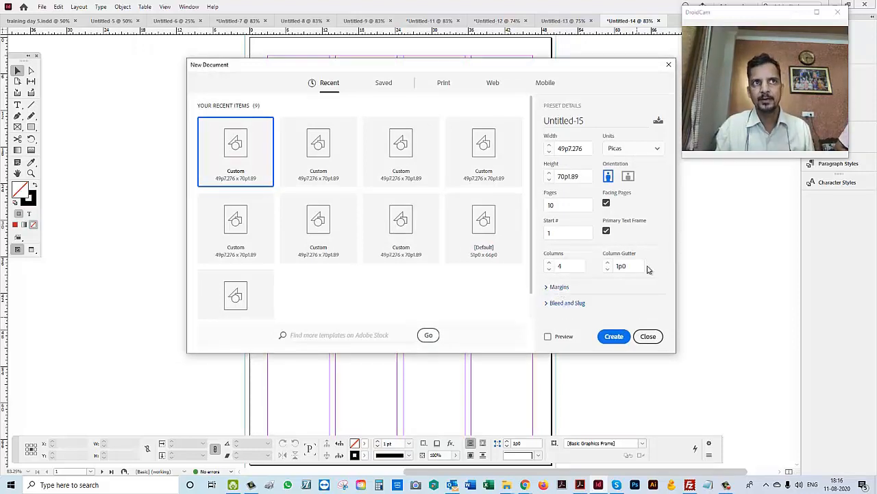
left_click(566, 303)
scroll(583, 307, "down", 3)
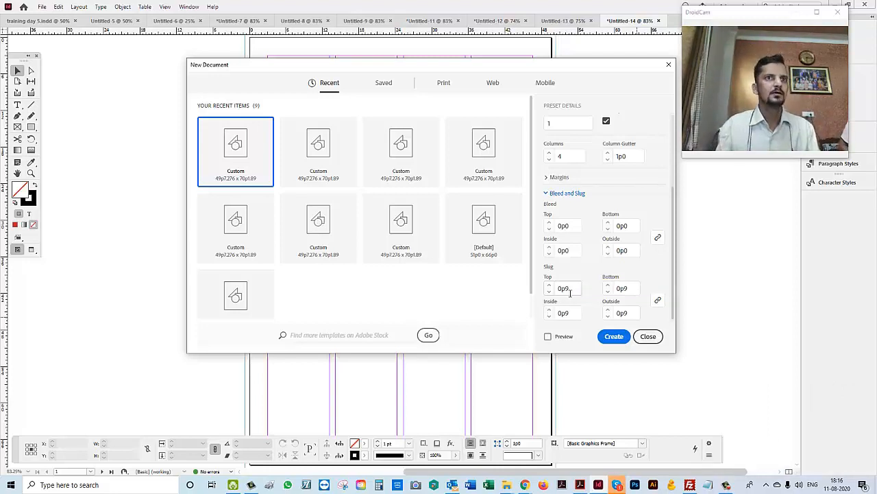
key("Return")
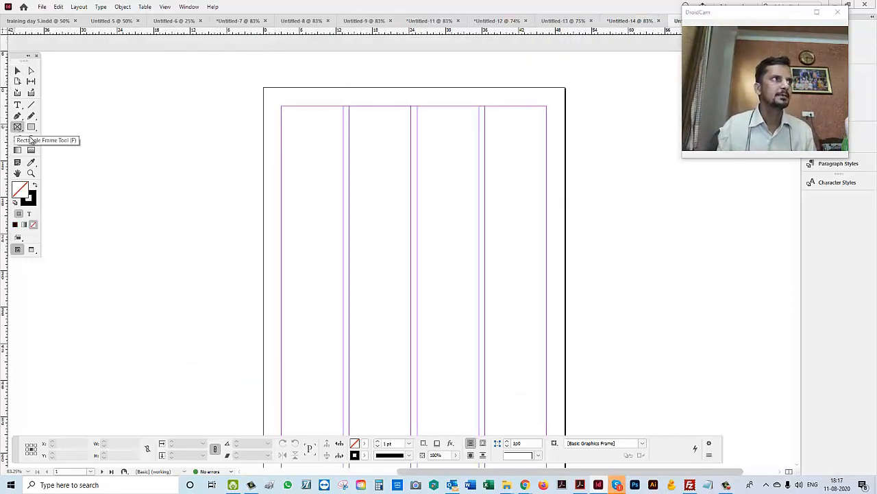
- Draw a rectangle frame about 11p0 by 9p9 on the pasteboard beside page 1 and fill it red
mouse_move(183, 159)
left_mouse_down()
mouse_move(249, 215)
mouse_move(501, 212)
mouse_move(432, 229)
mouse_move(396, 175)
mouse_move(221, 219)
left_mouse_up()
key("v")
key("F5")
left_click(736, 170)
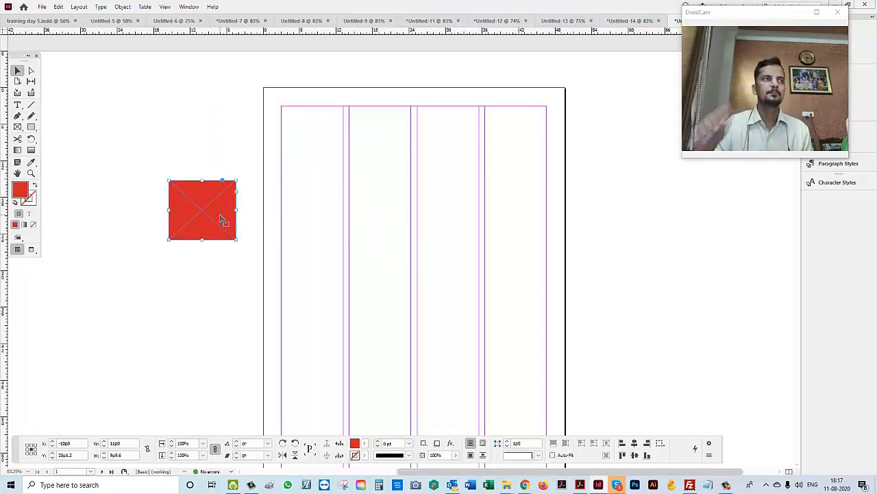
- Draw a text frame above page 1's top edge, enter "This page is typeset by" plus the typesetter's name, and fit the frame to its text
left_click(17, 105)
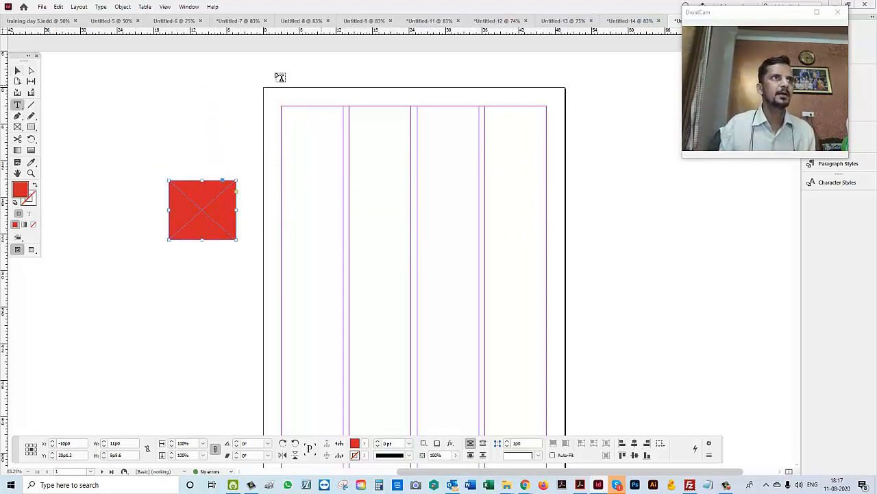
left_click_drag(278, 73, 479, 85)
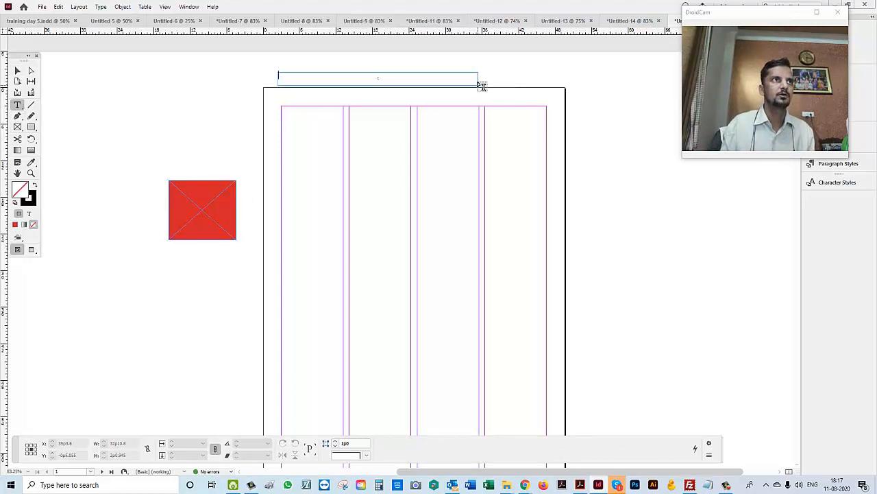
type("Tghis")
key("ctrl+a")
type("This")
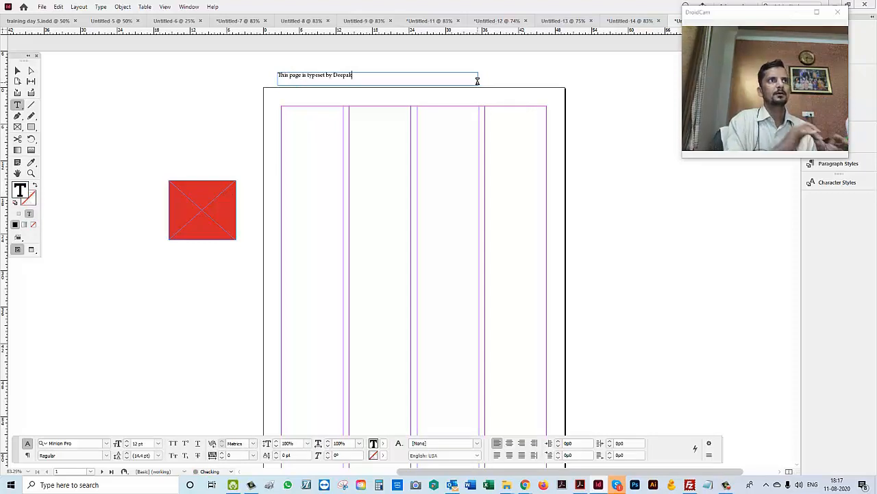
key("Escape")
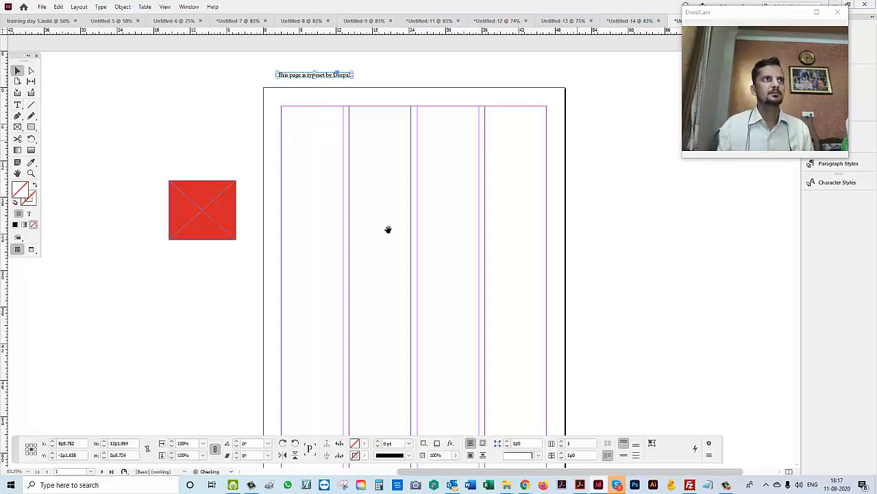
- Move the typesetter credit line to about the horizontal centre of the page, just above its top edge
key("ctrl+=")
left_click_drag(251, 112, 452, 120)
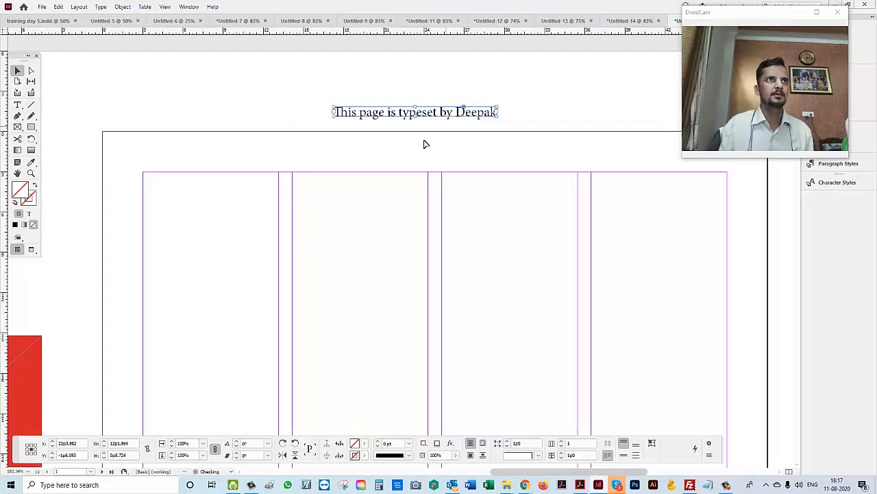
key("ctrl+minus")
left_click_drag(474, 151, 451, 202)
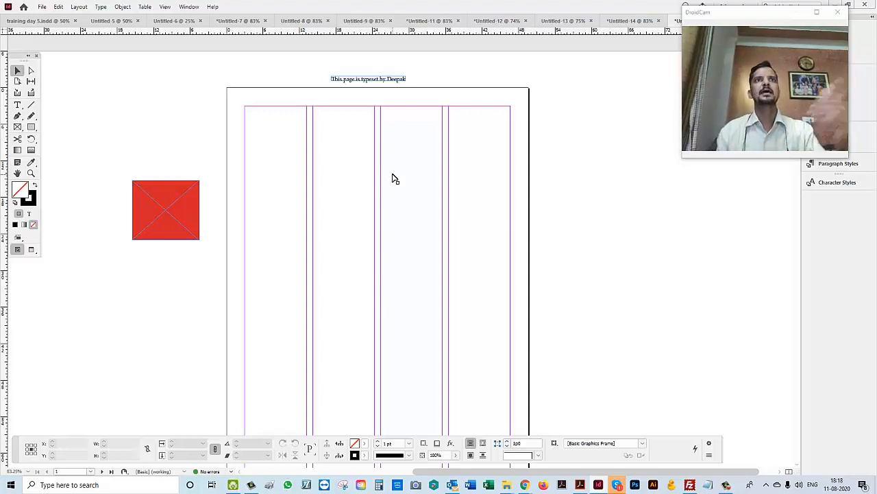
left_click_drag(293, 56, 430, 96)
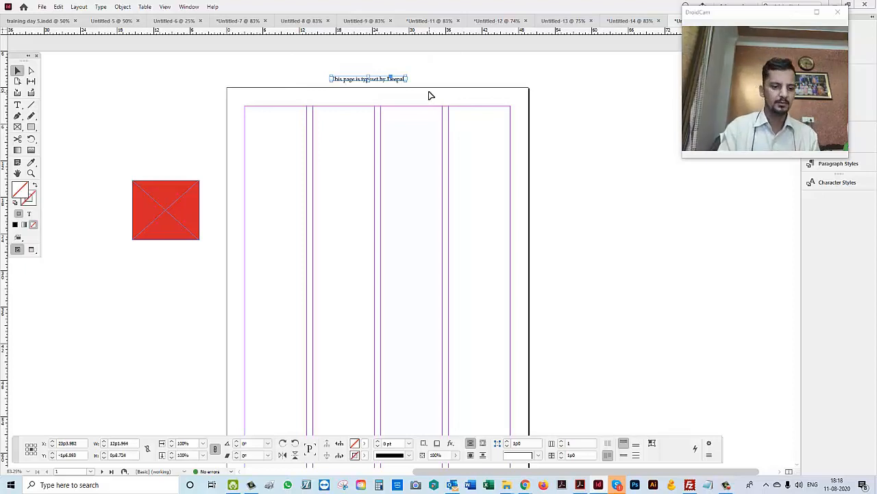
key("ctrl+p")
key("Escape")
left_click(510, 178)
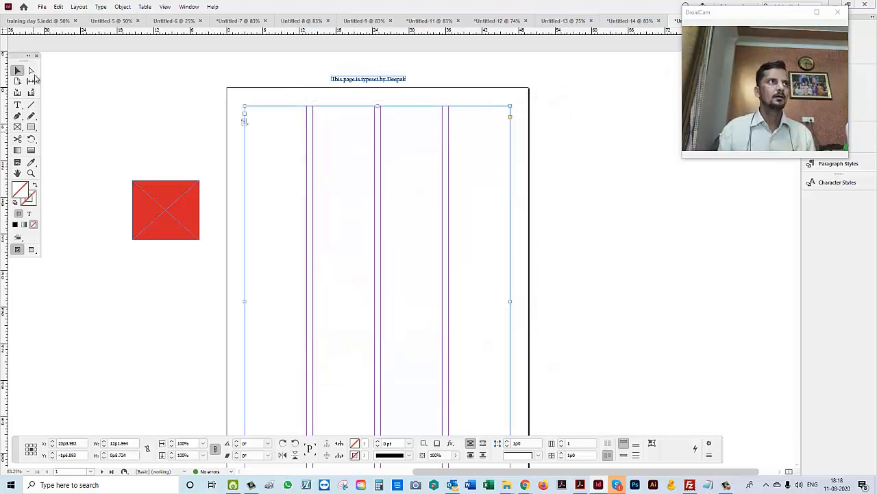
left_click(286, 94)
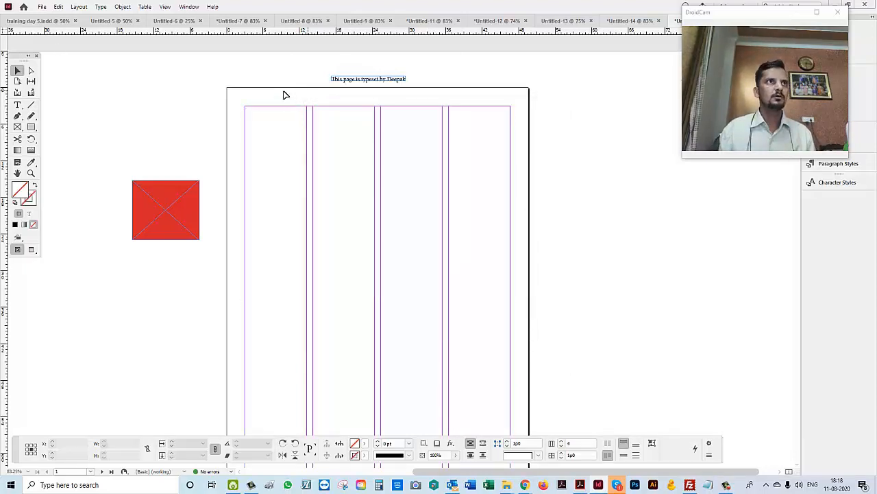
- Set the document's top slug to 2p10 in Document Setup with the preview on, so the slug area encloses the credit line
left_click(43, 6)
left_click(88, 248)
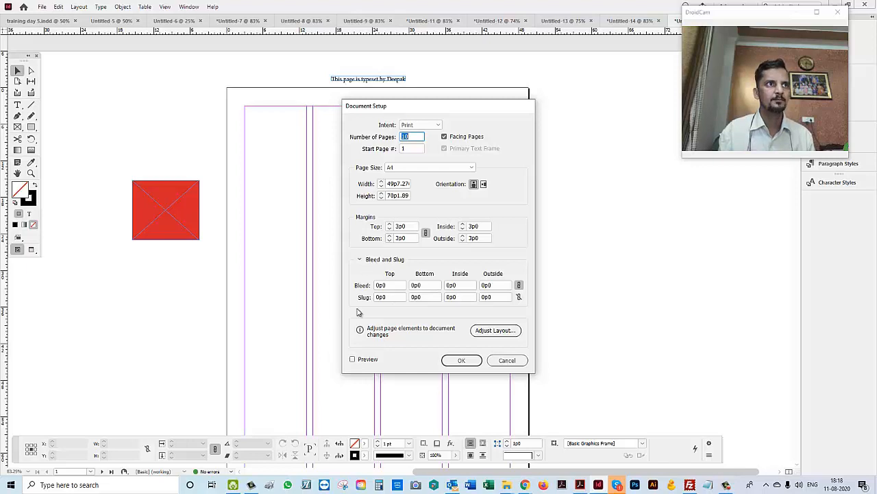
double_click(388, 296)
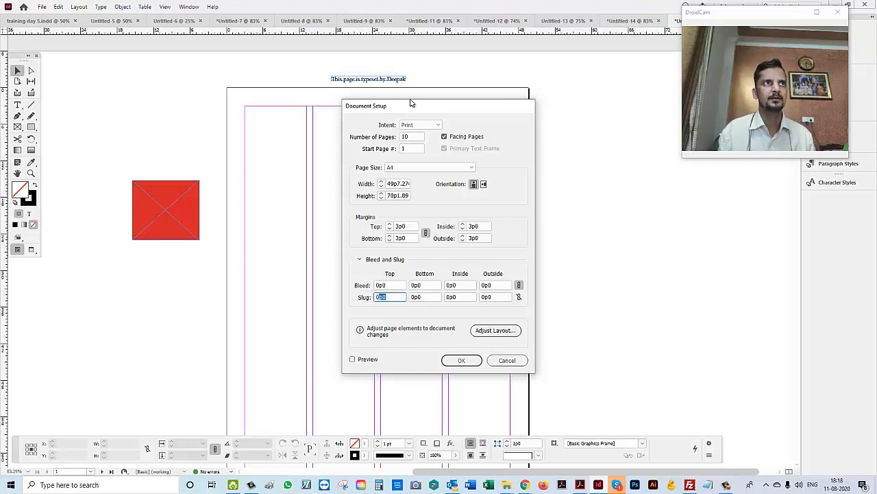
left_click_drag(412, 103, 560, 132)
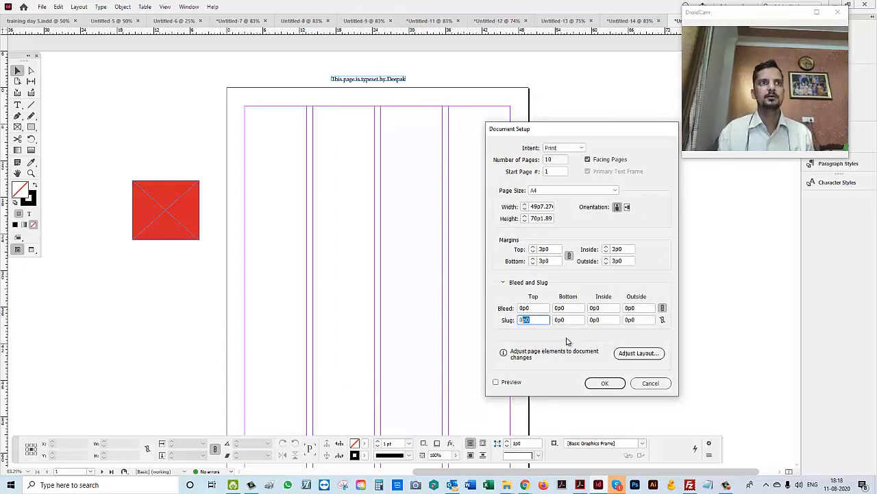
left_click(538, 319)
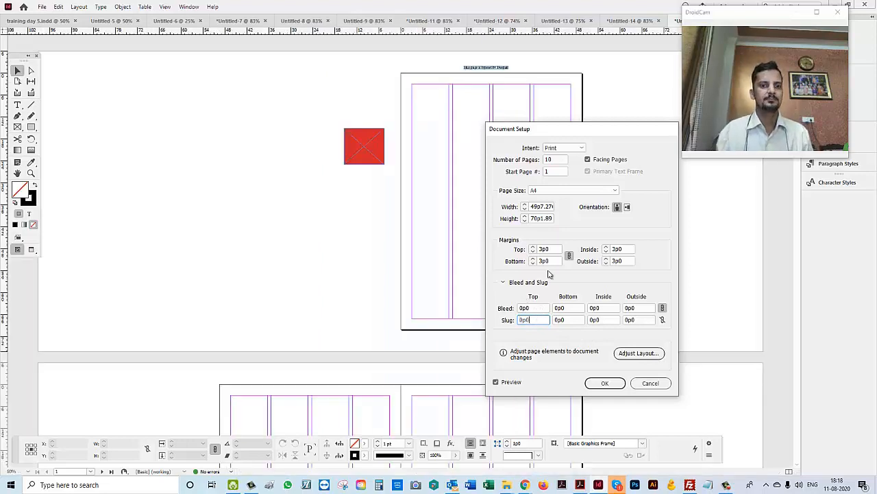
key("Up")
key("Up")
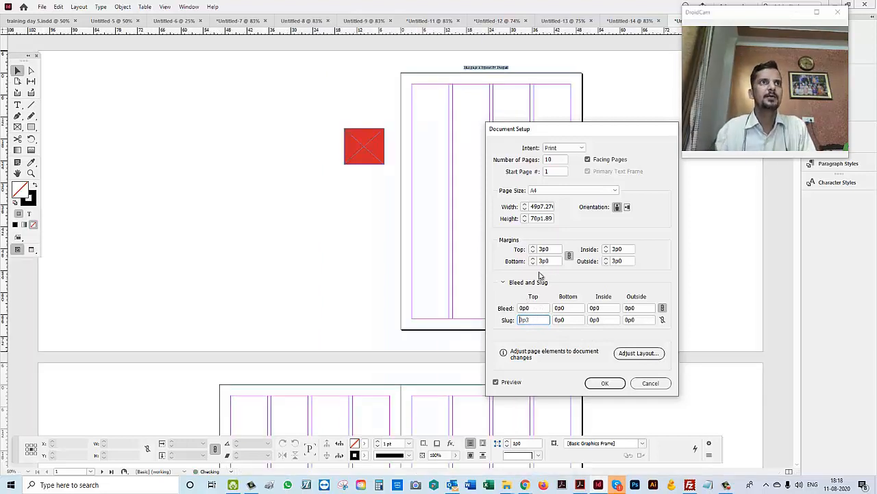
key("Up")
key("Up")
key("Up")
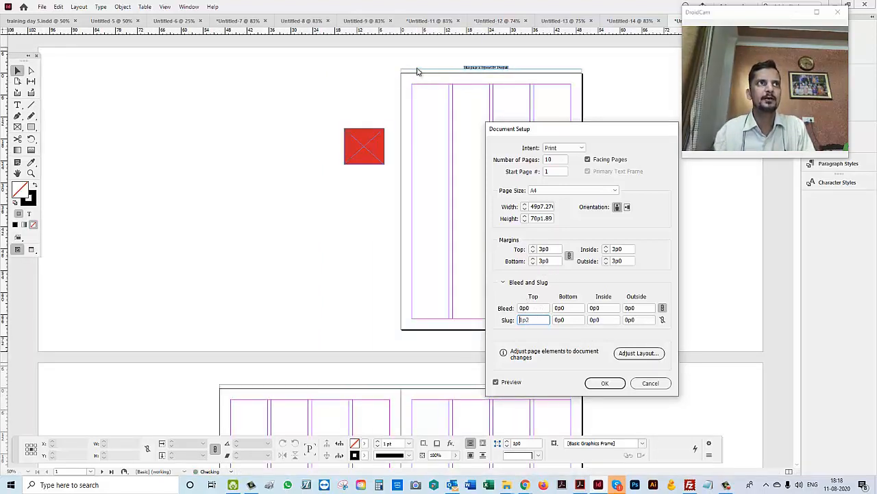
key("Up")
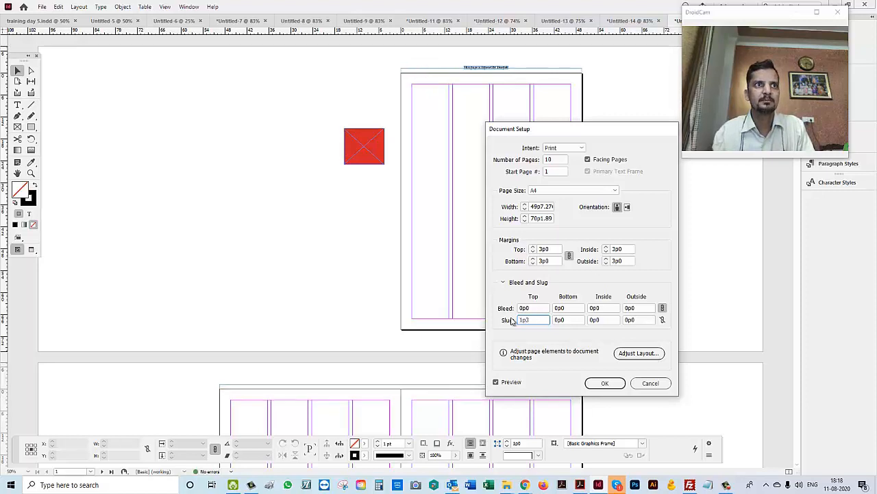
key("Up")
key("Up")
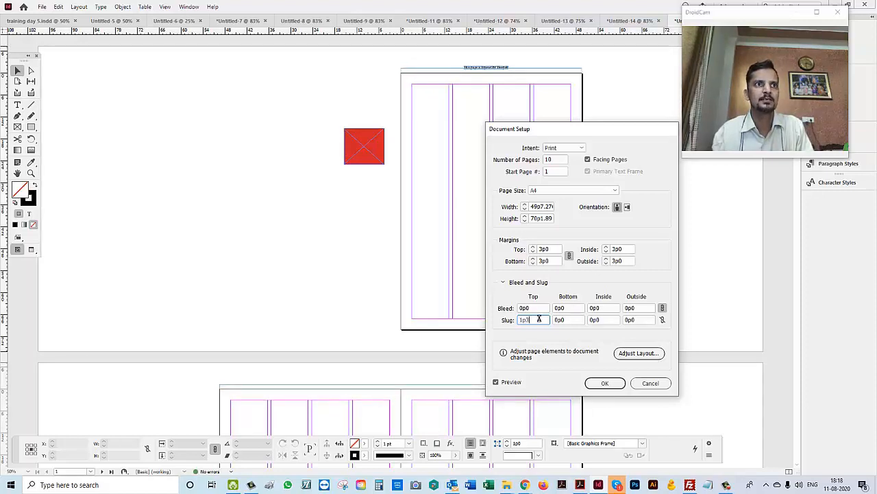
key("Up")
key("Up")
key("Up")
key("Up")
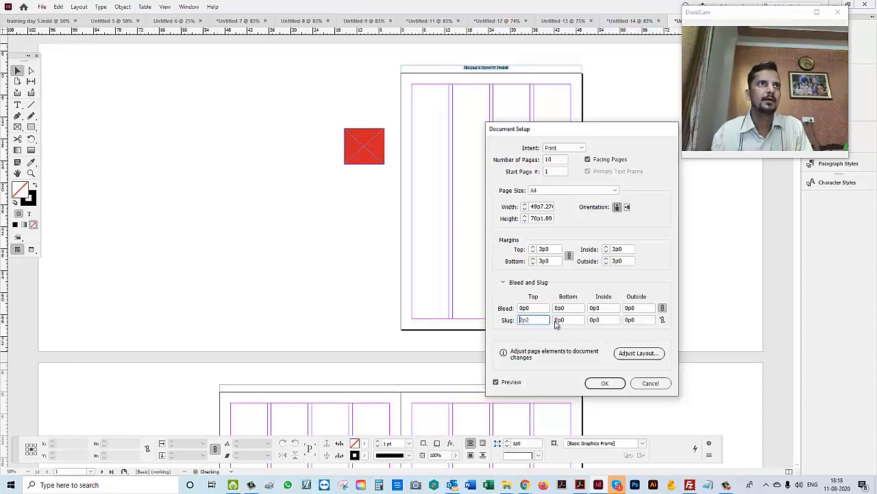
key("Up")
key("Up")
key("Up")
key("Up")
key("Up")
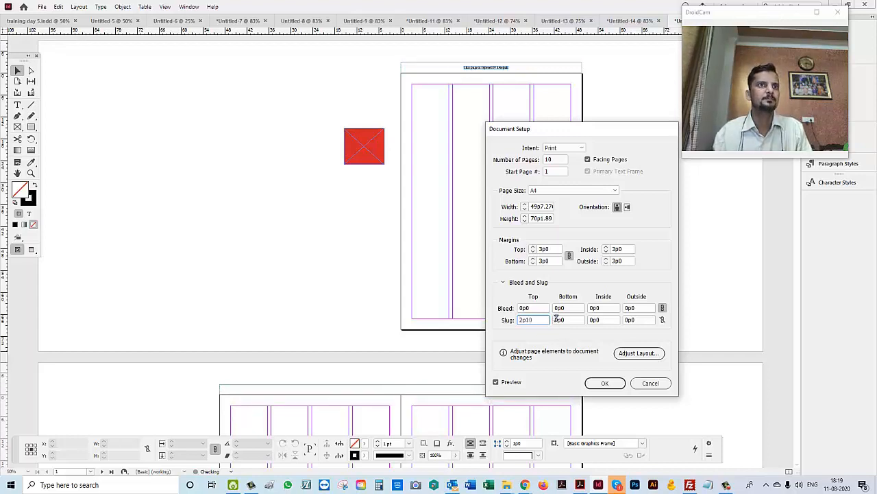
key("Return")
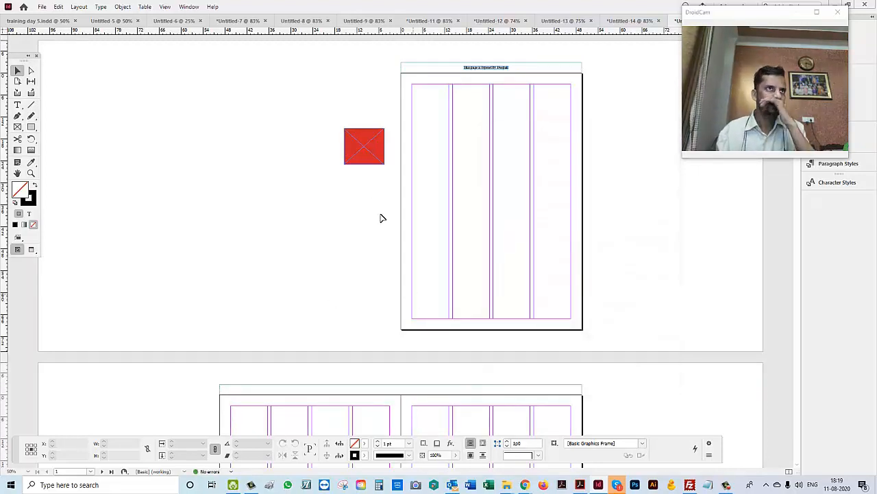
- In the print settings' Marks and Bleed options, turn off Use Document Bleed Settings and include the slug area
key("ctrl+space")
left_click_drag(379, 69, 676, 118)
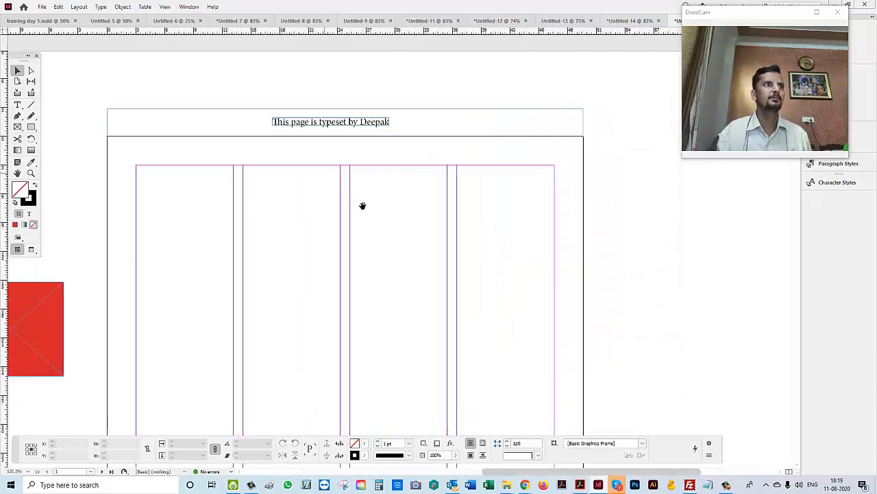
key("ctrl+p")
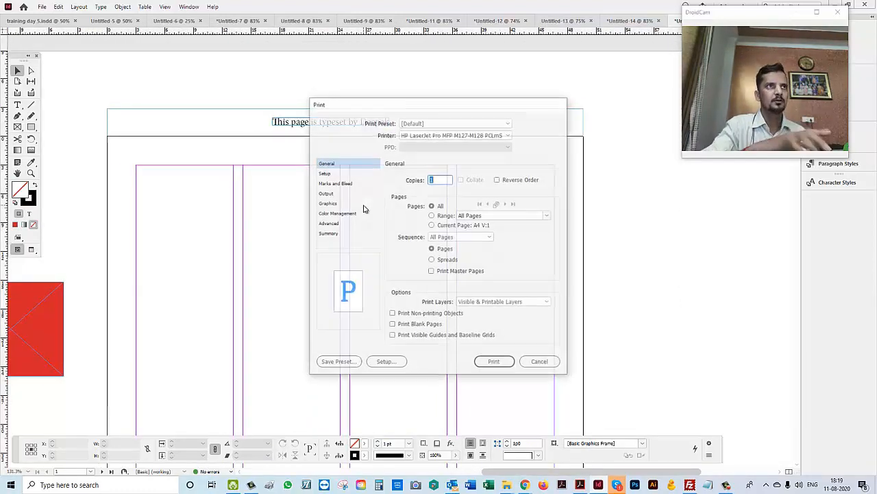
left_click(339, 184)
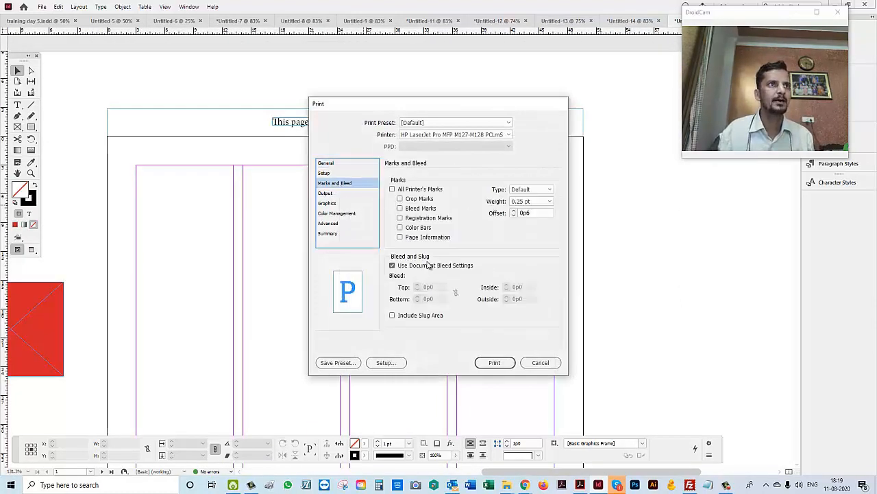
left_click(450, 266)
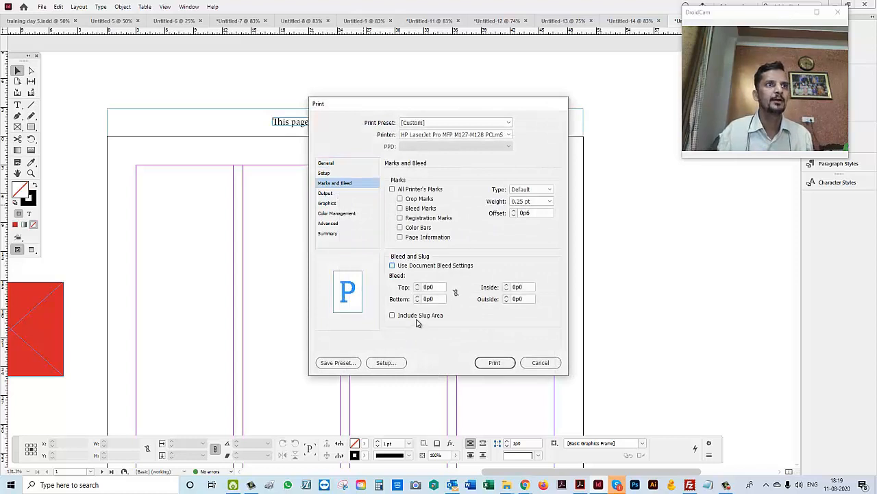
left_click(417, 315)
left_click(417, 315)
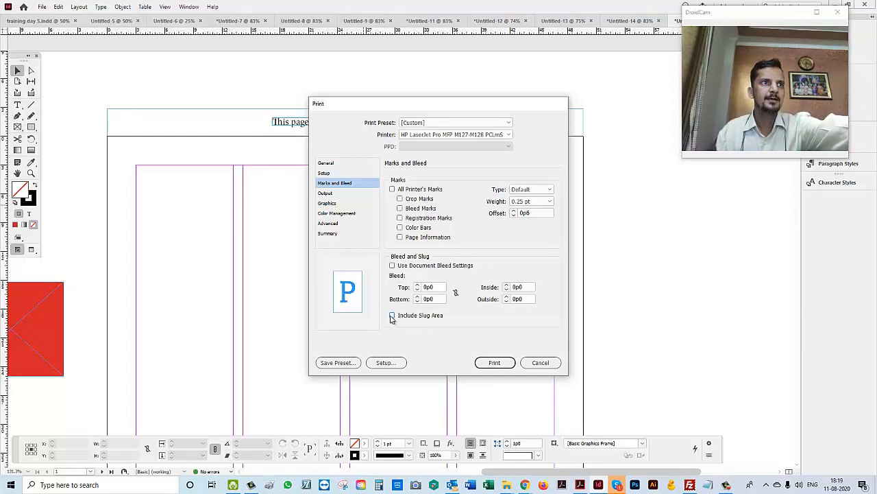
left_click(392, 316)
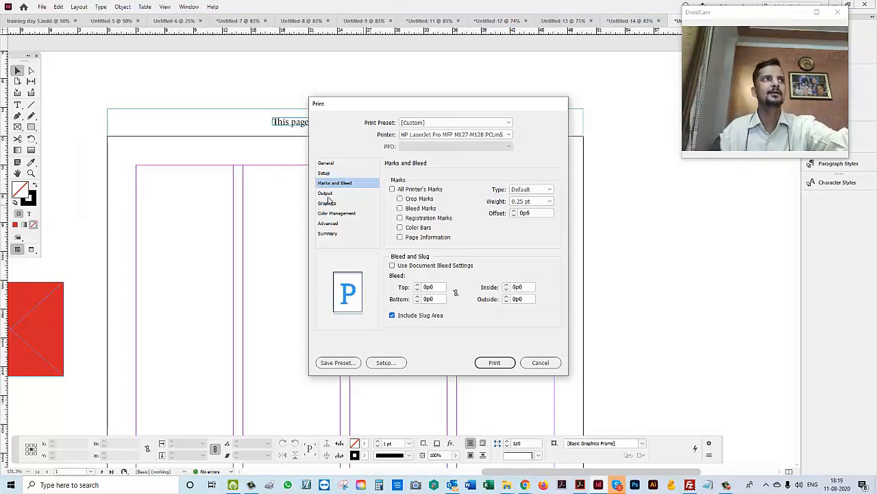
left_click(488, 362)
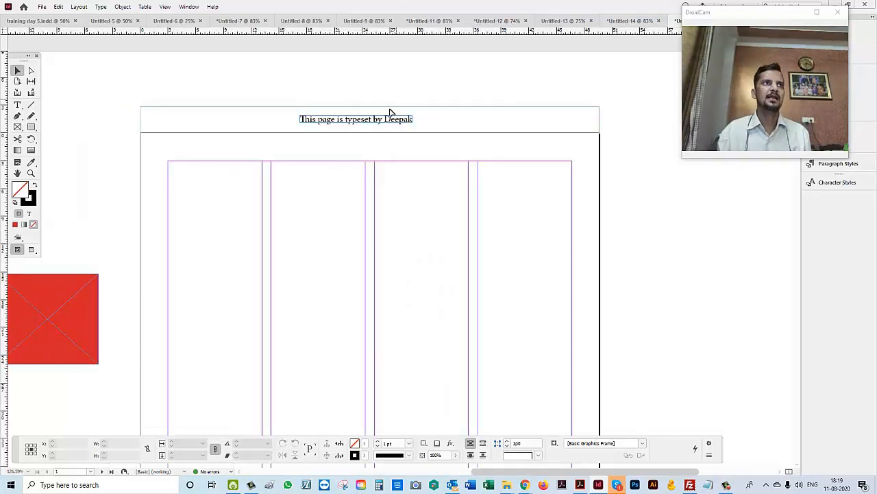
left_click_drag(550, 94, 255, 223)
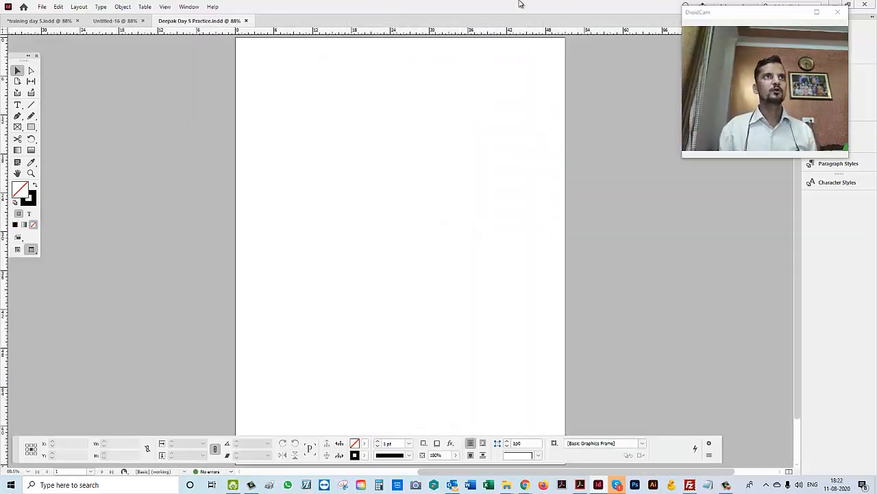
- Switch to the PDF handbook and go to the Day 5 opening page on InDesign basic tools and the control palette
double_click(530, 7)
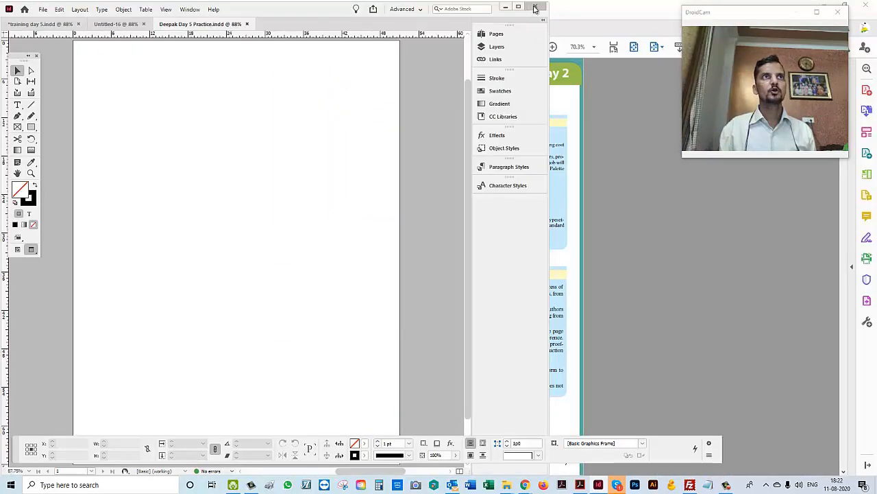
left_click(658, 219)
scroll(655, 239, "down", 15)
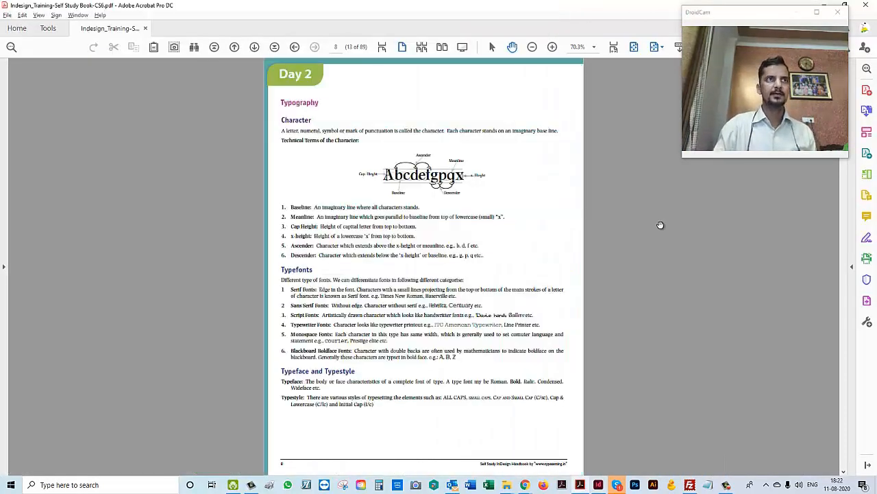
scroll(660, 225, "up", 5)
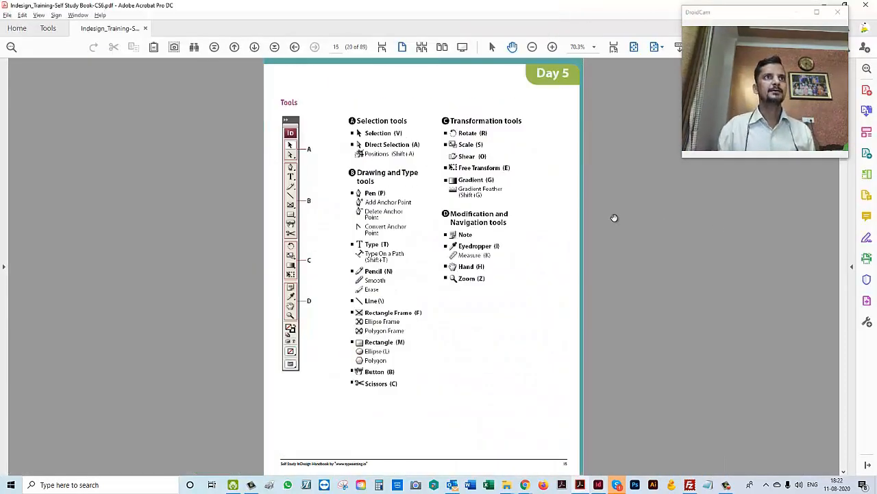
scroll(532, 172, "down", 1)
scroll(586, 169, "up", 3)
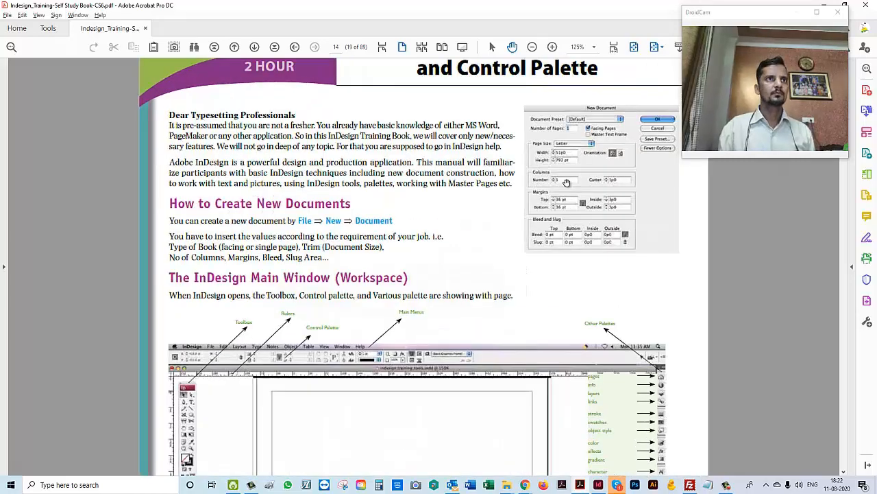
scroll(540, 233, "up", 1)
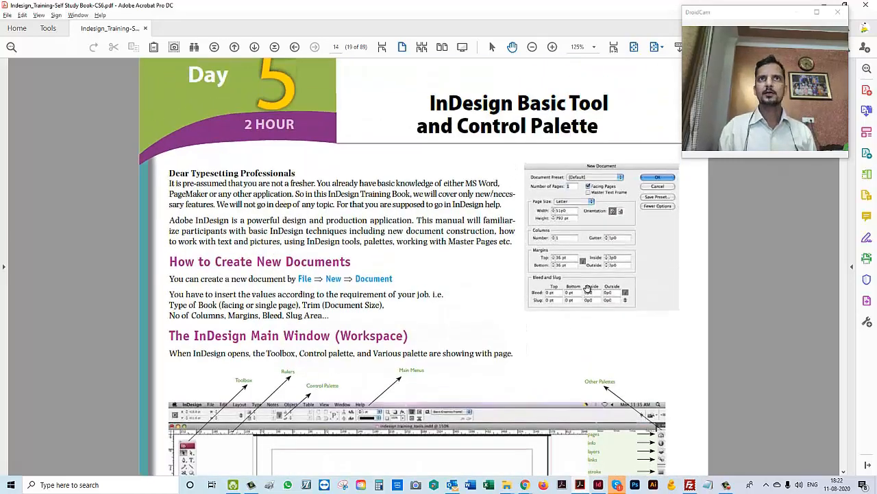
- Read the section on creating new documents and examine the labelled diagram of the InDesign main window
left_click_drag(449, 251, 488, 254)
scroll(279, 266, "up", 1)
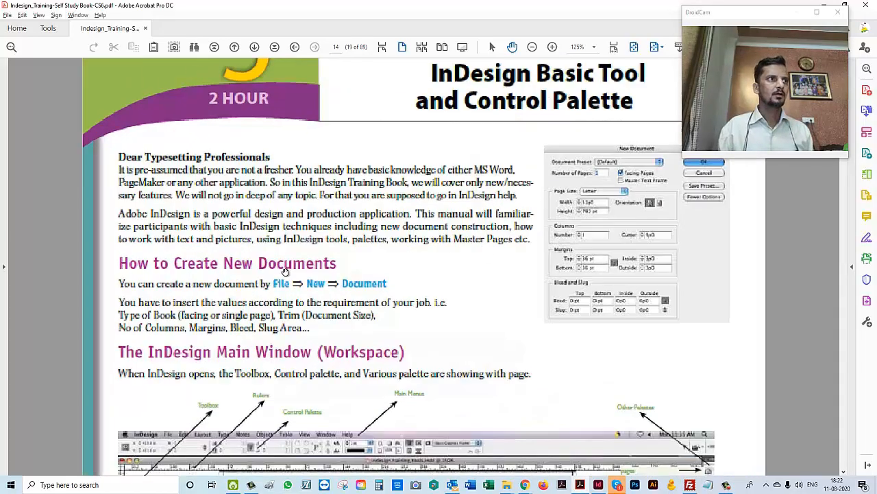
left_click_drag(302, 369, 323, 40)
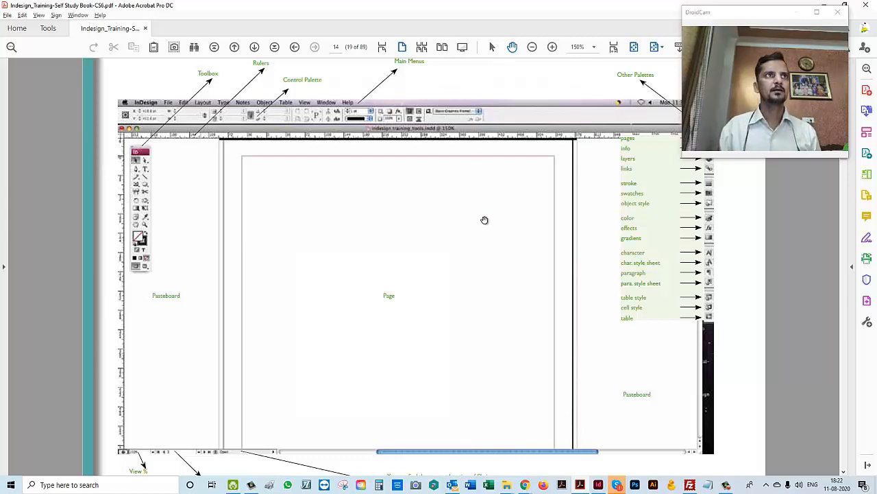
- Review the InDesign workspace diagram on handbook page 14 and the Day 5 Tools overview on page 15
scroll(468, 319, "down", 2)
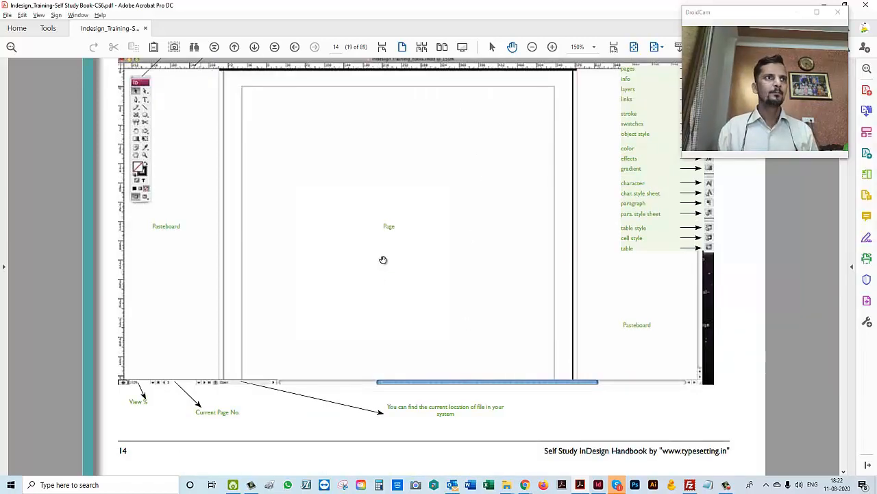
key("ctrl+1")
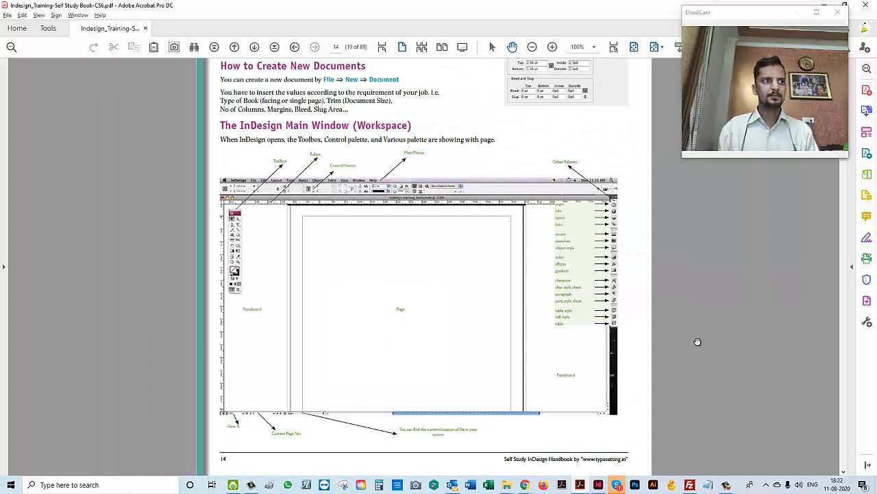
scroll(434, 433, "down", 1)
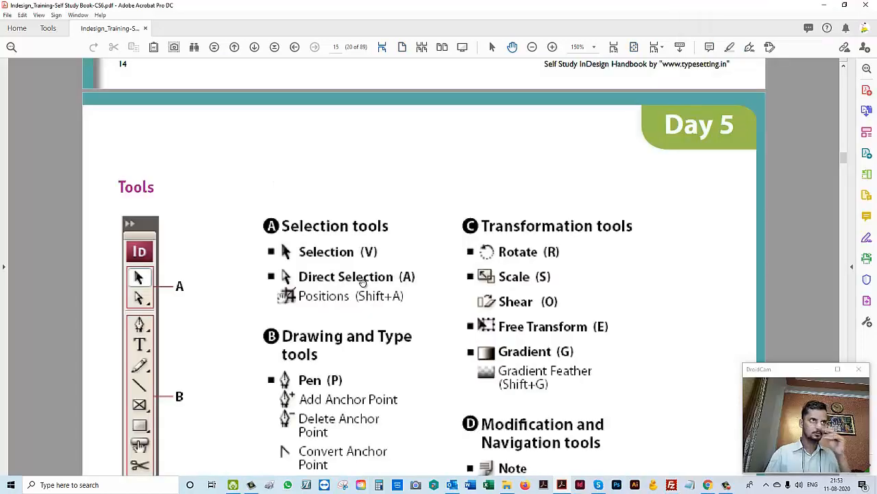
scroll(386, 216, "down", 2)
scroll(386, 215, "down", 2)
scroll(396, 293, "up", 1)
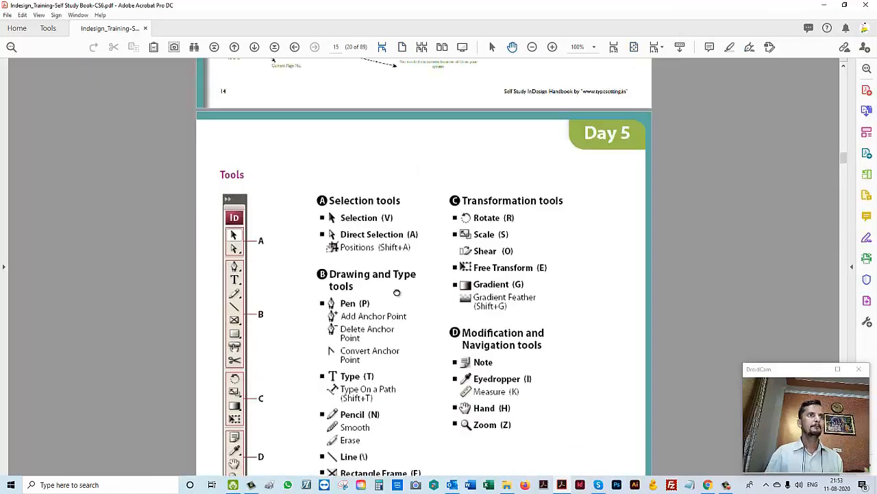
scroll(402, 277, "down", 3)
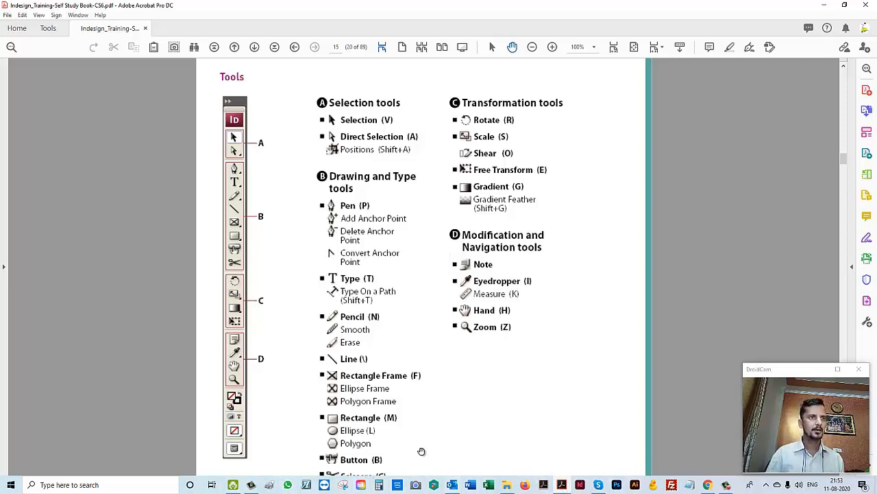
- Switch to InDesign and move the floating Tools panel slightly away from the window edge
left_click(579, 485)
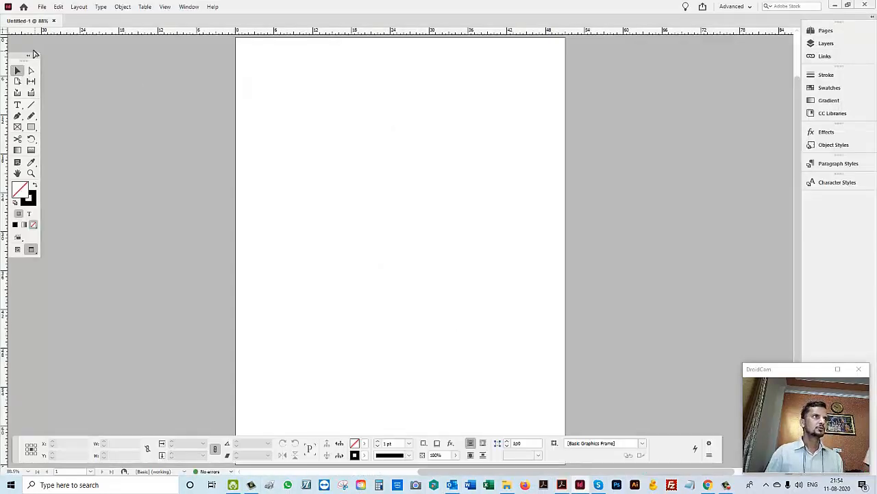
left_click_drag(16, 59, 37, 67)
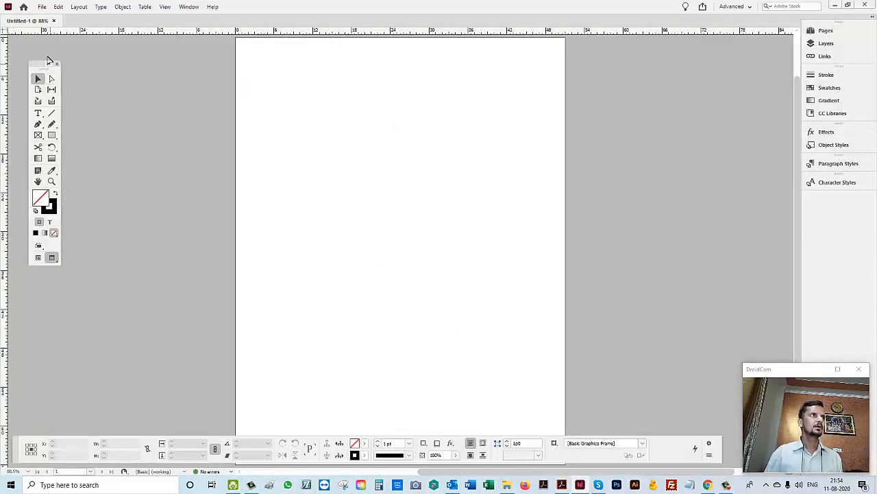
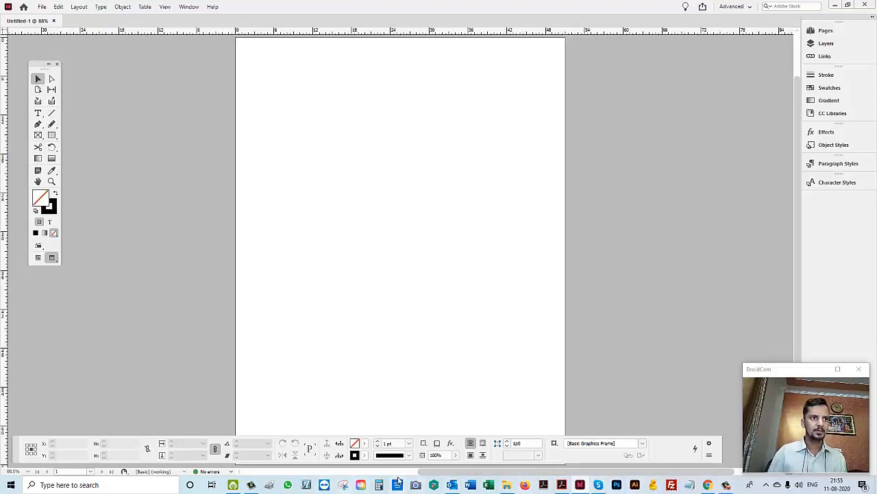
- Switch to Word, create a blank document and enter the text "klfgjlfugflgijk" straight onto the page
left_click(469, 485)
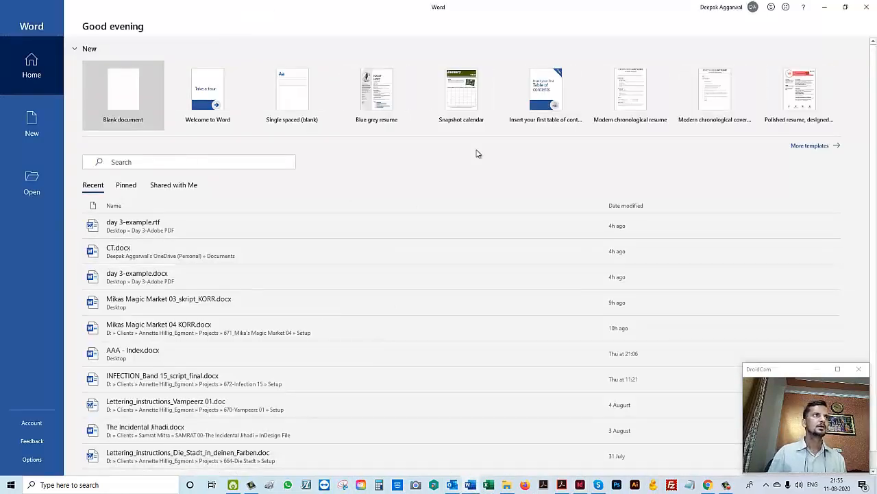
left_click(130, 106)
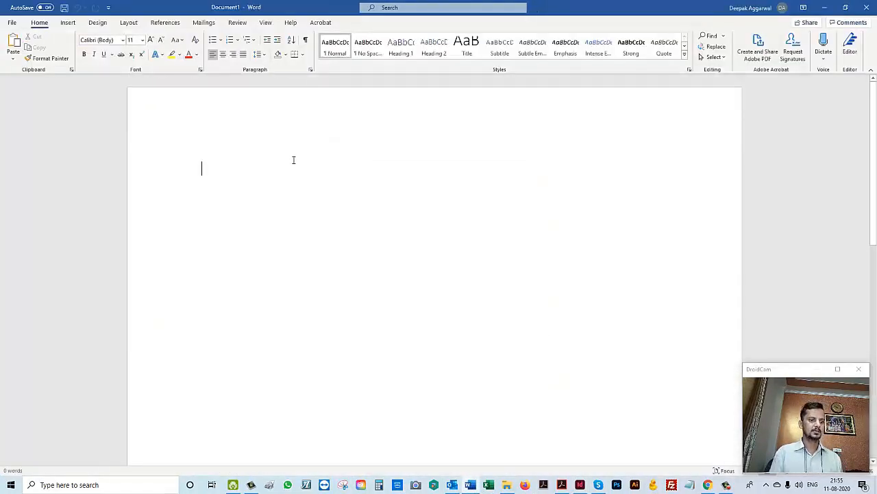
type("klfgjlfugflgijk")
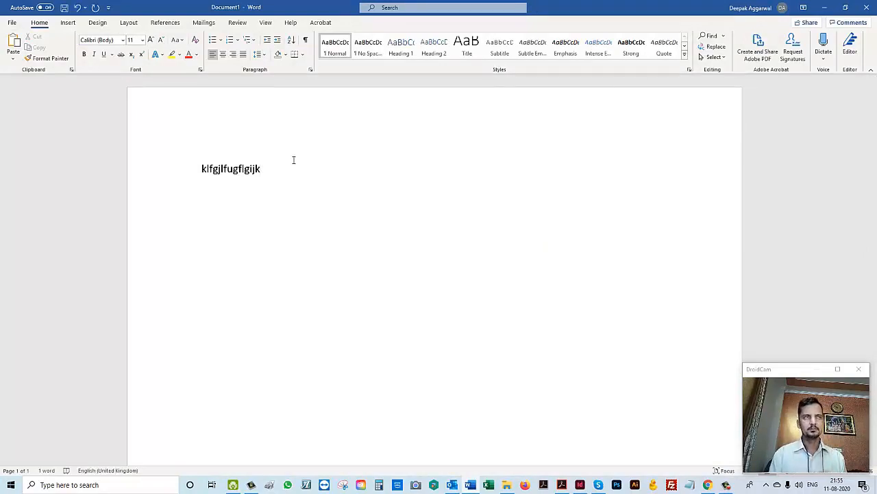
- Restore the Word window to a smaller size and move it aside to uncover the InDesign document
double_click(312, 5)
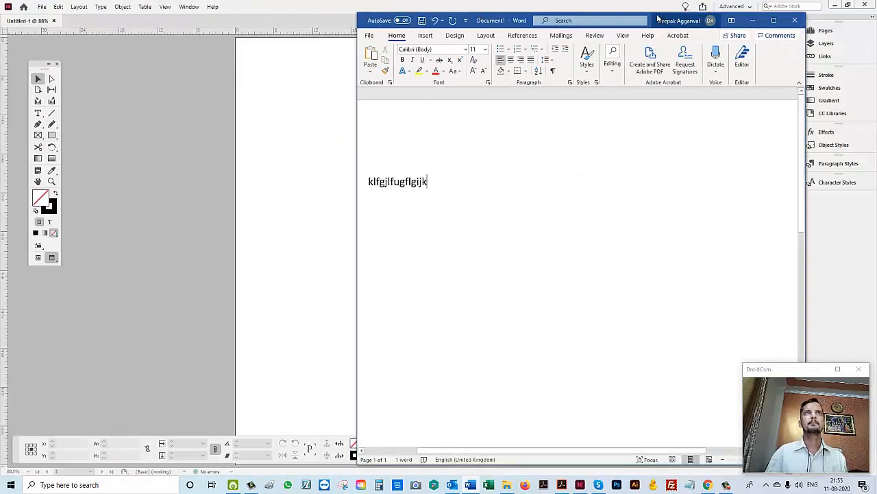
left_click_drag(658, 14, 764, 34)
left_click_drag(643, 40, 876, 75)
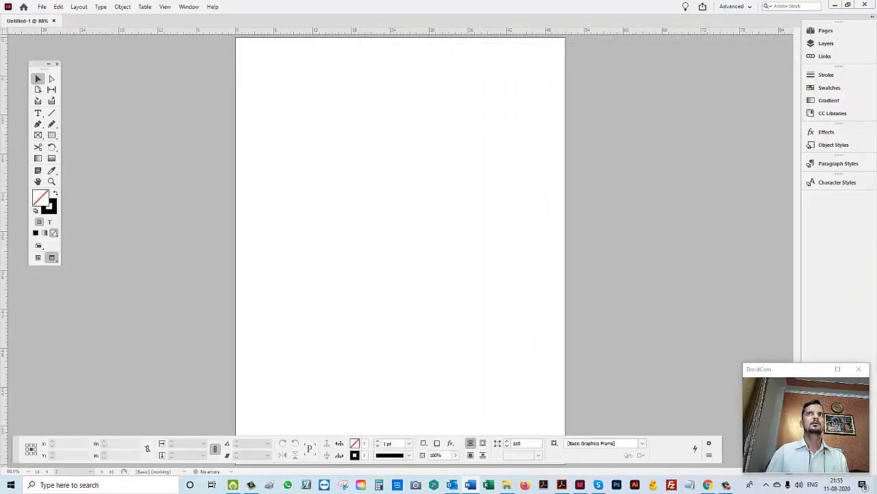
- Try to enter text on the blank InDesign page with the Type tool, without drawing a text frame
left_click(39, 115)
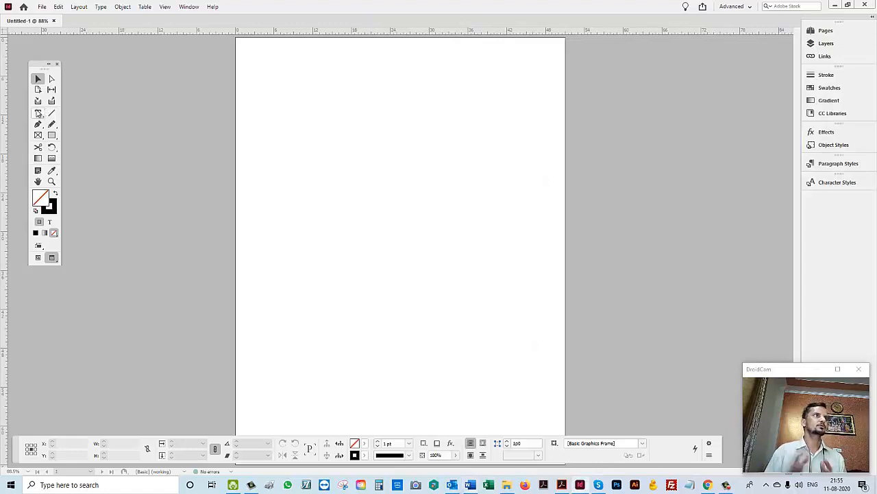
left_click(38, 114)
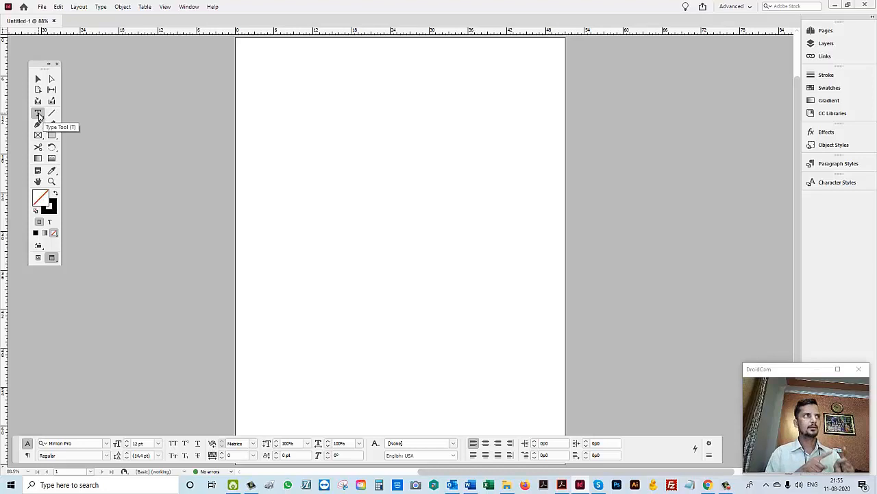
left_click(38, 79)
key("t")
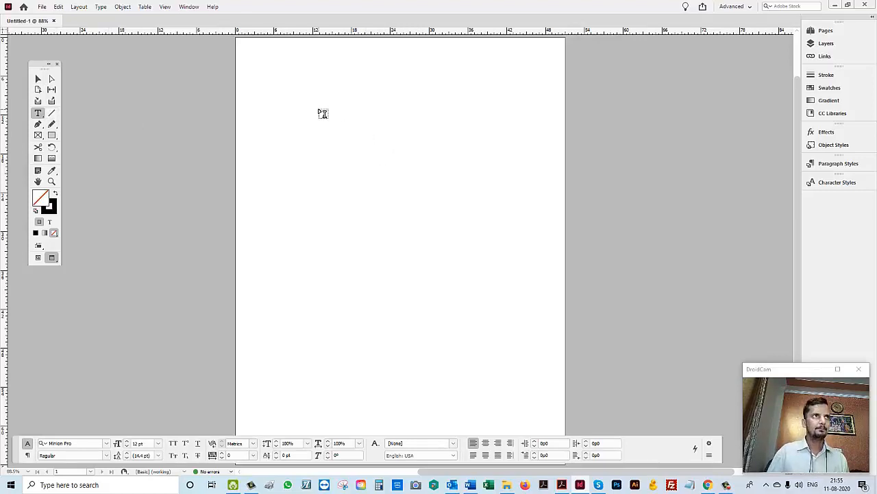
key("r")
key("l")
key("j")
key("g")
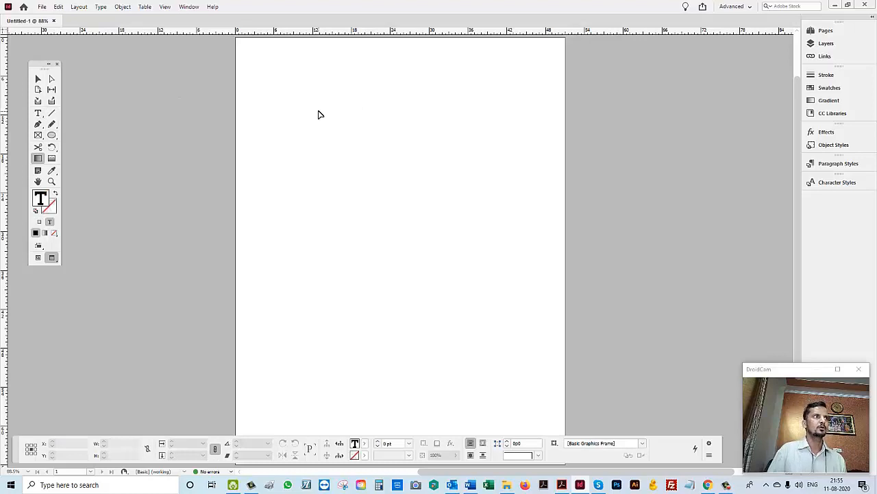
- Draw a text frame about 37p11 wide and 45p5 high inside the page margins and show it in Normal screen mode
left_click(38, 113)
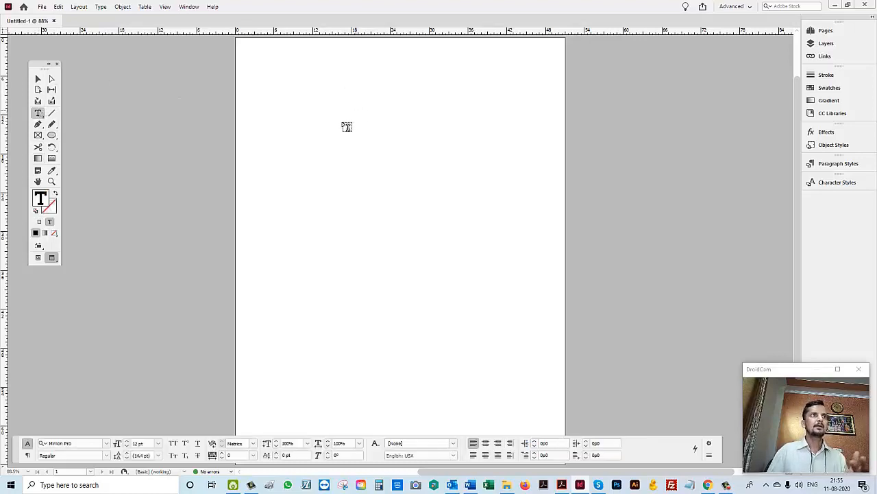
left_click_drag(287, 79, 537, 367)
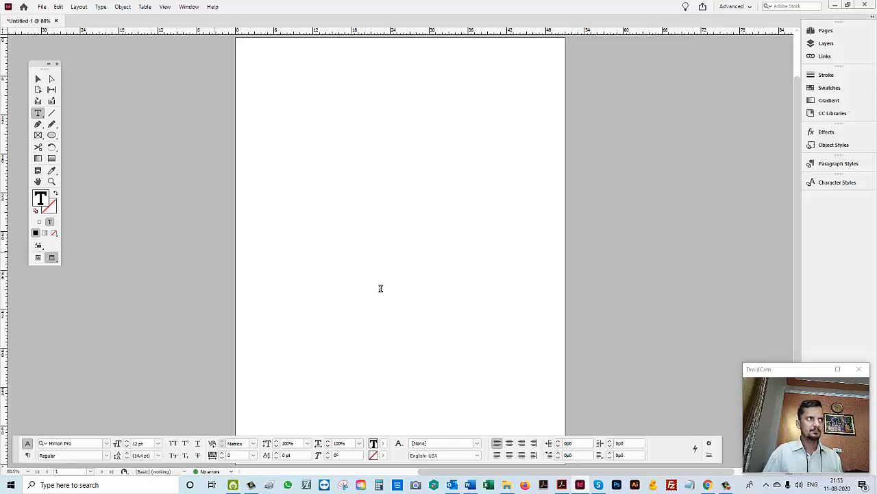
left_click(39, 257)
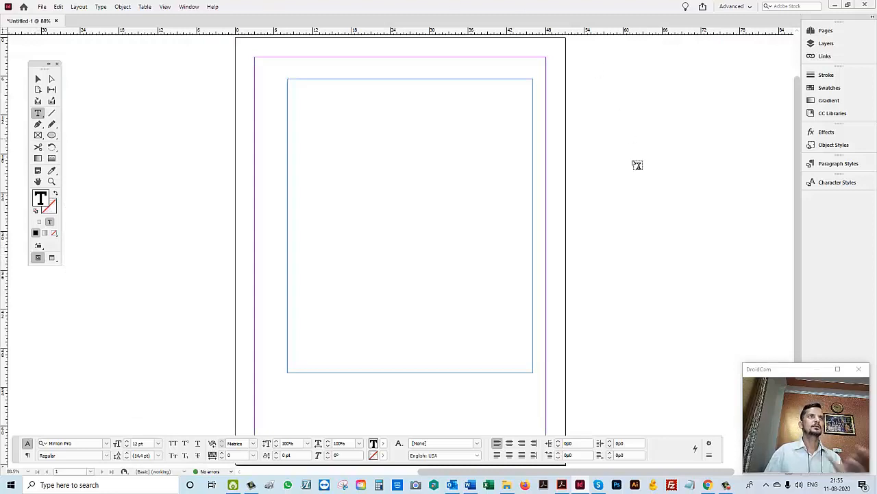
left_click(52, 259)
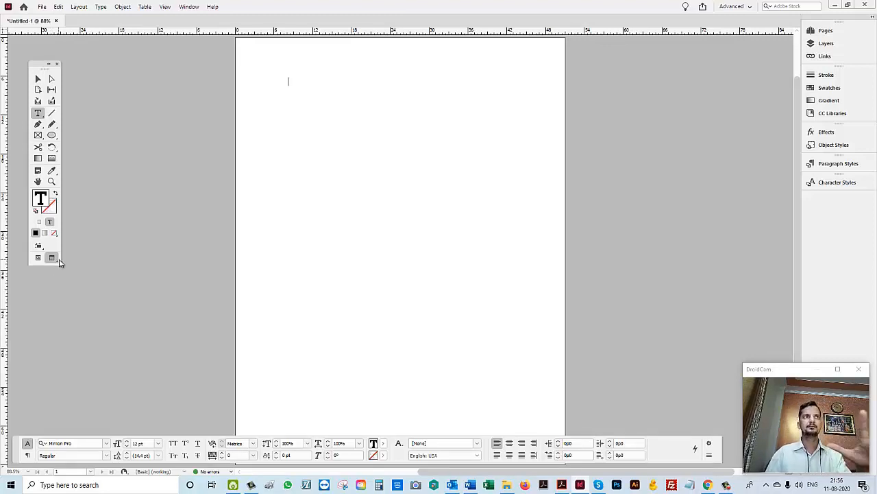
left_click(39, 258)
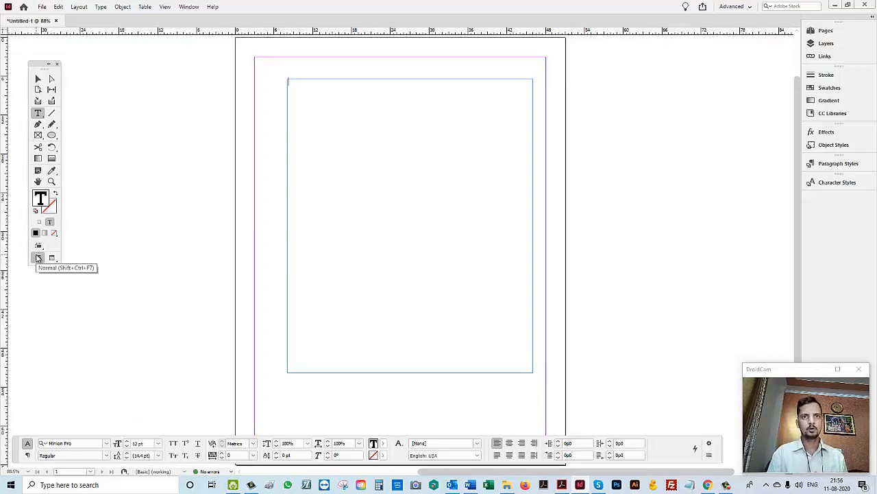
- Move the text frame slightly left and down, and fill its first line with random letters
left_click(38, 79)
left_click_drag(433, 191, 443, 184)
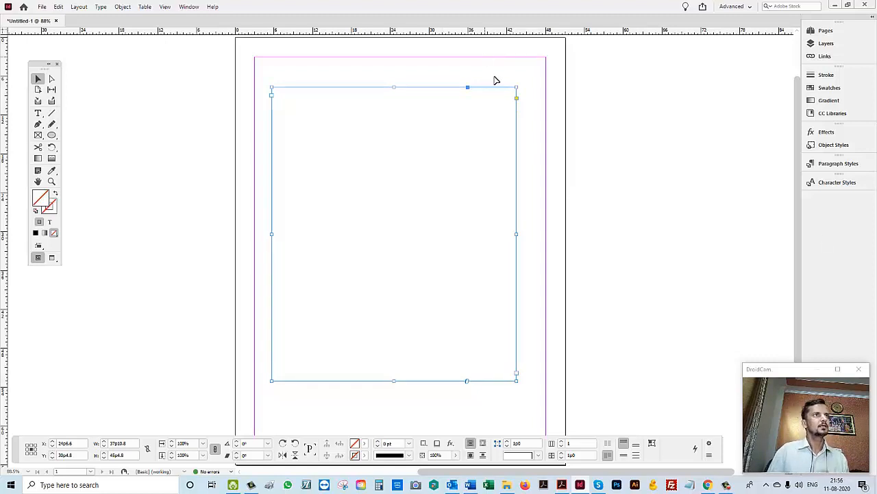
left_click(38, 114)
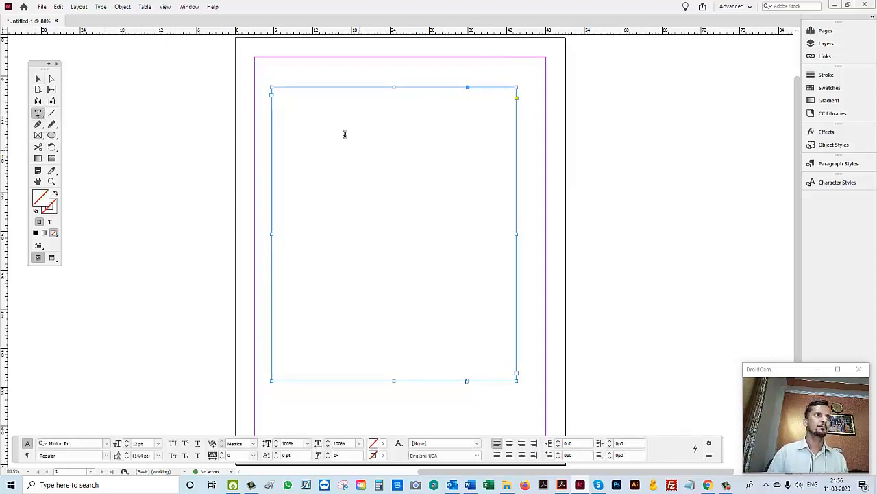
left_click(332, 109)
type("kjhhk")
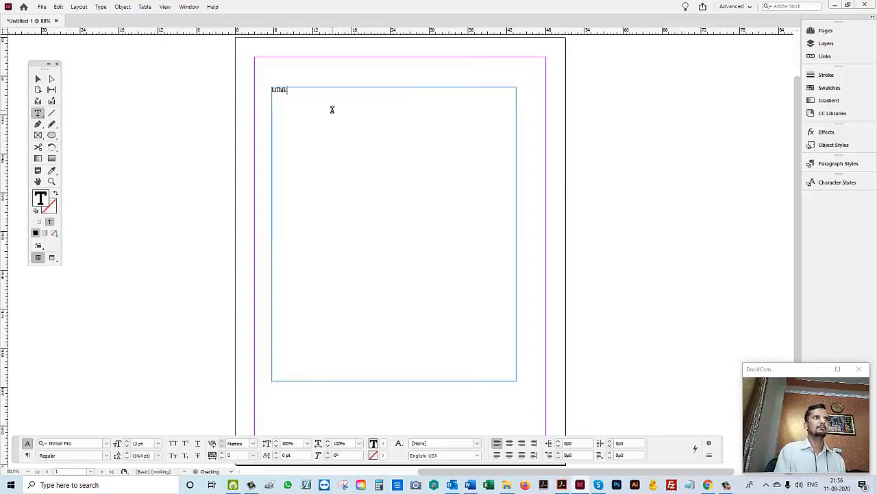
type("ghkghakh fg fjjkgl")
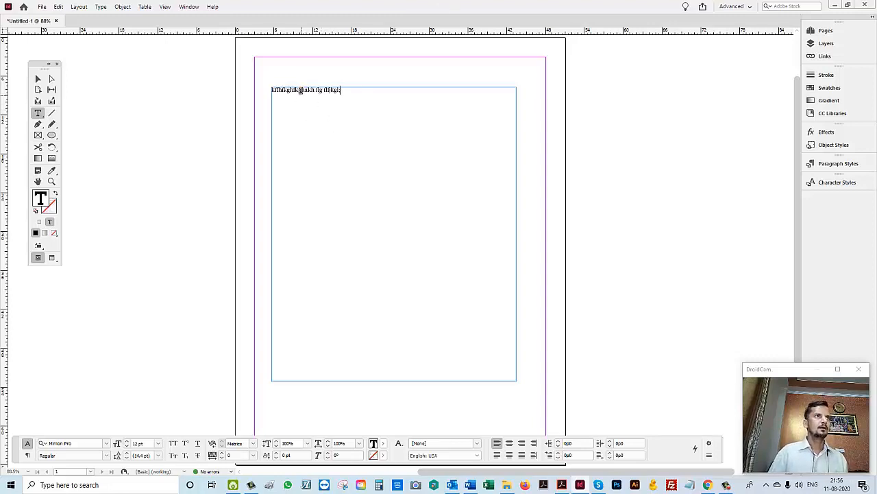
- Replace the random letters in the text frame with a person's first name
left_click_drag(301, 90, 323, 90)
triple_click(309, 89)
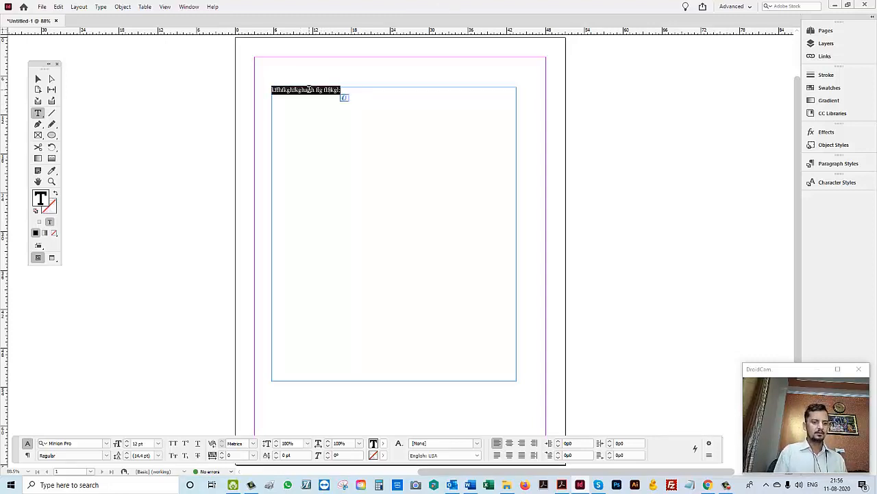
type("Deepak")
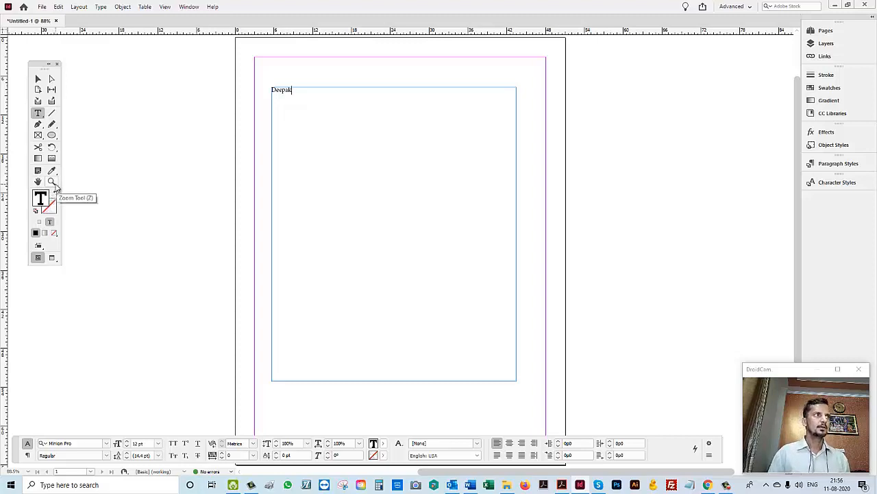
- Format the name in the text frame with the Brush Script MT font at a size of 18 pt
left_click(52, 181)
left_click_drag(228, 55, 518, 165)
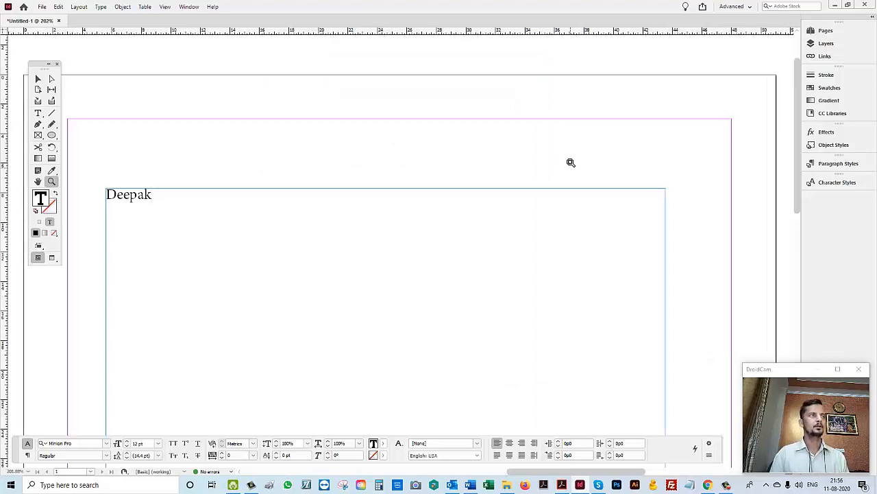
left_click(38, 114)
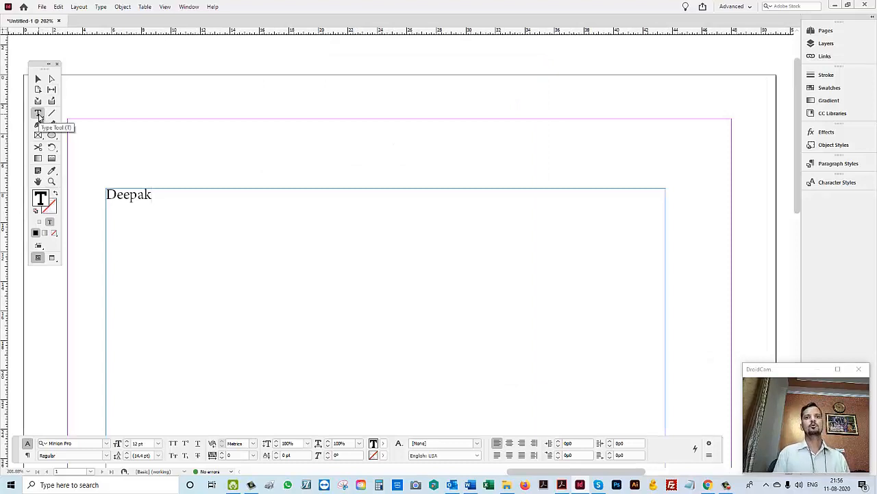
key("ctrl+a")
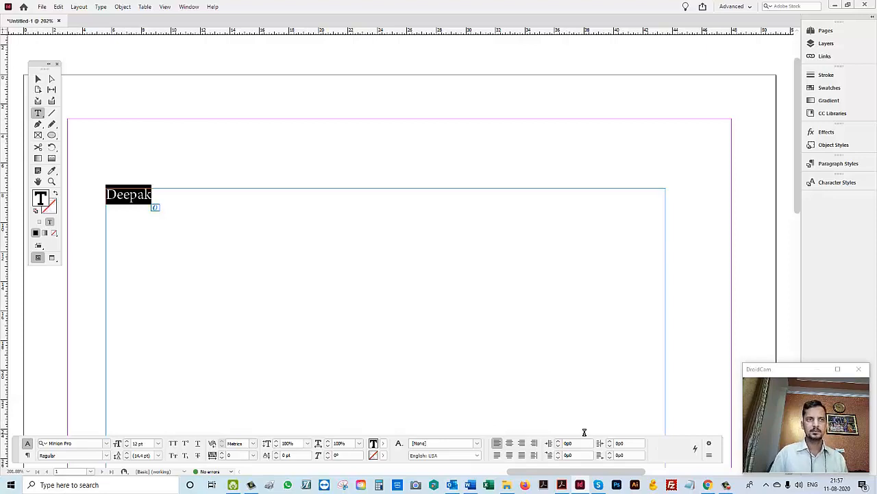
left_click(170, 220)
key("ctrl+a")
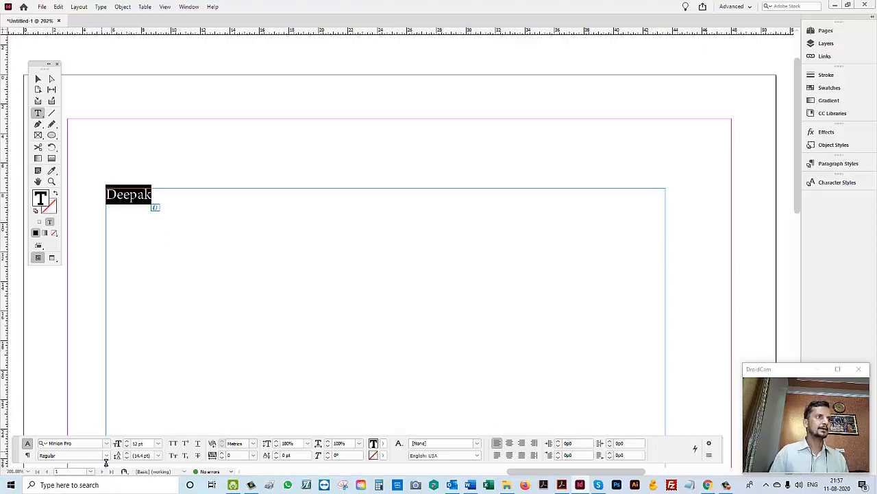
left_click(106, 444)
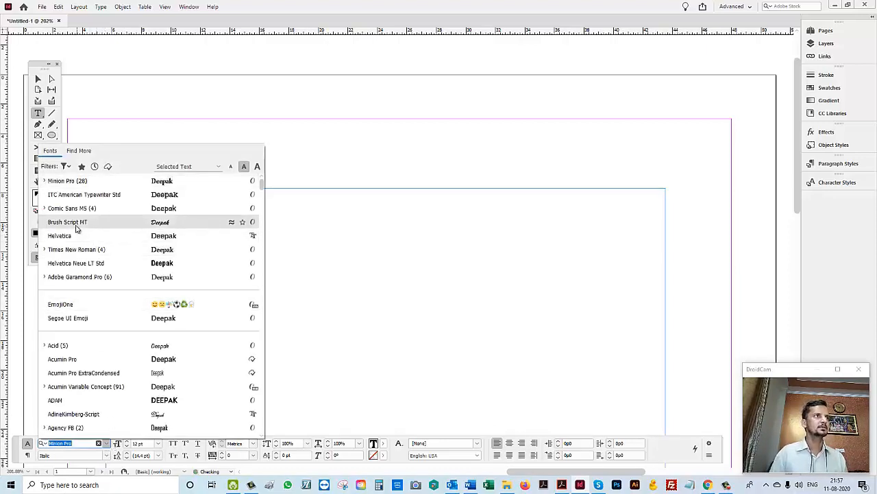
left_click(77, 229)
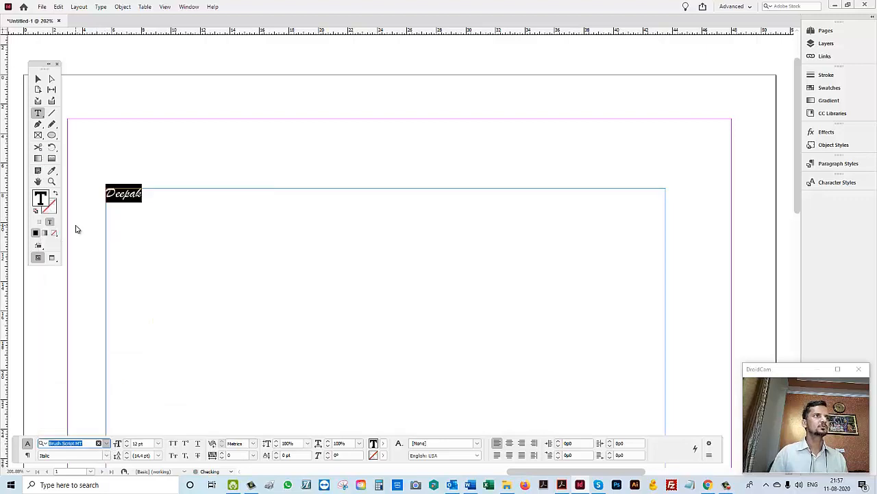
left_click(159, 445)
left_click(147, 378)
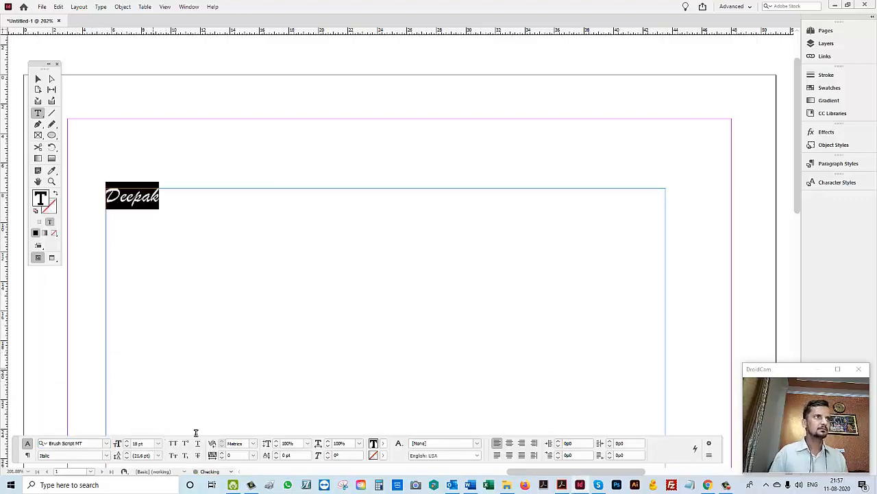
- Enlarge the name in the text frame to 30 pt and try stepping its font size up and down by 1 pt
left_click(159, 445)
left_click(148, 401)
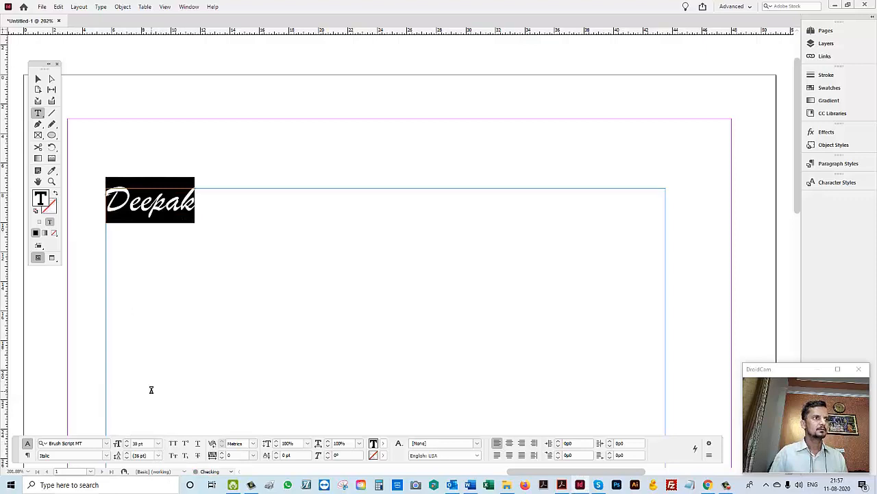
left_click(148, 444)
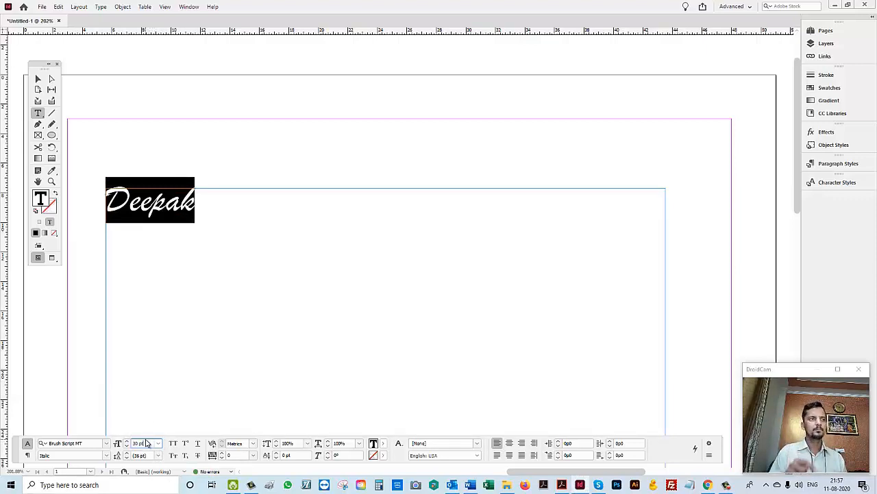
key("Up")
key("Down")
key("Down")
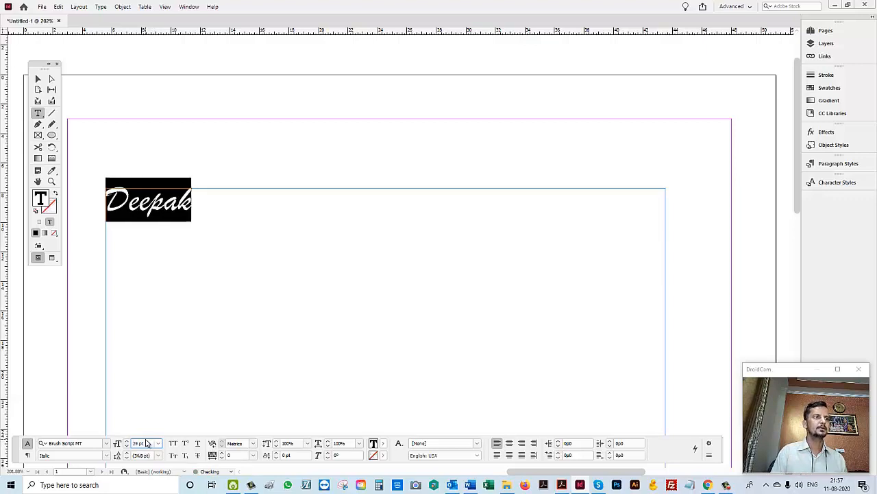
key("Up")
- Undo the font size changes and the entry of the name until the text frame is empty
key("ctrl+z")
key("ctrl+z")
key("ctrl+z")
key("ctrl+z")
key("ctrl+z")
key("ctrl+z")
key("ctrl+z")
key("ctrl+z")
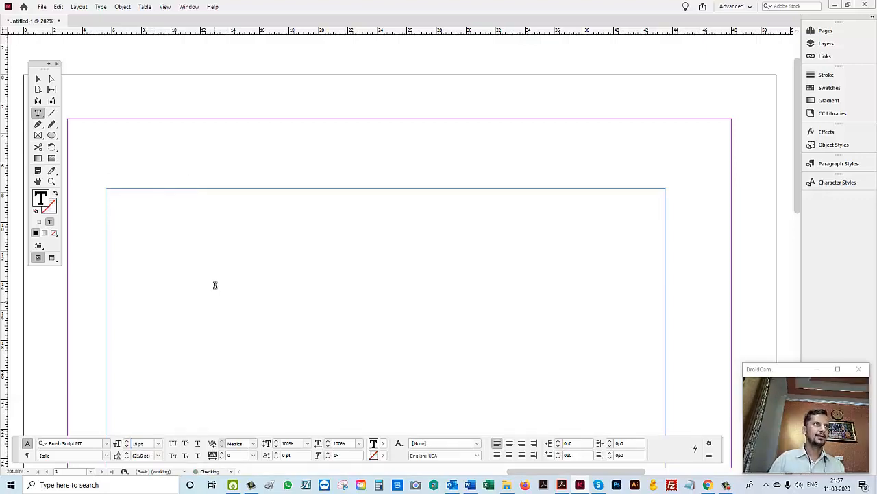
- Fill the empty text frame with placeholder text
right_click(215, 286)
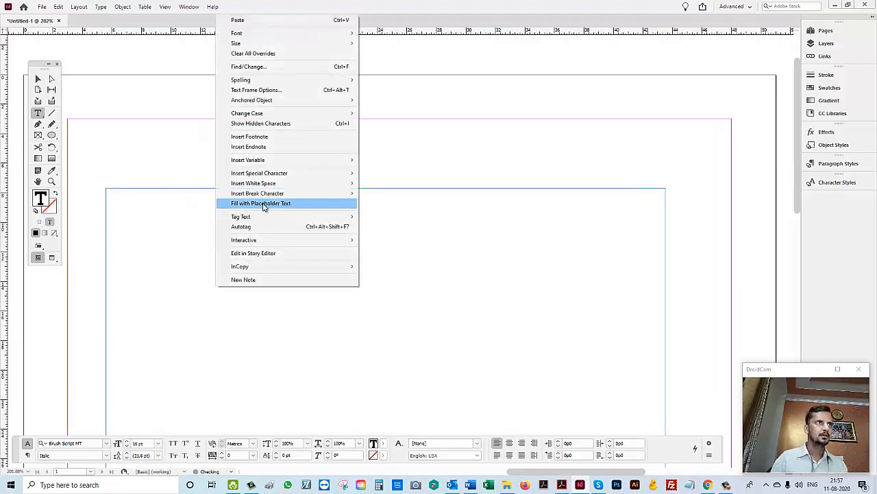
left_click(197, 217)
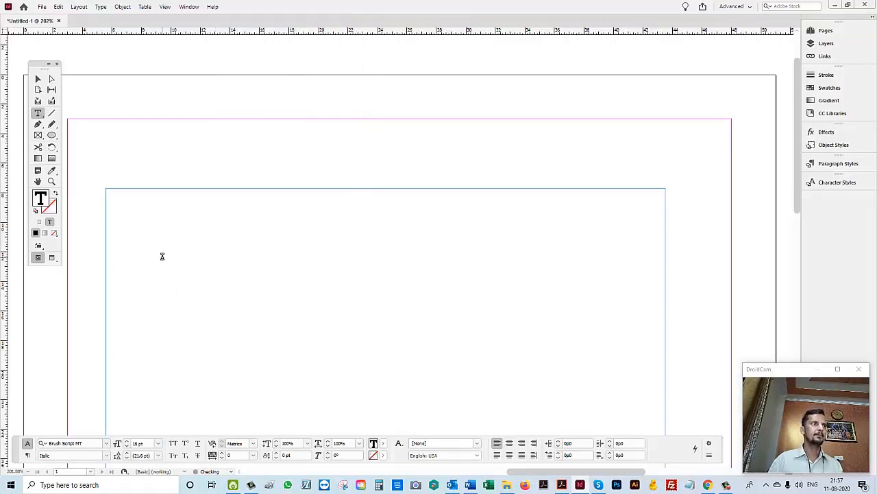
right_click(183, 237)
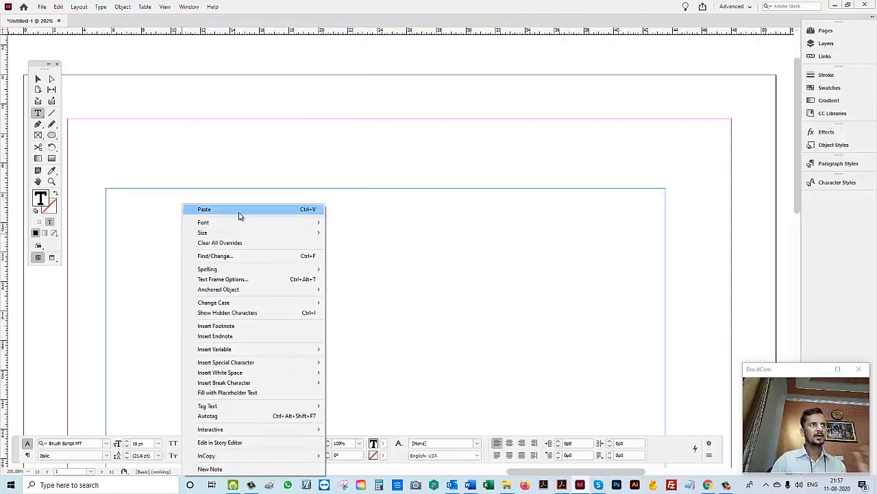
left_click(220, 395)
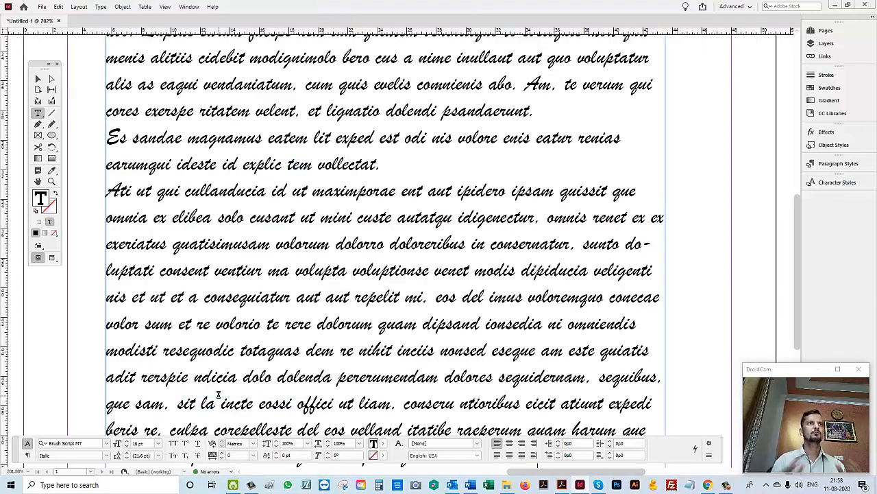
- Change the font of all the placeholder text to Times New Roman Regular
key("ctrl+a")
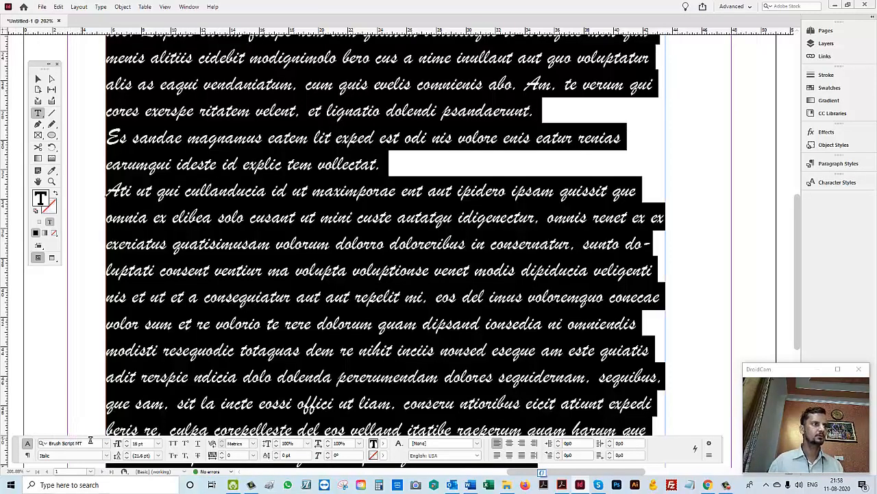
left_click(69, 443)
type("times")
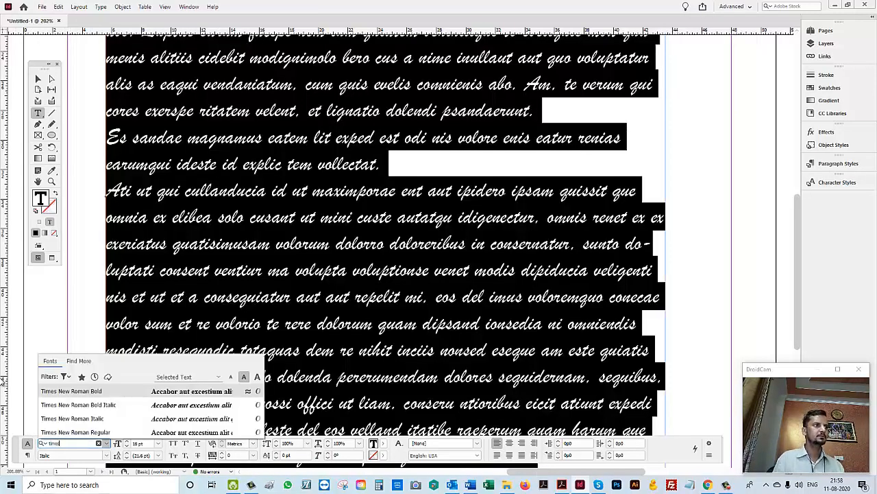
key("Down")
key("Down")
key("Down")
key("Return")
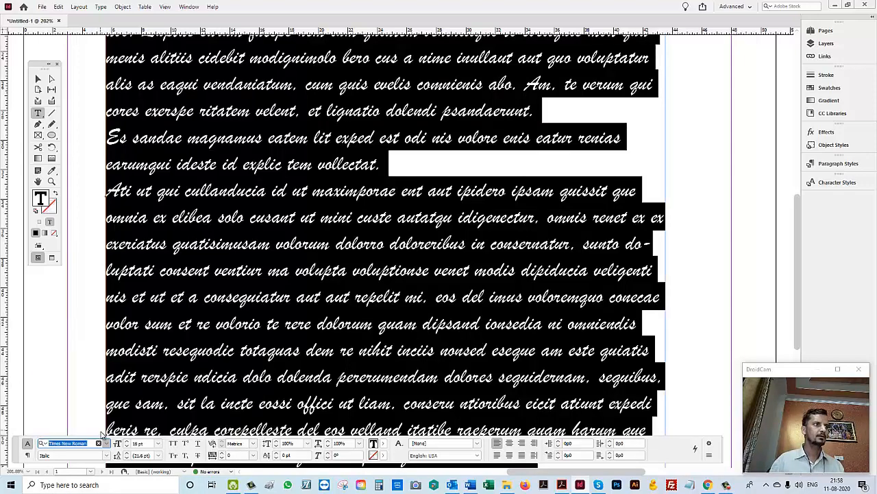
left_click(274, 266)
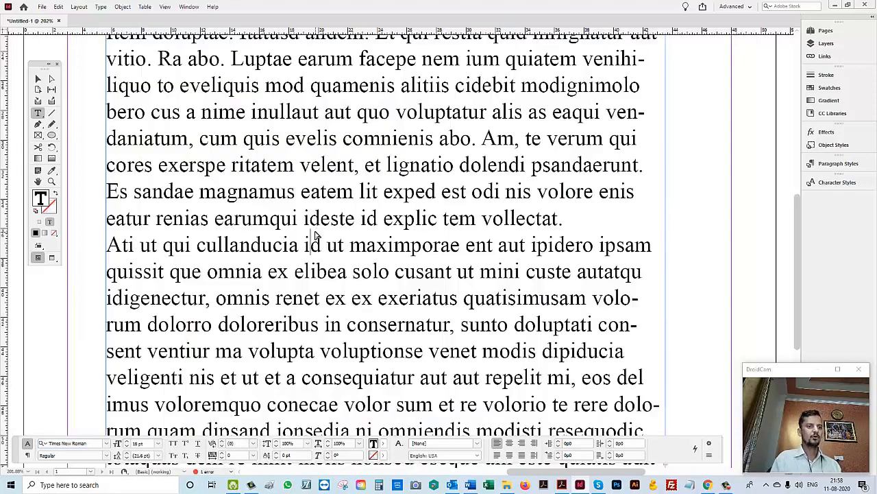
- Fit the whole page in the window and zoom in on the upper part of the text frame
key("ctrl+0")
left_click_drag(373, 184, 434, 184)
key("ctrl+a")
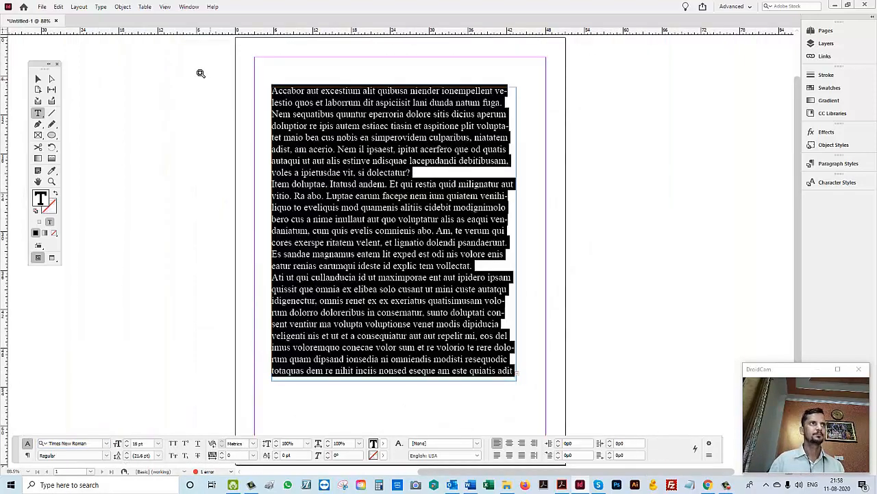
left_click_drag(201, 72, 592, 202)
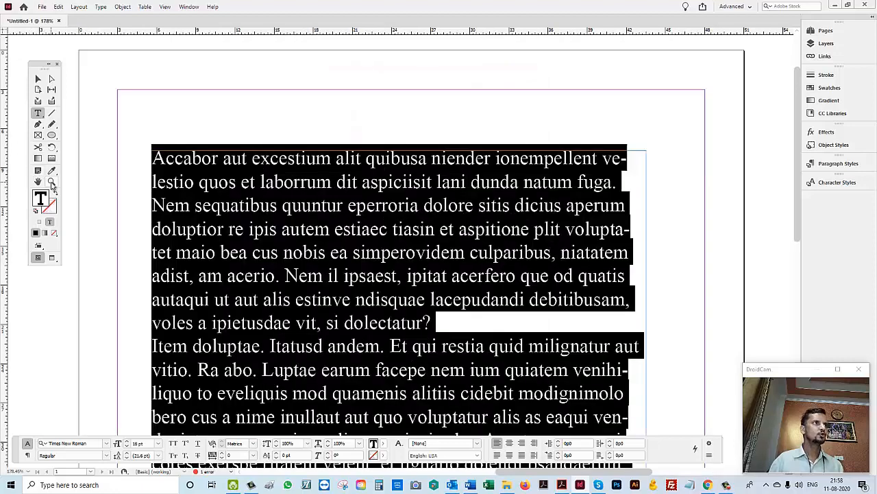
left_click_drag(108, 114, 679, 329)
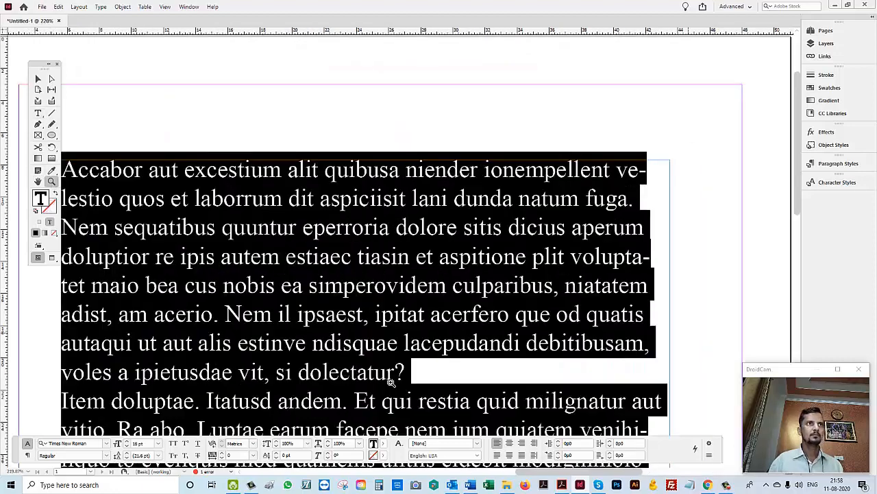
- Pan around the placeholder text with the Hand tool and return to the first paragraph
left_click(38, 79)
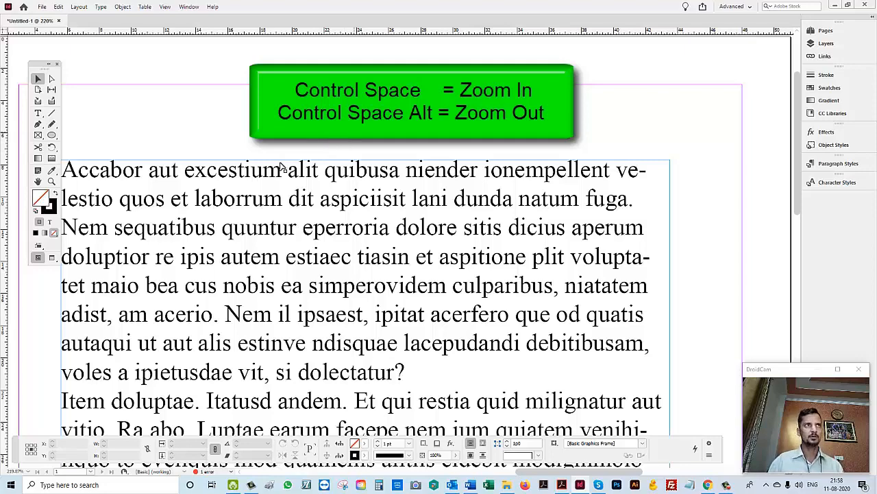
left_click_drag(268, 247, 354, 211)
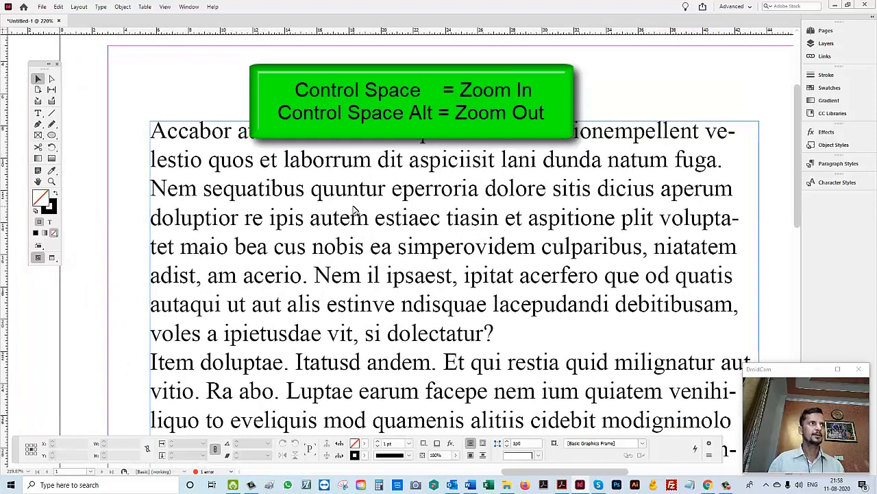
left_click(39, 182)
left_click_drag(383, 152, 359, 302)
left_click_drag(296, 281, 288, 48)
left_click_drag(377, 432, 502, 485)
left_click_drag(370, 92, 497, 180)
scroll(421, 174, "down", 10)
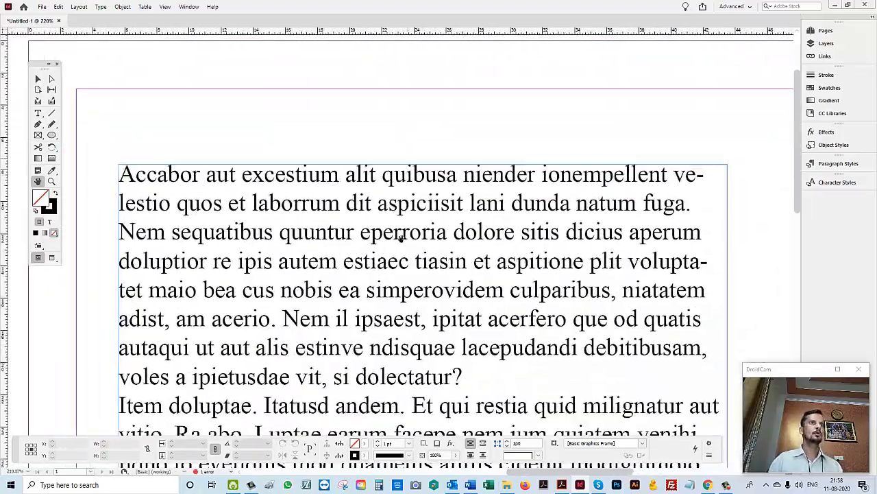
mouse_move(399, 279)
left_mouse_down()
mouse_move(411, 199)
mouse_move(379, 392)
mouse_move(433, 290)
mouse_move(411, 177)
mouse_move(408, 269)
left_mouse_up()
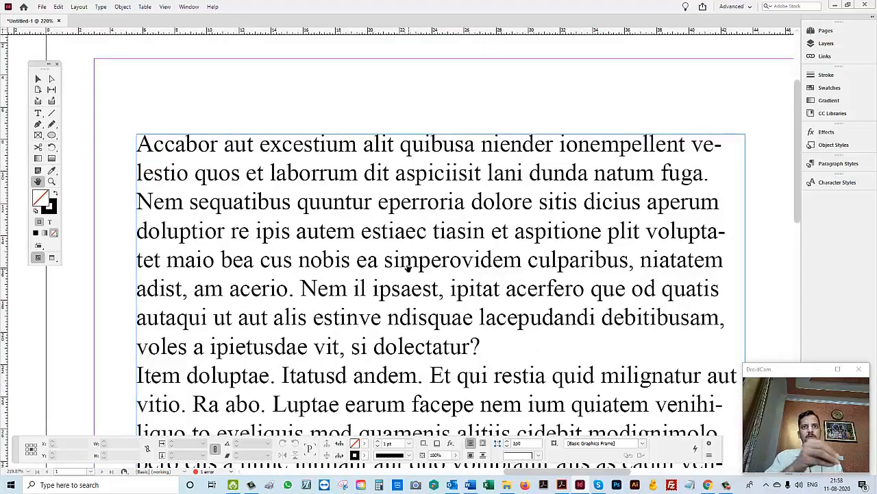
left_click_drag(487, 406, 459, 192)
left_click_drag(462, 411, 440, 196)
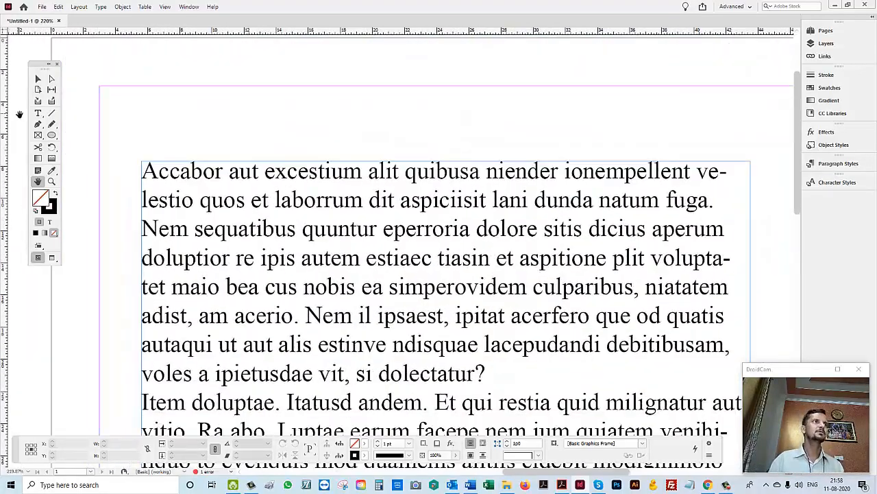
- Select the single word "estiaec" with the Type tool and extend the selection to the entire first paragraph
left_click(38, 114)
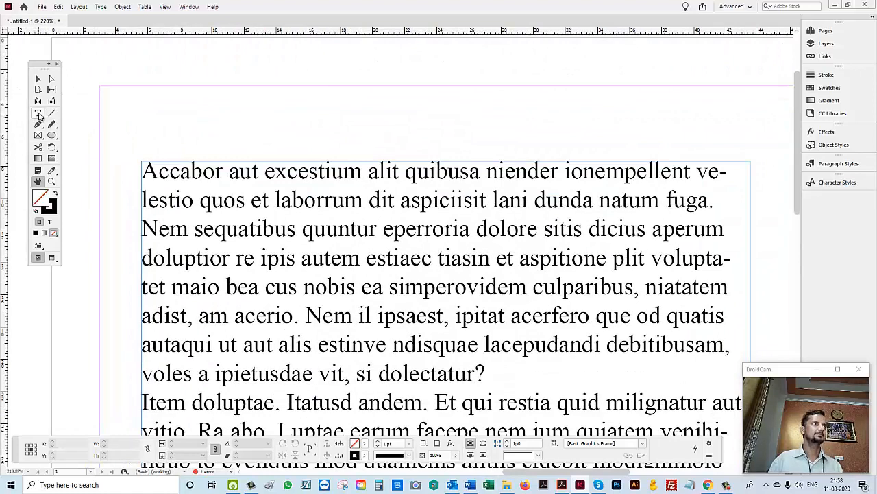
double_click(339, 229)
double_click(370, 245)
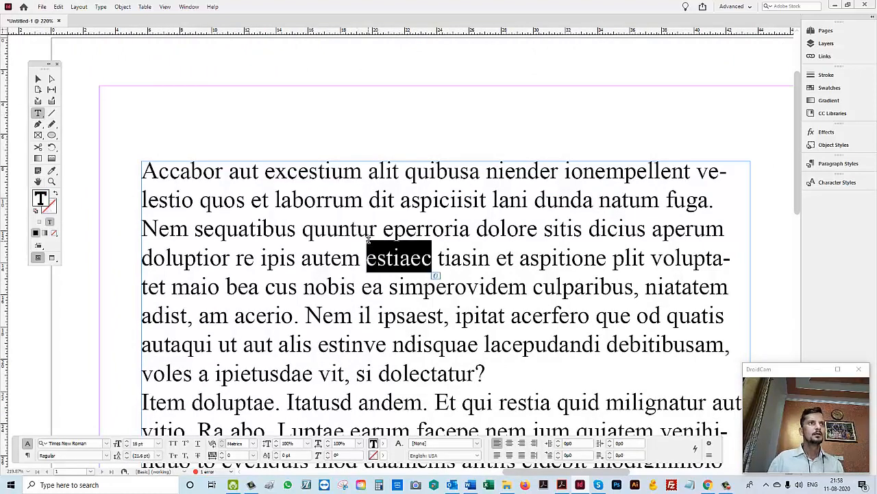
triple_click(370, 242)
left_click(369, 239)
triple_click(368, 239)
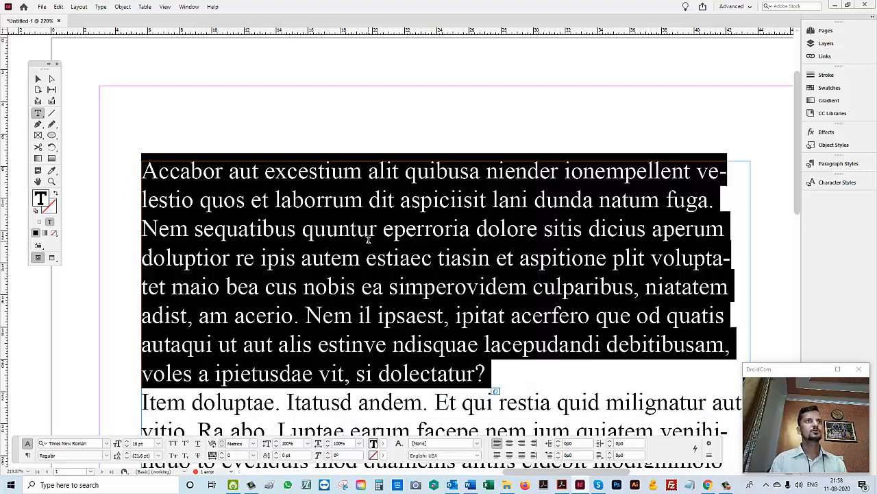
left_click(396, 248)
double_click(394, 258)
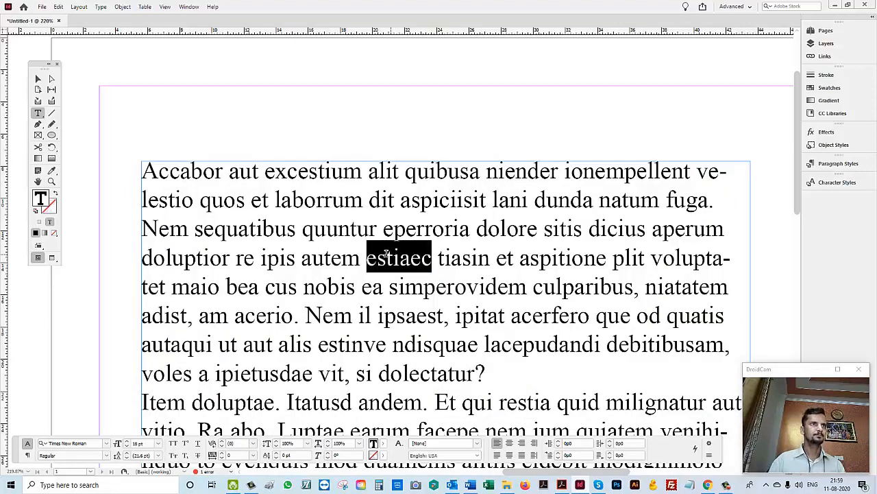
left_click(388, 256)
triple_click(388, 256)
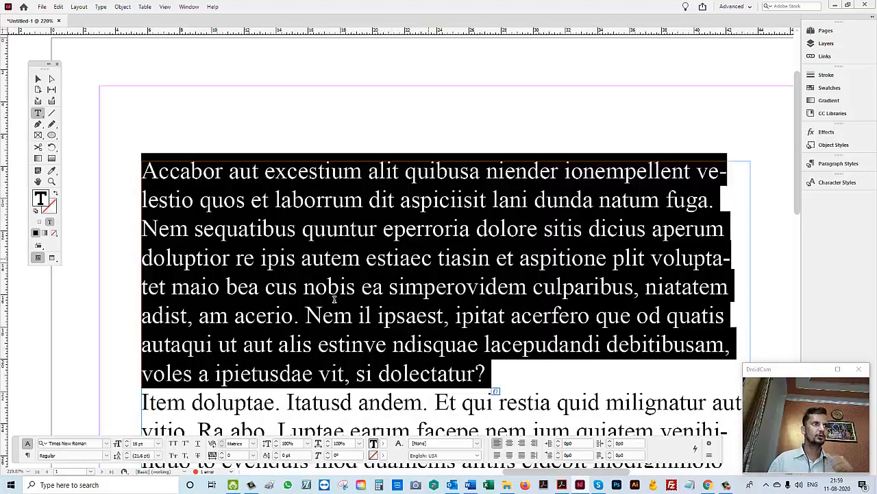
- Browse the font list and apply the Italic font style to the selected first paragraph
left_click(100, 443)
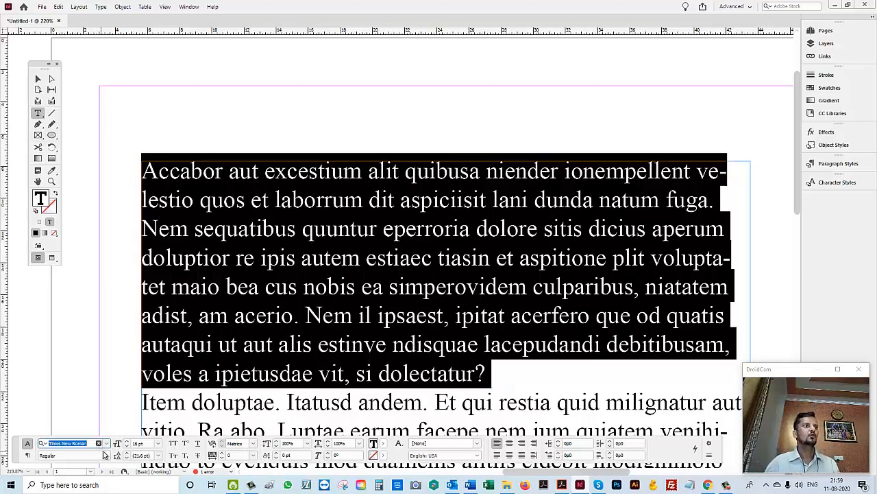
left_click(108, 443)
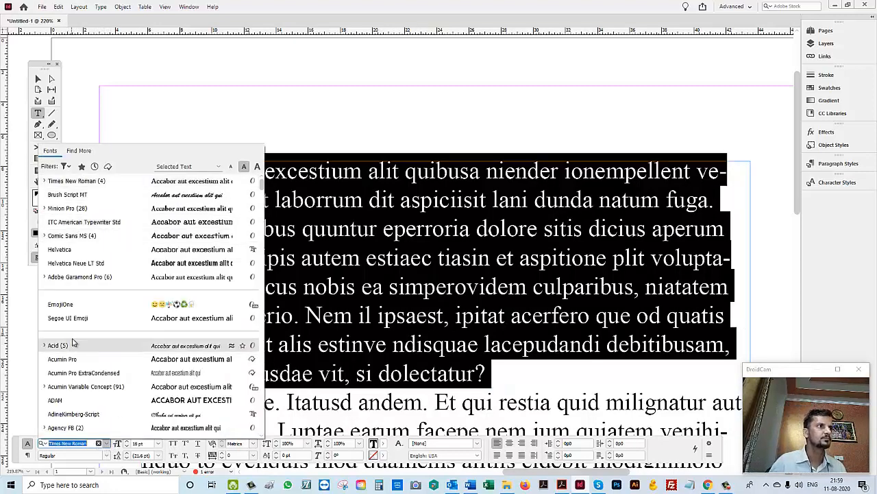
left_click(105, 458)
left_click(106, 456)
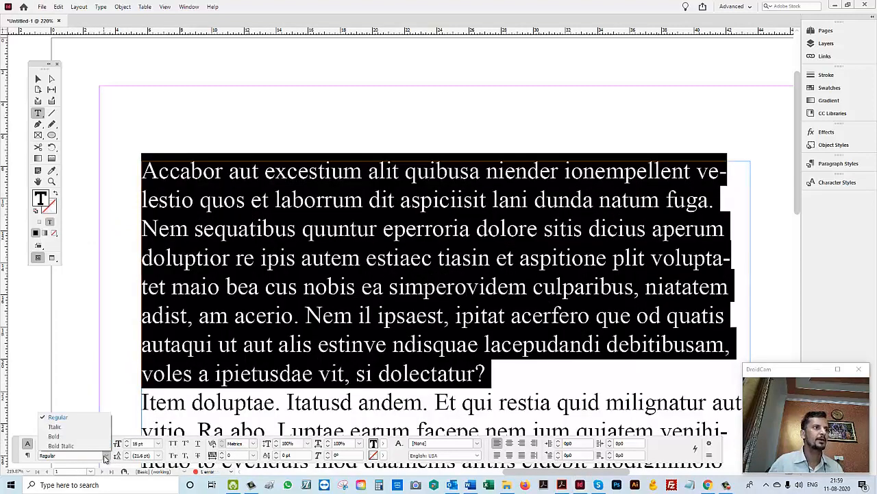
left_click(65, 427)
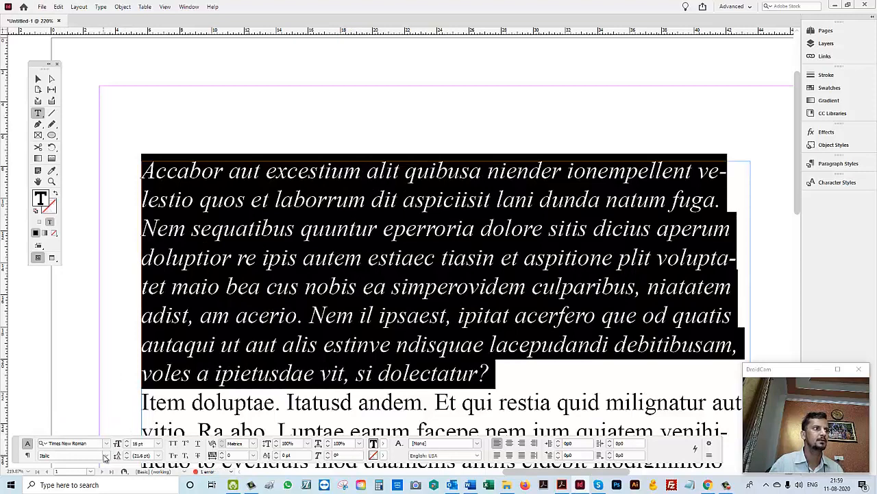
- Set the font style of the first paragraph to Bold
left_click(106, 456)
left_click(69, 431)
left_click(106, 455)
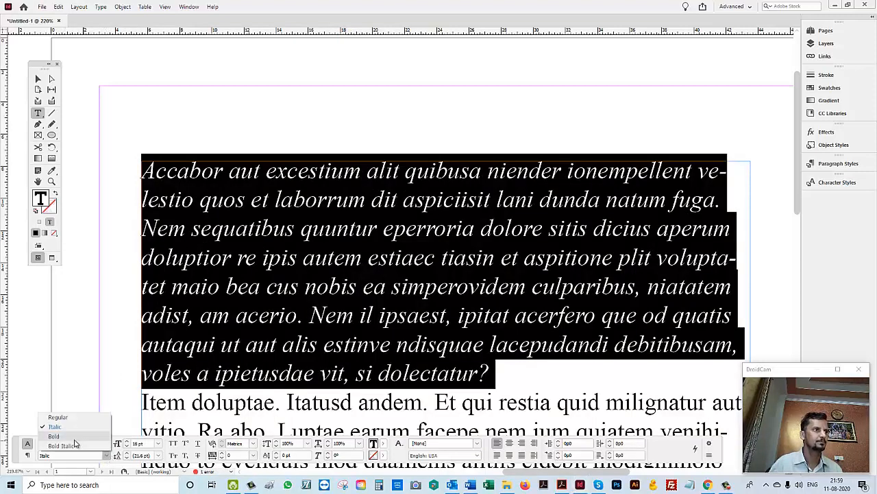
left_click(59, 436)
- Set the first paragraph's font size to 20 pt, keeping its leading automatic
left_click(144, 443)
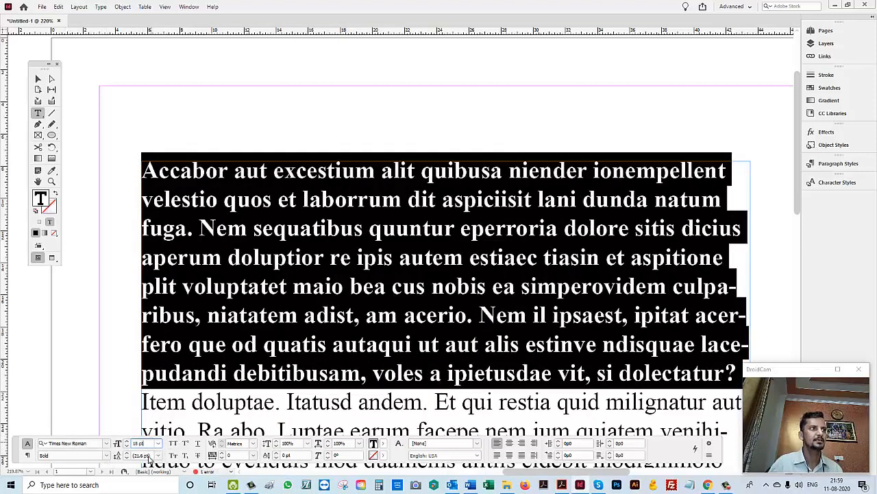
left_click(142, 455)
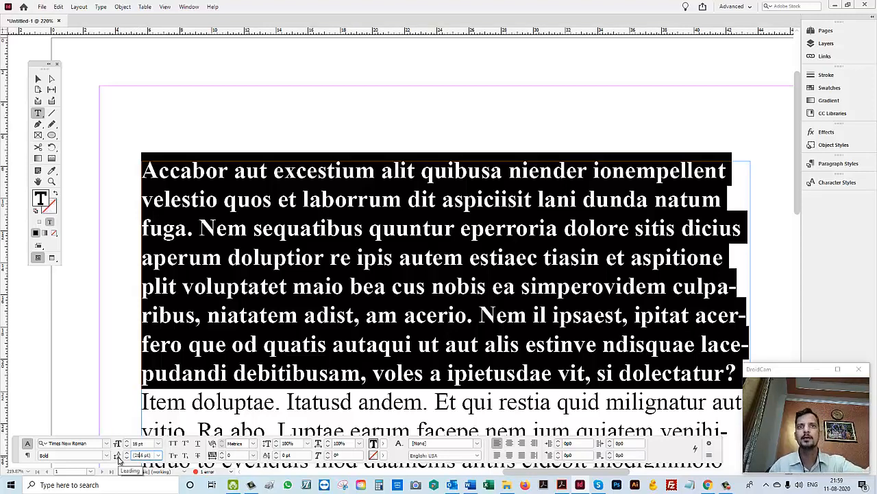
left_click_drag(344, 312, 338, 309)
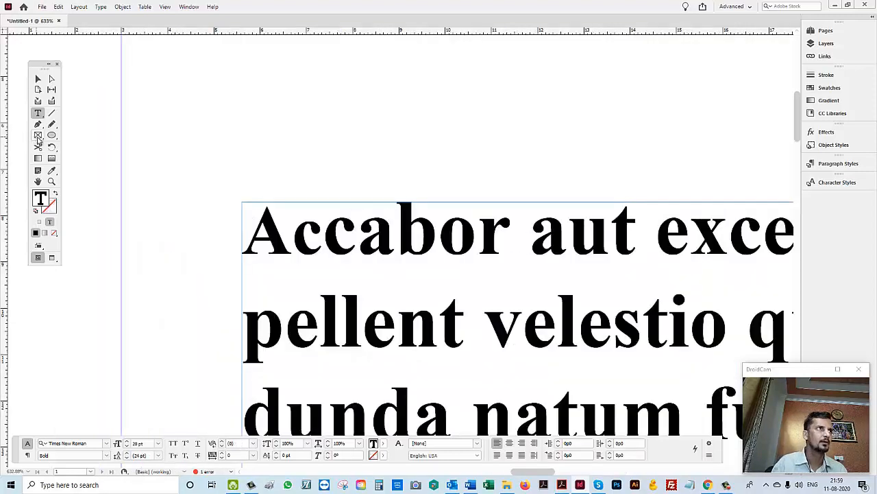
- Draw a rectangular placeholder frame about 2p4 wide and 2p0 high over the start of the first paragraph's second line
left_click(39, 137)
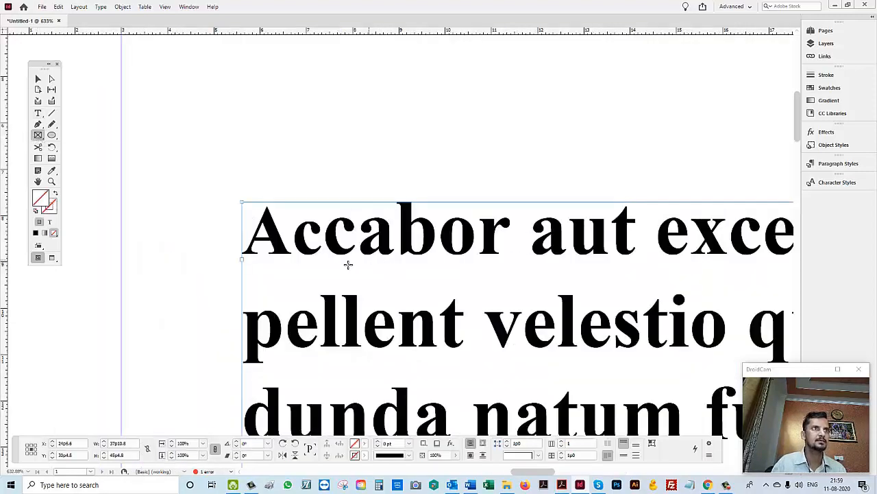
left_click_drag(278, 253, 387, 347)
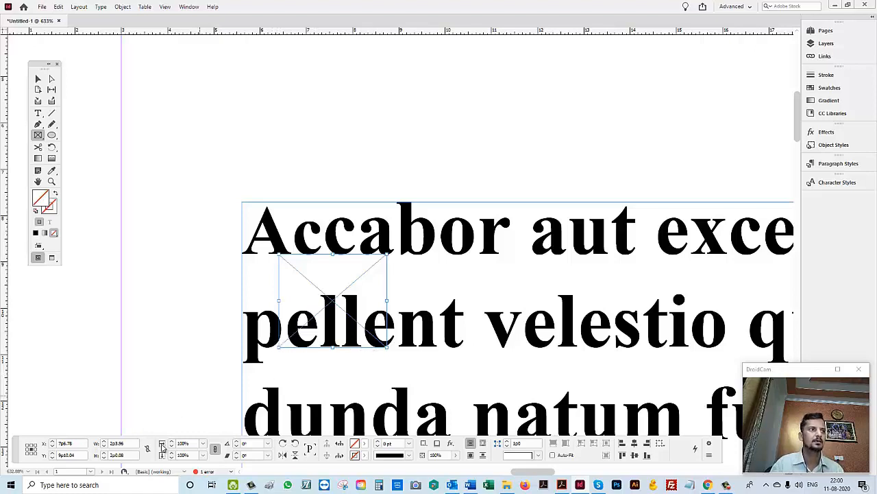
- Set the document's ruler units to points
left_click(95, 454)
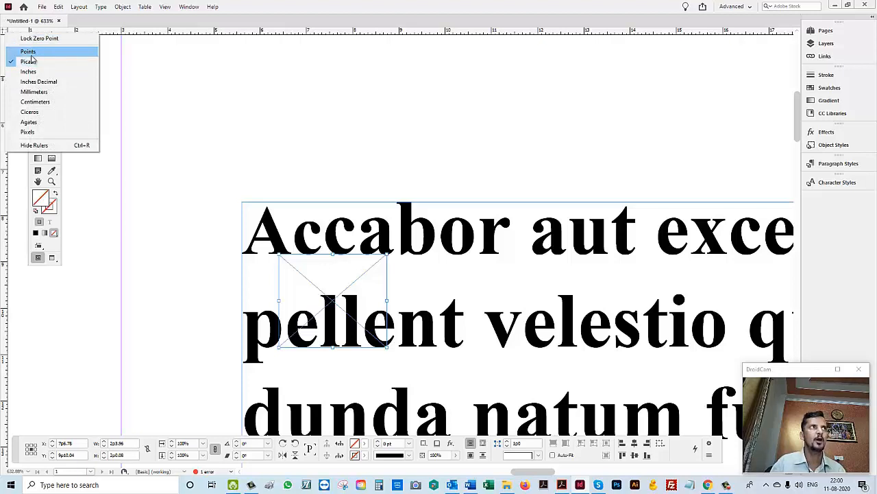
left_click(202, 121)
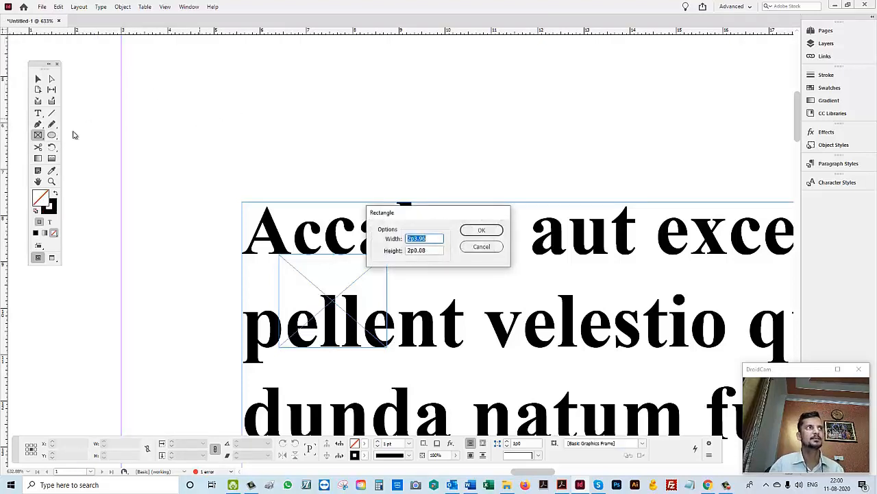
key("Escape")
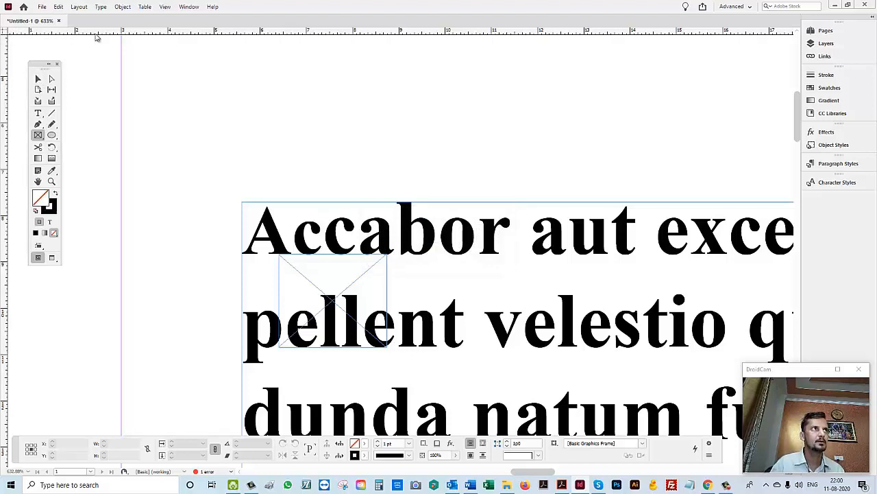
right_click(4, 33)
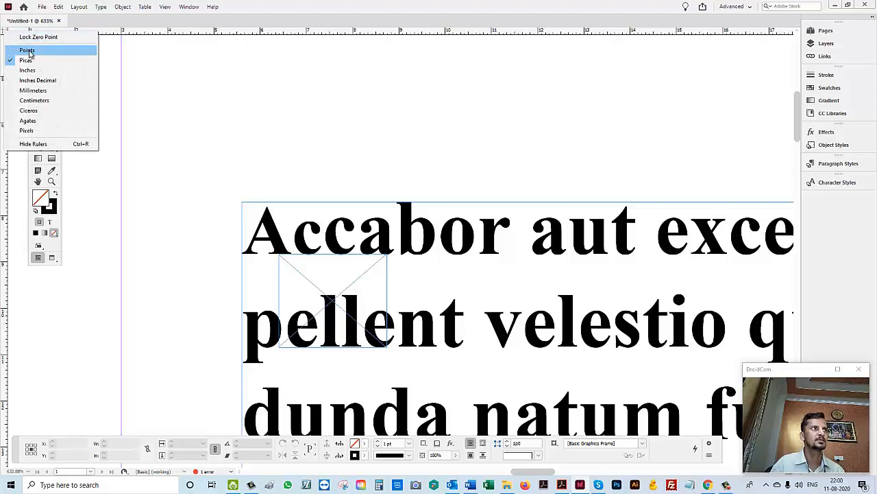
left_click(28, 51)
- Check the placeholder frame's width and height in points and move the frame slightly to the left
left_click_drag(412, 239, 418, 240)
left_click(39, 115)
left_click(377, 250)
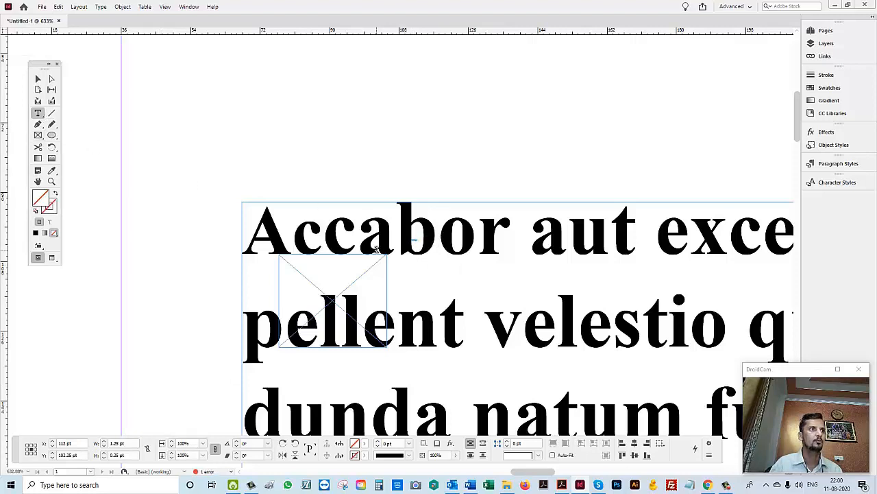
left_click(38, 79)
left_click(353, 314)
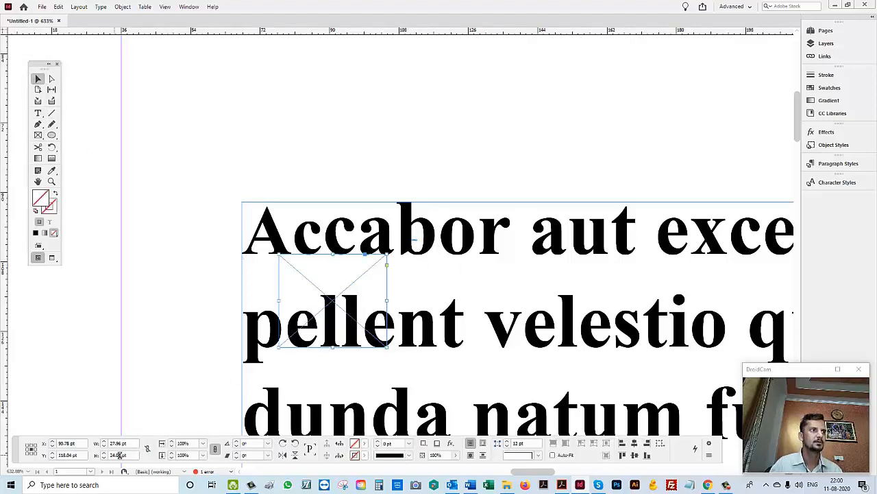
left_click(133, 442)
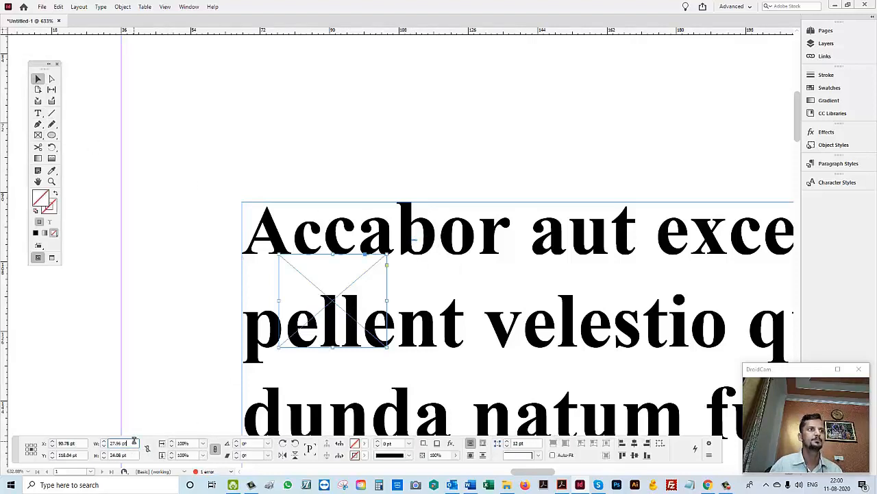
right_click(7, 35)
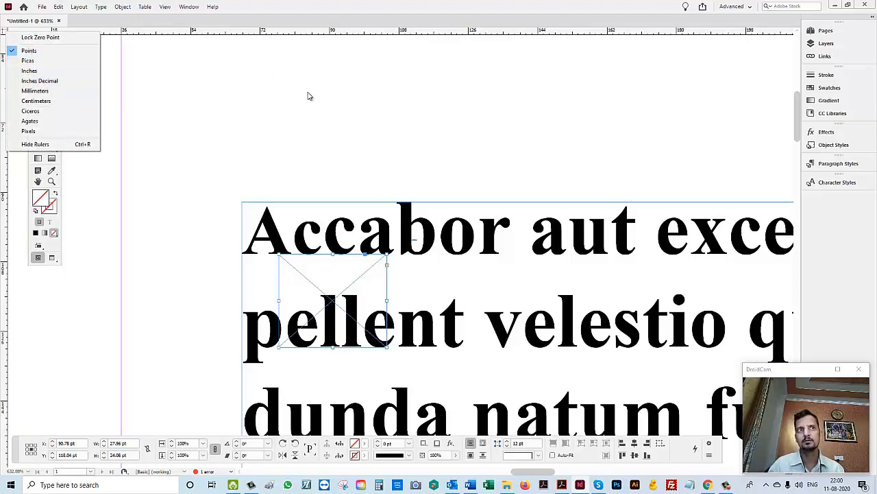
left_click(251, 148)
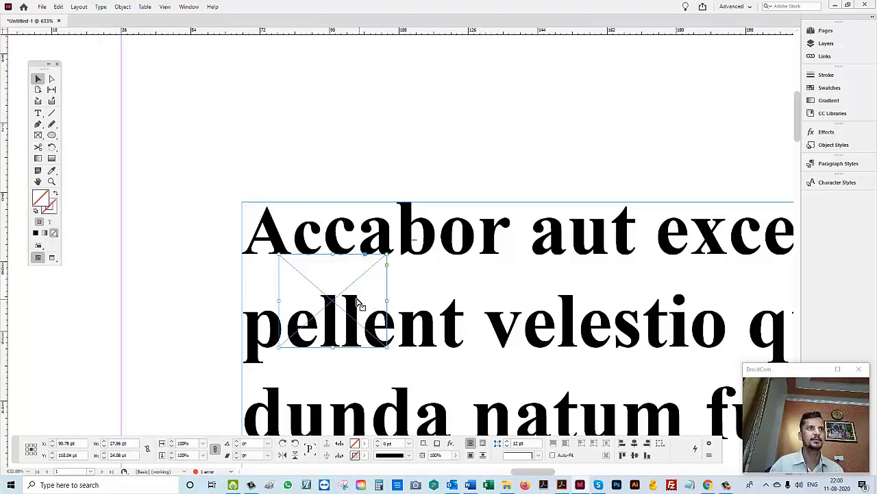
left_click_drag(356, 302, 353, 305)
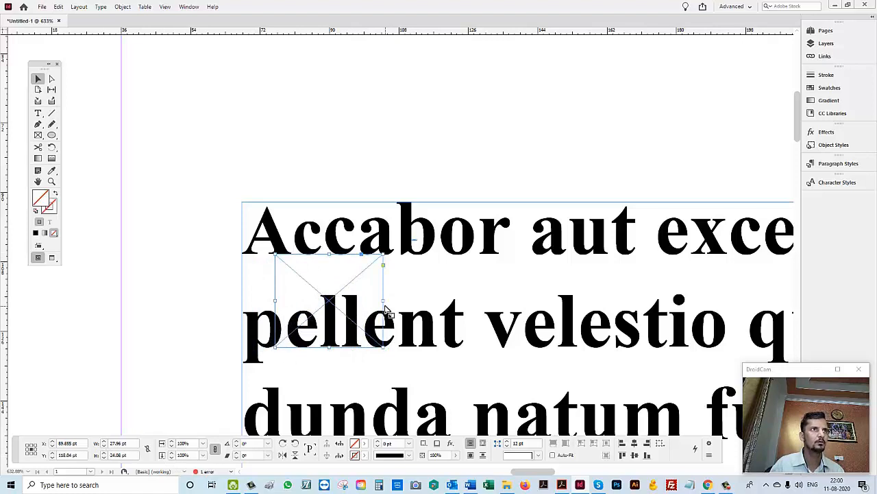
- Select all the text in the frame, and after that only a passage running from the first line into the second
double_click(523, 323)
key("ctrl+a")
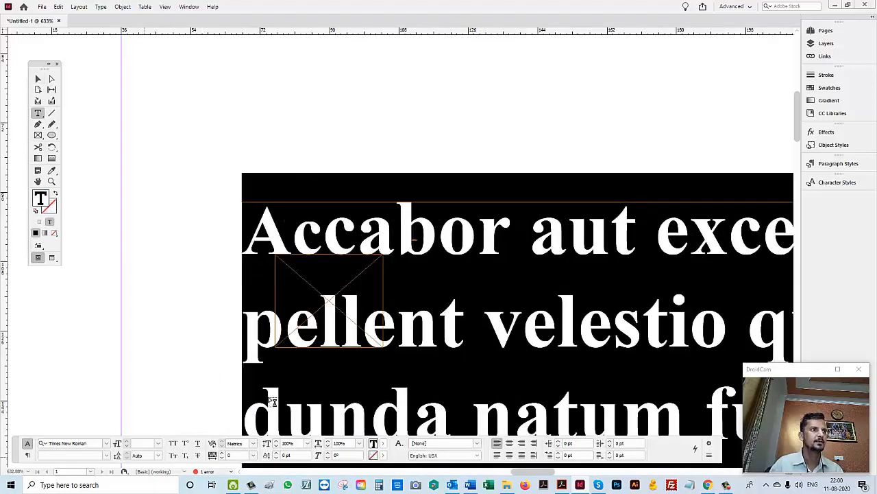
left_click(441, 312)
left_click_drag(480, 234, 523, 323)
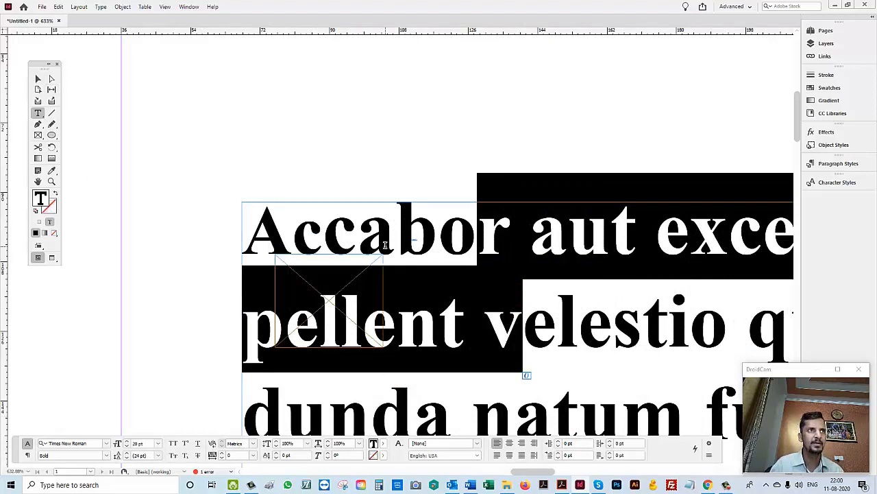
left_click(423, 340)
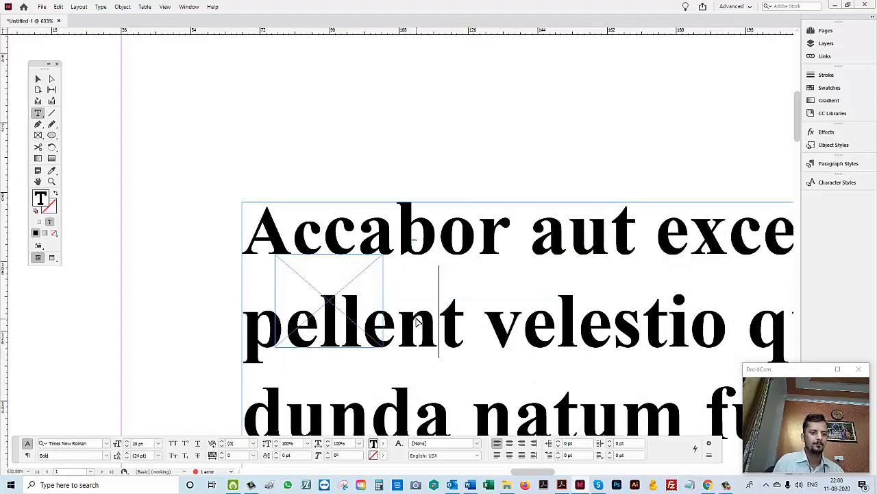
- Move the text frame together with the small placeholder frame down the page to leave empty space above them
key("ctrl+0")
left_click_drag(159, 65, 631, 212)
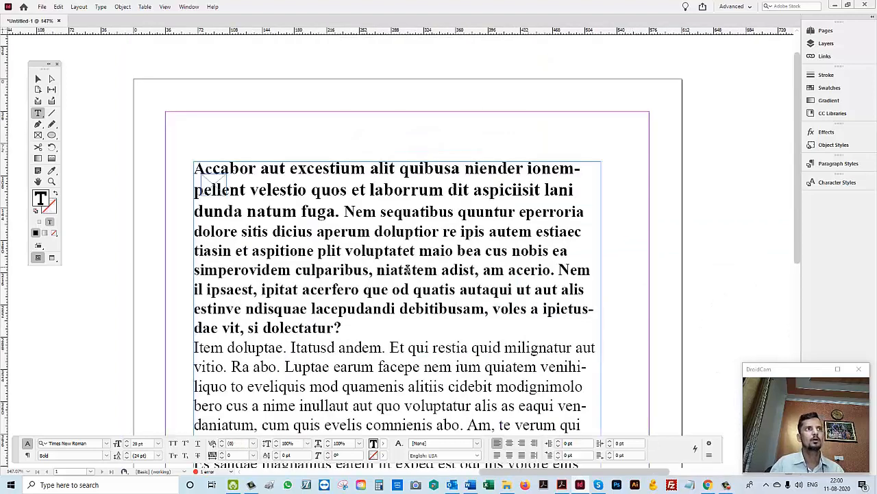
left_click(38, 79)
left_click_drag(280, 270, 275, 406)
left_click(188, 245)
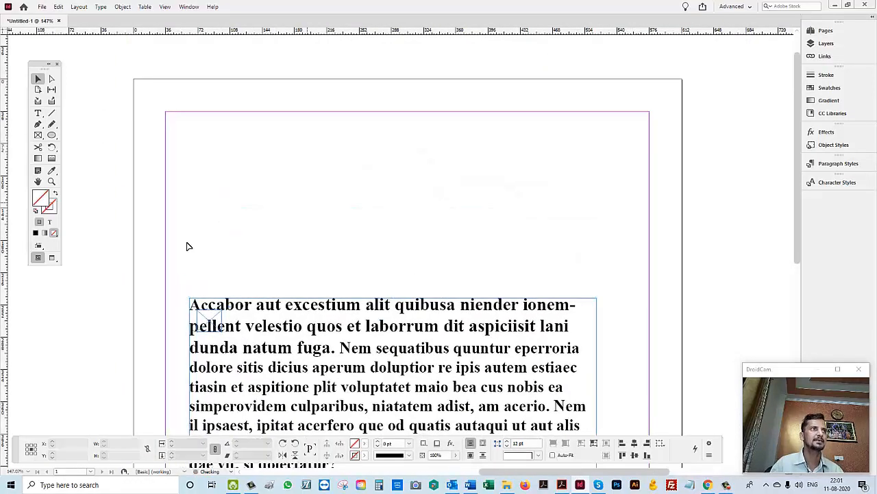
- Draw a horizontal line about 313 pt long above the text frame and move it 10 pt down
left_click(51, 113)
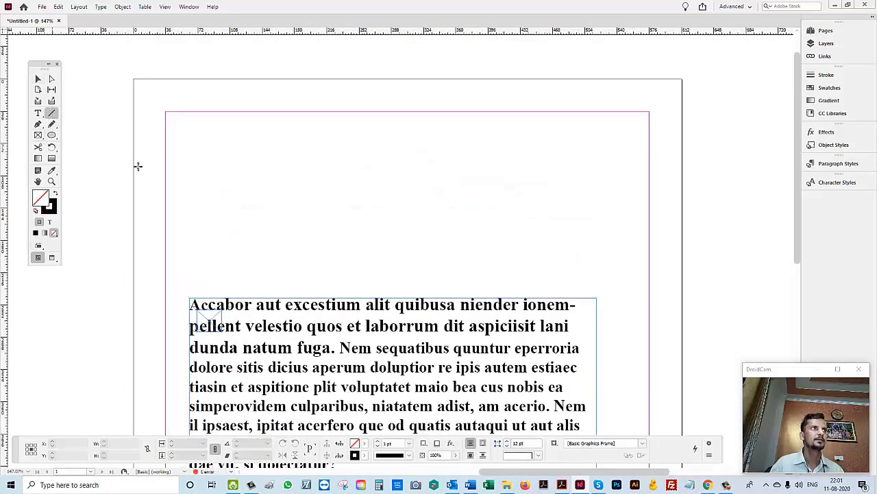
left_click_drag(546, 212, 266, 211)
key("v")
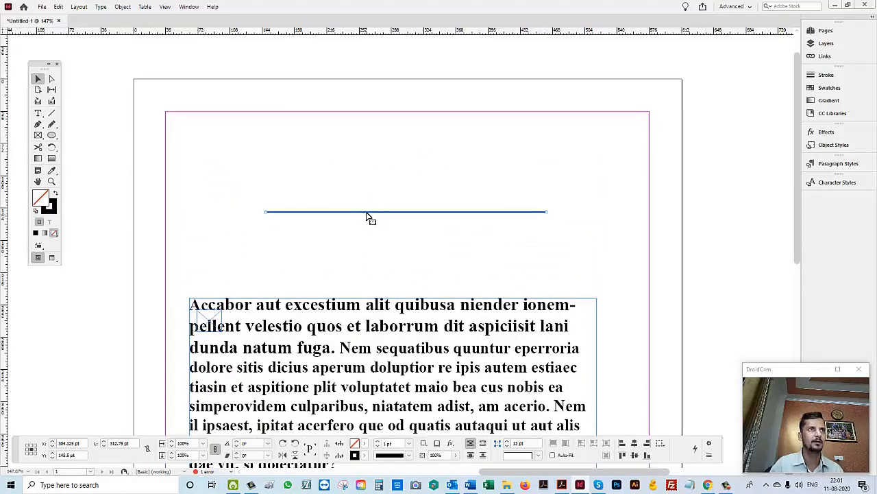
key("shift+Down")
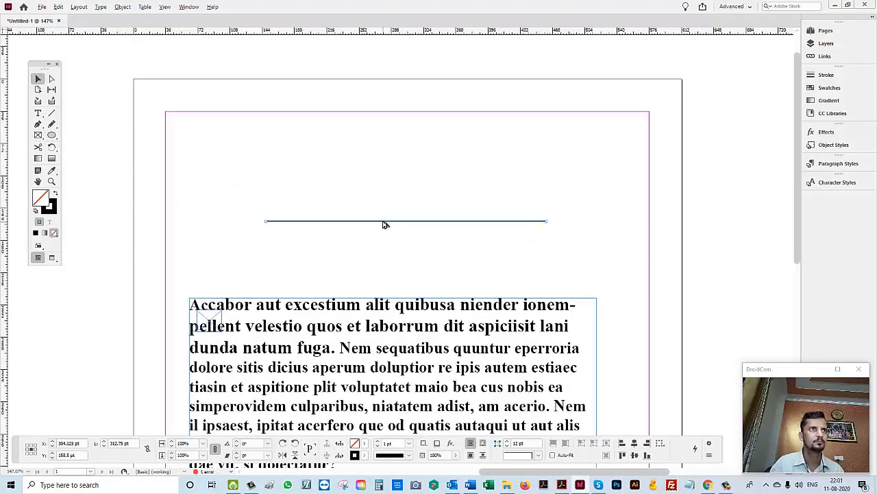
- Duplicate the line three times downward at intervals of about 7 pt to make four evenly spaced lines
left_click_drag(383, 222, 382, 229)
key("ctrl+alt+shift+d")
key("ctrl+alt+shift+d")
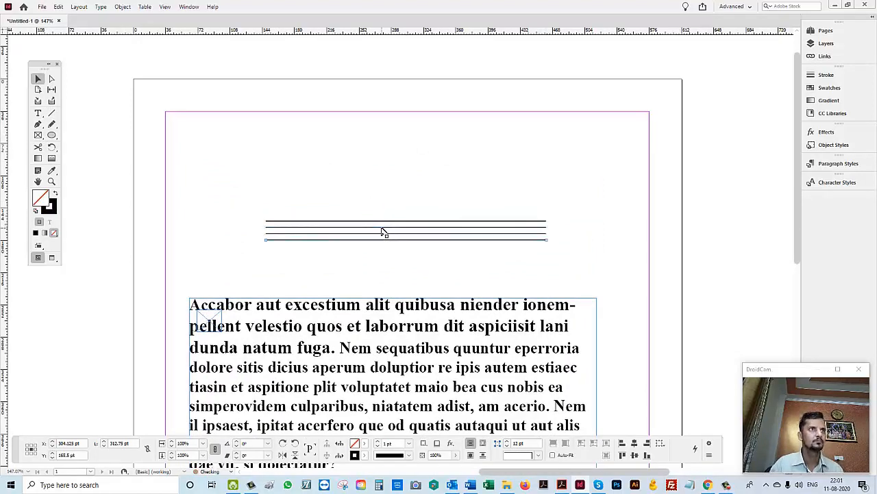
left_click(357, 272)
- Group the four lines and fit the group at the page's top margin, 540 pt wide between the side margins
left_click_drag(173, 178, 733, 311)
left_click_drag(298, 161, 364, 310)
left_click_drag(432, 276, 445, 279)
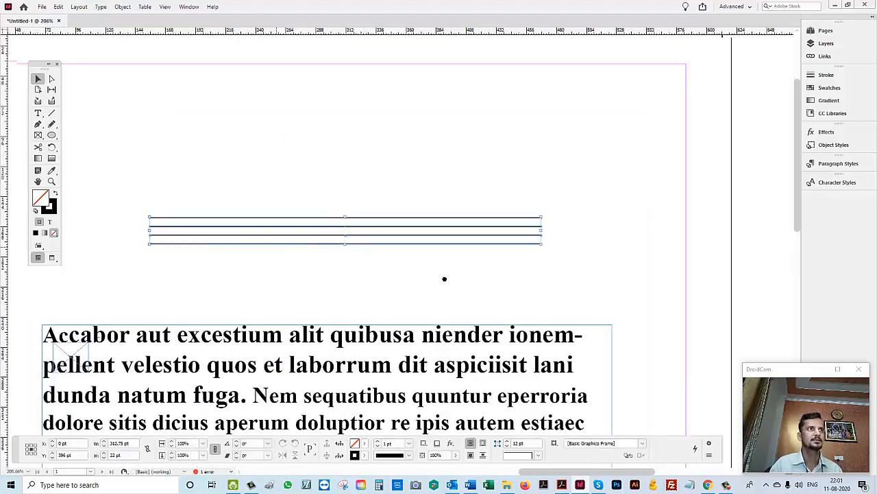
left_click_drag(400, 263, 256, 116)
left_click_drag(583, 121, 612, 193)
left_click_drag(347, 242, 654, 212)
- Duplicate the four-line group four times downward at equal intervals to make five ruled sets above the text
left_click_drag(551, 171, 554, 216)
key("ctrl+alt+shift+d")
key("ctrl+alt+shift+d")
key("ctrl+alt+shift+d")
left_click(509, 314)
left_click(509, 233, "ctrl+alt")
left_click(510, 235, "ctrl+alt")
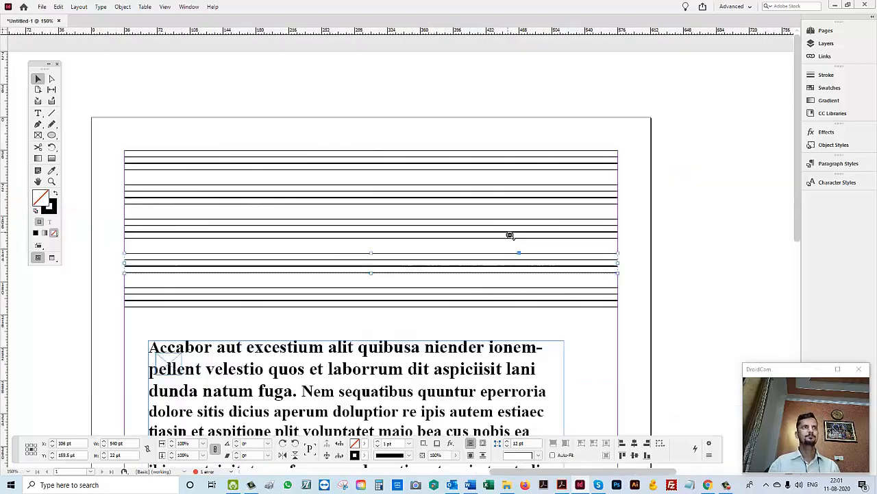
- Place a text frame about 20 pt wide and 33 pt high containing the letter A on the second set of lines
left_click_drag(104, 119, 310, 71)
left_click_drag(310, 72, 796, 318)
left_click_drag(96, 125, 296, 190)
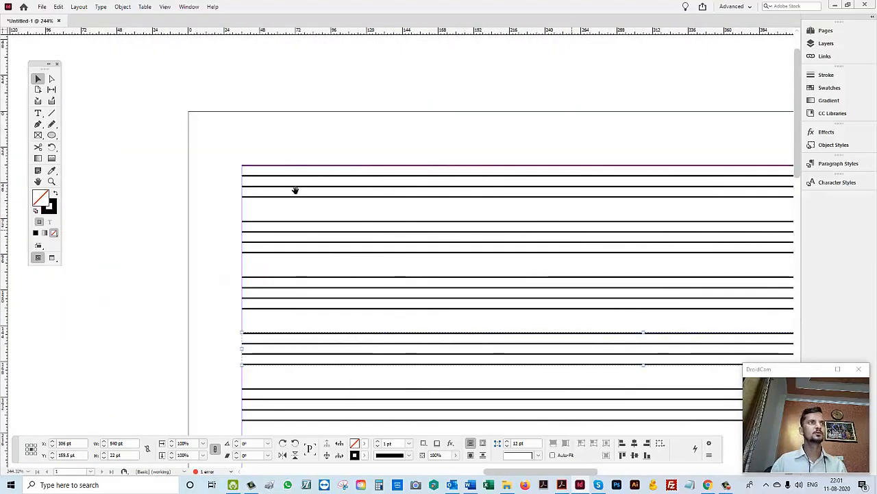
left_click_drag(192, 153, 422, 205)
scroll(250, 144, "up", 3)
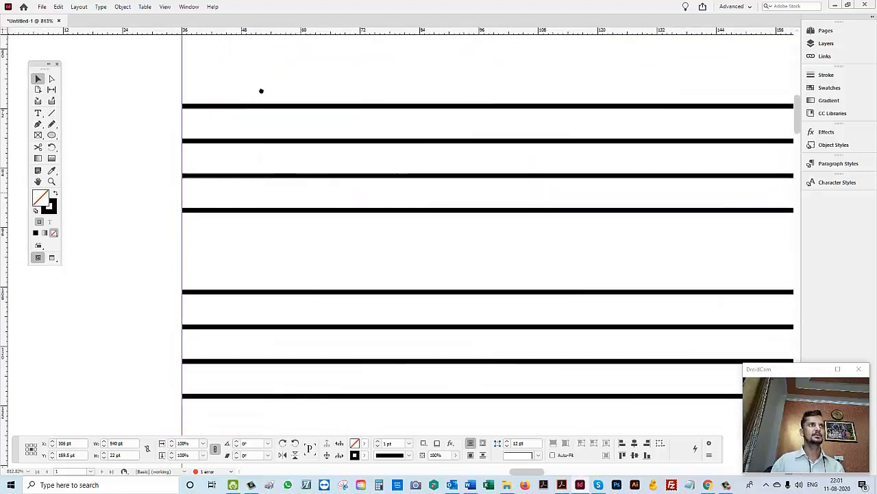
left_click_drag(261, 92, 261, 81)
left_click(249, 97)
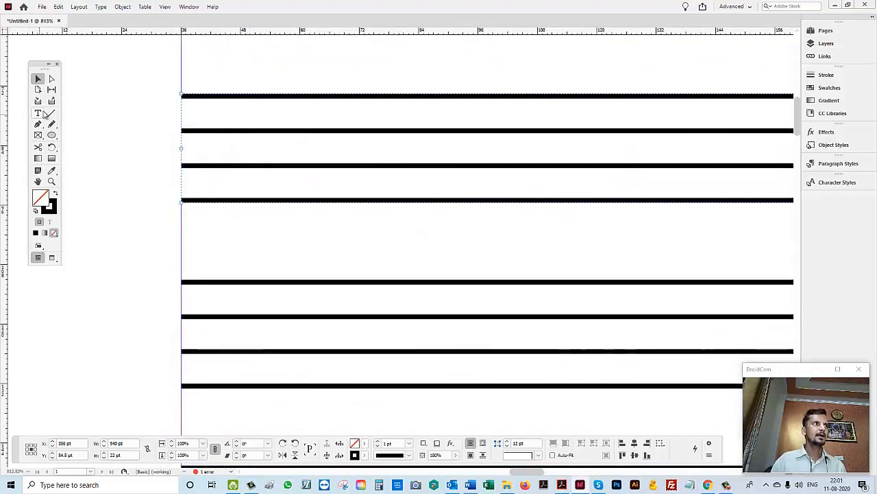
left_click(38, 113)
left_click_drag(120, 117, 216, 294)
type("A")
key("Escape")
left_click_drag(199, 202, 261, 184)
- Enlarge the letter A to span the set's first three lines and fit its frame to the content
key("ctrl+shift+period")
key("ctrl+shift+period")
key("ctrl+shift+period")
key("ctrl+shift+period")
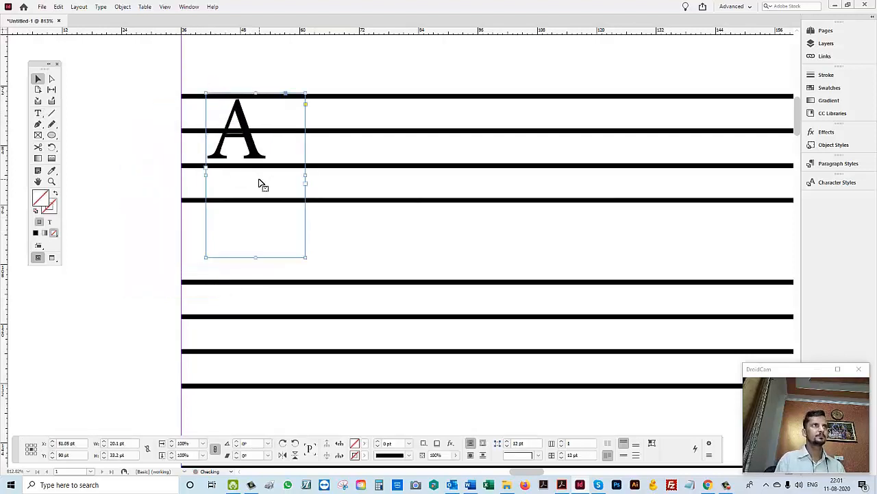
key("ctrl+alt+c")
- Copy the A's text frame just to its right and change the copied letter to b
left_click_drag(260, 144, 330, 129)
double_click(339, 142)
type("b")
key("Escape")
- Add two more copies of the letter frame along the same lines and change their letters to c and y
left_click_drag(330, 129, 504, 153)
double_click(420, 125)
type("c")
key("Escape")
double_click(509, 139)
type("y")
key("Escape")
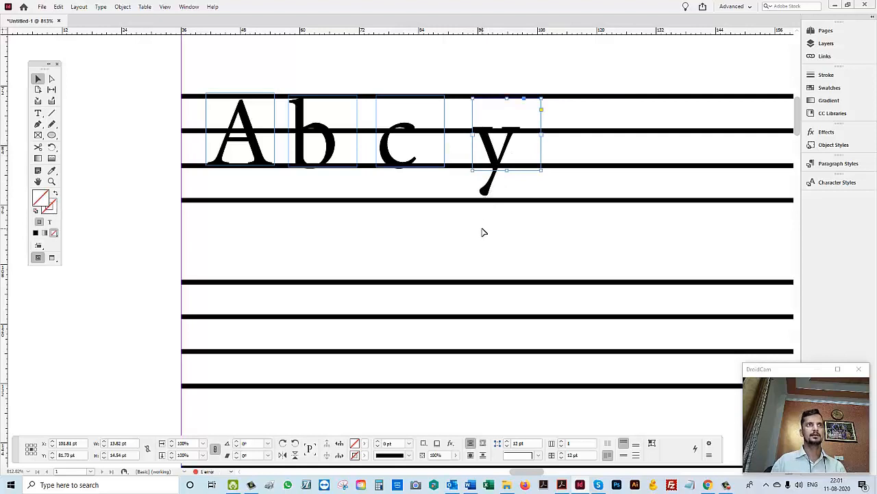
- Examine how the letters A, b, c and y sit on the second set of lines, selecting the line group and its paths
left_click(480, 238)
left_click_drag(176, 90, 544, 211)
left_click(157, 110)
left_click(190, 98)
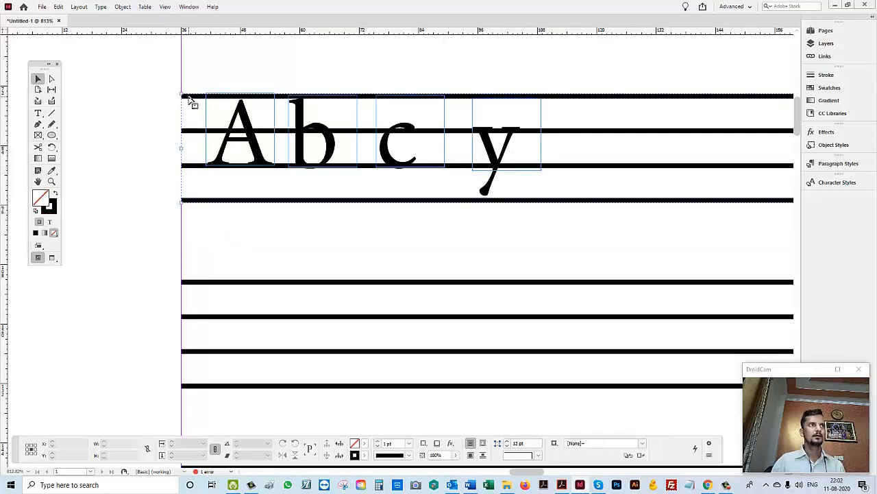
left_click(52, 79)
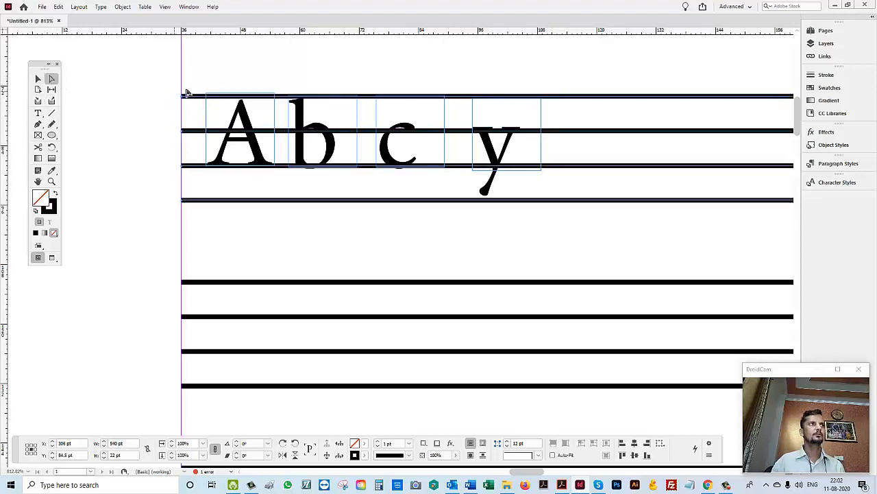
left_click(162, 109)
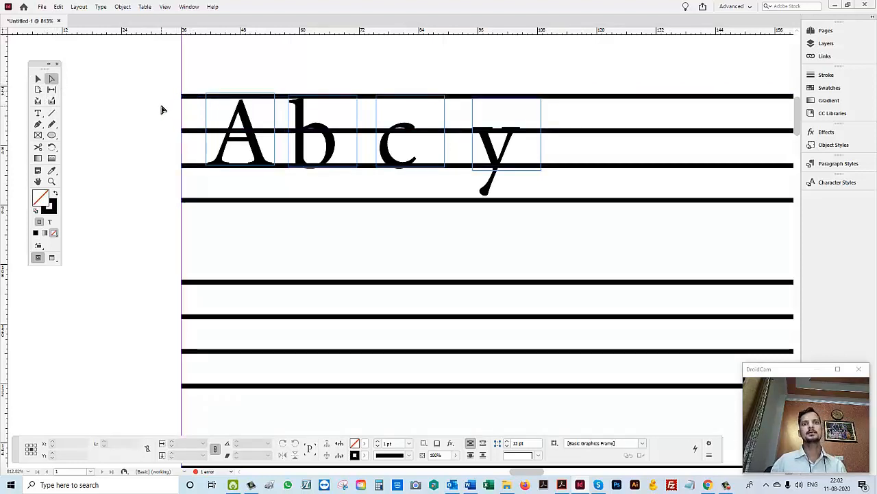
- Switch to the InDesign self study PDF in Acrobat and go to the Day 2 Typography page
key("alt+Tab")
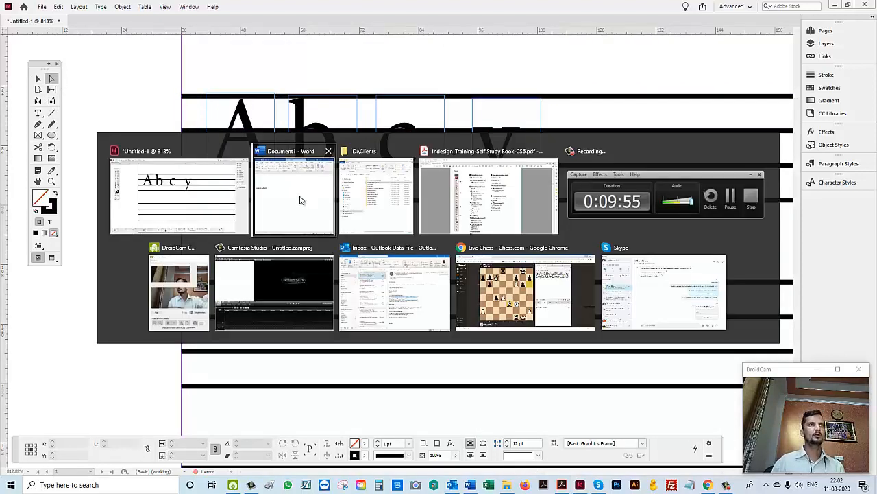
key("alt+Tab")
key("alt+Tab")
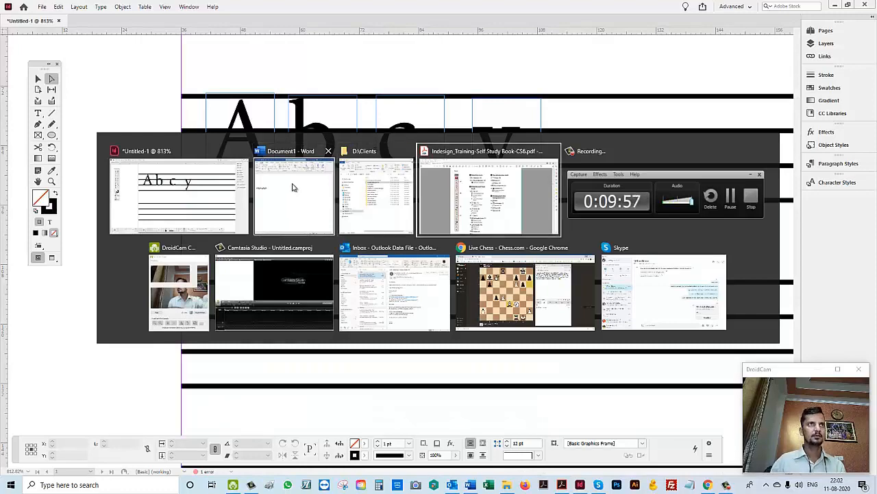
key("Home")
key("Right")
key("Right")
key("Right")
key("Right")
key("Right")
key("Right")
key("Right")
key("Right")
key("Right")
key("Right")
key("Right")
key("Right")
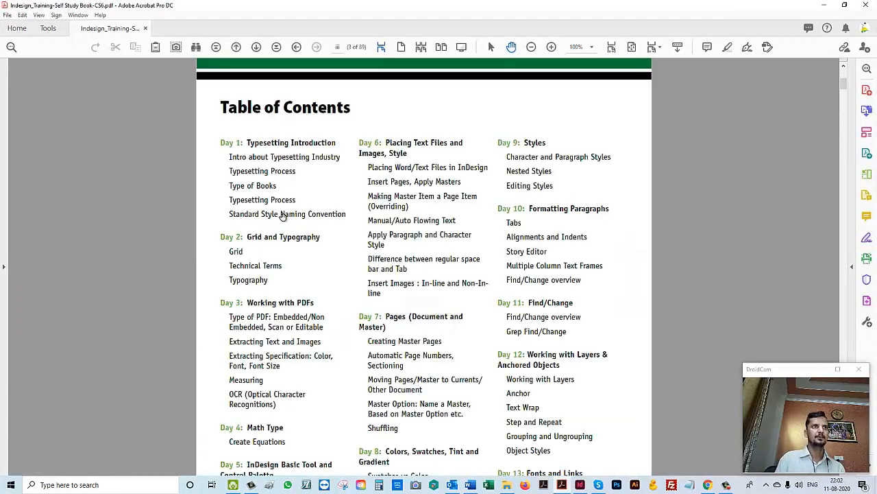
key("Right")
key("Left")
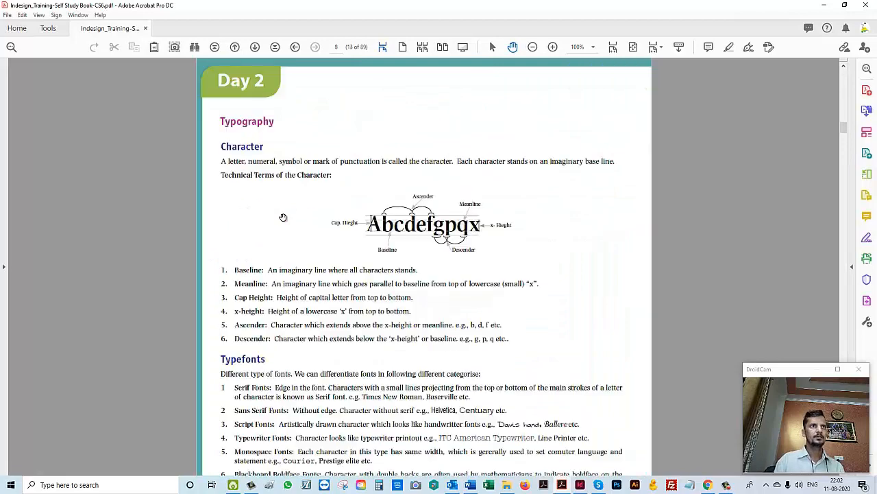
- Enlarge the page around the character terms diagram and place the PDF window beside the InDesign document
left_click_drag(473, 138, 471, 157)
key("ctrl+2")
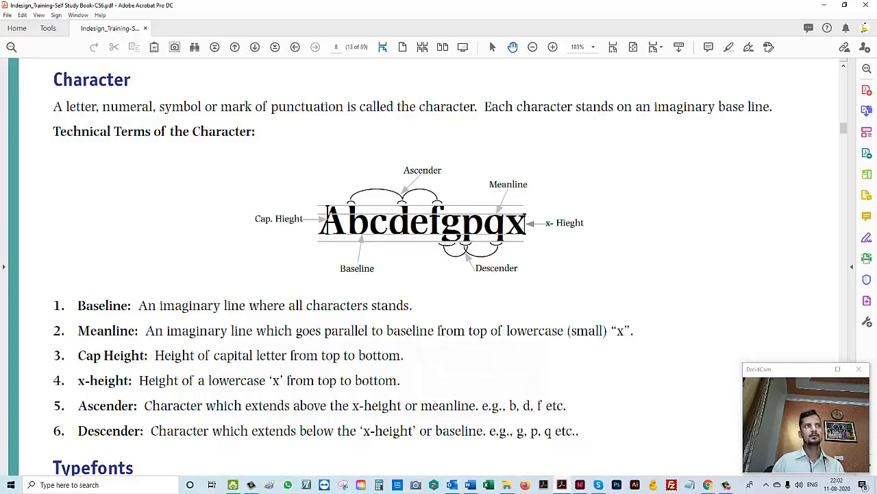
double_click(671, 4)
left_click_drag(534, 19, 715, 5)
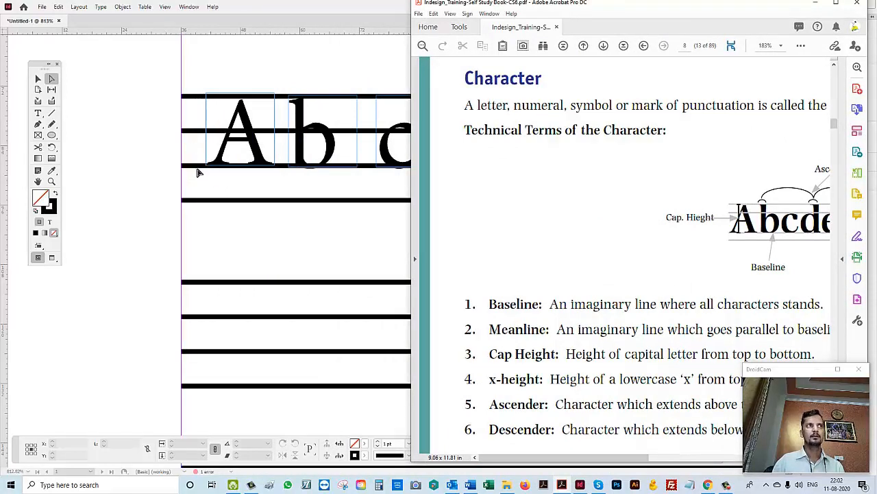
- Return to the InDesign document and bring the Accabor paragraph into view, selecting the empty frame over its first lines
left_click(102, 223)
left_click(243, 262, "ctrl+alt")
left_click(246, 264, "ctrl+alt")
left_click_drag(480, 349, 248, 244)
left_click_drag(310, 425, 251, 231)
left_click(330, 190)
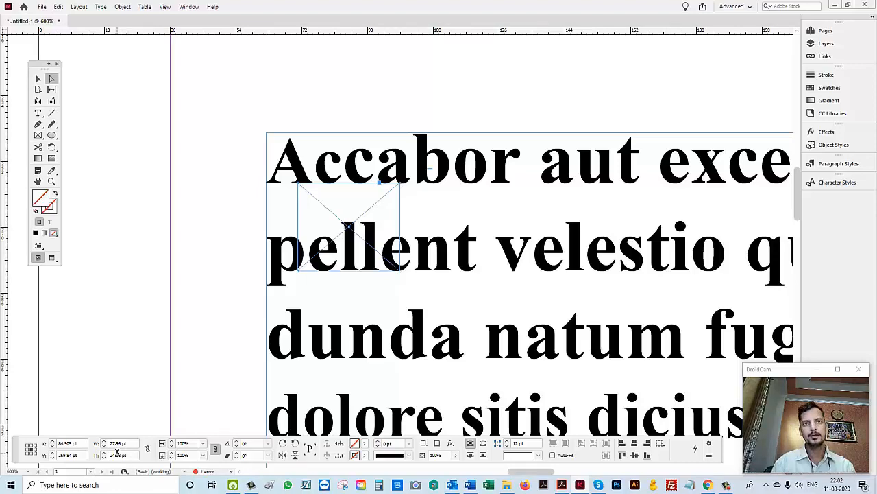
key("v")
left_click(198, 290)
left_click(349, 232)
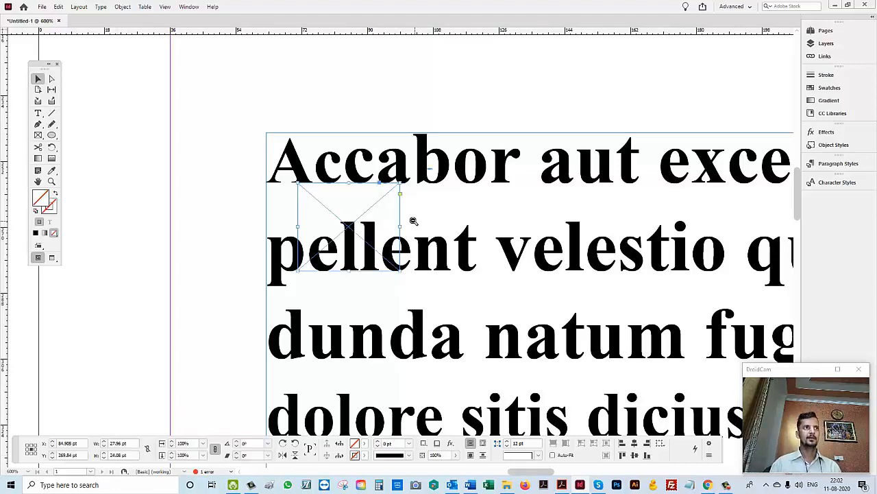
left_click(413, 220, "ctrl+alt")
left_click(413, 220, "ctrl+alt")
left_click_drag(459, 231, 329, 140)
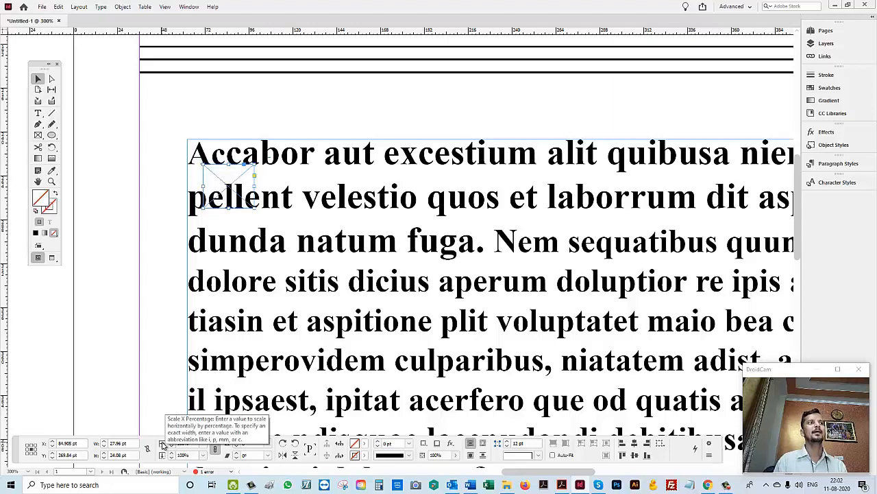
- Select the letter r in Accabor with the Type tool and raise its vertical scale to 270%
left_click(38, 112)
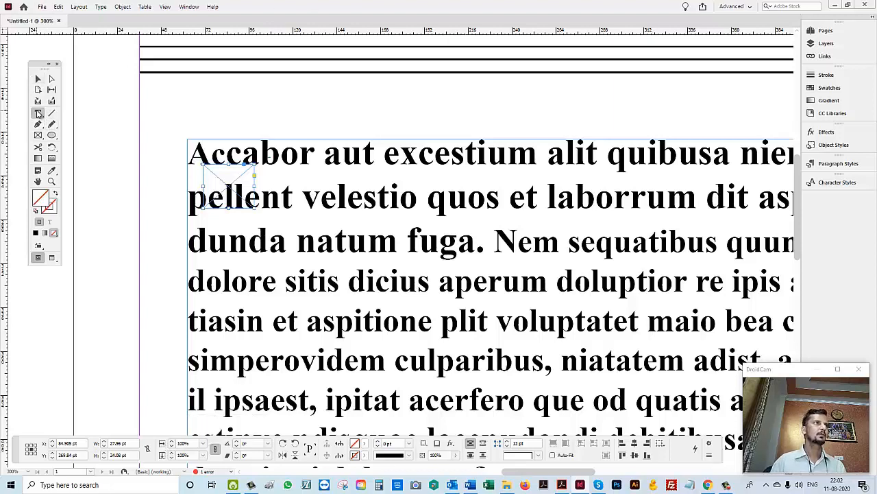
double_click(302, 157)
left_click_drag(300, 157, 316, 159)
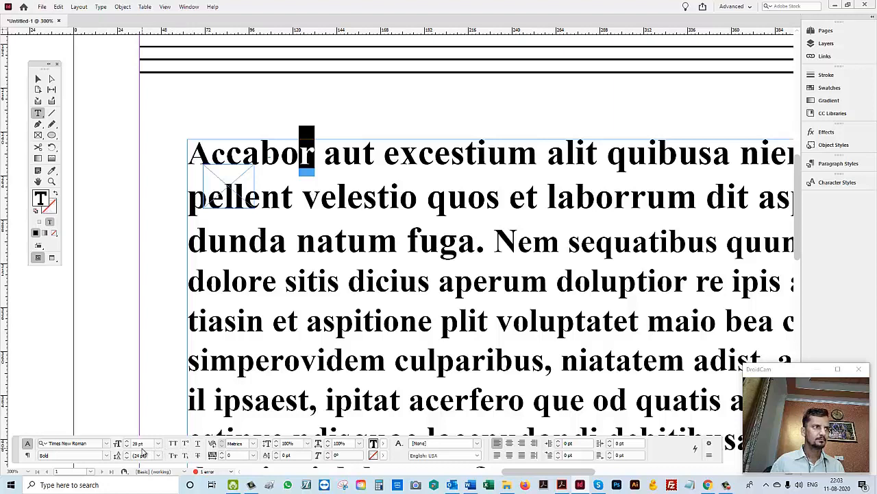
left_click(294, 444)
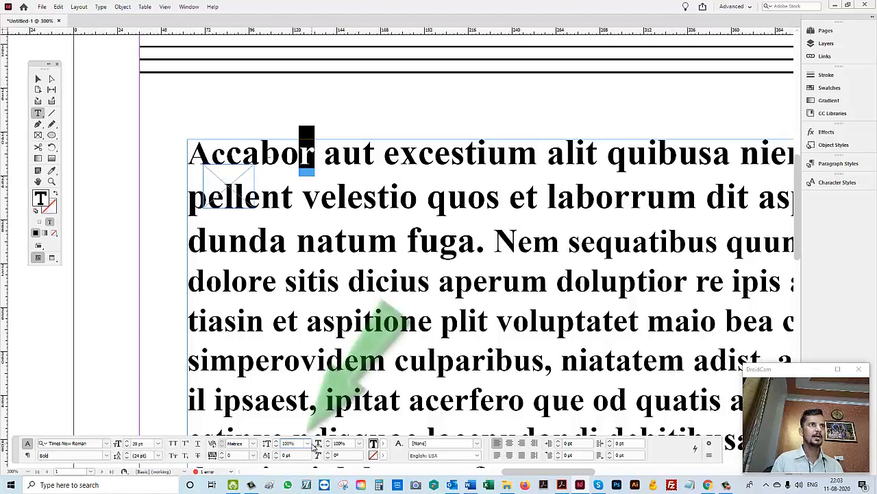
key("shift+Up")
key("shift+Up")
key("shift+Up")
key("shift+Up")
key("shift+Up")
key("shift+Up")
key("shift+Up")
key("shift+Up")
key("shift+Up")
key("shift+Up")
key("shift+Up")
key("shift+Up")
key("shift+Up")
key("shift+Up")
key("shift+Up")
key("shift+Up")
key("shift+Up")
key("shift+Up")
key("shift+Up")
key("shift+Up")
key("shift+Up")
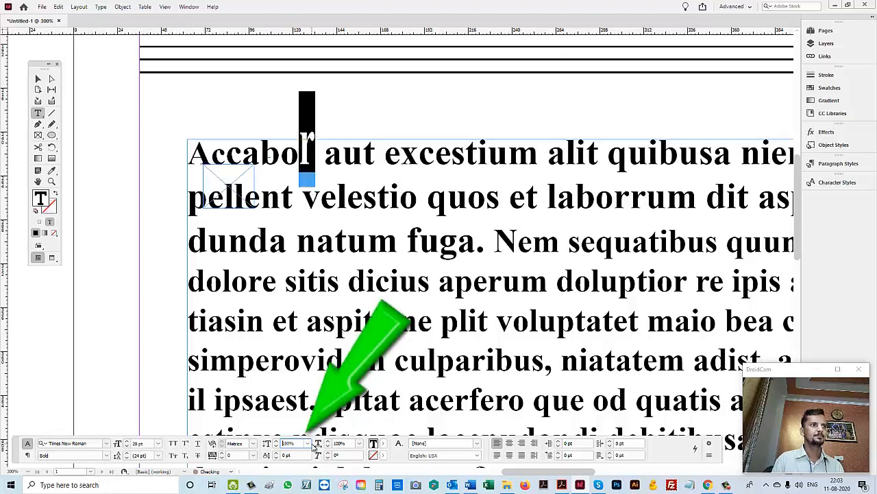
key("shift+Up")
key("shift+Up")
key("shift+Up")
key("shift+Up")
key("shift+Up")
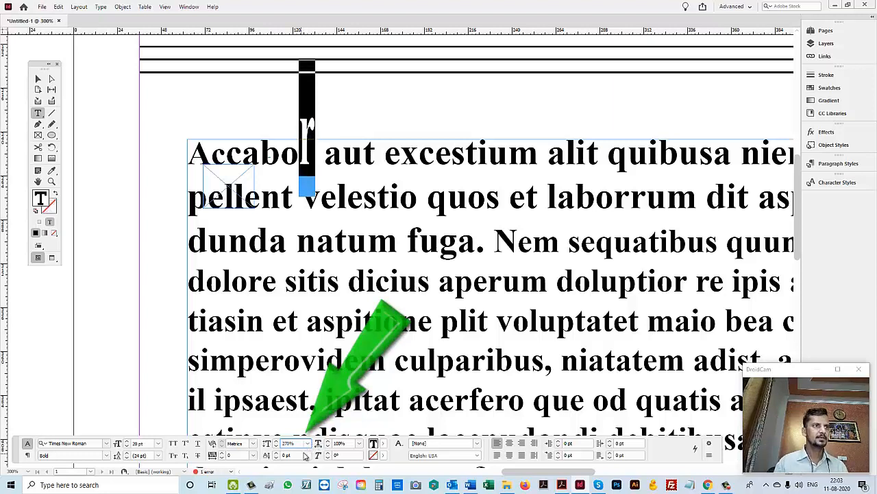
- Increase the horizontal scale of the r in Accabor to widen the letter
left_click(343, 444)
key("shift+Up")
key("shift+Up")
key("shift+Up")
key("shift+Up")
key("shift+Up")
key("shift+Up")
key("shift+Up")
key("shift+Up")
key("shift+Up")
key("shift+Up")
key("shift+Up")
key("shift+Up")
key("shift+Up")
key("shift+Up")
key("shift+Up")
key("shift+Up")
key("shift+Up")
key("shift+Up")
key("shift+Up")
key("shift+Up")
key("shift+Up")
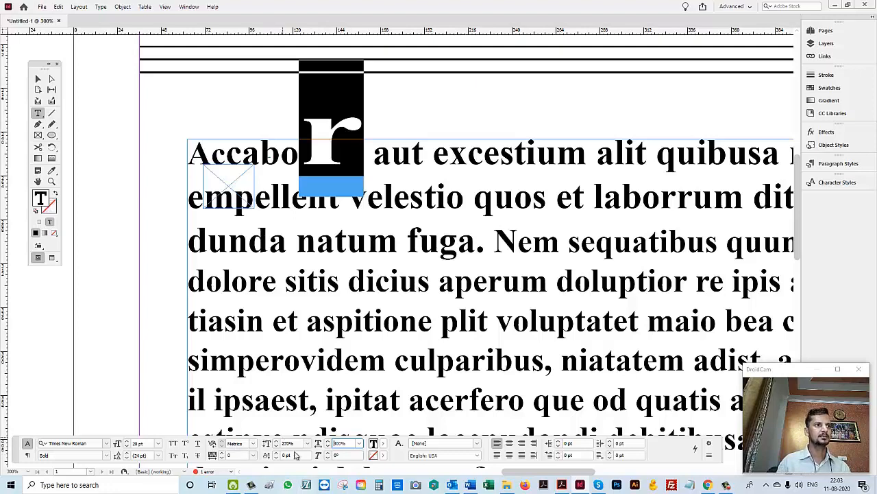
- Select all the text in the frame and set its font style to Regular
key("ctrl+a")
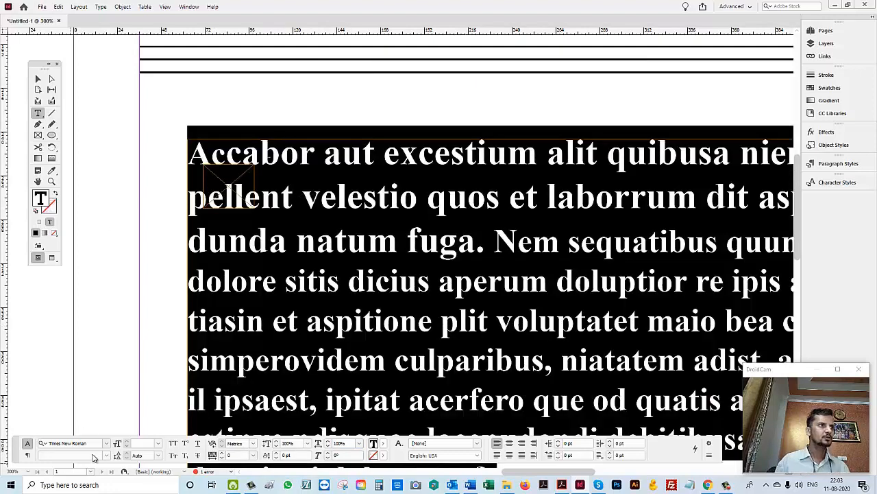
left_click(81, 454)
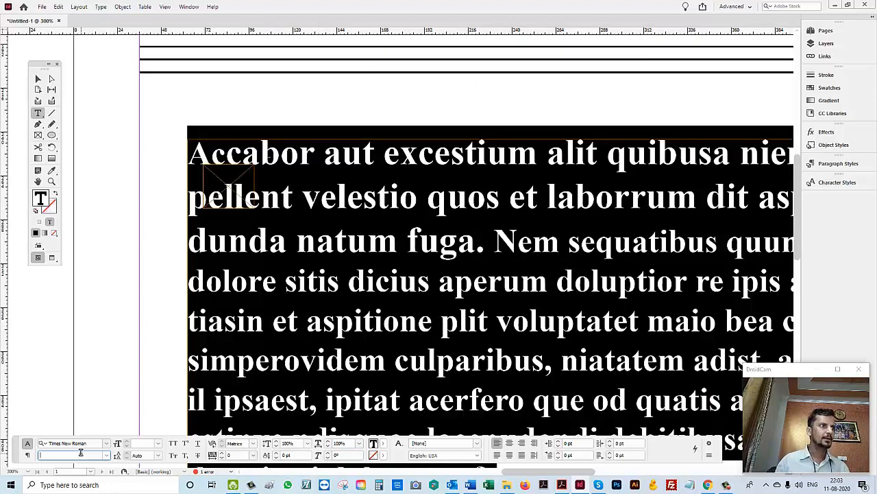
key("Return")
left_click(320, 240)
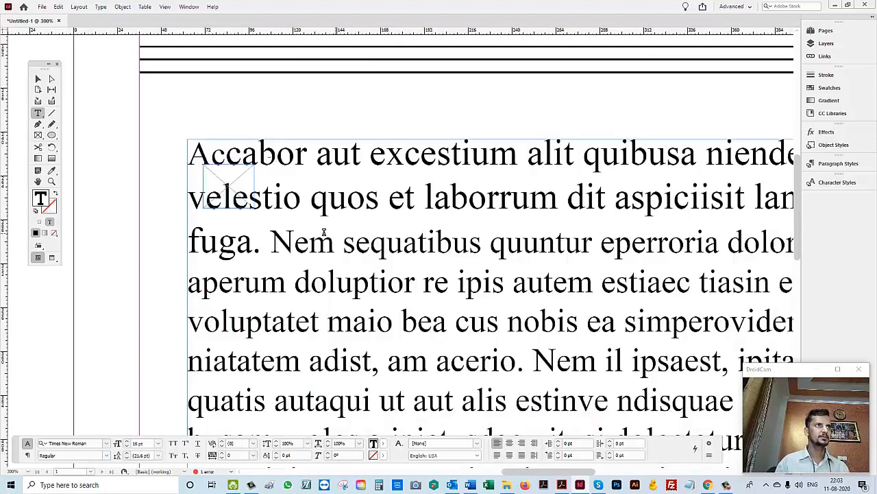
- Select the word aut in the first line and switch All Caps on and off again
double_click(302, 242)
left_click(39, 79)
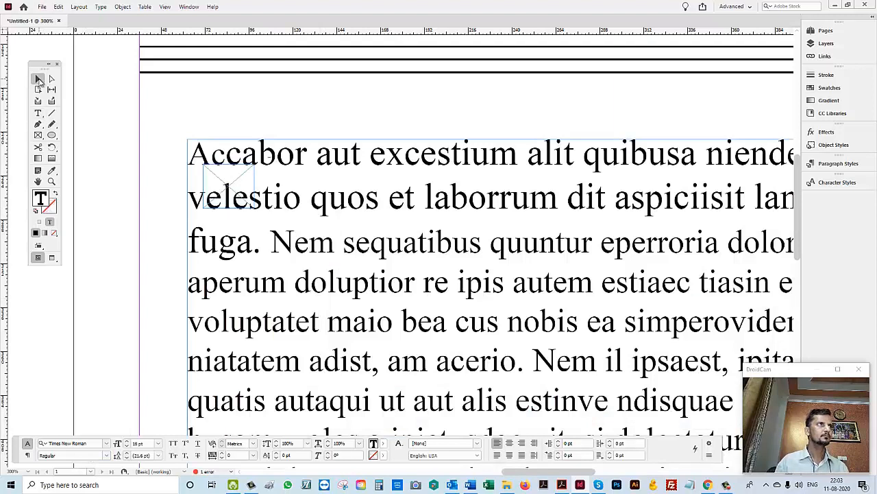
double_click(331, 174)
left_click_drag(294, 238, 364, 212)
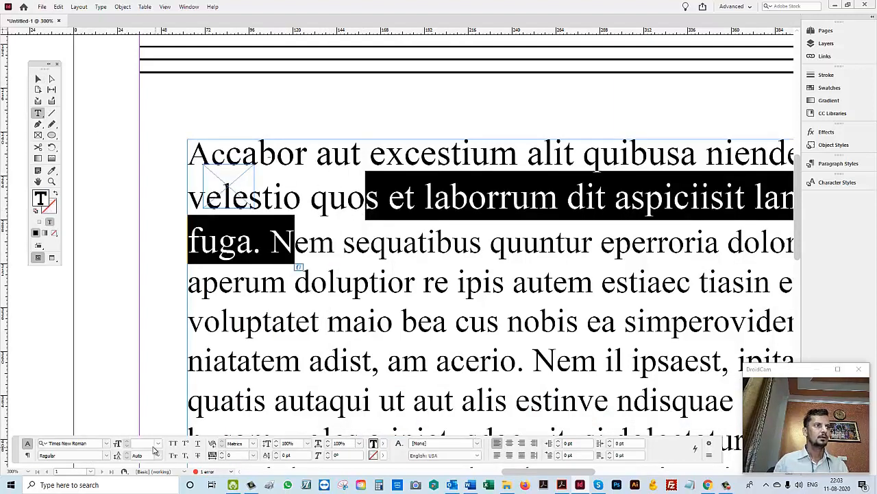
left_click_drag(294, 155, 324, 188)
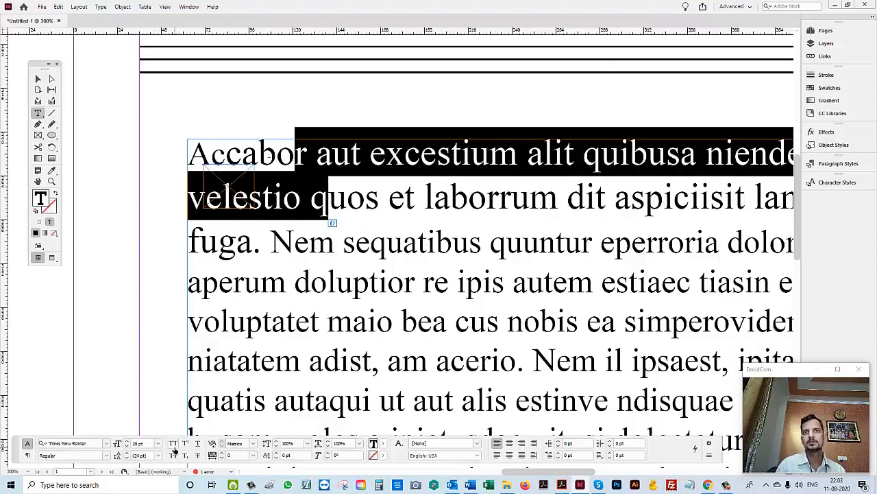
left_click(308, 190)
left_click_drag(316, 157, 369, 156)
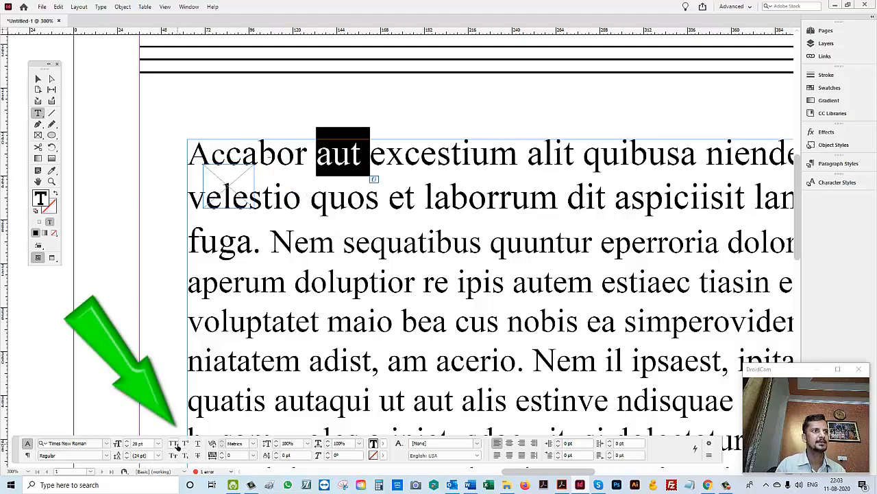
left_click(174, 443)
left_click(174, 443)
- Insert a 2 after the a of aut and try it as superscript
left_click(351, 156)
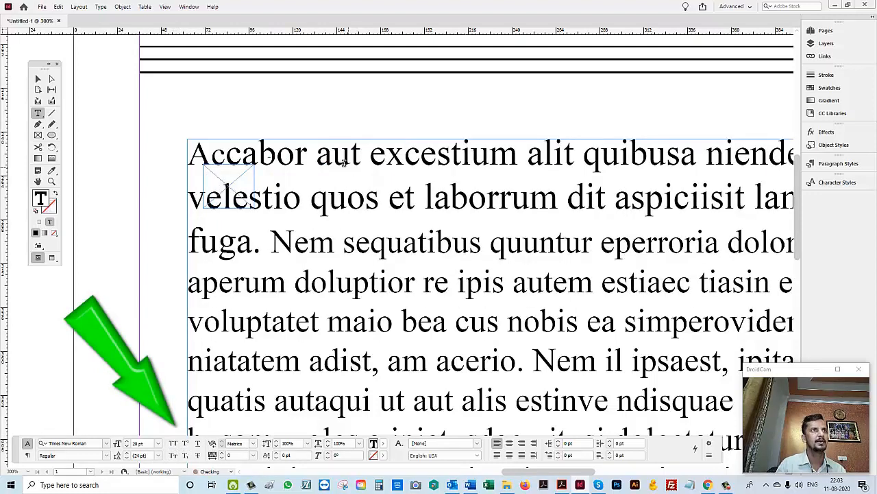
left_click_drag(351, 156, 333, 156)
left_click(333, 164)
type("2")
key("shift+Left")
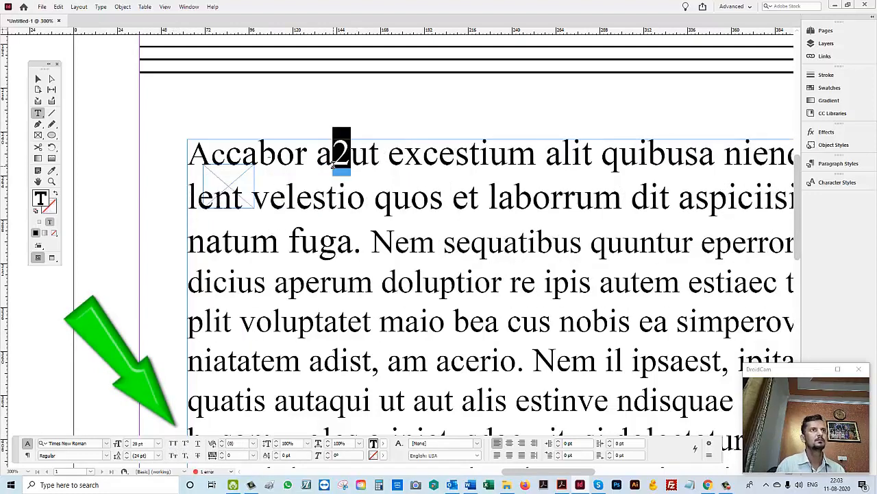
left_click(185, 443)
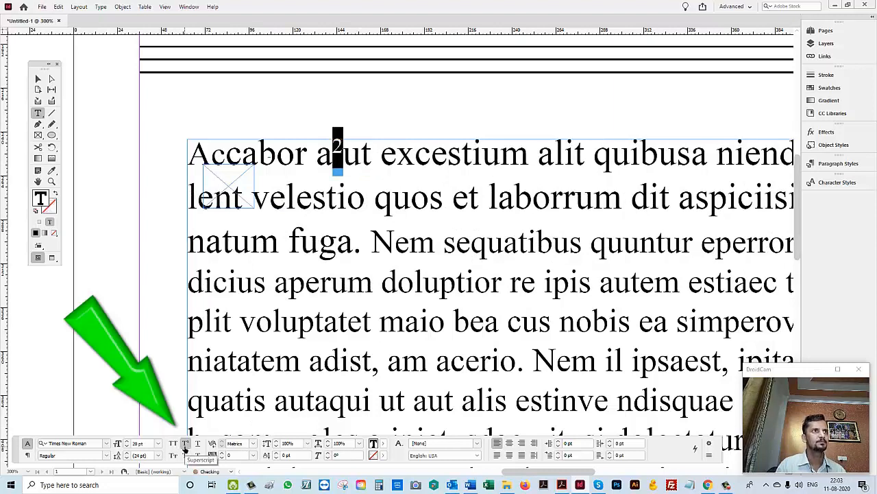
left_click(185, 443)
- Set the inserted 2 as subscript and apply strikethrough to the letters ut after it
left_click(186, 456)
left_click(186, 456)
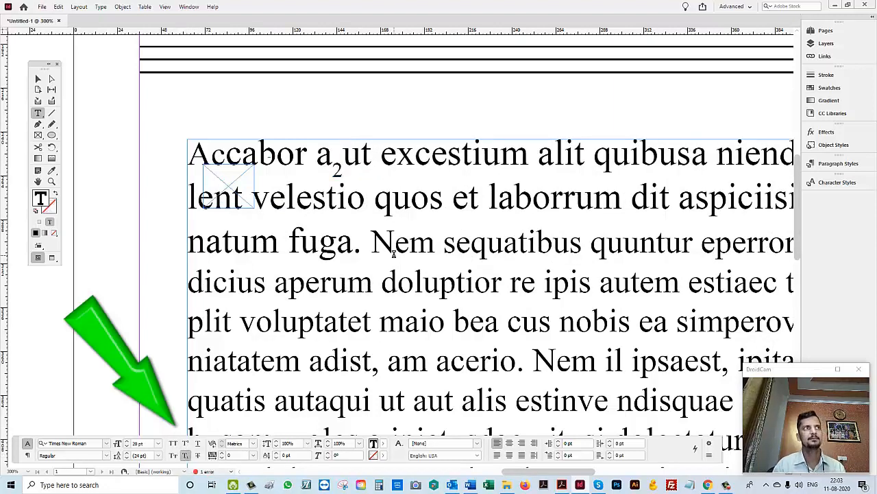
left_click(186, 456)
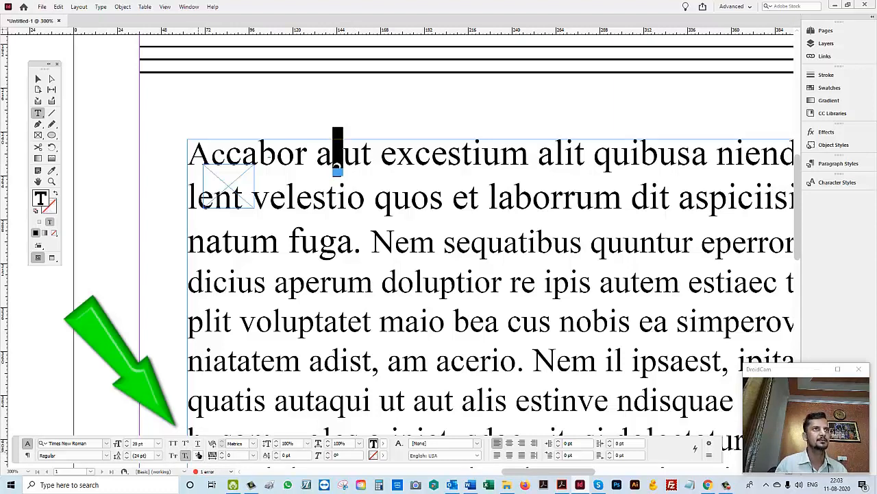
left_click_drag(373, 155, 342, 157)
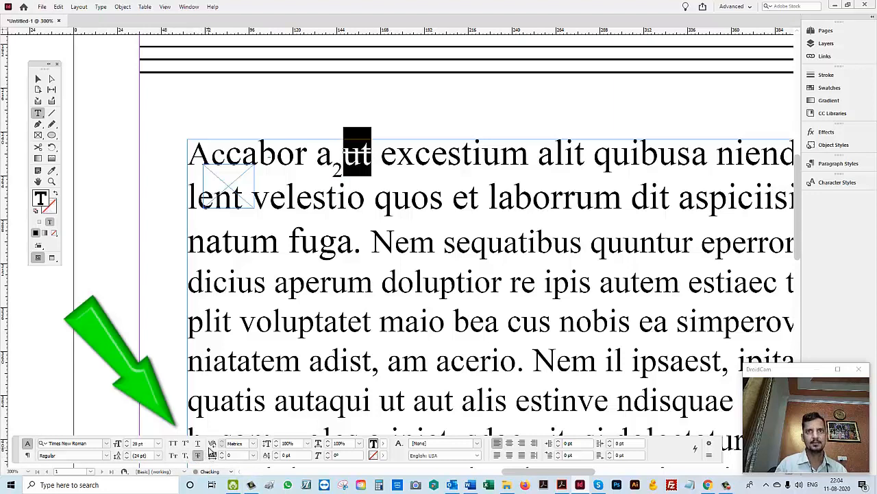
- Apply Small Caps to the letters o and b in Accabor
left_click_drag(297, 173, 273, 168)
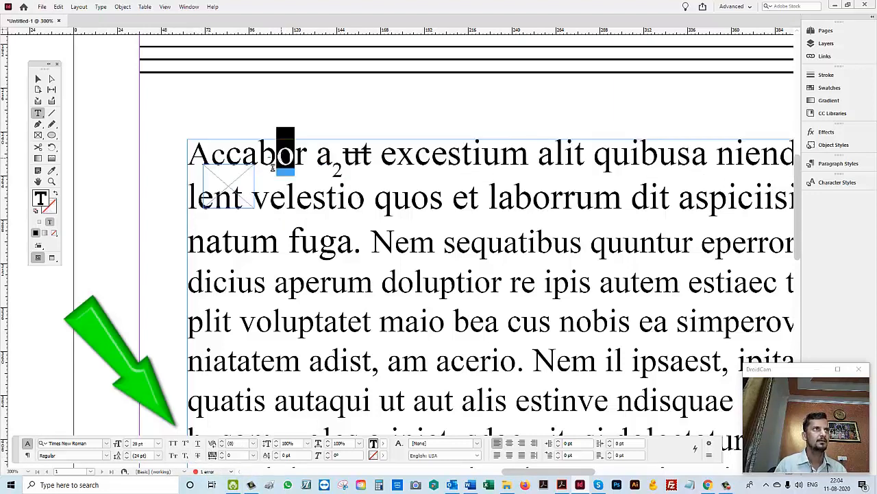
left_click(173, 456)
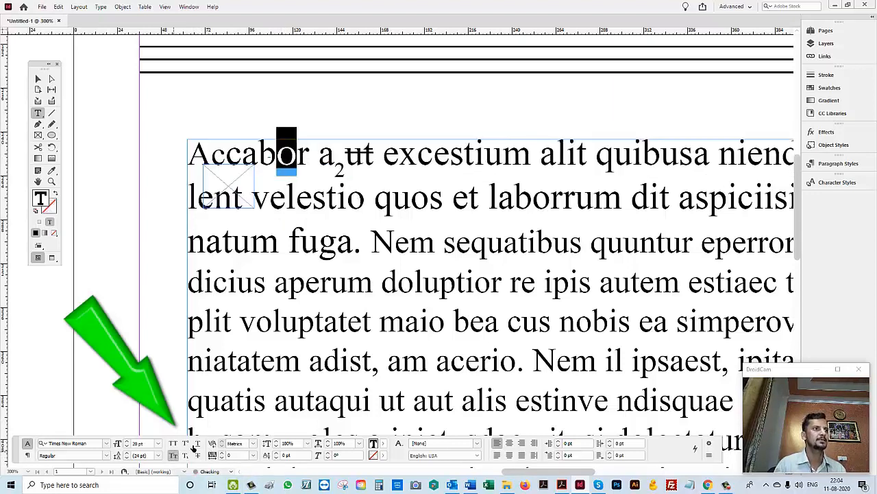
left_click_drag(277, 159, 259, 159)
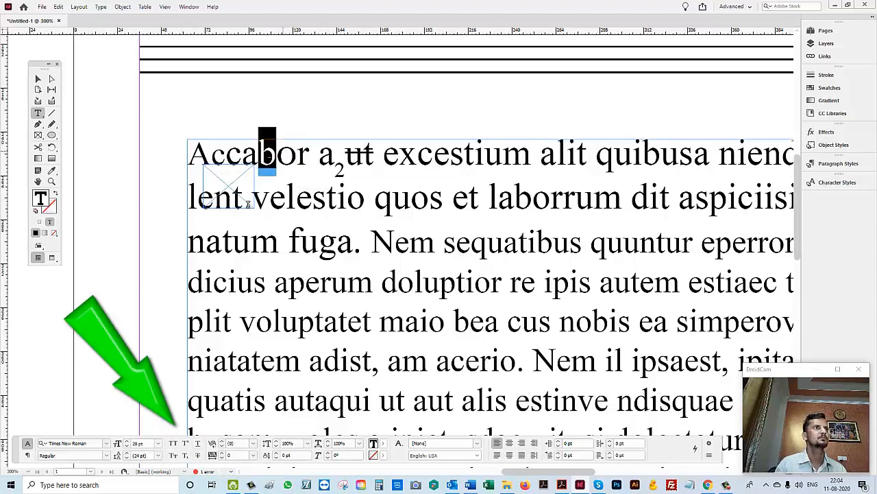
left_click(173, 455)
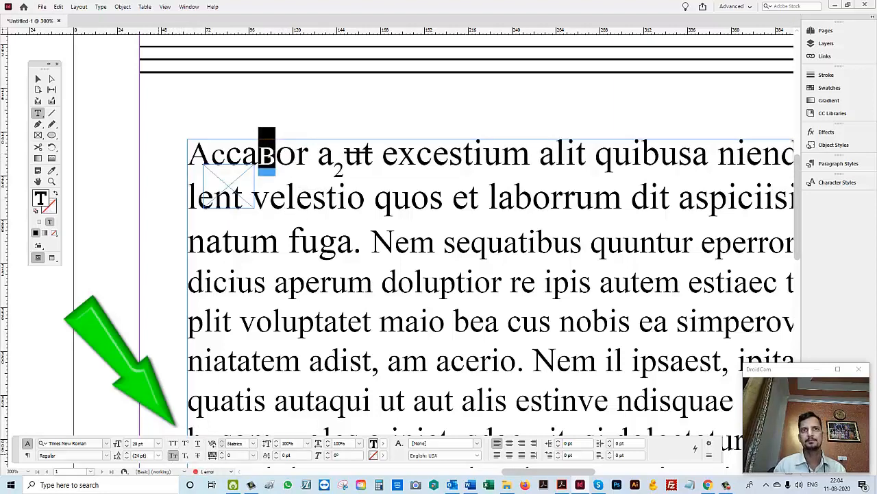
- Replace the small caps on the b in Accabor with All Caps, toggle it for comparison and leave the letter without it
left_click(254, 158)
key("Left")
key("Left")
key("Left")
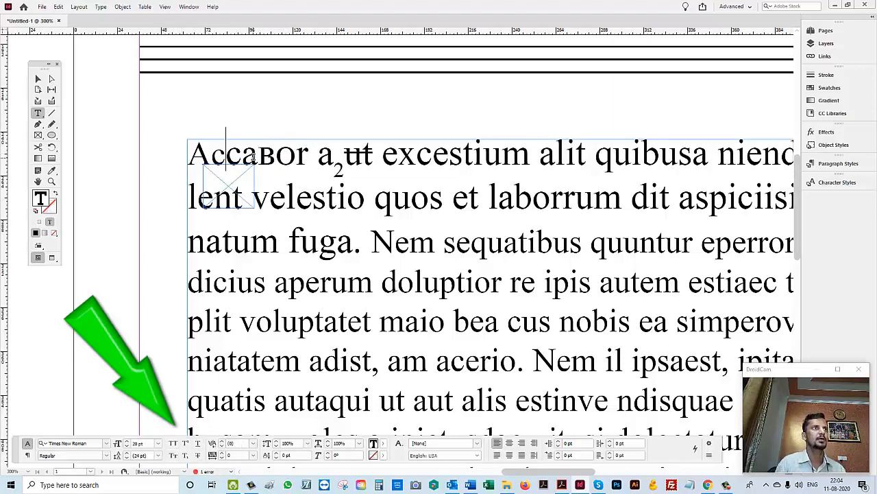
key("shift+Left")
key("Right")
key("Right")
key("Right")
key("Right")
key("shift+Right")
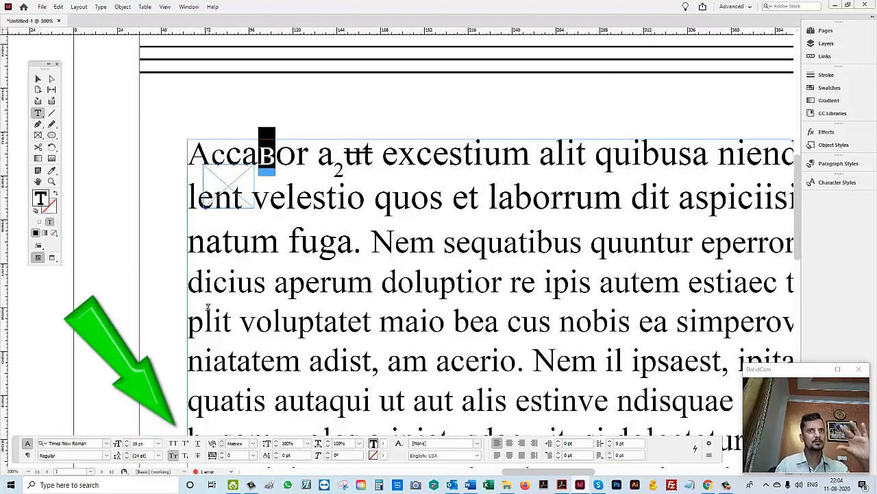
left_click(173, 443)
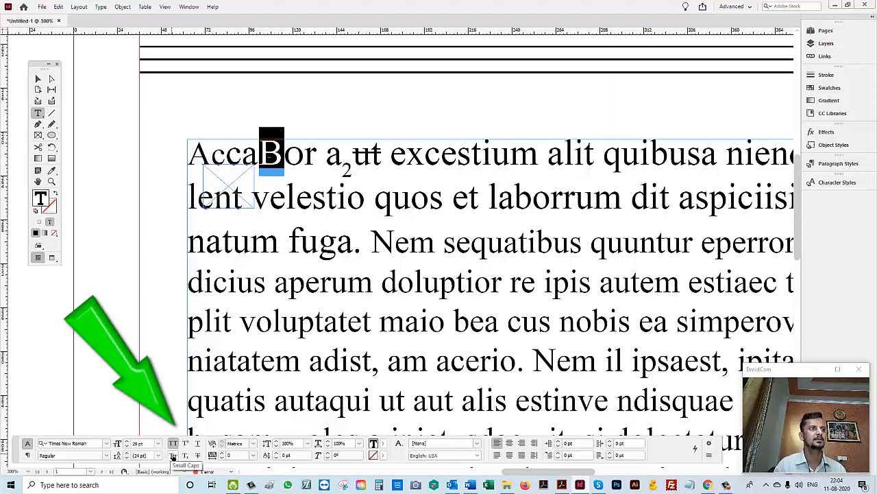
left_click(174, 444)
left_click(173, 444)
left_click(173, 443)
left_click(174, 443)
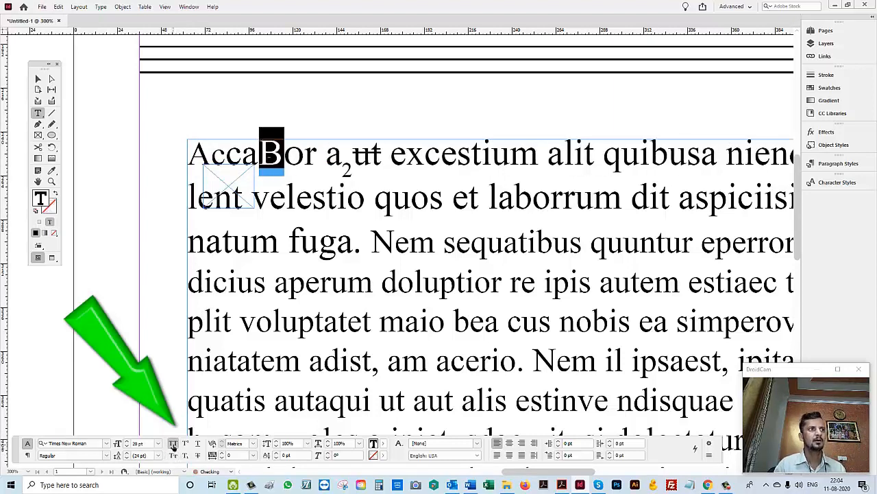
left_click(173, 443)
left_click(174, 443)
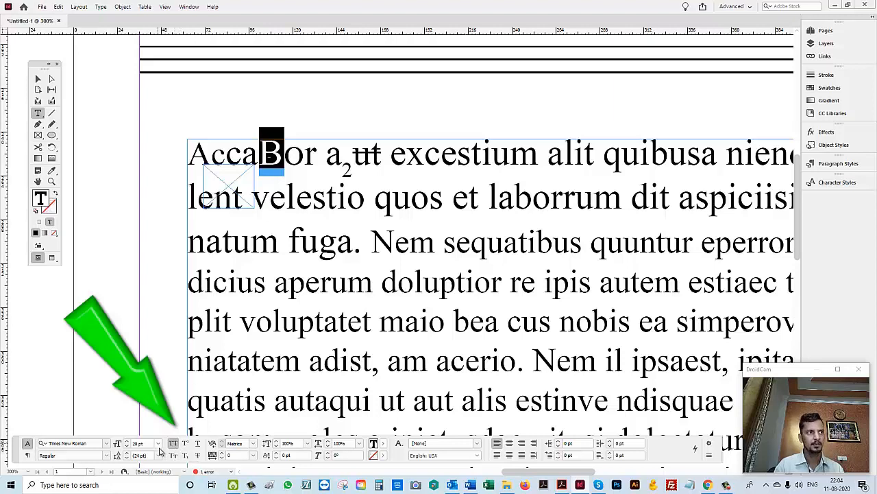
left_click(173, 444)
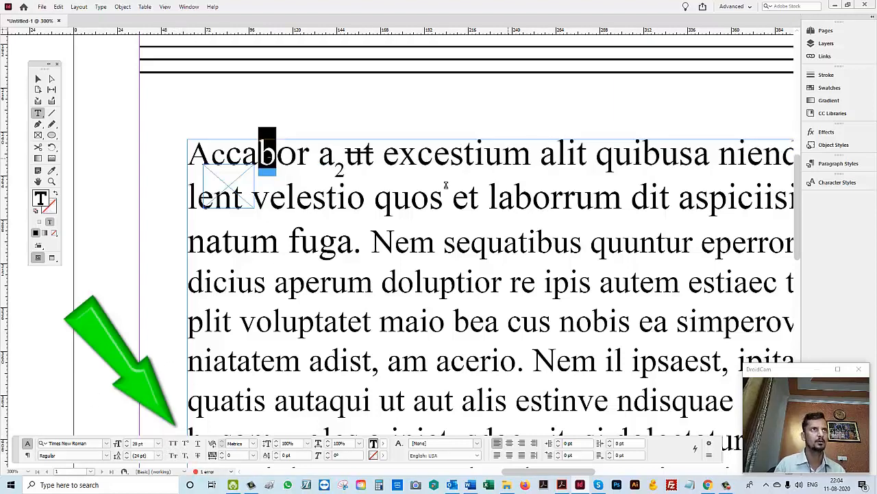
- Select part of the words velestio quos in the second line and look through the kerning options
left_click(329, 172)
left_click(433, 162)
left_click_drag(345, 161, 182, 167)
left_click(386, 292)
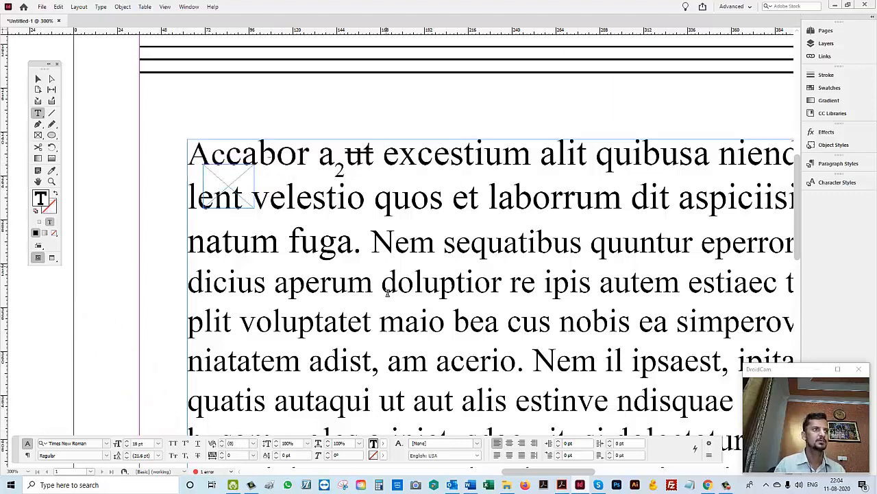
left_click_drag(336, 198, 430, 199)
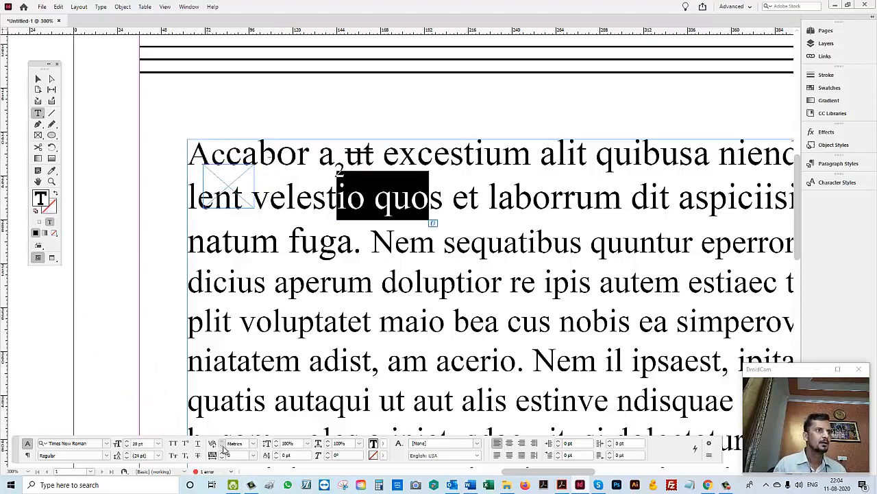
left_click(254, 444)
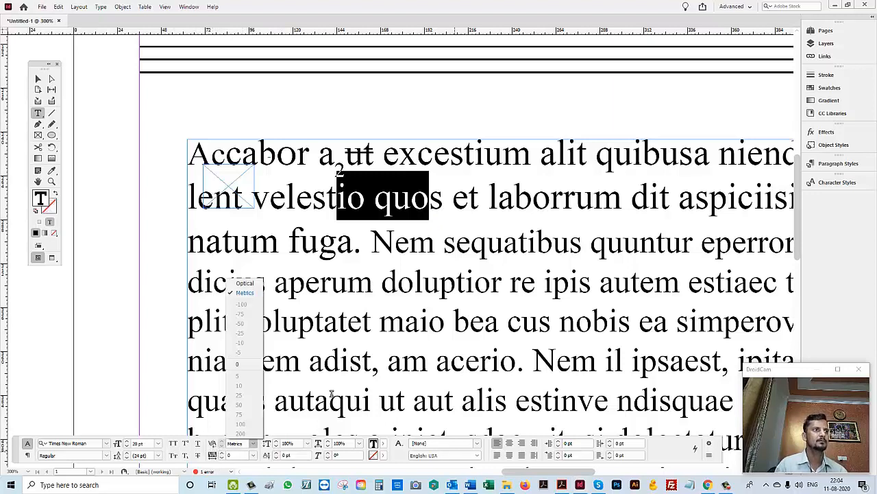
left_click(277, 379)
left_click_drag(386, 128, 481, 135)
key("ctrl+z")
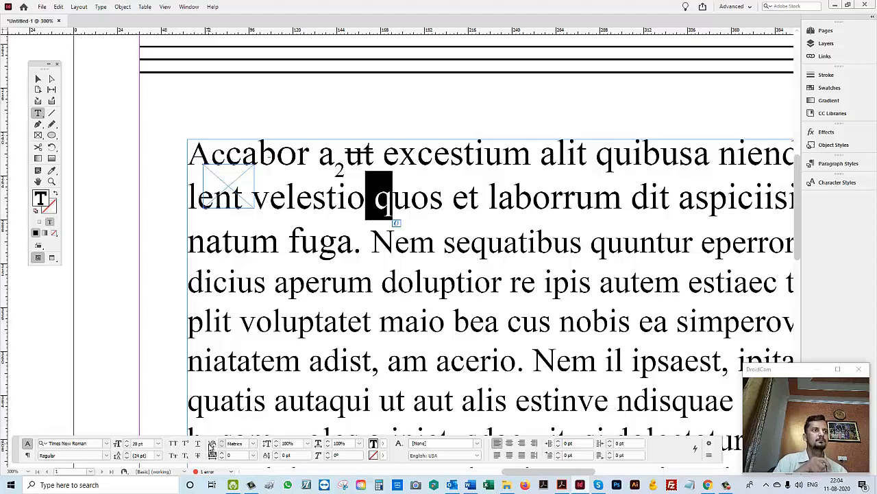
left_click(212, 446)
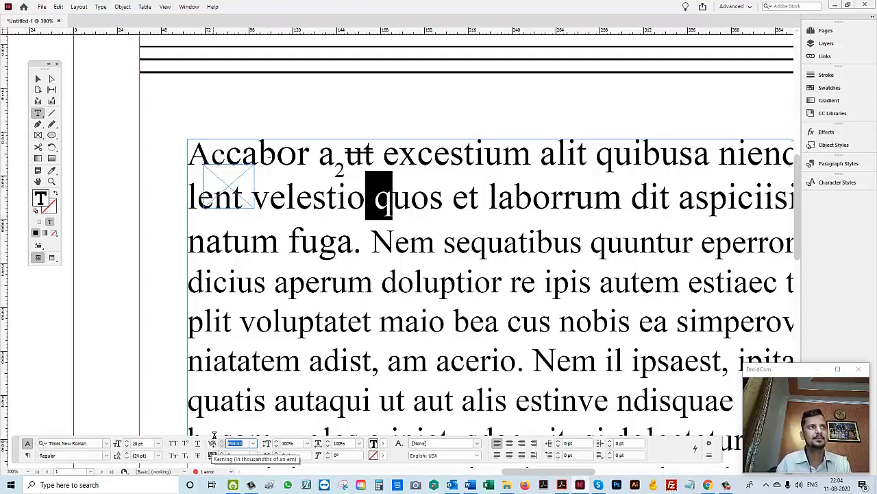
- Examine the kerning options for the selected passage lestio quos et in the second line
left_click_drag(372, 241, 490, 254)
left_click_drag(285, 198, 478, 213)
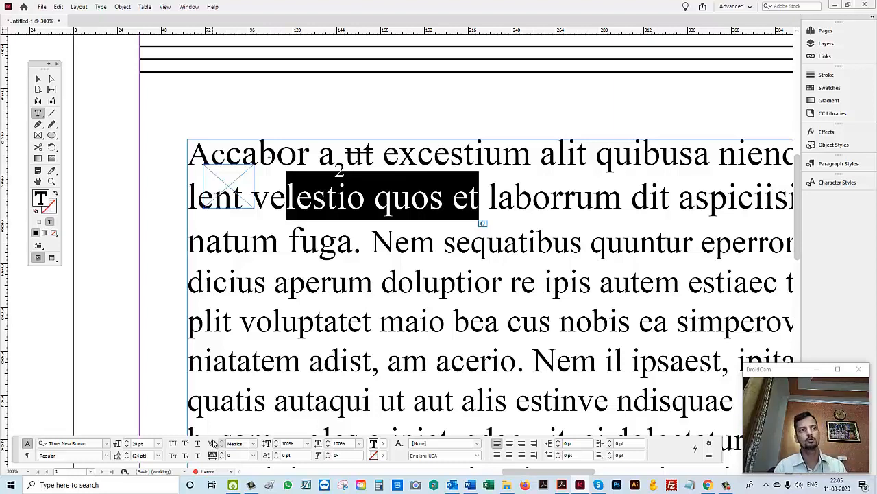
left_click(254, 444)
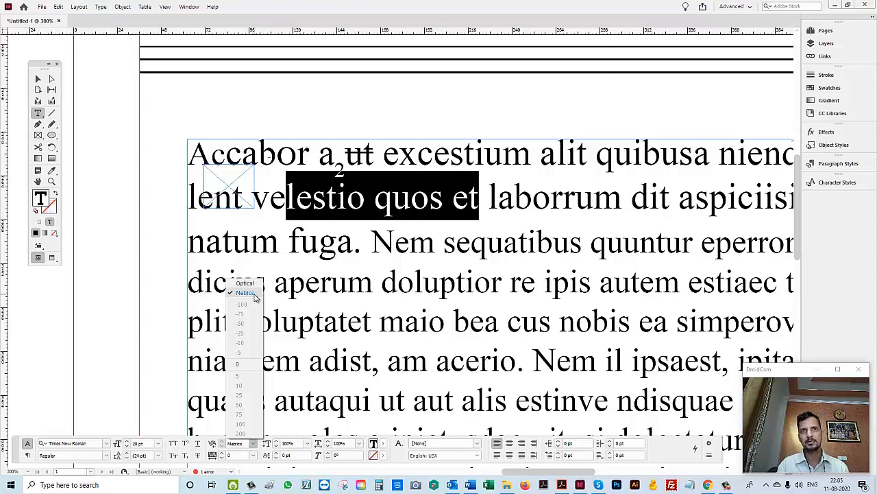
left_click(353, 233)
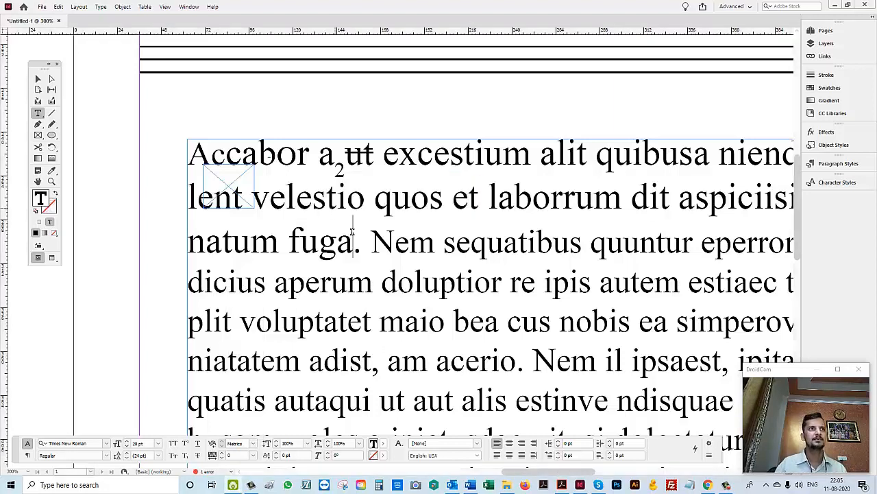
double_click(352, 231)
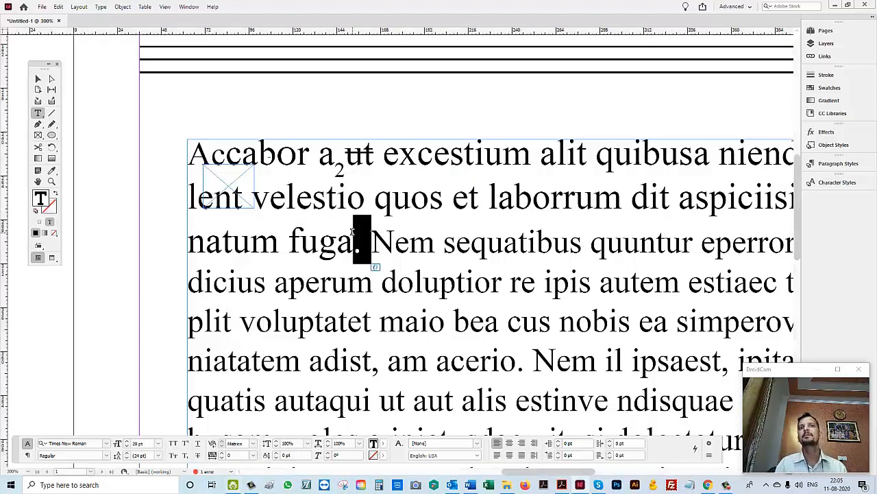
left_click(352, 231)
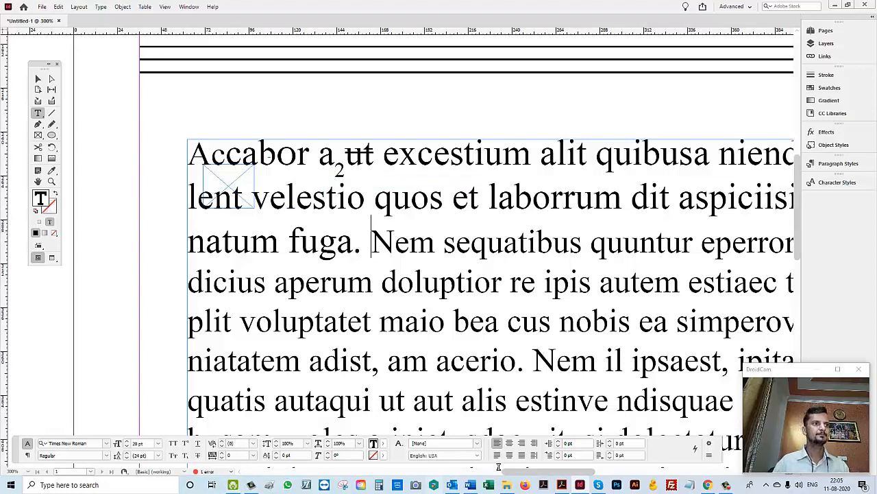
- Compare the kerning options for a passage selected from sequatibus to aperum with those at a text cursor inside sequatibus, choosing Metrics
left_click_drag(382, 281, 487, 241)
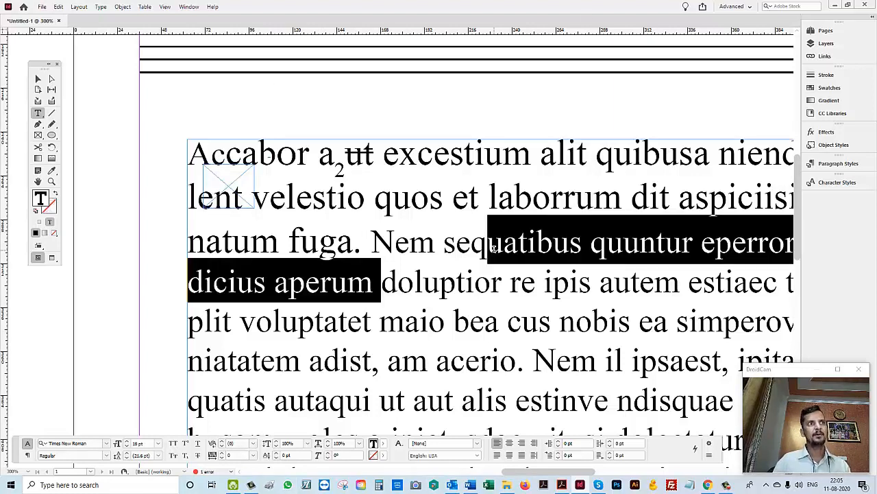
left_click(251, 444)
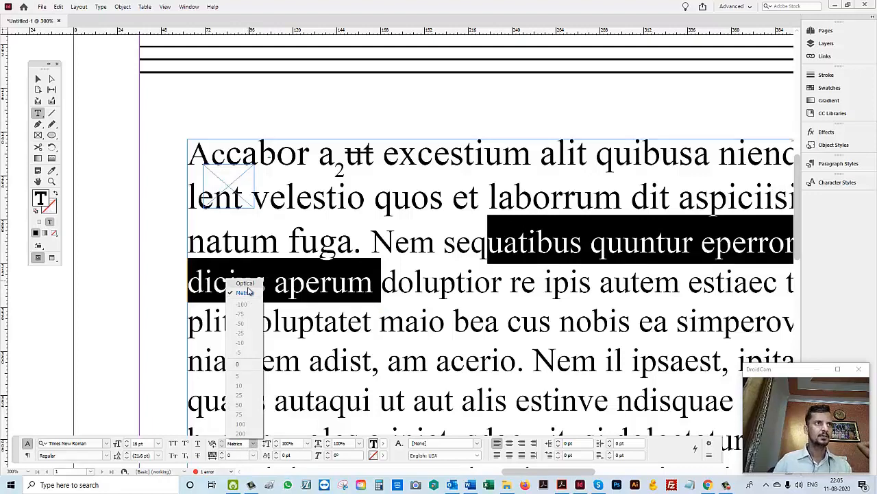
left_click(245, 293)
key("ctrl+a")
left_click(487, 259)
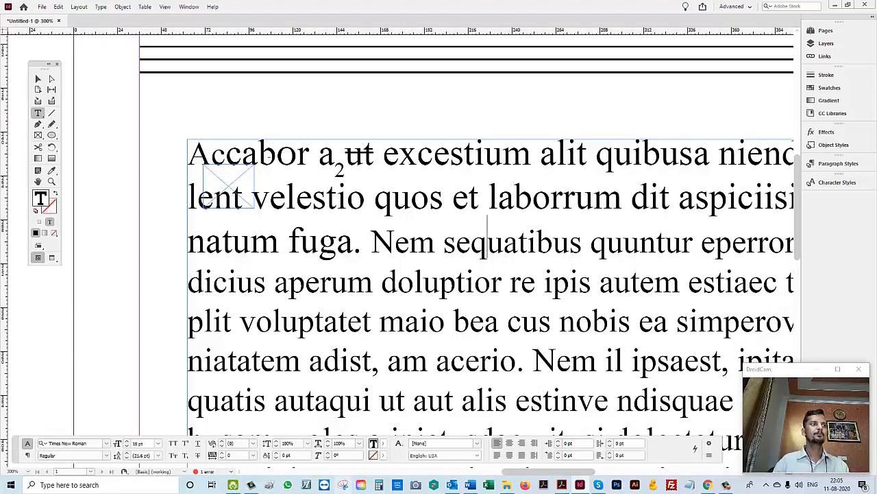
left_click(251, 444)
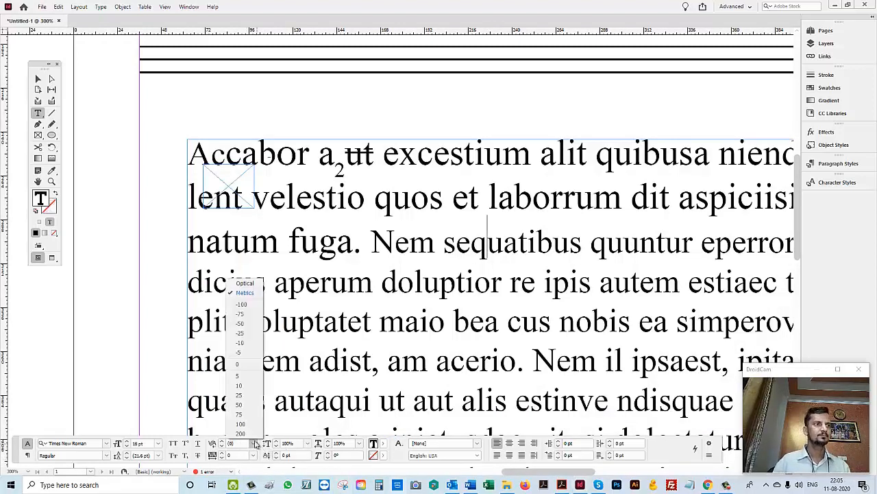
left_click(249, 294)
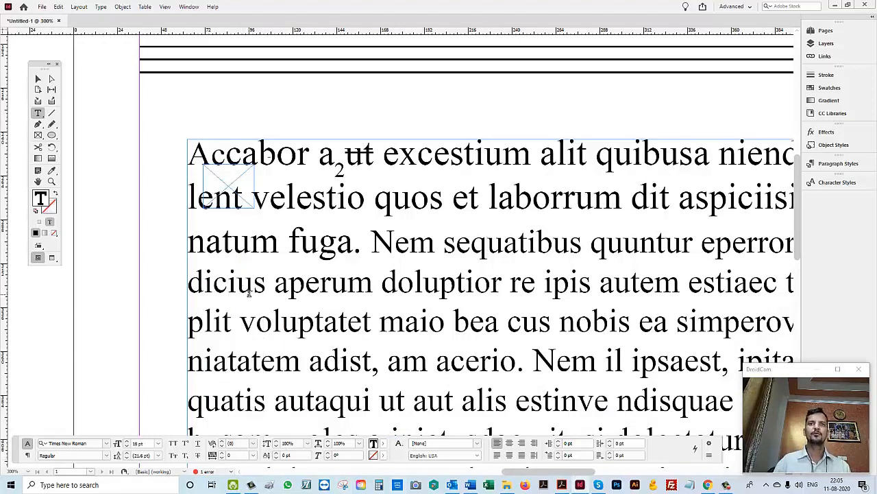
- Check which kerning options are offered when the letters lestio of velestio are selected
left_click_drag(301, 231, 406, 205)
left_click_drag(355, 244, 455, 206)
left_click_drag(281, 207, 372, 207)
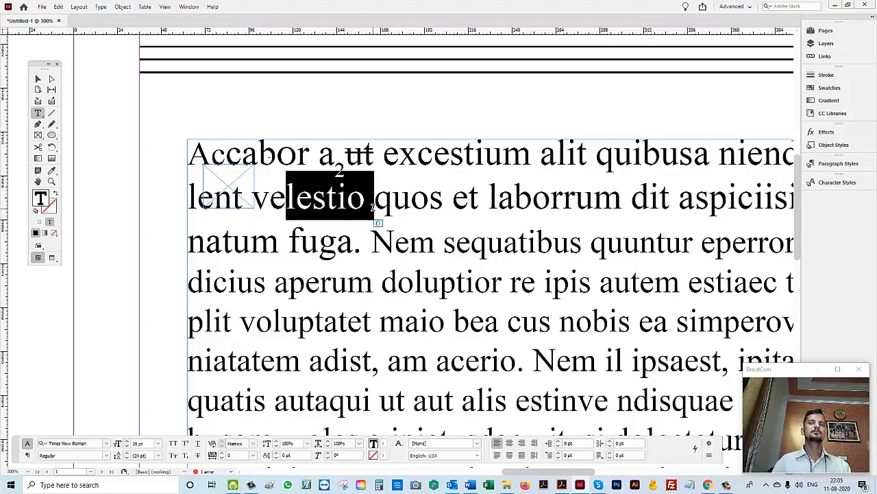
left_click(253, 444)
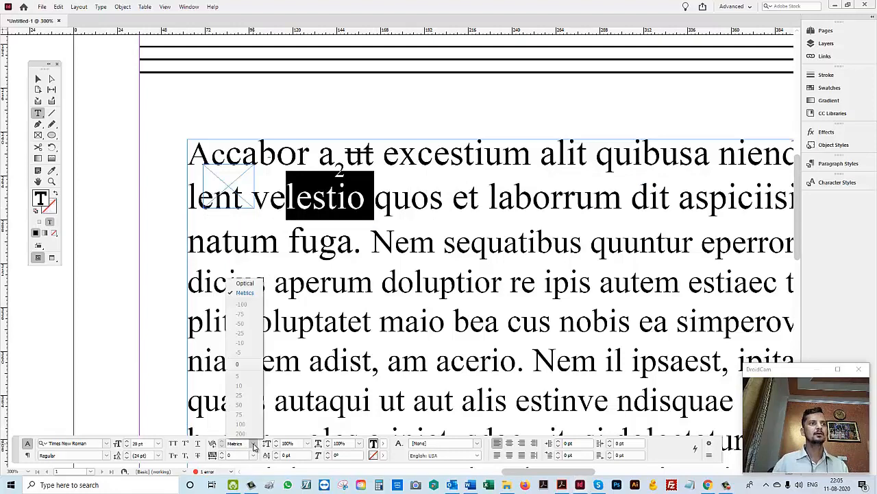
left_click(287, 393)
left_click_drag(286, 199, 398, 283)
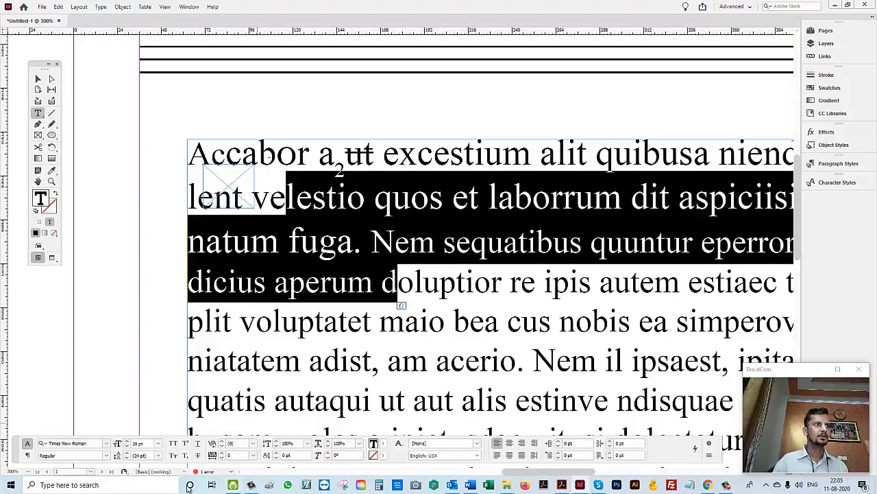
left_click(376, 233)
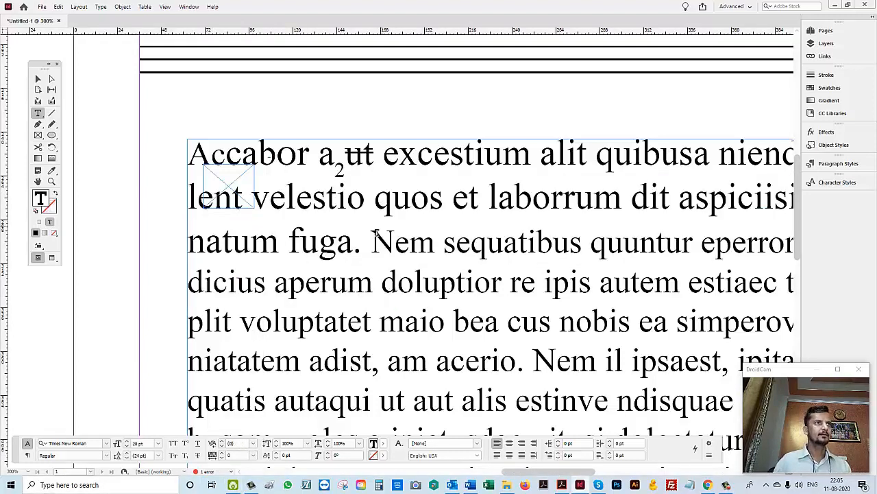
- Try widening the tracking of the word fuga step by step to 1200 and reset it to 0
double_click(330, 250)
left_click(238, 456)
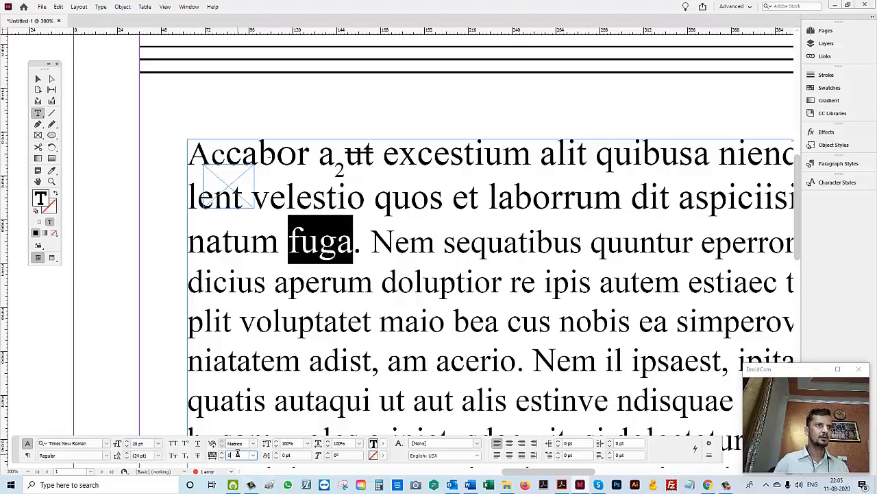
key("Up")
key("Up")
key("Up")
key("Up")
key("Up")
key("Up")
key("Up")
key("Up")
key("Up")
key("Up")
key("Up")
key("Up")
key("Up")
key("Up")
key("Up")
key("Up")
key("Up")
key("Up")
key("Up")
key("Up")
key("Up")
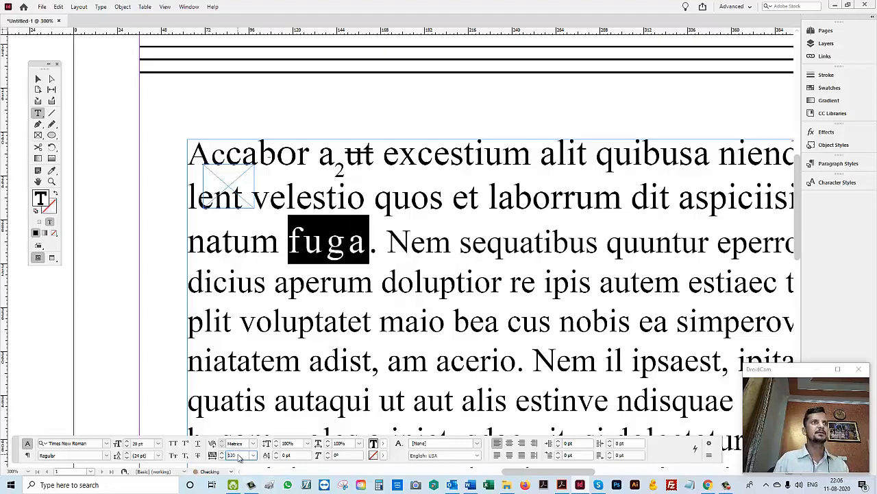
key("Up")
key("Up")
key("Up")
key("Up")
key("Up")
key("Up")
key("Up")
key("Up")
key("Up")
key("Up")
key("Up")
key("Up")
key("Up")
key("Up")
key("Up")
key("Up")
key("Up")
key("Up")
key("Up")
key("Up")
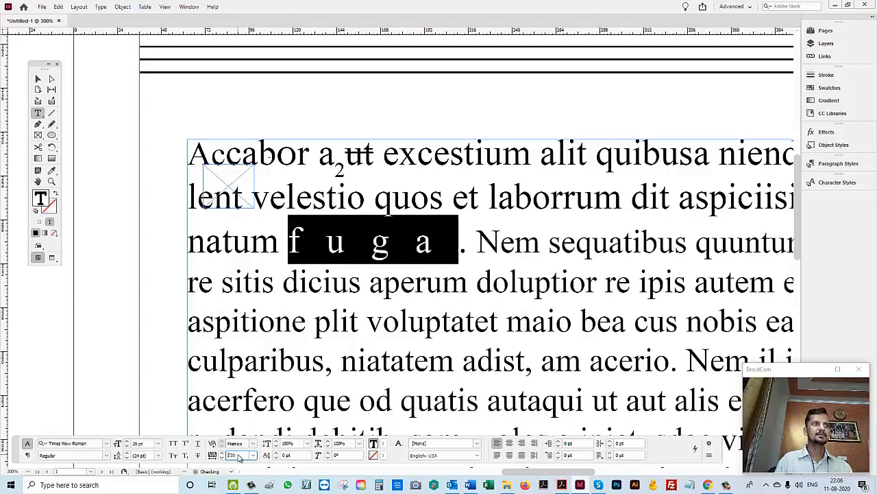
key("Up")
key("Up")
key("Up")
key("Up")
key("Up")
key("Up")
key("Up")
key("Up")
key("Up")
key("Up")
key("Up")
key("Up")
key("Up")
key("Up")
key("Up")
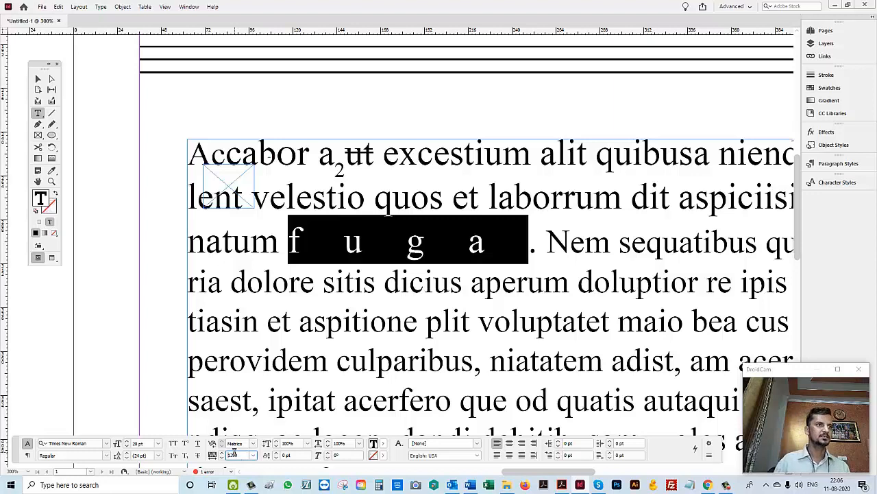
left_click_drag(239, 456, 185, 443)
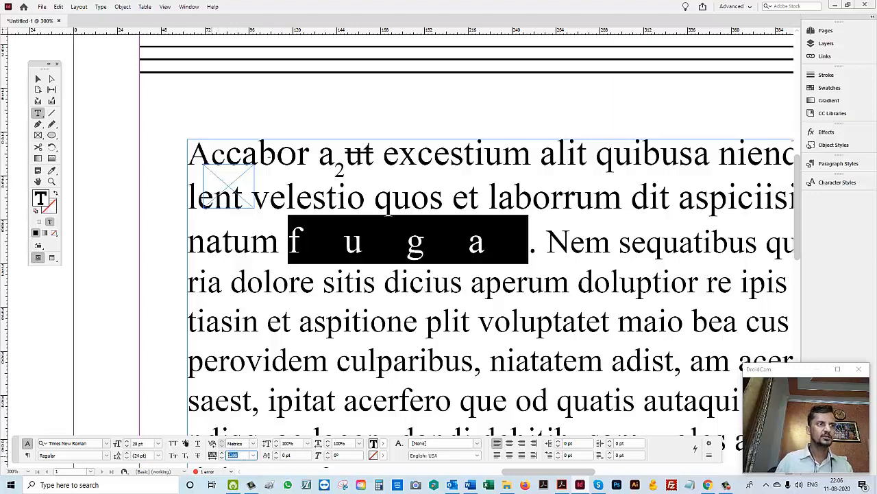
type("0")
key("Return")
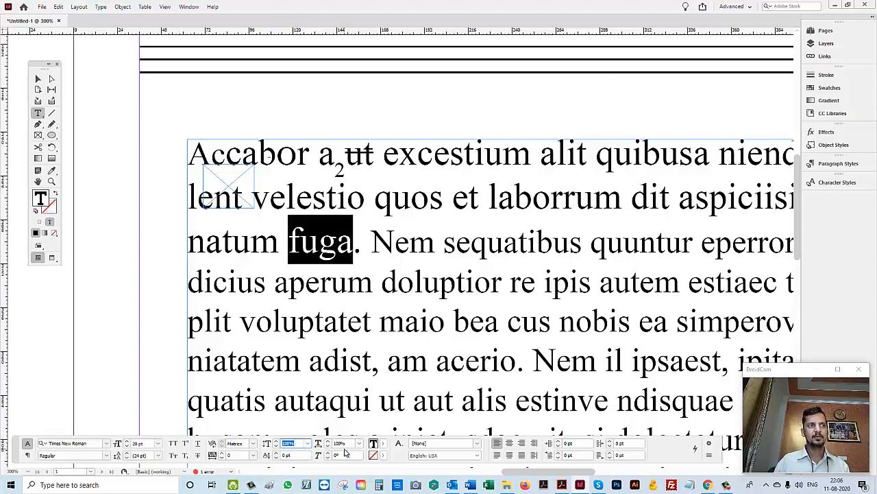
left_click(341, 444)
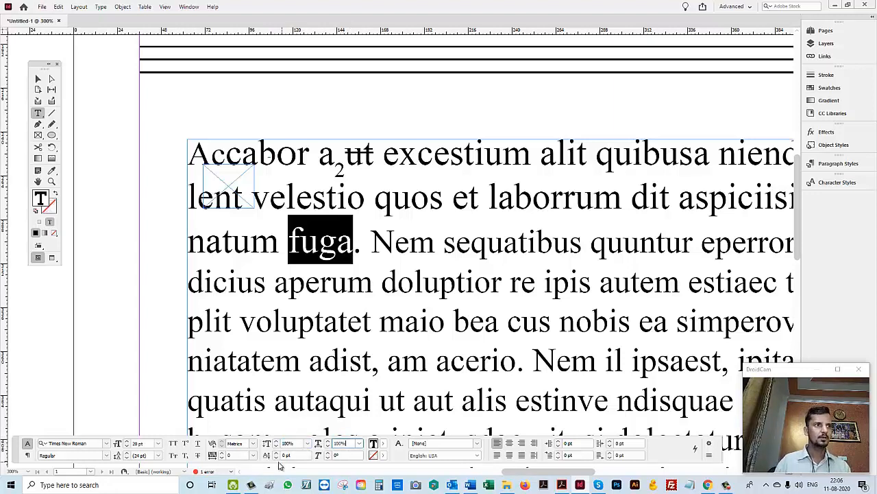
- Select the letter u in fuga and place a horizontal ruler guide along the baseline of that line
left_click(314, 239)
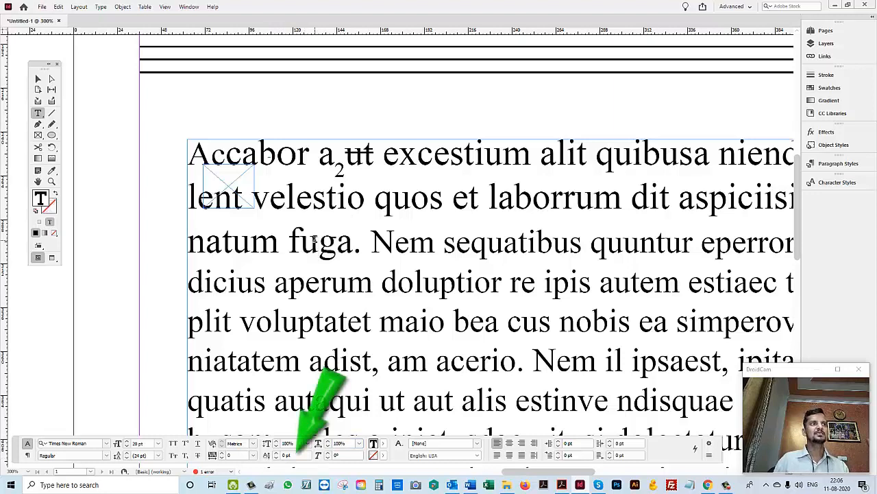
double_click(314, 238)
left_click_drag(302, 241, 318, 241)
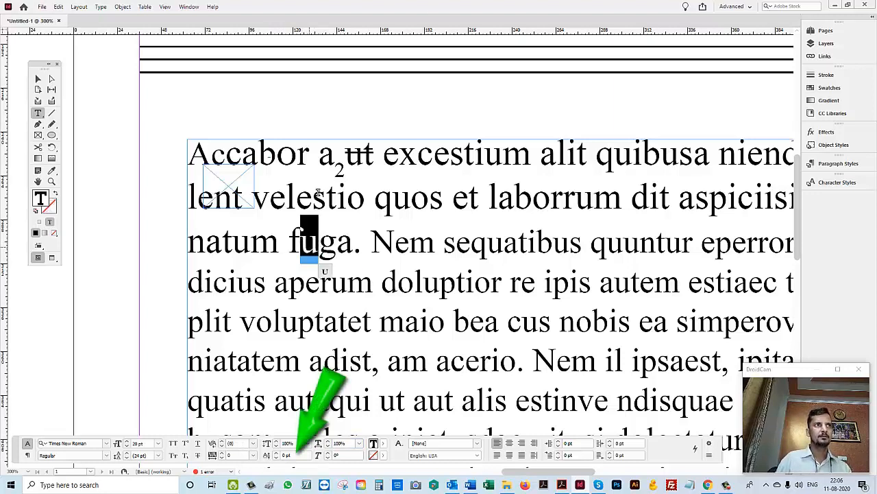
left_click_drag(366, 32, 333, 253)
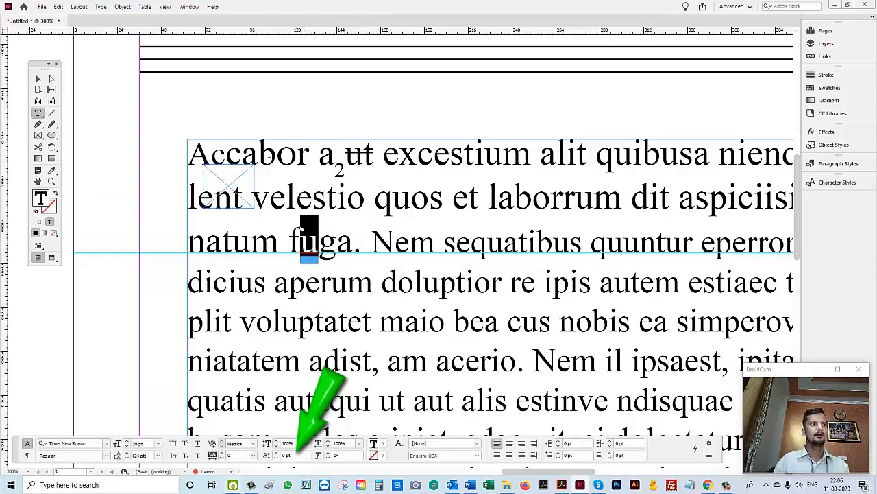
- Try baseline shift on the u of fuga, raising it above the guide and lowering it to -13 pt, and reset it to 0 pt
key("Up")
key("Up")
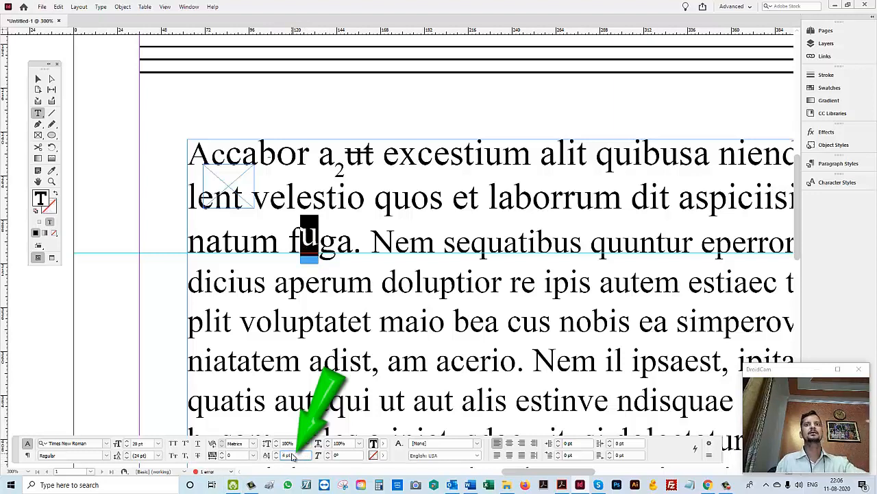
key("Up")
key("Up")
key("Up")
key("Up")
key("Up")
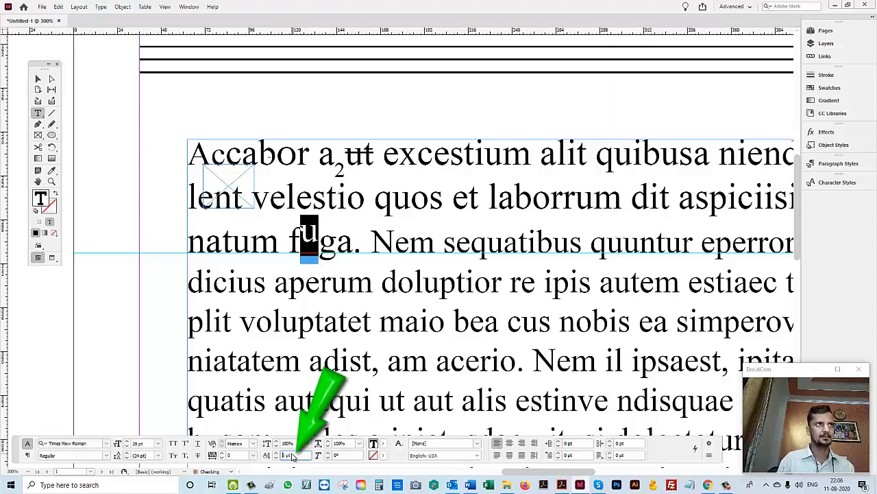
key("Down")
key("Down")
key("Down")
key("Down")
key("Down")
key("Down")
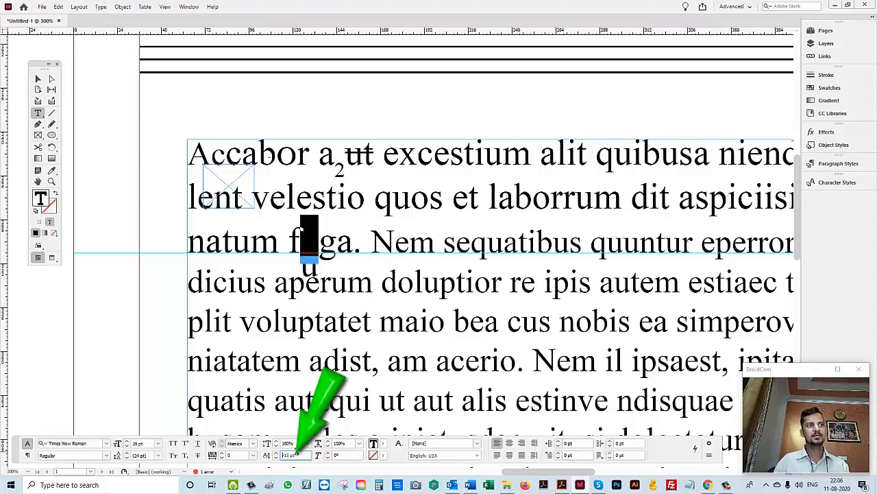
type("0")
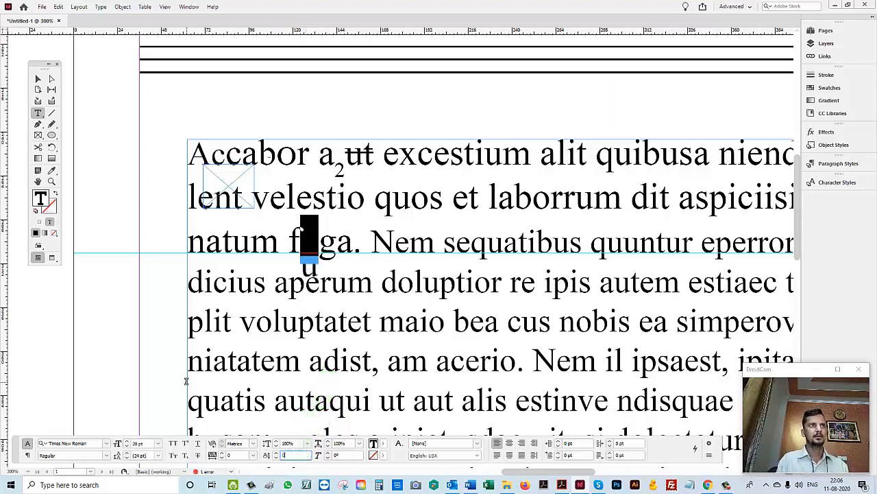
key("Return")
- Select the letter g in fuga and set its font style to Italic
left_click(341, 454)
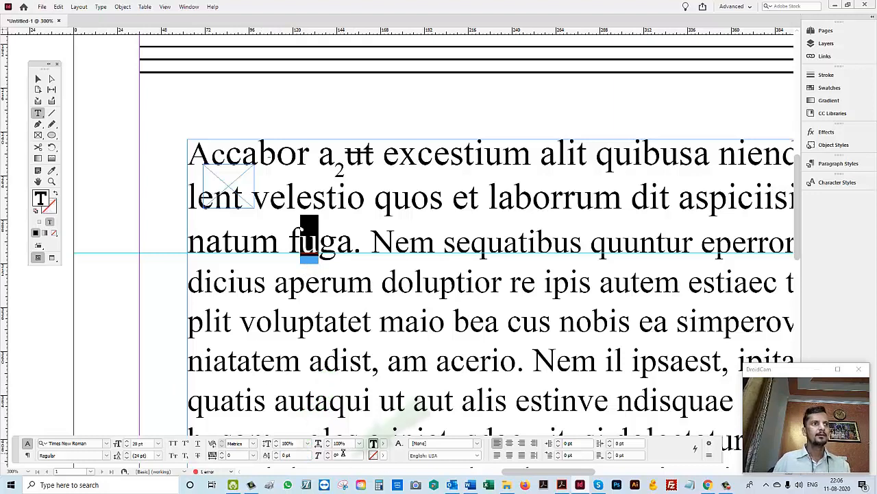
left_click(295, 233)
left_click_drag(319, 244, 339, 246)
left_click(106, 456)
left_click(54, 427)
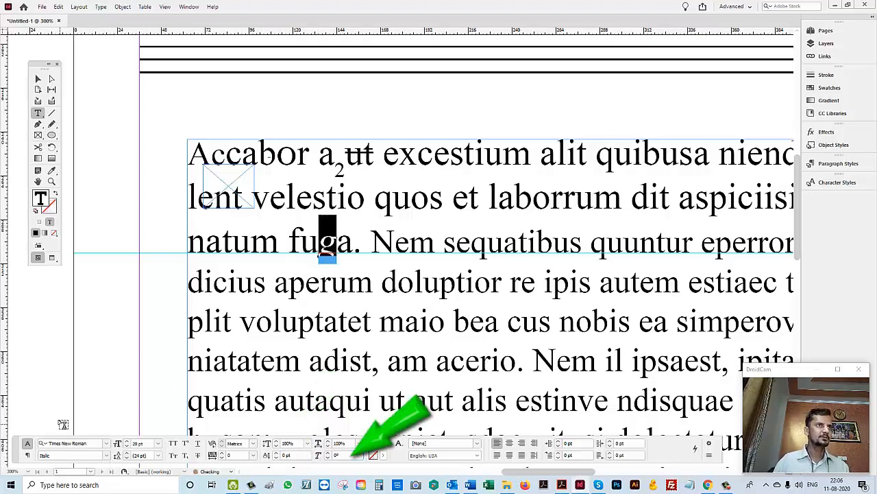
- Try skewing the letter u in fuga with a false italic slant and reset its skew to 0°
left_click(307, 236)
left_click_drag(307, 237, 317, 240)
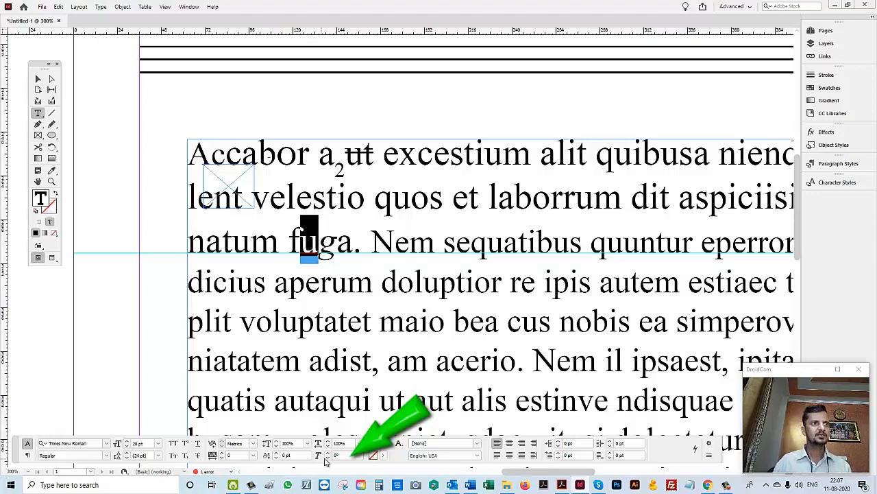
key("Up")
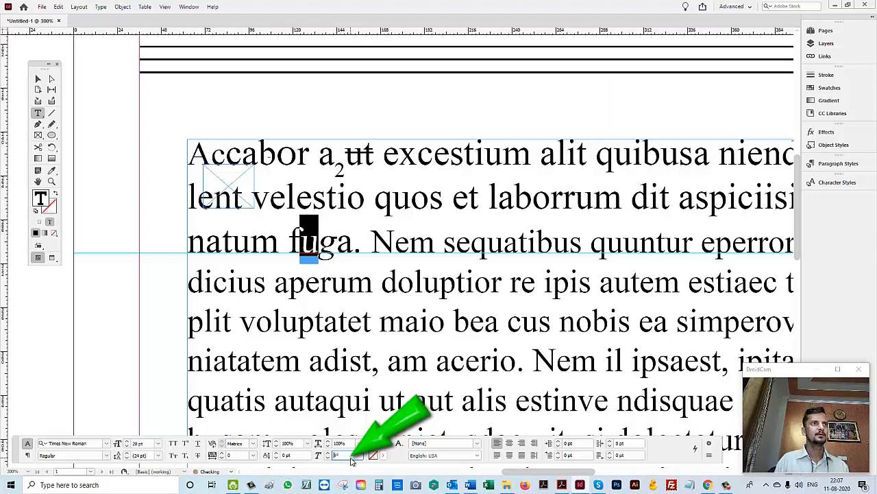
key("Up")
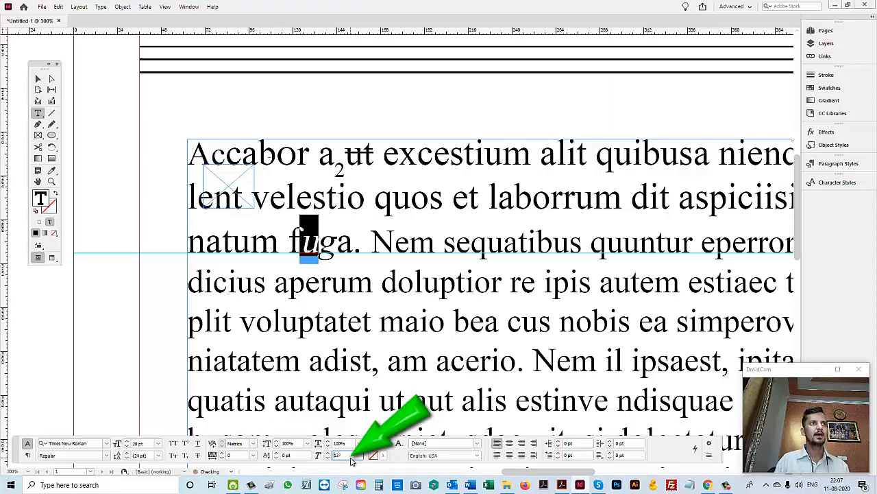
key("Return")
key("Left")
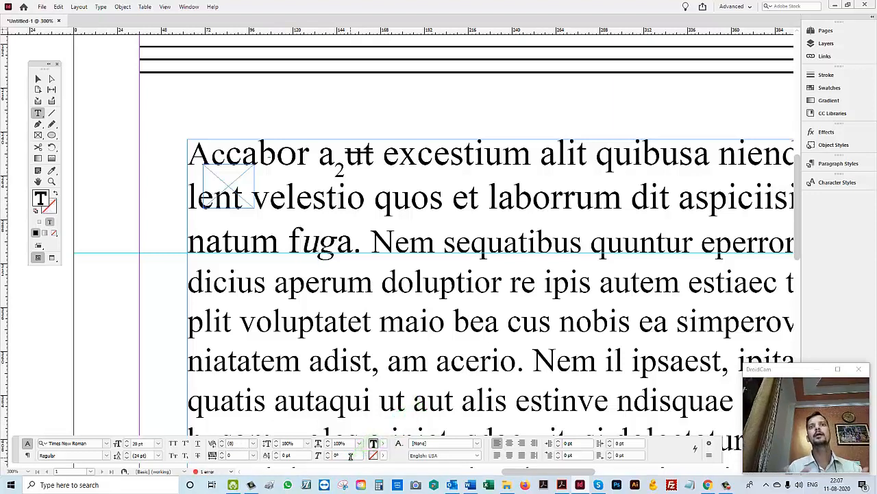
key("shift+Right")
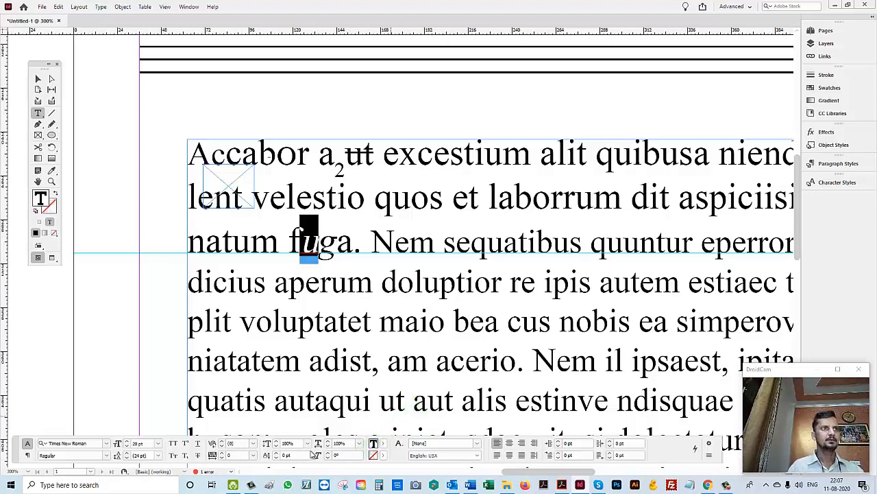
left_click_drag(345, 456, 327, 455)
type("0")
key("Return")
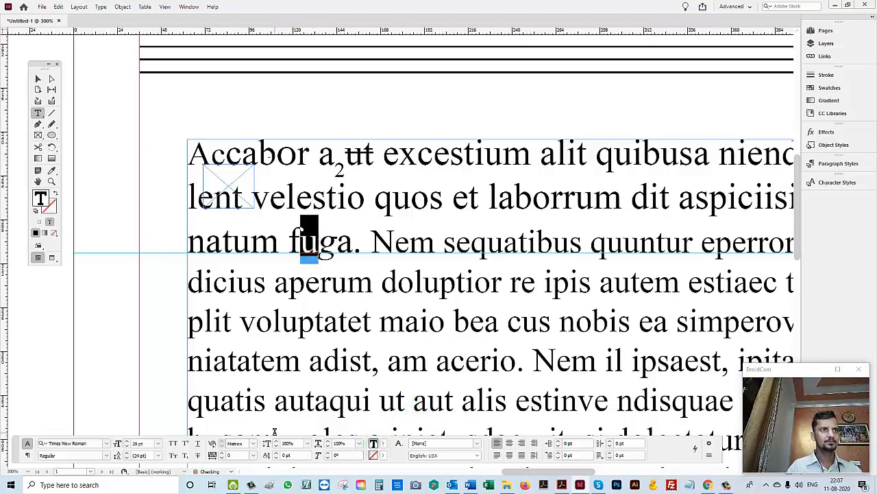
- Insert an empty line before the paragraph starting with Item doluptae
left_click_drag(327, 199, 412, 201)
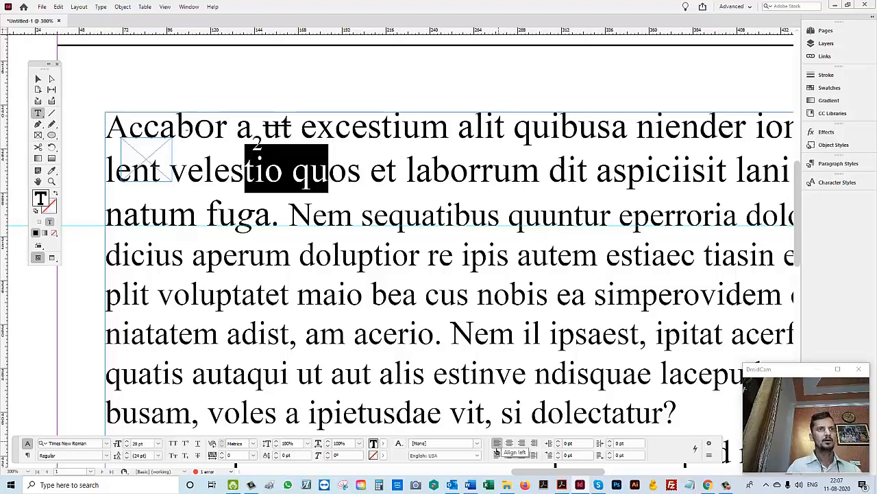
left_click(415, 170)
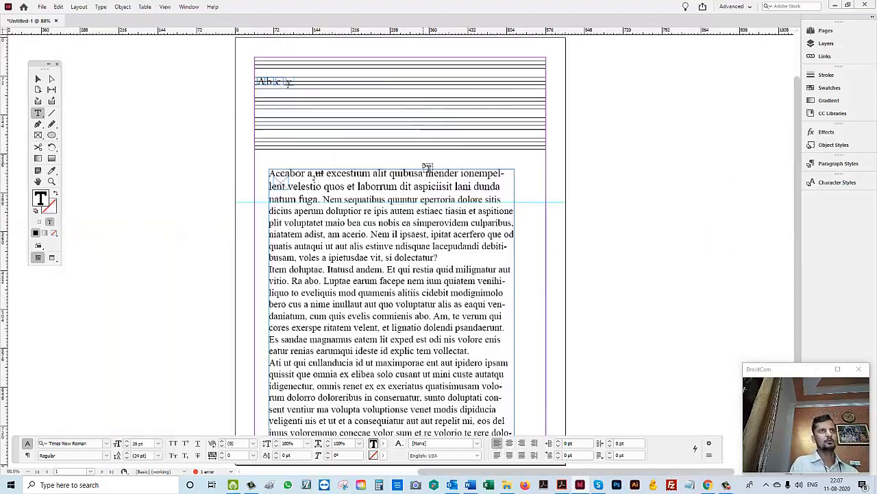
scroll(425, 168, "down", 5)
left_click_drag(220, 136, 633, 355)
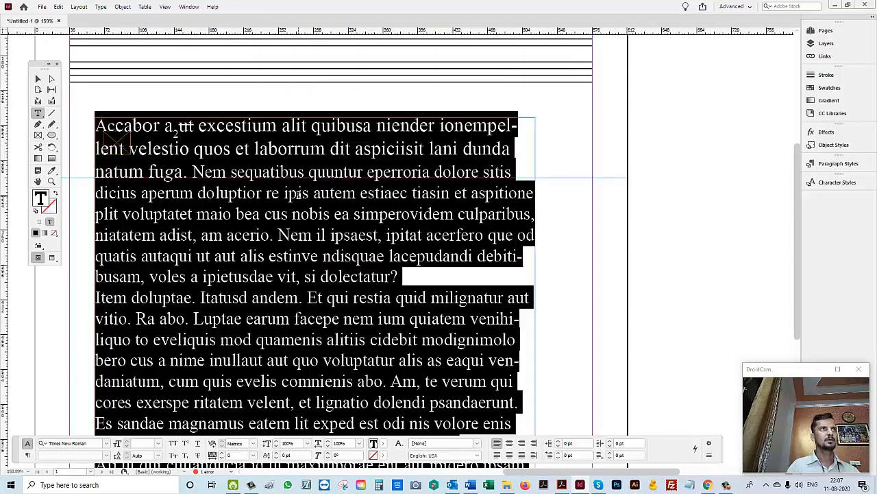
key("Return")
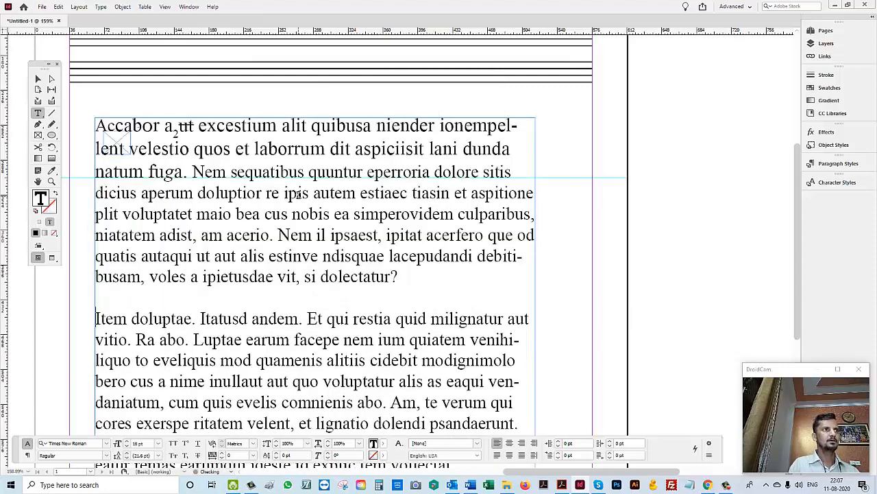
- Break the first paragraph after natum fuga. so that Nem sequatibus starts a new paragraph
key("ctrl+Right")
key("ctrl+Right")
key("ctrl+Right")
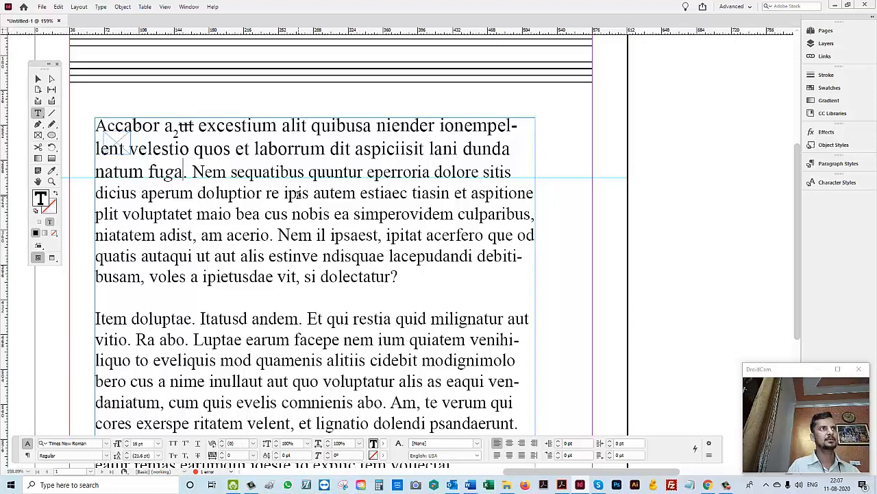
key("Right")
key("Right")
key("Return")
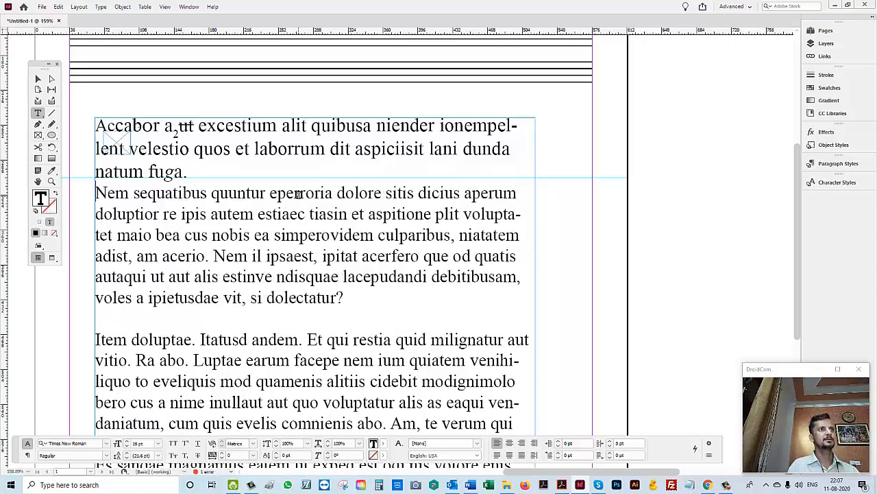
- Remove the empty line before Item doluptae and select the Nem sequatibus paragraph
key("ctrl+Down")
key("ctrl+Down")
key("BackSpace")
key("ctrl+shift+Up")
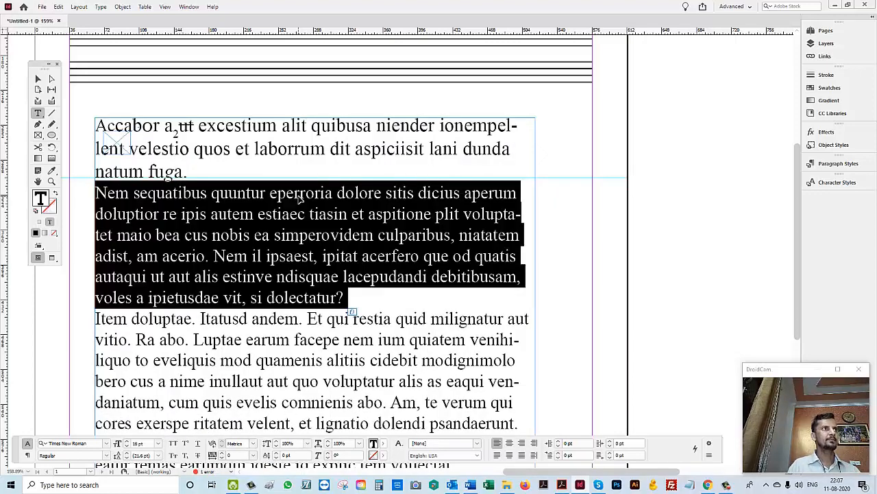
- Select the whole Nem sequatibus paragraph and center-align it
key("ctrl+Up")
key("ctrl+Up")
key("ctrl+shift+Down")
key("ctrl+shift+Down")
key("ctrl+shift+Down")
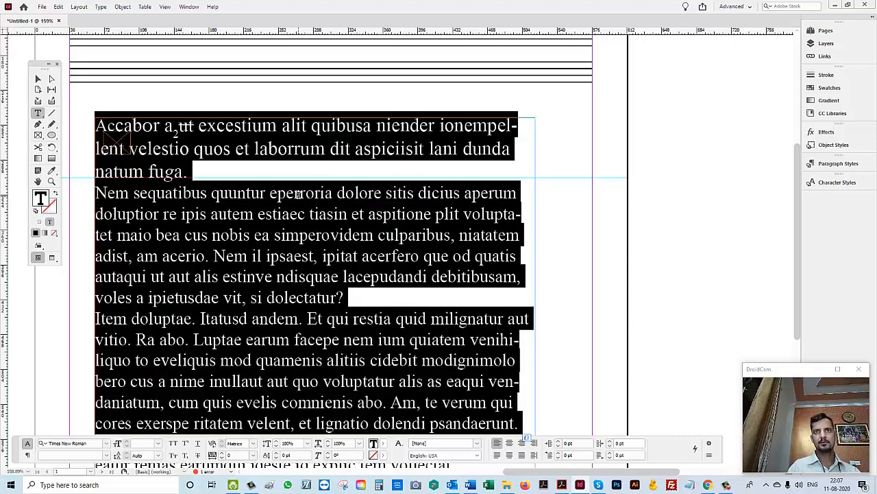
left_click_drag(240, 235, 363, 214)
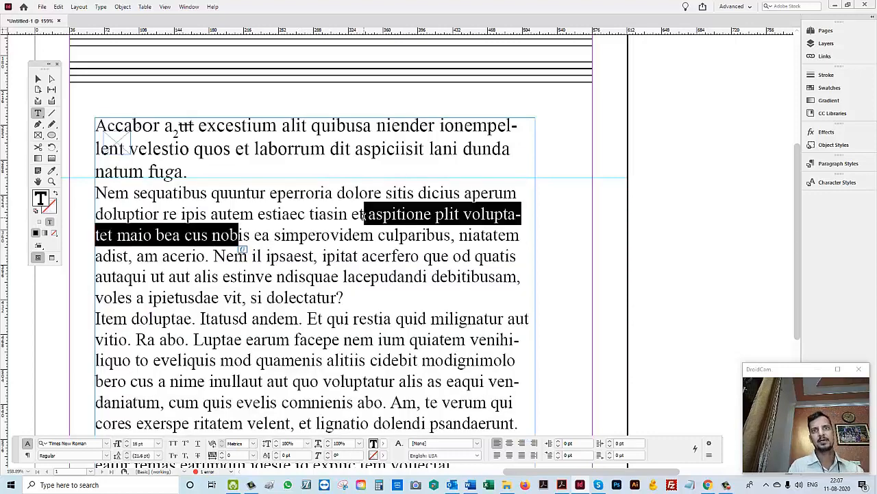
triple_click(364, 214)
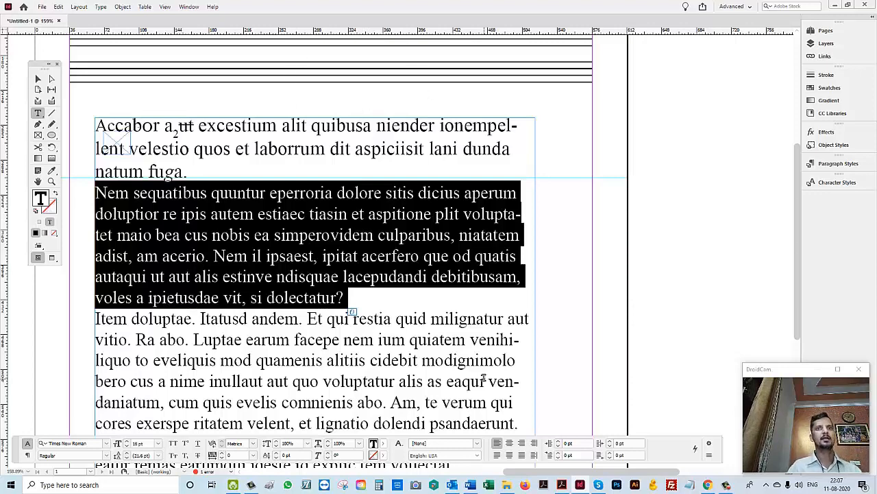
triple_click(389, 256)
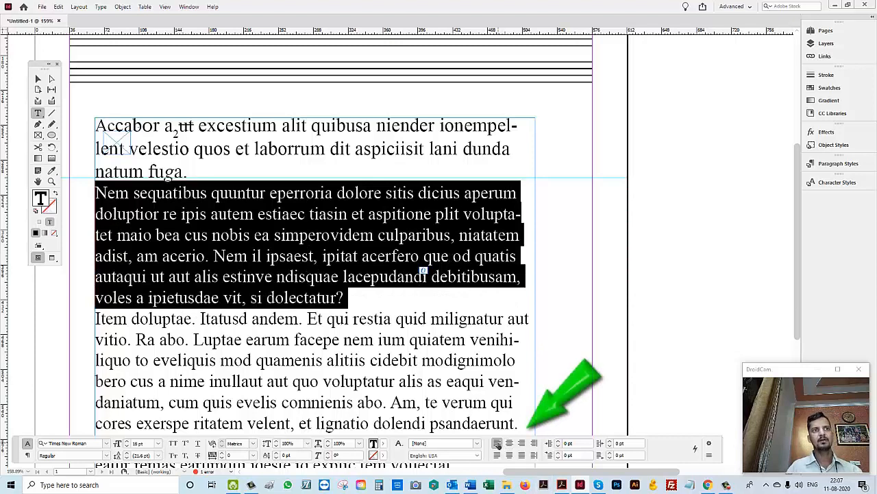
left_click(510, 444)
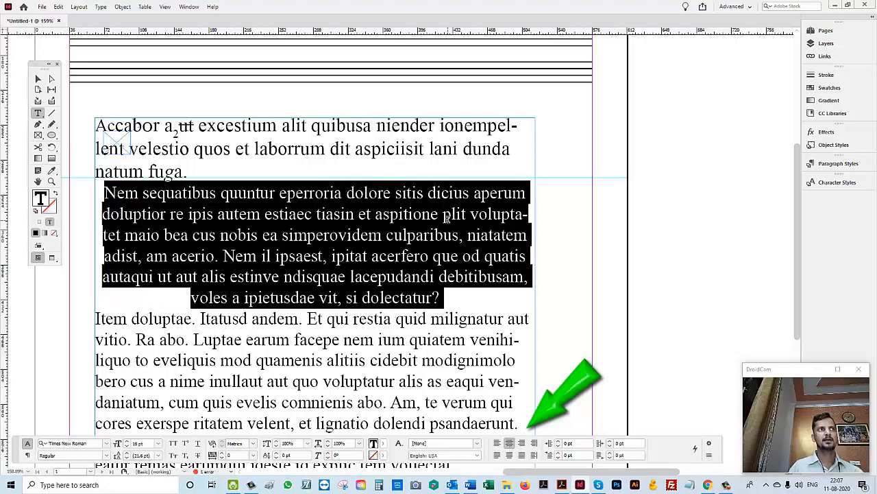
- Split the centered paragraph after its first word so that Nem stands on its own line
key("Left")
key("ctrl+Right")
key("Return")
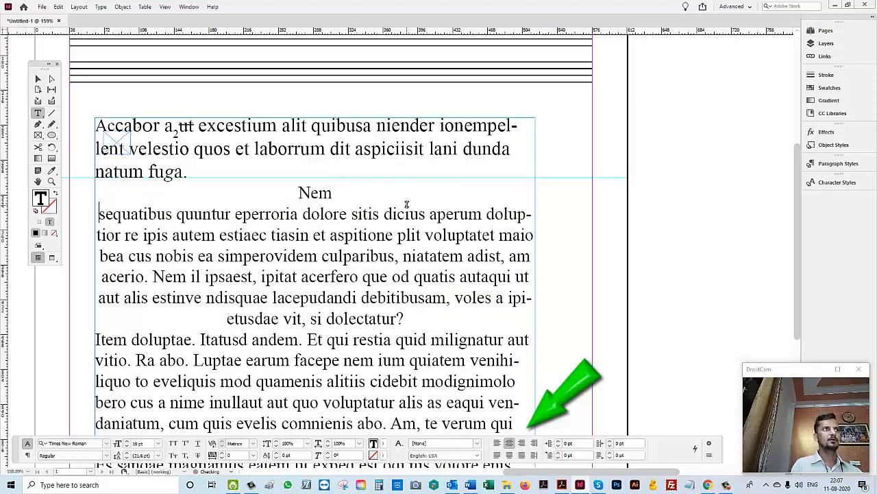
key("ctrl+shift+Down")
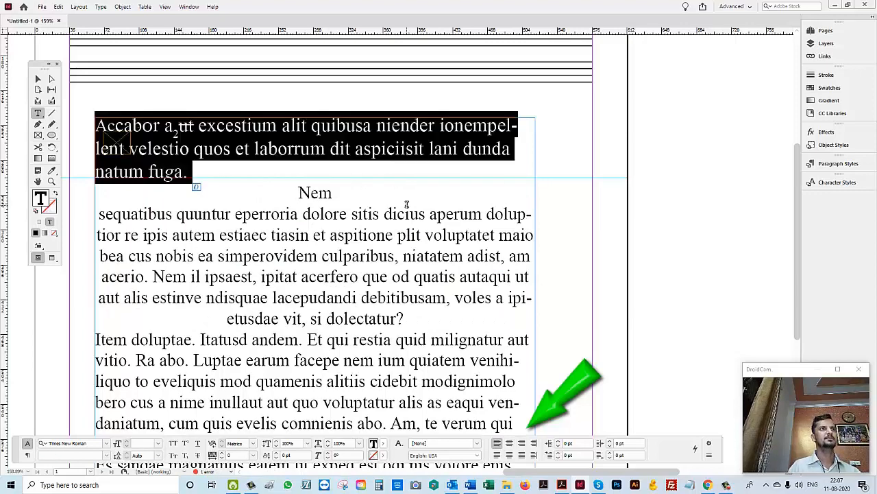
- Try left and right alignment on the Nem line, and set it to justify with the last line aligned left
left_click(339, 197)
left_click(498, 443)
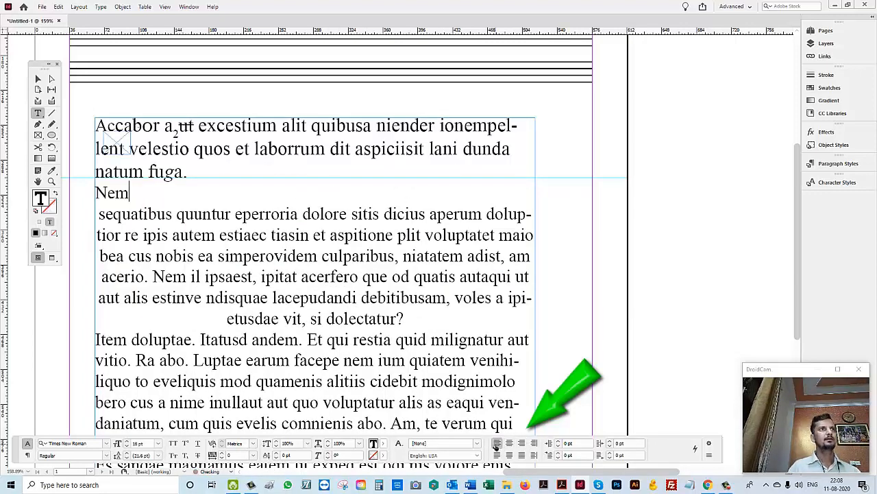
left_click(522, 444)
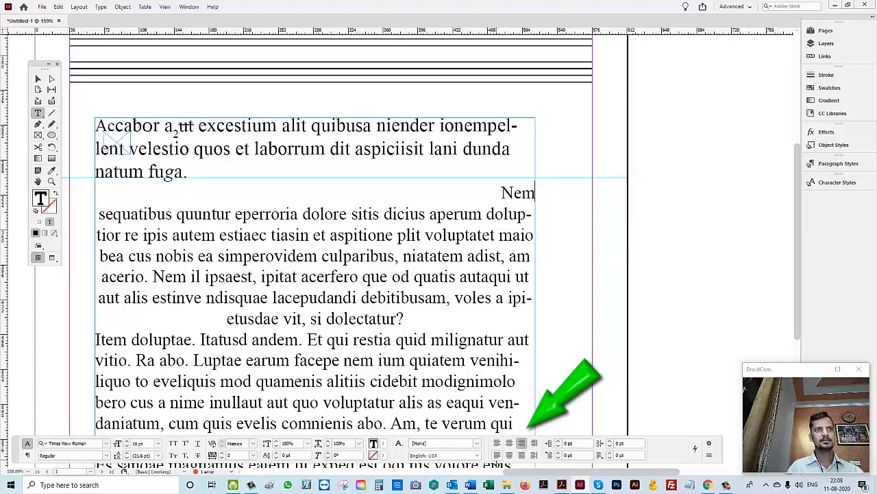
left_click(498, 455)
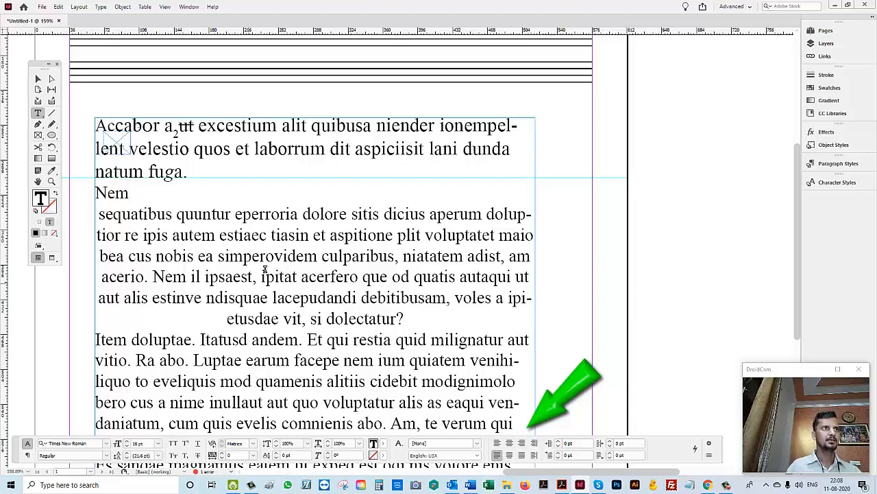
- Try left, center and right alignment on the sequatibus paragraph and return it to left alignment
left_click_drag(228, 259, 395, 267)
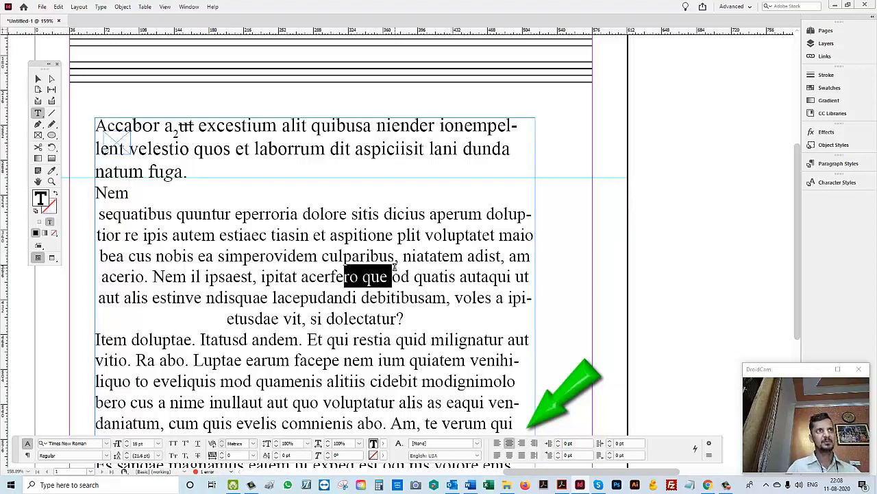
left_click(496, 443)
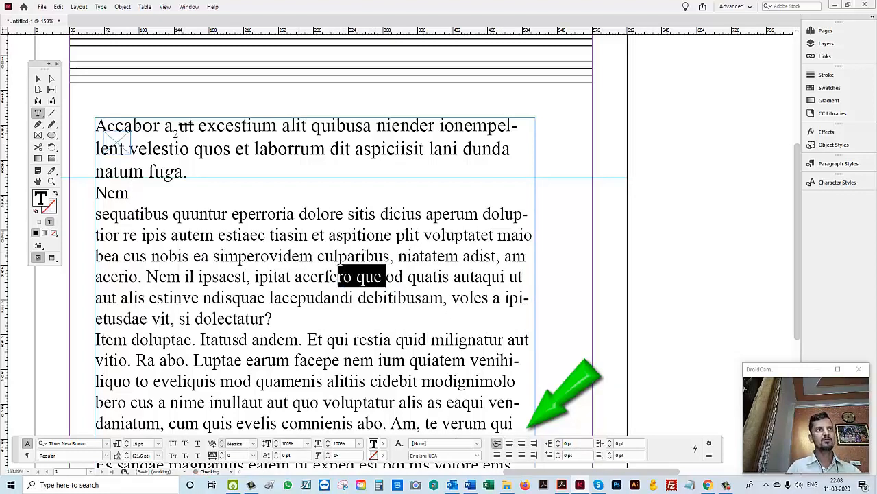
left_click(509, 443)
left_click(521, 443)
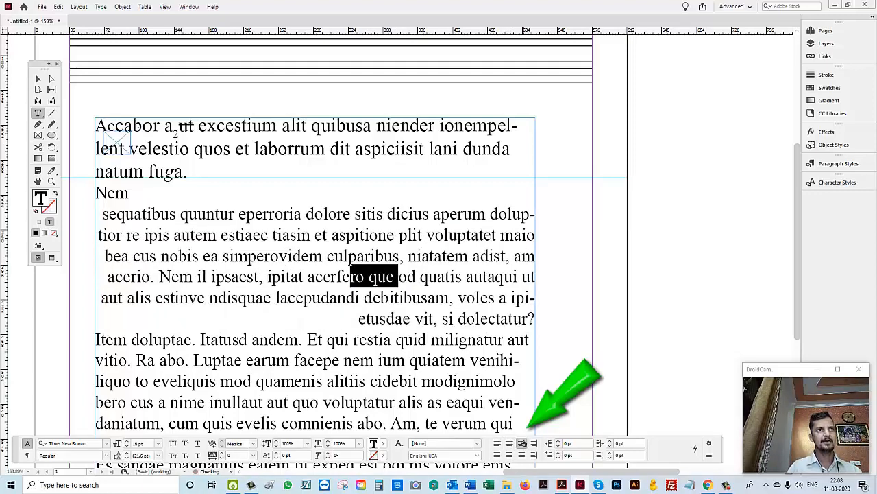
left_click(497, 443)
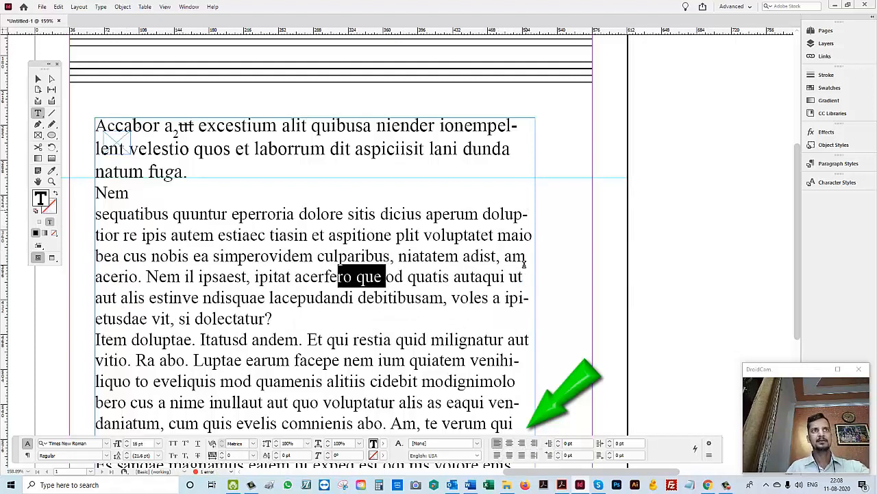
- Compare justification with the last line left and centered on the sequatibus paragraph, and set it to justify all lines
left_click(497, 454)
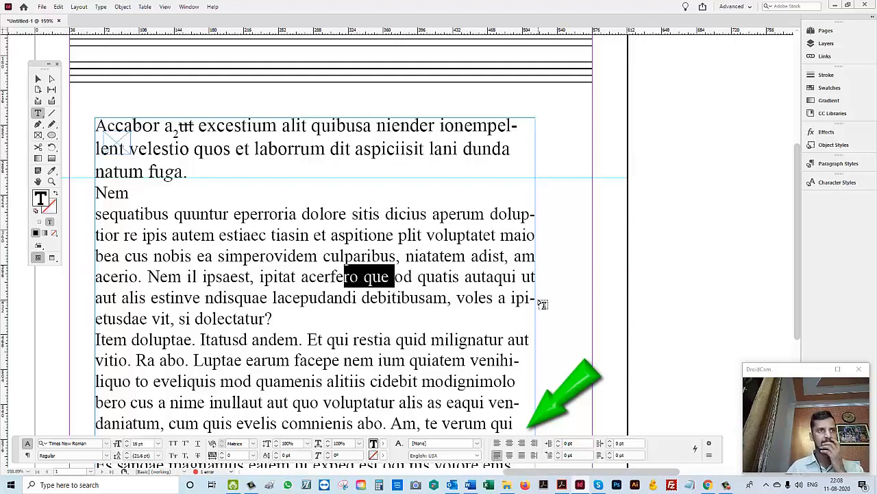
left_click(509, 456)
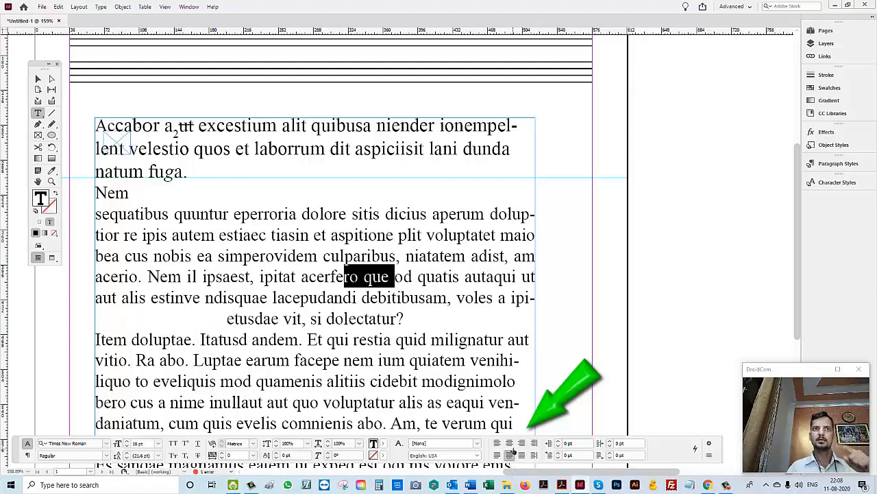
double_click(317, 318)
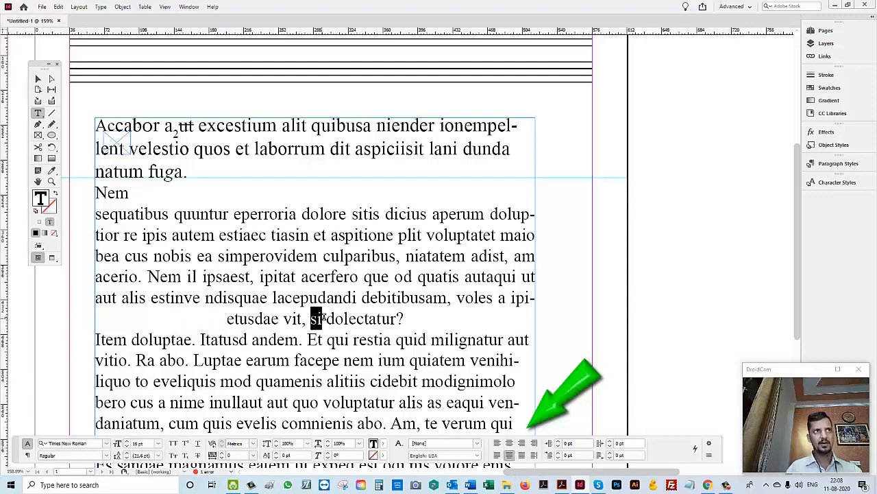
left_click(498, 455)
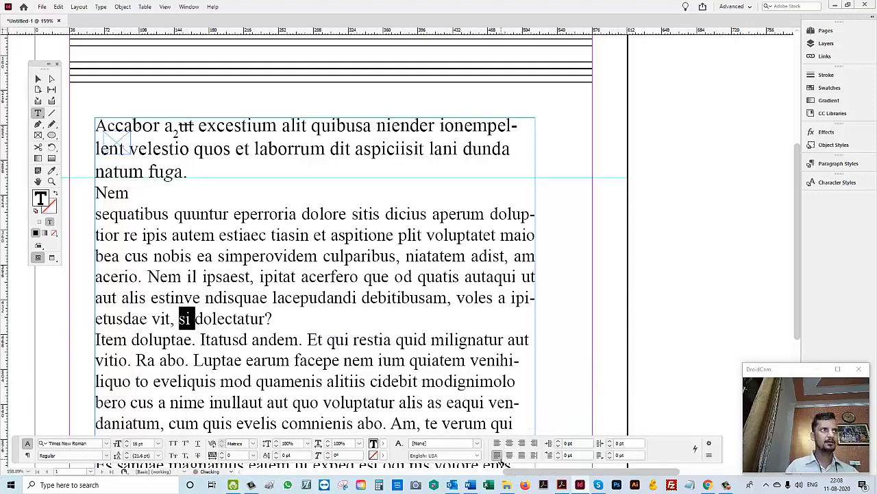
left_click(510, 455)
left_click(522, 455)
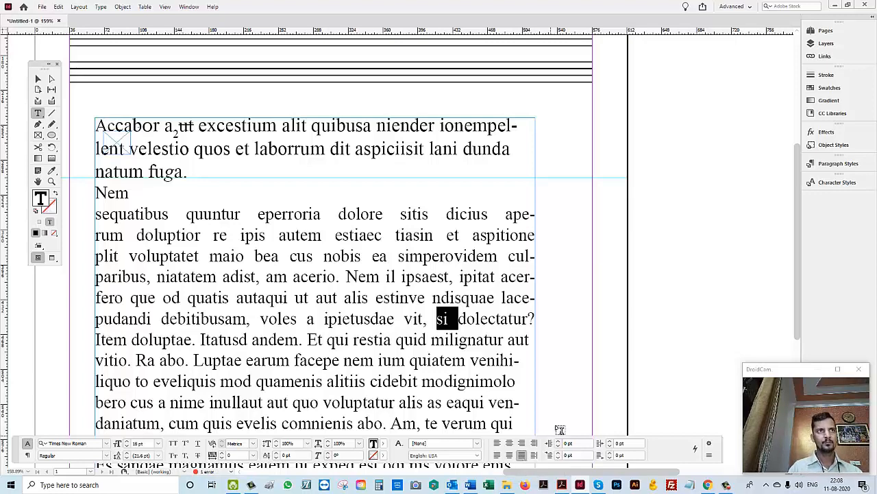
- Delete the words si dolectatur before the question mark at the end of the sequatibus paragraph
key("Down")
key("Up")
key("Right")
key("ctrl+shift+Right")
key("ctrl+shift+Right")
key("Delete")
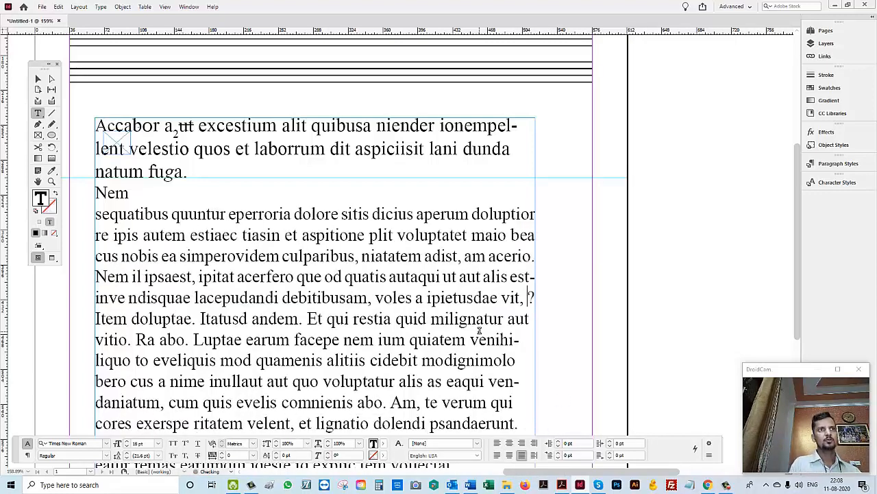
- Add an empty line after the sequatibus paragraph and another one between Nem and sequatibus
key("End")
key("Return")
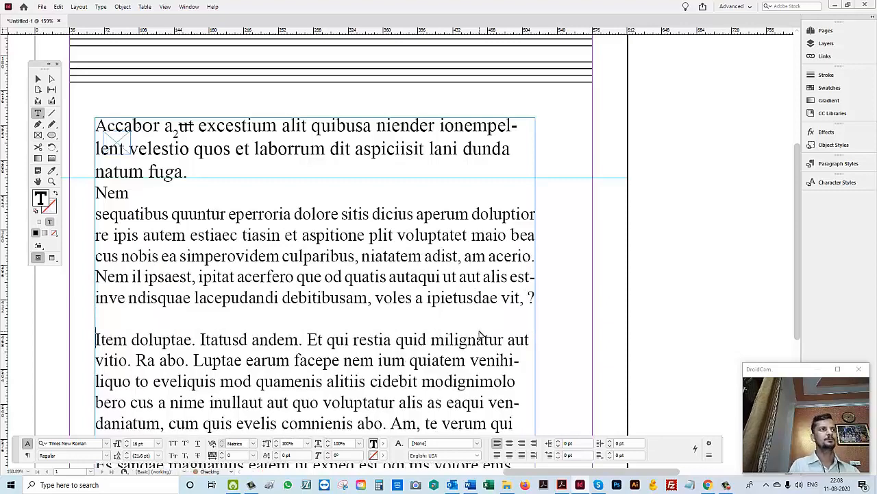
key("ctrl+Up")
key("Return")
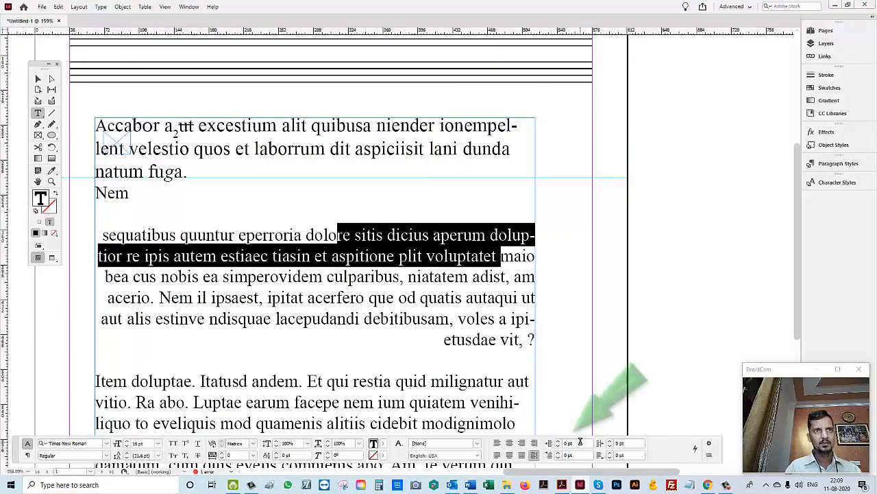
- Left-align the sequatibus paragraph
left_click(552, 445)
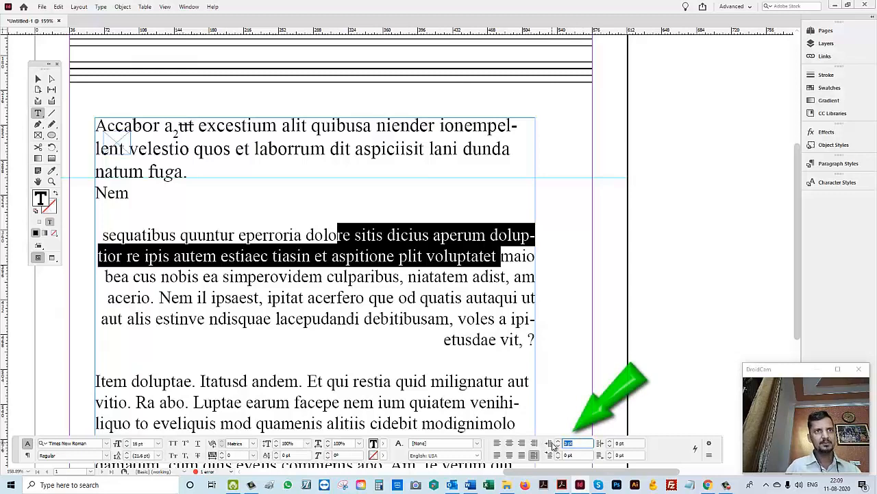
left_click(580, 444)
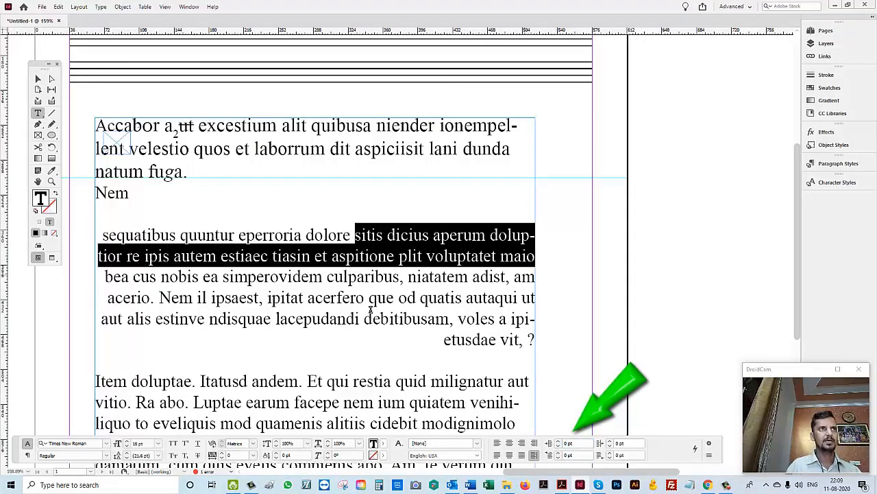
left_click(401, 318)
left_click(496, 444)
- Increase the left indent of the sequatibus paragraph to 80 pt
left_click_drag(218, 256, 392, 257)
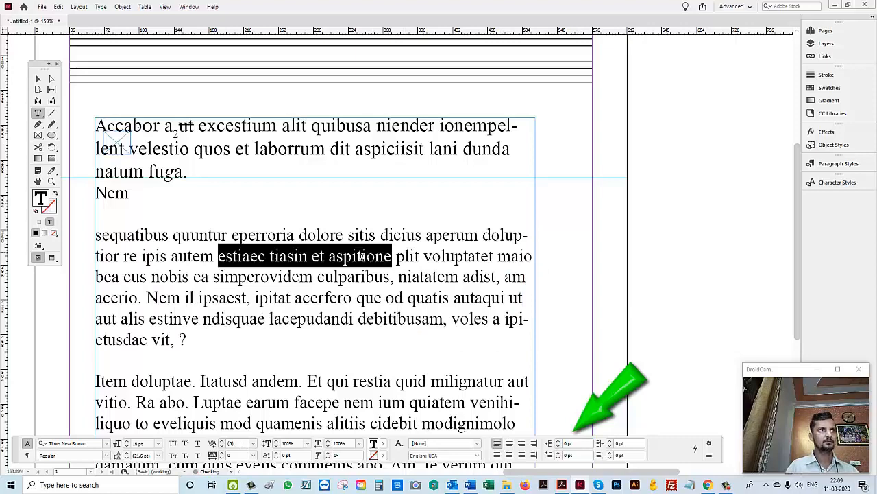
left_click(583, 444)
key("Up")
key("Up")
key("Up")
key("Up")
key("Up")
key("Up")
key("Up")
key("Up")
key("Up")
key("Up")
key("Up")
key("Up")
key("Up")
key("Up")
key("Up")
key("Up")
key("Up")
key("Up")
key("Up")
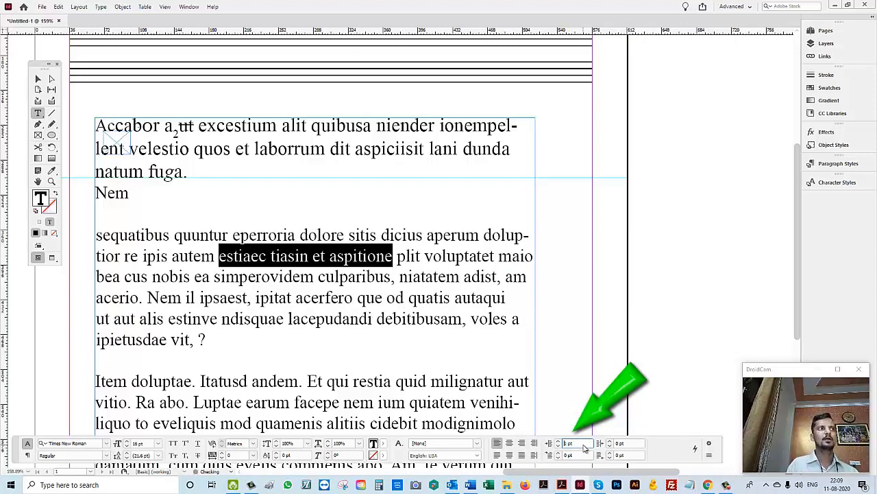
key("Up")
key("Up")
key("Up")
key("Up")
key("Up")
key("Up")
key("Up")
key("Up")
key("Up")
key("Up")
key("Up")
key("Up")
key("Up")
key("Up")
key("Up")
key("Up")
key("Up")
key("Up")
key("Up")
key("Up")
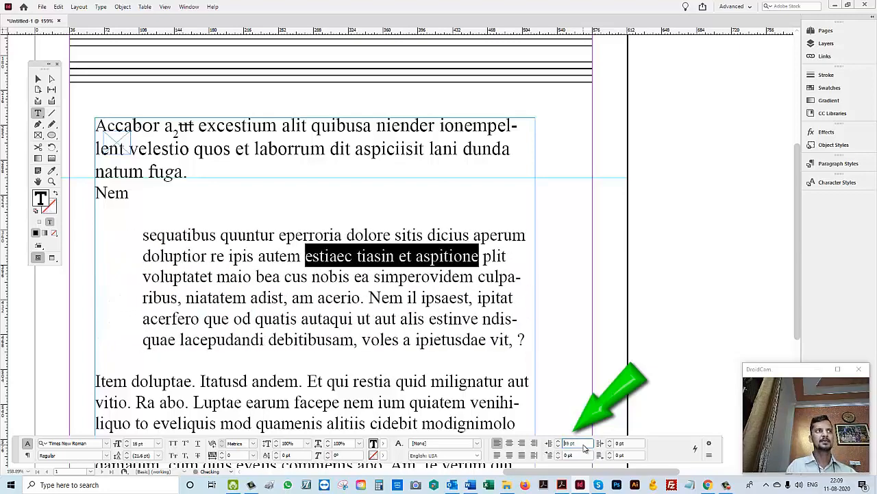
key("Up")
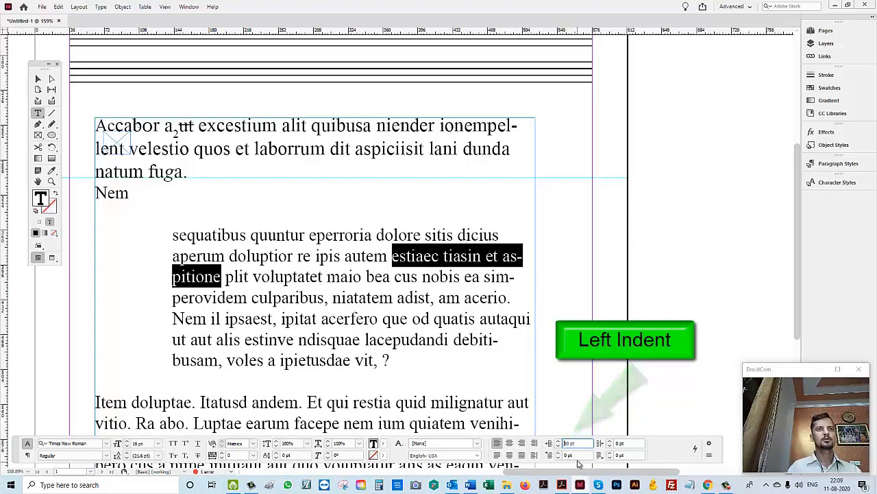
- Try a positive first line indent of about 60 pt on the sequatibus paragraph
left_click(582, 455)
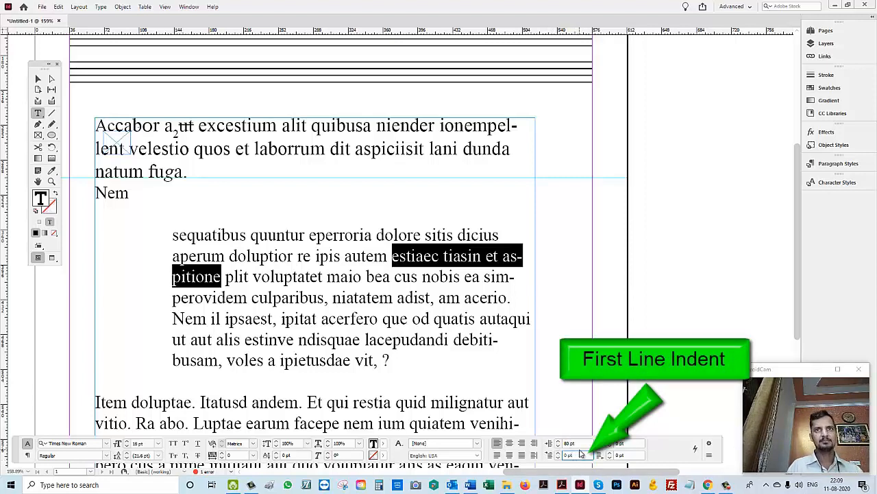
key("Up")
key("Up")
key("Up")
key("Up")
key("Up")
key("Up")
key("Up")
key("Up")
key("Up")
key("Up")
key("Up")
key("Up")
key("Up")
key("Up")
key("Up")
key("Up")
key("Up")
key("Up")
key("Up")
key("Up")
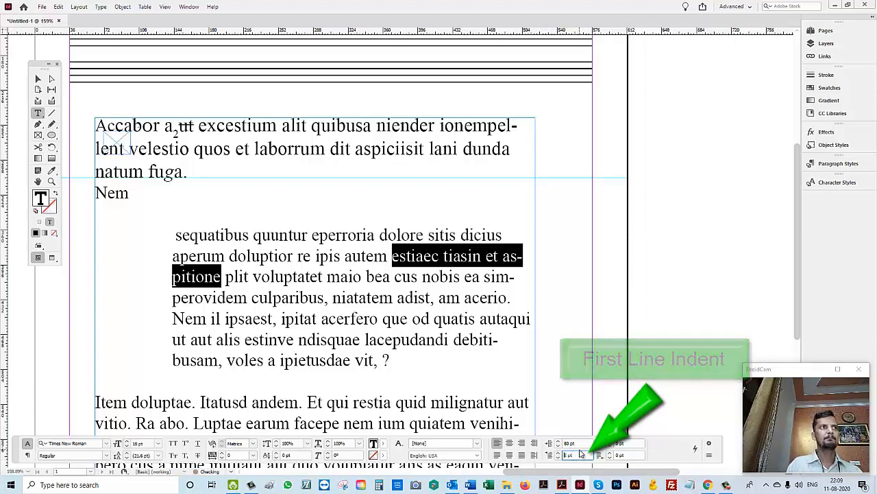
key("Up")
key("Up")
key("Up")
key("Up")
key("Up")
key("Up")
key("Up")
key("Up")
key("Up")
key("Up")
key("Up")
key("Up")
key("Up")
key("Up")
key("Up")
key("Up")
key("Up")
key("Up")
key("Up")
key("Up")
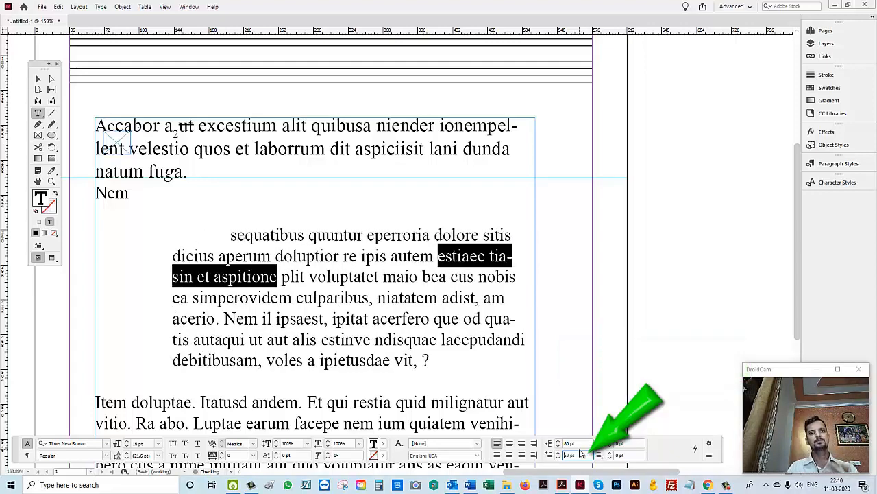
- Lower the first line indent of the sequatibus paragraph to -35 pt so its first line hangs out
key("Down")
key("Down")
key("Down")
key("Down")
key("Down")
key("Down")
key("Down")
key("Down")
key("Down")
key("Down")
key("Down")
key("Down")
key("Down")
key("Down")
key("Down")
key("Down")
key("Down")
key("Down")
key("Down")
key("Down")
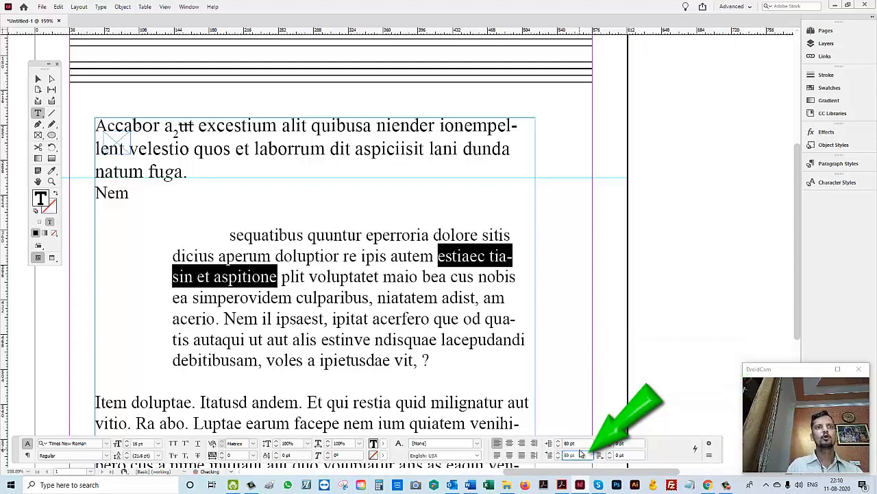
key("Down")
key("Down")
key("Down")
key("Down")
key("Down")
key("Down")
key("Down")
key("Down")
key("Down")
key("Down")
key("Down")
key("Down")
key("Down")
key("Down")
key("Down")
key("Down")
key("Down")
key("Down")
key("Down")
key("Down")
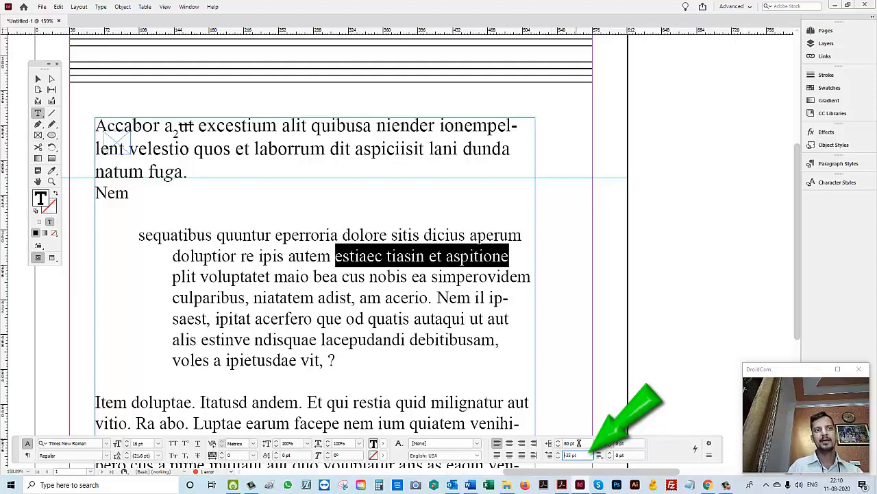
- Set the first line indent of the sequatibus paragraph to -80 pt and try lowering it further to -81 pt
triple_click(573, 455)
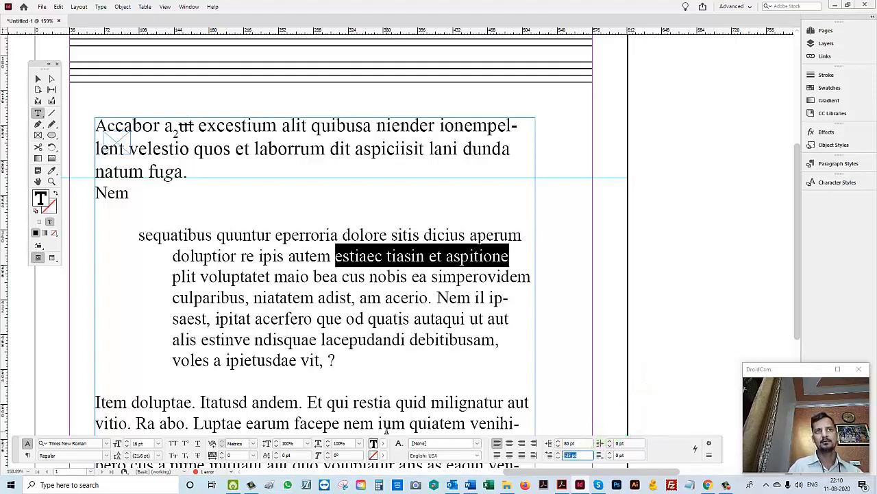
type("-80")
key("Return")
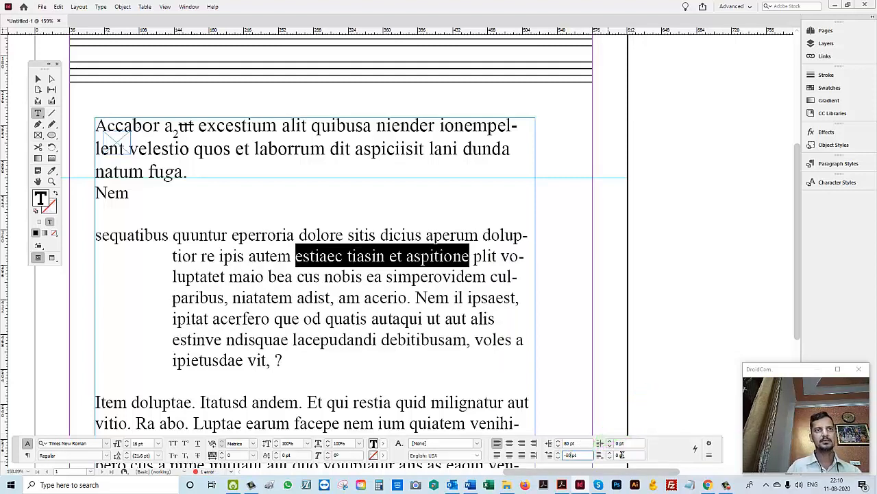
key("Down")
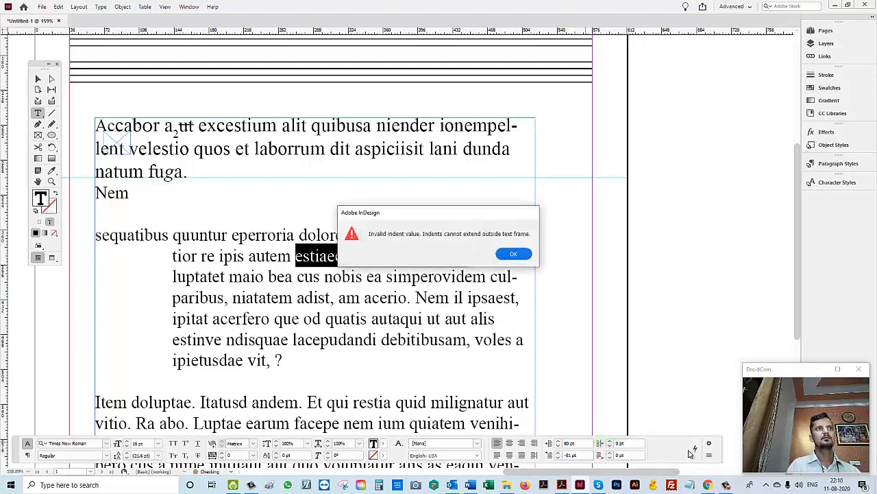
left_click(512, 255)
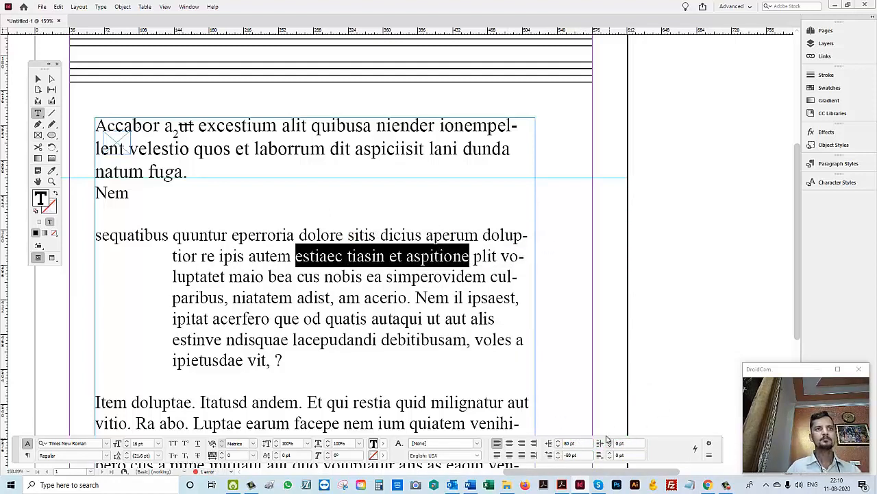
- Set the right indent of the sequatibus paragraph to 50 pt
left_click_drag(635, 443, 543, 443)
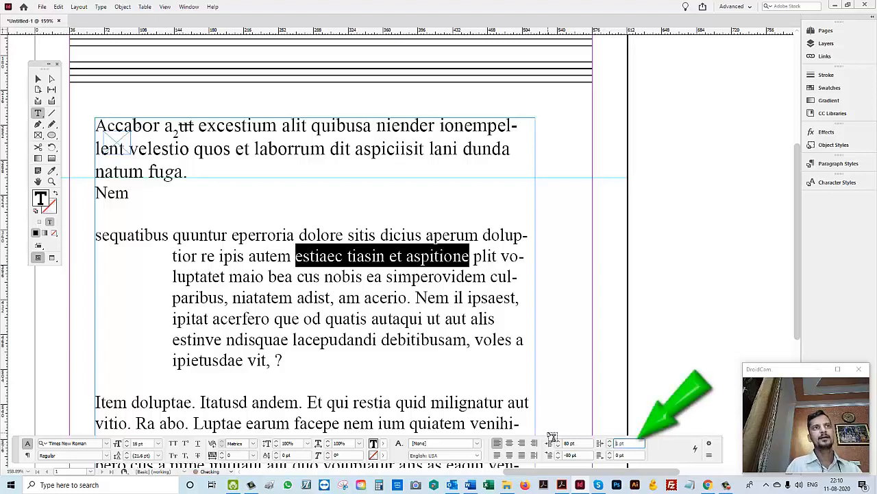
type("80")
key("Return")
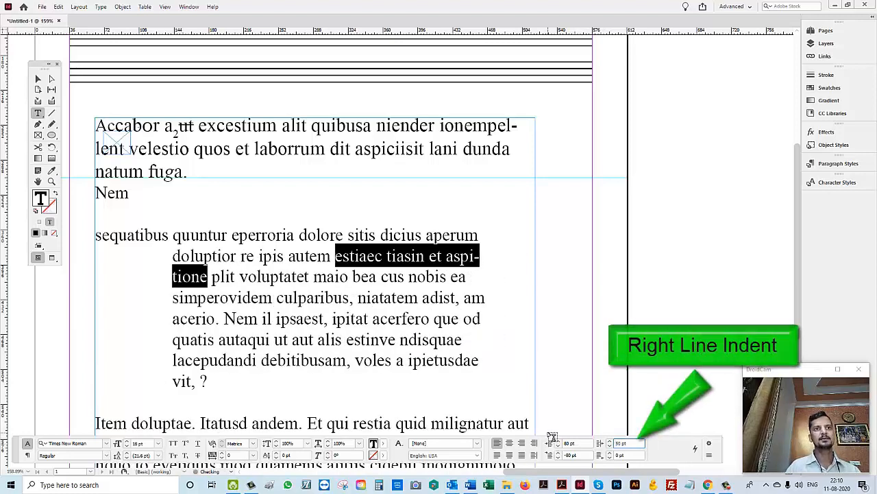
- Shorten the end of the sequatibus paragraph by deleting "ae vit," so that it ends with "ipietusd?"
left_click(635, 455)
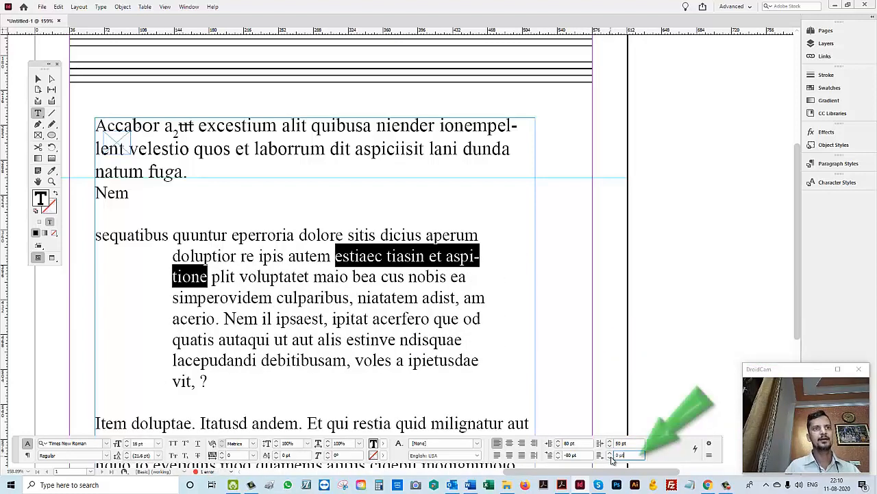
left_click(209, 360)
left_click(227, 384)
key("ctrl+shift+Left")
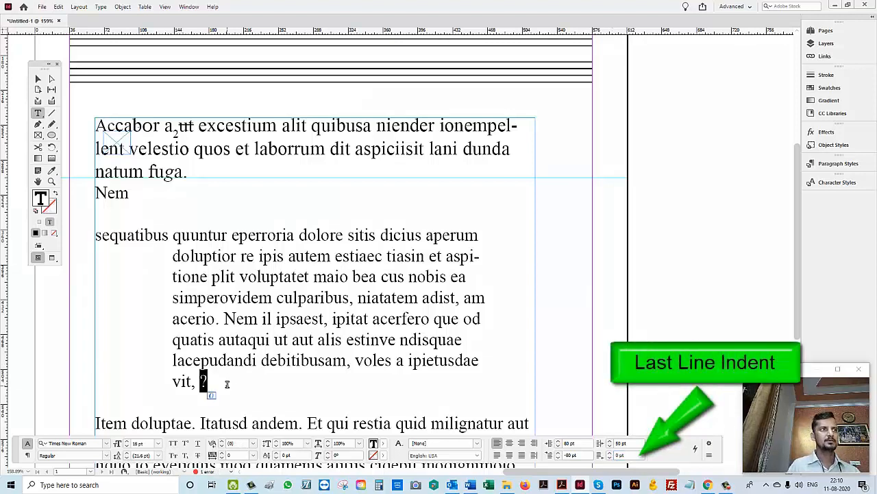
key("Left")
key("ctrl+shift+Left")
key("ctrl+shift+Left")
key("BackSpace")
key("BackSpace")
key("BackSpace")
key("BackSpace")
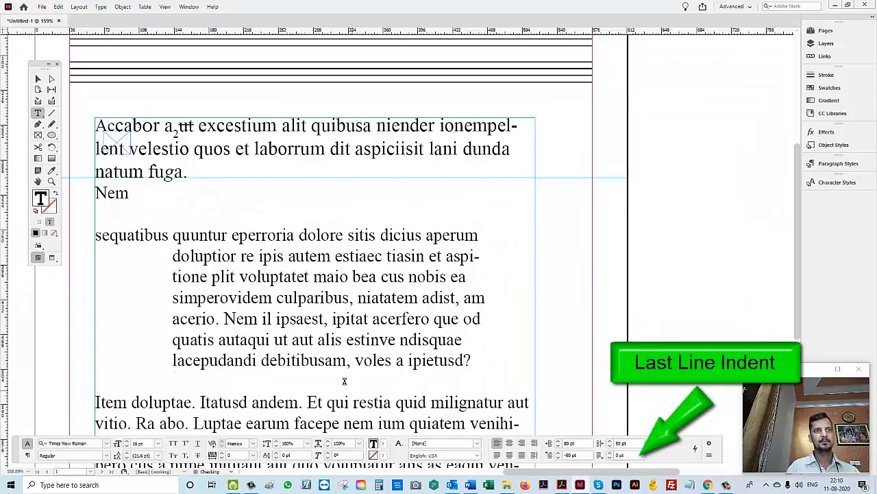
- Increase the last line right indent of the sequatibus paragraph to 55 pt
left_click(639, 456)
key("shift+Up")
key("shift+Up")
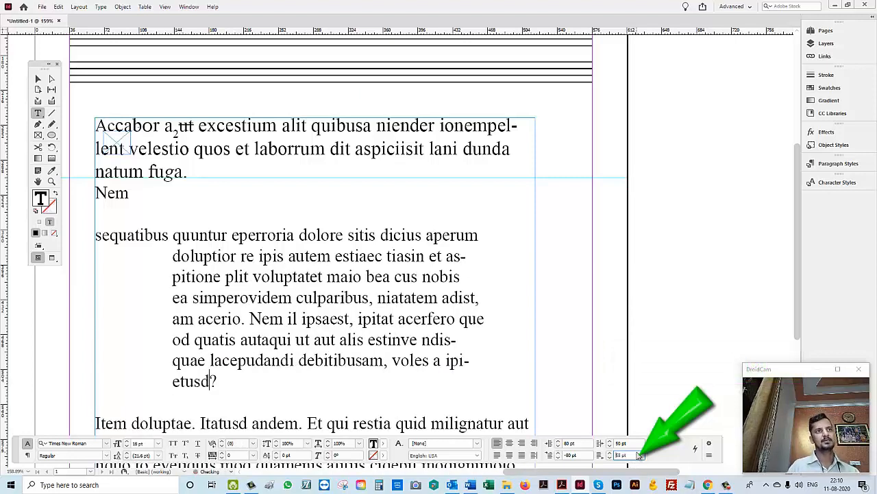
key("shift+Up")
key("shift+Up")
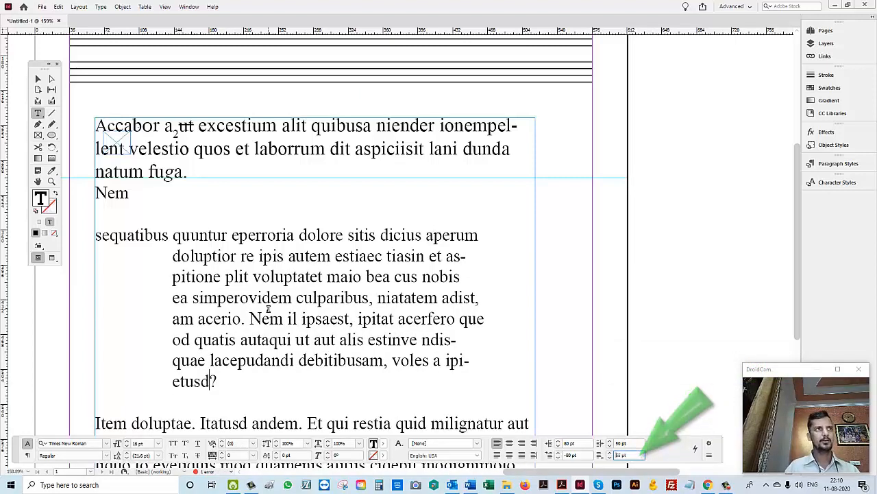
- Try to set the left indent of the sequatibus paragraph to 0 pt while keeping the negative first line indent
left_click_drag(270, 318, 349, 321)
left_click(574, 442)
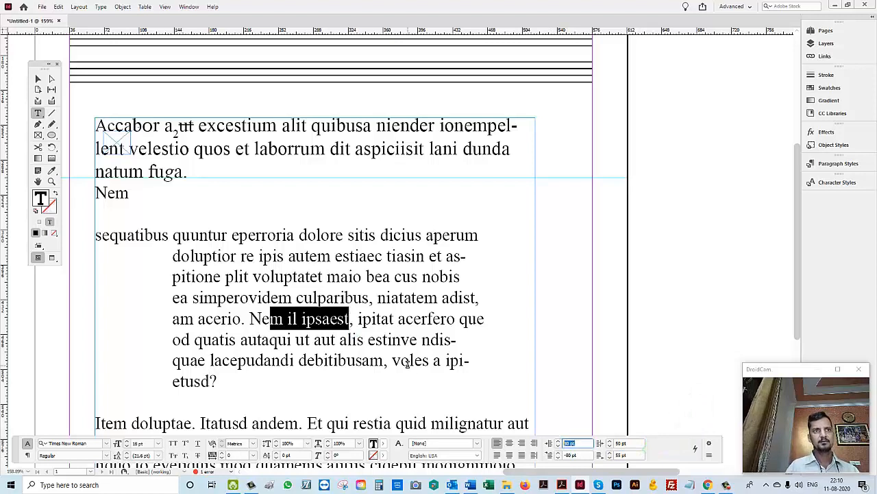
key("Return")
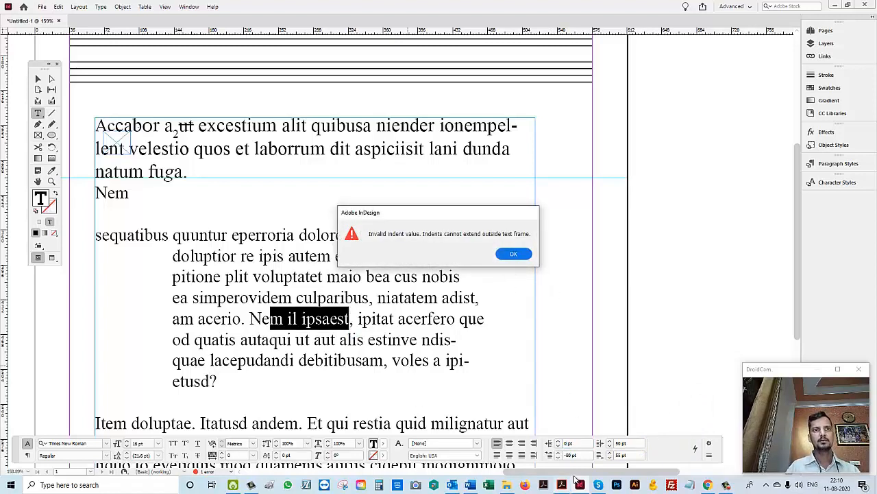
left_click(521, 254)
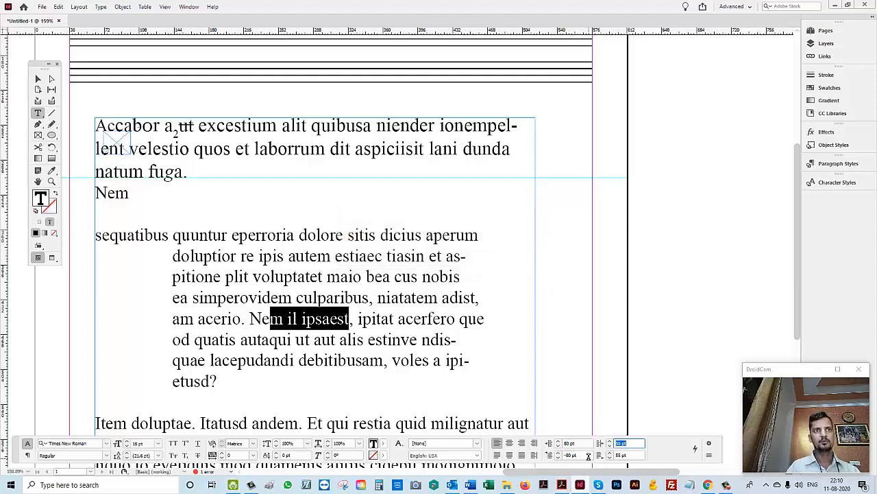
- Set the left, first line and last line right indents of the sequatibus paragraph to 0 pt
left_click_drag(588, 455, 425, 443)
type("0")
key("shift+Tab")
key("shift+Tab")
type("0")
key("Tab")
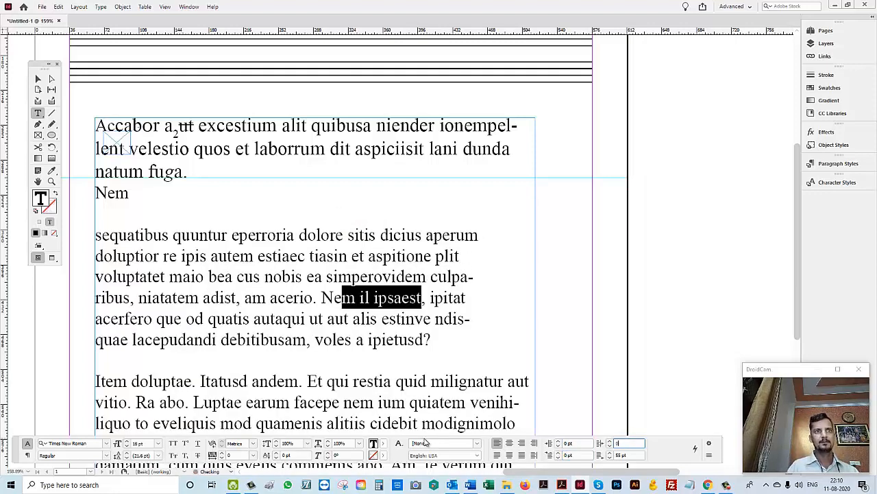
key("Tab")
key("Tab")
type("0")
key("Return")
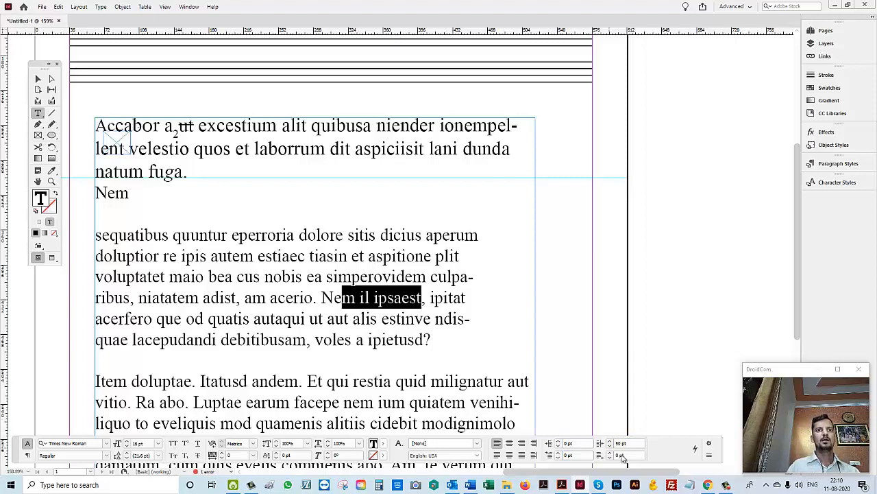
- Set the right indent of the sequatibus paragraph to 0 pt
left_click_drag(634, 442, 416, 427)
type("0")
key("Return")
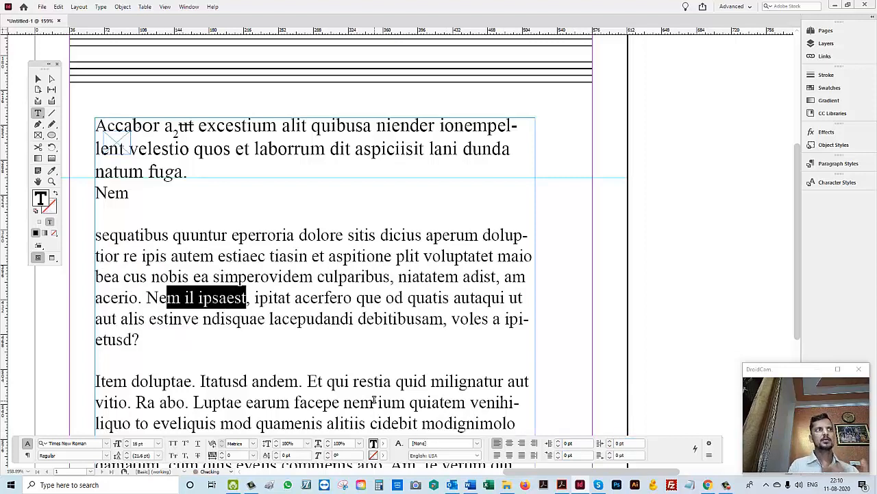
- Insert "1." followed by a tab at the start of the sequatibus paragraph
key("ctrl+Up")
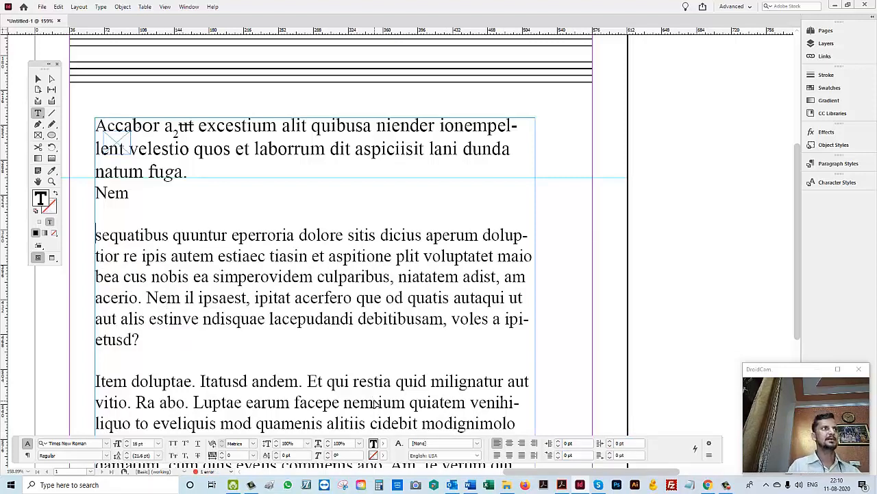
type("1.")
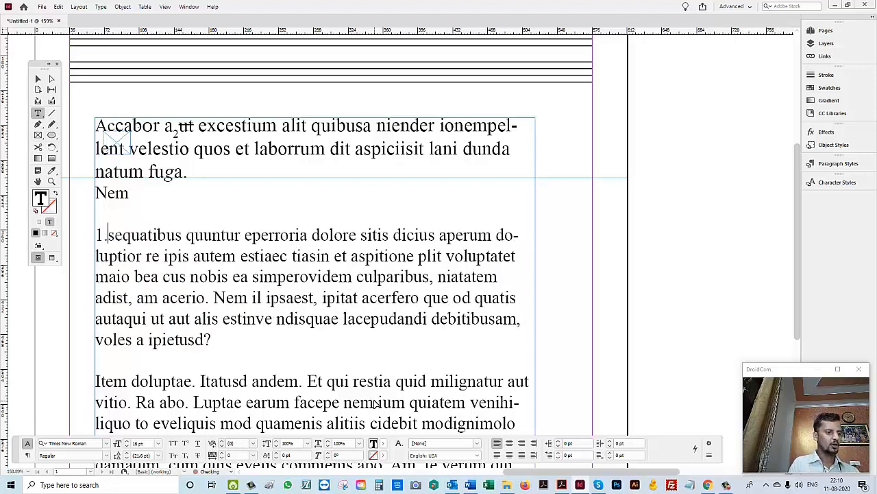
key("Tab")
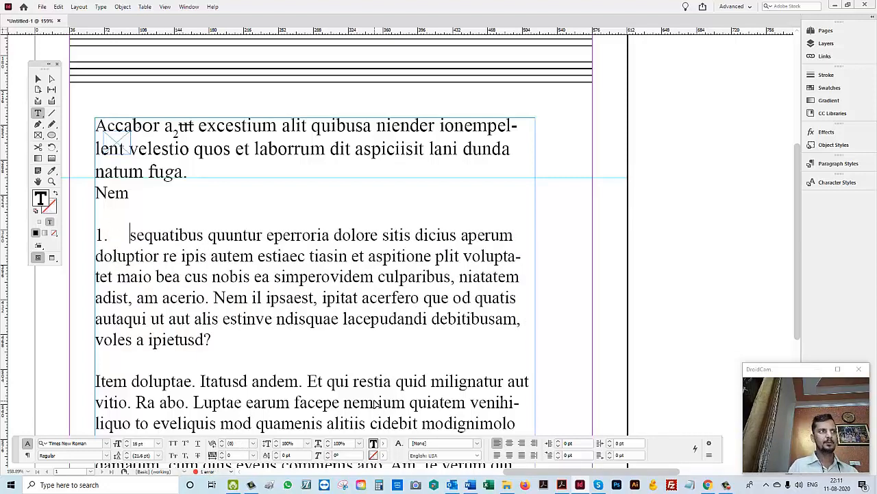
- Give the numbered paragraph a hanging indent with a 24 pt left indent and a -24 pt first line indent
key("shift+Right")
key("shift+Right")
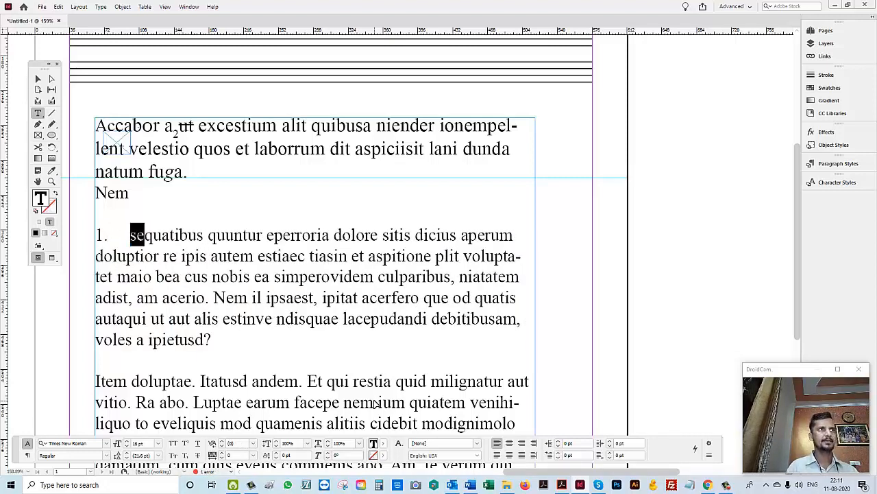
key("ctrl+shift+Down")
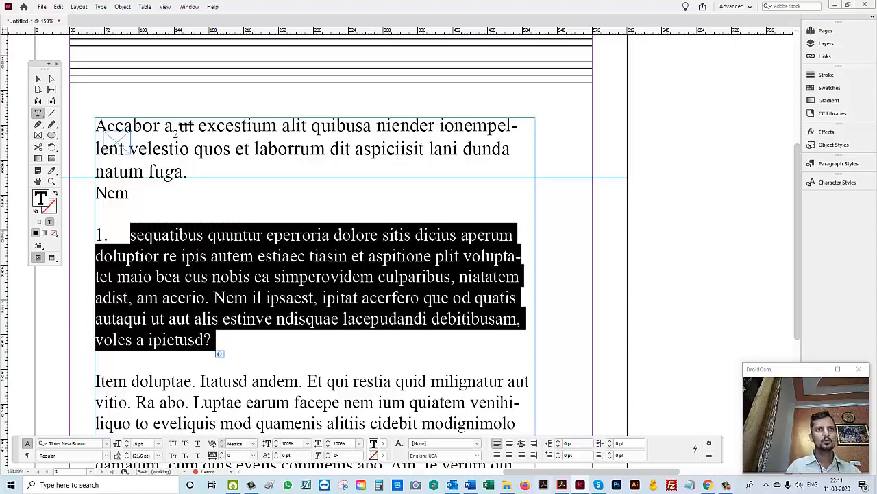
left_click_drag(585, 442, 545, 438)
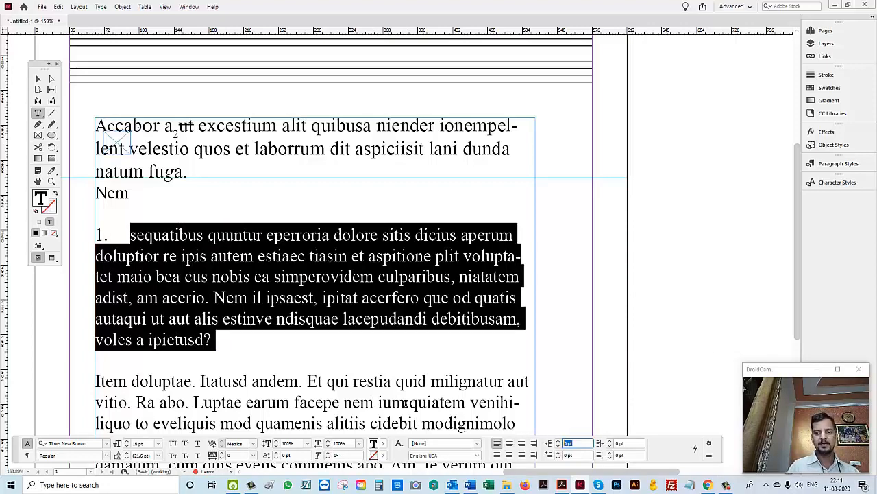
type("24")
key("Tab")
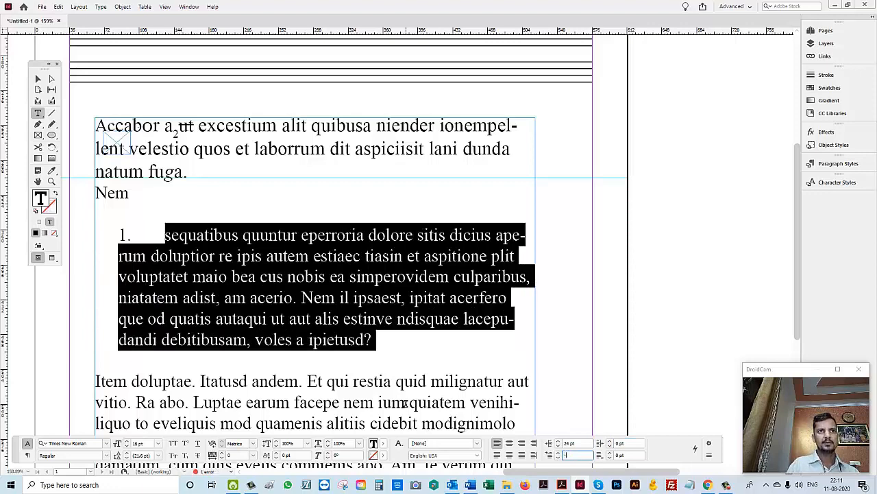
type("-24")
key("Tab")
key("Left")
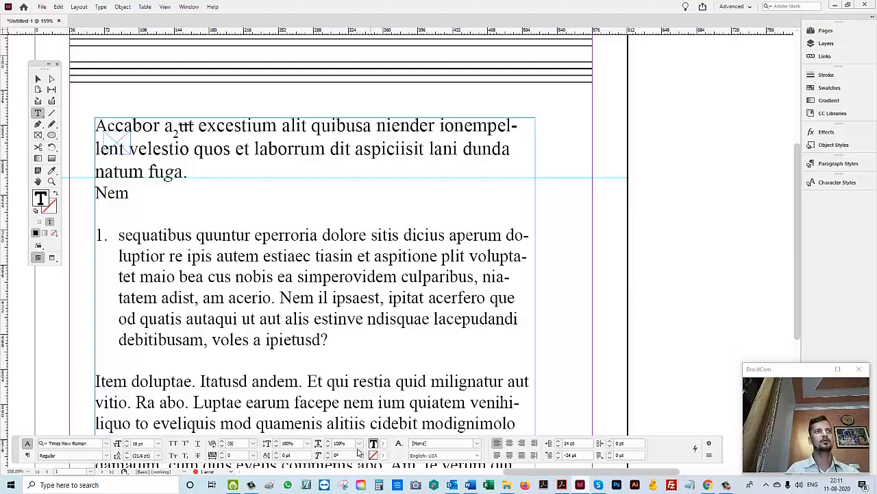
- Add a second item numbered "2." with a tab and two lines of filler text in the empty line below item 1
left_click(336, 353)
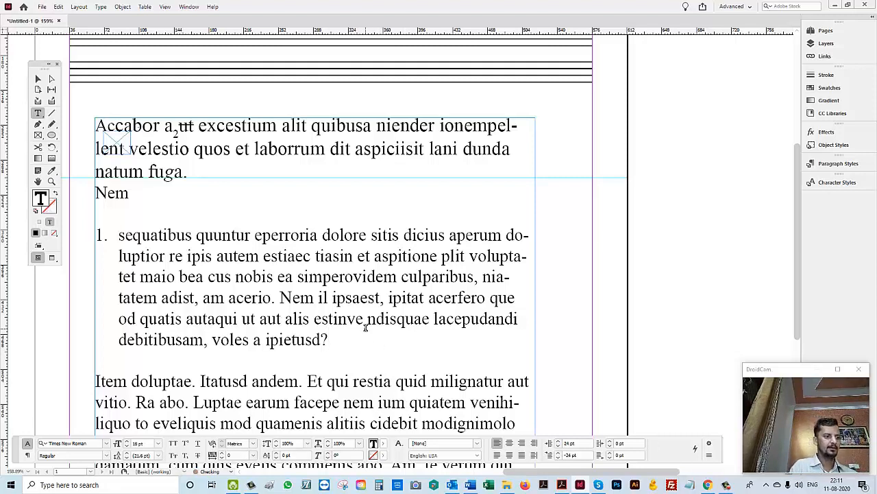
type("2.")
key("Tab")
type("kdfhkdfdkf")
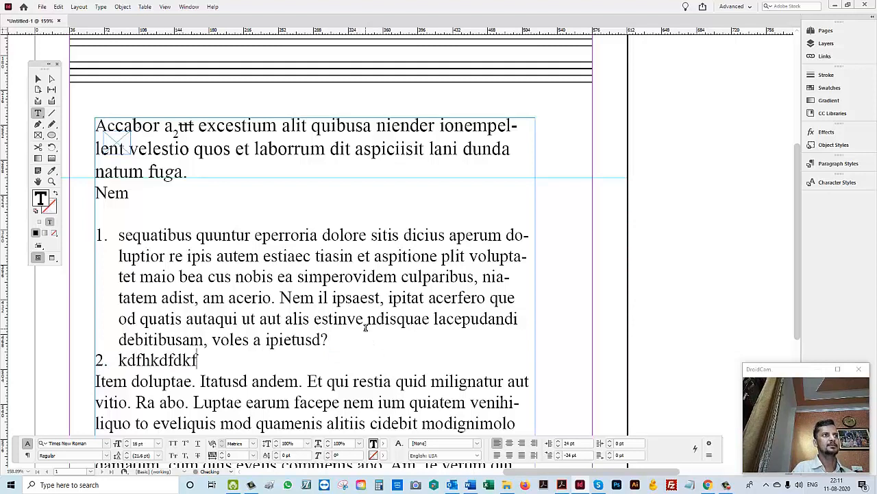
type("kl dklfdk f dlfhd fkdhf kdhf kdhf k")
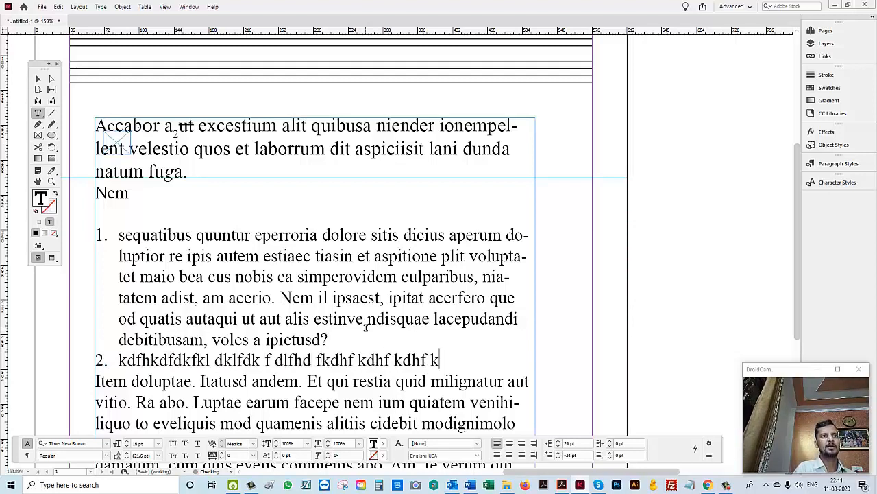
type("dhf dkfh kdfh kdfh dkfhd fkdfh")
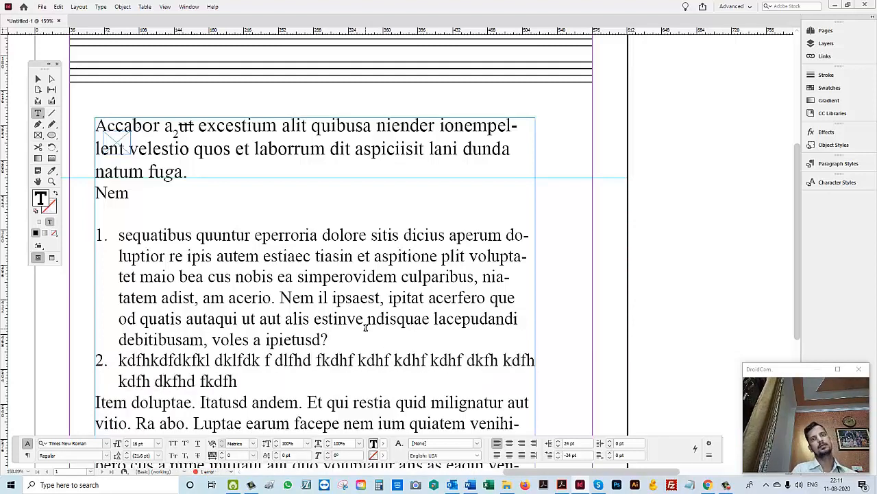
- Delete the filler item numbered "2." and put back an empty line above the Item doluptae paragraph
key("ctrl+Up")
key("ctrl+shift+Down")
key("Delete")
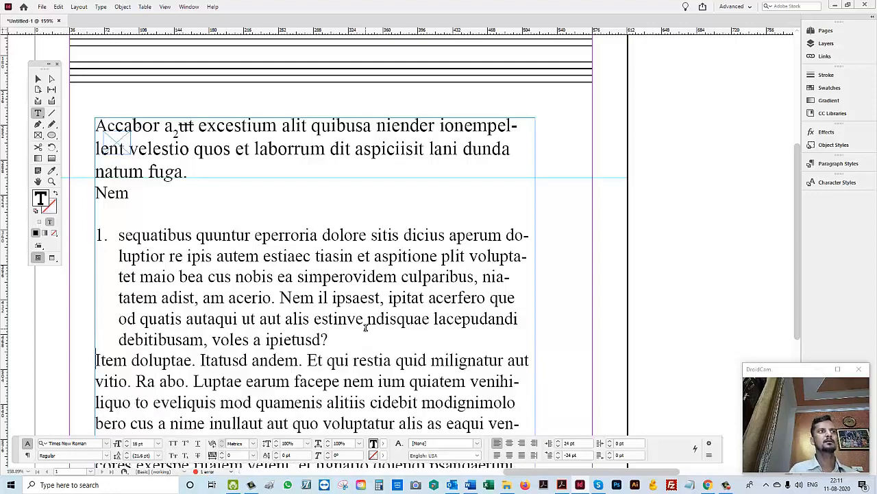
key("Return")
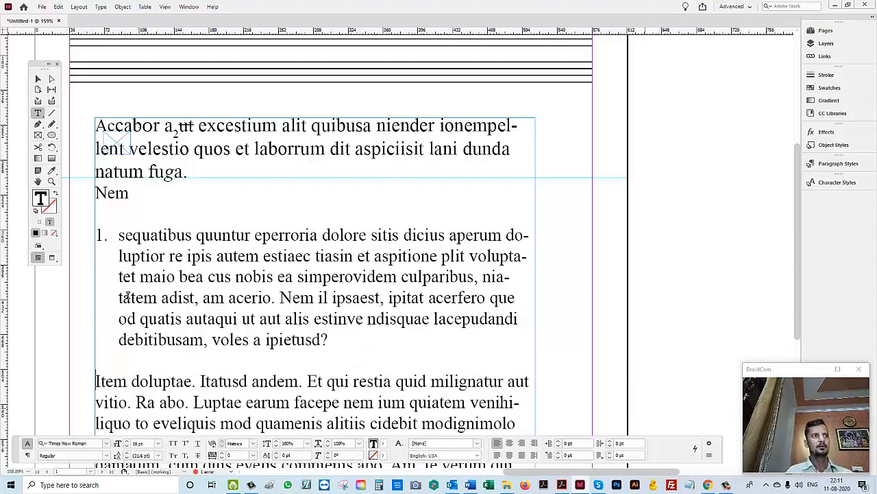
- Select the whole numbered paragraph and compare the character and paragraph formatting controls, leaving the paragraph controls displayed
triple_click(218, 275)
double_click(220, 275)
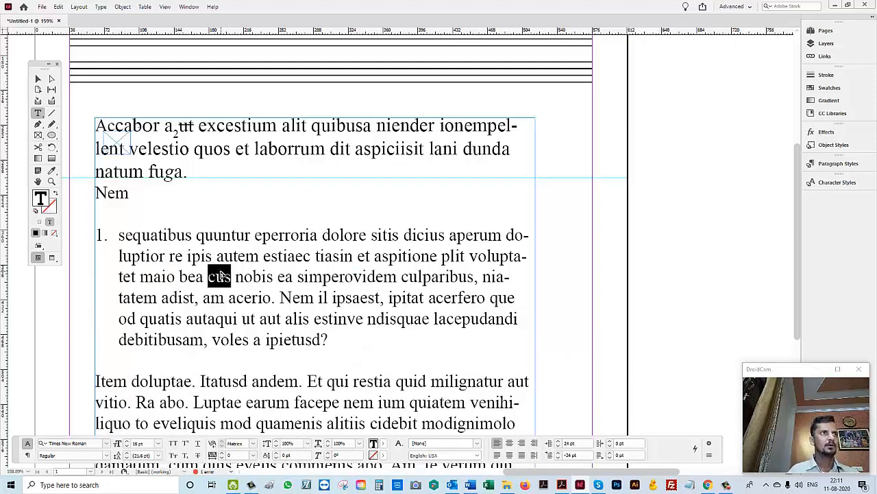
left_click(220, 275)
key("ctrl+shift+Down")
key("ctrl+Up")
key("ctrl+shift+Down")
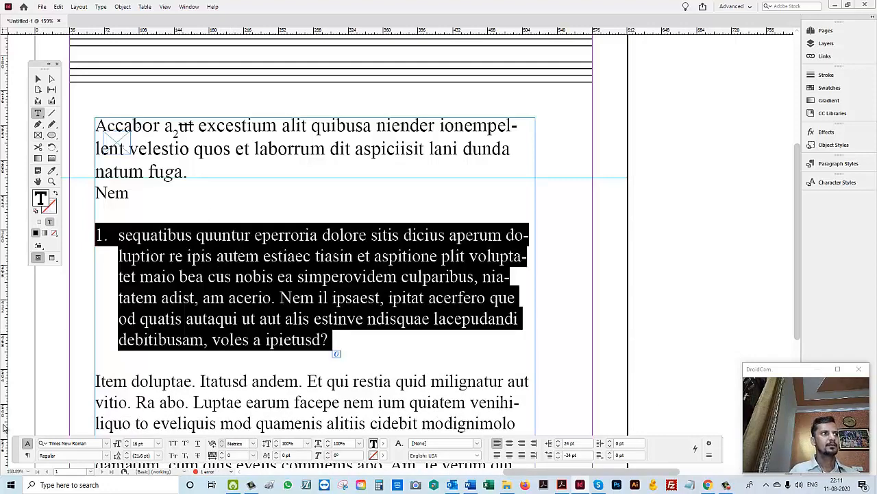
left_click(28, 456)
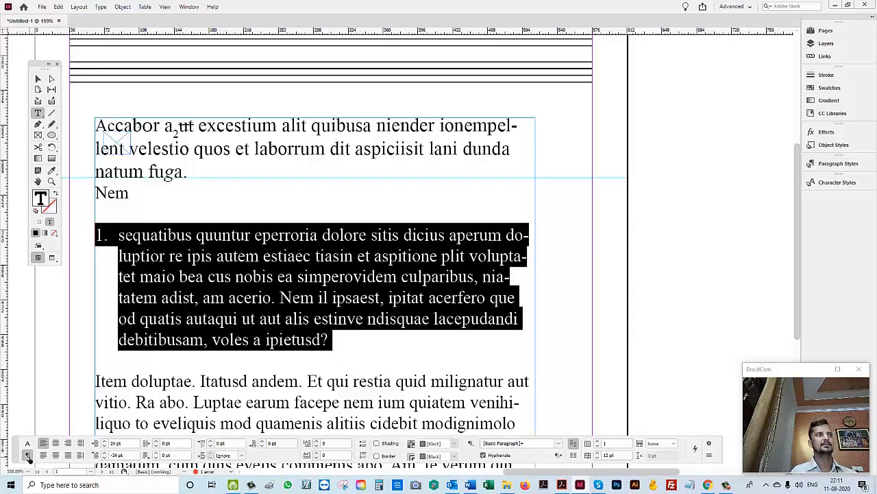
triple_click(204, 280)
left_click(204, 280)
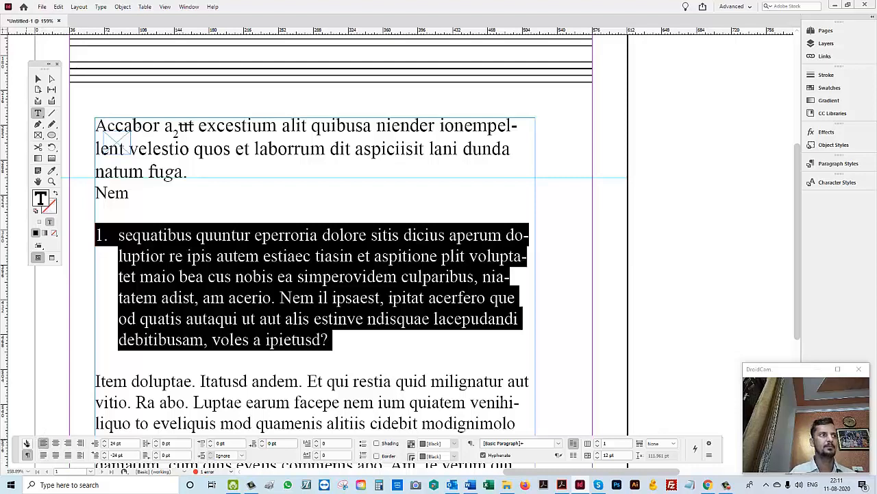
left_click(27, 443)
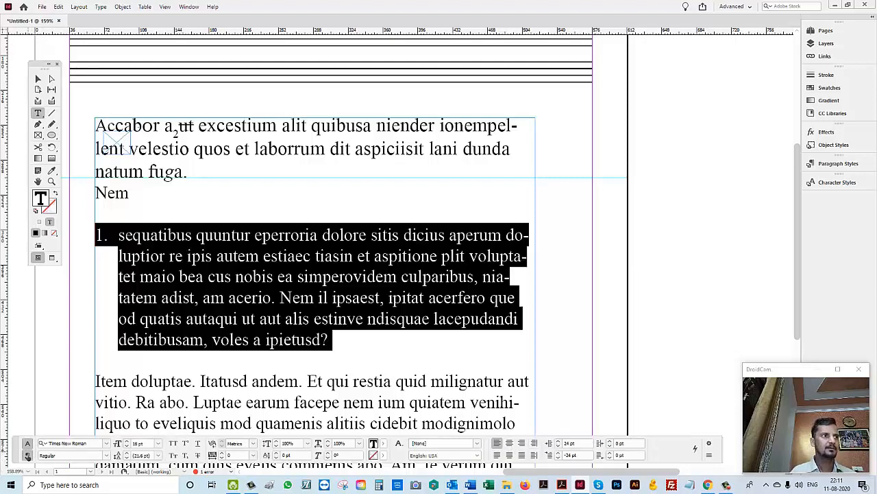
left_click(28, 455)
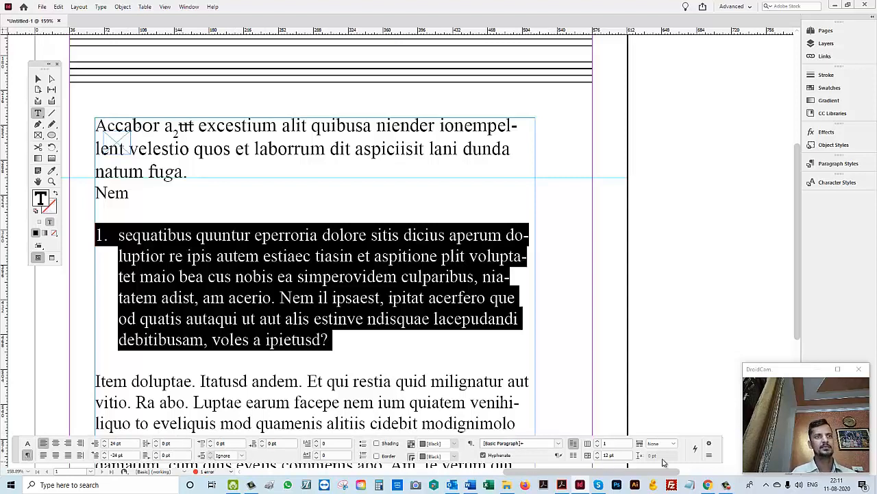
- Try increasing the space before the numbered paragraph, and bring it back to 0 pt
left_click(237, 444)
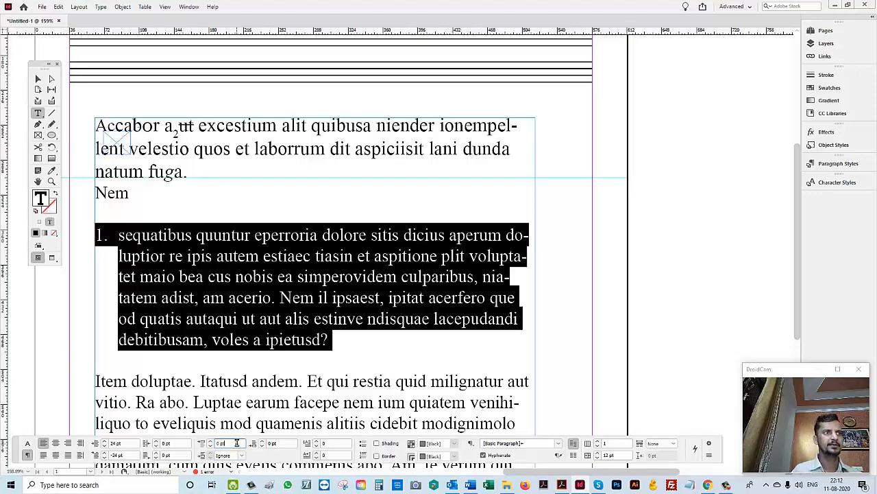
key("Up")
key("Up")
key("Up")
key("Up")
key("Down")
key("Down")
key("Down")
key("Down")
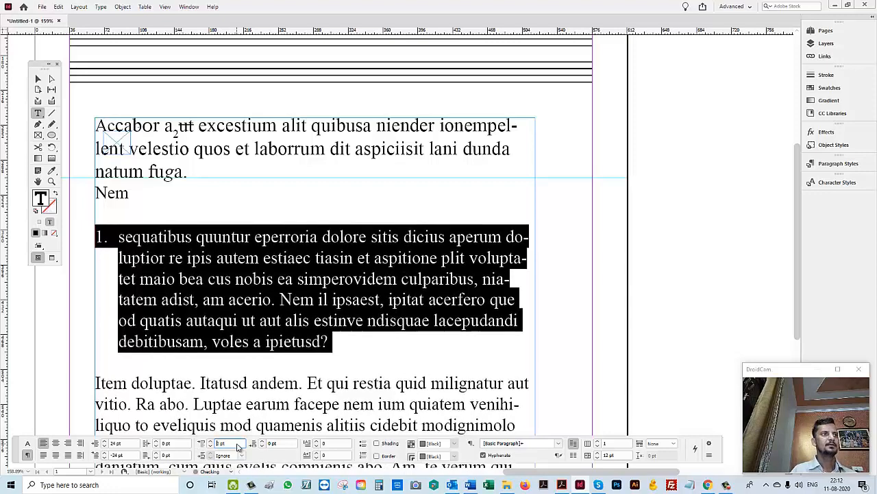
- Try removing the empty lines above and below the numbered paragraph
left_click(241, 238)
key("Up")
key("shift+Down")
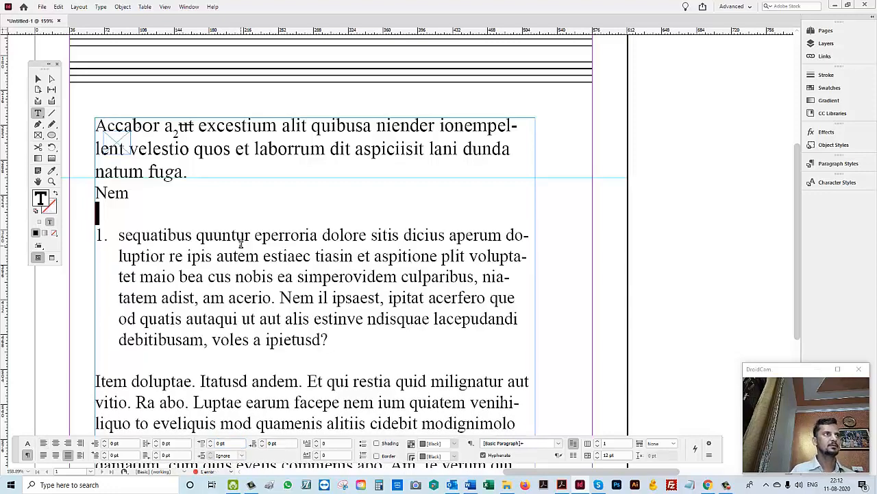
key("Delete")
key("ctrl+Down")
key("shift+Down")
key("Delete")
double_click(237, 235)
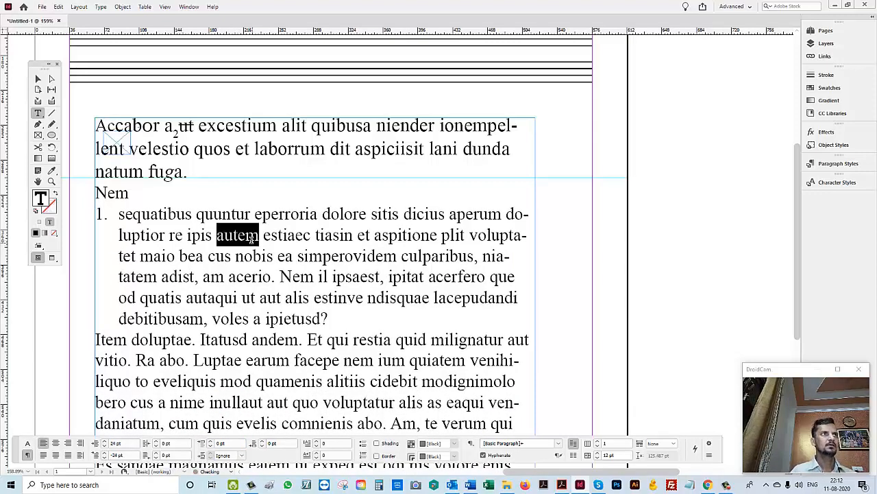
- Undo the removal of both empty lines, retrying the deletion of the one above the numbered paragraph and undoing it
key("ctrl+z")
key("ctrl+z")
key("Up")
key("Delete")
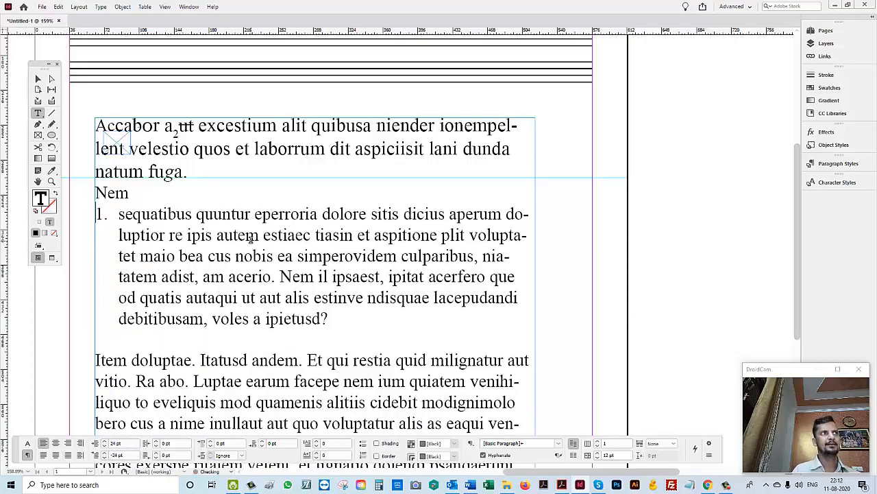
key("ctrl+z")
key("Up")
key("Delete")
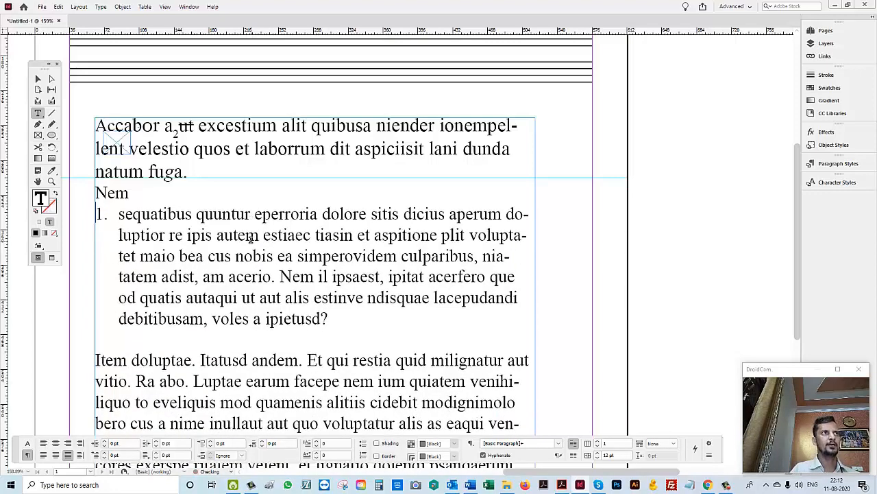
key("ctrl+z")
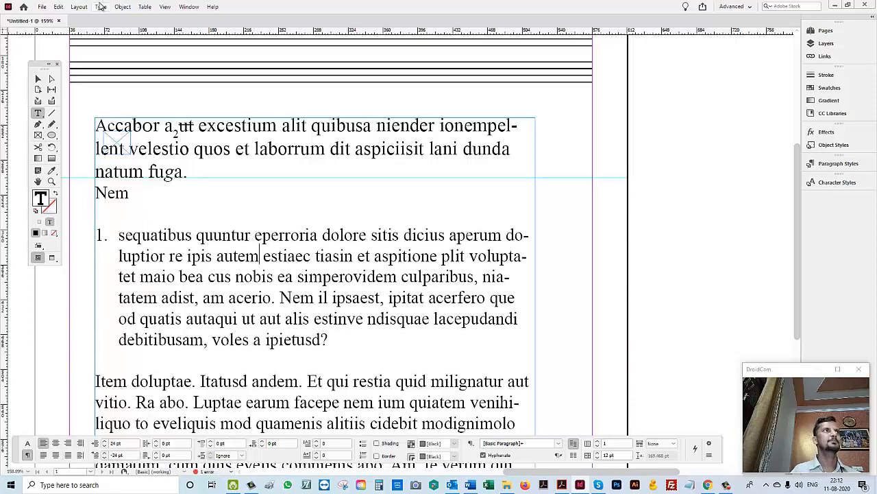
- Show the hidden characters and insert extra spaces between "acerio." and "Nem" in the numbered paragraph
left_click(102, 6)
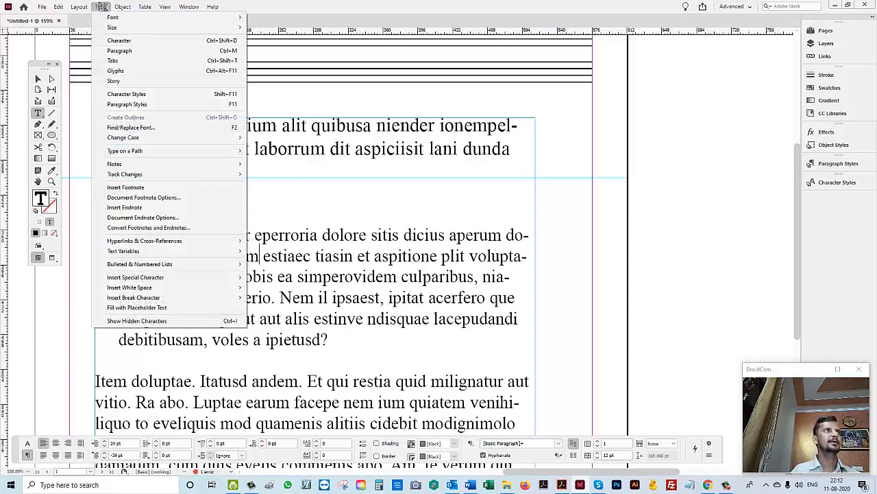
left_click(132, 320)
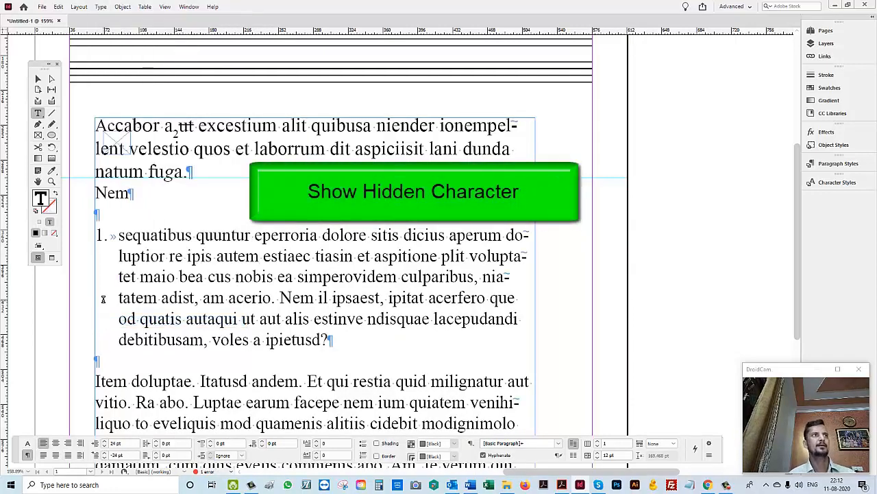
left_click(280, 299)
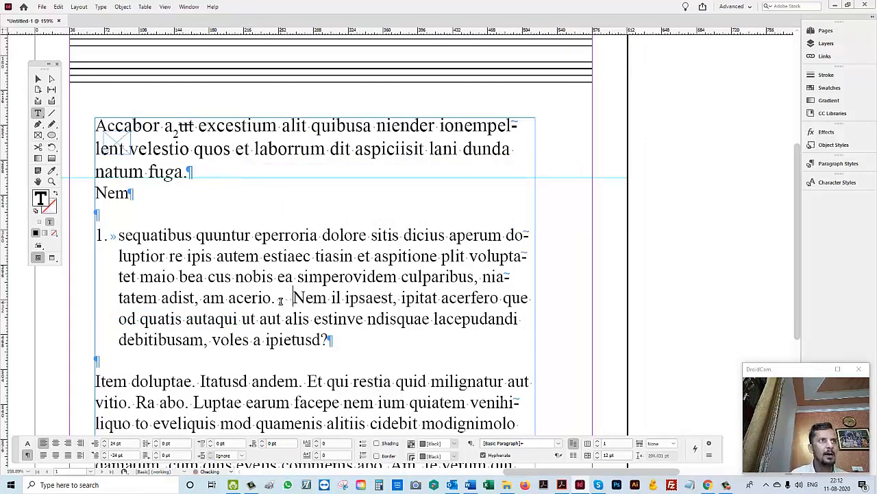
left_click_drag(354, 316, 359, 319)
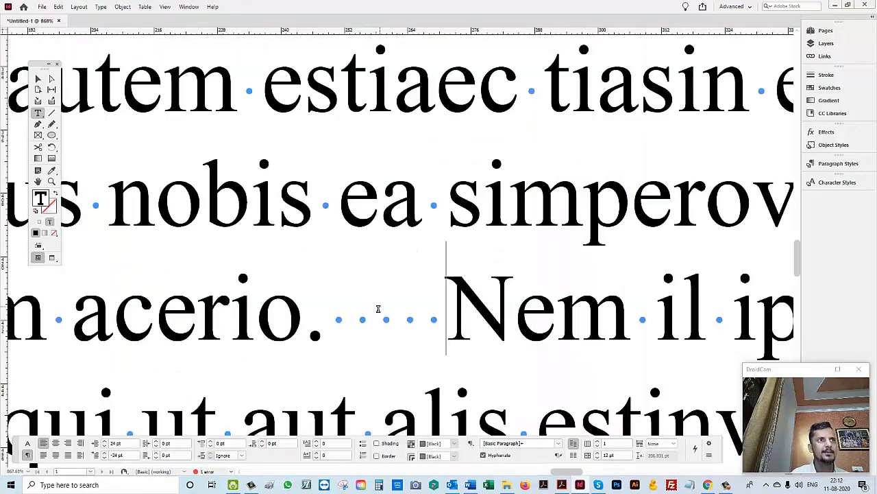
left_click(378, 308)
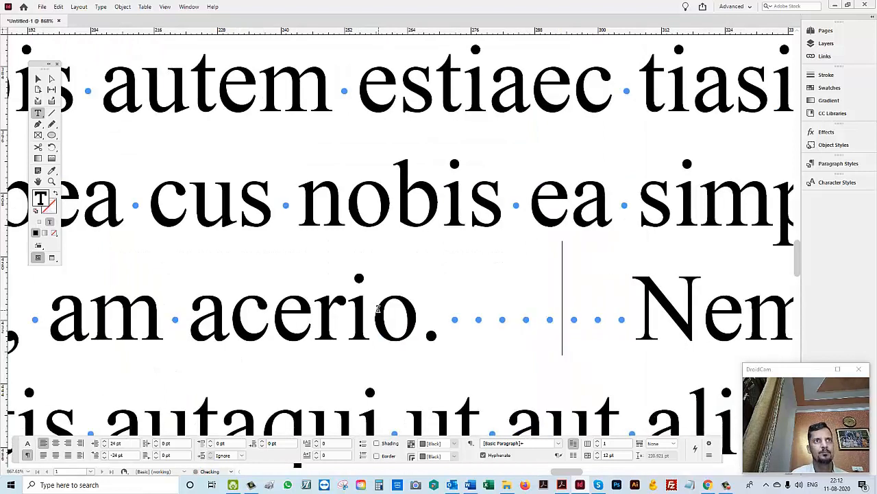
- Examine the space markers between "acerio." and "Nem" by selecting single spaces and the whole run
key("shift+Left")
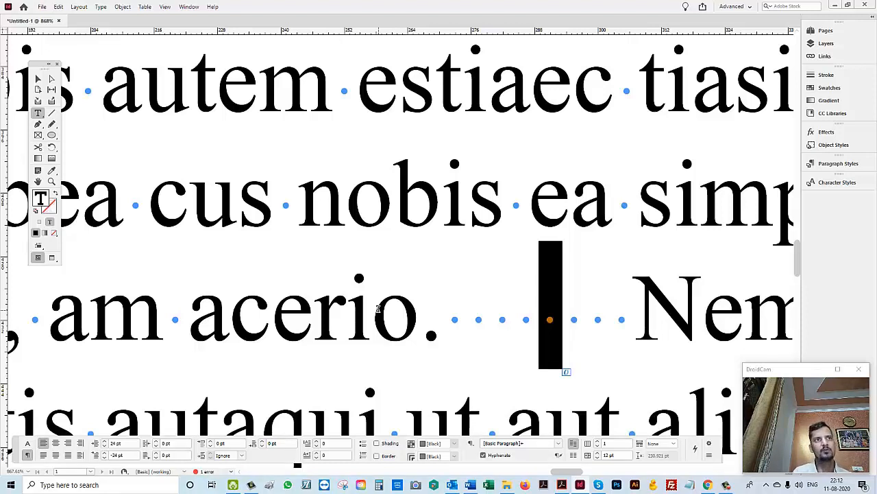
key("Right")
key("Right")
key("Right")
key("Right")
key("ctrl+shift+Left")
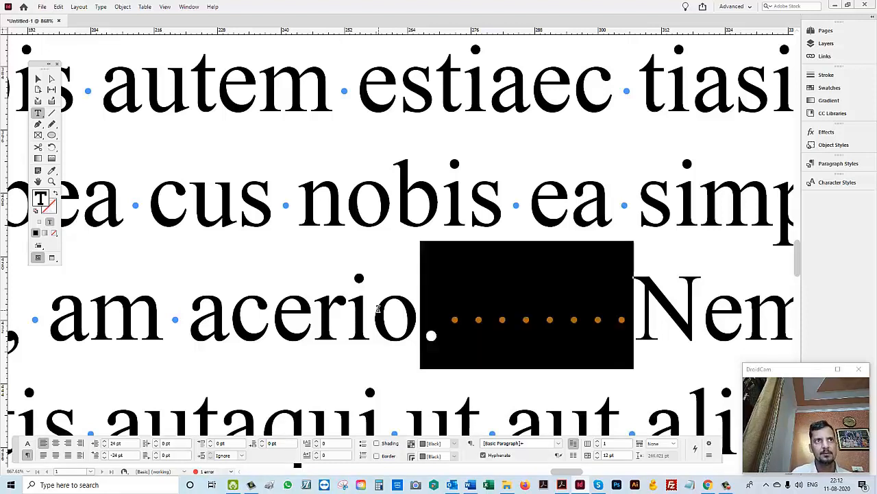
key("shift+Right")
key("shift+Right")
key("Right")
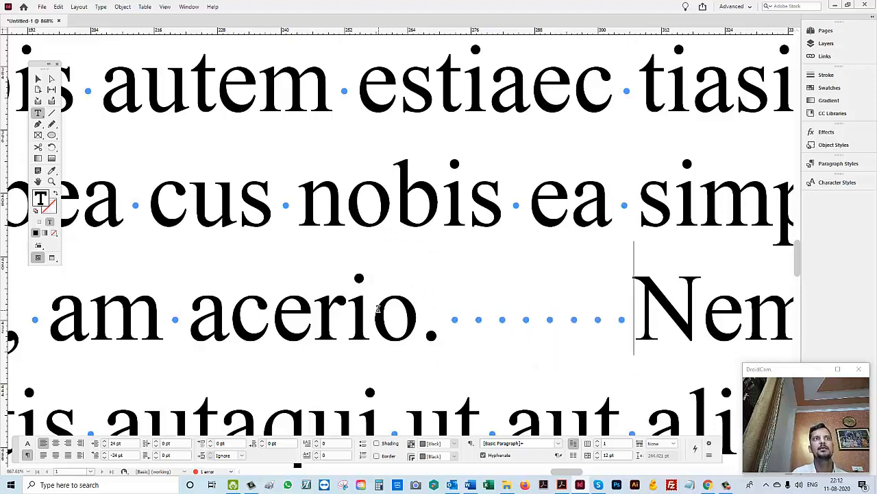
key("shift+Left")
key("Left")
key("Left")
key("Left")
key("Left")
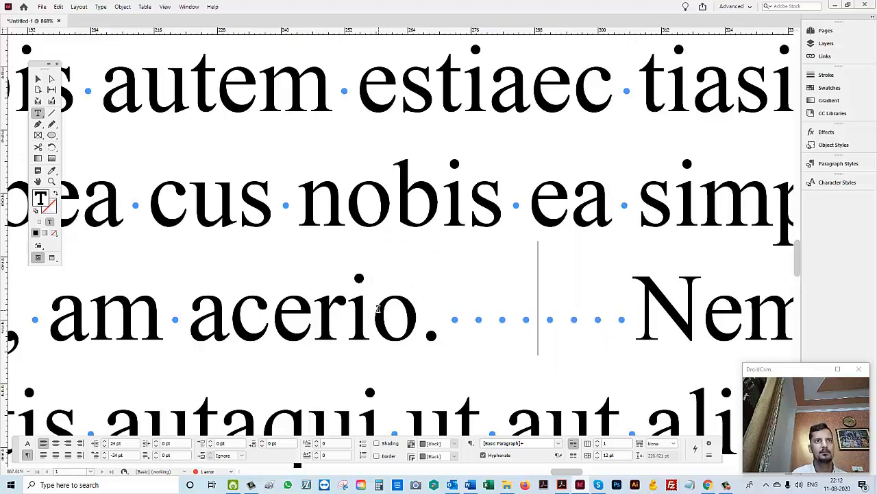
- Try a tab and a paragraph return among the spaces between "acerio." and "Nem", and remove both
left_click(357, 263, "ctrl+alt")
left_click(358, 264, "ctrl+alt")
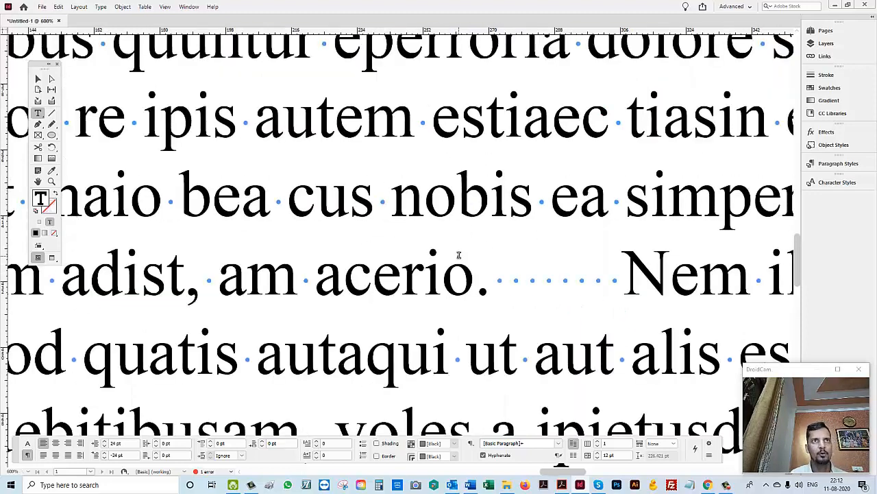
key("Tab")
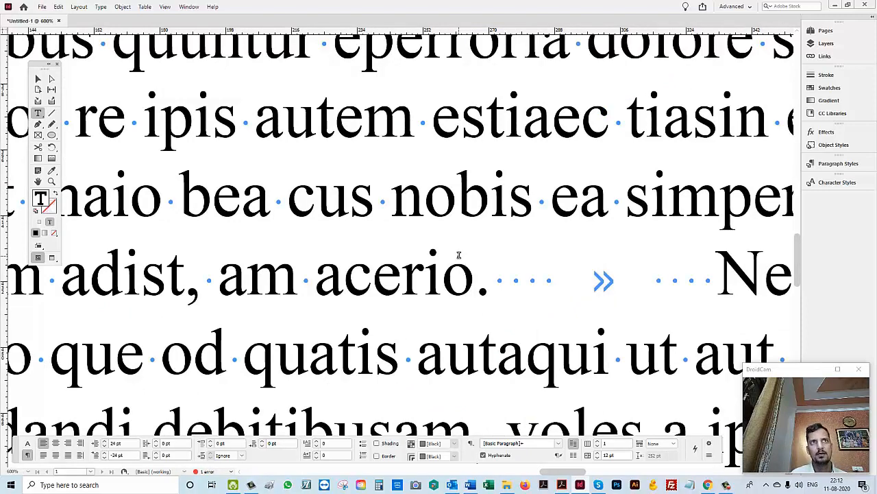
key("shift+Left")
key("Return")
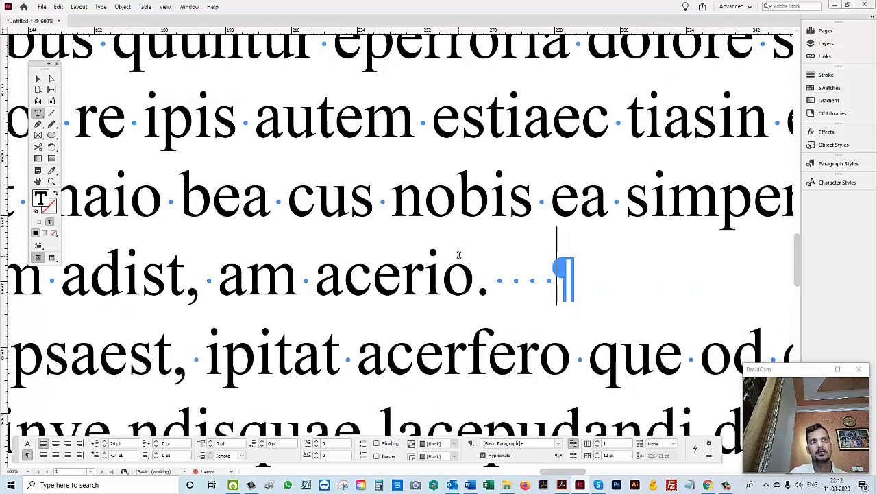
key("BackSpace")
- Delete the extra spaces between "acerio." and "Nem" in the numbered paragraph
key("Right")
key("Right")
key("Right")
key("Right")
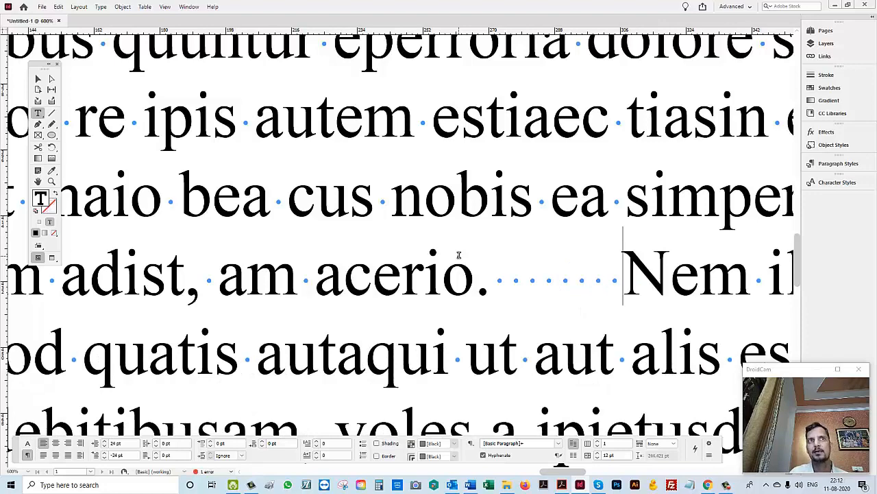
key("shift+Left")
key("shift+Left")
key("shift+Left")
key("shift+Left")
key("shift+Left")
key("shift+Left")
key("shift+Left")
key("shift+Left")
key("shift+Left")
key("shift+Right")
key("BackSpace")
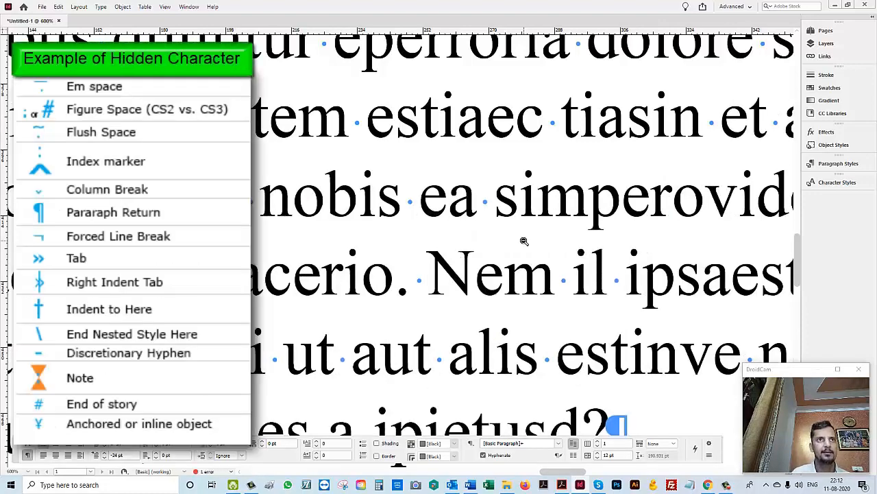
- Delete the empty line above the numbered paragraph and select the empty line below it
key("ctrl+minus")
key("ctrl+minus")
key("ctrl+minus")
key("ctrl+minus")
key("Up")
key("shift+Right")
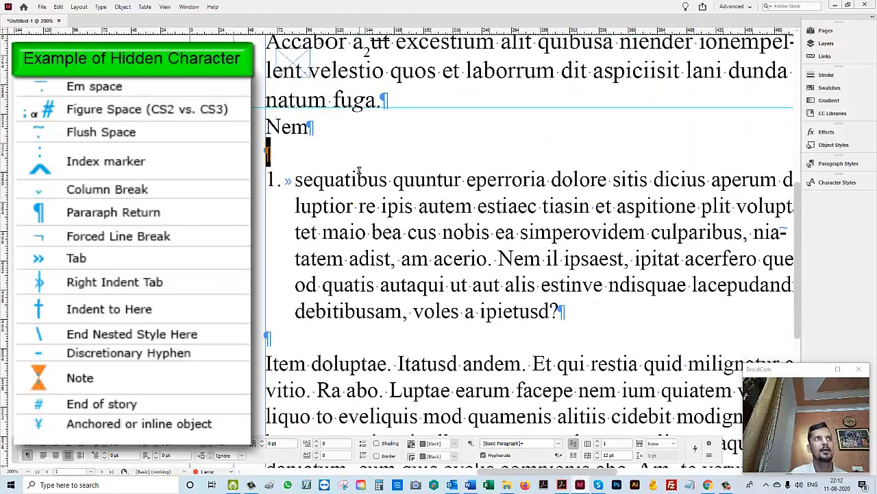
key("BackSpace")
key("ctrl+Down")
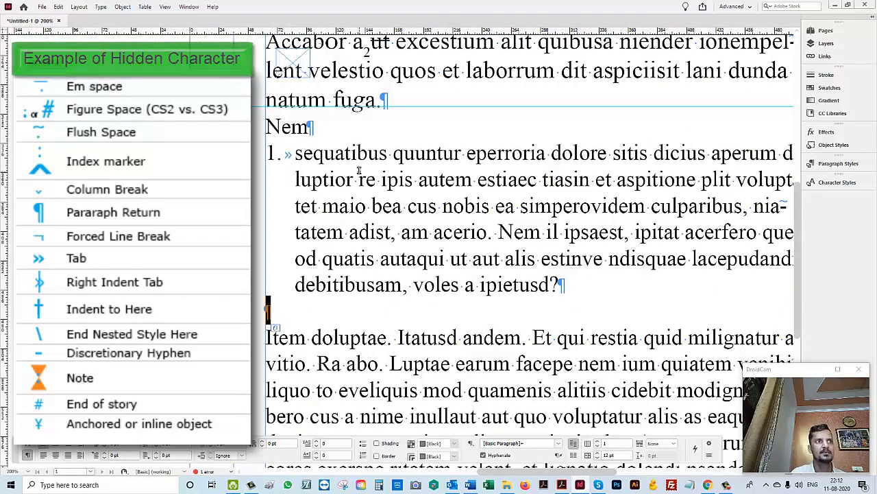
- Delete the empty paragraph after the numbered item and set the numbered paragraph's space before to 6 pt
key("Delete")
double_click(445, 204)
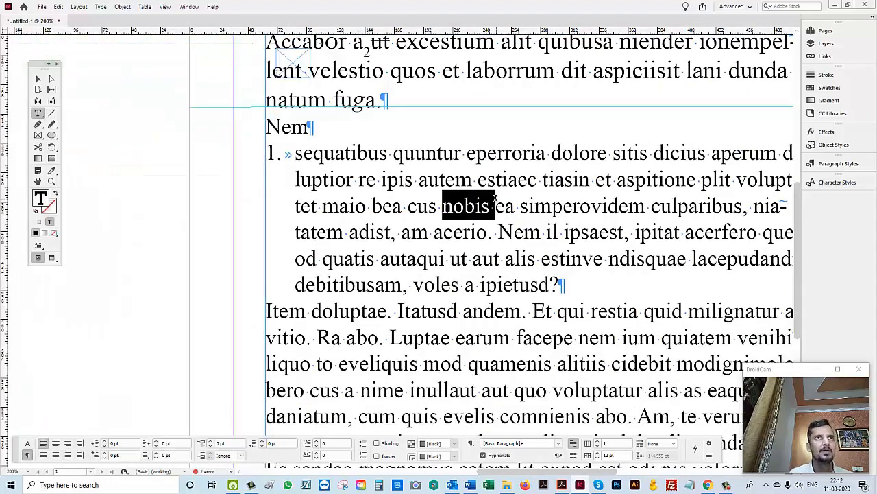
left_click(235, 444)
key("Up")
key("Up")
key("Up")
key("Up")
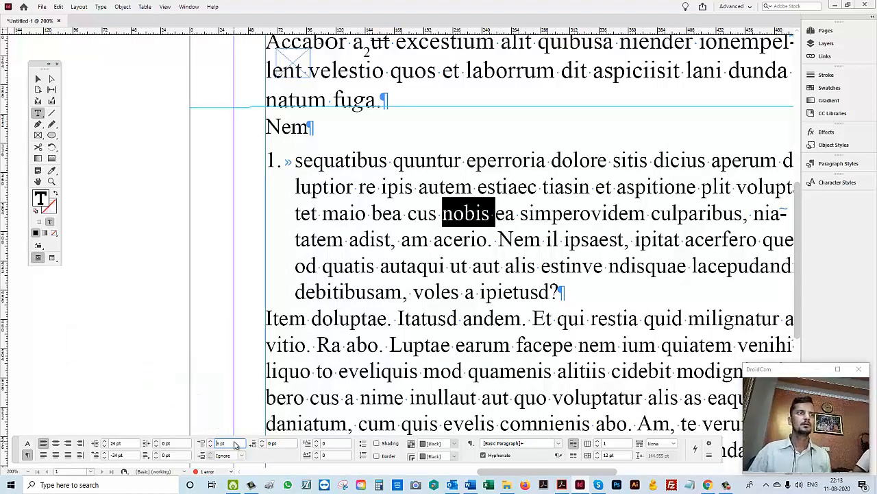
left_click_drag(489, 187, 589, 186)
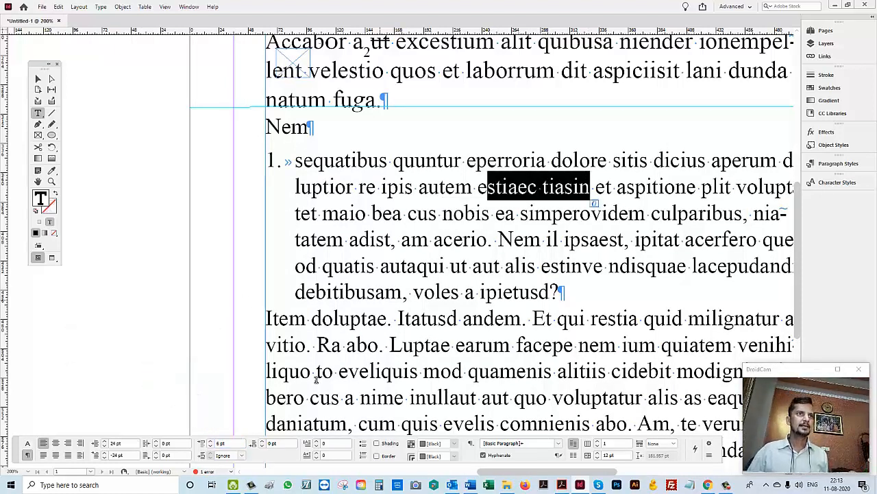
left_click(180, 457)
key("Up")
key("Up")
key("Up")
key("Up")
key("Up")
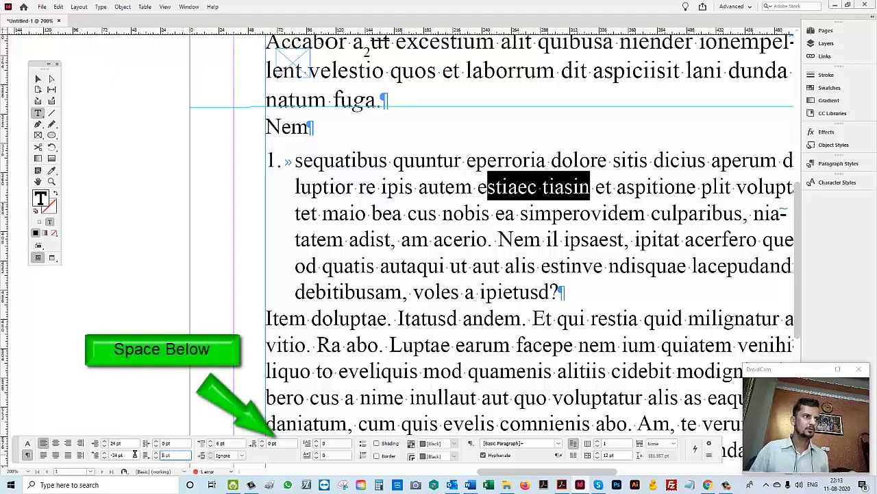
key("Return")
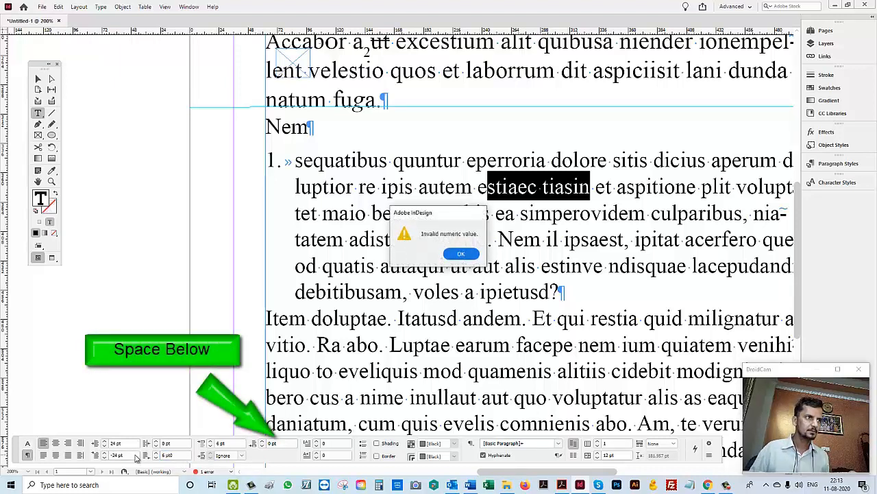
key("Return")
key("Return")
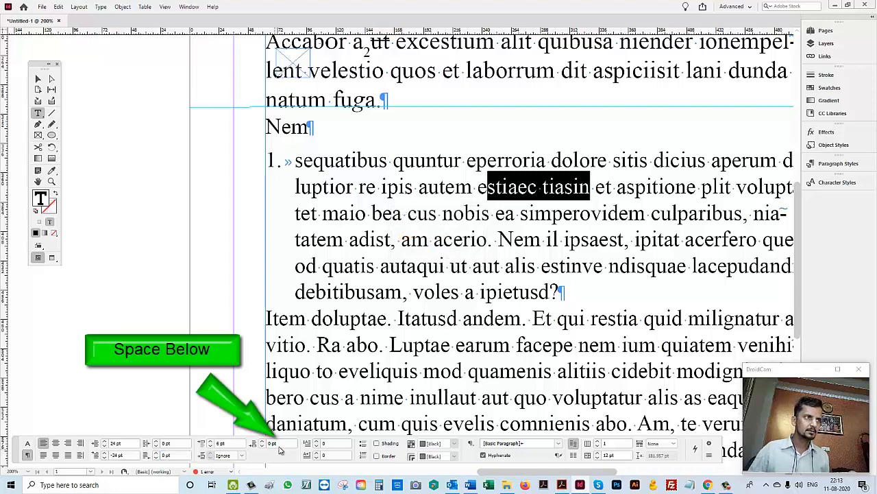
- Increase the space after the numbered paragraph to separate it from the paragraph beginning "Item doluptae"
left_click(284, 444)
key("Up")
key("Up")
key("Up")
key("Up")
key("Up")
key("Up")
key("Up")
key("Up")
key("Up")
key("Up")
key("Up")
key("Up")
key("Up")
key("Up")
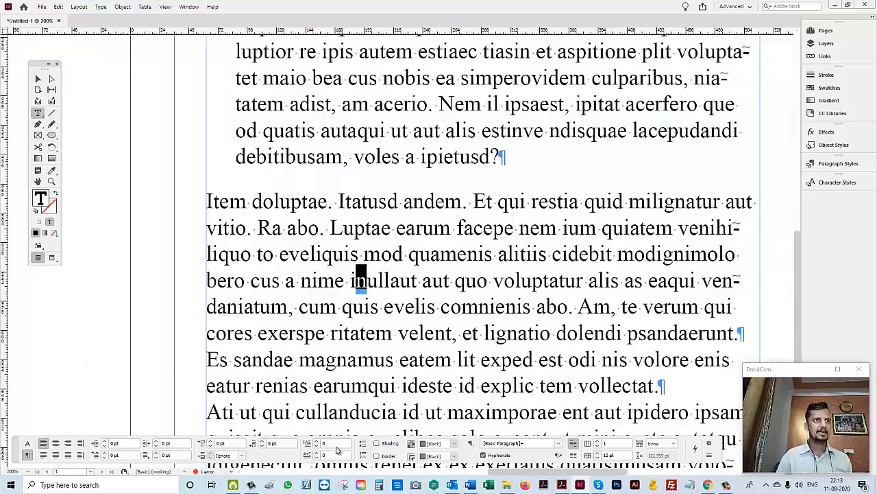
- Give the paragraph beginning "Item doluptae" a drop cap four lines high
left_click(336, 443)
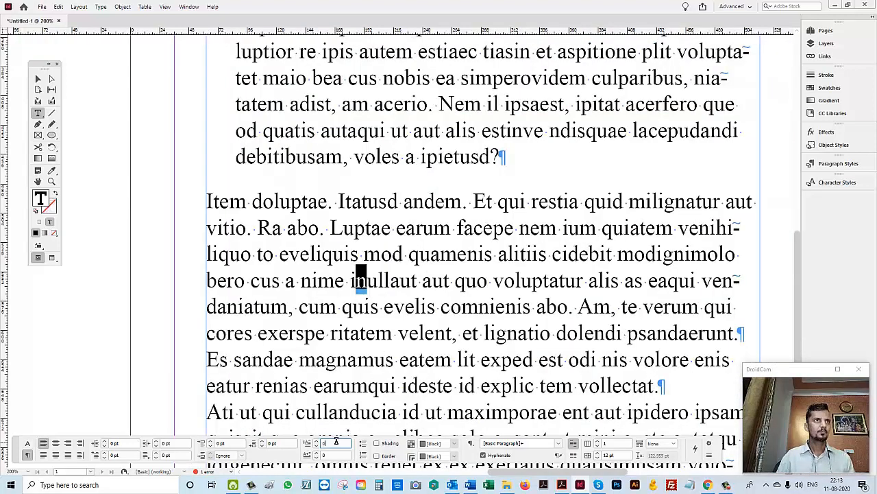
key("Up")
key("Up")
key("Up")
key("Up")
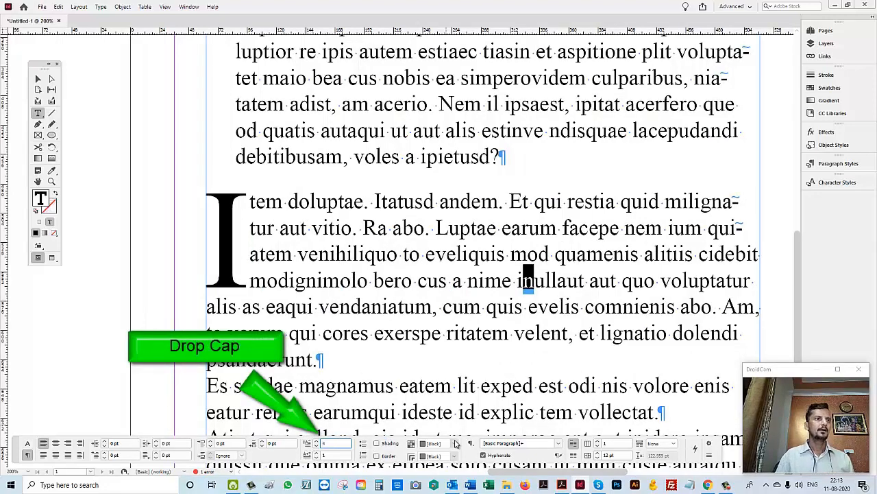
- Select the drop cap letter I and set its height to 2 lines
left_click(240, 215)
key("shift+Right")
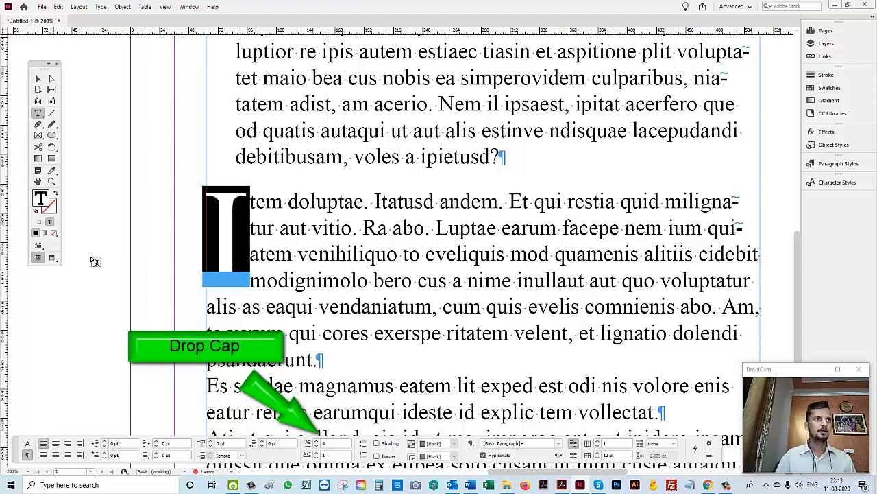
left_click_drag(242, 257, 215, 237)
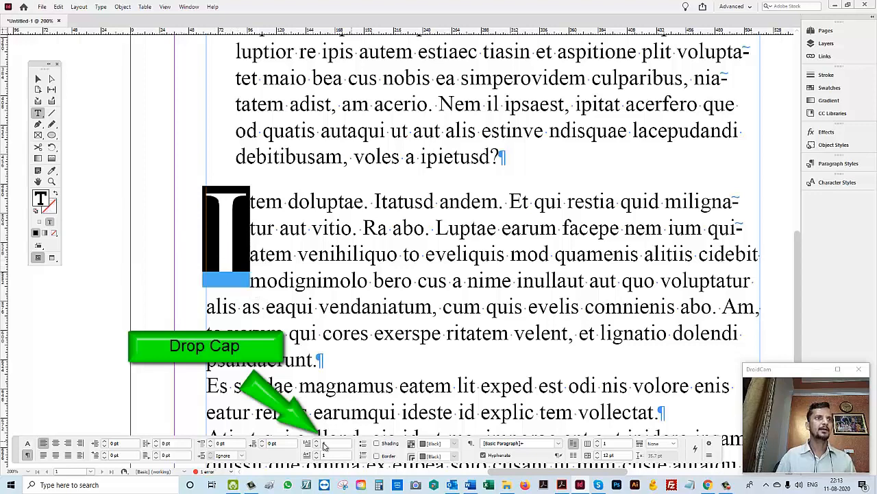
left_click_drag(331, 444, 322, 443)
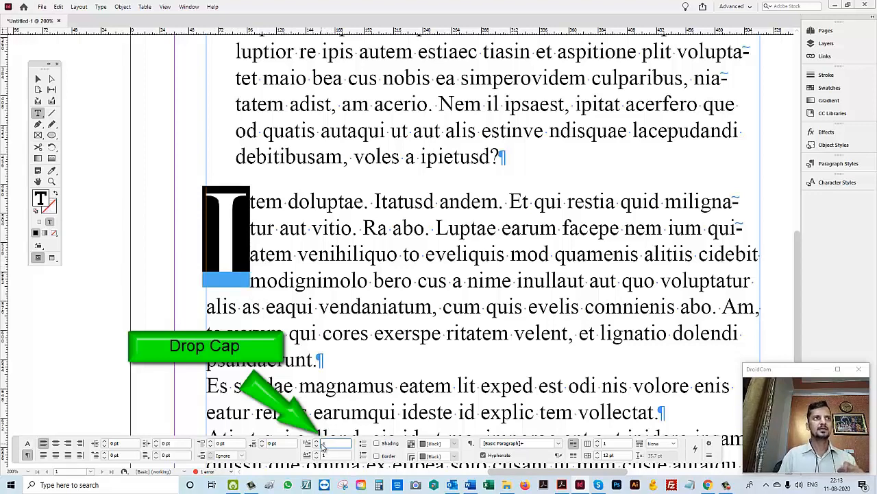
key("Down")
key("Down")
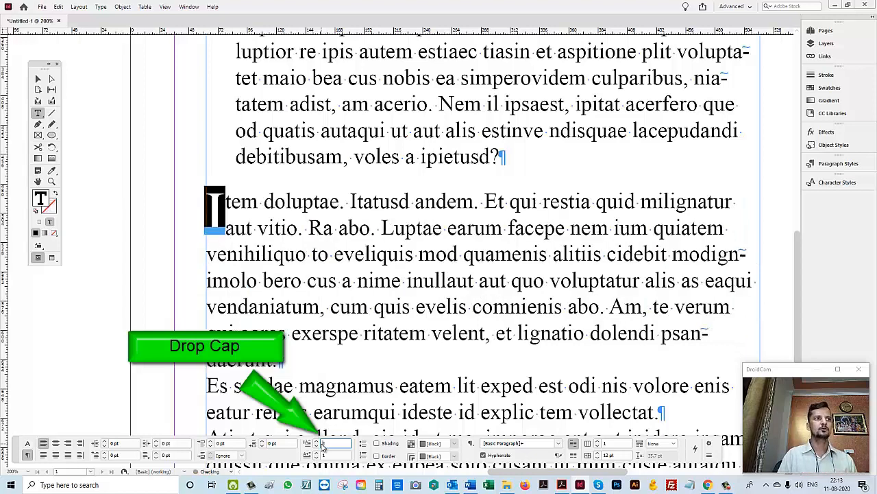
key("Return")
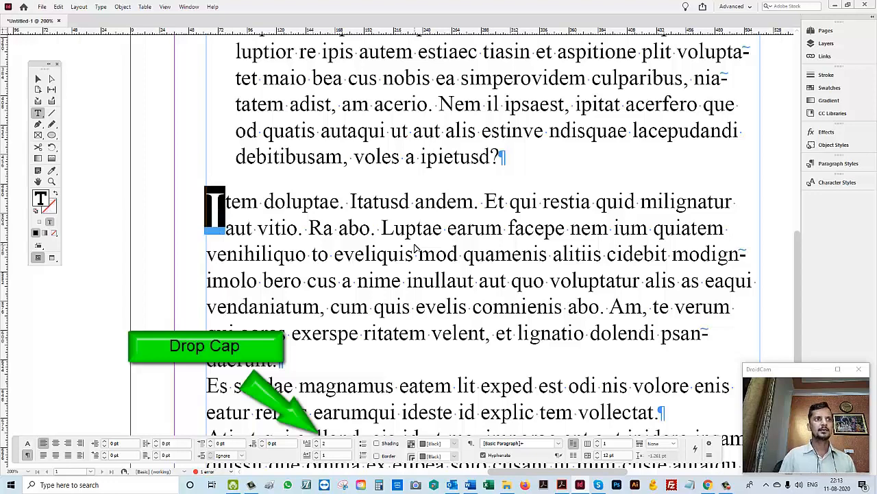
- Extend the drop cap to four characters so that it covers the whole word "Item"
left_click(333, 454)
key("Up")
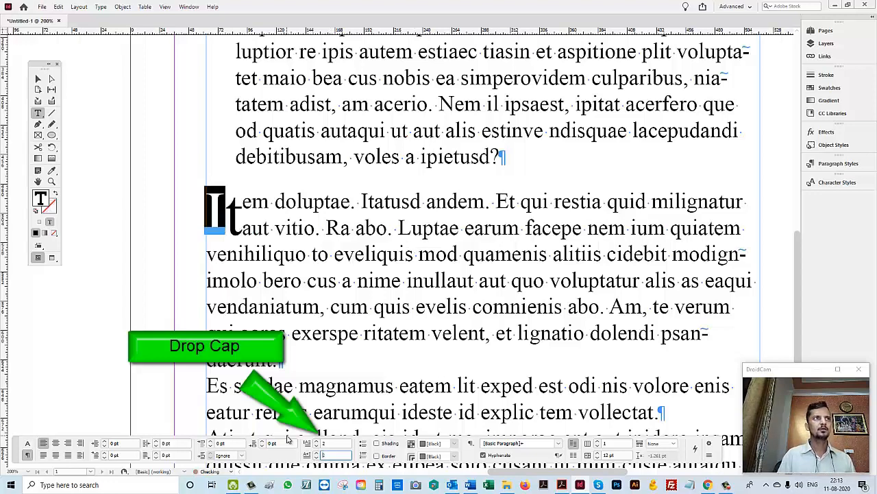
key("Up")
key("Up")
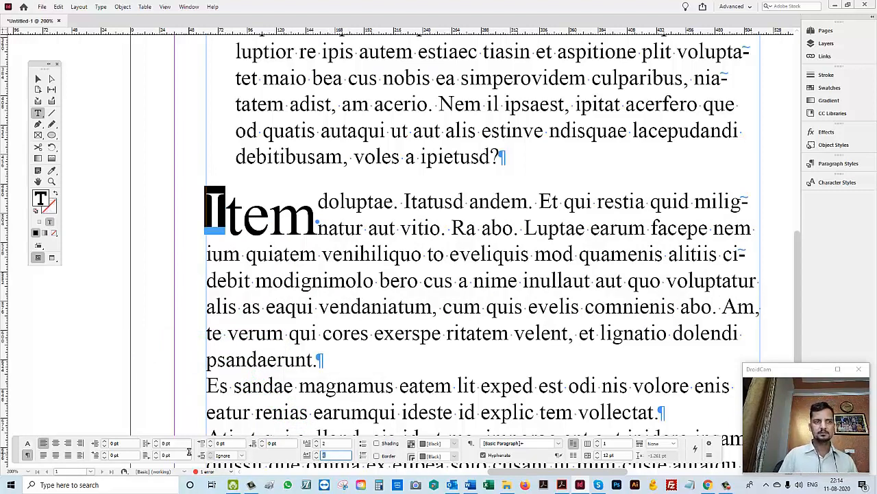
- Set the drop cap to one character, and remove it by setting its number of lines to 0
key("Down")
key("Down")
key("Down")
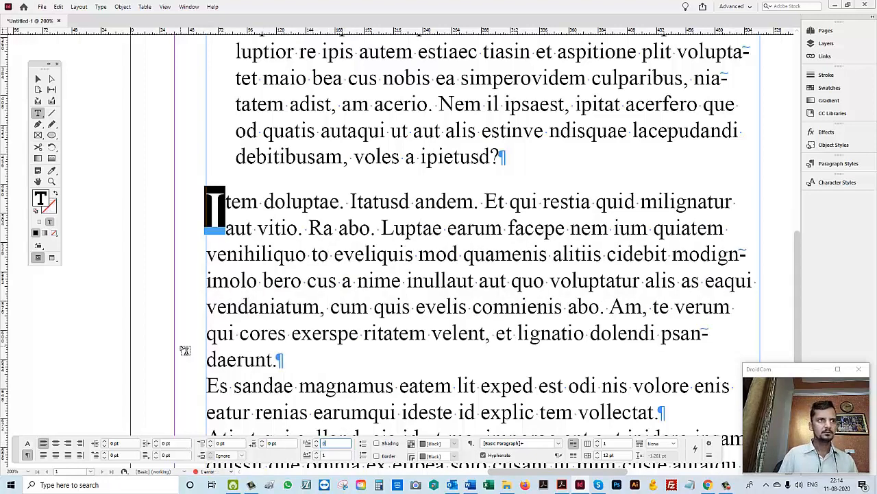
key("Down")
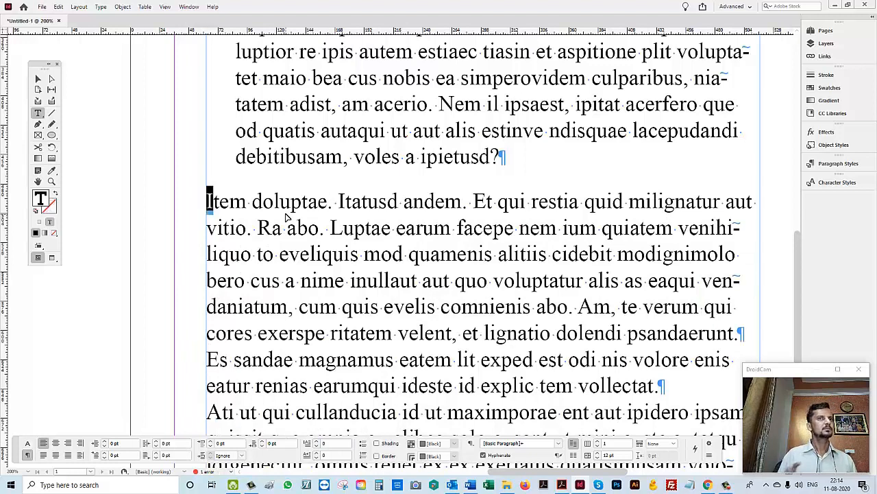
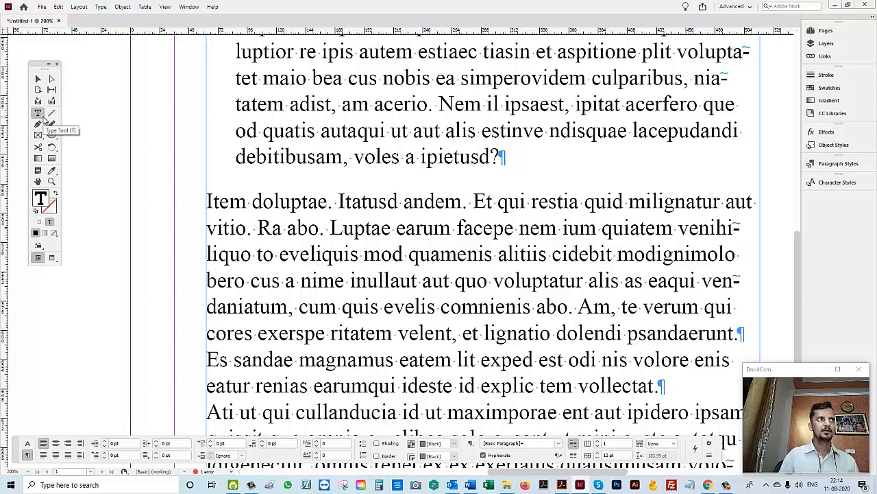
left_click(44, 118)
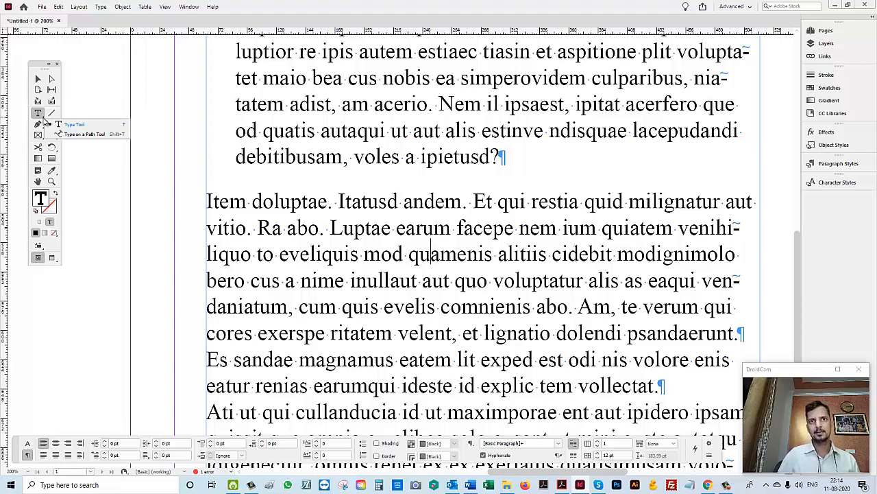
left_click(122, 197)
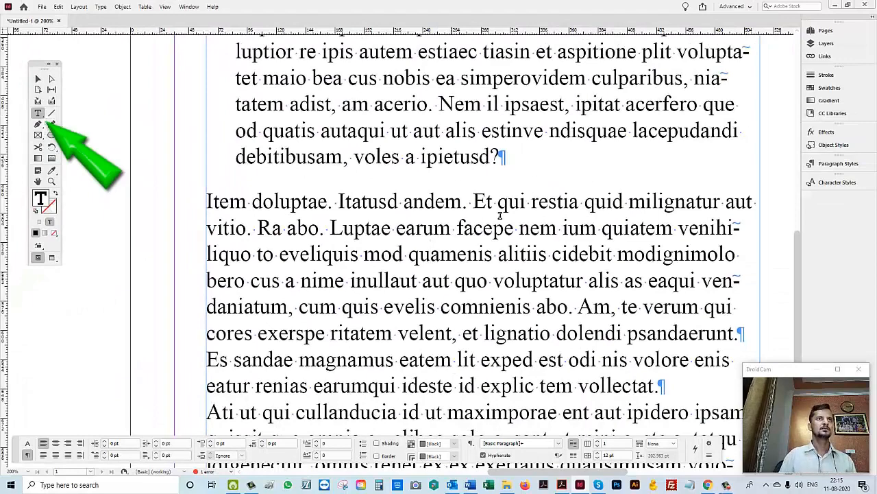
- Delete the ruled lines with their sample letters and the large text frame, clearing the page
key("ctrl+minus")
key("ctrl+minus")
key("Escape")
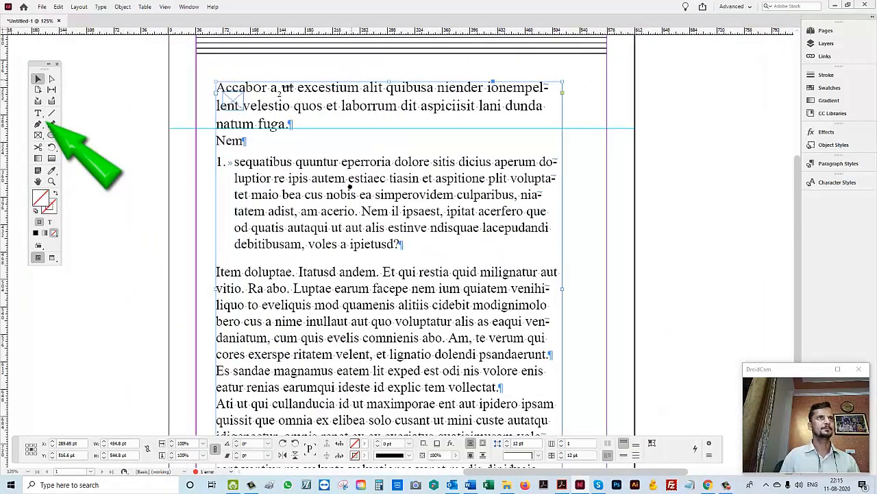
scroll(346, 185, "up", 5)
left_click_drag(166, 82, 182, 169)
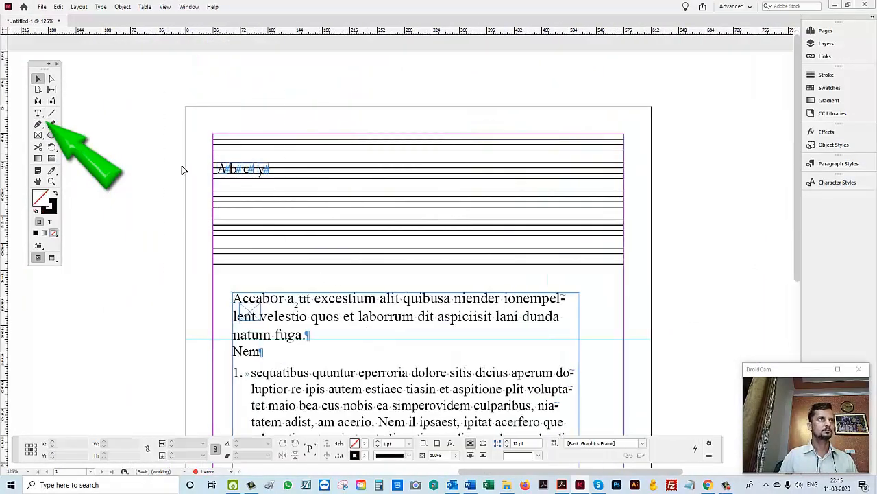
left_click_drag(179, 128, 388, 282)
key("Delete")
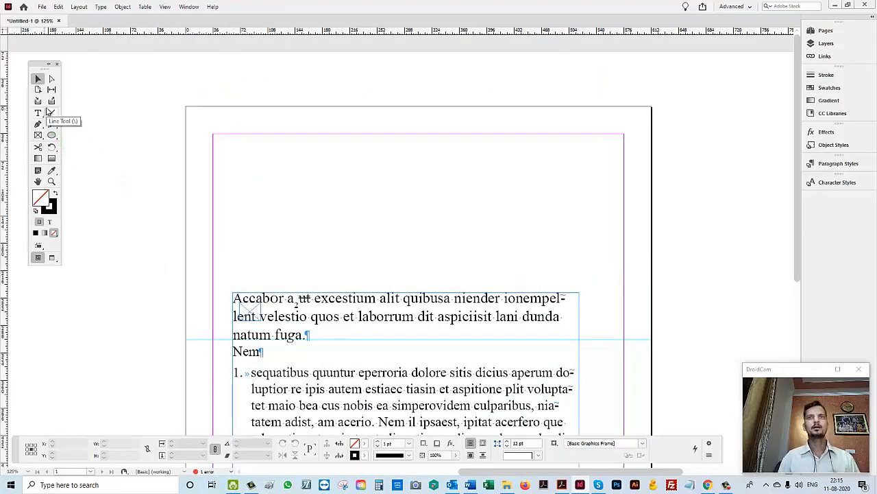
left_click_drag(251, 222, 355, 354)
key("Delete")
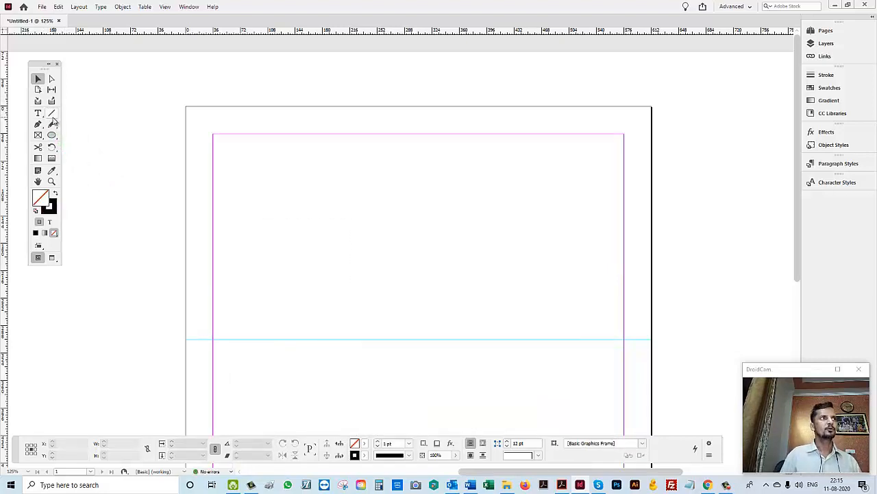
- Draw five straight lines crossing at various angles in the upper part of the page with the Line tool
left_click(52, 115)
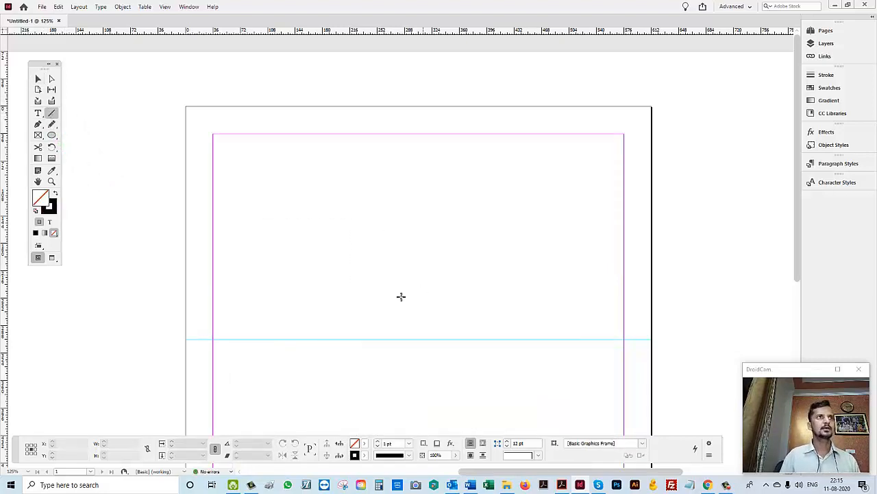
left_click_drag(268, 307, 539, 238)
left_click_drag(217, 143, 528, 328)
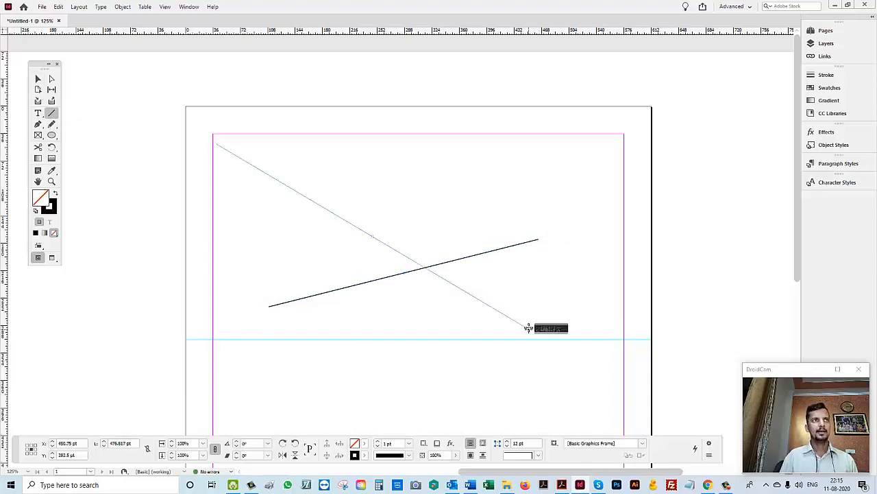
left_click_drag(460, 118, 312, 390)
left_click_drag(360, 136, 429, 344)
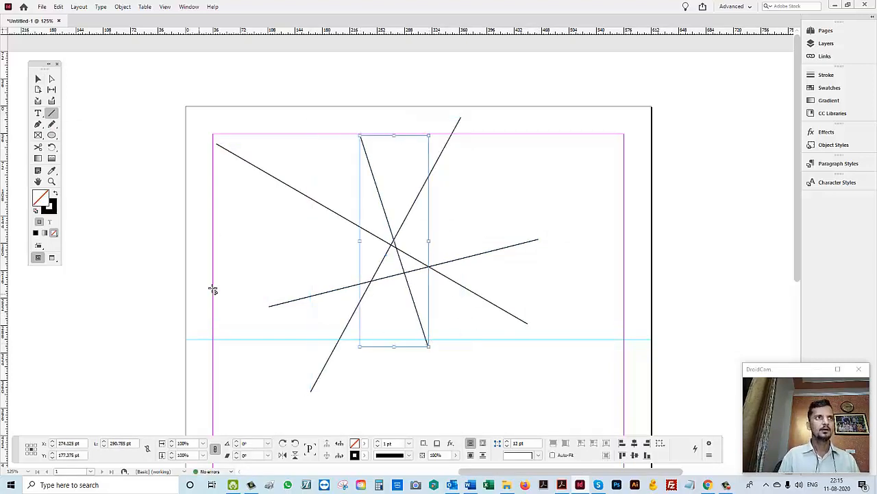
left_click_drag(212, 288, 434, 171)
- Below the crossing lines, draw a slightly sloped line about 334 pt long, a horizontal one about 322 pt and a diagonal about 240 pt
left_click_drag(402, 333, 420, 245)
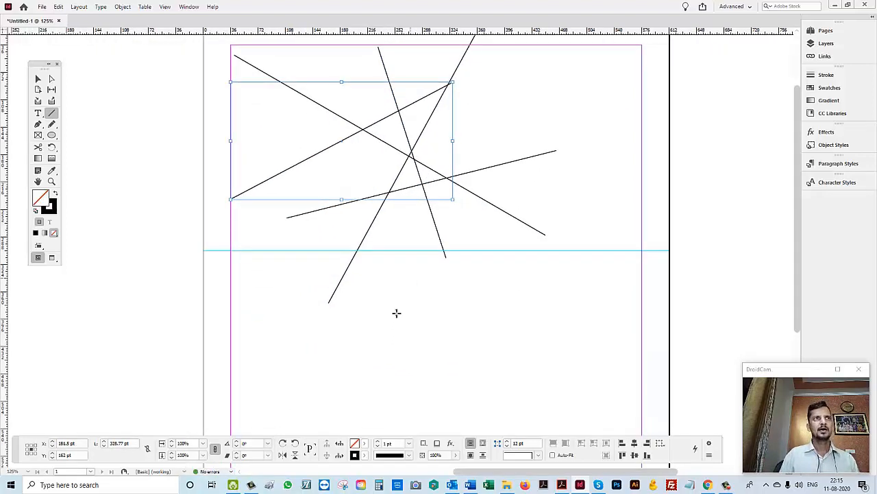
left_click_drag(270, 345, 525, 332)
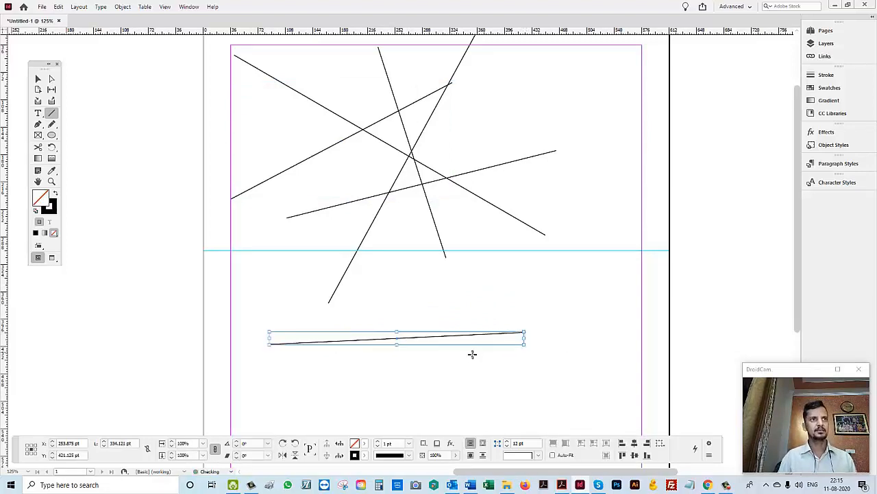
left_click_drag(281, 382, 534, 359)
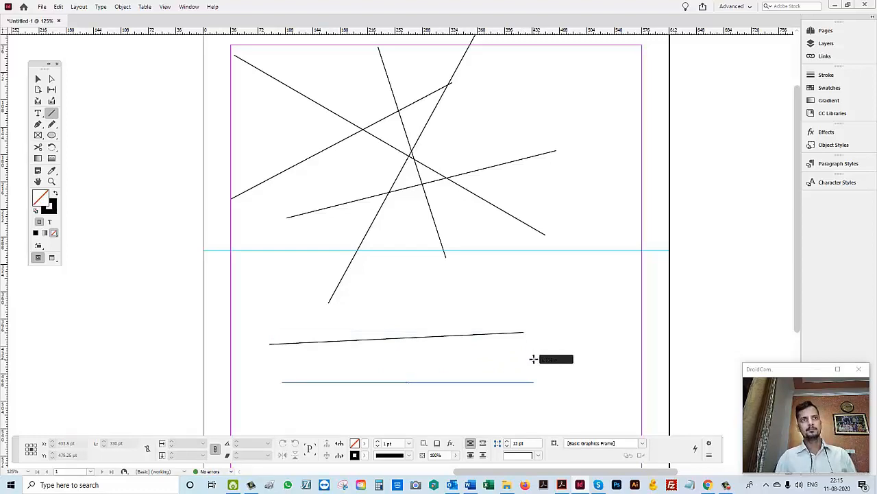
mouse_move(533, 358)
left_mouse_down()
mouse_move(515, 322)
mouse_move(533, 430)
mouse_move(535, 338)
mouse_move(547, 411)
mouse_move(534, 333)
mouse_move(527, 399)
left_mouse_up()
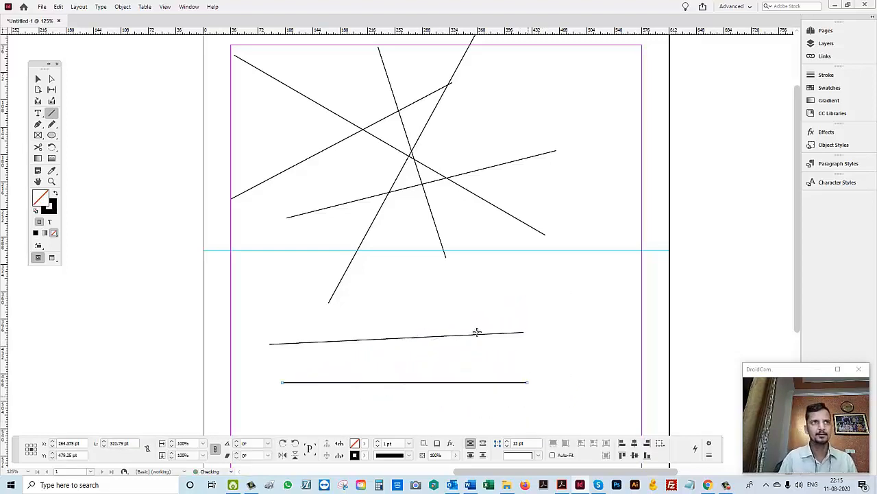
mouse_move(368, 413)
left_mouse_down()
mouse_move(433, 209)
mouse_move(519, 390)
mouse_move(486, 293)
mouse_move(418, 247)
mouse_move(323, 255)
mouse_move(247, 298)
mouse_move(217, 364)
mouse_move(548, 353)
mouse_move(548, 383)
mouse_move(642, 385)
mouse_move(586, 260)
mouse_move(622, 345)
mouse_move(572, 271)
mouse_move(410, 187)
mouse_move(265, 235)
mouse_move(133, 396)
mouse_move(445, 262)
mouse_move(529, 325)
left_mouse_up()
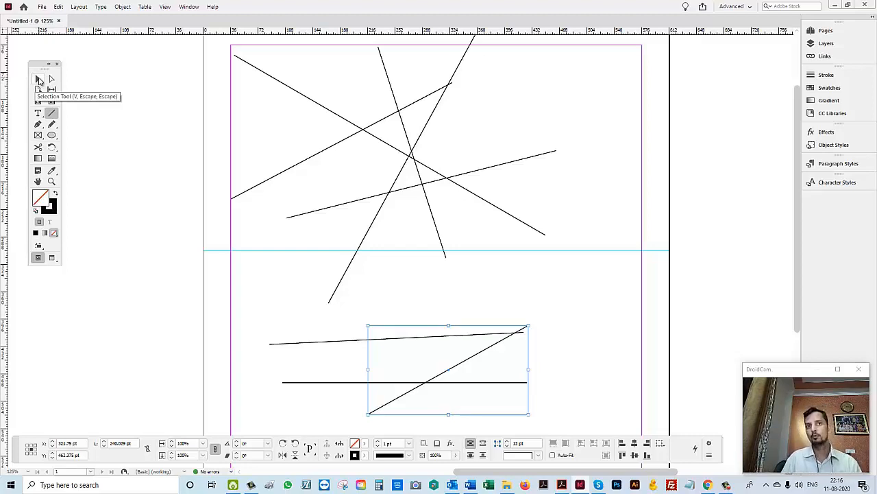
- Draw an empty rectangular placeholder frame about 107 pt wide and 143 pt high on the pasteboard beside the page's upper-left area
left_click(139, 170)
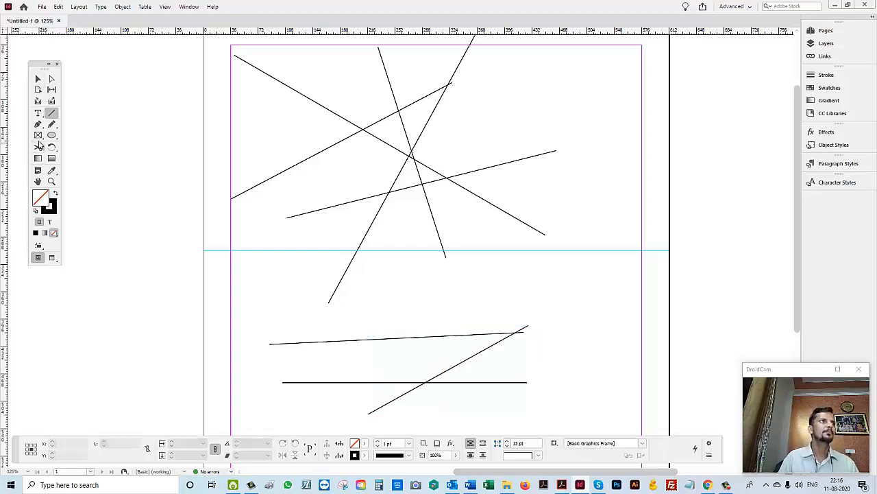
left_click(39, 136)
left_click_drag(119, 93, 200, 201)
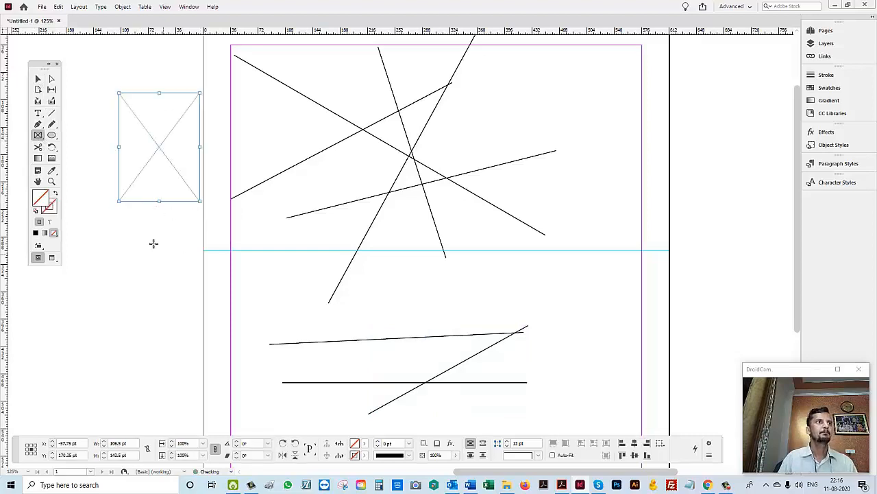
- Draw another rising straight line about 294 pt long across the group of crossing lines with the Line tool
left_click(51, 113)
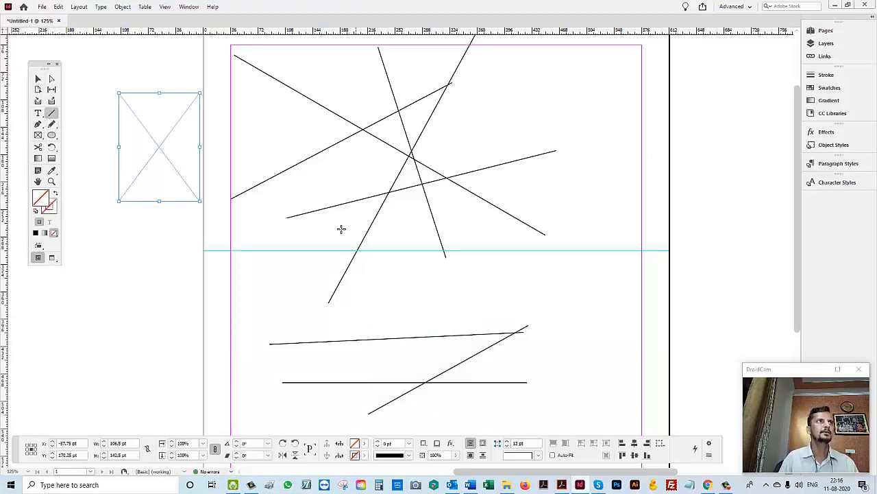
left_click_drag(341, 228, 530, 107)
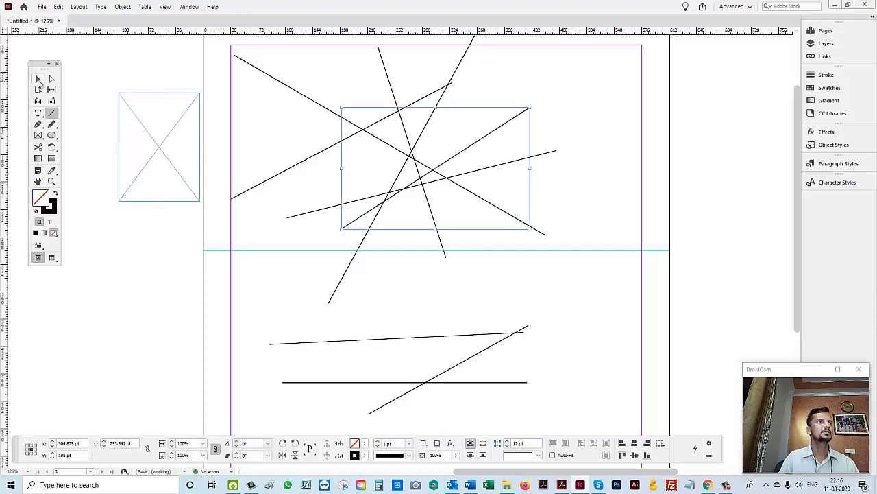
left_click(39, 80)
left_click(380, 282)
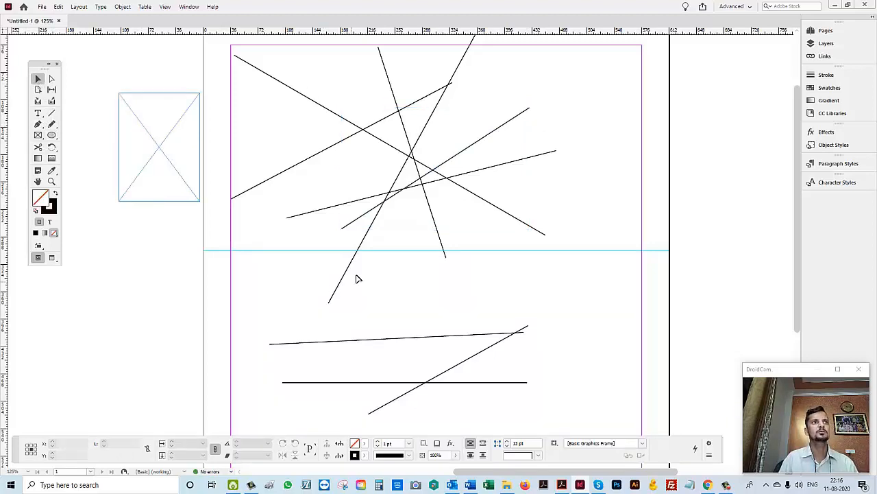
- Select individual lines, select all the lines together with the placeholder frame, and clear the selection
left_click_drag(335, 267, 365, 310)
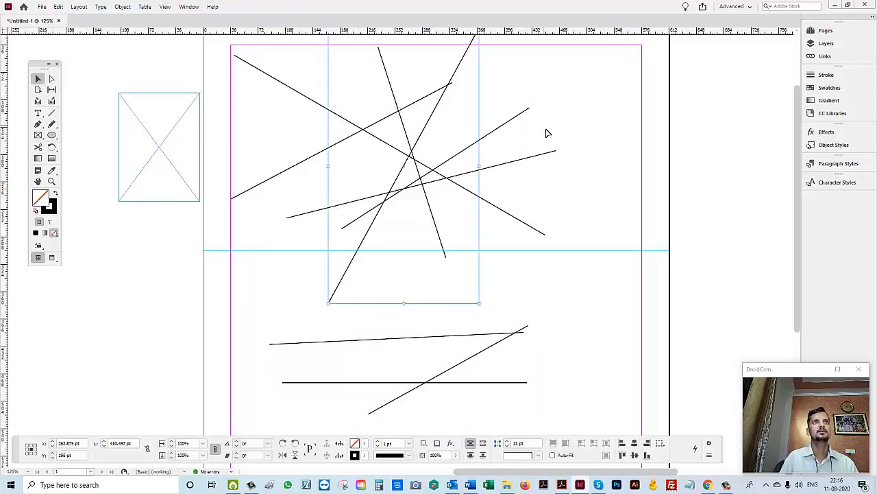
left_click_drag(547, 133, 529, 260)
left_click_drag(346, 303, 510, 399)
left_click_drag(159, 53, 564, 461)
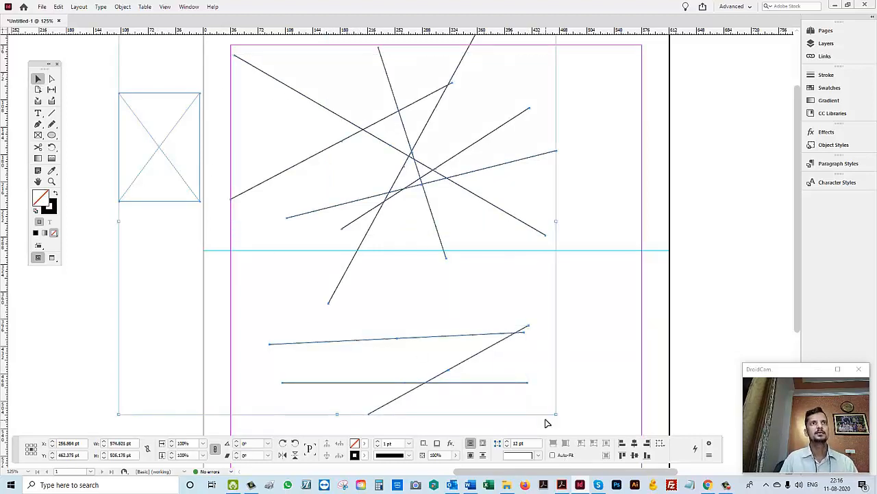
left_click(595, 353)
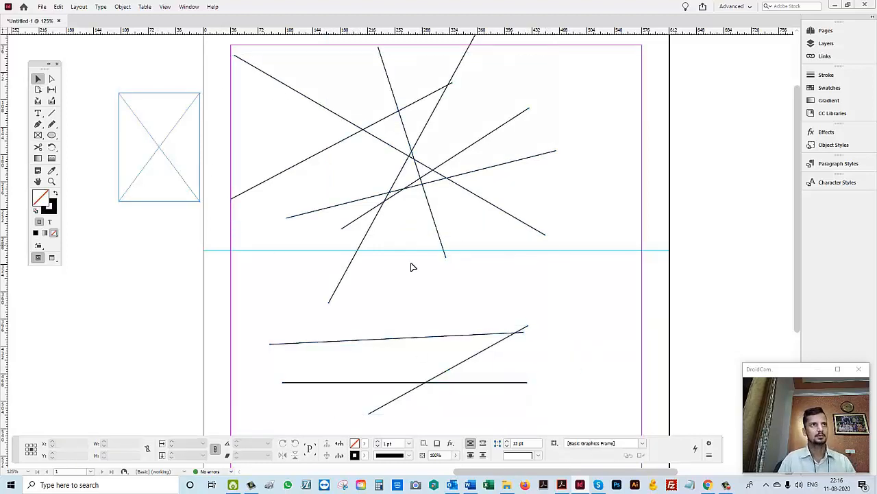
- Move the placeholder frame from the pasteboard into the page's lower-left area, inside the margins, and deselect it
left_click_drag(355, 273, 222, 226)
left_click(427, 200)
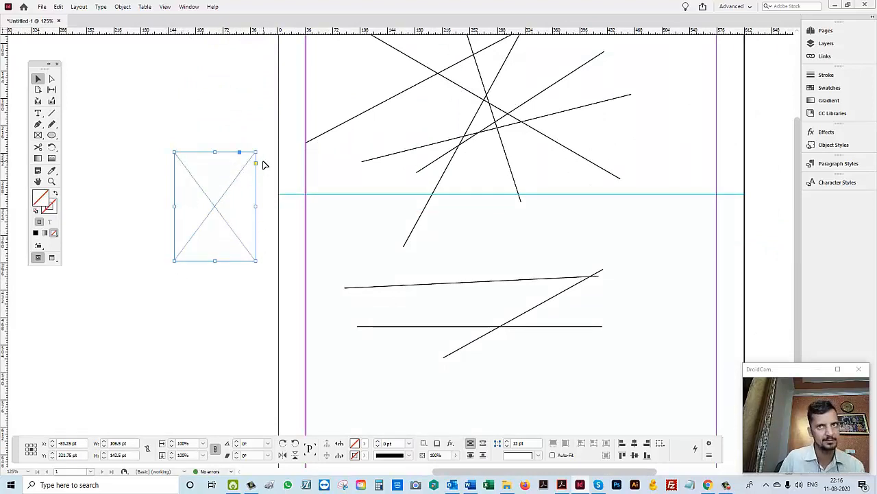
left_click_drag(240, 197, 425, 377)
scroll(425, 377, "down", 3)
left_click_drag(425, 209, 394, 284)
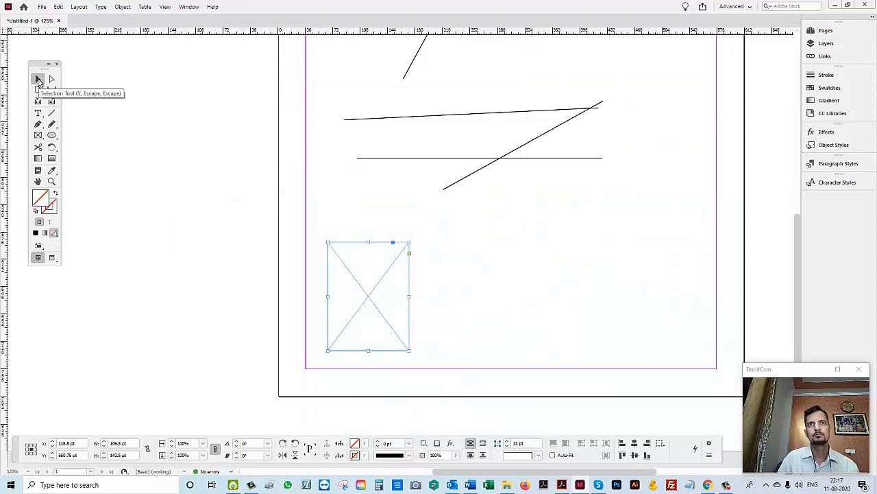
left_click(37, 80)
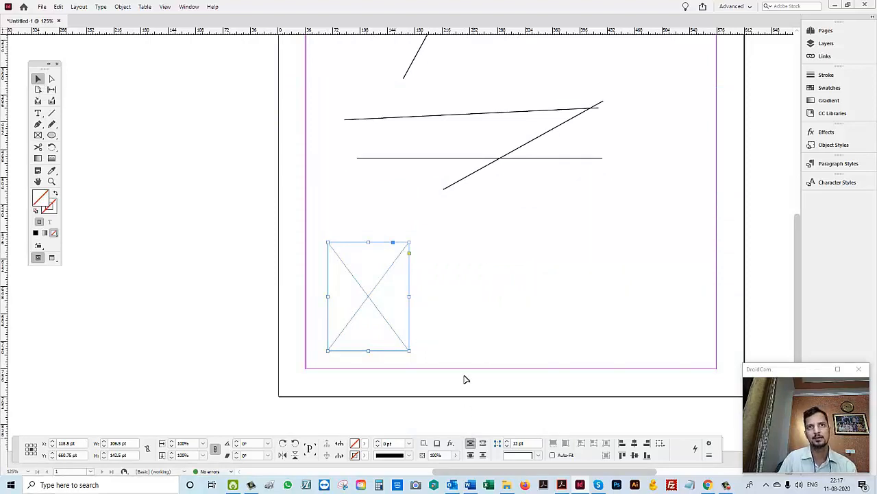
left_click(484, 265)
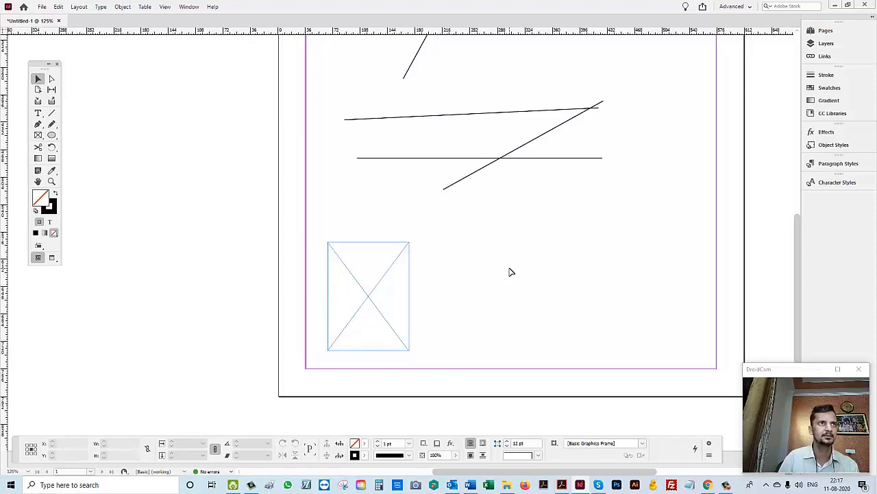
- Move the horizontal line from the crossed lower group down to the right of the placeholder frame
left_click_drag(264, 219, 405, 325)
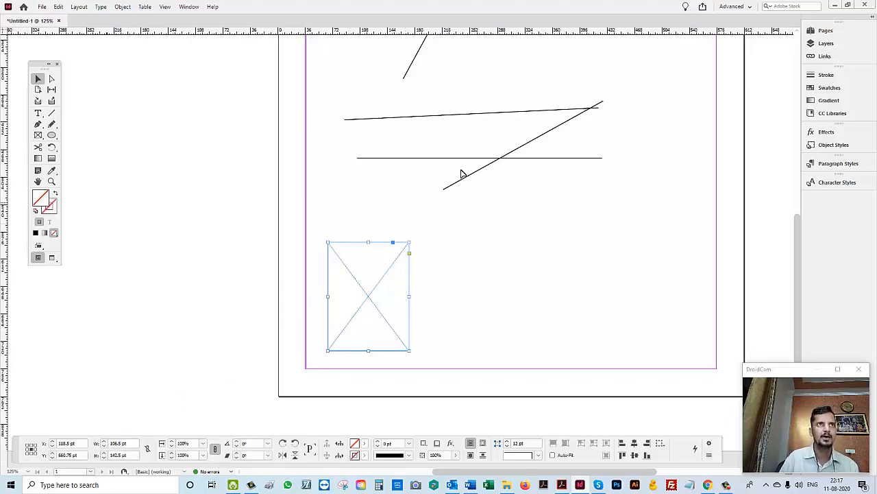
left_click_drag(413, 140, 362, 180)
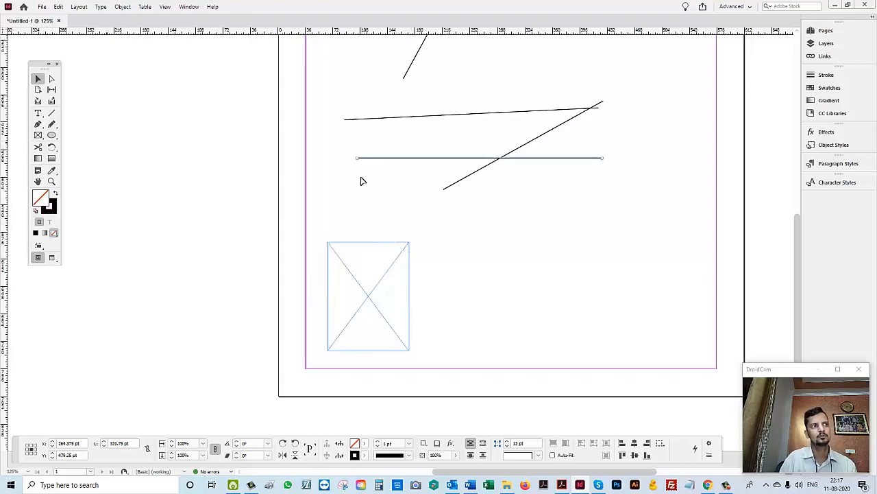
left_click(464, 289)
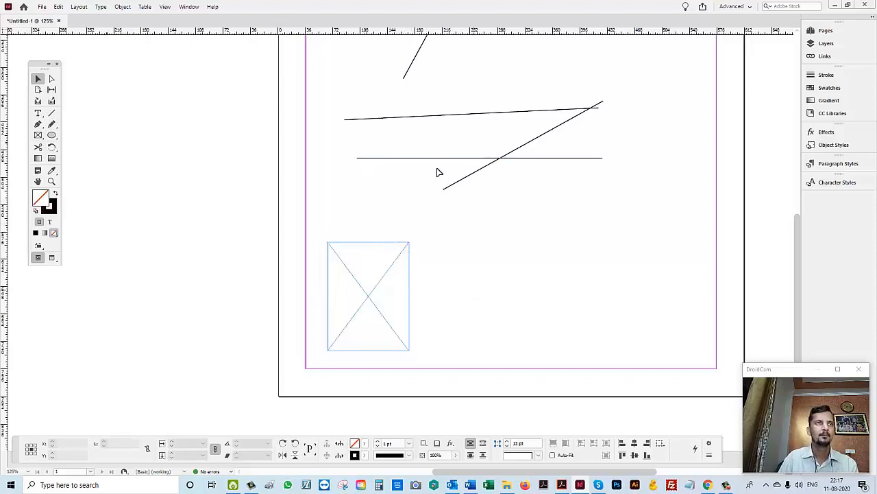
left_click(407, 159)
left_click_drag(407, 162, 491, 274)
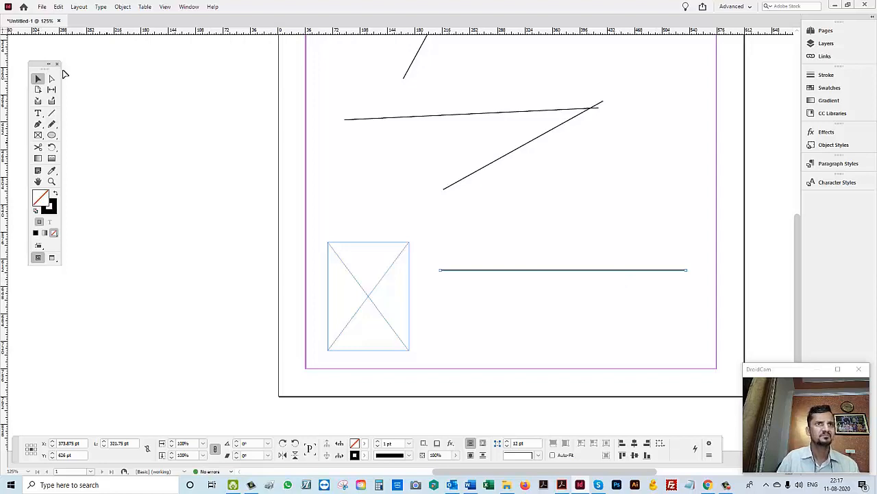
left_click_drag(560, 224, 594, 309)
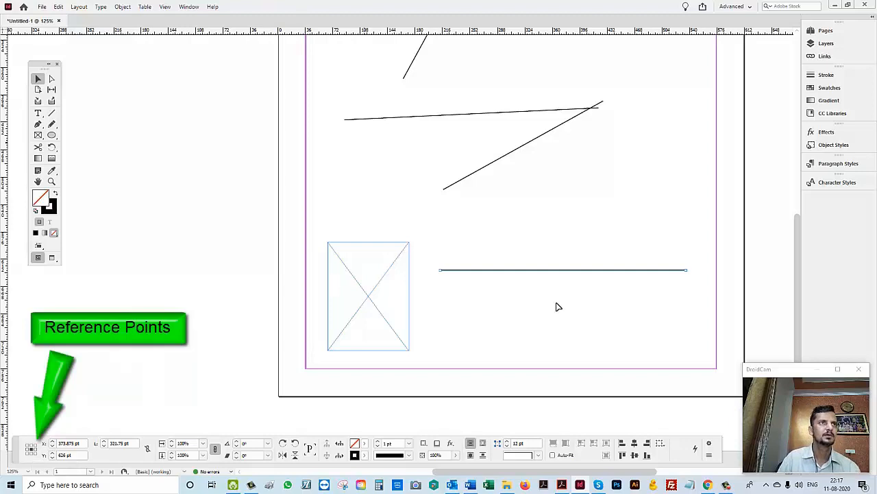
- Move the lower diagonal line down to just above the horizontal line and shift the placeholder frame slightly upward
left_click(437, 302)
left_click_drag(445, 141, 540, 194)
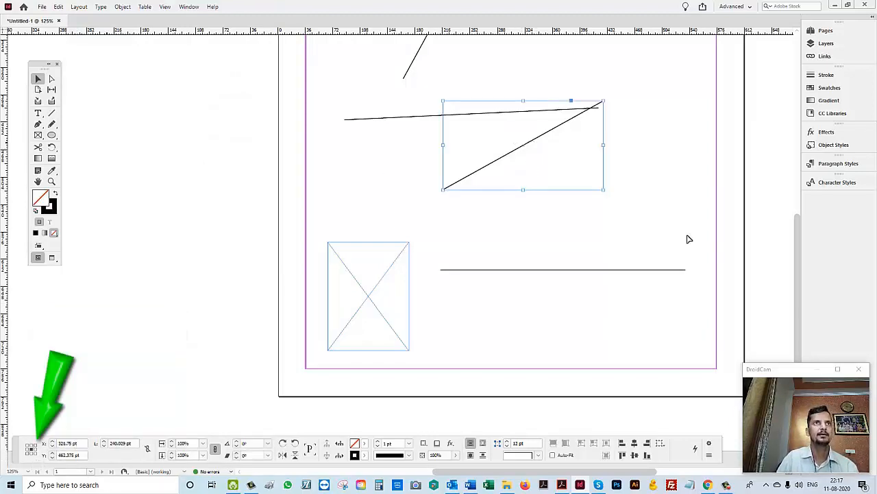
left_click_drag(528, 150, 551, 188)
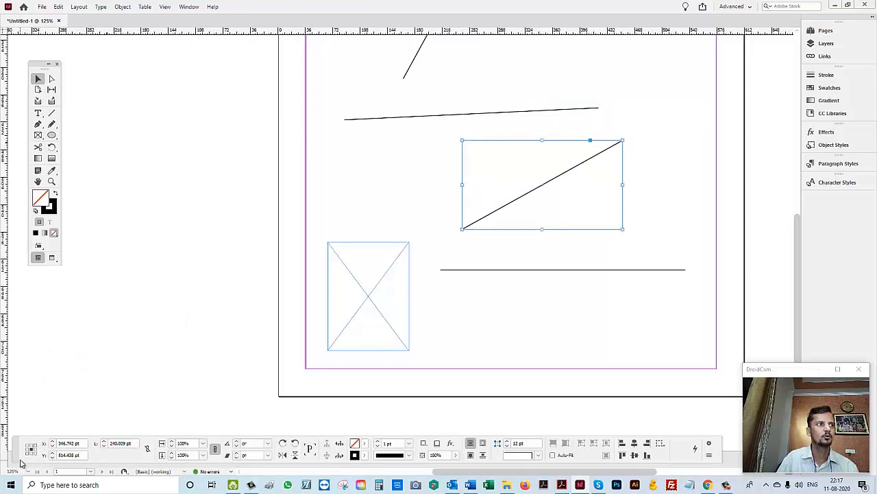
left_click(364, 306)
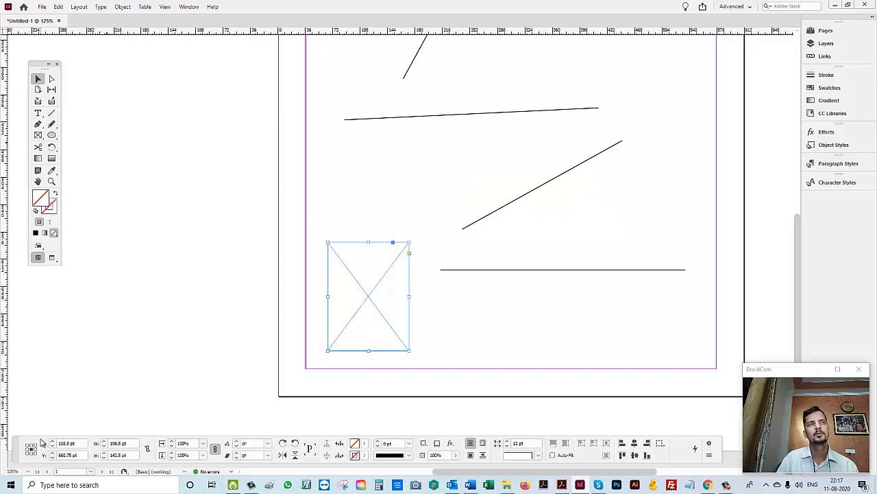
left_click_drag(361, 305, 360, 297)
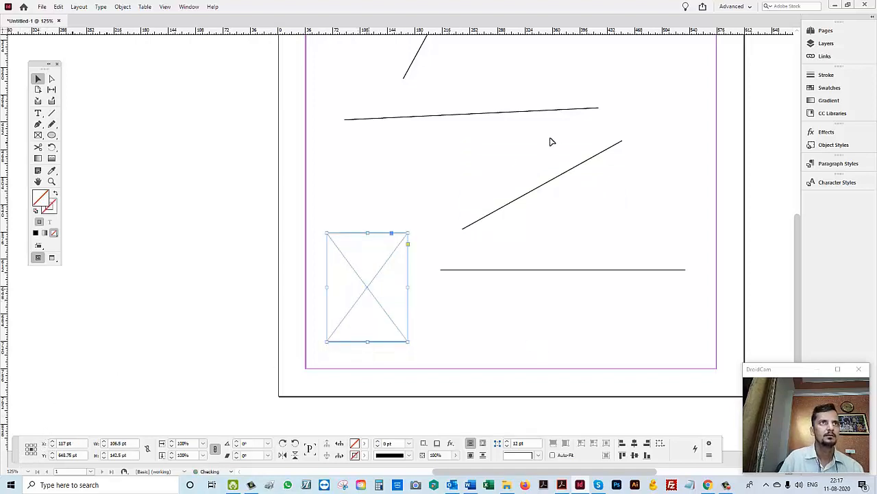
- Shorten the horizontal line to about 173 pt from its right end, and set its exact length to 250 pt
left_click(562, 270)
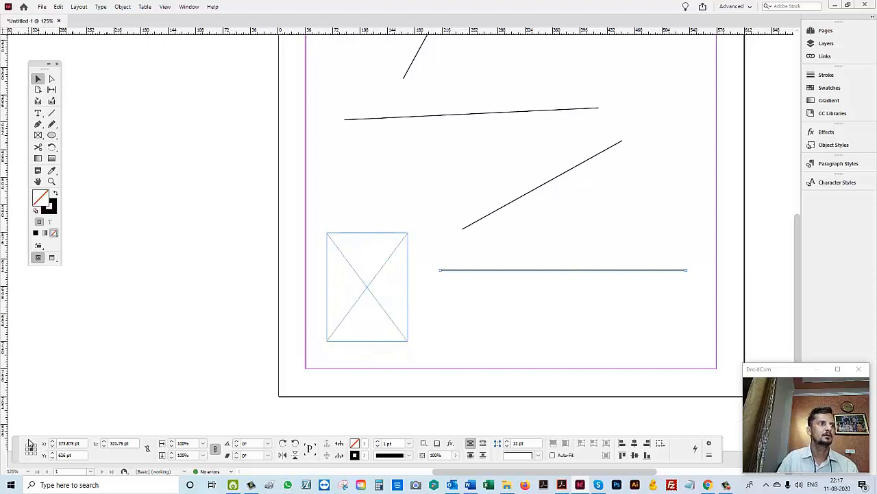
triple_click(134, 443)
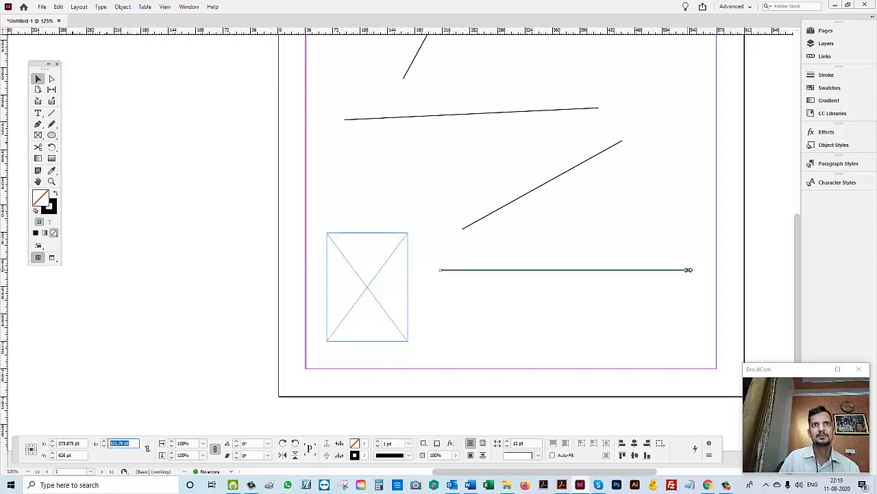
left_click_drag(688, 270, 573, 269)
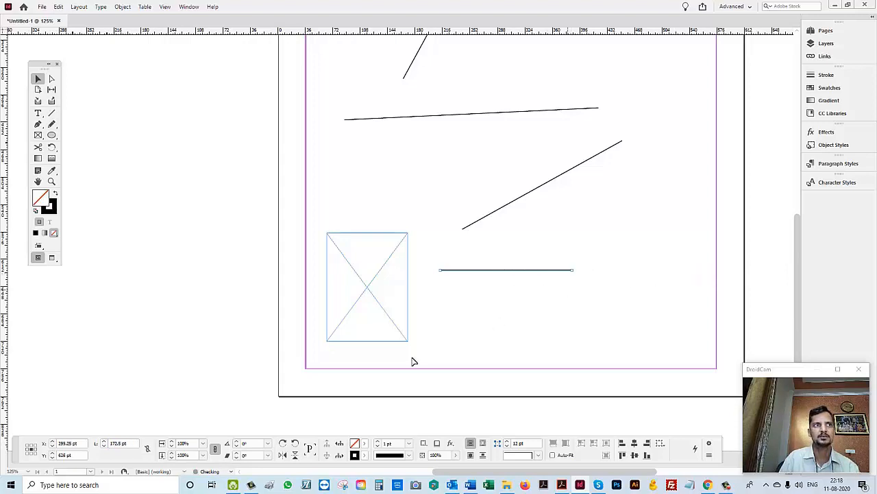
type("3")
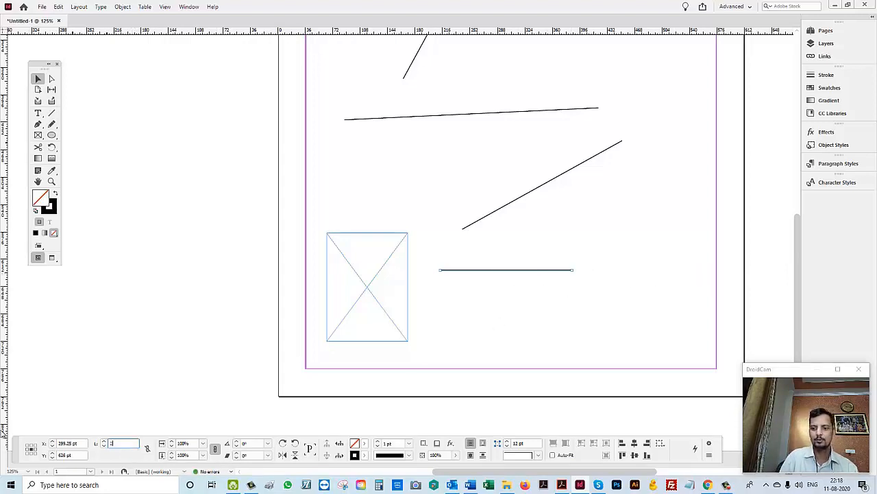
type("50")
key("Return")
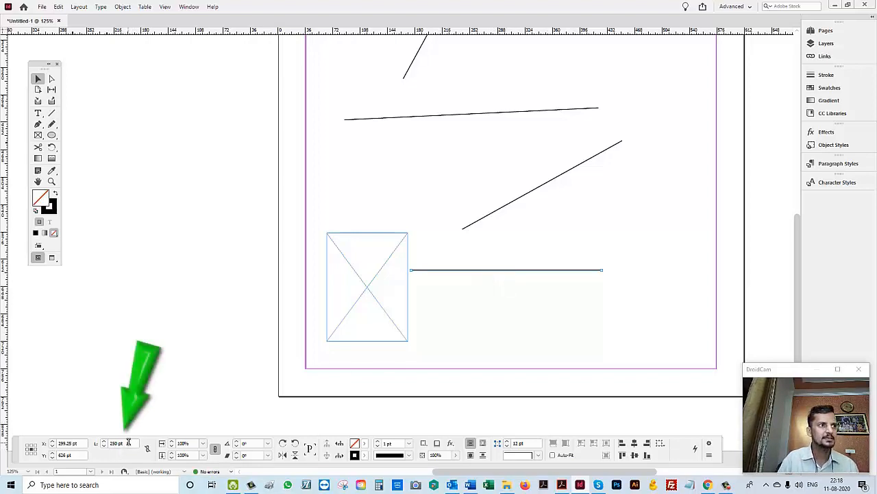
- Lengthen the horizontal line to 350 pt from its centre, and to 463 pt with the reference point at its left end
key("shift+Up")
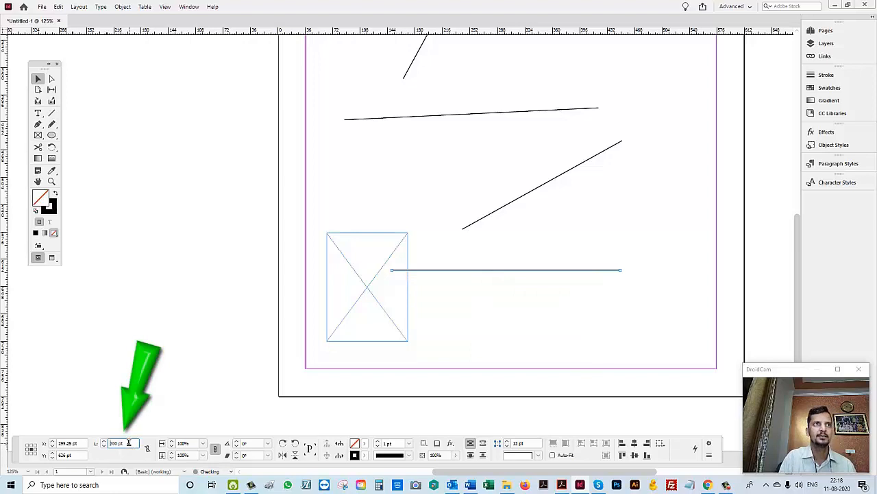
key("shift+Up")
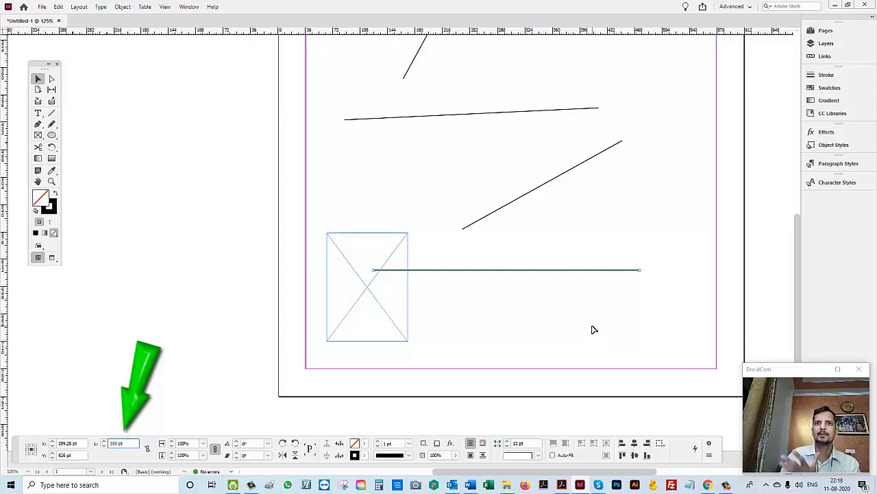
left_click(28, 451)
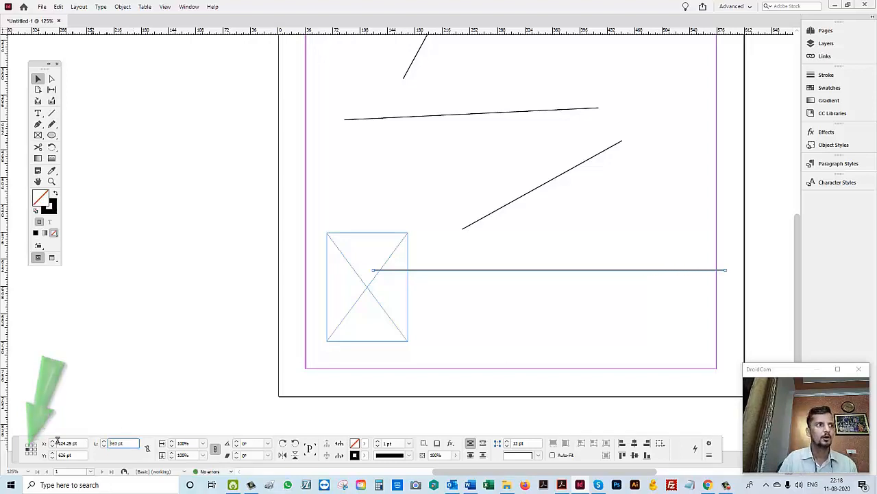
- Lengthen the line to 620 pt with the right-end reference point and to 680 pt with the centre reference point
left_click(35, 450)
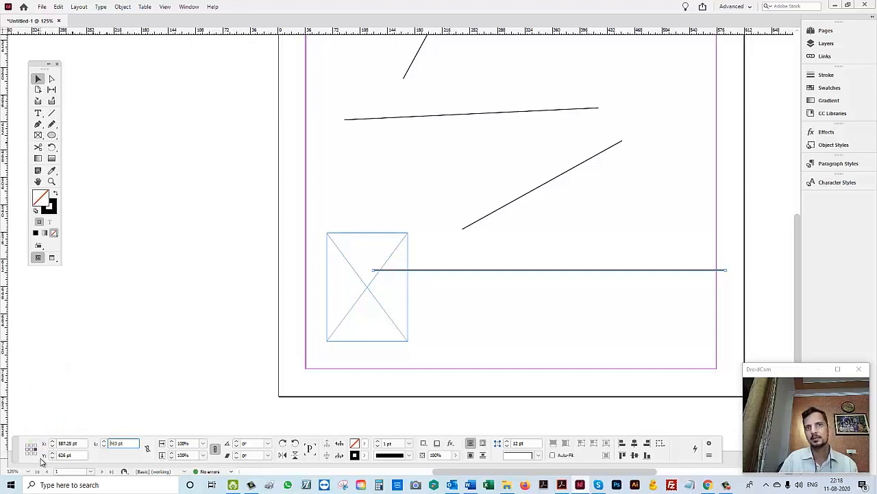
scroll(131, 443, "up", 7)
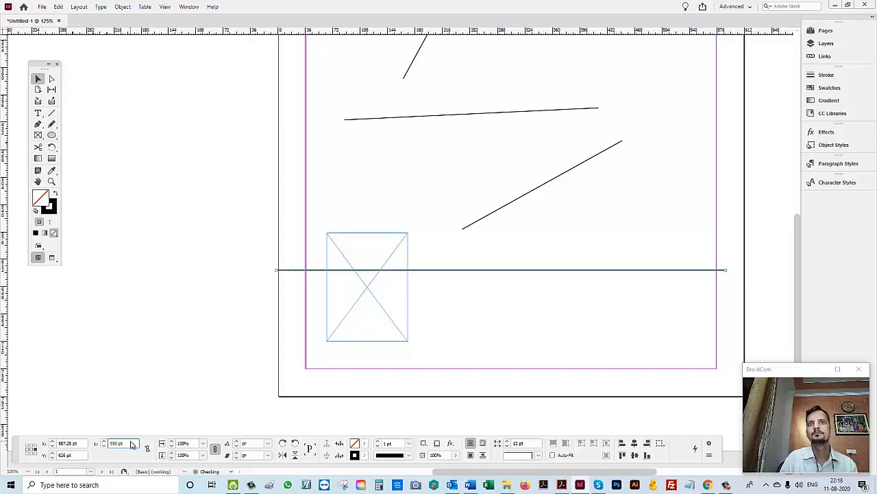
scroll(132, 443, "up", 3)
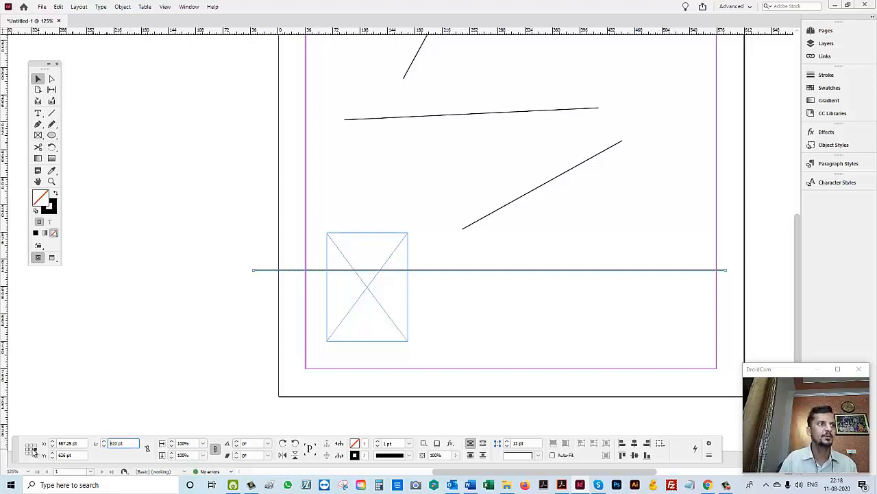
left_click(31, 450)
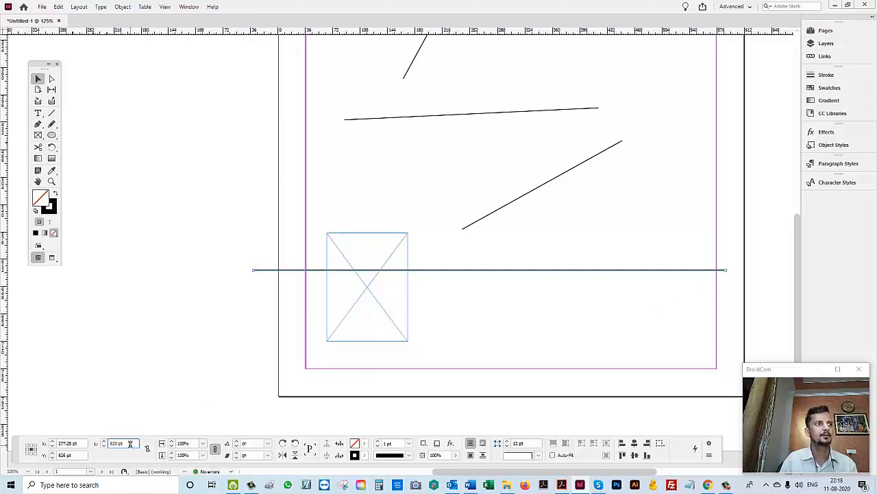
scroll(130, 445, "up", 5)
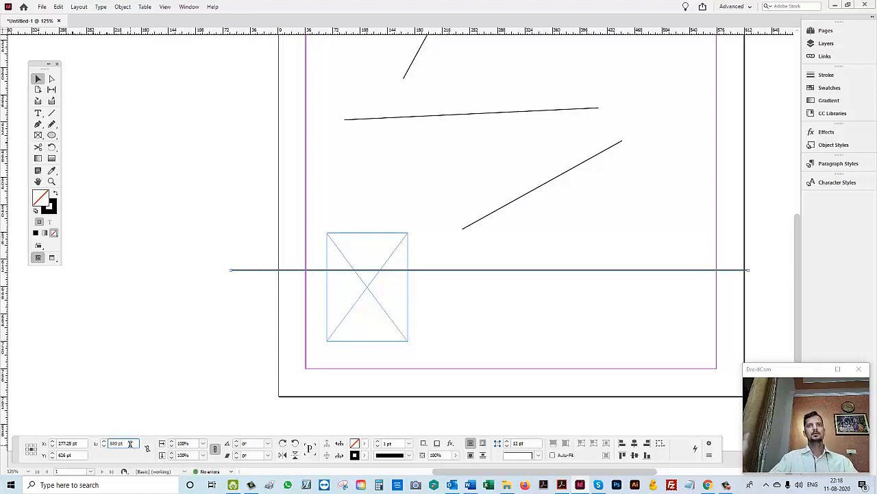
- Shorten the overlong horizontal line from its right end and move it clear of the placeholder frame, to the frame's right
left_click_drag(751, 269, 419, 269)
left_click_drag(302, 275, 545, 285)
- Delete all the crossing lines in the upper part of the page
scroll(429, 329, "up", 5)
left_click_drag(275, 135, 577, 375)
key("Delete")
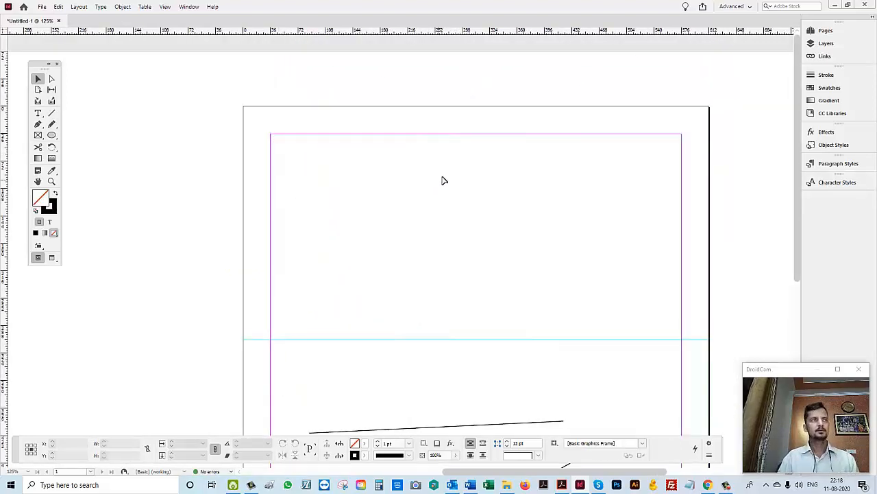
- Delete the slightly sloped line and the diagonal line above the placeholder frame and the horizontal line
mouse_move(255, 136)
left_mouse_down()
mouse_move(555, 314)
mouse_move(621, 335)
left_mouse_up()
left_click_drag(531, 349, 488, 135)
left_click_drag(351, 183, 580, 338)
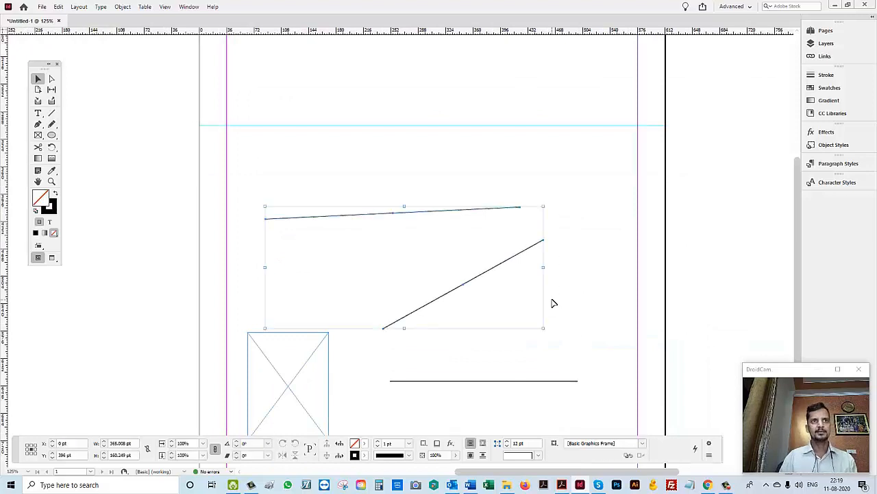
key("Delete")
scroll(526, 473, "down", 1)
scroll(526, 474, "down", 2)
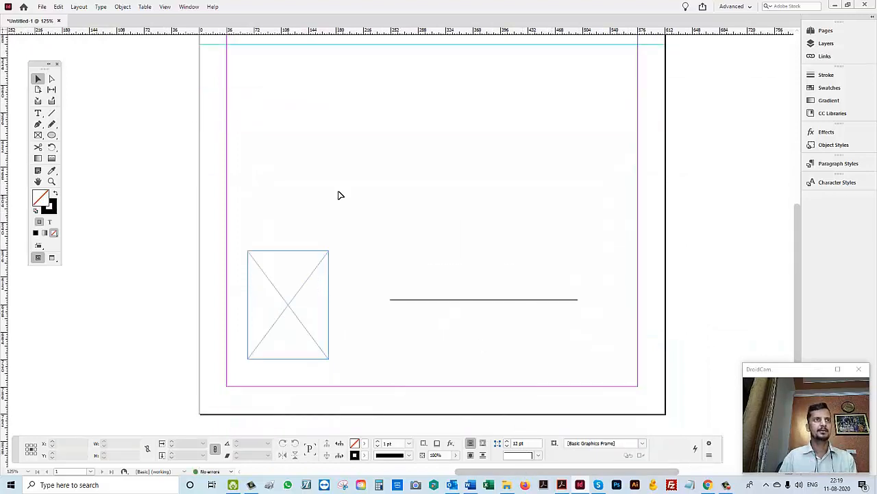
- Delete the crossed placeholder frame in the lower part of the page
left_click_drag(339, 192, 306, 323)
key("Delete")
scroll(420, 218, "up", 5)
scroll(501, 356, "down", 3)
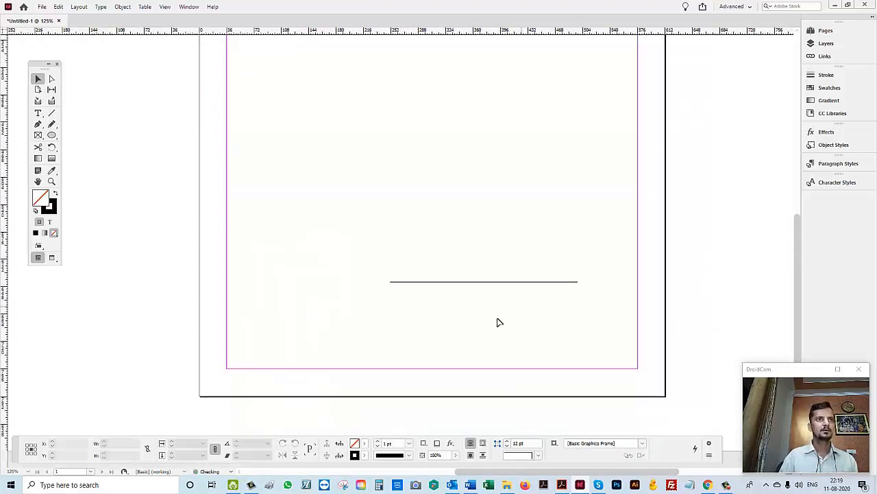
- Move the horizontal line to the upper part of the page and lengthen it to about 275 pt
left_click_drag(468, 286, 407, 86)
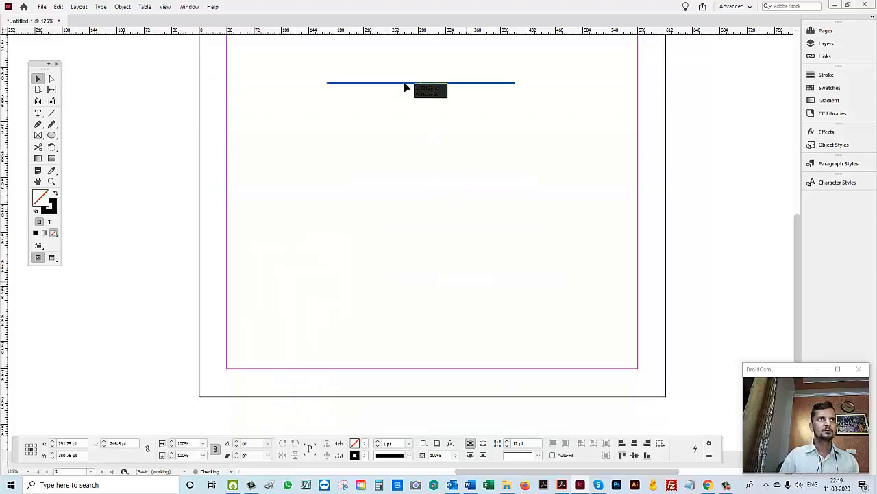
scroll(466, 388, "up", 4)
left_click_drag(442, 337, 422, 137)
left_click_drag(500, 137, 518, 229)
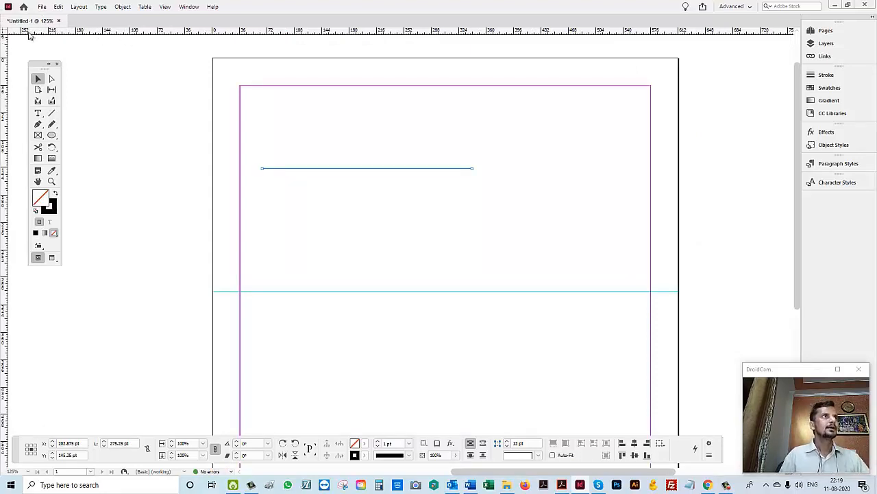
- Examine the zero-point lock and measurement unit options of the rulers
right_click(7, 38)
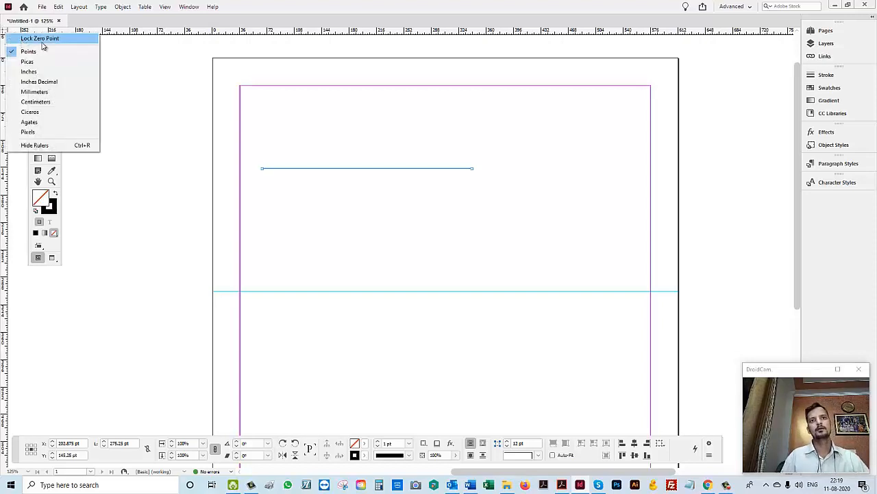
left_click(305, 195)
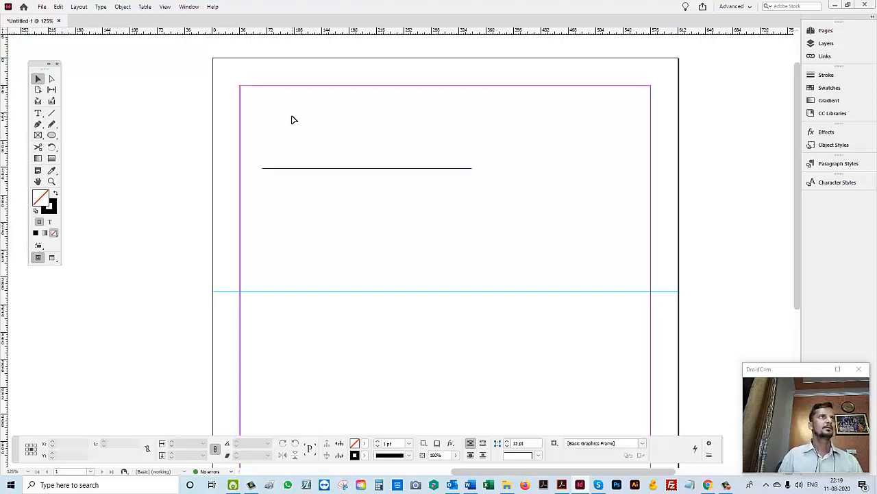
left_click_drag(295, 136, 225, 129)
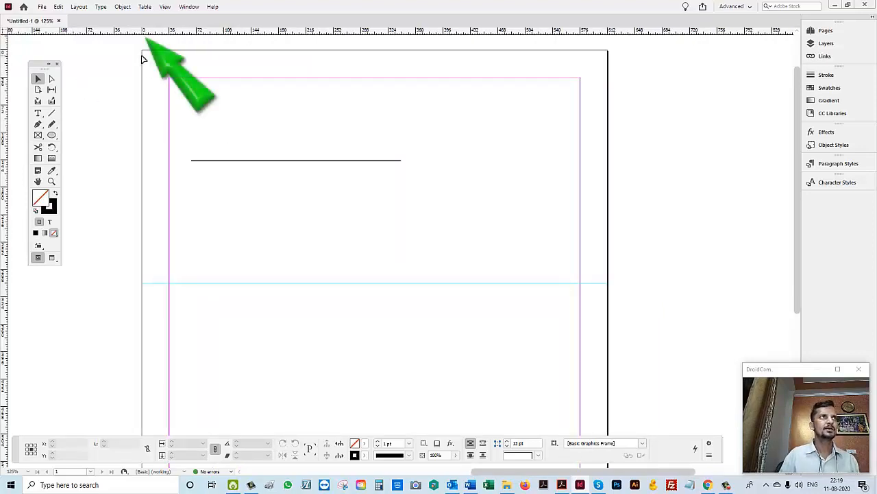
- Move the rulers' zero point to two spots inside the page and on to the page's top-left margin corner
left_click_drag(4, 34, 388, 185)
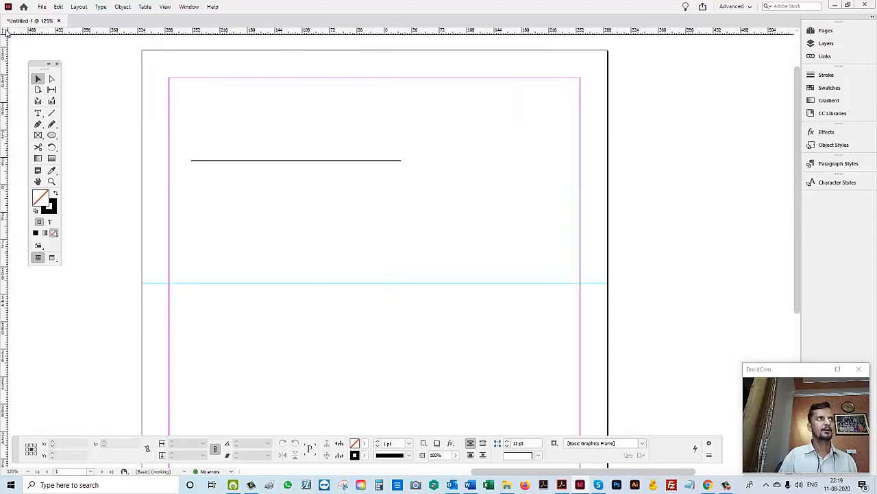
left_click_drag(4, 35, 260, 264)
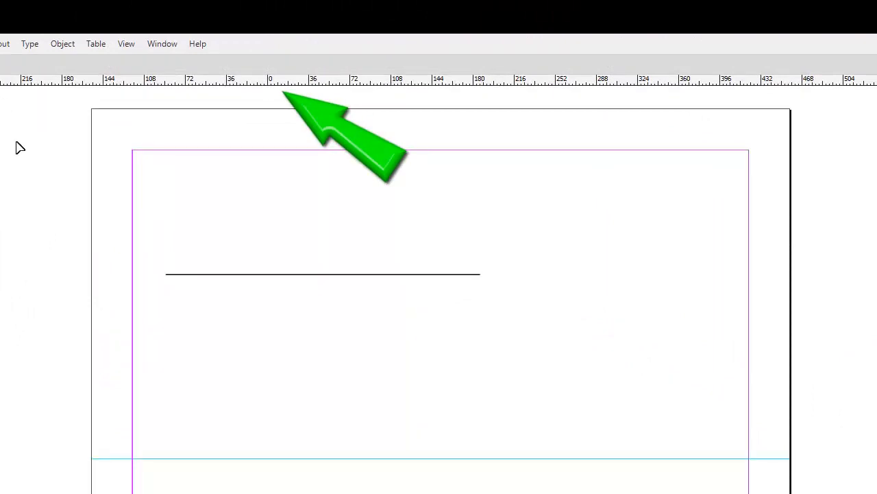
left_click_drag(1, 80, 135, 153)
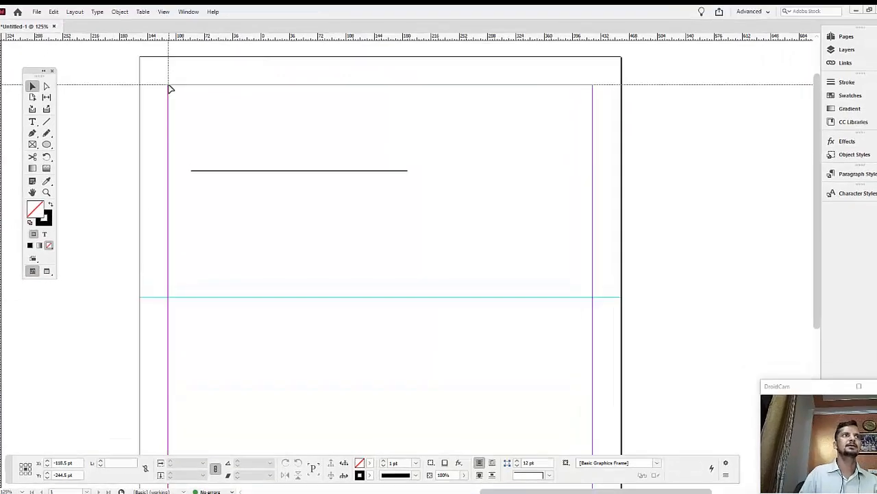
left_click_drag(170, 89, 169, 86)
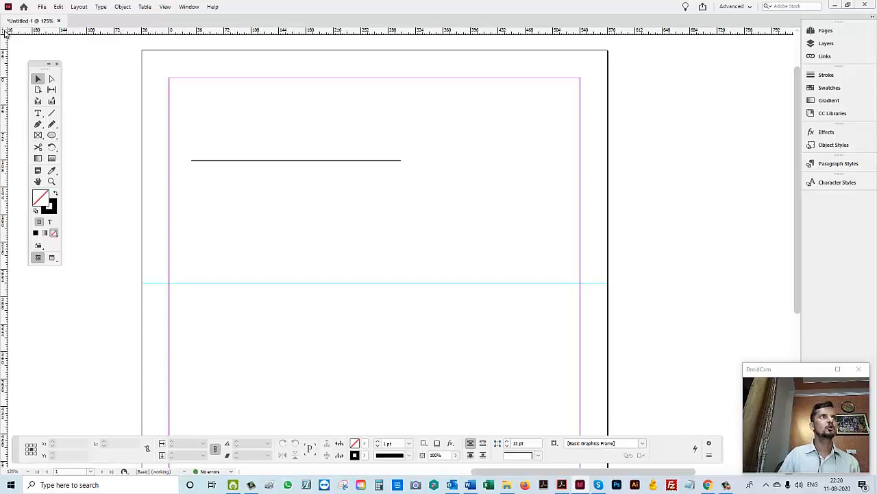
- Move the zero point to the page's top-left corner and to a spot inside the page, and reset it to its default
left_click_drag(4, 32, 144, 50)
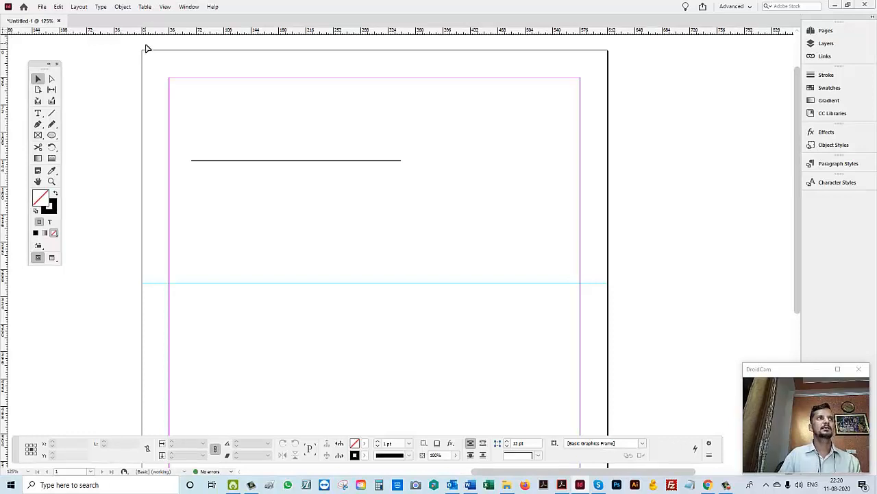
left_click_drag(6, 33, 247, 135)
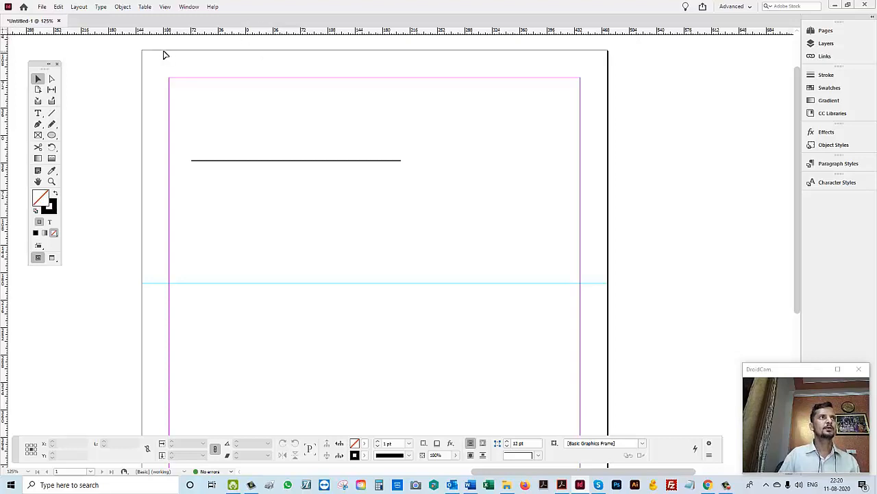
double_click(4, 34)
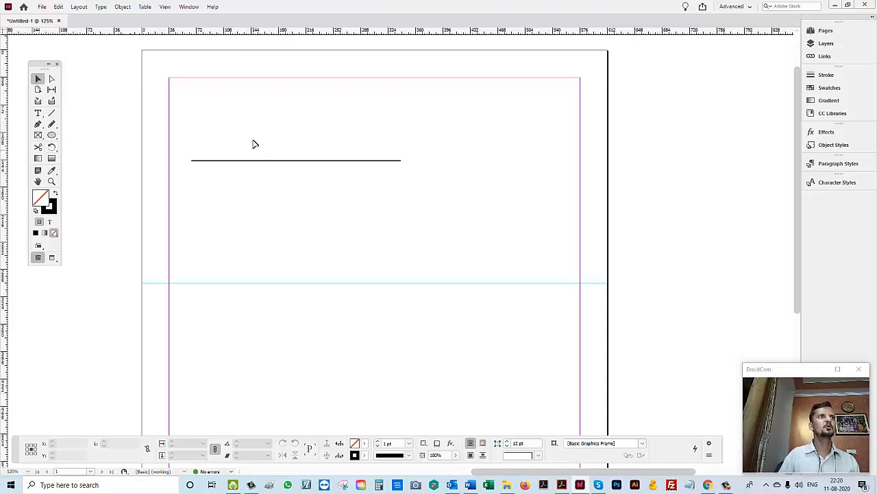
- Move the horizontal line onto the page's top edge, starting at the top-left corner, and set its reference point to the left end
left_click(274, 161)
left_click_drag(275, 164, 229, 54)
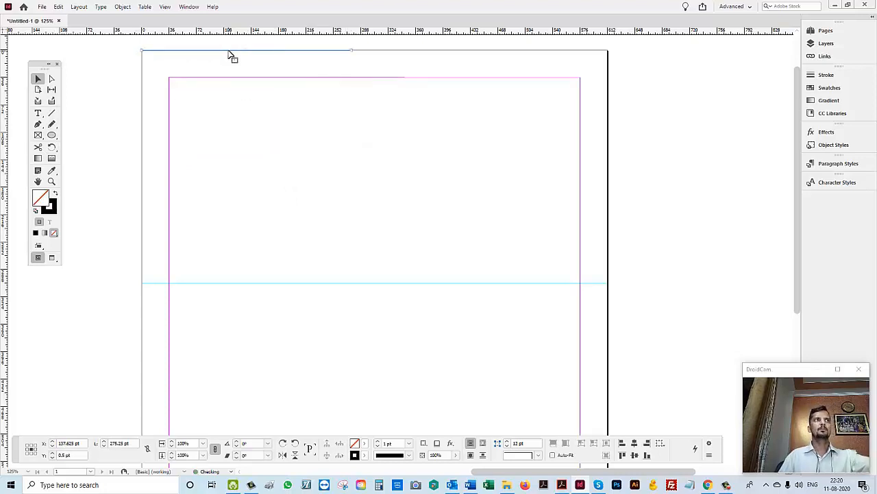
left_click(28, 450)
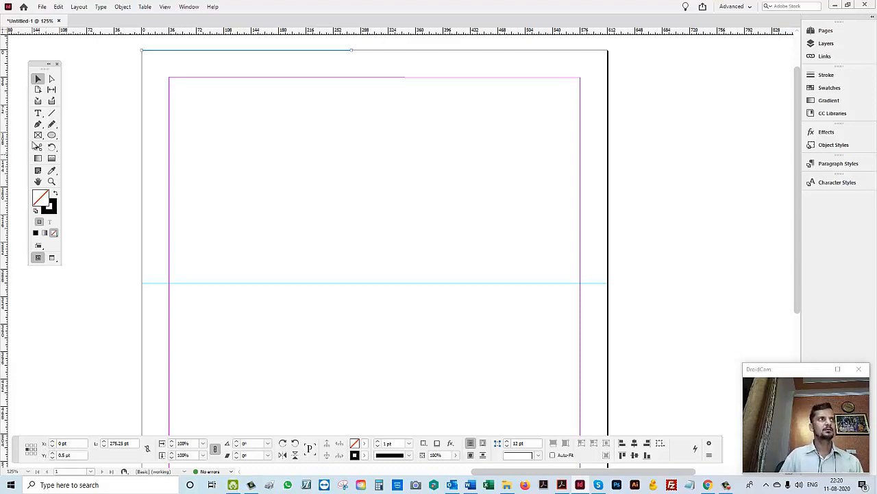
- Draw a vertical line and a horizontal line that cross each other in the middle of the upper page area
left_click(52, 112)
mouse_move(375, 139)
left_mouse_down()
mouse_move(422, 436)
mouse_move(358, 382)
left_mouse_up()
mouse_move(262, 256)
left_mouse_down()
mouse_move(676, 256)
mouse_move(555, 257)
mouse_move(545, 235)
left_mouse_up()
- Add a text frame of about 90 × 71 pt reading "X" at the right end of the horizontal line
left_click(39, 113)
left_click_drag(497, 181, 564, 235)
key("Escape")
- Copy the X text frame to beside the vertical line's upper end and change its text to "Y"
left_click_drag(533, 209, 409, 142)
double_click(408, 142)
key("ctrl+a")
type("Y")
key("Escape")
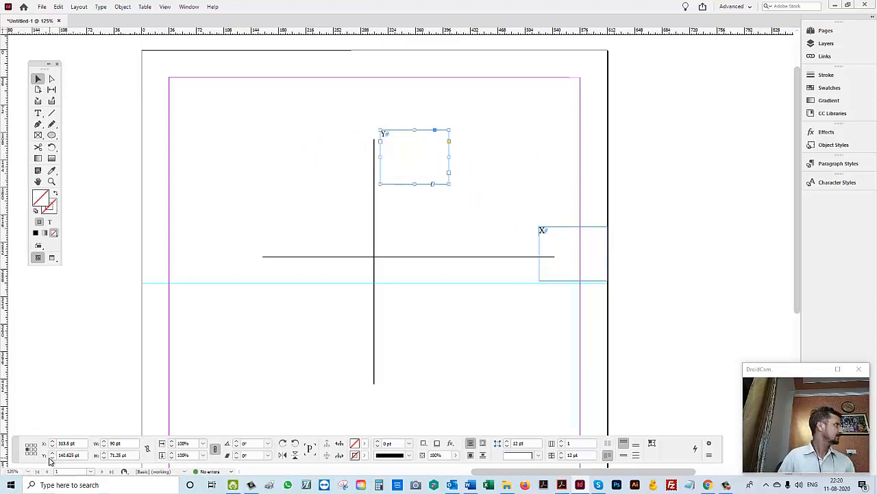
- Move the Y text frame farther from the vertical line and delete the line on the page's top edge
left_click(284, 241)
left_click_drag(419, 154, 466, 175)
left_click(332, 256)
left_click_drag(146, 45, 236, 70)
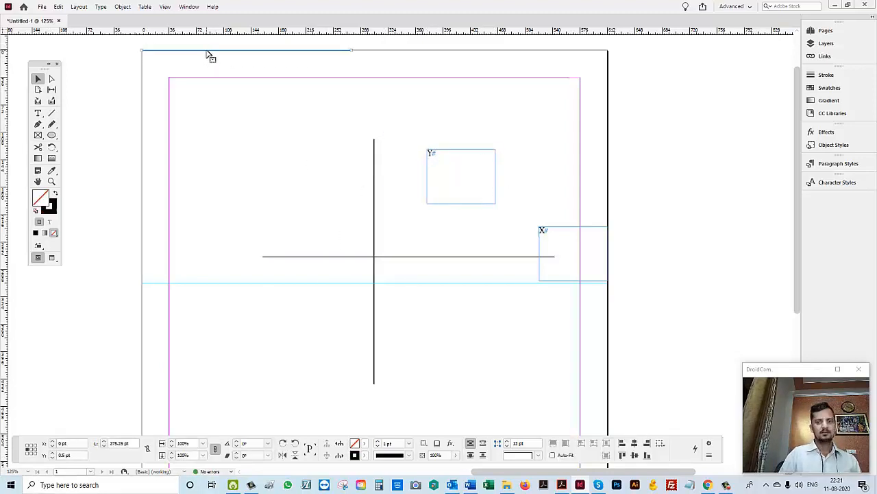
key("Delete")
- Draw a placeholder frame of about 112.5 × 93.75 pt starting at the page's top-left corner
left_click(41, 135)
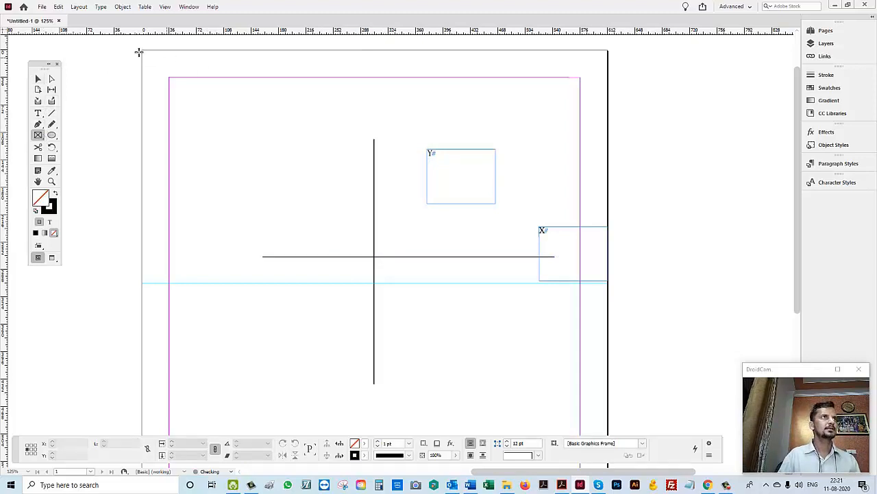
mouse_move(164, 84)
left_mouse_down()
mouse_move(251, 157)
mouse_move(218, 92)
left_mouse_up()
key("v")
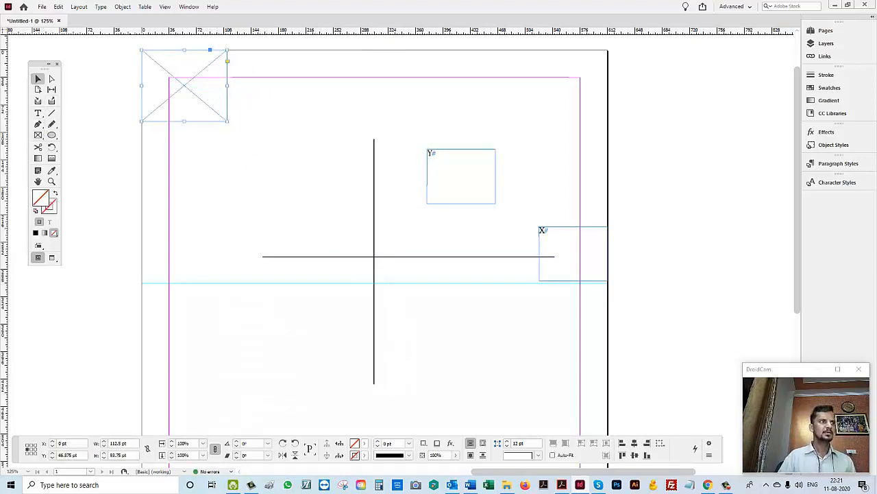
- Set the placeholder frame's reference point to its top-left corner and move the frame to about X 11.25 pt, Y 9 pt
left_click(27, 444)
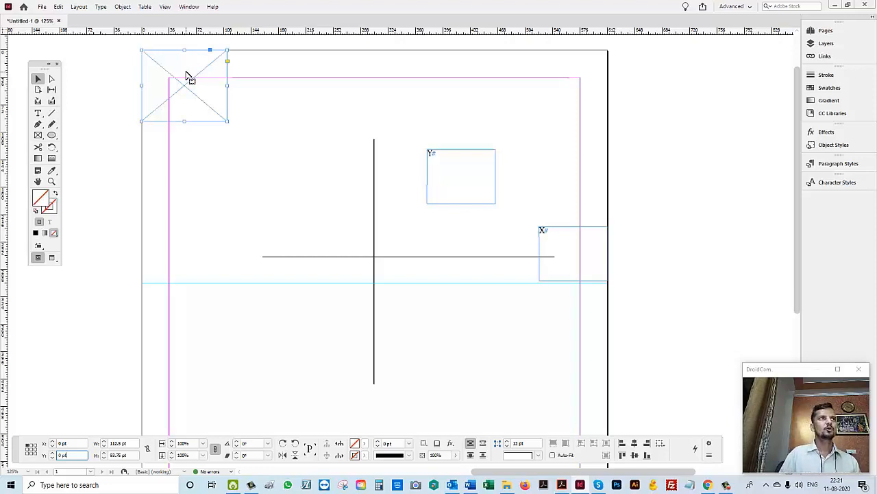
left_click_drag(187, 75, 195, 83)
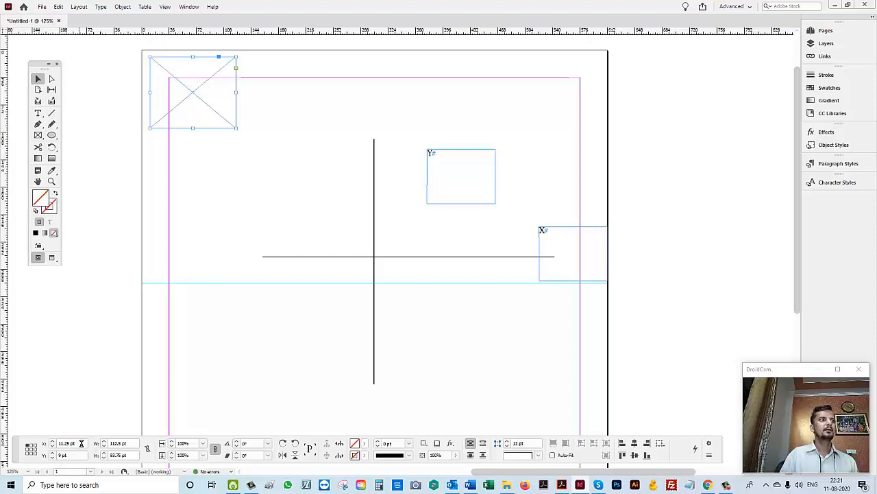
left_click_drag(80, 443, 35, 432)
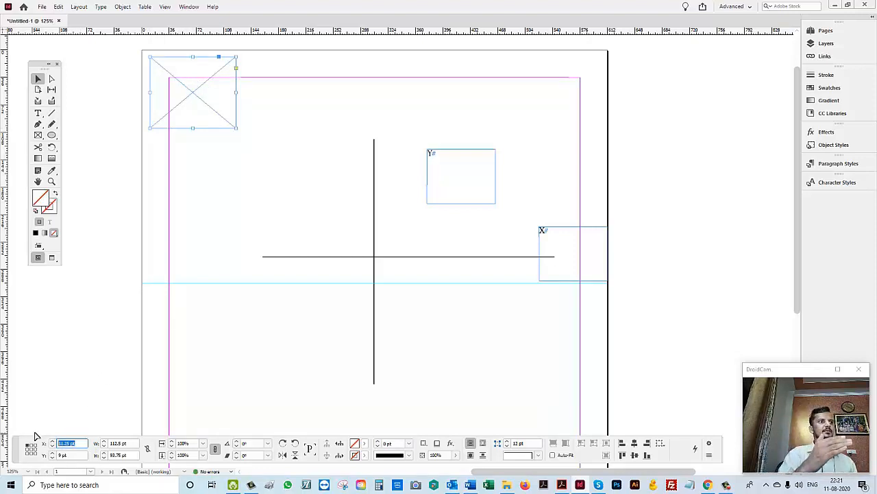
- Increase the placeholder frame's Y position in 10 pt increments past 180 pt
left_click(81, 455)
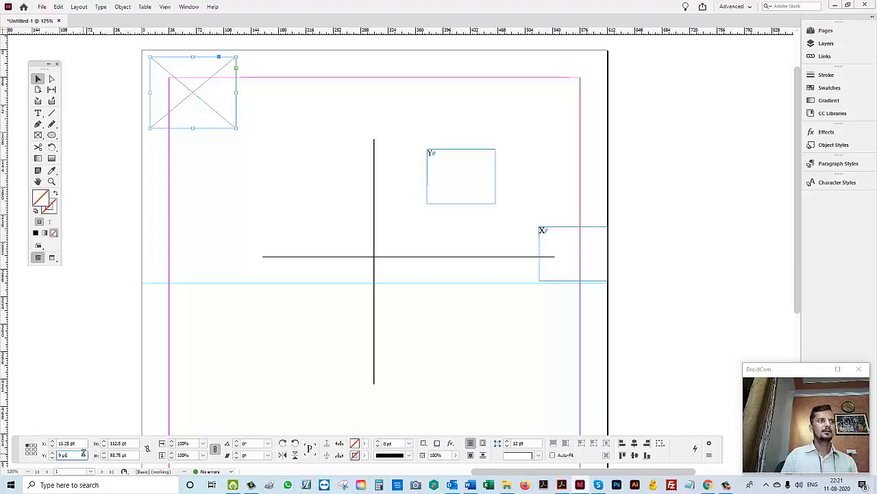
key("shift+Up")
key("shift+Up")
key("shift+Up")
key("shift+Up")
key("shift+Up")
key("shift+Up")
key("shift+Up")
key("shift+Up")
key("shift+Up")
key("shift+Up")
key("shift+Up")
key("shift+Up")
key("shift+Up")
key("shift+Up")
key("shift+Up")
key("shift+Up")
key("shift+Up")
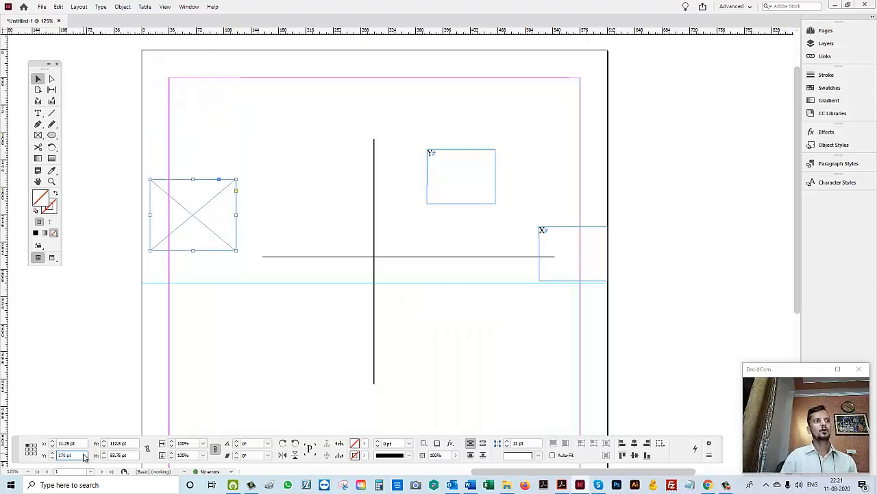
key("shift+Up")
key("shift+Up")
key("shift+Up")
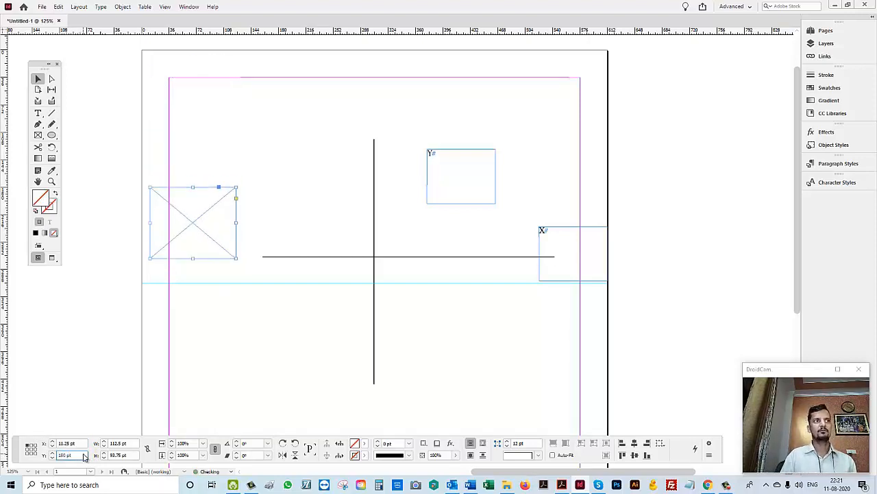
key("shift+Up")
key("shift+Up")
key("shift+Up")
key("shift+Up")
key("shift+Up")
key("shift+Up")
- Reduce the placeholder frame's Y position in 10 pt increments to 40 pt
key("shift+Down")
key("shift+Down")
key("shift+Down")
key("shift+Down")
key("shift+Down")
key("shift+Down")
key("shift+Down")
key("shift+Down")
key("shift+Down")
key("shift+Down")
key("shift+Down")
key("shift+Down")
key("shift+Down")
key("shift+Down")
key("shift+Down")
key("shift+Down")
key("shift+Down")
key("shift+Down")
key("shift+Down")
key("shift+Down")
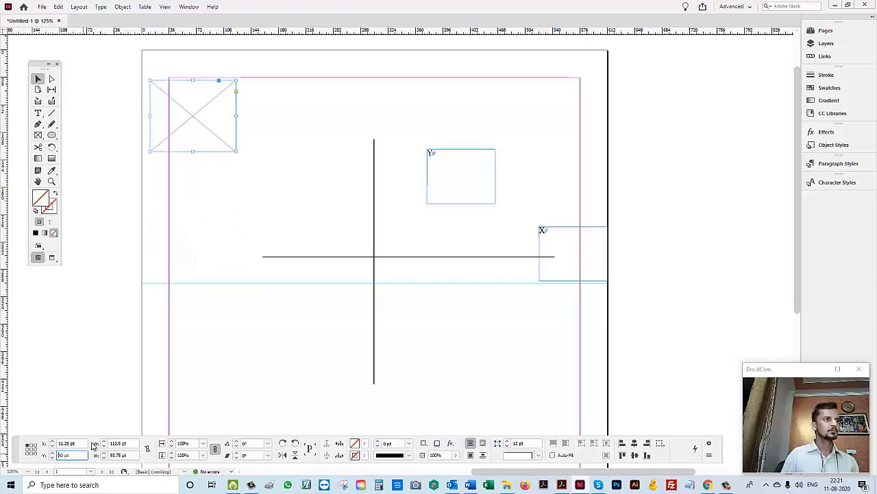
- Increase the placeholder frame's X position in 10 pt increments to 60 pt
left_click(74, 444)
key("shift+Up")
key("shift+Up")
key("shift+Up")
key("shift+Up")
key("shift+Up")
key("shift+Up")
key("shift+Up")
key("shift+Up")
key("shift+Up")
key("shift+Up")
key("shift+Up")
key("shift+Up")
key("shift+Up")
key("shift+Up")
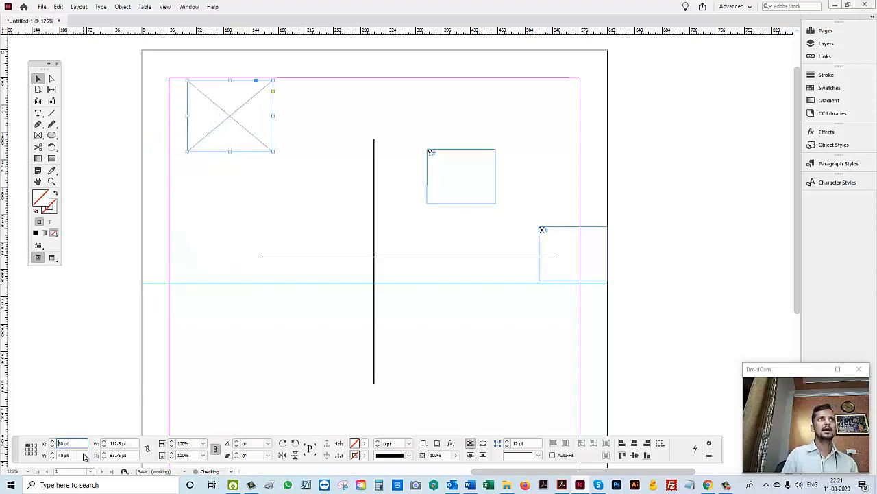
- Reduce the placeholder frame's X position in 10 pt increments to -170 pt, outside the page
key("shift+Down")
key("shift+Down")
key("shift+Down")
key("shift+Down")
key("shift+Down")
key("shift+Down")
key("shift+Down")
key("shift+Down")
key("shift+Down")
key("shift+Down")
key("shift+Down")
key("shift+Down")
key("shift+Down")
key("shift+Down")
key("shift+Down")
key("shift+Down")
key("shift+Down")
key("shift+Down")
key("shift+Down")
key("shift+Down")
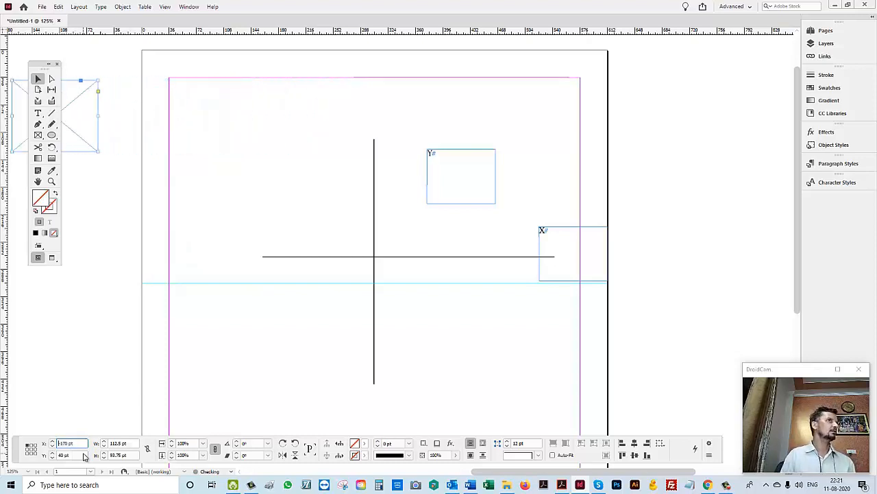
- Bring the placeholder frame back onto the page by raising its X position in 10 pt increments to 70 pt
key("shift+Up")
key("shift+Up")
key("shift+Up")
key("shift+Up")
key("shift+Up")
key("shift+Up")
key("shift+Up")
key("shift+Up")
key("shift+Up")
key("shift+Up")
key("shift+Up")
key("shift+Up")
key("shift+Up")
key("shift+Up")
key("shift+Up")
key("shift+Up")
key("shift+Up")
key("shift+Up")
key("shift+Up")
key("shift+Up")
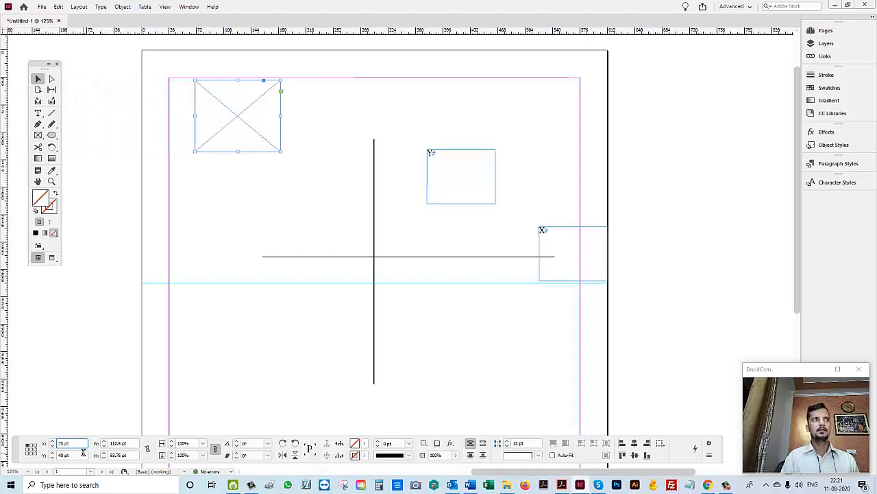
- Move the placeholder frame to the page's top-left margin corner and set its reference point to top-right
left_click_drag(215, 140, 190, 135)
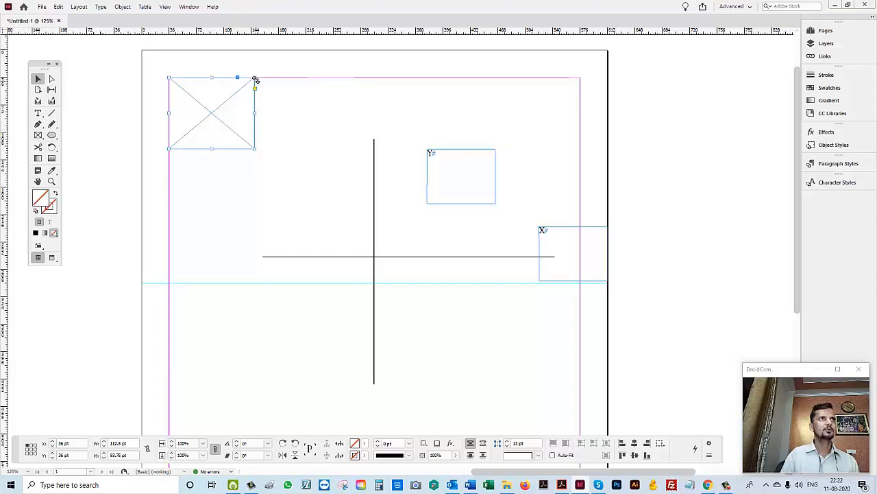
left_click(36, 444)
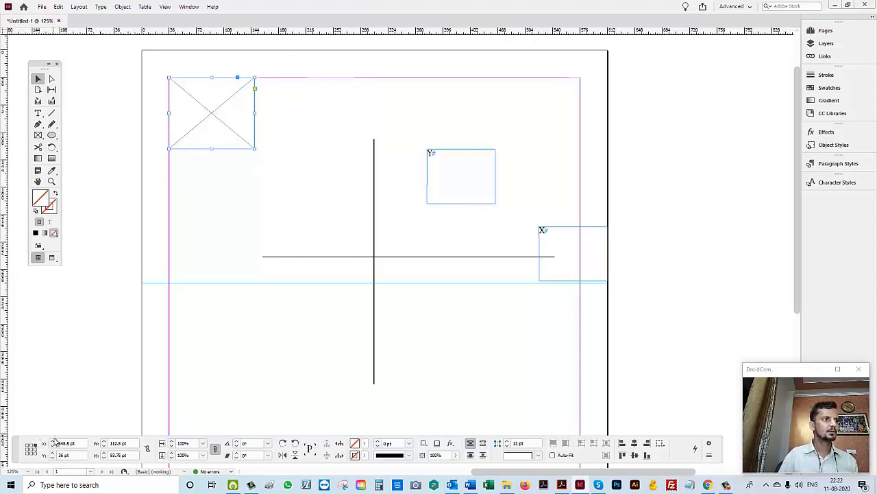
- Set the placeholder frame's reference point to top-left and its width to 220 pt
left_click(27, 444)
left_click(118, 443)
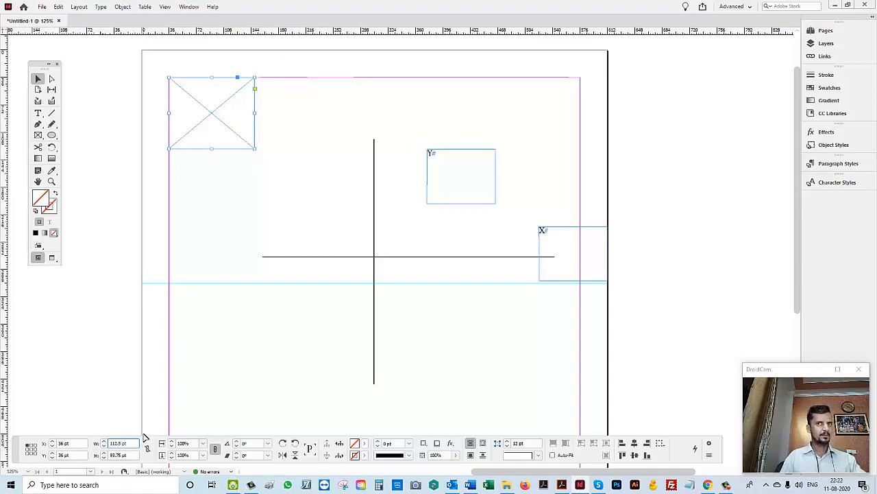
type("220")
key("Return")
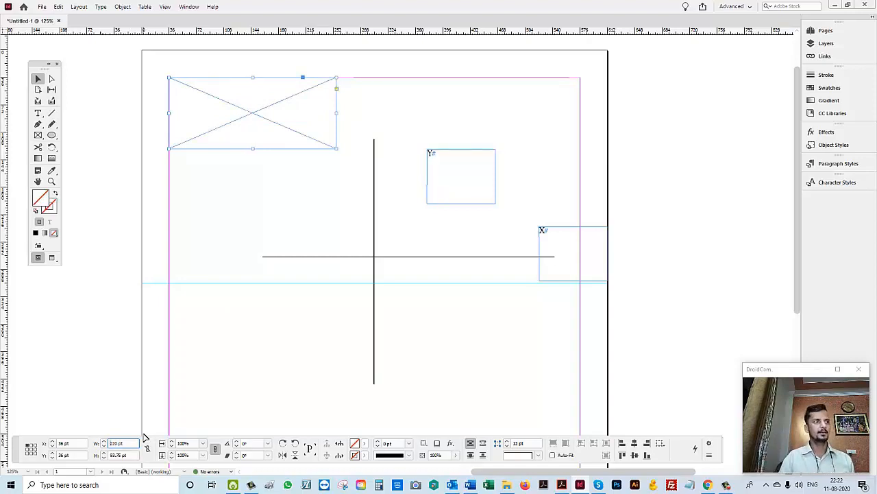
- Set the placeholder frame's reference point to top-centre and increase its width in 10 pt increments to 250 pt
left_click(31, 449)
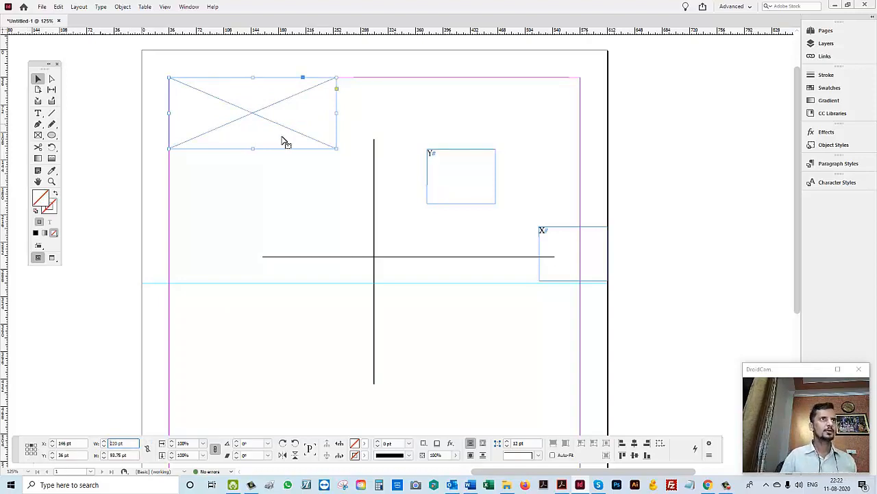
key("shift+Up")
key("shift+Up")
key("shift+Up")
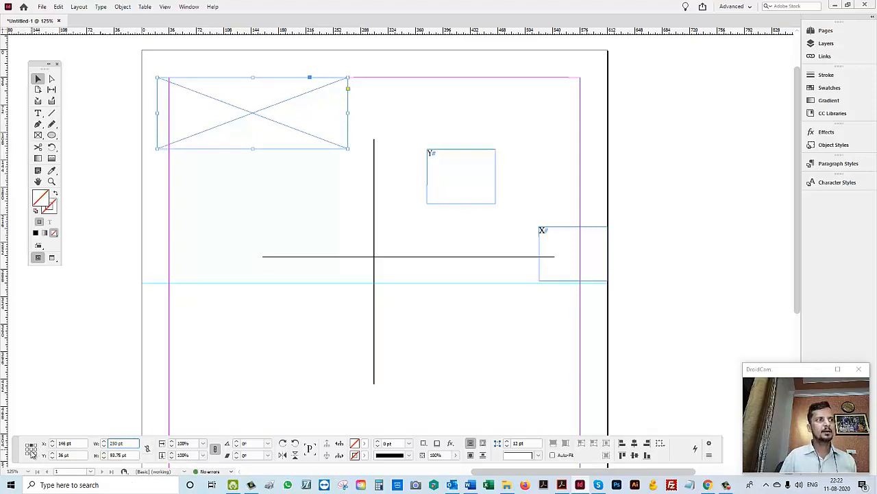
- With the placeholder frame's reference point at centre, increase its width in 10 pt increments to 300 pt and set its height to 130 pt
key("shift+Up")
key("shift+Up")
key("shift+Up")
key("shift+Up")
key("shift+Up")
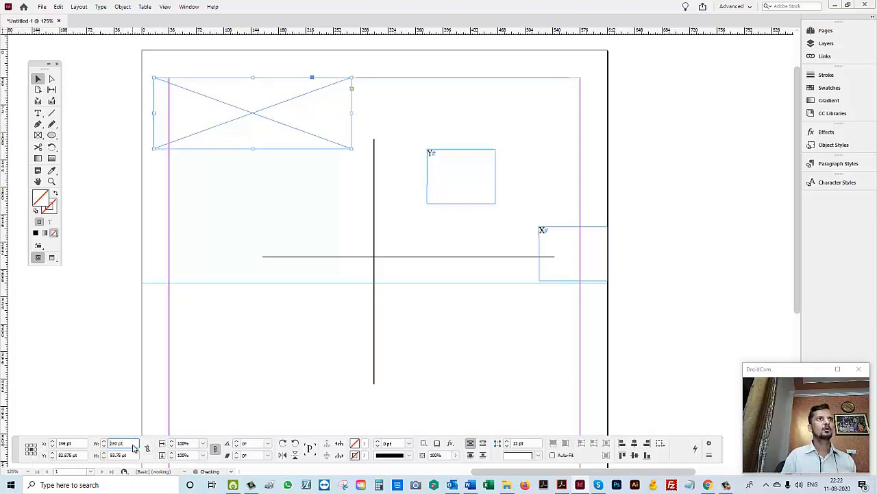
key("Tab")
type("130")
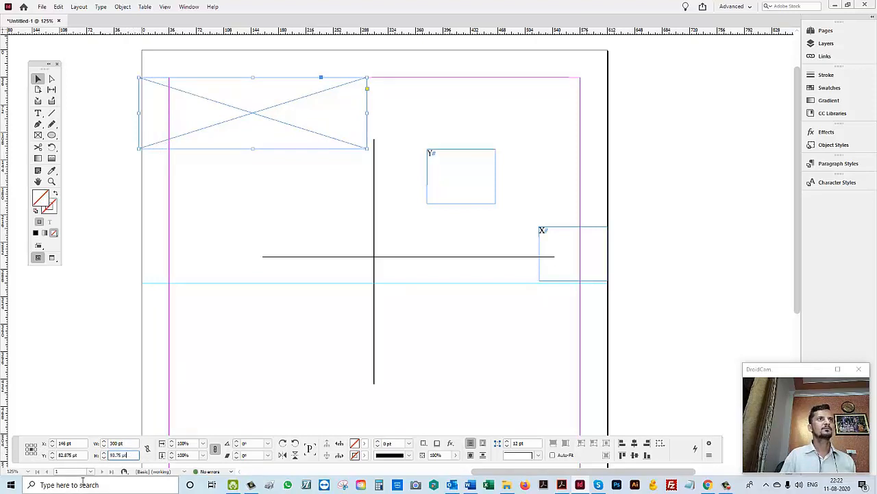
key("Return")
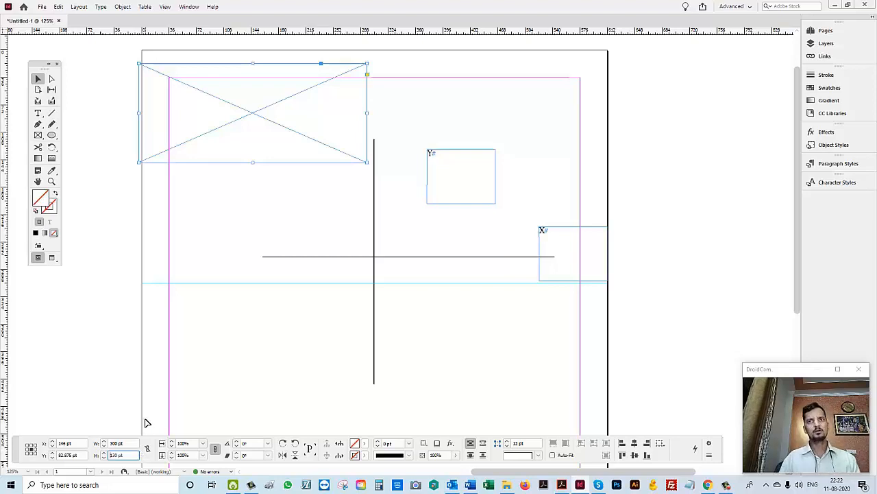
- Move the placeholder frame inside the page margins and place the Om outline image into it
left_click_drag(193, 135, 196, 120)
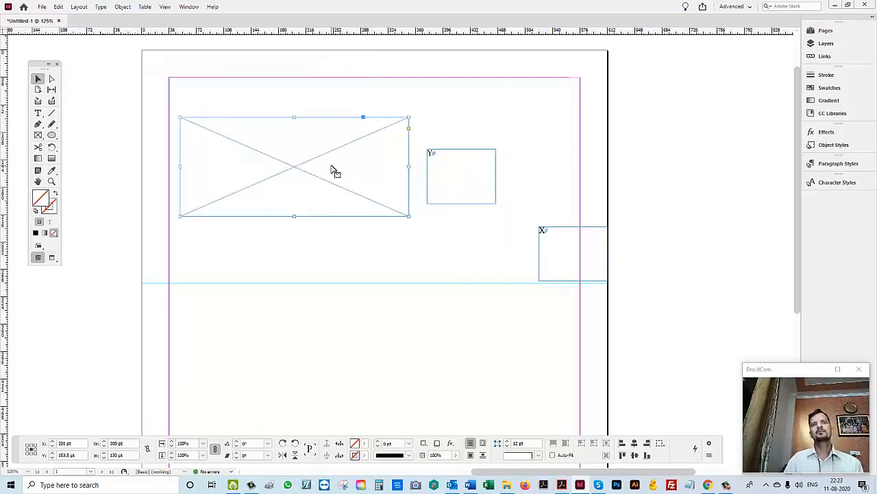
left_click(41, 6)
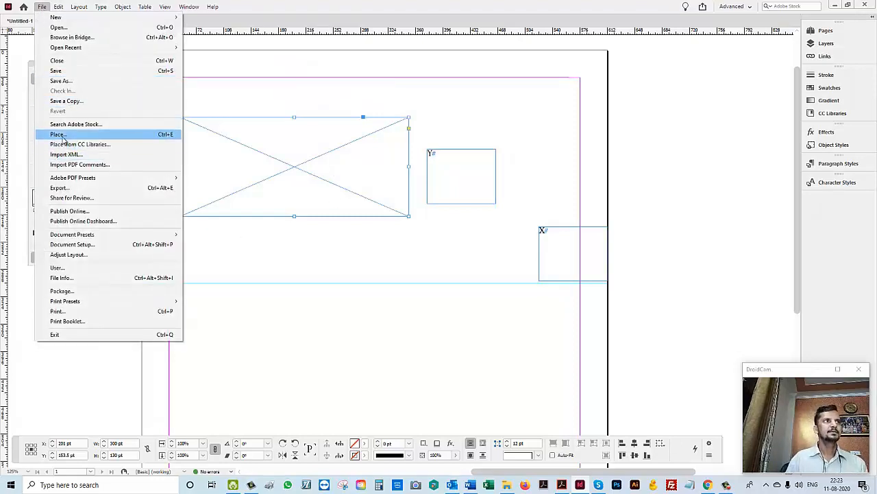
left_click(59, 135)
double_click(462, 288)
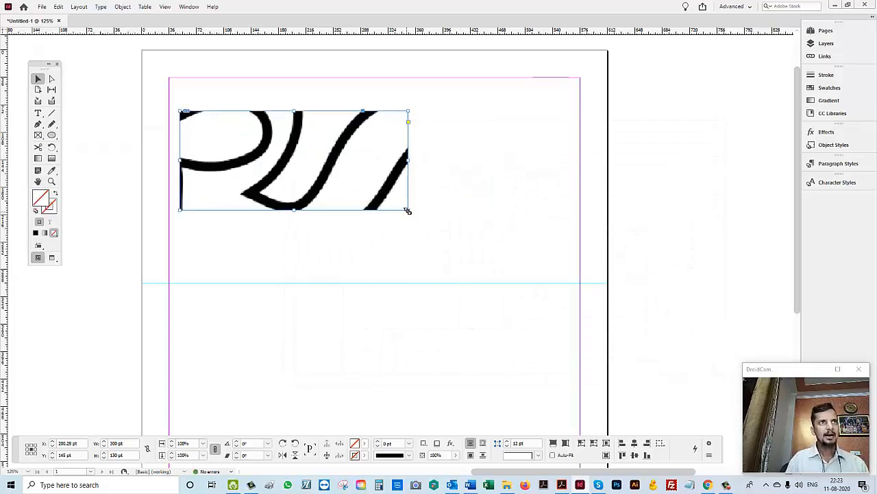
- Enlarge the image frame to about 449 pt wide and 378 pt high, tilting it about -0.25°
left_click_drag(408, 209, 444, 297)
key("ctrl+minus")
key("ctrl+minus")
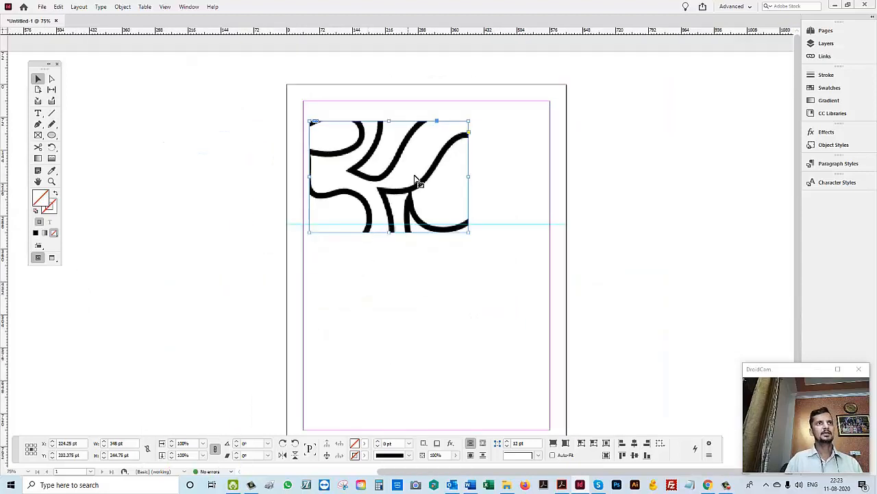
left_click_drag(469, 232, 650, 376)
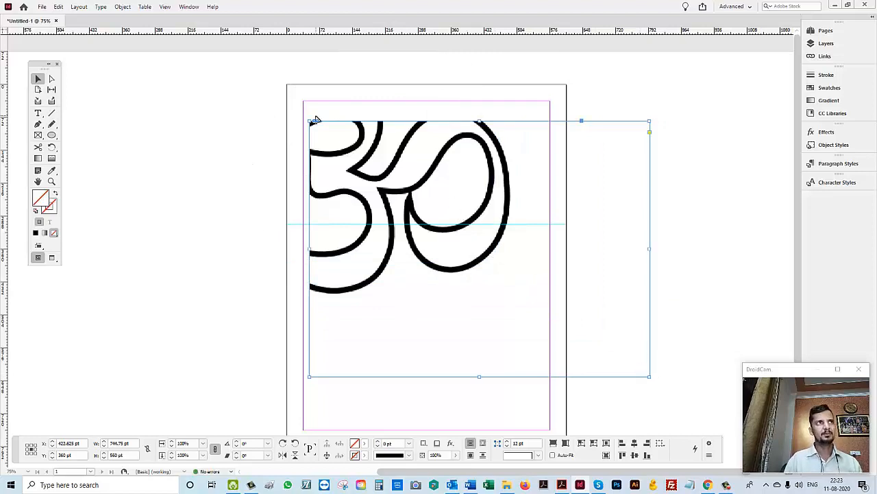
mouse_move(313, 121)
left_mouse_down()
mouse_move(321, 118)
mouse_move(311, 118)
left_mouse_up()
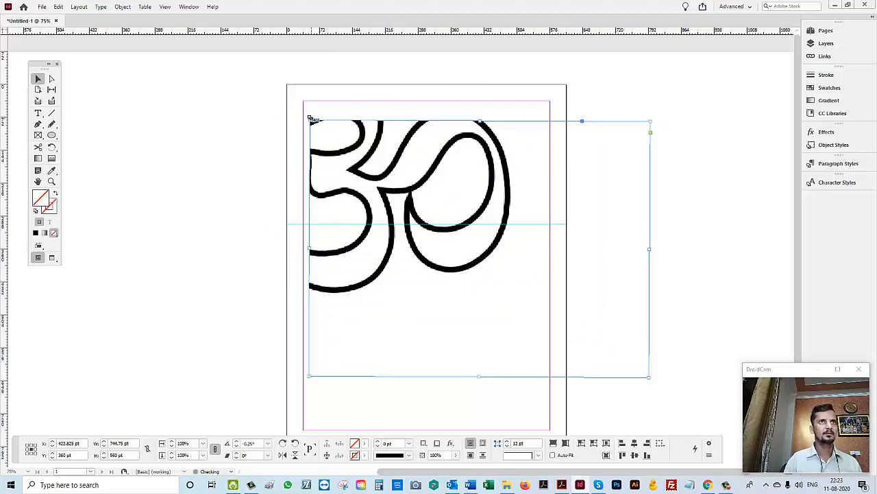
left_click_drag(650, 376, 515, 293)
- Fit the Om image proportionally inside its frame
right_click(496, 223)
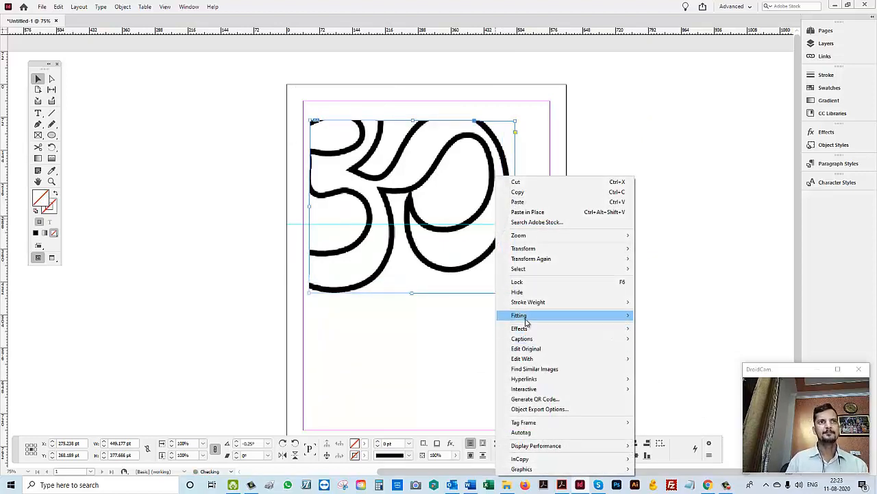
mouse_move(525, 320)
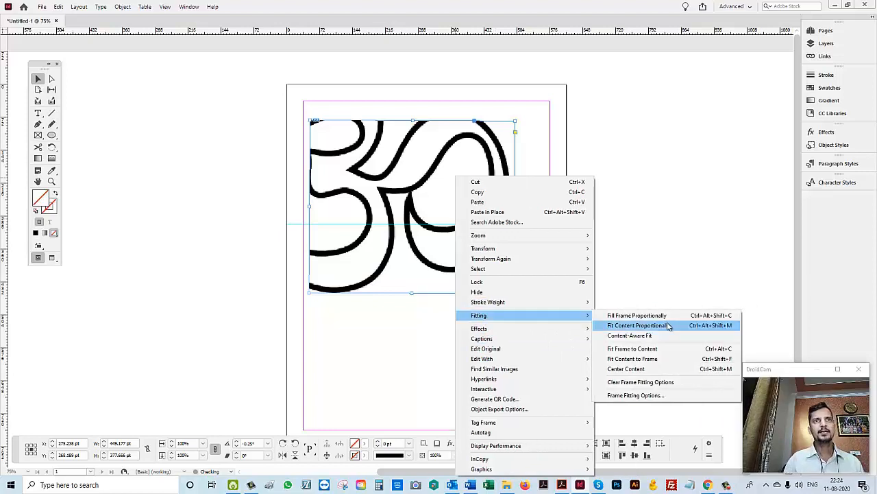
left_click(669, 326)
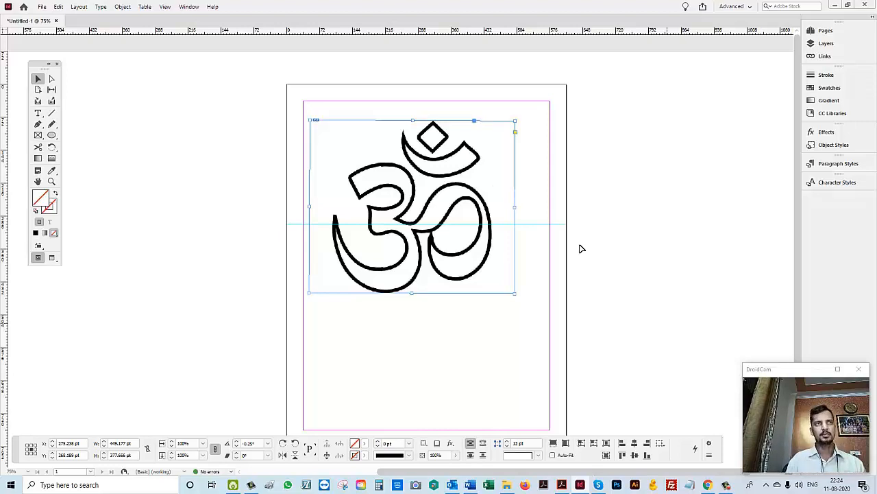
- Move the frame together with its Om image slightly across the page using the Selection tool, undoing one of the moves
left_click_drag(403, 241, 405, 236)
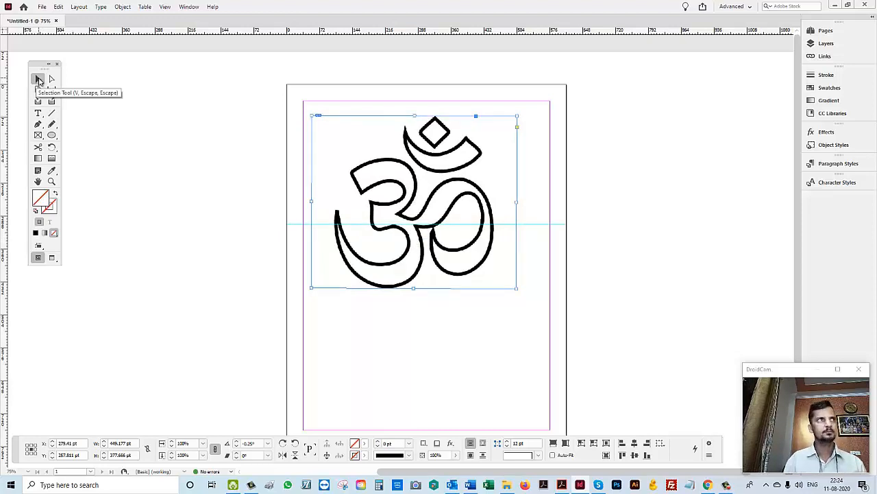
mouse_move(423, 200)
left_mouse_down()
mouse_move(394, 240)
mouse_move(435, 203)
left_mouse_up()
key("ctrl+z")
left_click(544, 204)
left_click_drag(514, 171, 526, 183)
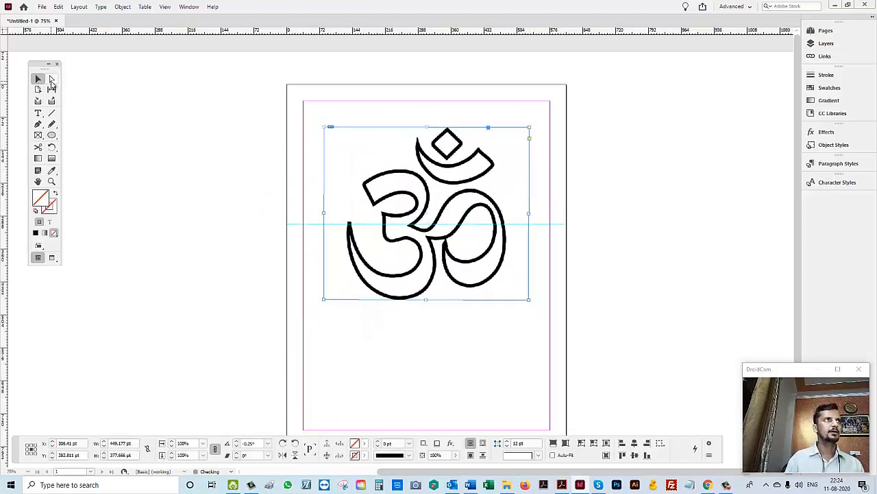
- Shift the Om image inside its frame with the Direct Selection tool, undo the large shift and reposition it slightly
left_click(51, 80)
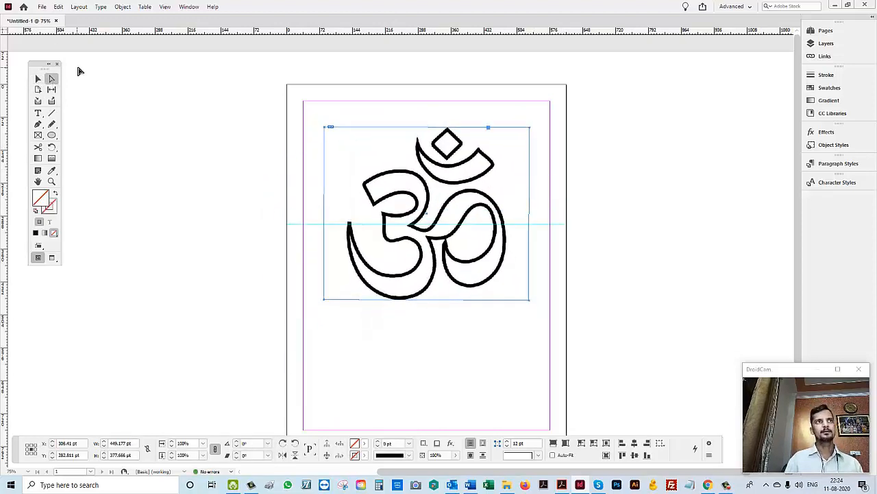
left_click_drag(408, 171, 322, 228)
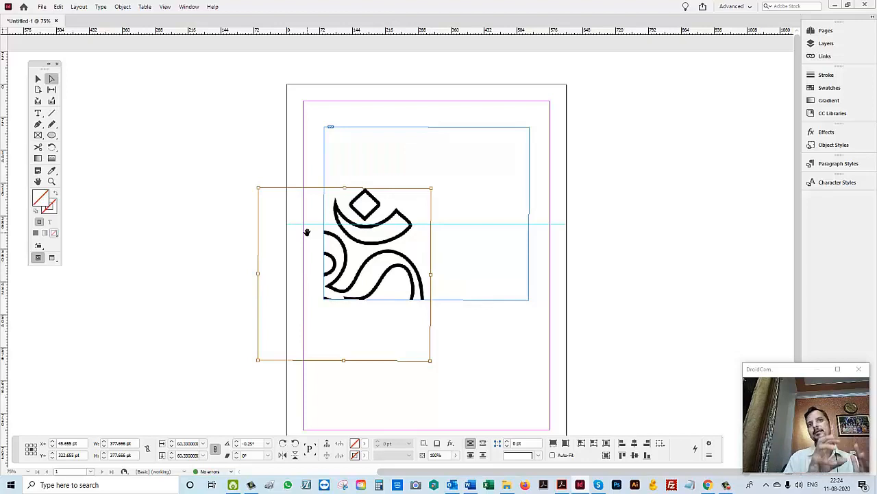
key("ctrl+z")
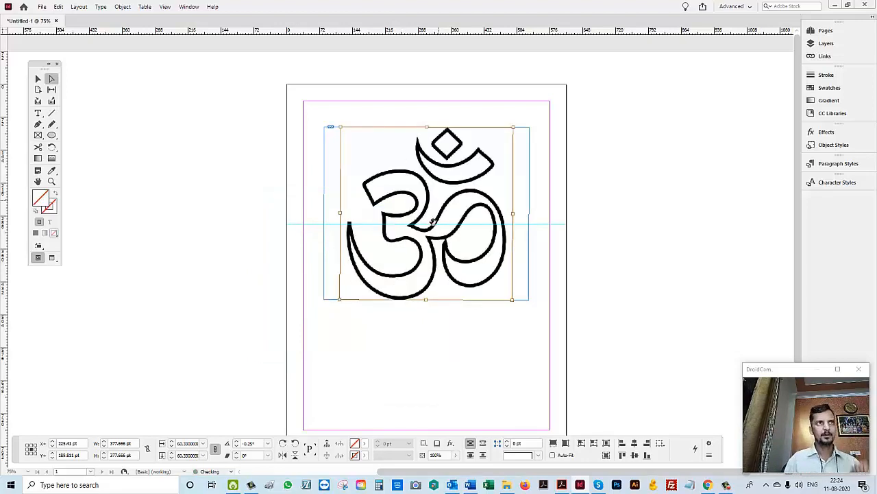
mouse_move(428, 227)
left_mouse_down()
mouse_move(343, 243)
mouse_move(451, 217)
mouse_move(438, 227)
left_mouse_up()
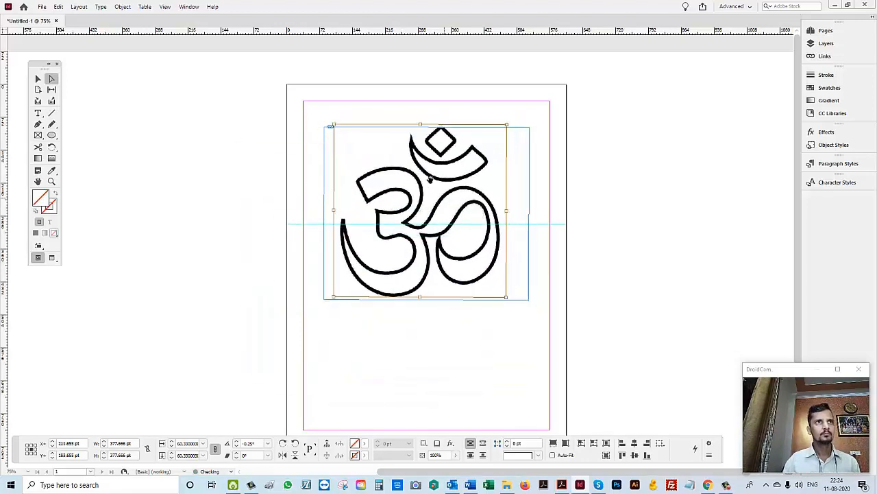
left_click_drag(338, 156, 470, 241)
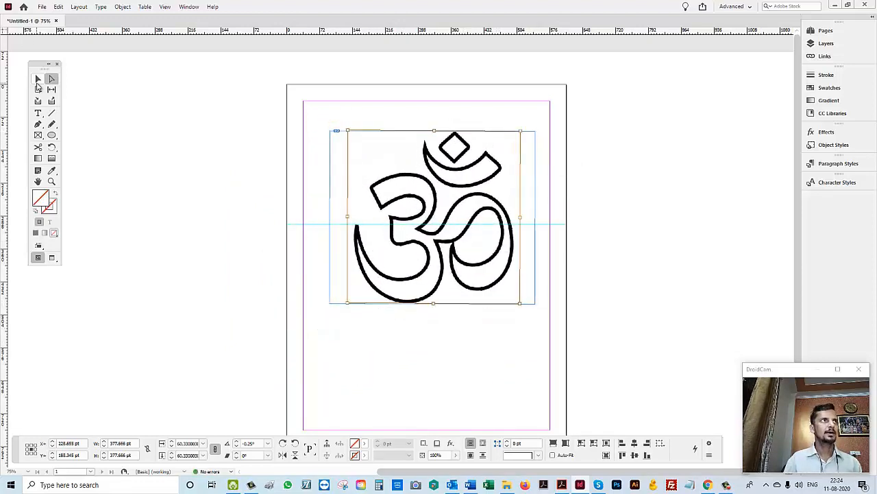
- Reselect the Om image's frame with the Selection tool and move frame and image together
left_click(38, 79)
left_click(617, 176)
mouse_move(532, 179)
left_mouse_down()
mouse_move(518, 187)
mouse_move(536, 192)
mouse_move(523, 196)
mouse_move(529, 190)
left_mouse_up()
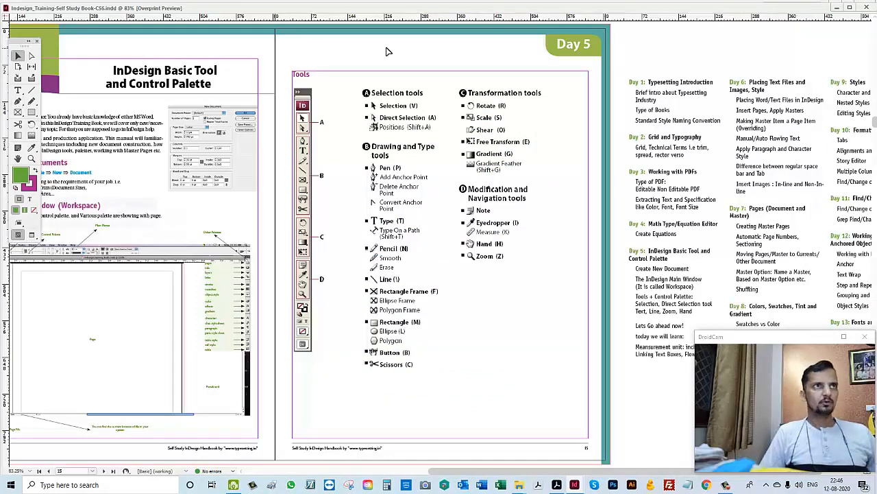
- Create a new document and draw two diagonal lines with the Line tool, a short one above a longer one
key("ctrl+n")
key("Return")
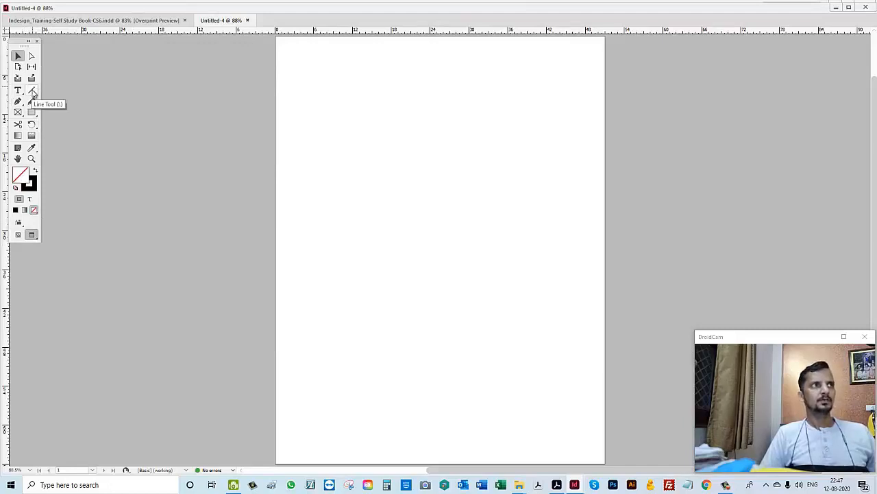
left_click(31, 92)
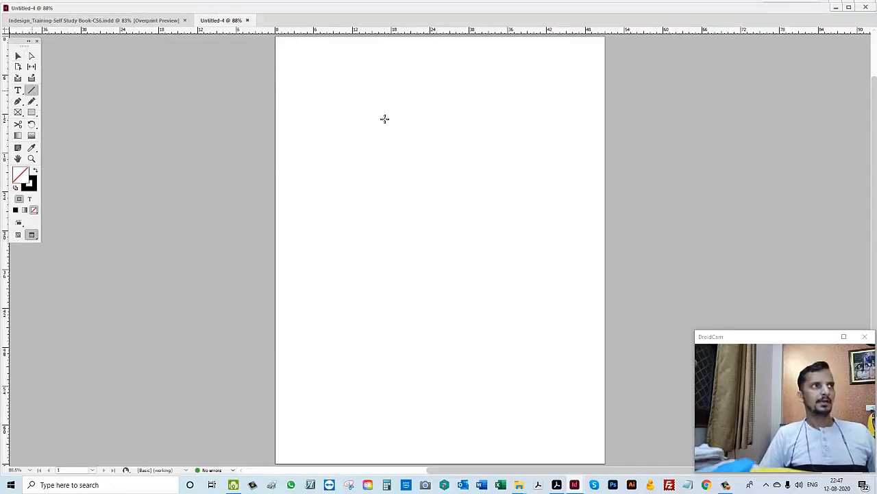
left_click_drag(343, 189, 442, 116)
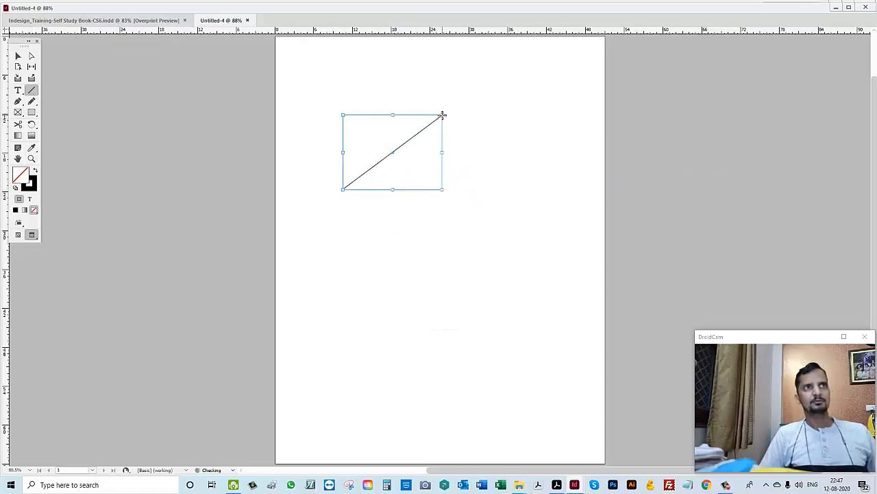
left_click_drag(343, 296, 548, 241)
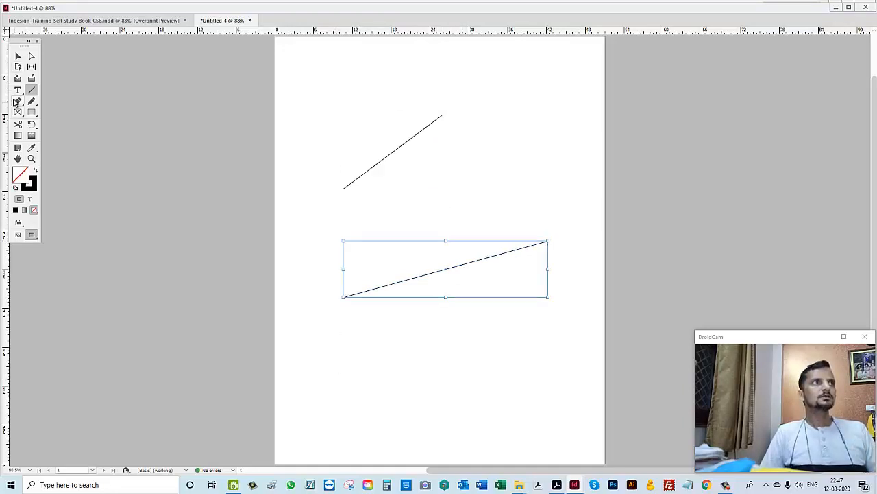
- Draw a nearly horizontal two-point line with the Pen tool above the two diagonal lines
left_click(17, 101)
left_click(317, 100)
left_click(505, 98)
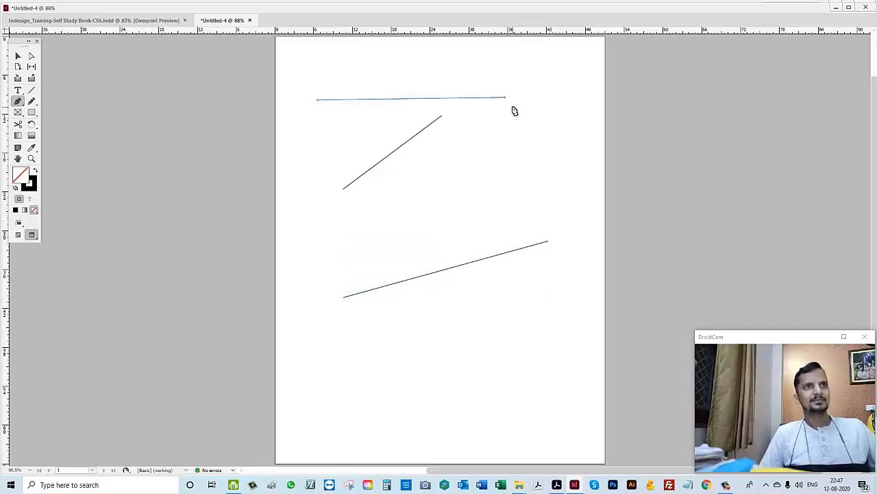
key("v")
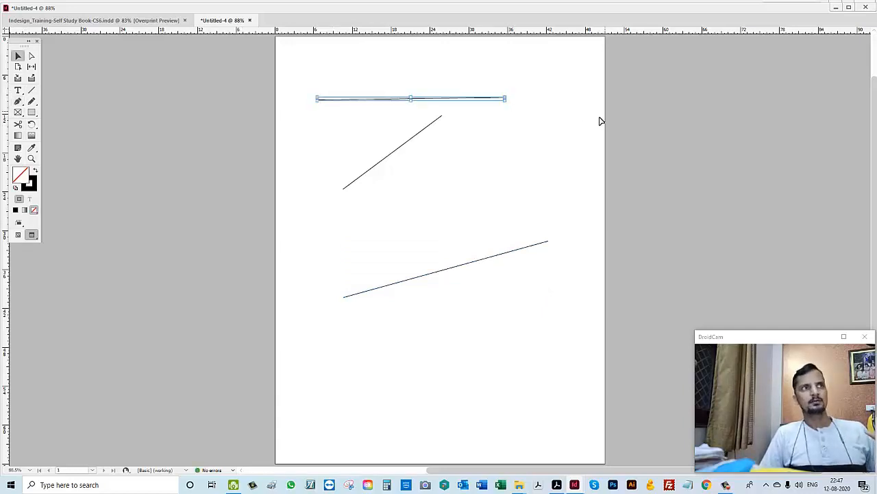
- Draw one continuous open freeform path of straight and curved segments across the upper part of the page with the Pen tool
left_click(18, 101)
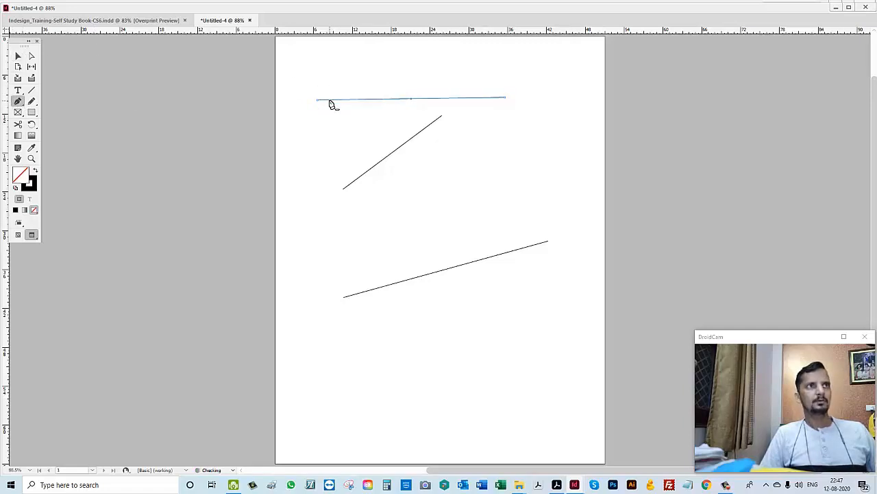
left_click(299, 127)
left_click(359, 157)
left_click(300, 195)
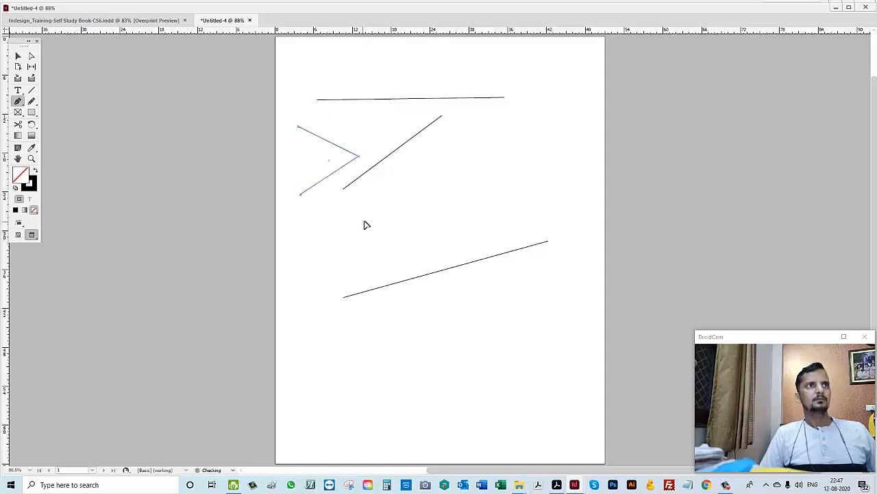
left_click(364, 221)
left_click(379, 184)
left_click_drag(349, 205, 336, 279)
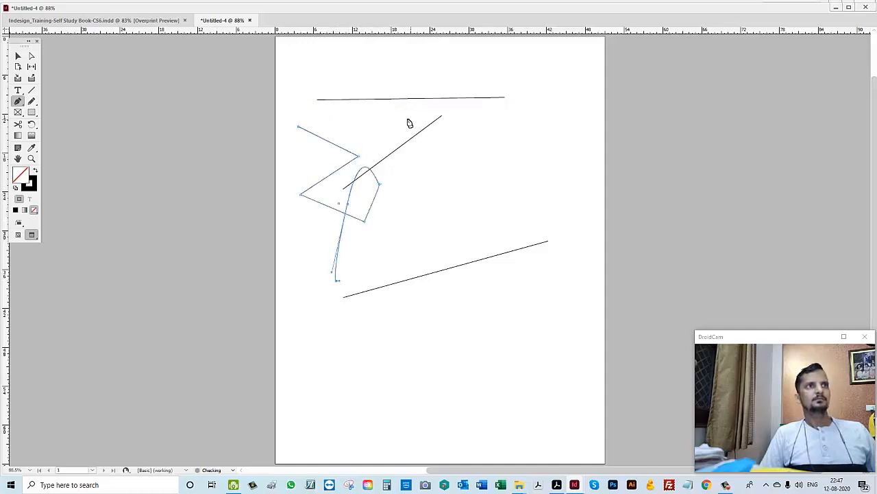
left_click(386, 269)
left_click_drag(522, 219, 524, 187)
left_click(474, 113)
left_click_drag(426, 99, 425, 108)
left_click(441, 225)
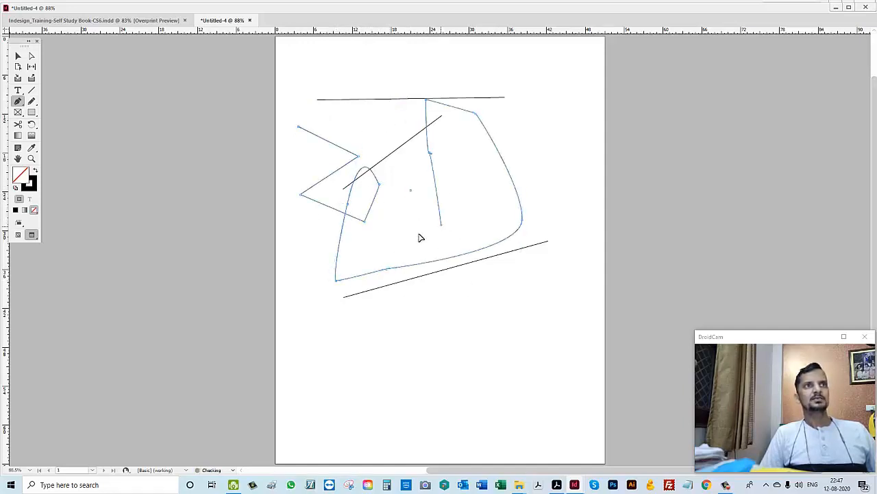
left_click(420, 235)
left_click(383, 110)
left_click(398, 77)
left_click(442, 63)
left_click(570, 100)
left_click(558, 314)
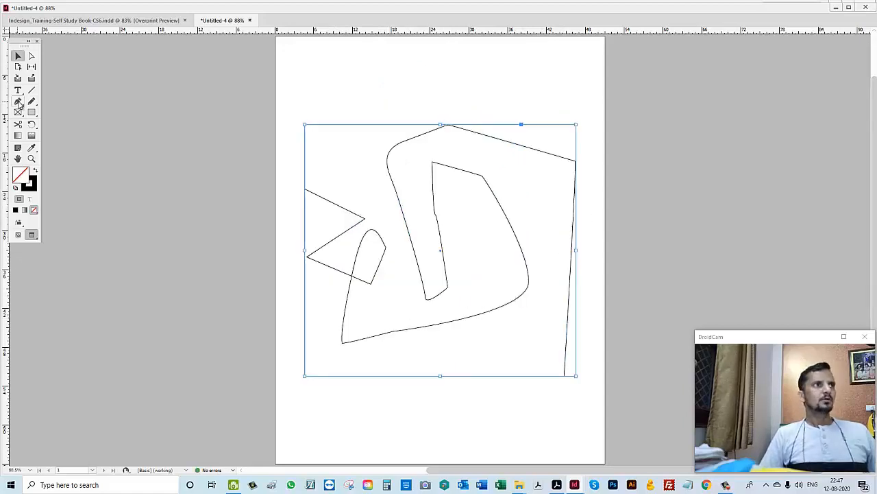
- Look at the Pen tool's variants for adding, deleting and converting anchor points
left_click(19, 101)
left_click(52, 147)
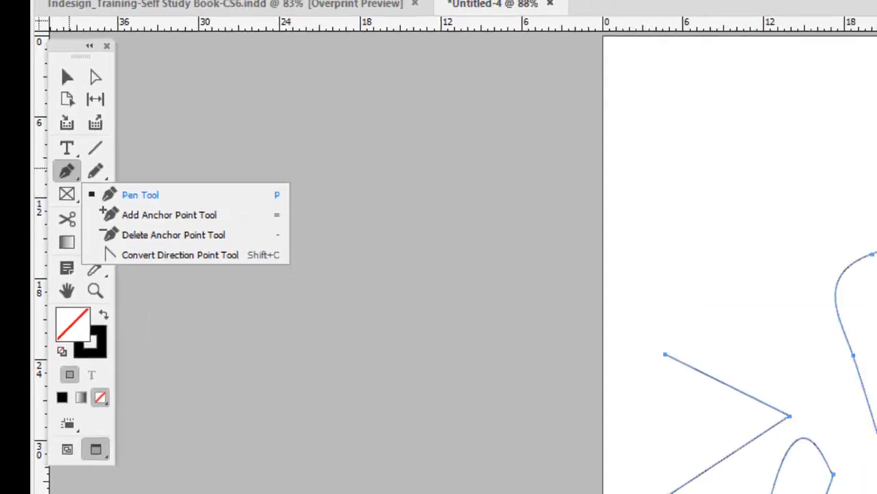
- Zoom in on the freeform path, select it and show its anchor points with the Direct Selection tool
left_click(67, 77)
left_click_drag(207, 91, 536, 311)
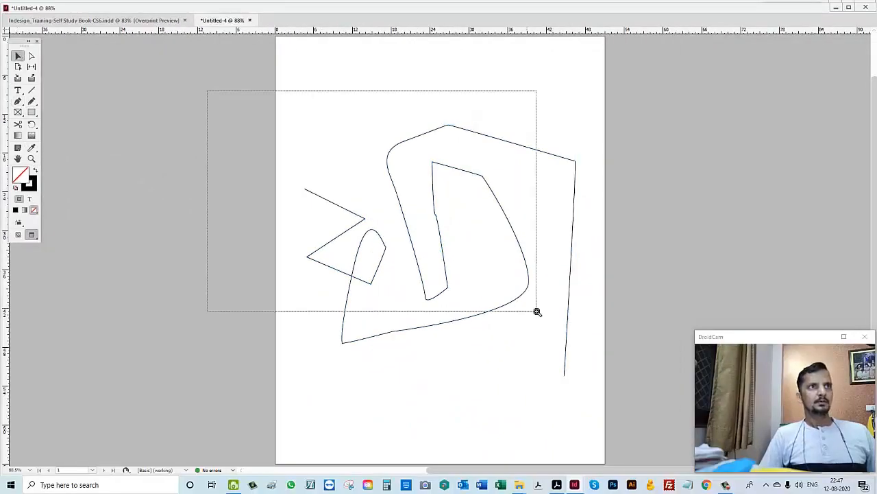
left_click_drag(294, 161, 273, 226)
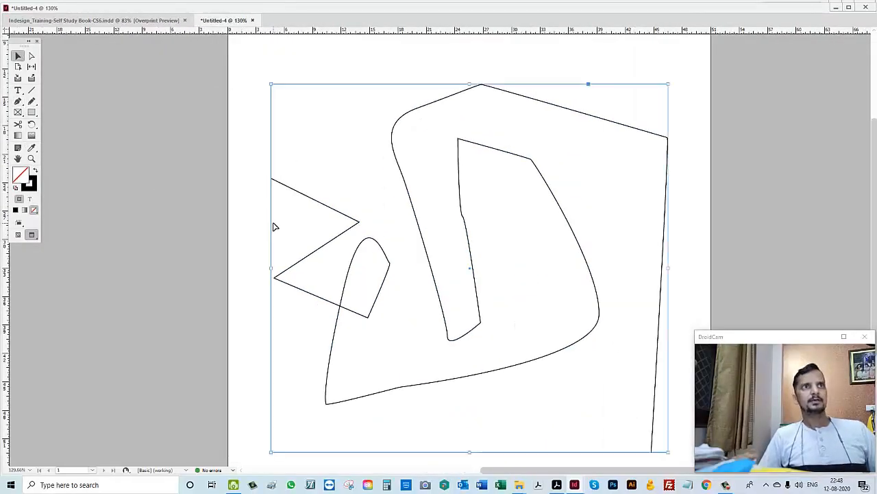
left_click(32, 57)
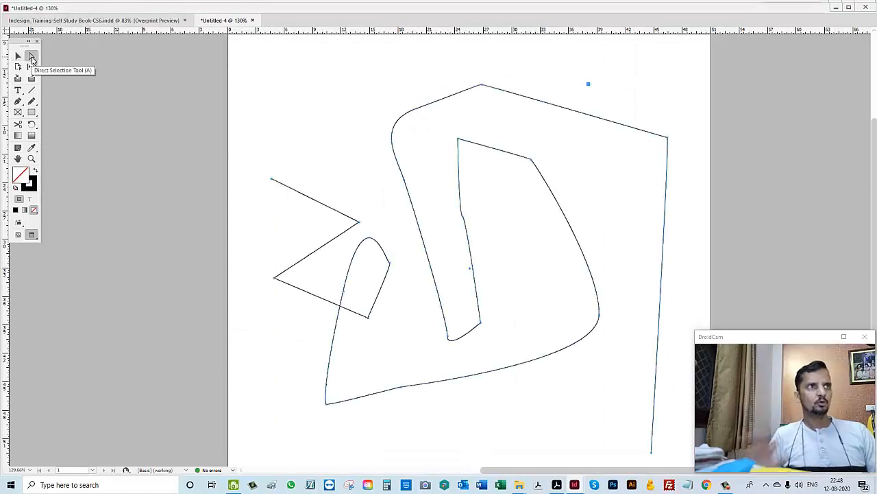
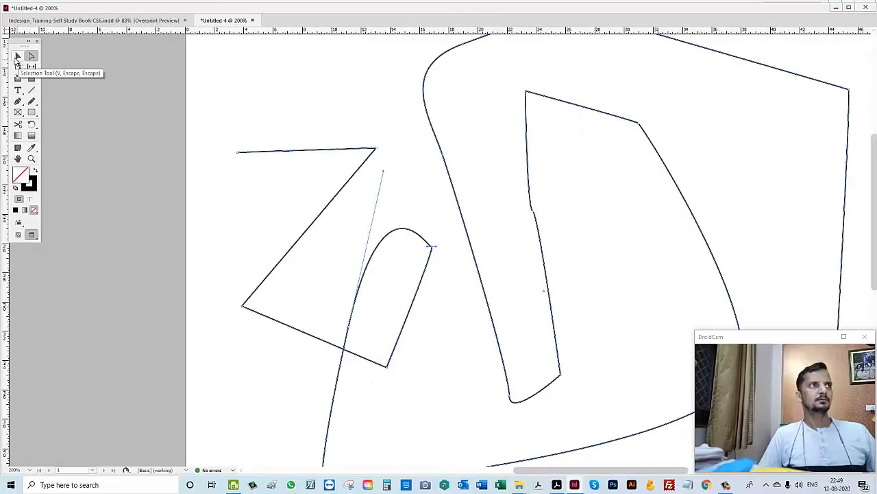
- Show the freeform path's anchor points with the Direct Selection tool and zoom in on the corner joining the near-horizontal and diagonal segments
left_click(18, 57)
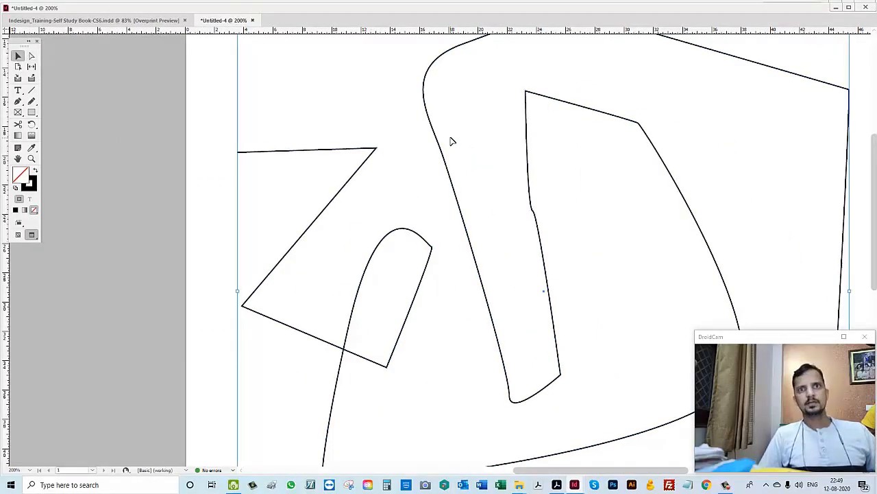
left_click(31, 55)
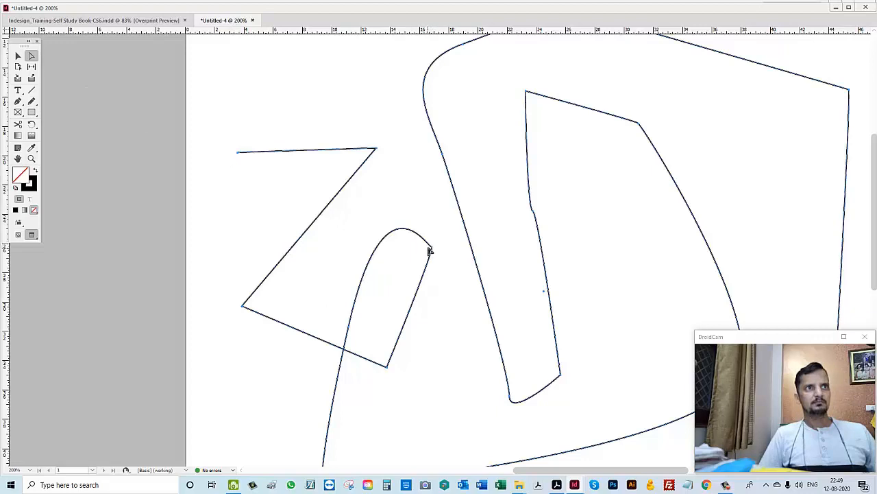
left_click(17, 102)
left_click(18, 101)
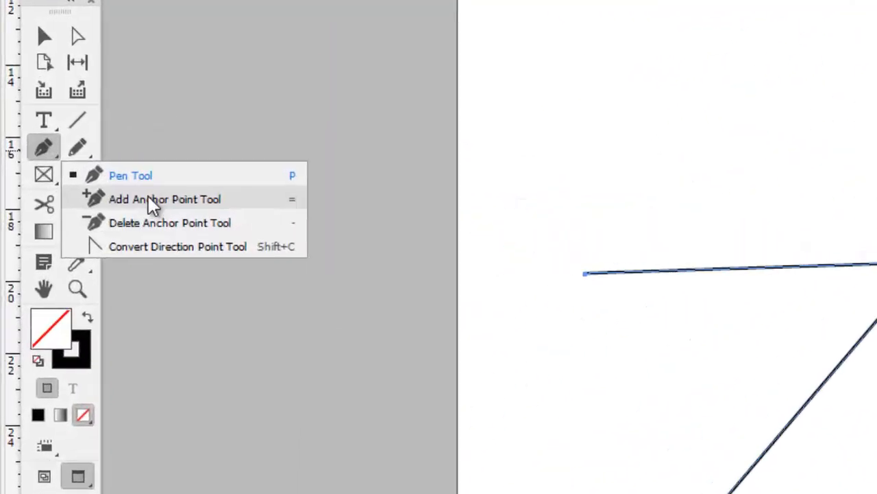
left_click(118, 225)
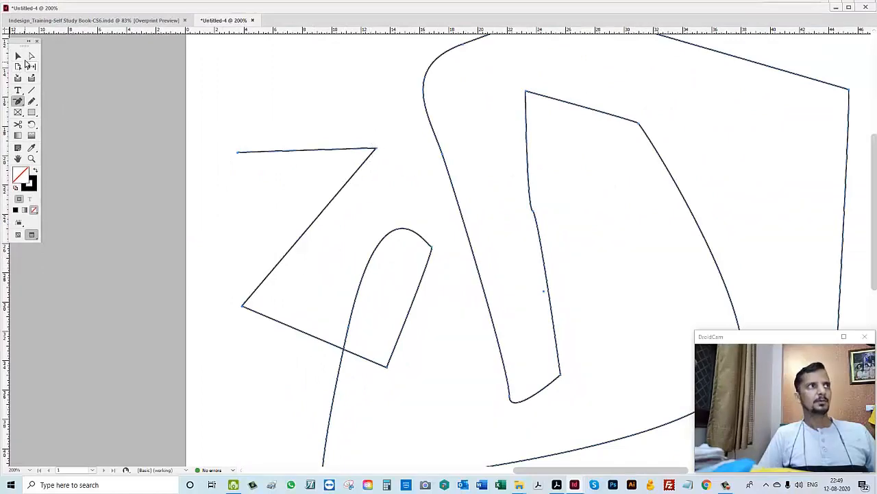
left_click(32, 57)
left_click(322, 111)
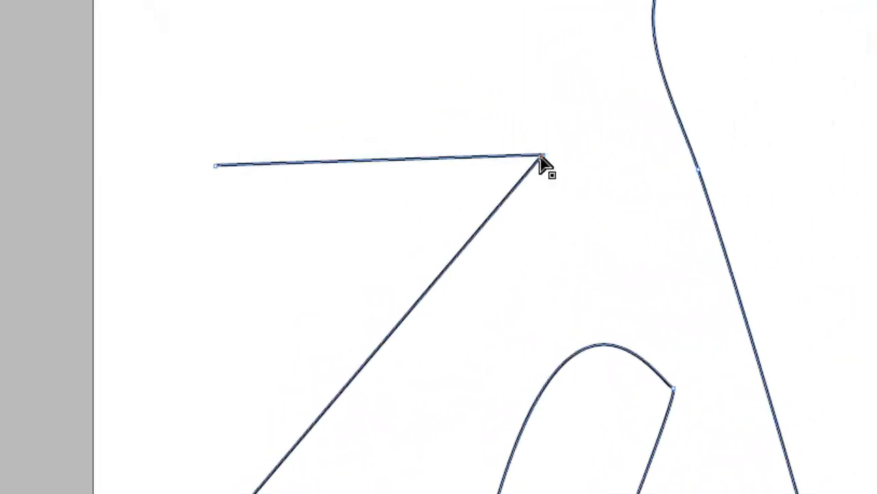
key("z")
left_click_drag(149, 118, 734, 372)
left_click_drag(638, 319, 639, 320)
key("a")
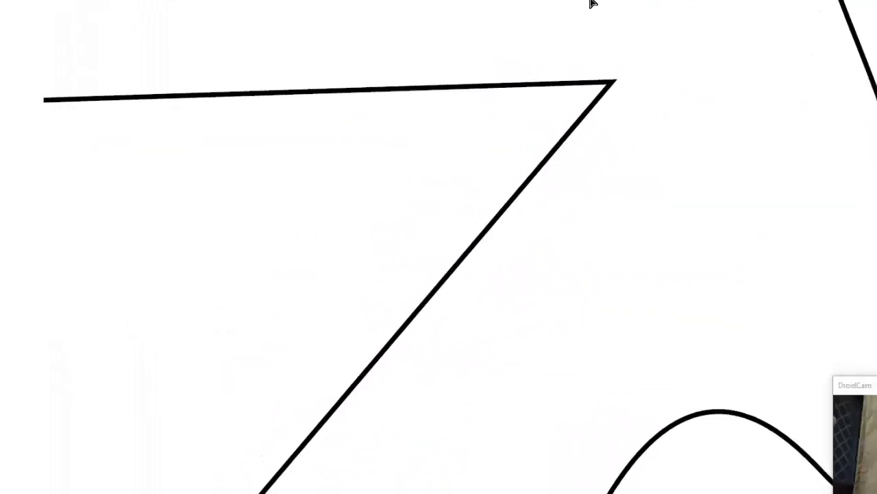
left_click_drag(619, 24, 580, 148)
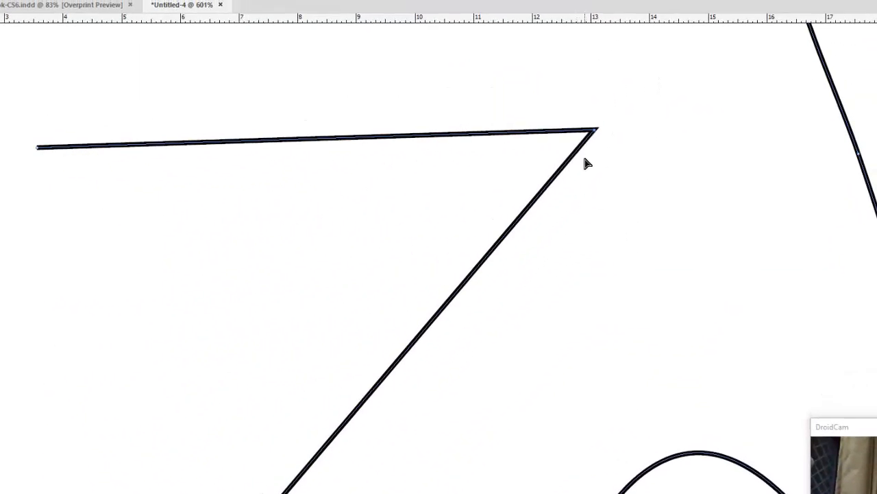
- Delete the corner anchor point between the near-horizontal and diagonal segments, and undo the last two path edits
left_click(49, 202)
left_click_drag(190, 256, 123, 237)
left_click_drag(558, 81, 629, 184)
left_click(595, 130)
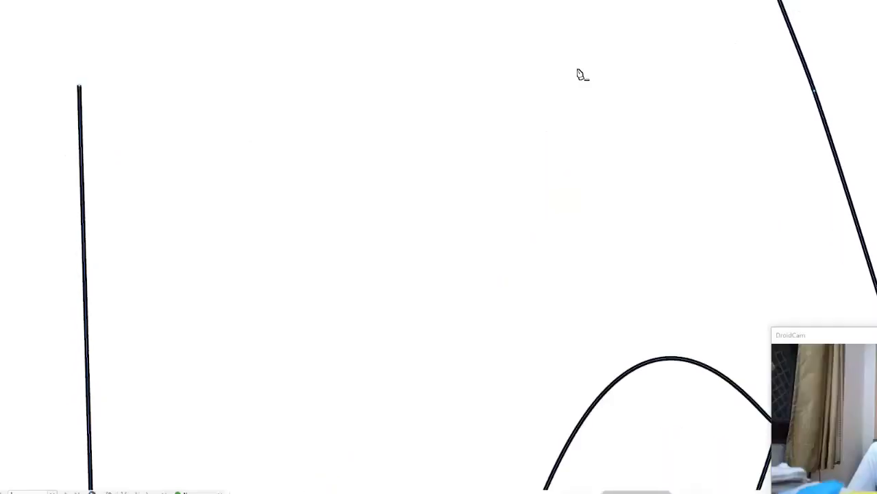
key("ctrl+z")
key("ctrl+z")
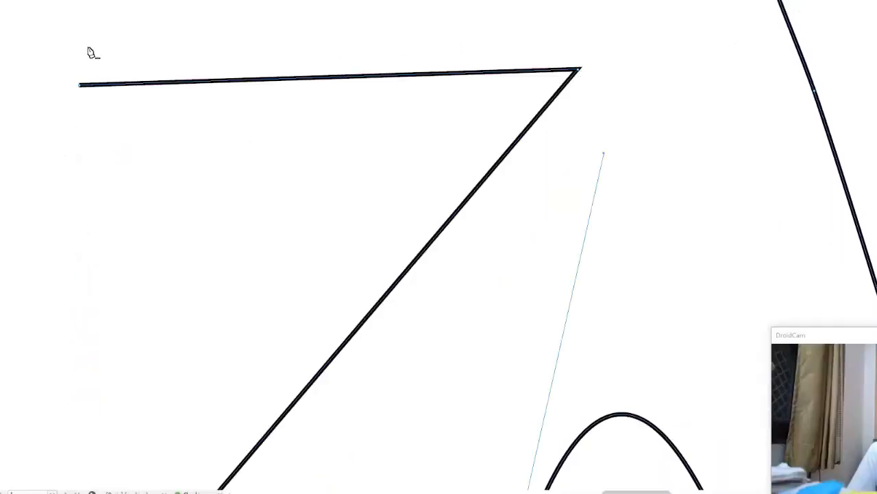
- Add an anchor point slightly past the middle of the near-horizontal segment with the Add Anchor Point tool
right_click(1, 68)
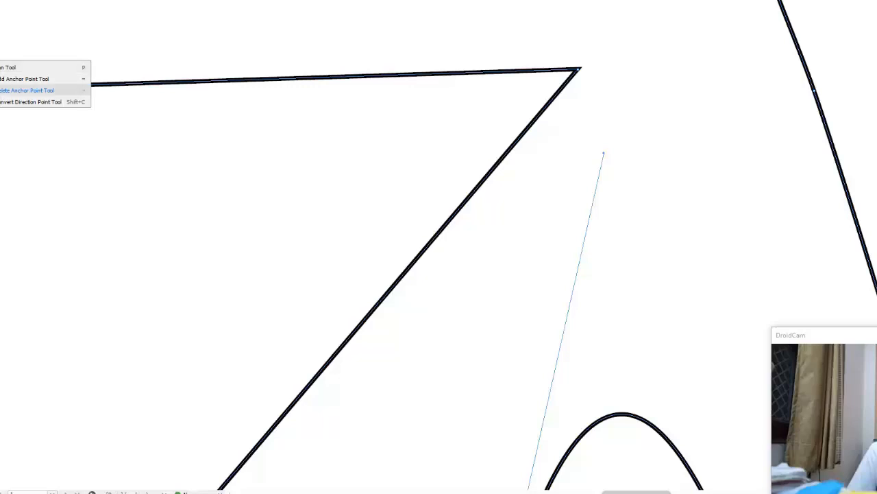
left_click(12, 80)
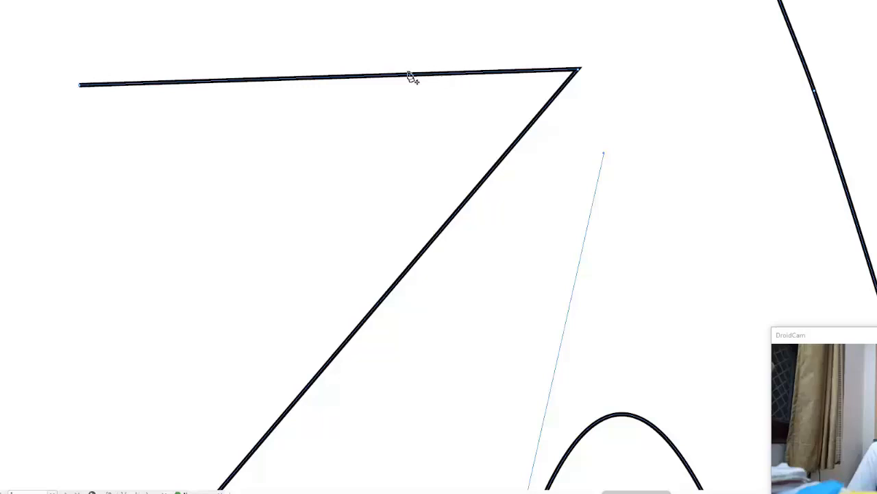
left_click(368, 77)
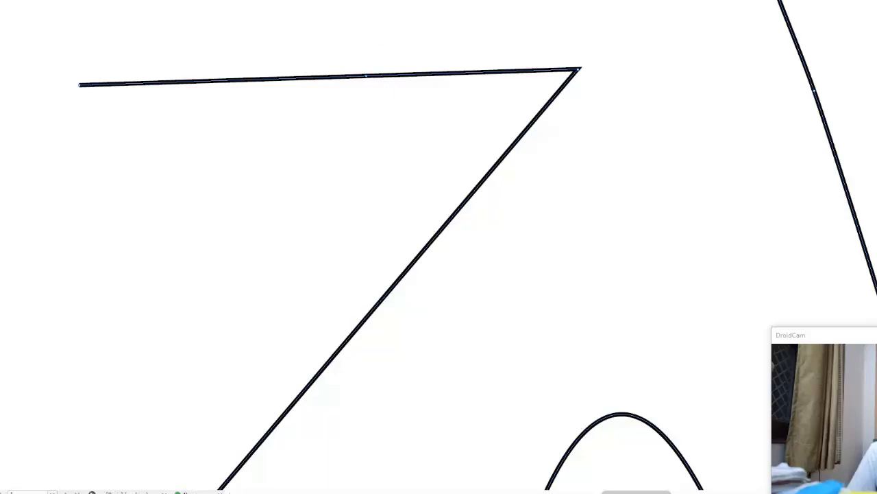
- Move the added anchor point upward to about X 9p8, Y 14p1 with the Direct Selection tool, forming a pointed peak
key("v")
key("a")
mouse_move(369, 76)
left_mouse_down()
mouse_move(177, 265)
mouse_move(506, 99)
left_mouse_up()
left_click(496, 107)
left_click_drag(475, 63, 542, 155)
left_click_drag(504, 105, 440, 179)
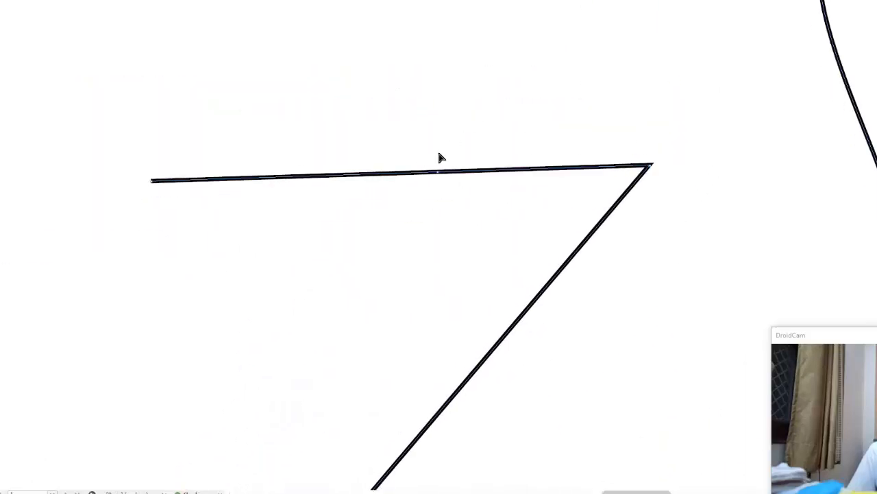
left_click(413, 214)
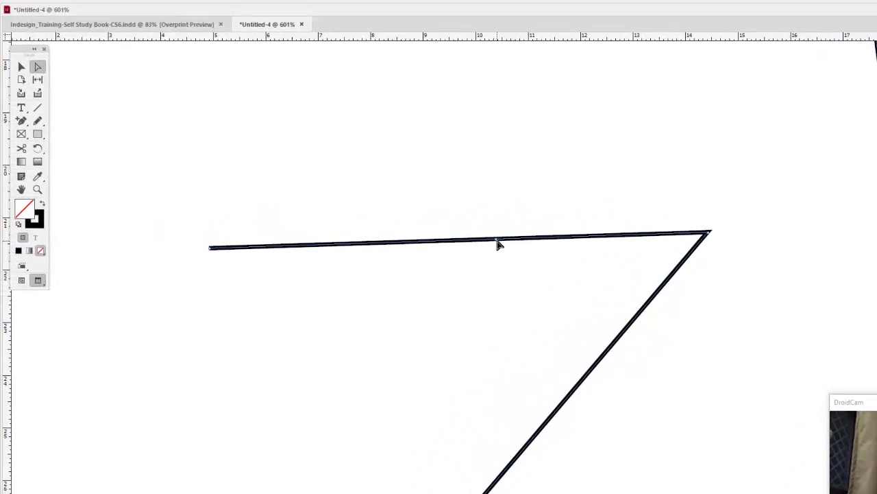
left_click_drag(498, 243, 459, 366)
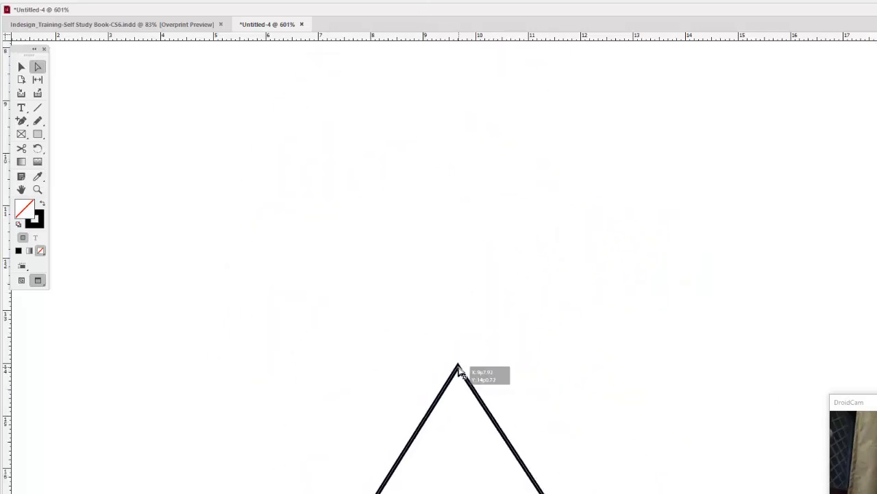
left_click(471, 324, "ctrl+alt")
left_click(471, 324, "ctrl+alt")
left_click_drag(521, 254, 391, 171)
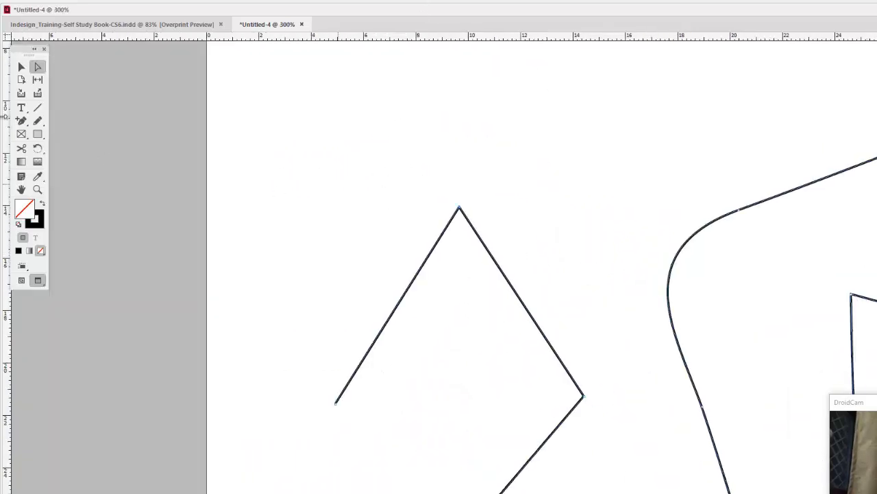
- Convert the peak to a curved point with the Convert Direction Point tool and angle both direction handles upward independently, forming a heart-like notch
left_click(22, 122)
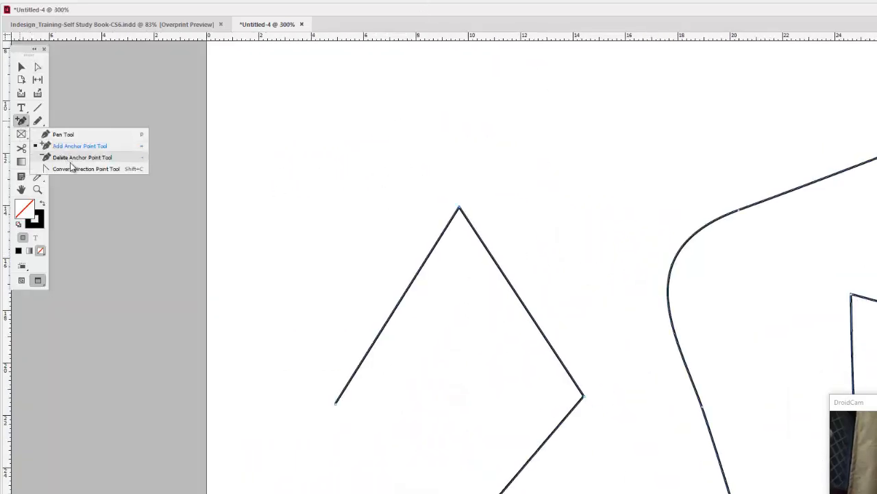
left_click(77, 168)
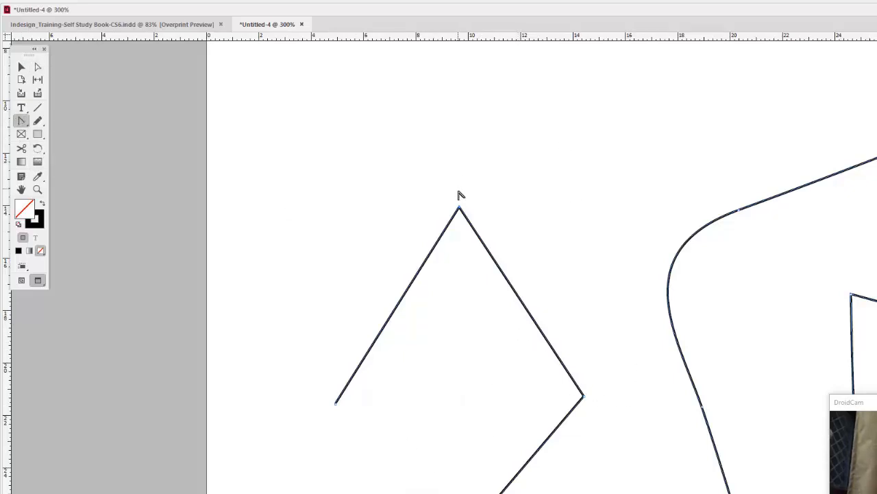
mouse_move(460, 210)
left_mouse_down()
mouse_move(480, 273)
mouse_move(548, 121)
mouse_move(471, 362)
mouse_move(598, 251)
mouse_move(626, 180)
left_mouse_up()
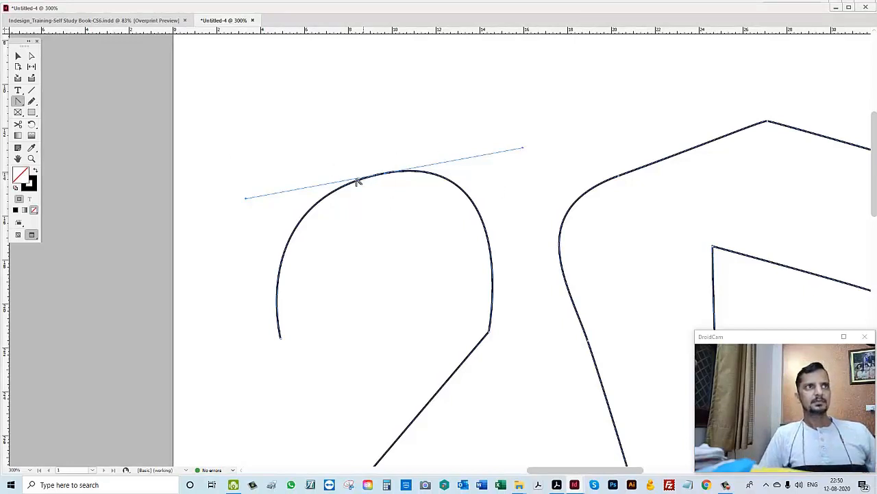
left_click_drag(248, 202, 233, 113)
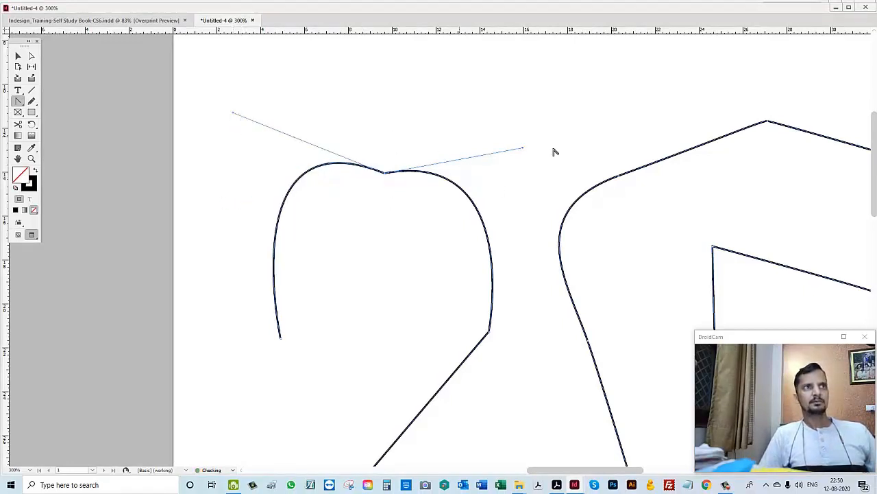
left_click_drag(522, 151, 560, 110)
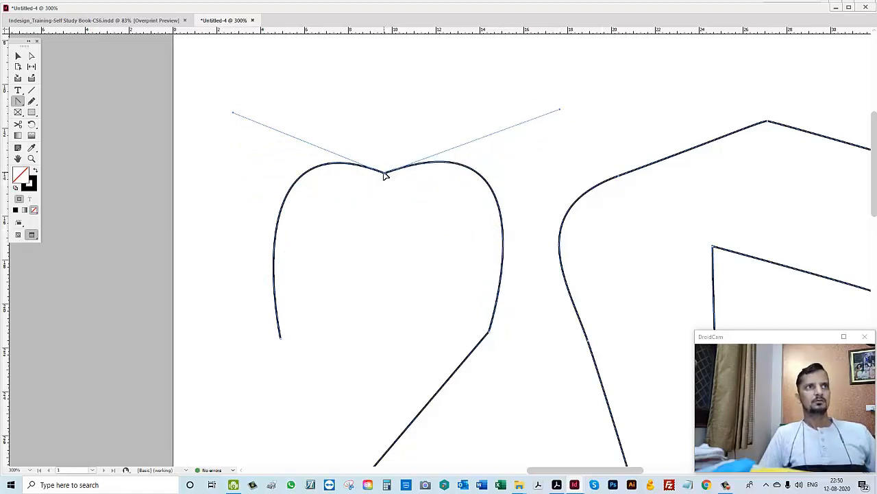
- Move the notch's anchor point slightly upward and lower its right-hand direction handle to flatten the right lobe
mouse_move(384, 173)
left_mouse_down()
mouse_move(394, 191)
mouse_move(397, 172)
left_mouse_up()
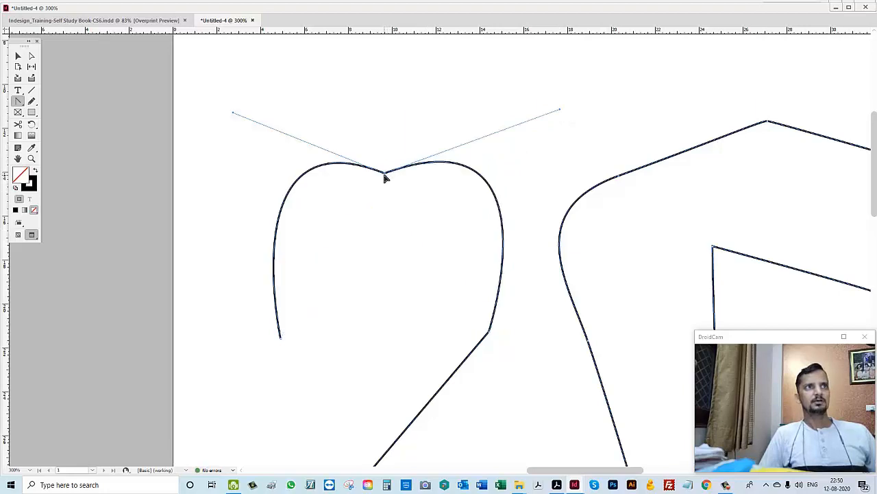
mouse_move(387, 177)
left_mouse_down()
mouse_move(411, 235)
mouse_move(384, 196)
mouse_move(388, 160)
left_mouse_up()
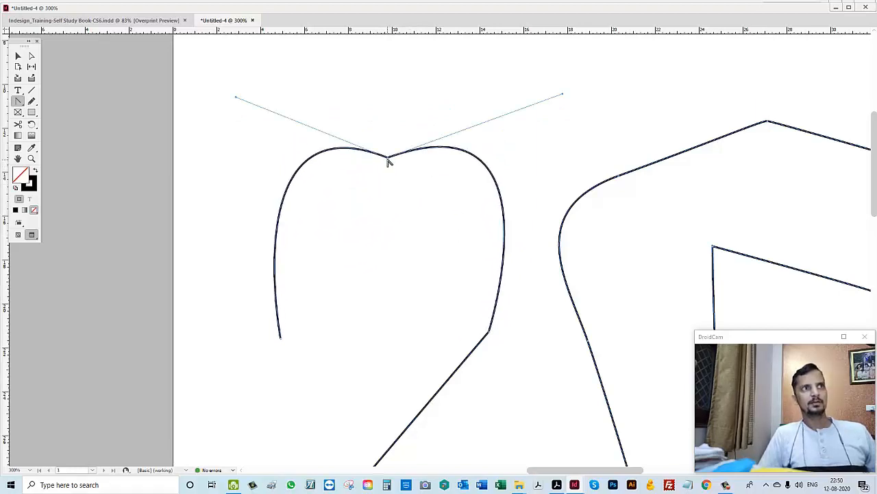
left_click(405, 164, "alt")
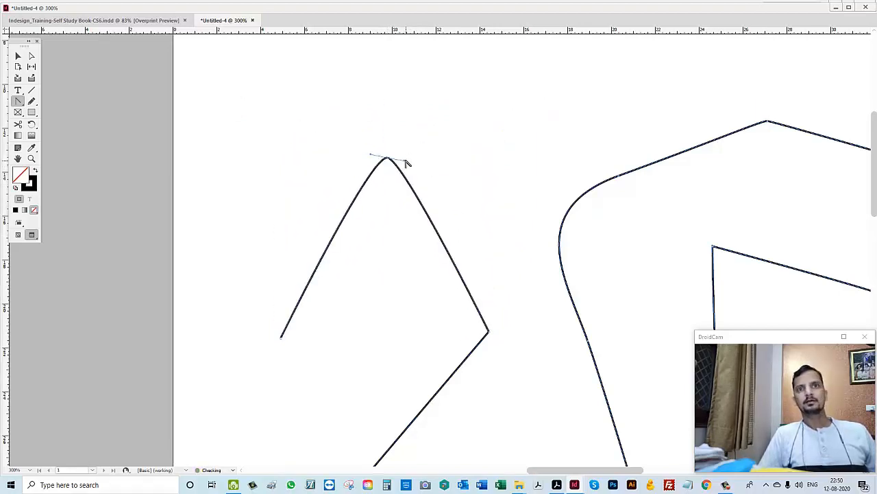
key("ctrl+z")
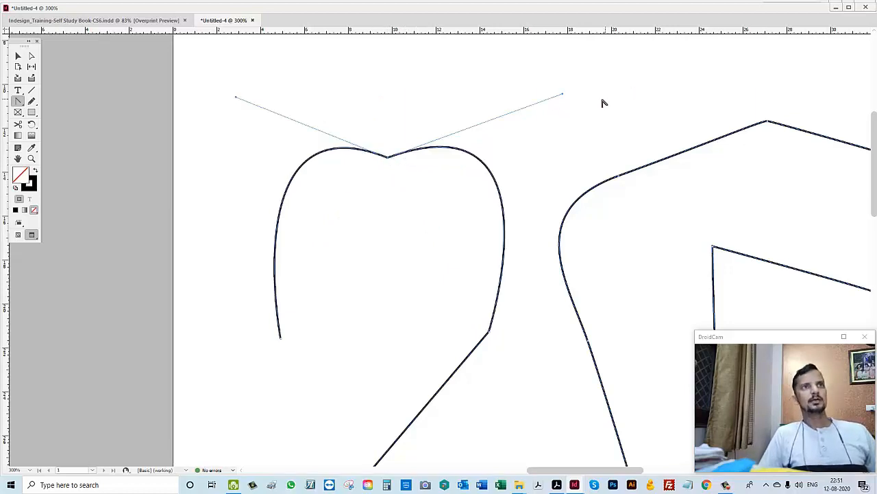
left_click_drag(563, 96, 572, 189)
scroll(583, 127, "up", 3)
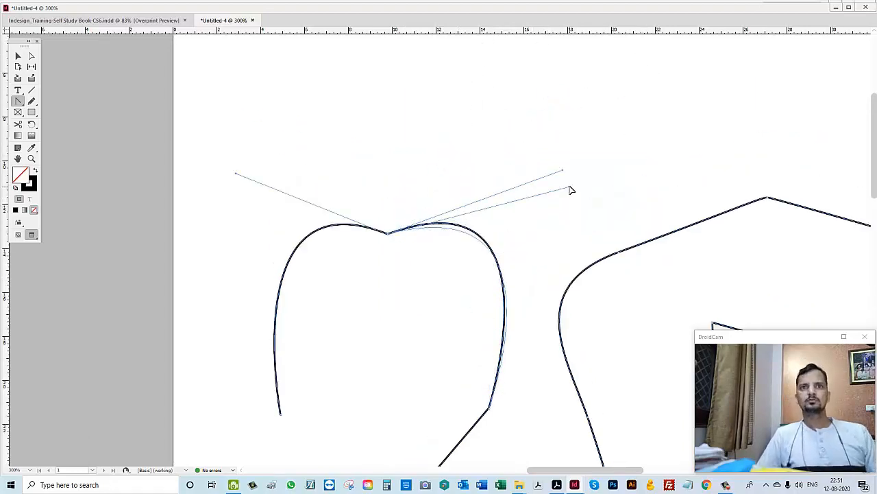
left_click_drag(571, 190, 572, 190)
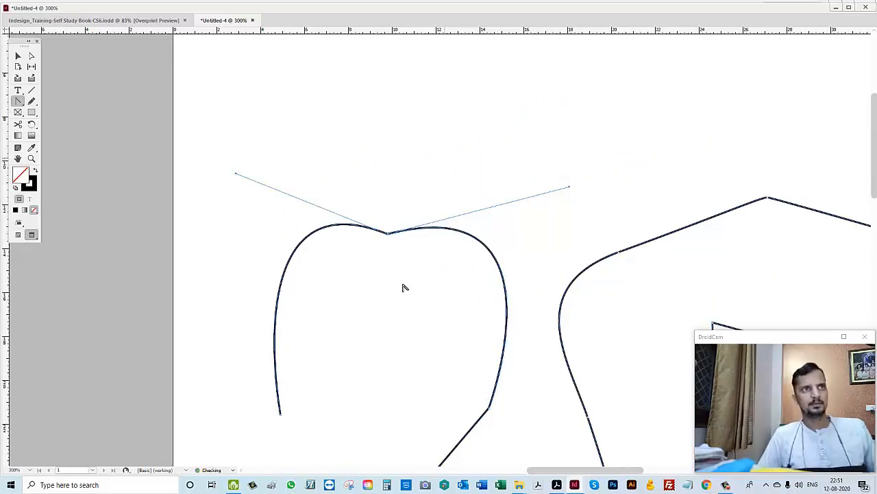
- Select the whole freeform path and delete it from the page
left_click(438, 294, "ctrl+alt")
left_click(438, 294, "ctrl+alt")
key("v")
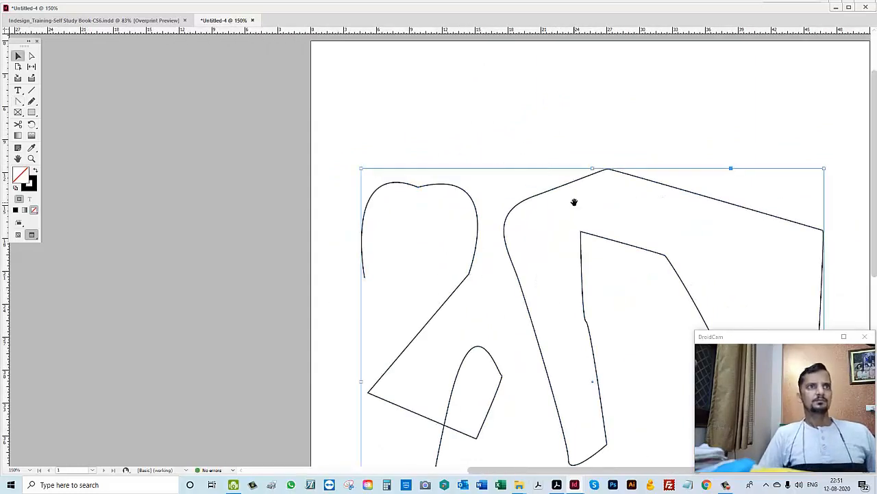
key("ctrl+minus")
key("Delete")
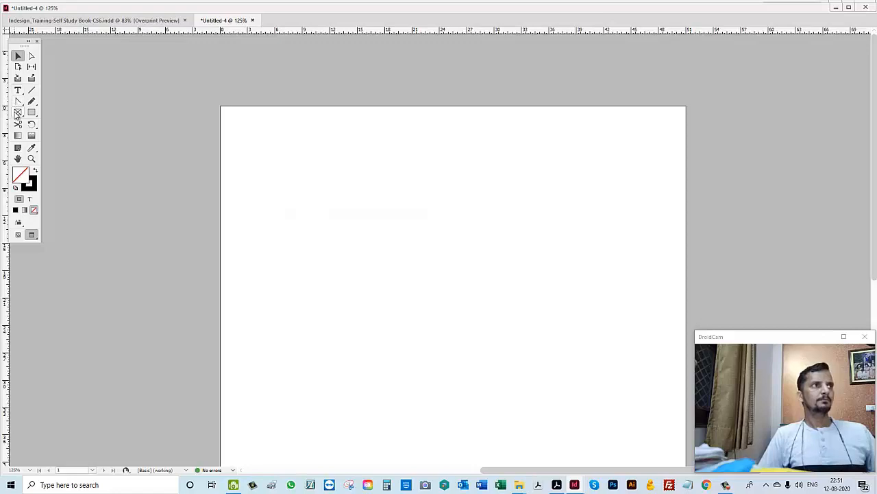
- Draw a new open path of mixed straight and curved segments across the upper part of the page with the Pen tool
left_click(18, 101)
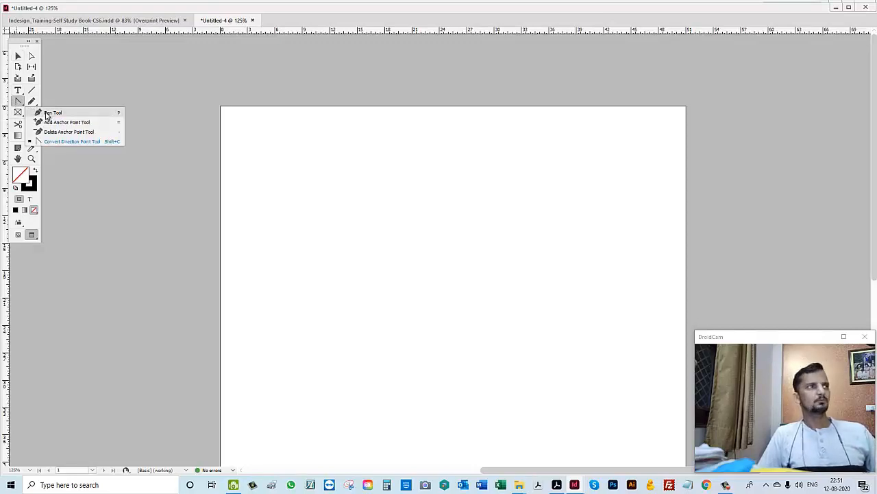
left_click(48, 113)
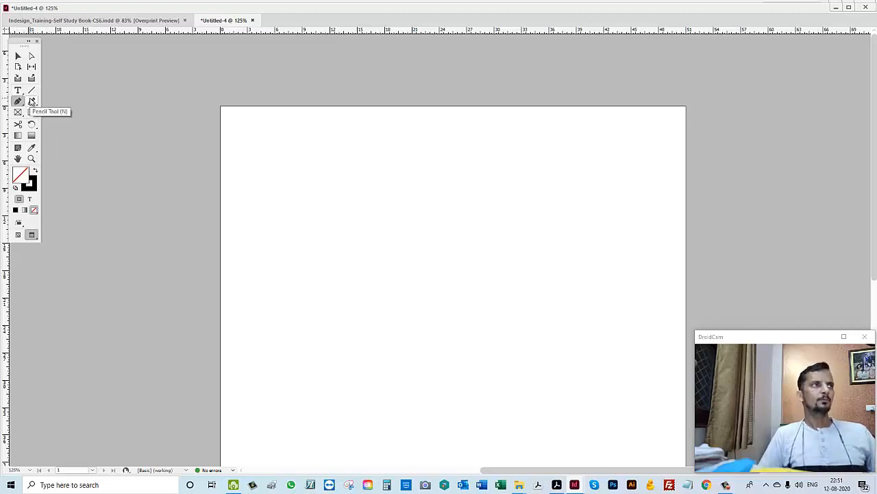
left_click(368, 156)
left_click(277, 228)
left_click_drag(368, 269, 366, 349)
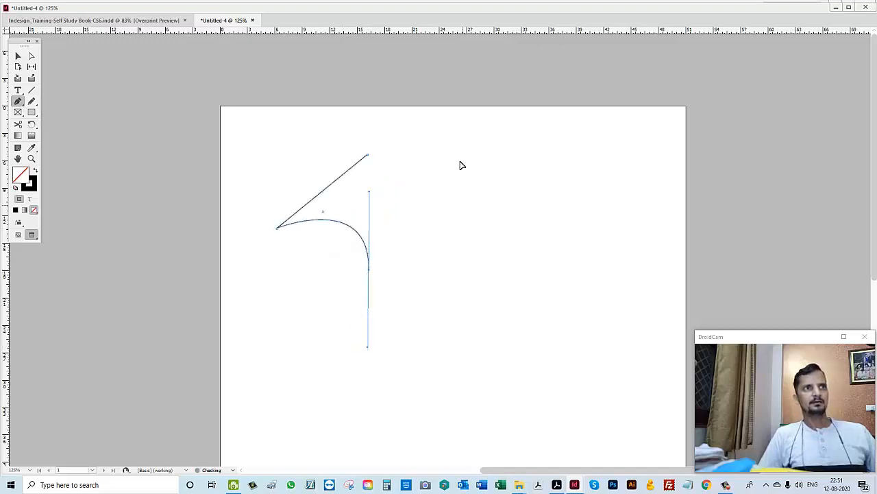
left_click(459, 162)
left_click(411, 229)
left_click(490, 250)
left_click_drag(495, 166, 513, 222)
left_click_drag(504, 269, 588, 254)
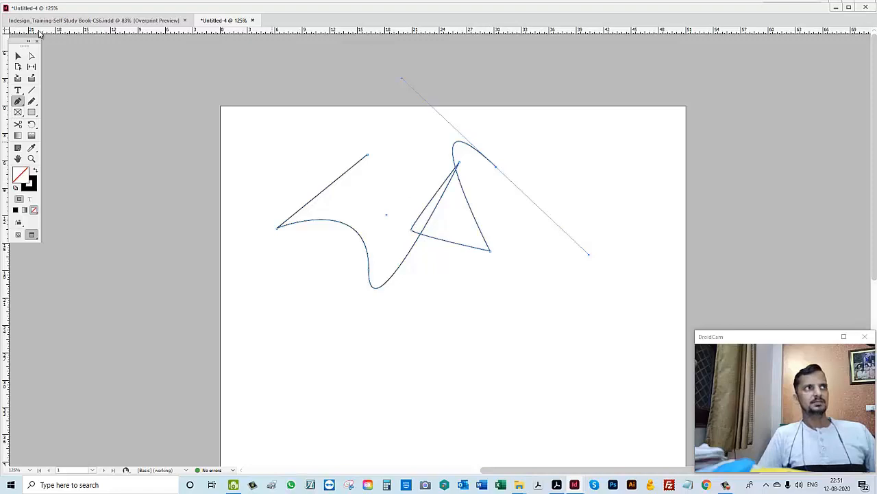
- Sketch a short freehand stroke with the Pencil tool beneath the open path's lowest curve
left_click(31, 100)
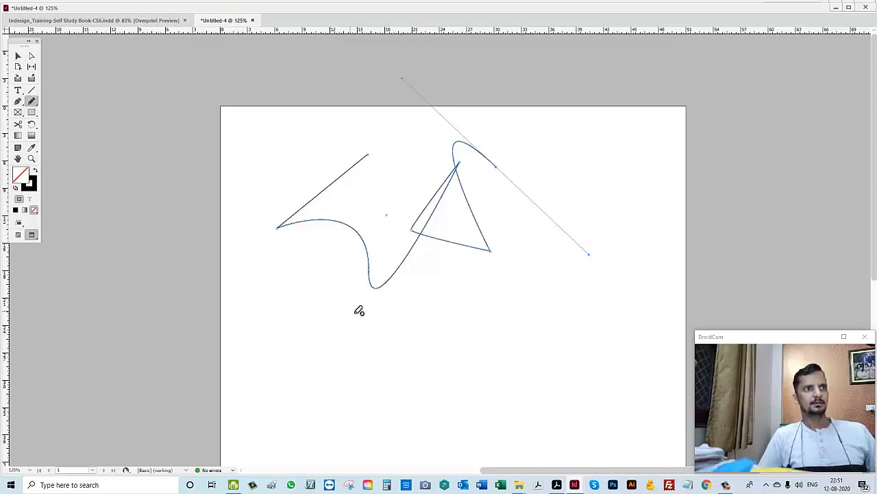
mouse_move(354, 312)
left_mouse_down()
mouse_move(318, 355)
mouse_move(336, 370)
mouse_move(386, 348)
mouse_move(360, 349)
mouse_move(369, 408)
left_mouse_up()
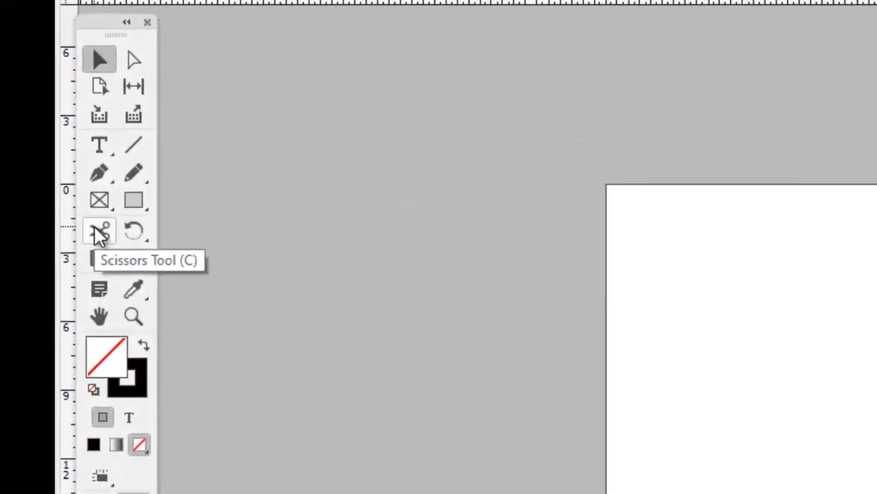
- Draw a large rectangular frame across the middle of the empty page and directly select its path
left_click(100, 203)
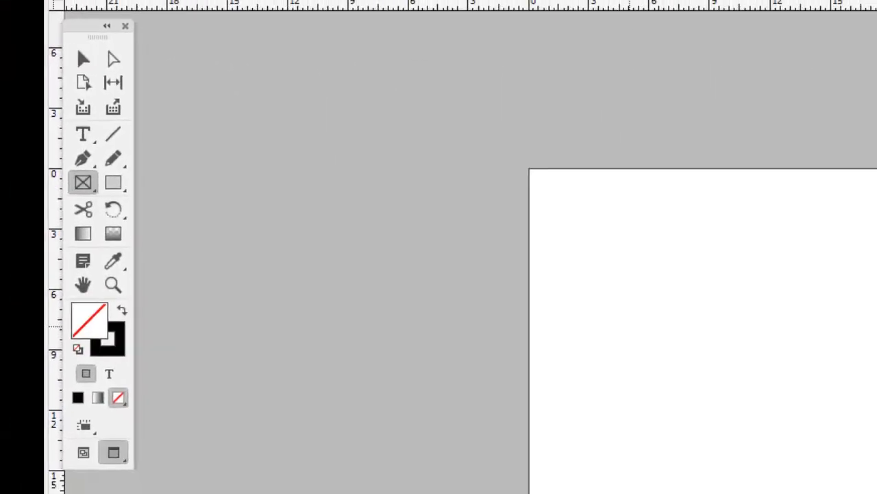
left_click_drag(348, 200, 582, 394)
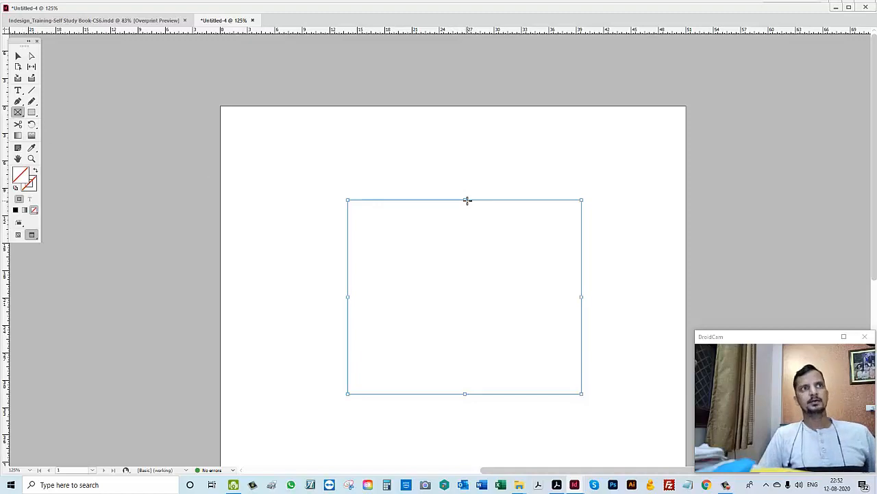
left_click(31, 55)
left_click(318, 171)
left_click_drag(319, 171, 431, 259)
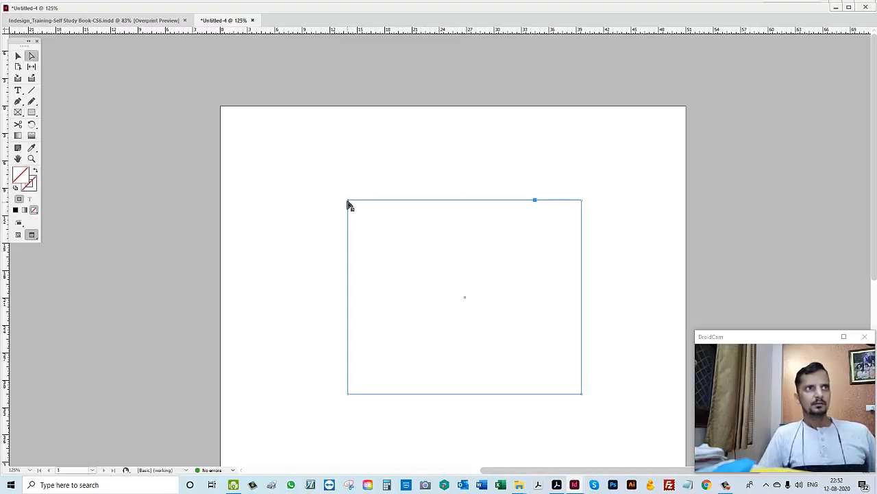
- Give the rectangular frame's outline a stroke weight of 2 pt
key("F10")
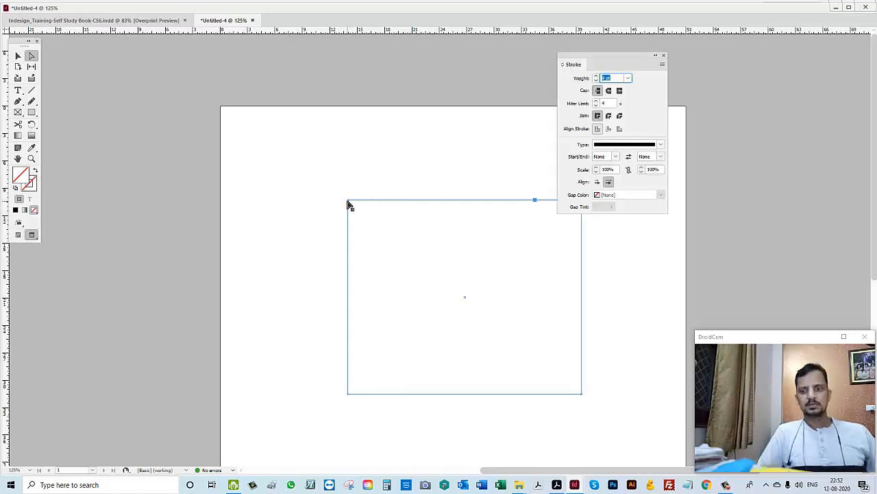
type("2")
key("Return")
left_click(684, 40, "ctrl")
key("F10")
- Move the rectangle's upper-right corner point slightly inward and down with the Direct Selection tool
left_click_drag(296, 164, 700, 414)
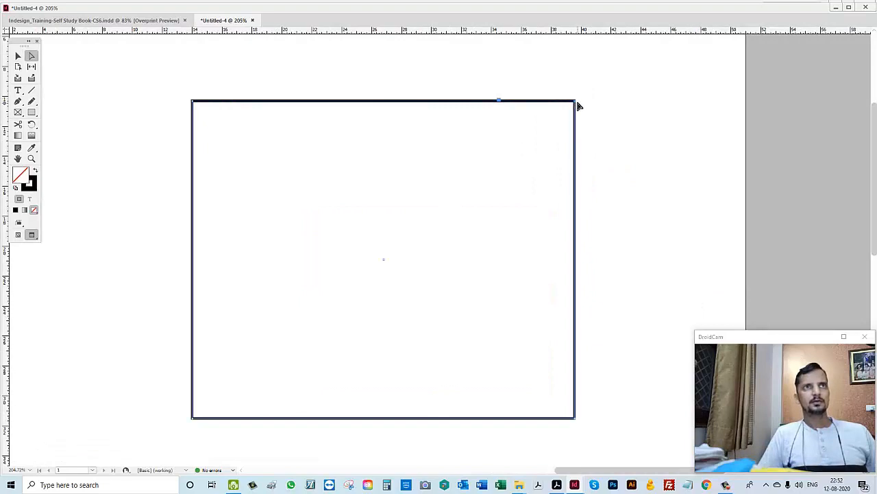
left_click_drag(578, 107, 570, 133)
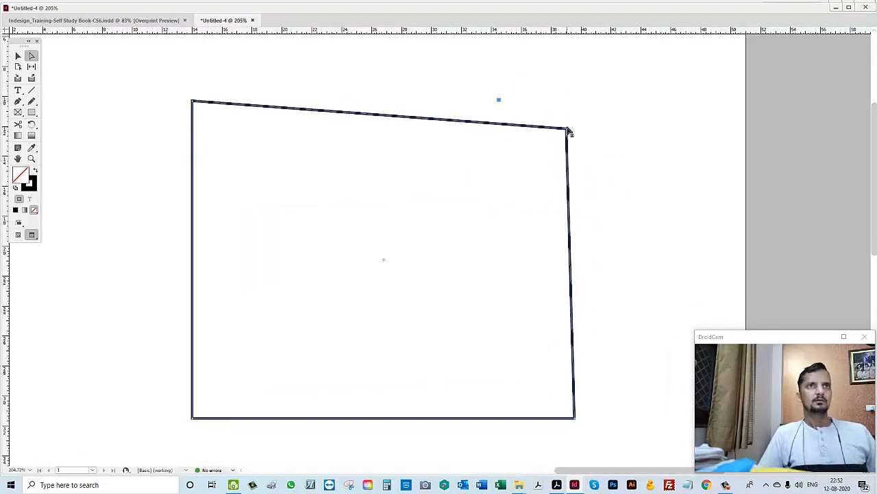
mouse_move(568, 131)
left_mouse_down()
mouse_move(578, 111)
mouse_move(569, 122)
left_mouse_up()
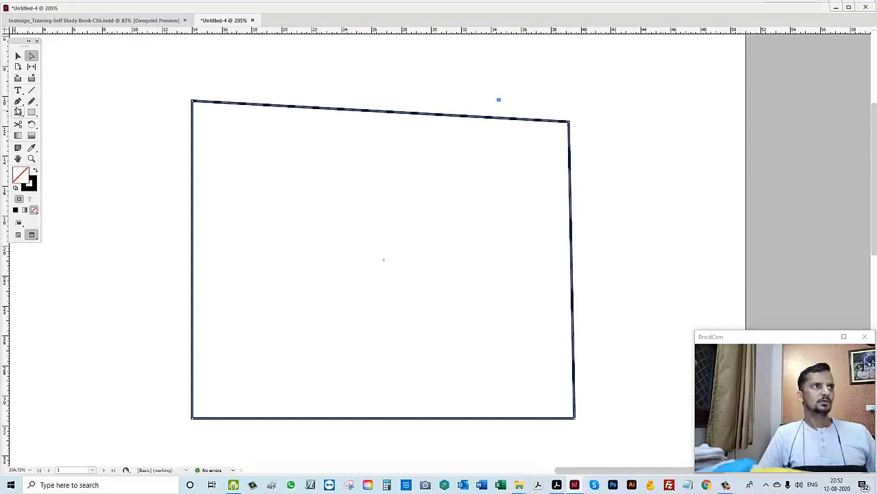
- Cut the path at the upper-right corner with the Scissors tool and pull the two loose ends apart
left_click(18, 124)
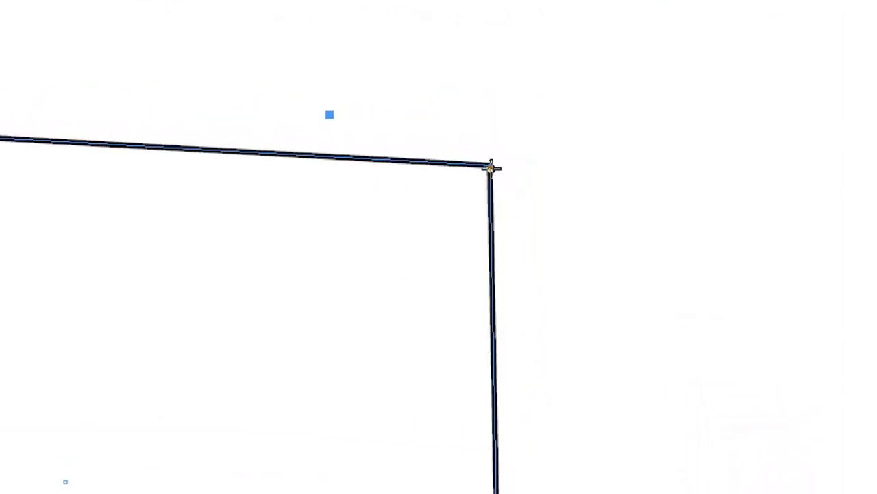
left_click(488, 164)
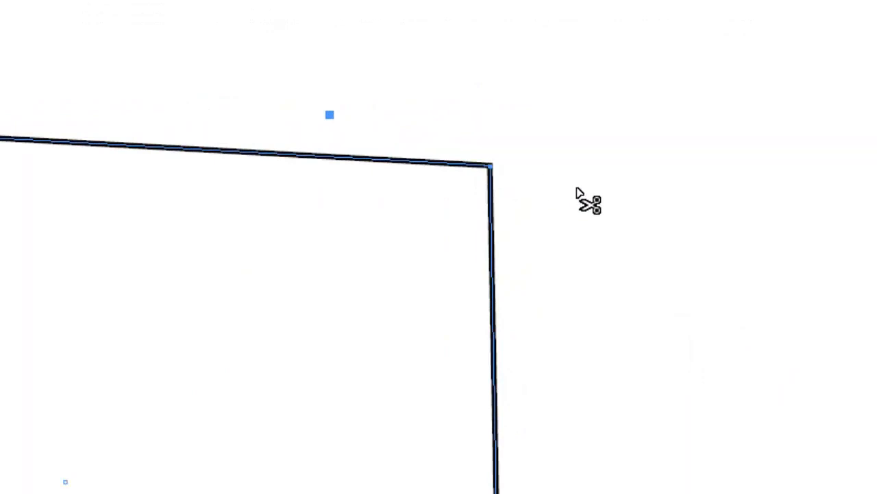
left_click(490, 164)
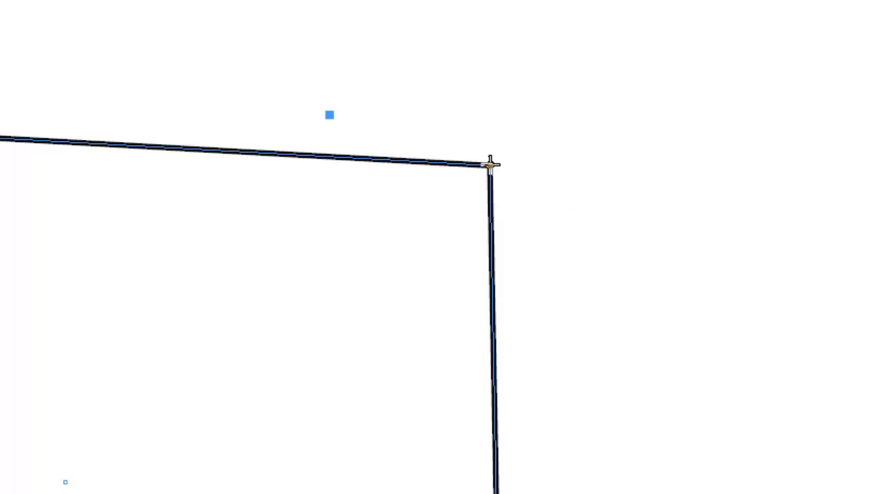
left_click(490, 165)
left_click_drag(491, 166, 822, 276)
left_click_drag(312, 280, 211, 331)
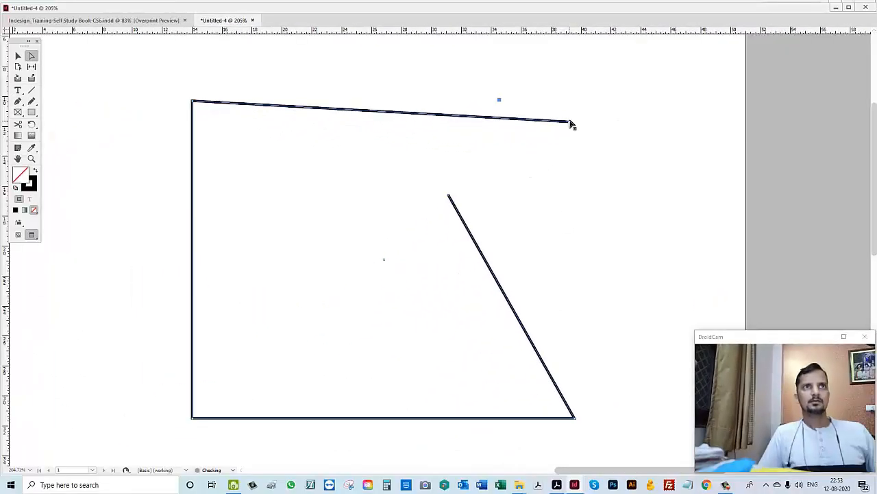
left_click_drag(571, 125, 536, 113)
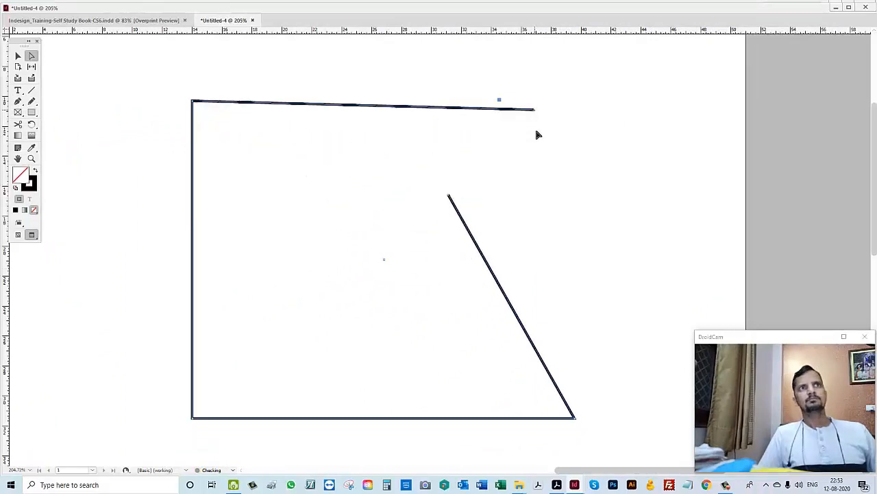
- Undo the endpoint moves, the scissors cut and the corner move to restore the full rectangle
key("ctrl+z")
key("ctrl+z")
key("ctrl+z")
key("ctrl+z")
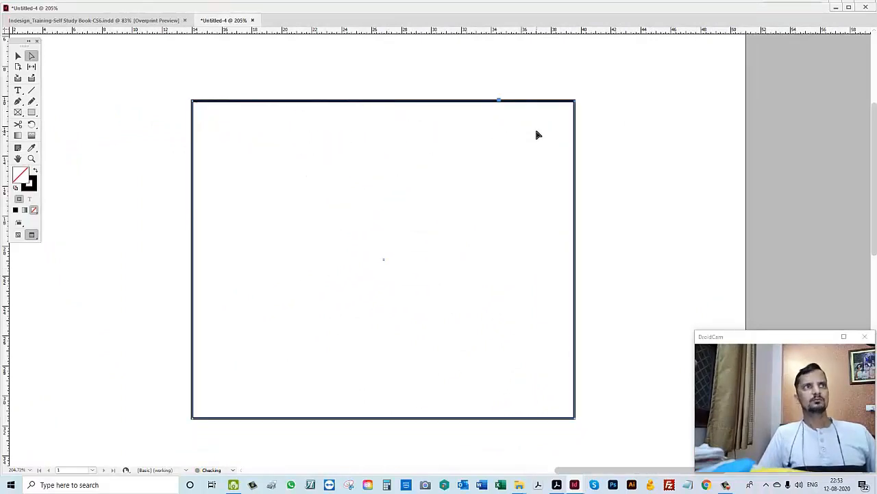
- Deselect the rectangle and reselect it as a whole with a small Selection tool marquee over its upper-left corner
left_click(444, 192, "ctrl+alt")
left_click(444, 191, "ctrl+alt")
key("v")
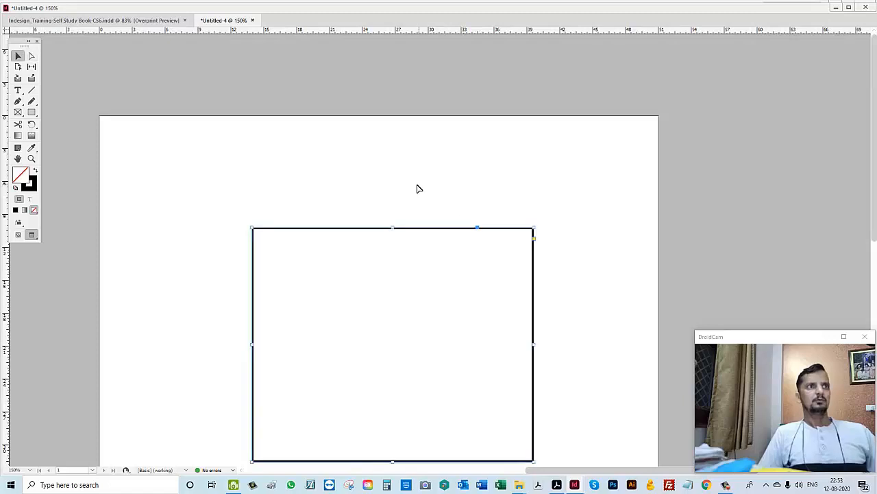
left_click_drag(366, 239, 383, 161)
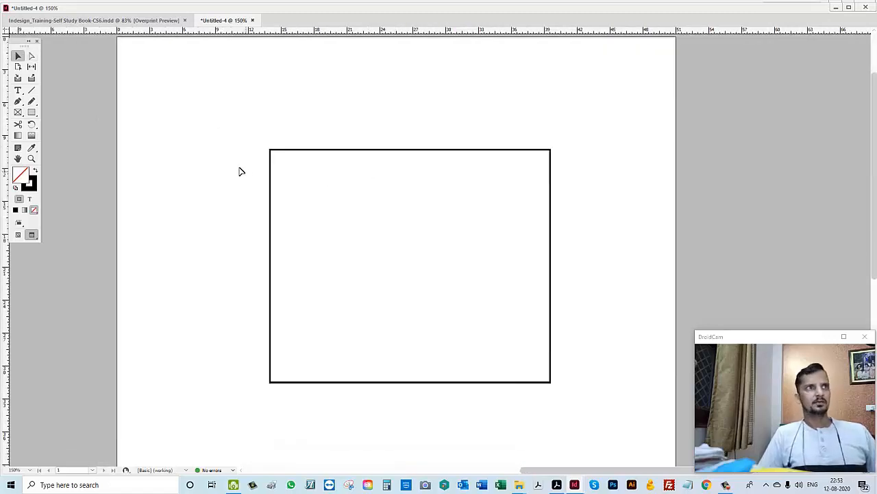
left_click_drag(289, 174, 289, 175)
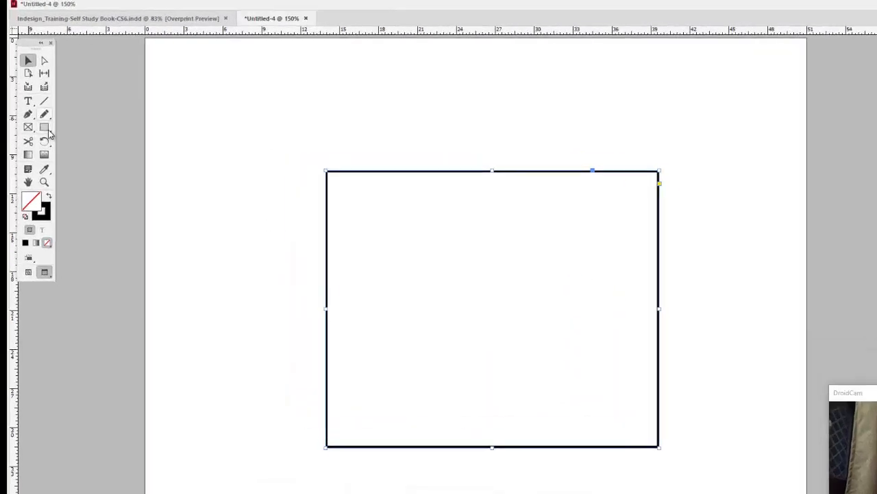
left_click_drag(322, 160, 336, 176)
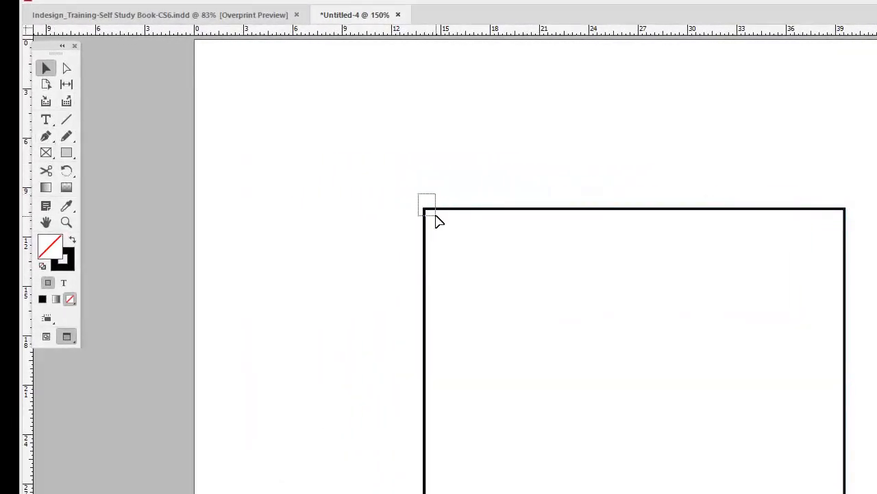
left_click_drag(438, 221, 441, 221)
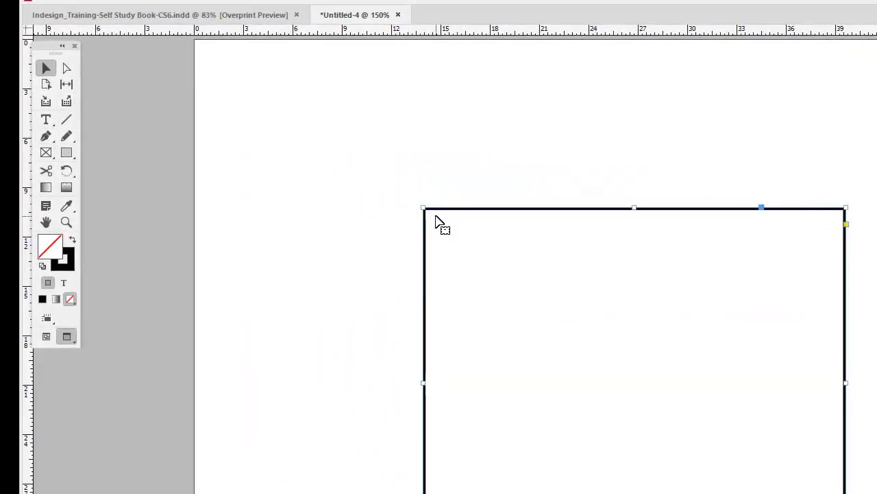
- Remove the rectangle's upper-left corner with the Delete Anchor Point tool, and undo that deletion
left_click(46, 136)
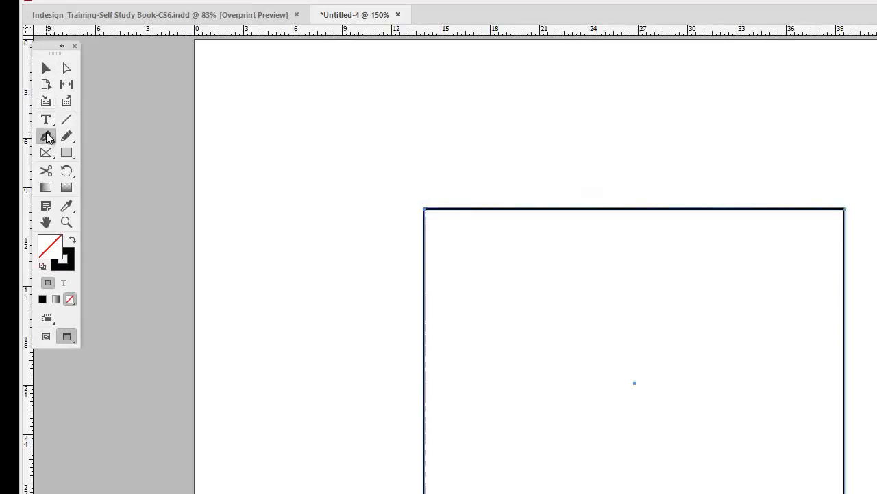
right_click(46, 135)
left_click(92, 183)
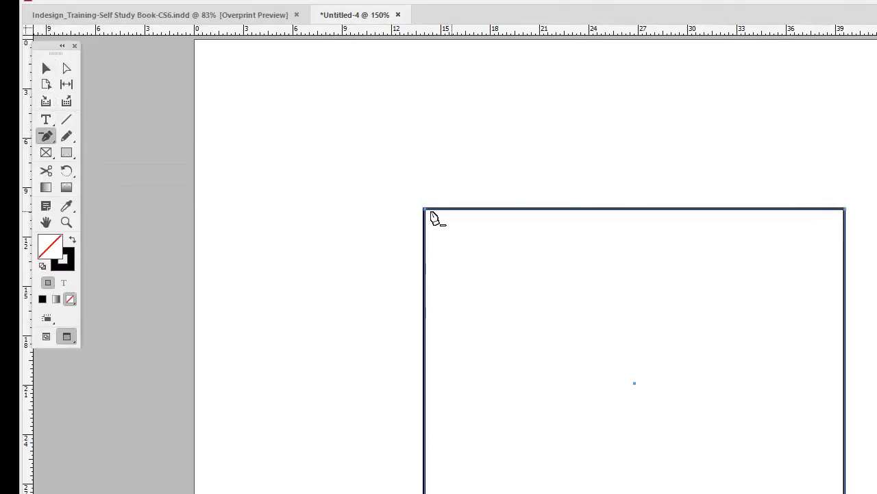
left_click(425, 210)
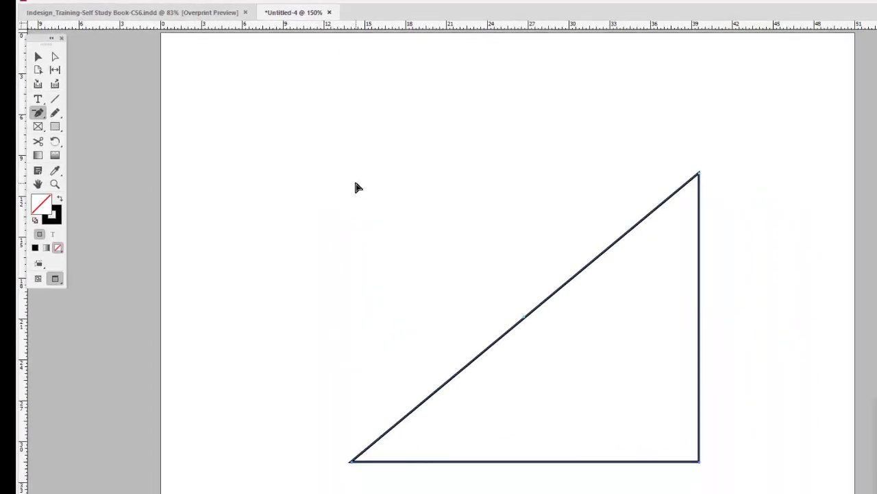
key("ctrl+z")
- Cut the rectangle at its upper-left corner with the Scissors tool and move the two loose ends to separate positions inside the top edge
left_click(38, 141)
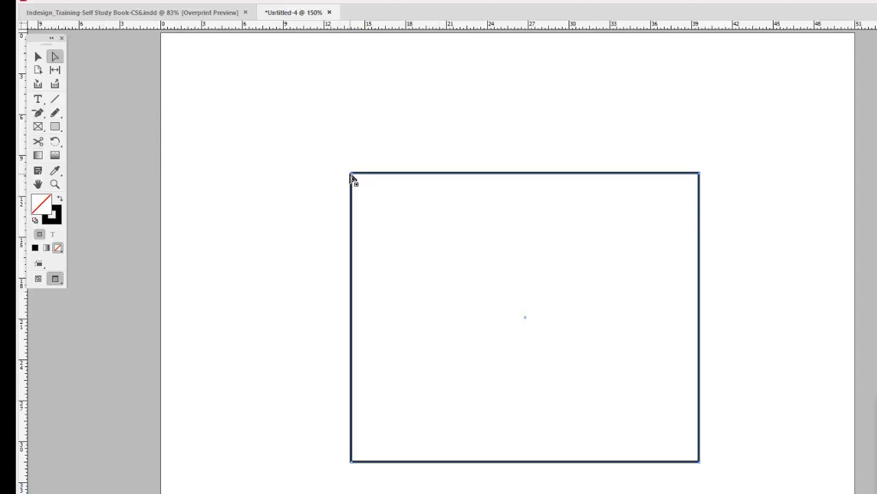
left_click_drag(351, 175, 525, 315)
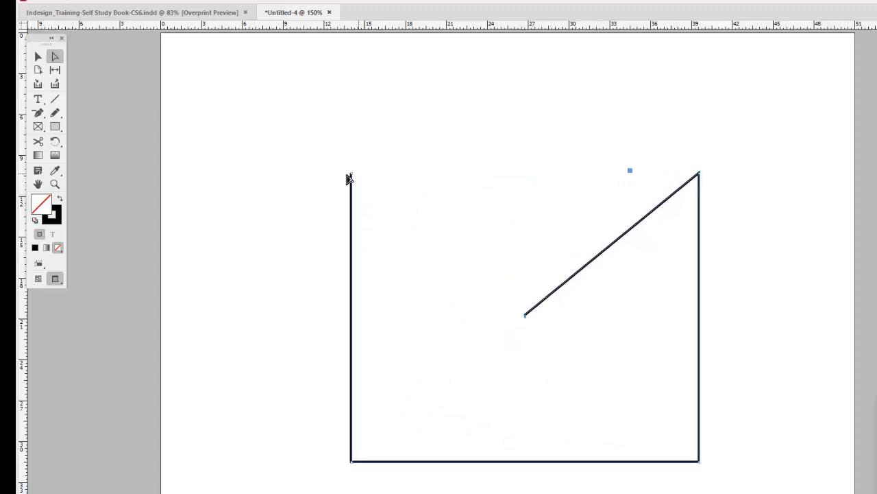
left_click_drag(352, 173, 498, 277)
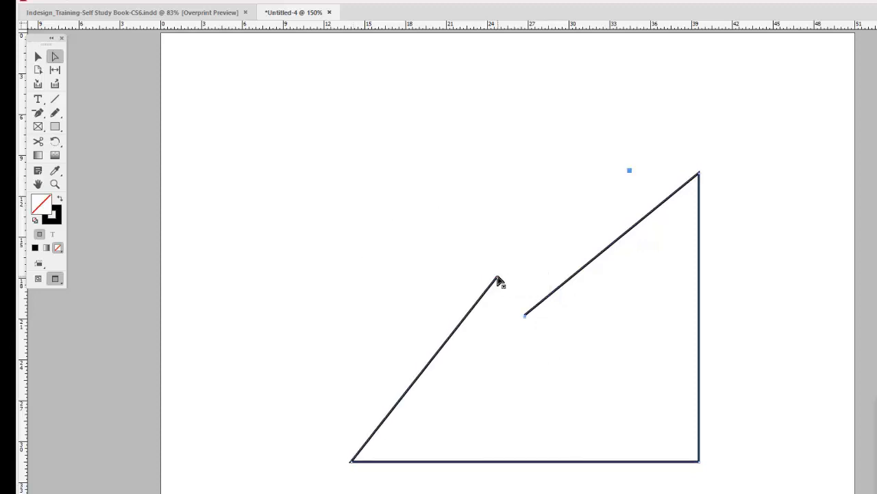
key("ctrl+z")
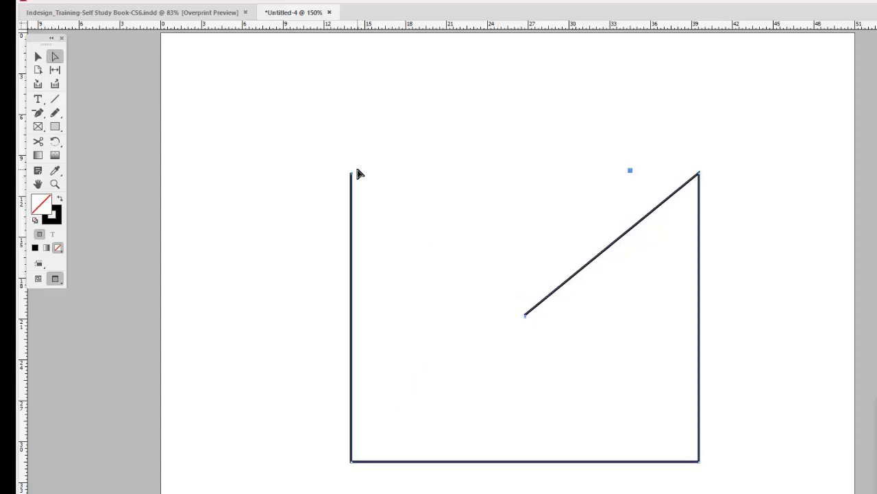
left_click_drag(352, 174, 485, 166)
mouse_move(526, 320)
left_mouse_down()
mouse_move(619, 411)
mouse_move(544, 413)
mouse_move(494, 313)
mouse_move(526, 315)
left_mouse_up()
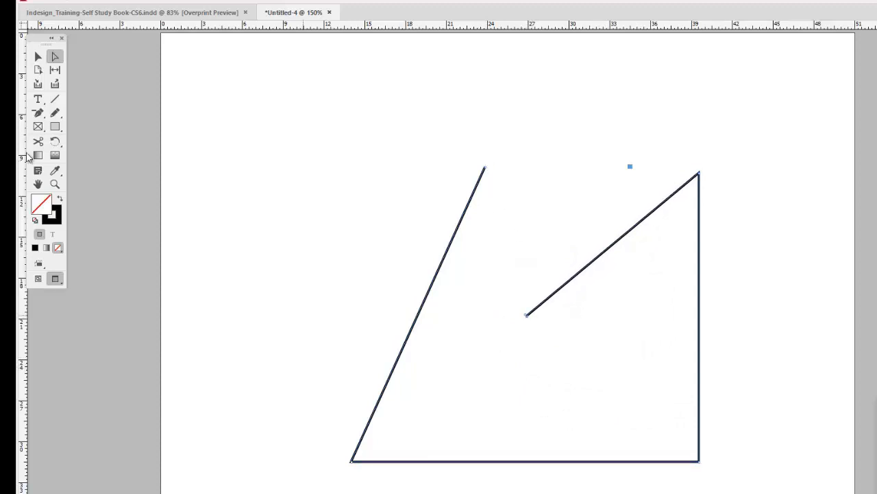
- Add an anchor point near the slanted side's upper end and move the endpoint onto the inner line's loose end
left_click(39, 113)
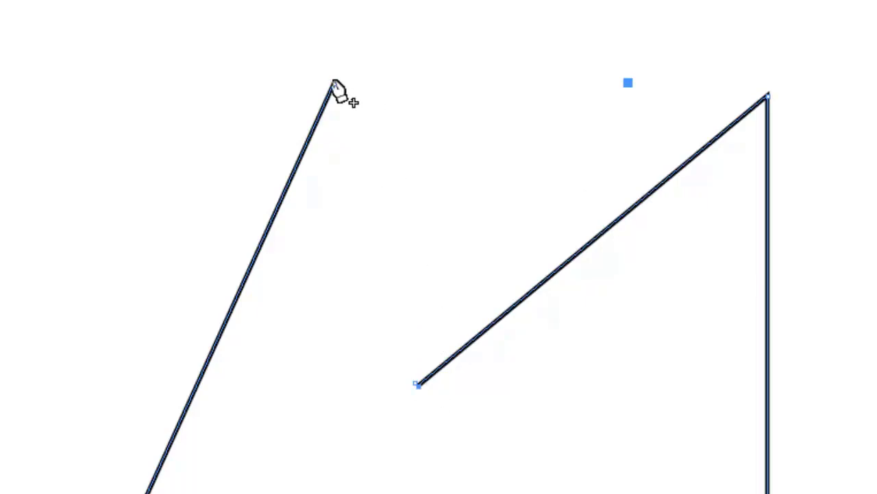
left_click(328, 98)
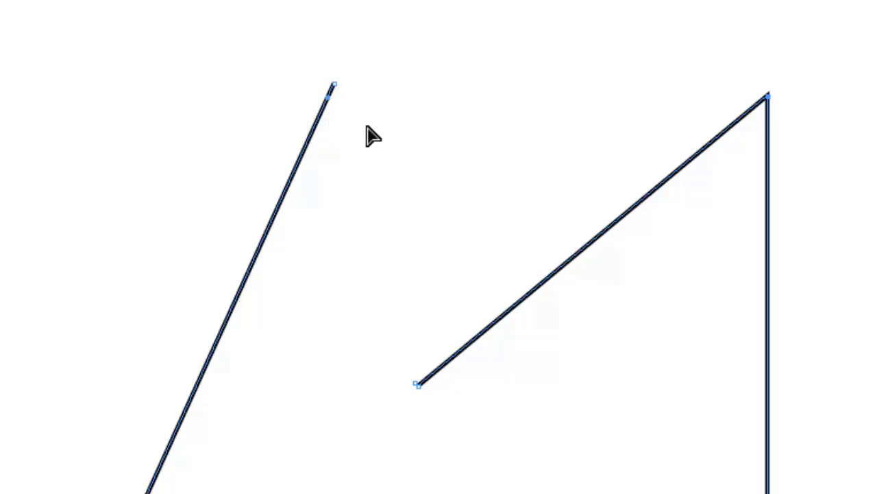
left_click_drag(333, 84, 421, 392)
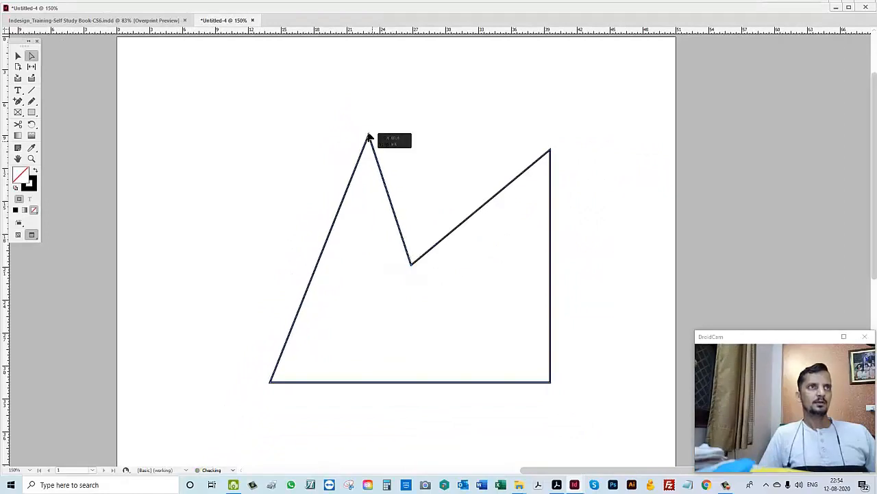
- Place a horizontal guide level with the upper-right corner and align the added anchor point to it directly above the lower-left corner
left_click_drag(368, 137, 284, 120)
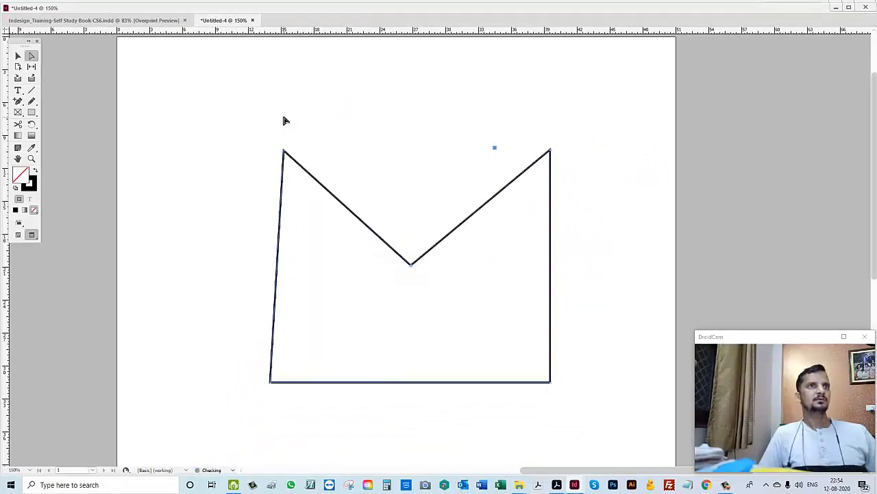
left_click_drag(460, 31, 487, 150)
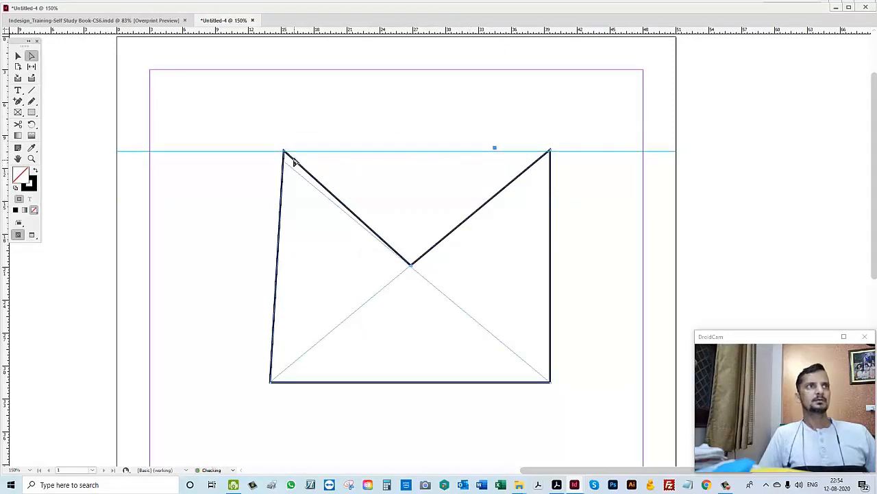
left_click_drag(284, 153, 271, 152)
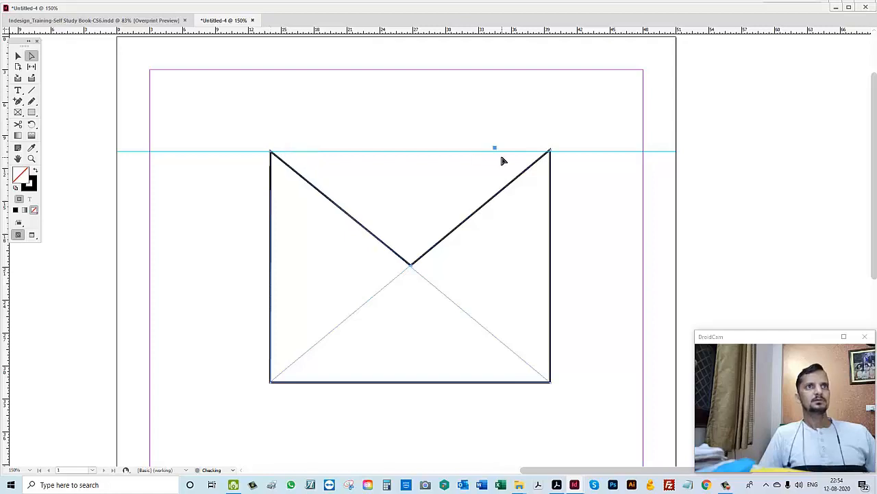
key("v")
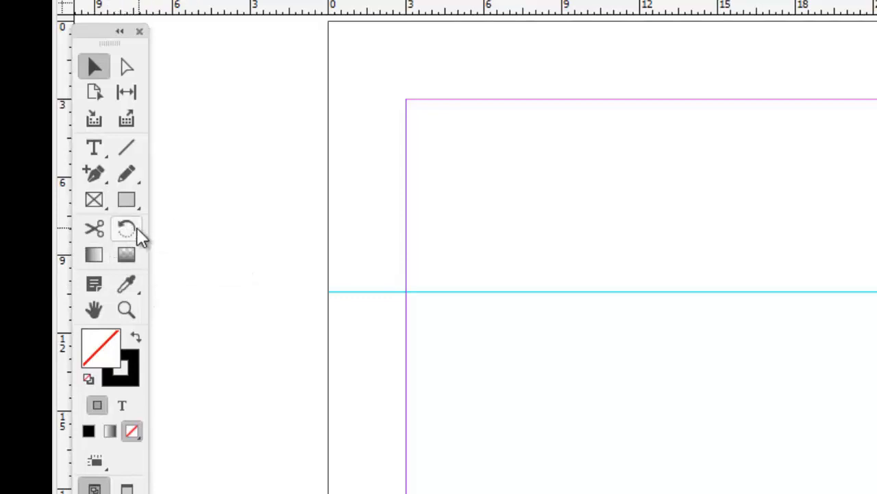
- Draw a rectangle frame in the middle of the page and rotate it slightly clockwise about its centre with the Rotate tool
left_click(94, 200)
left_click_drag(727, 434, 876, 493)
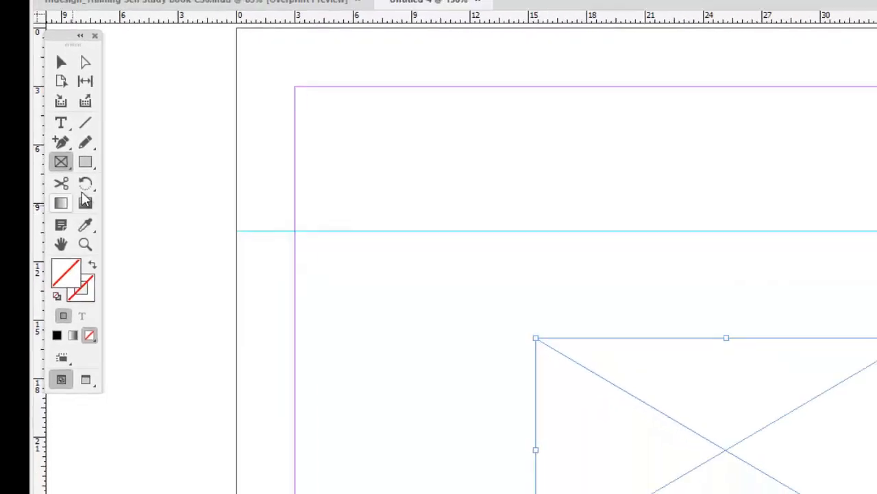
left_click(127, 229)
left_click_drag(473, 308, 488, 282)
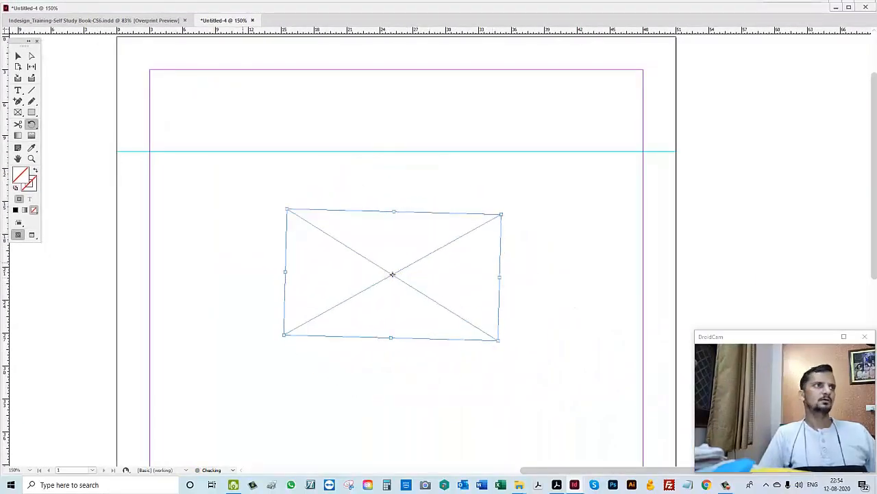
- Draw and rotate a straight line above the rotated frame, and delete both the line and the frame
left_click(32, 89)
left_click_drag(268, 106, 523, 81)
left_click(32, 125)
key("v")
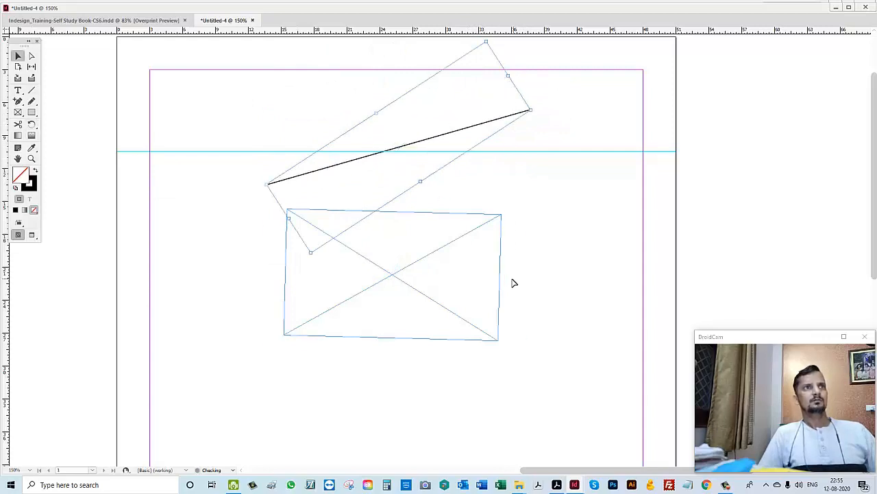
key("Delete")
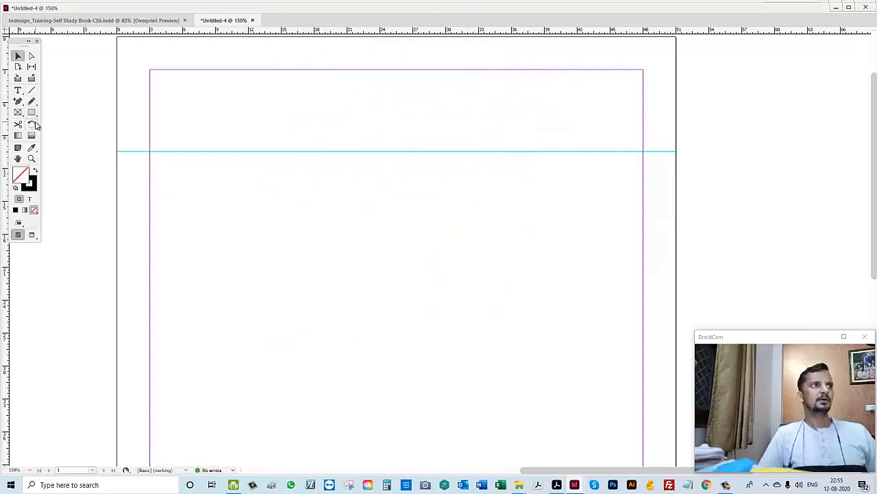
- Make Scale the current transform tool, and draw a rectangle frame placed below the guide and narrowed from its lower-right corner
right_click(34, 125)
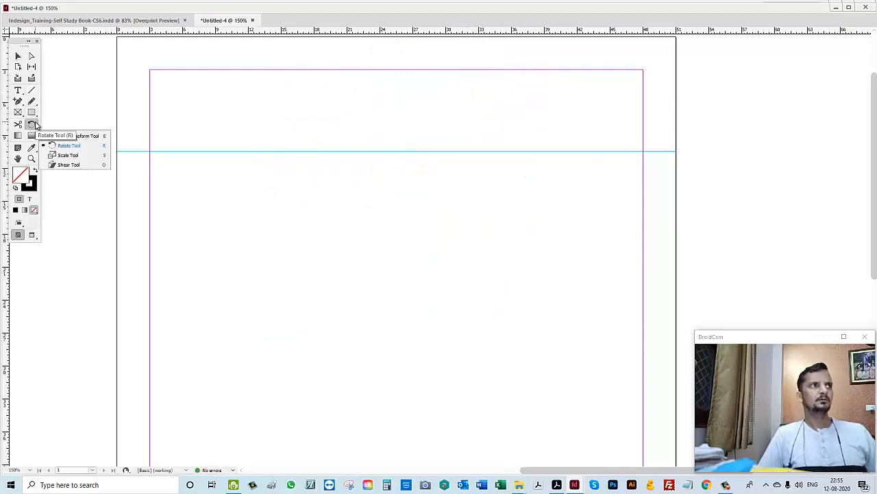
left_click(69, 155)
left_click(18, 112)
left_click_drag(346, 137, 545, 260)
key("v")
left_click_drag(376, 184, 277, 231)
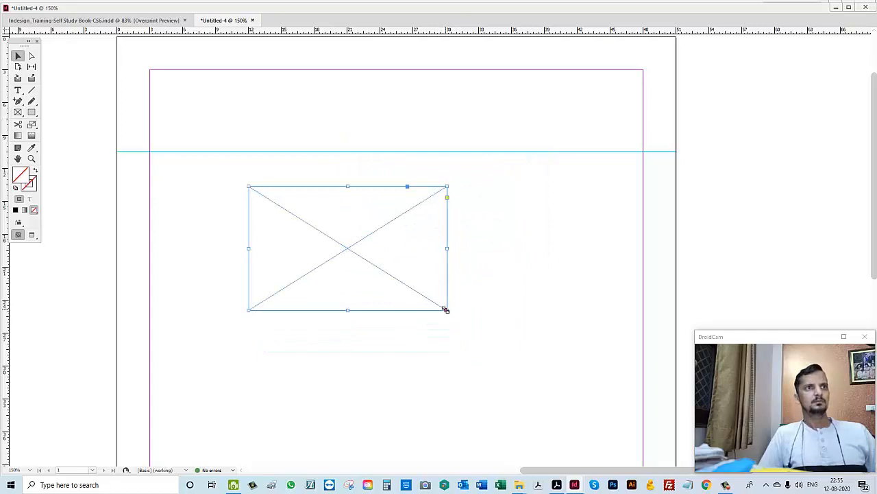
left_click_drag(445, 310, 415, 315)
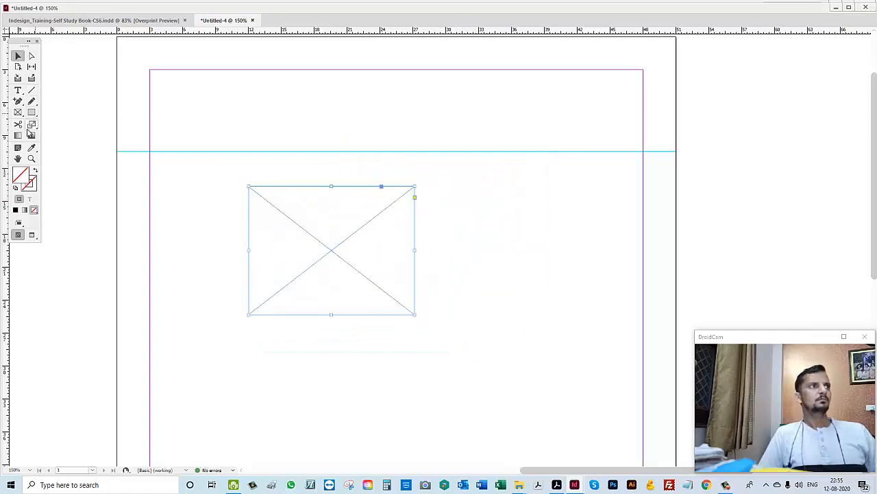
- Scale the frame about its centre into a flatter, wider shape with the Scale tool, and move it up across the horizontal guide
left_click(33, 124)
mouse_move(413, 243)
left_mouse_down()
mouse_move(469, 295)
mouse_move(421, 224)
mouse_move(413, 268)
mouse_move(413, 249)
left_mouse_up()
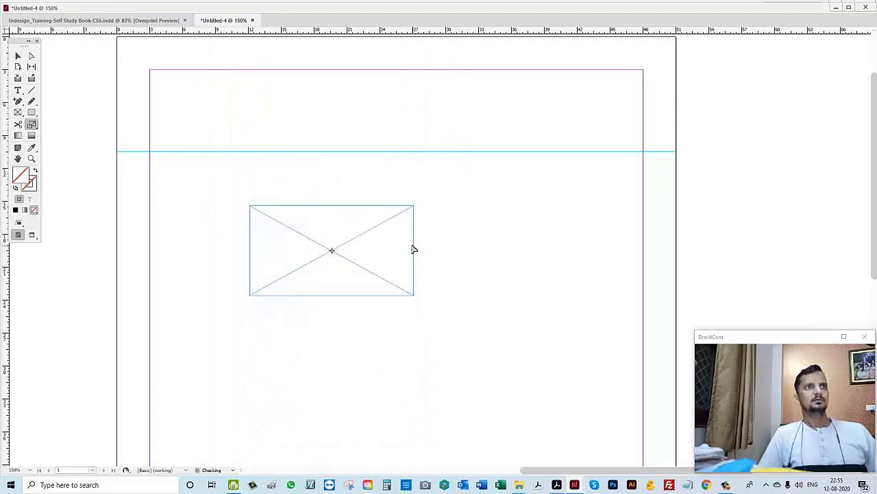
left_click_drag(385, 278, 412, 295)
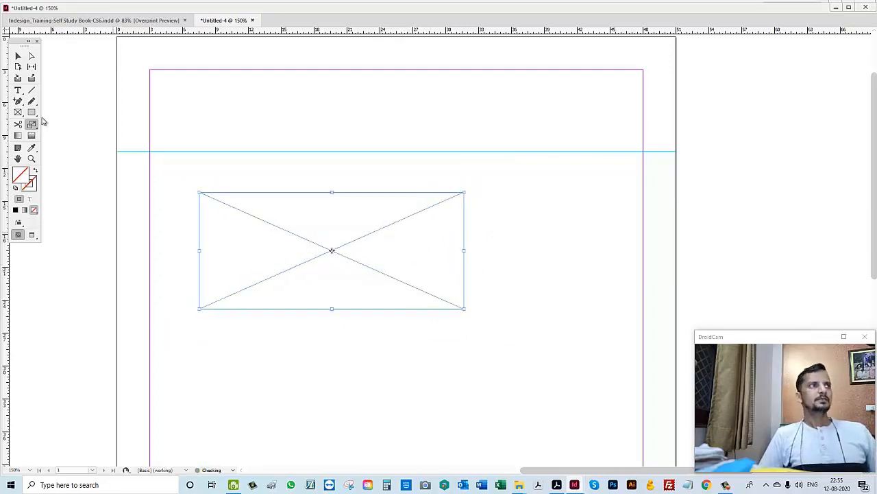
left_click_drag(319, 295, 402, 248)
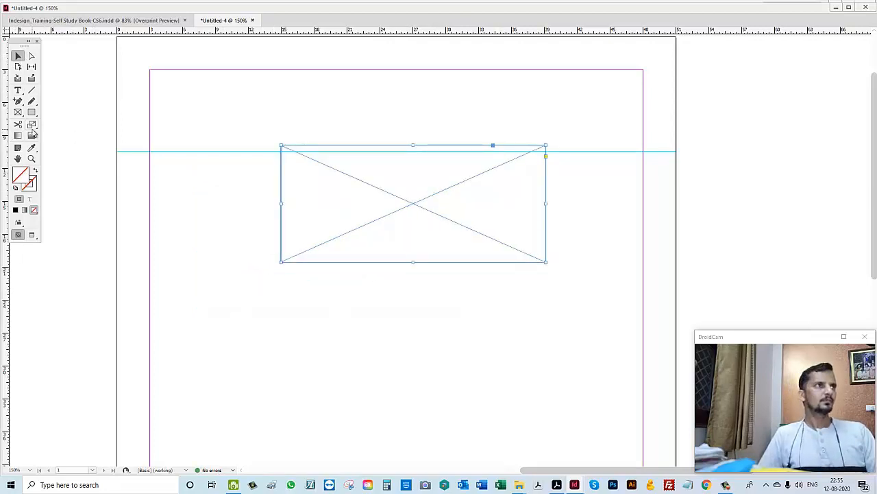
- Make the Pen tool active in place of the Add Anchor Point tool
left_click(32, 126)
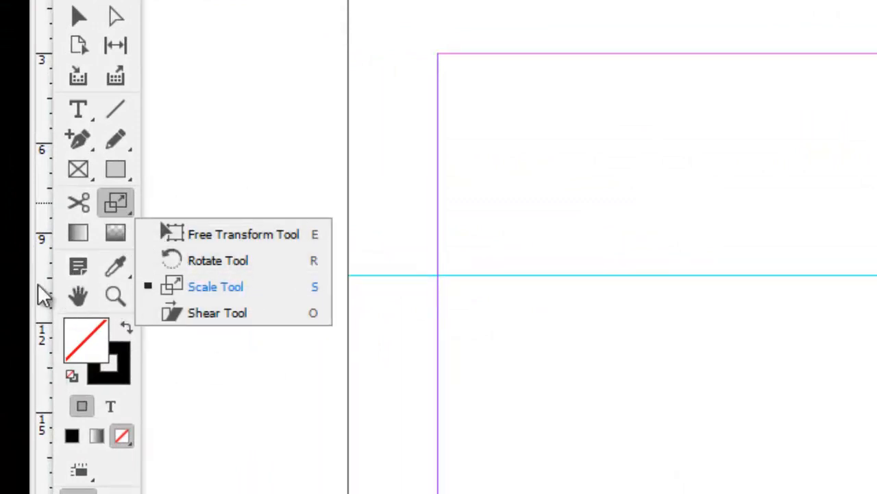
left_click(76, 294)
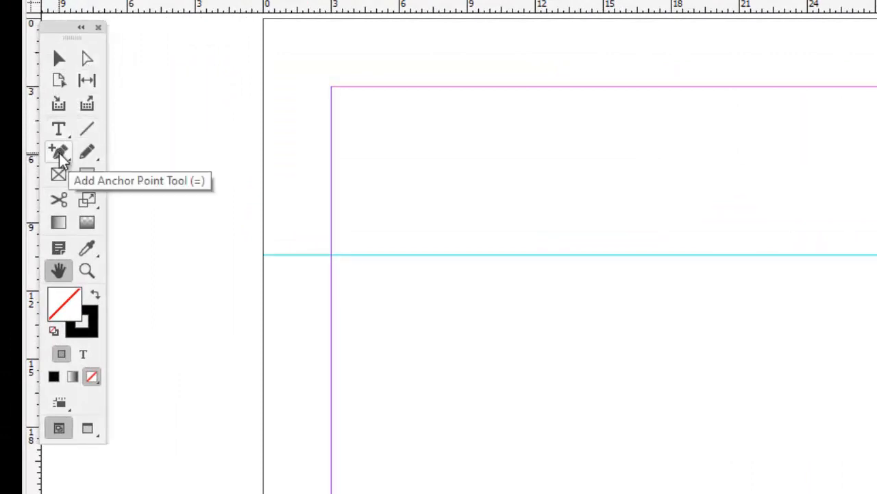
mouse_move(61, 156)
left_mouse_down()
mouse_move(215, 190)
mouse_move(163, 178)
left_mouse_up()
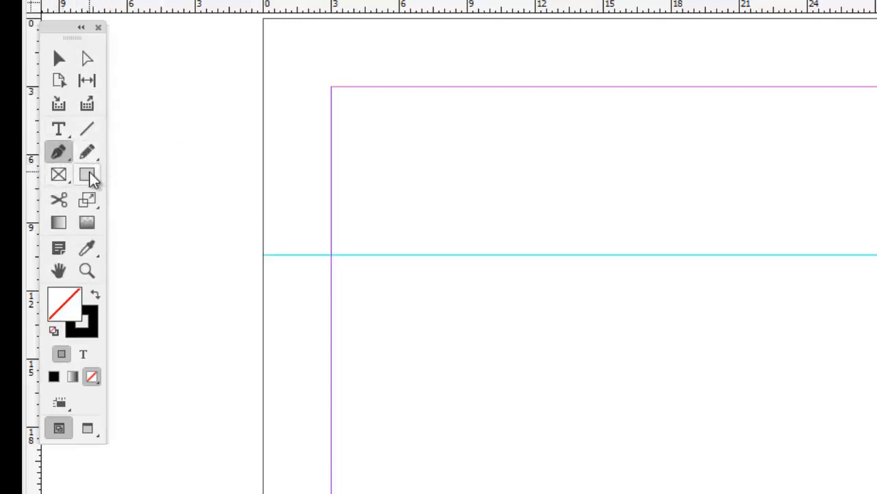
- Draw a rectangle frame about 19 by 9 picas across the guide and move it by its interior to below the guide
left_click(59, 179)
mouse_move(412, 118)
left_mouse_down()
mouse_move(816, 330)
mouse_move(834, 329)
left_mouse_up()
left_click(59, 58)
left_click_drag(636, 263, 849, 355)
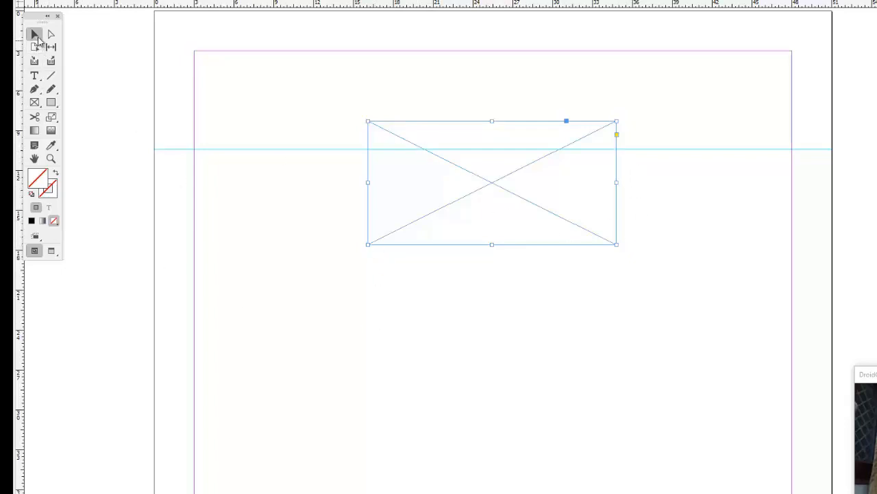
left_click_drag(491, 187, 611, 269)
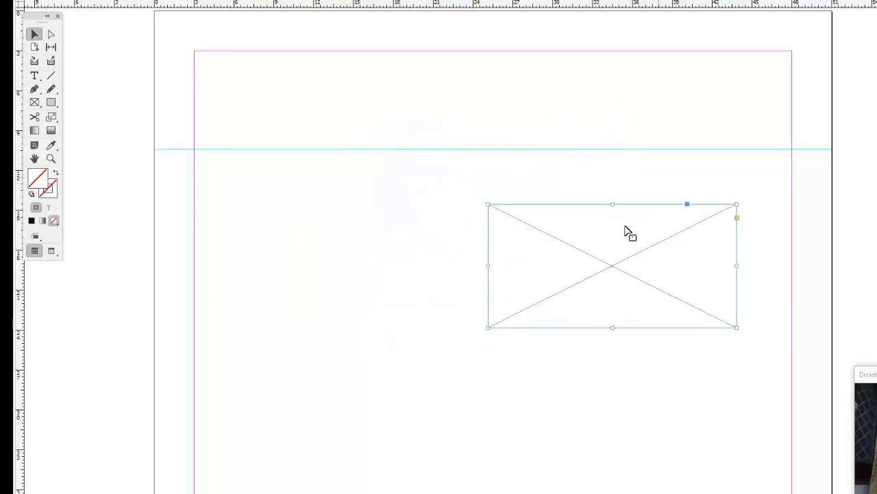
left_click_drag(627, 233, 420, 309)
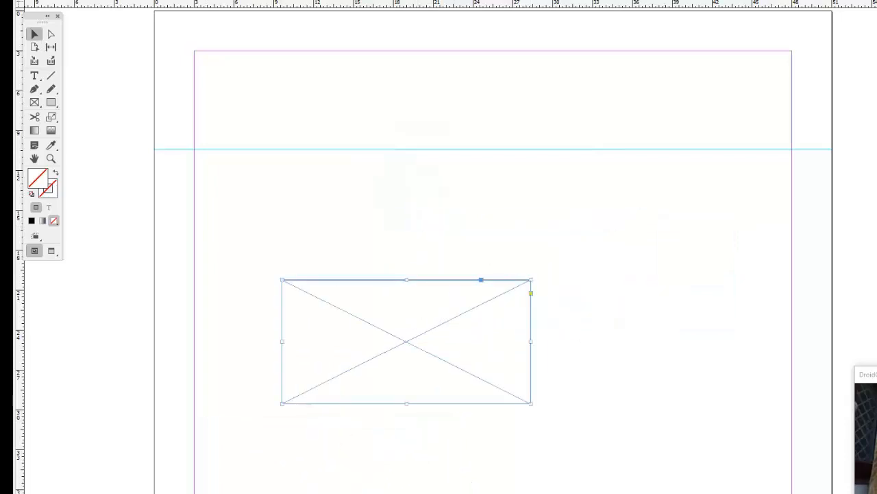
- Draw an unfilled rectangle across the guide with the Rectangle tool, and move the crossed frame slightly down and right by its interior
left_click(51, 102)
left_click_drag(403, 111, 694, 231)
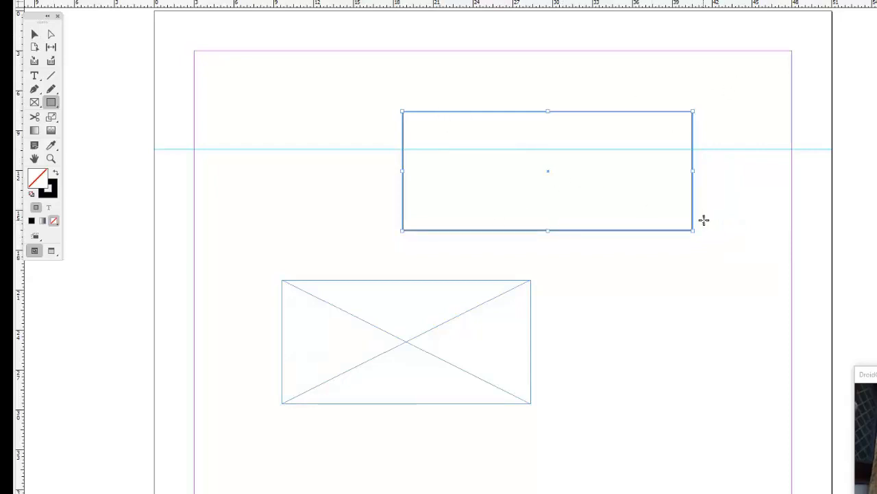
left_click(34, 32)
left_click(398, 295)
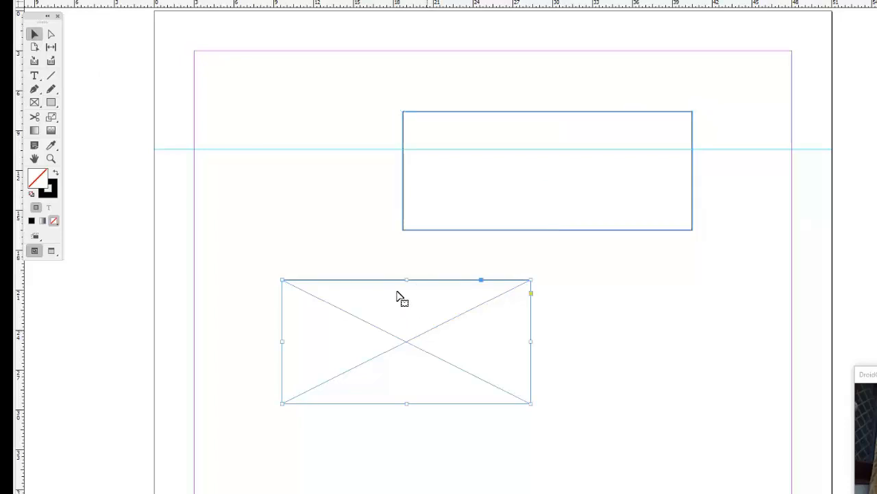
left_click_drag(397, 293, 445, 314)
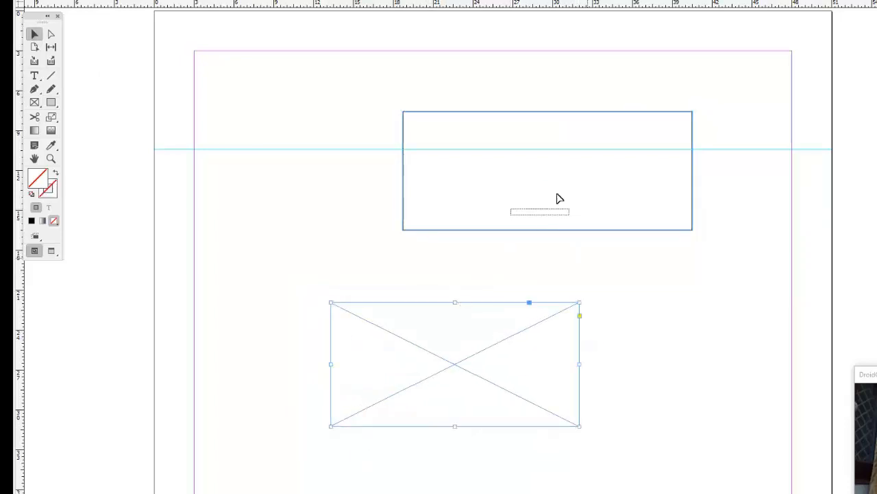
- Try moving the rectangle from its empty interior, and shift it left by its outline and the crossed frame right by its interior
left_click_drag(544, 156, 563, 171)
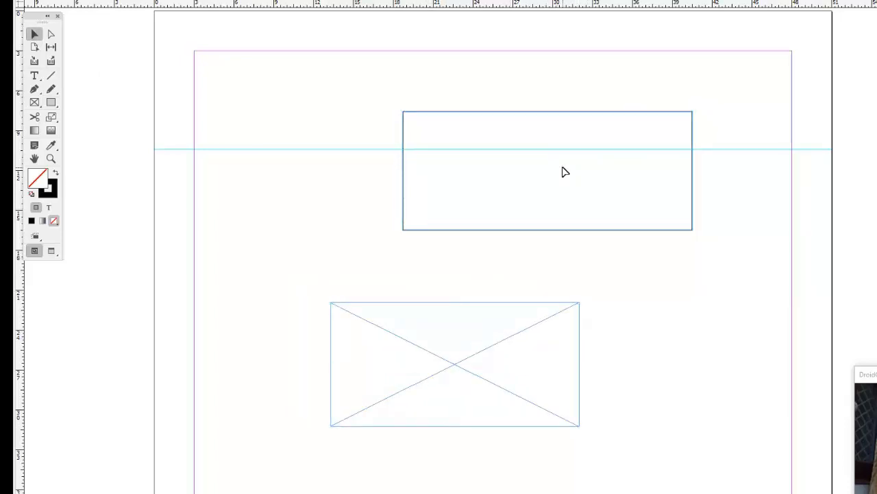
left_click_drag(577, 116, 523, 119)
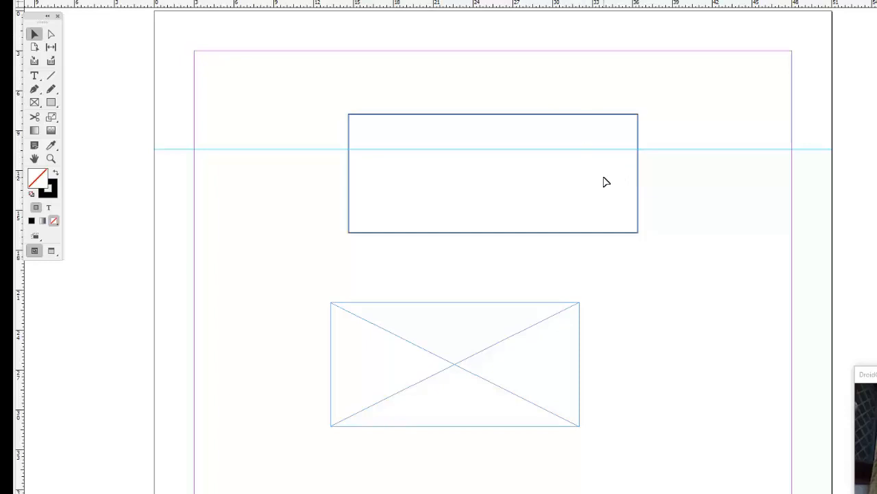
left_click(503, 312)
mouse_move(501, 323)
left_mouse_down()
mouse_move(513, 315)
mouse_move(546, 335)
left_mouse_up()
left_click_drag(498, 144, 371, 203)
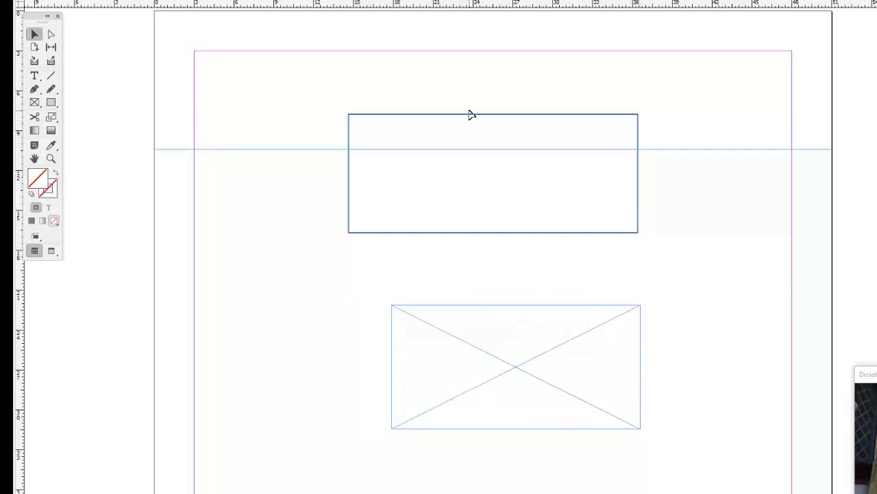
- Delete the unfilled rectangle and the crossed frame from the page
left_click_drag(472, 100, 505, 170)
key("Delete")
left_click_drag(403, 238, 528, 377)
key("Delete")
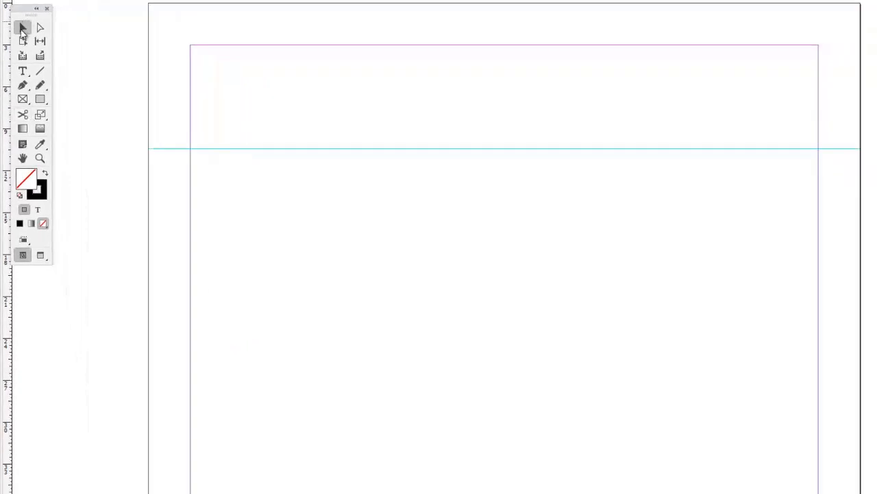
- Draw a text frame, move it up so its top edge meets the guide, and enter the text "dfdfdfdfdfdfd" in it
left_click(22, 70)
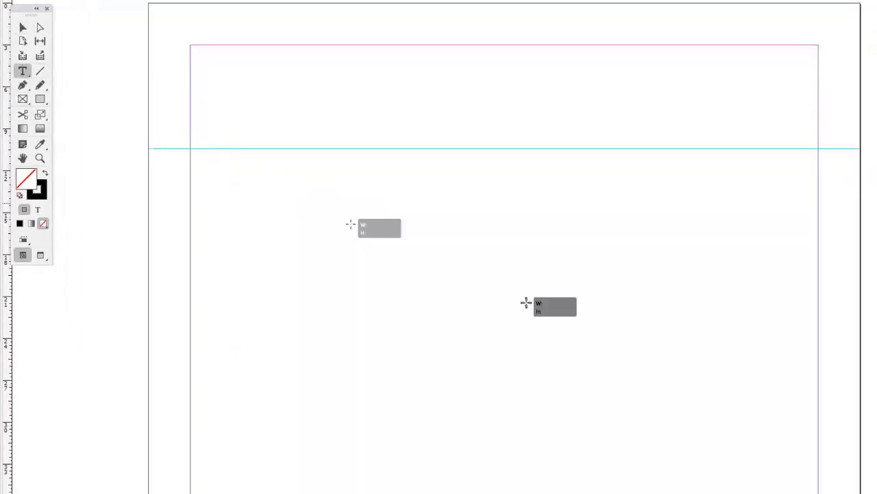
left_click_drag(309, 204, 666, 351)
key("Escape")
left_click_drag(580, 301, 533, 241)
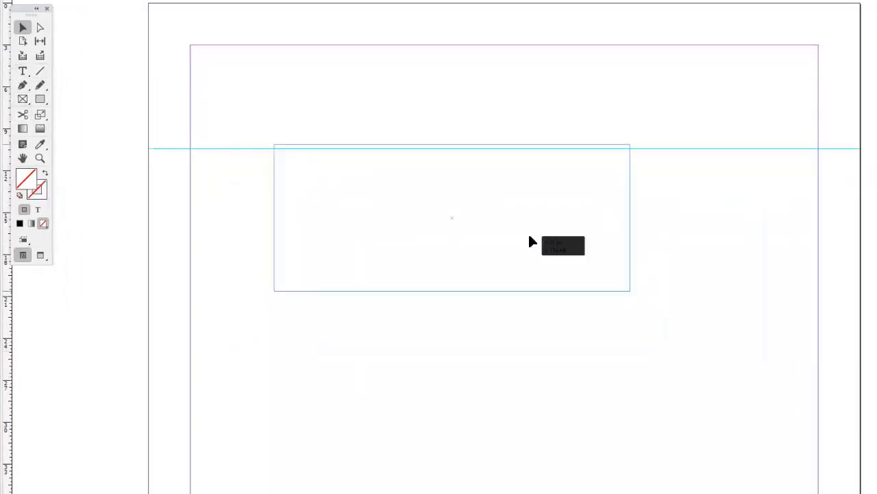
double_click(343, 233)
type("dfdfdfdfdfdfd")
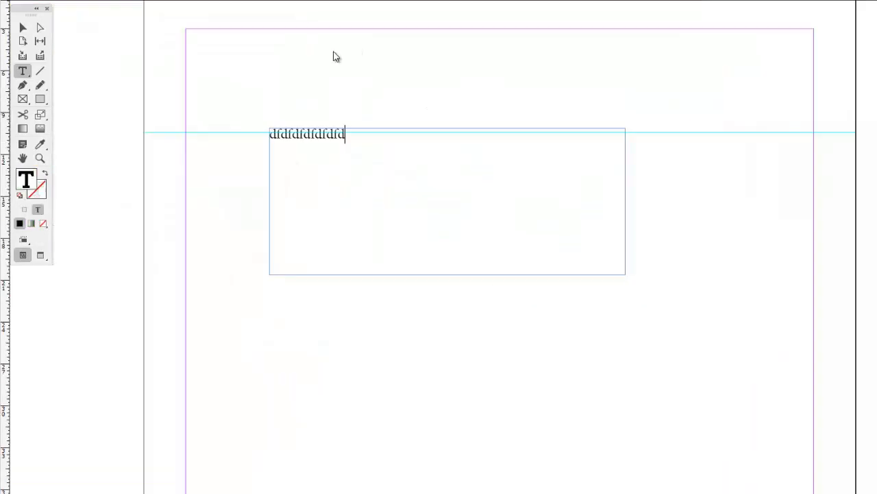
- Float the Untitled-4 document in its own window and tile all open documents vertically
left_click_drag(278, 1, 515, 99)
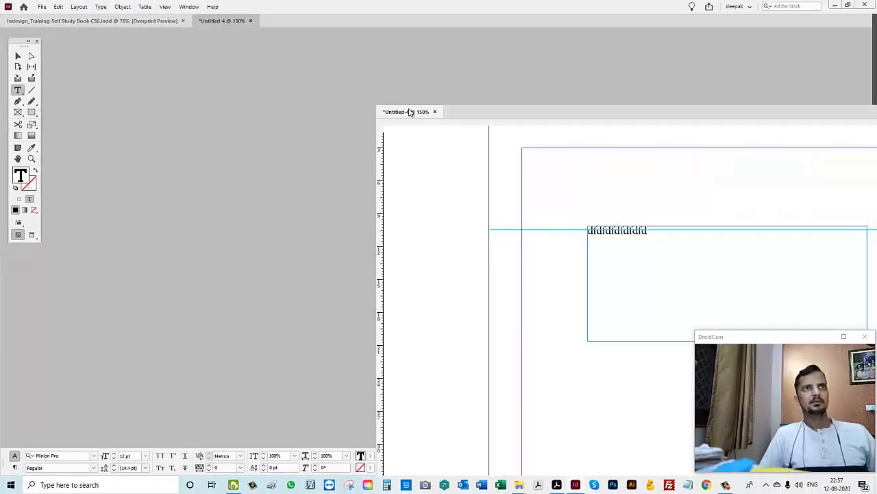
left_click_drag(447, 107, 473, 76)
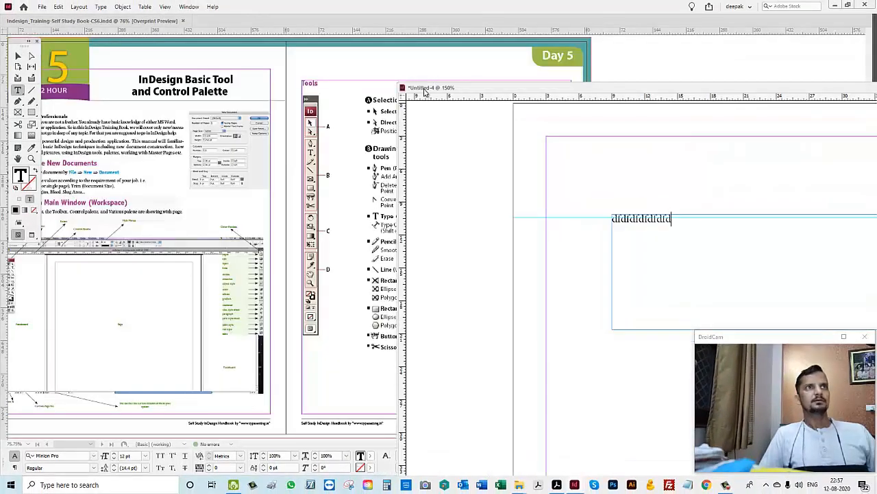
left_click_drag(424, 91, 430, 45)
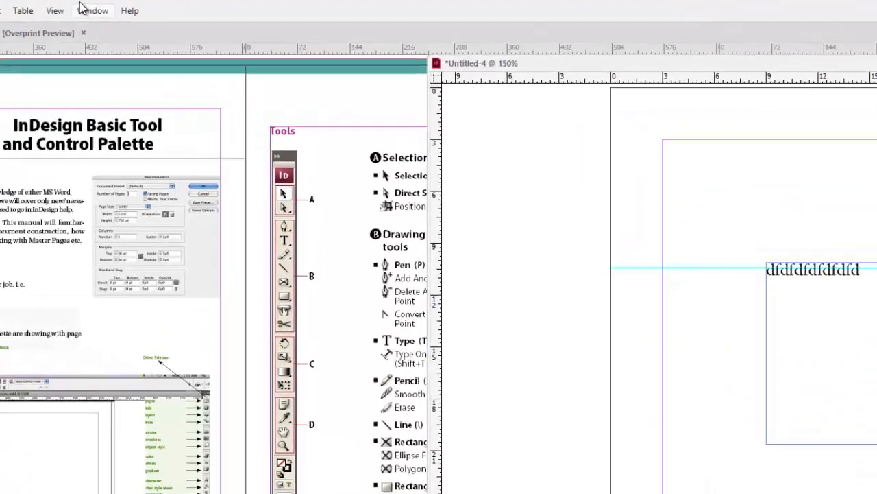
left_click(83, 9)
mouse_move(55, 34)
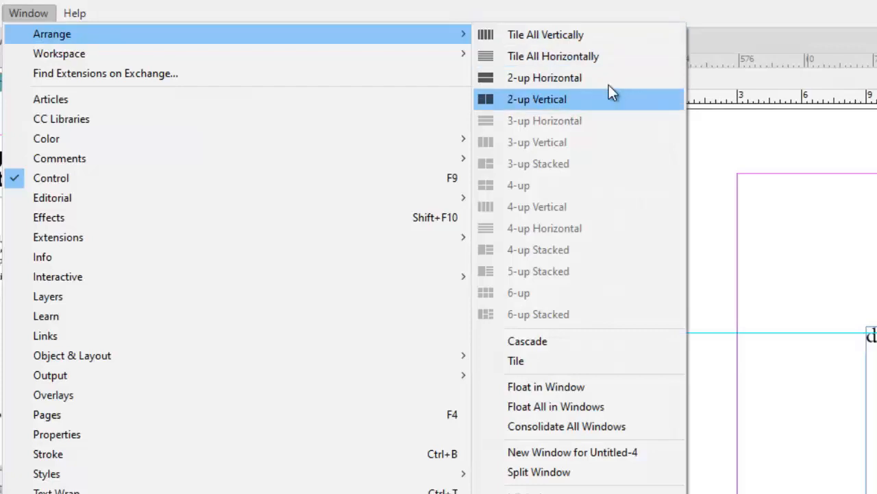
left_click(562, 34)
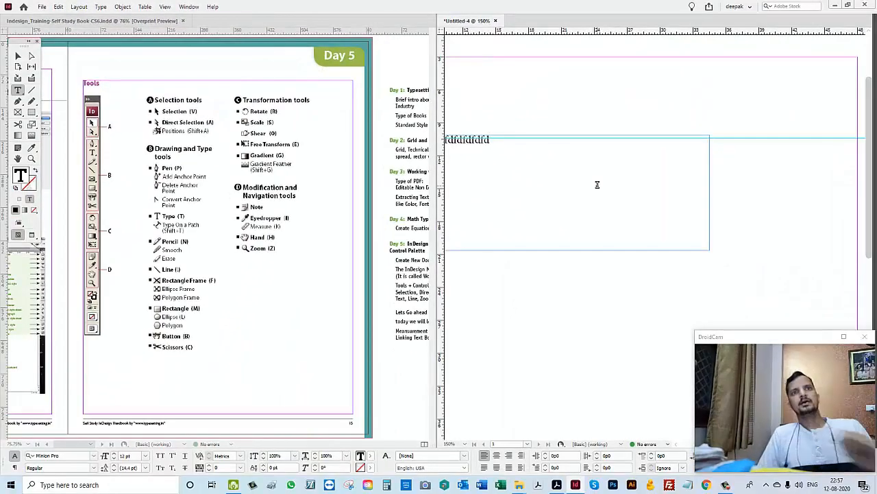
- Close the Untitled-4 document without saving it and switch to the Selection tool
left_click(495, 20)
left_click(484, 253)
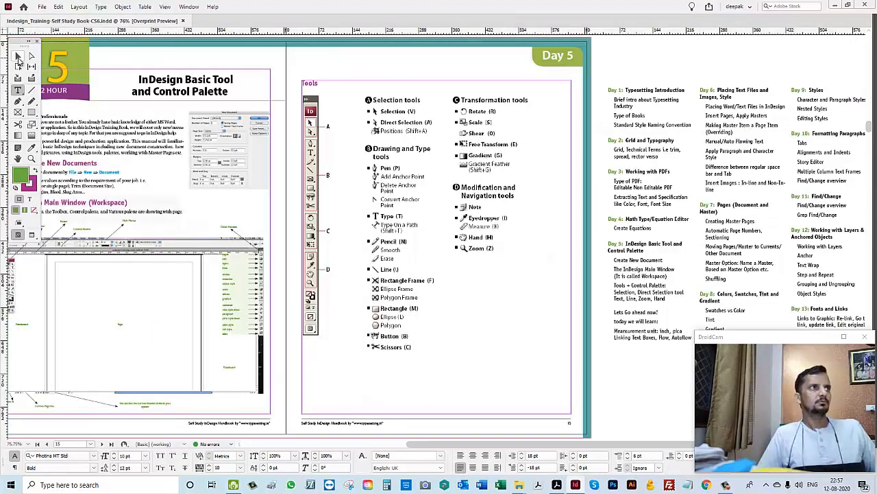
left_click(18, 58)
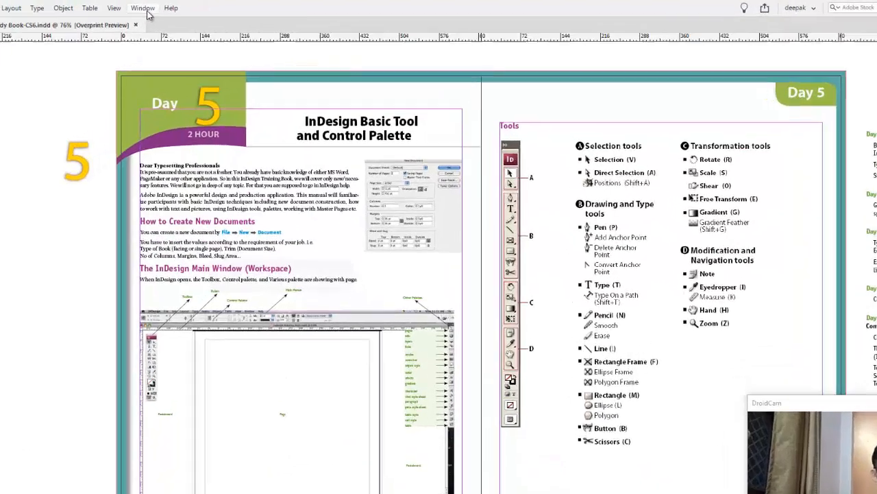
- Open a second window for the Indesign_Training-Self Study Book-CS6.indd document
left_click(189, 6)
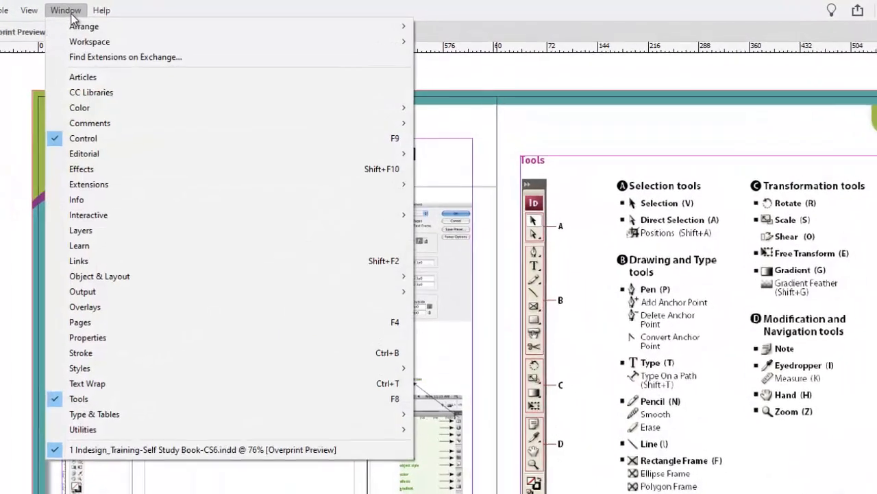
mouse_move(186, 31)
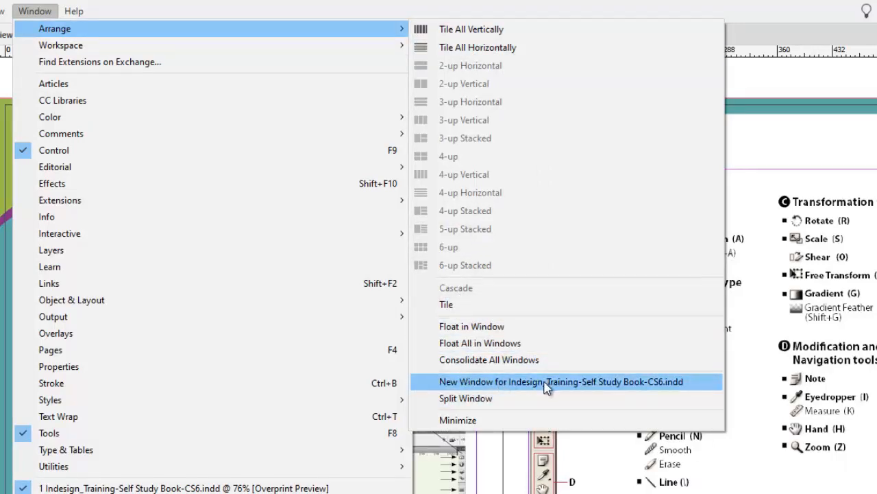
left_click(497, 381)
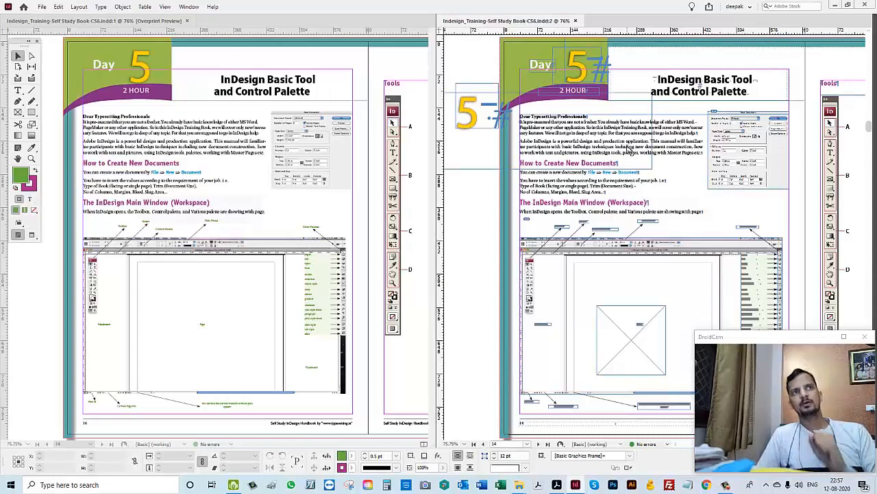
- In the second window, draw a rectangle frame about 473 pt wide and 192 pt high beside the Day 5 heading, and move it down the page
left_click(19, 113)
left_click_drag(473, 167, 692, 255)
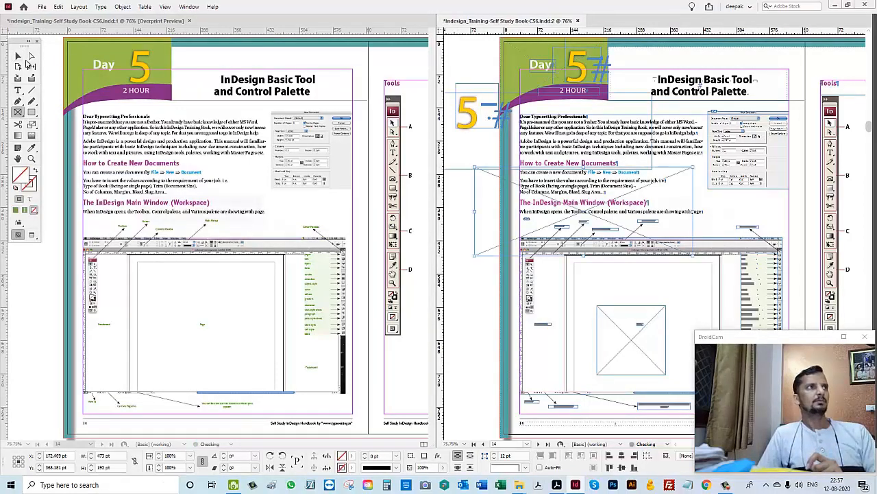
left_click(19, 56)
left_click_drag(551, 200, 541, 218)
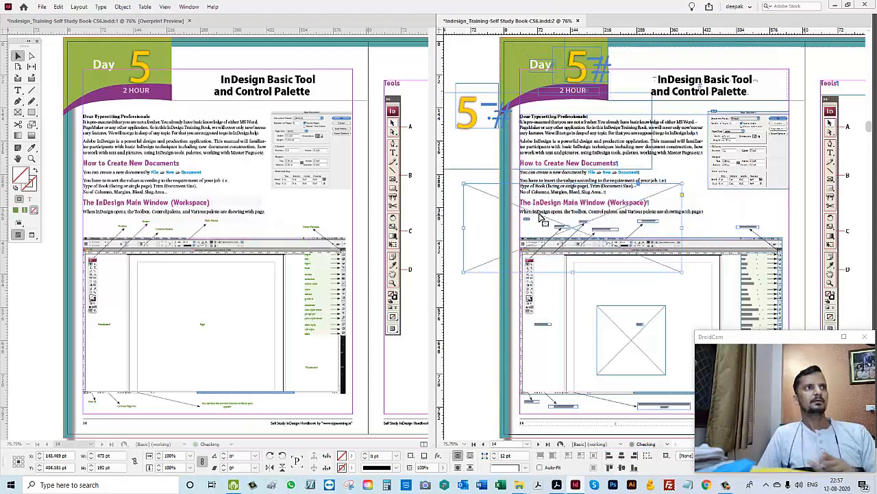
left_click_drag(183, 225, 236, 251)
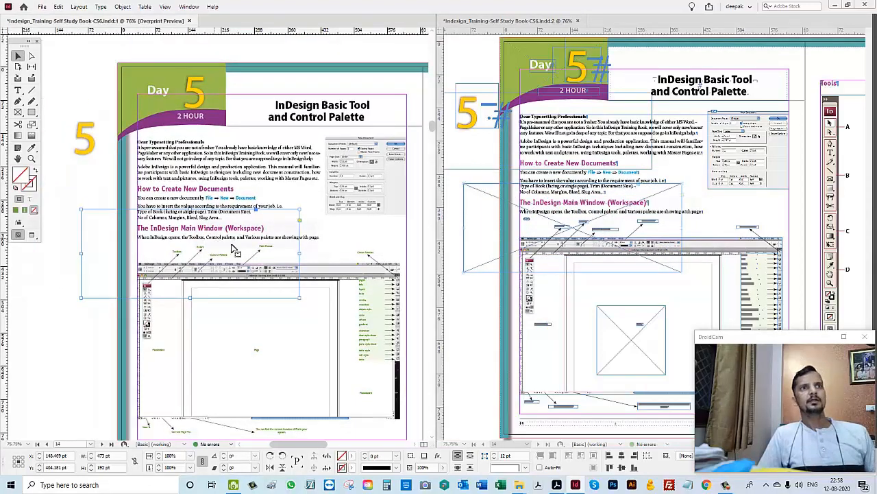
left_click_drag(498, 198, 512, 316)
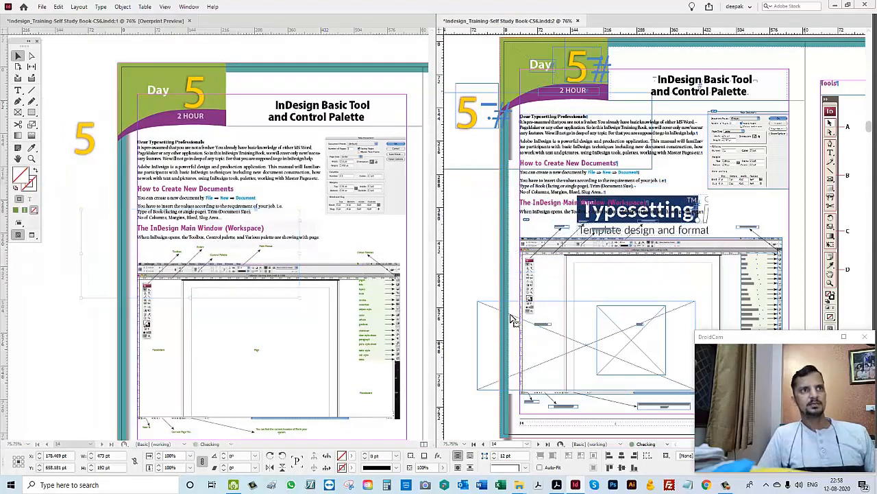
- Delete the new wide rectangle frame through the second window
left_click(71, 328)
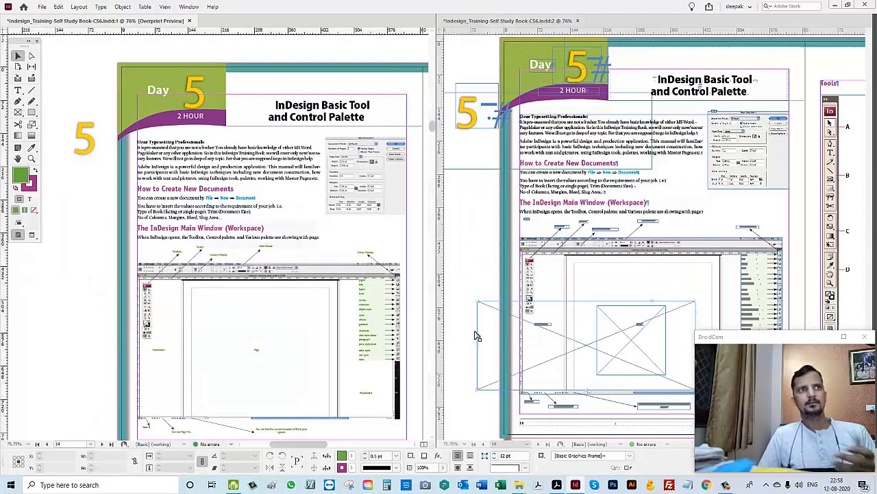
left_click(499, 350)
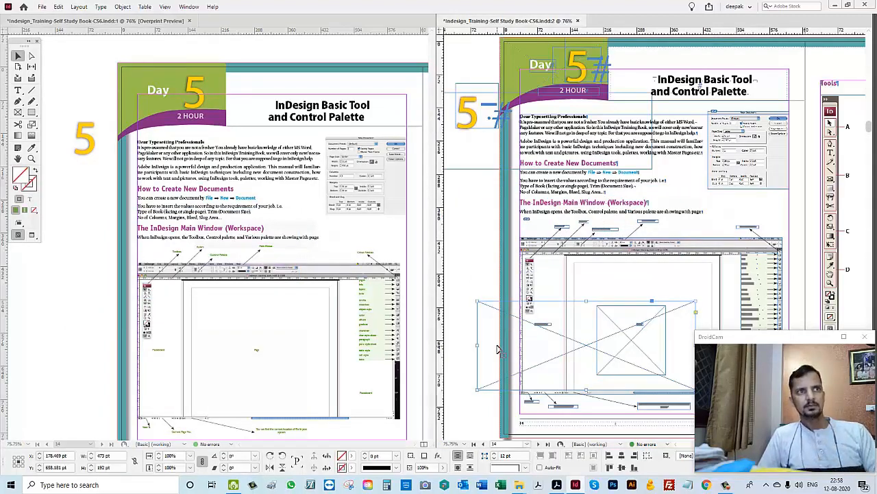
left_click(70, 269)
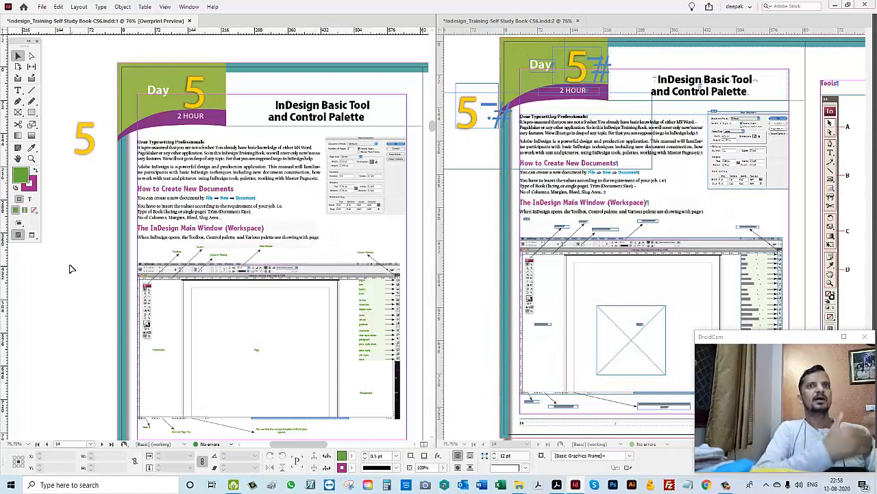
- Browse the book in the second window from its first page to the PDF extraction pages, and close that window
left_click(460, 189)
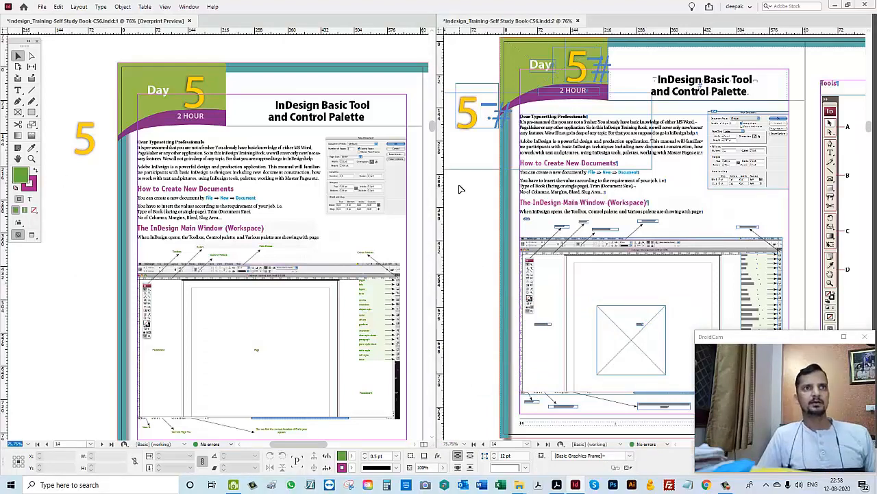
key("ctrl+shift+Page_Up")
key("shift+Page_Down")
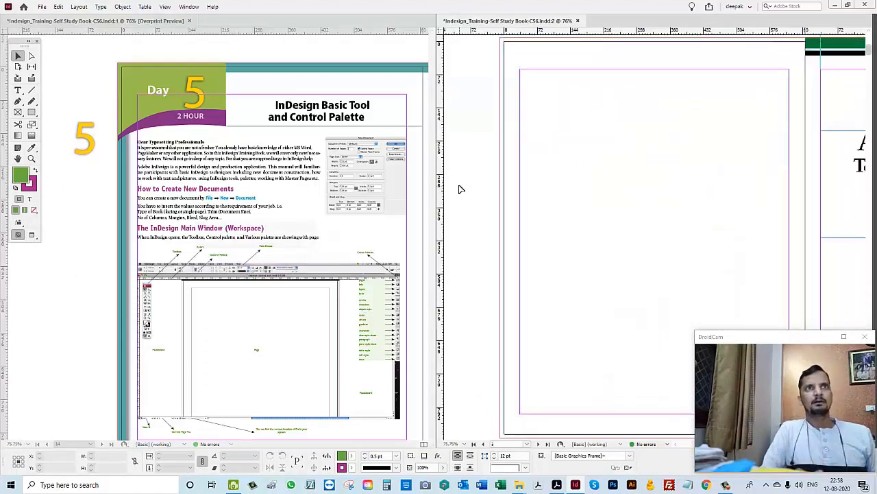
key("shift+Page_Down")
key("shift+Page_Down")
key("shift+Page_Down")
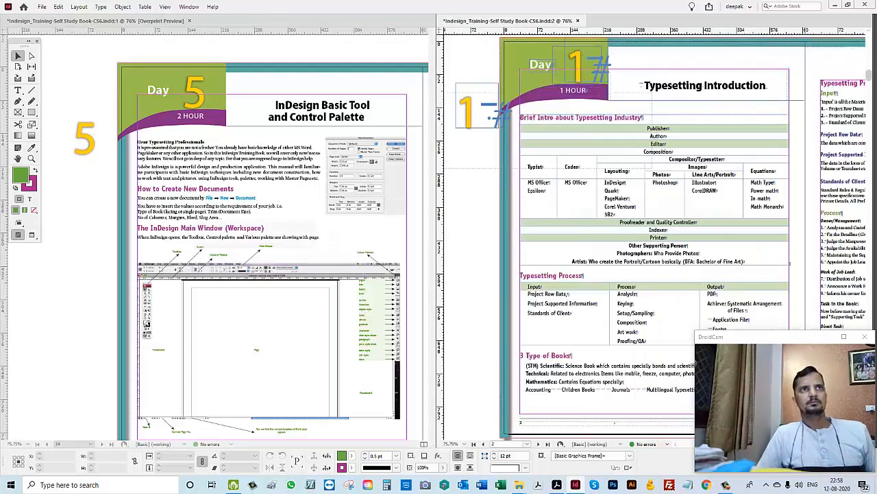
left_click_drag(732, 199, 704, 244)
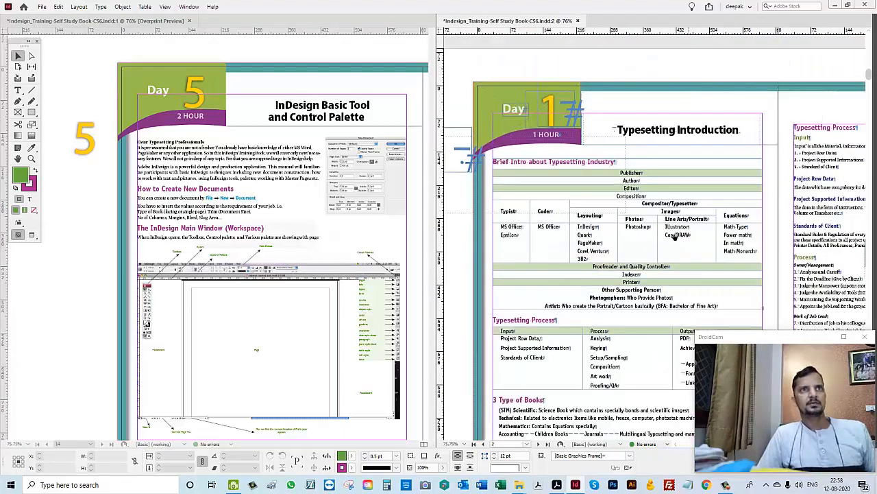
scroll(594, 136, "down", 20)
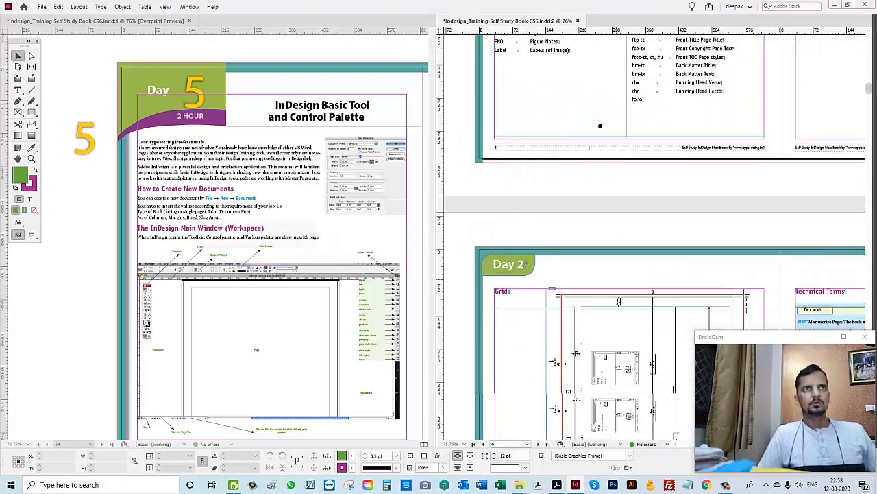
scroll(594, 206, "down", 15)
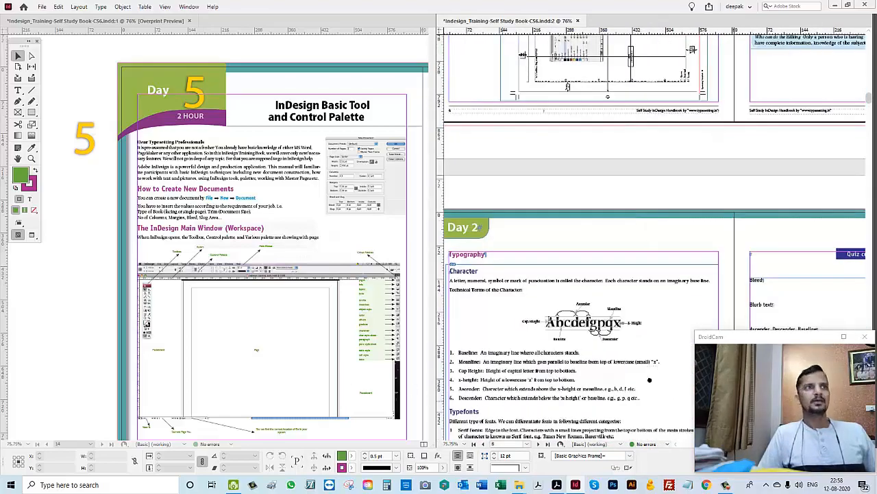
scroll(596, 144, "down", 5)
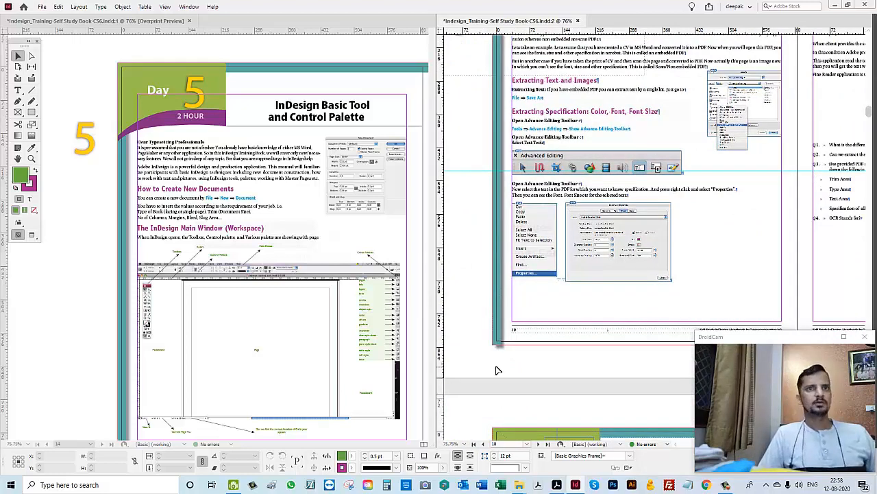
key("ctrl+w")
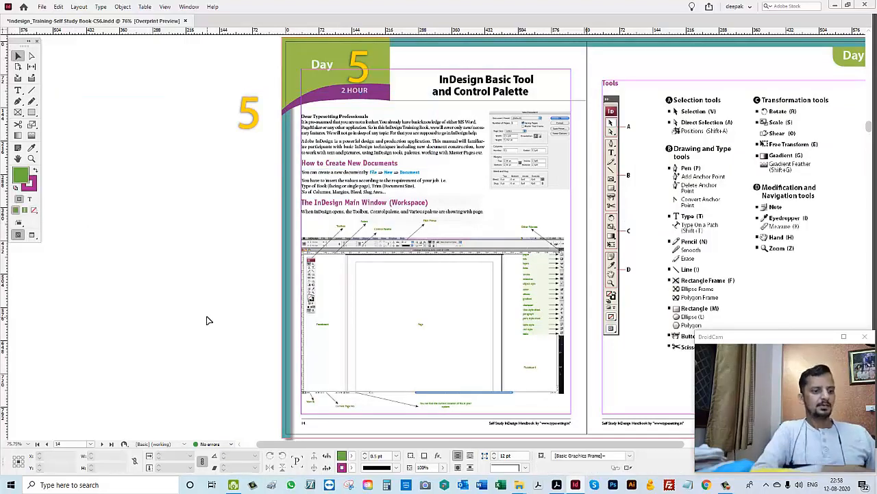
- Examine the tools list on page 15 and the day-by-day course outline beside it on the pasteboard
left_click_drag(542, 288, 397, 190)
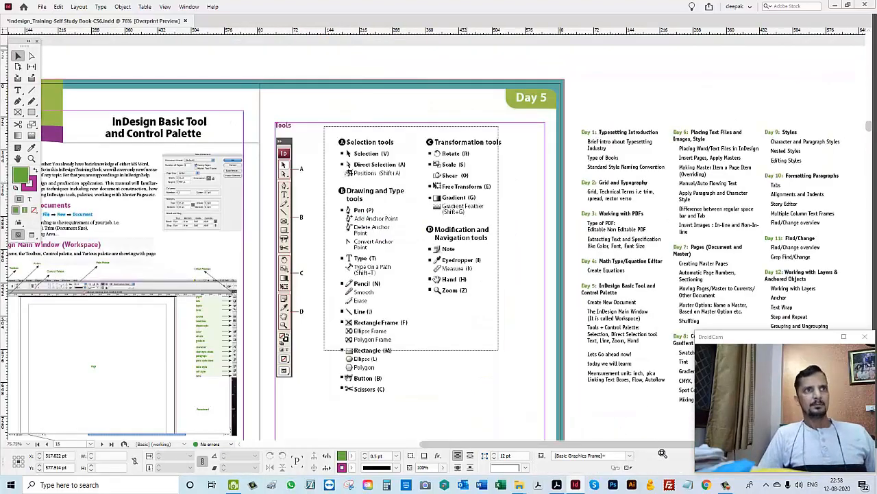
left_click_drag(349, 343, 351, 191)
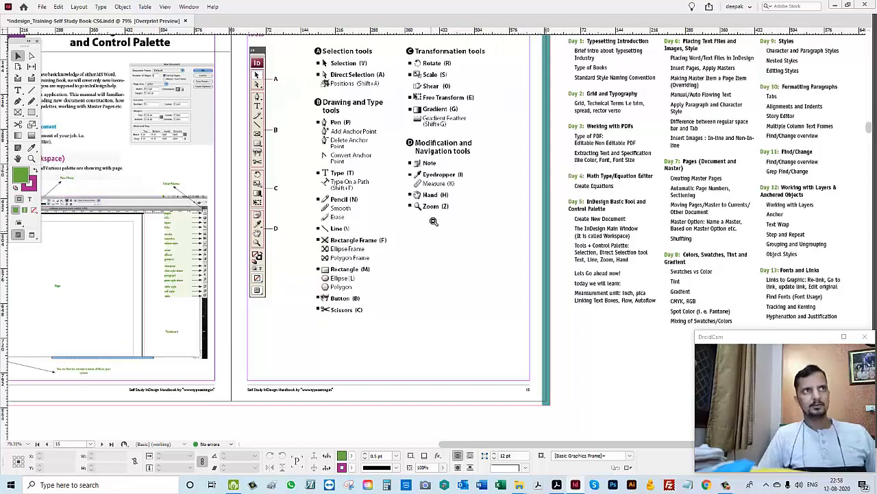
key("ctrl+minus")
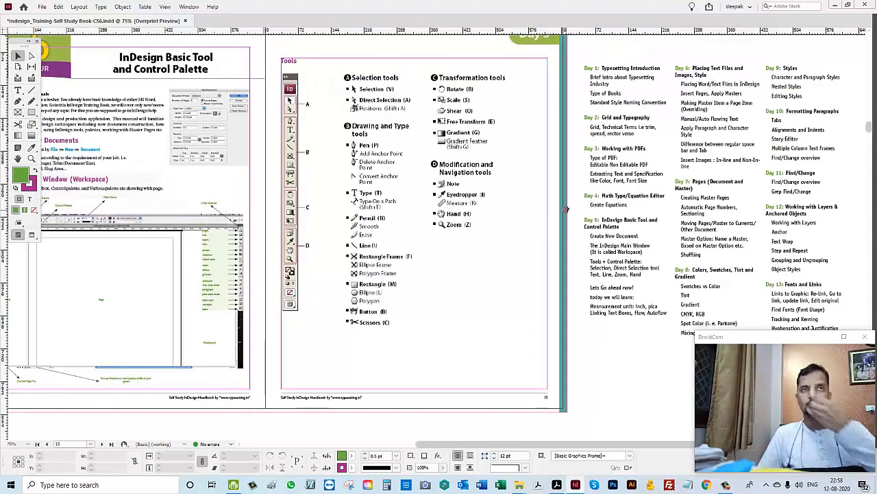
left_click(710, 214)
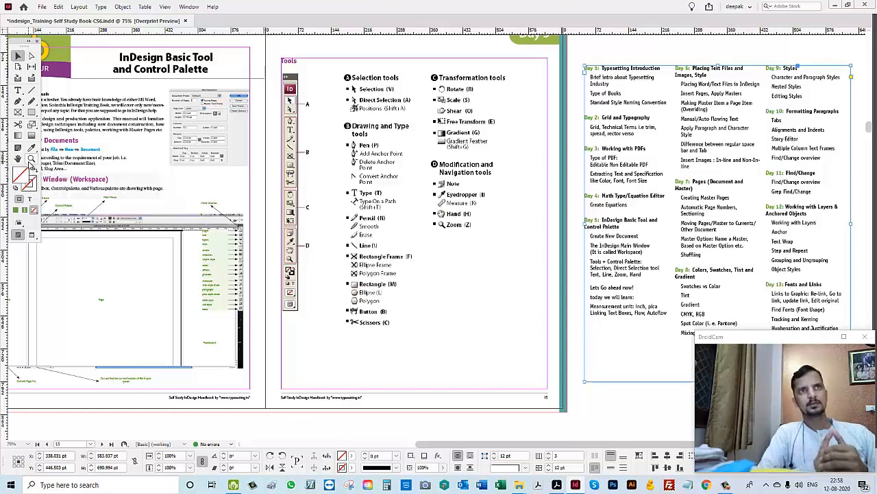
left_click(571, 333)
- Examine the tool descriptions, the measurements exercise and the Control Palette diagrams on pages 16 and 17
left_click_drag(598, 356, 599, 178)
left_click_drag(564, 365, 562, 192)
left_click_drag(331, 421, 512, 313)
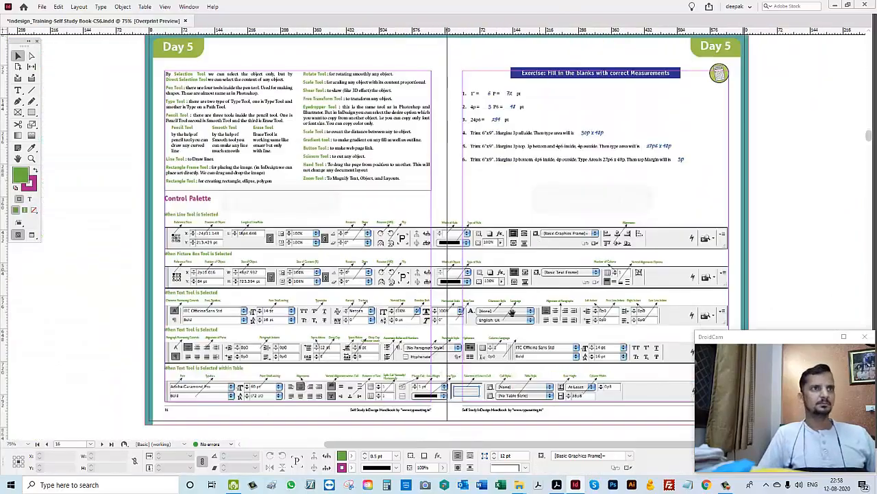
scroll(484, 259, "up", 2)
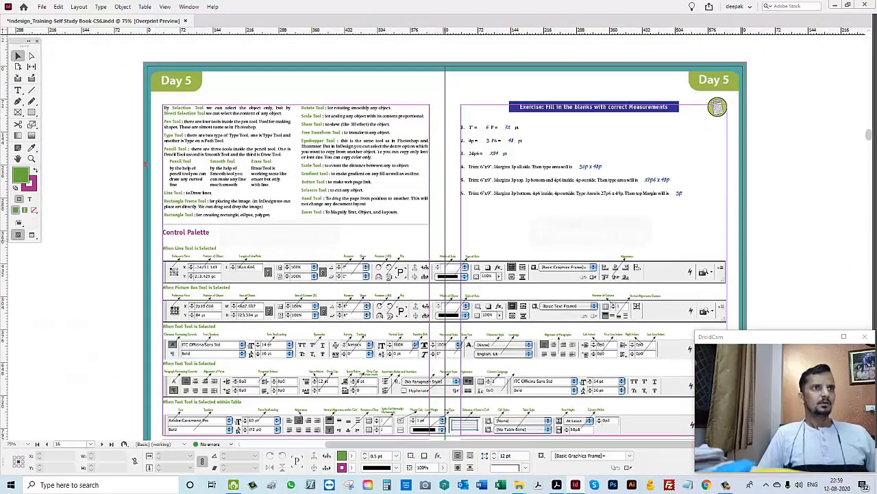
scroll(439, 233, "down", 3)
left_click_drag(91, 127, 586, 360)
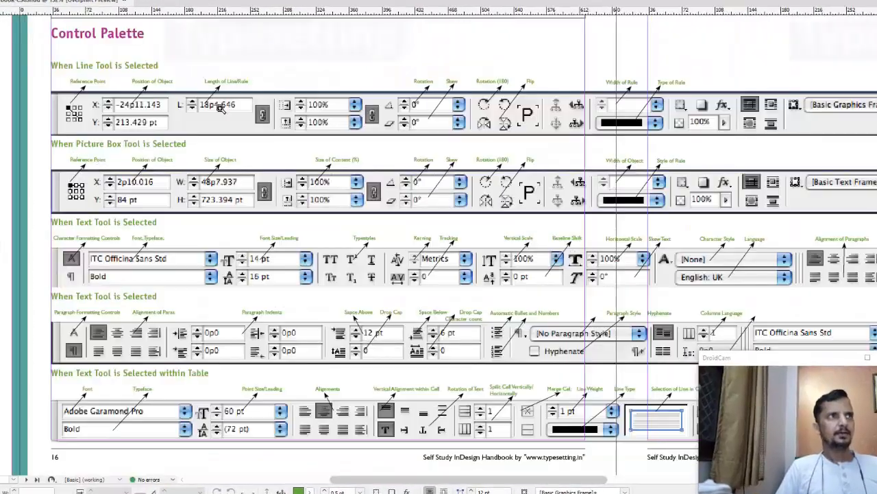
left_click_drag(221, 109, 534, 212)
key("ctrl+0")
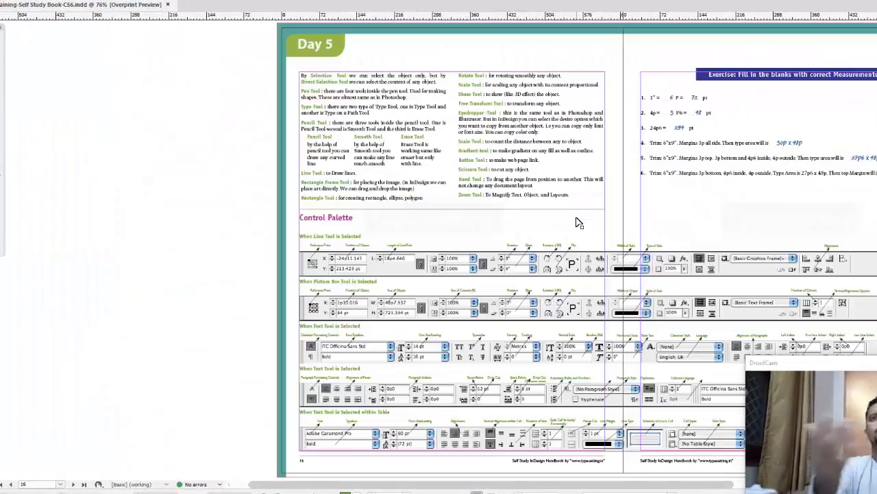
- Examine the labelled Control Palette diagrams for the line, picture box and text tools close up
left_click_drag(131, 212, 34, 239)
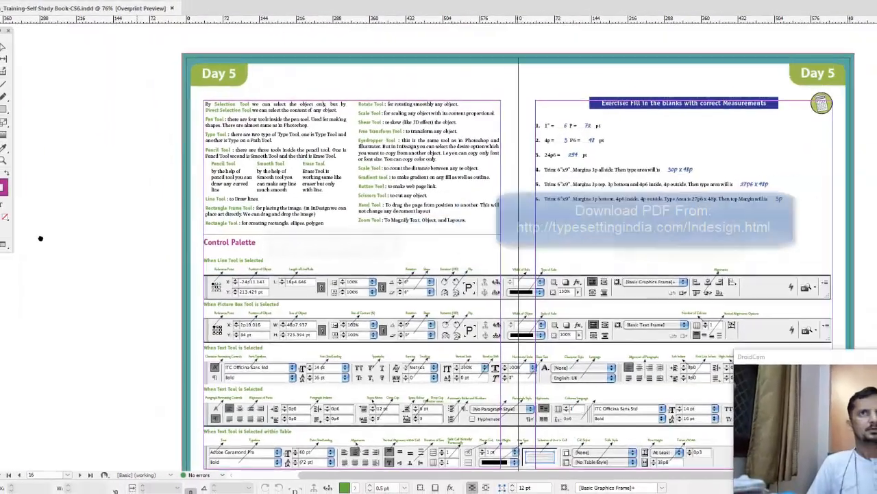
mouse_move(93, 210)
left_mouse_down()
mouse_move(604, 365)
mouse_move(659, 374)
left_mouse_up()
left_click_drag(201, 229, 176, 169)
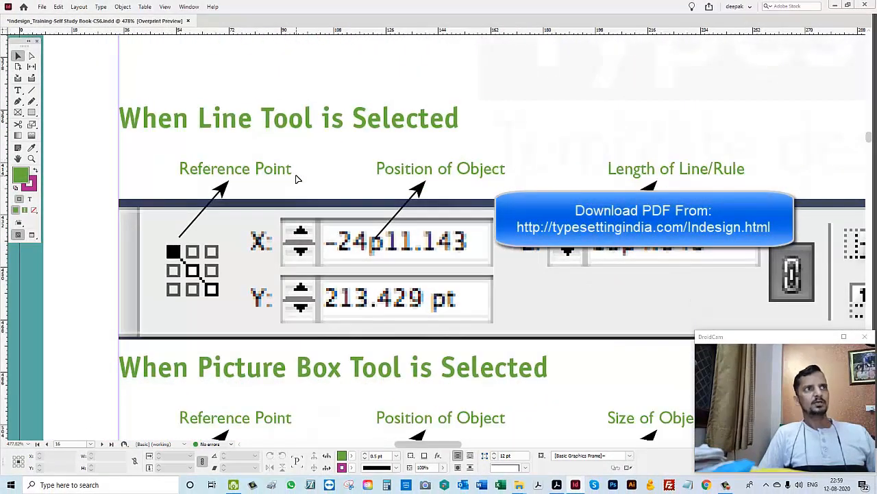
key("ctrl+minus")
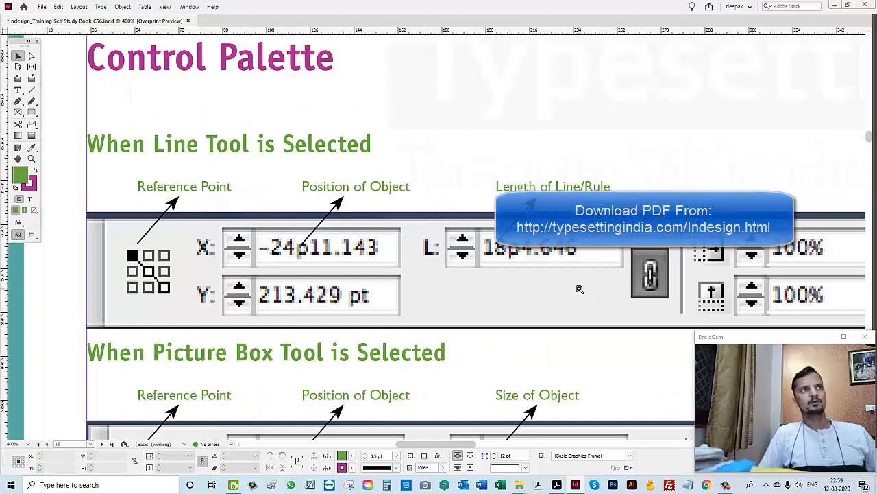
key("ctrl+minus")
key("ctrl+minus")
key("ctrl+minus")
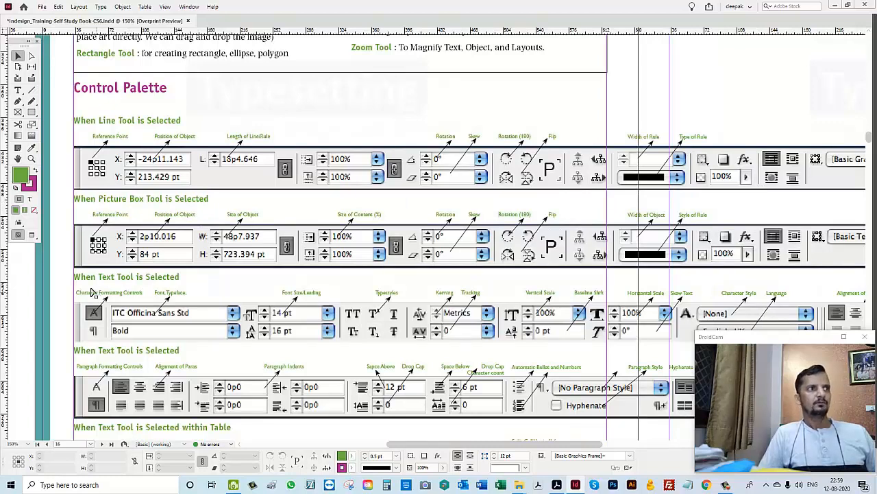
left_click(540, 312, "ctrl+alt")
left_click(540, 311, "ctrl+alt")
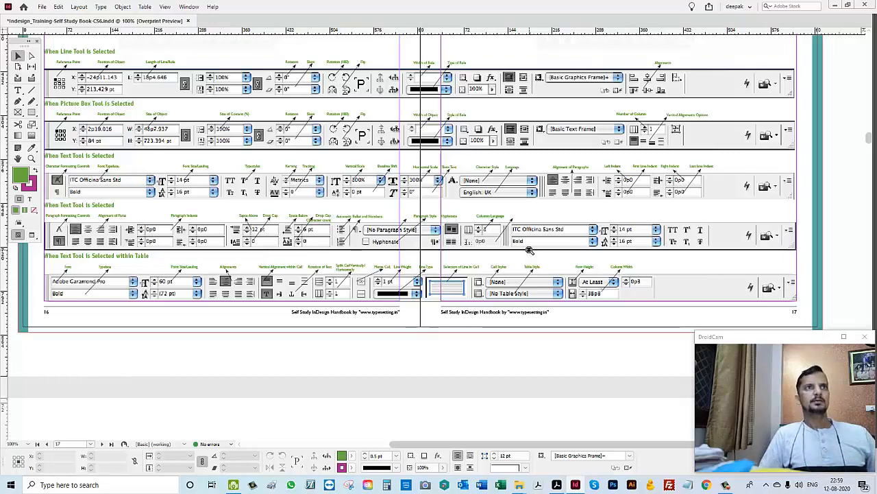
- Examine Technical Exercise 1 on page 18 and the Week 2 overview table on the facing page
key("ctrl+minus")
left_click_drag(495, 206, 401, 226)
scroll(367, 251, "down", 10)
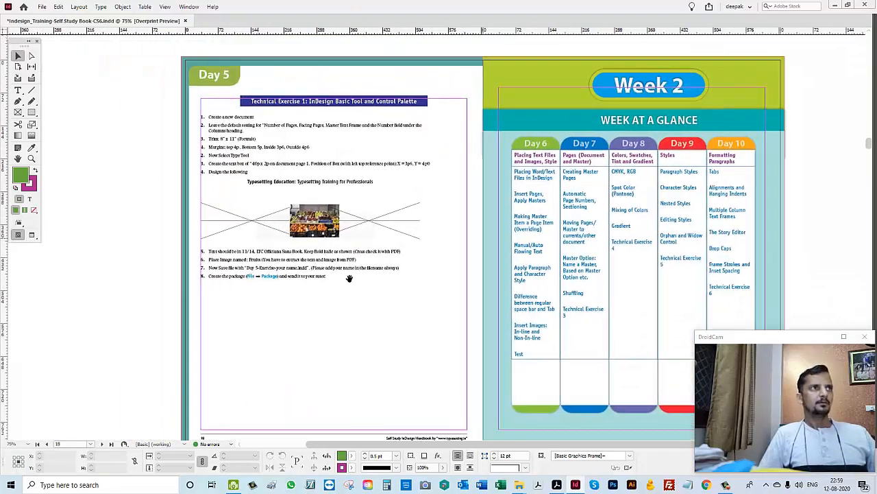
left_click_drag(111, 73, 608, 207)
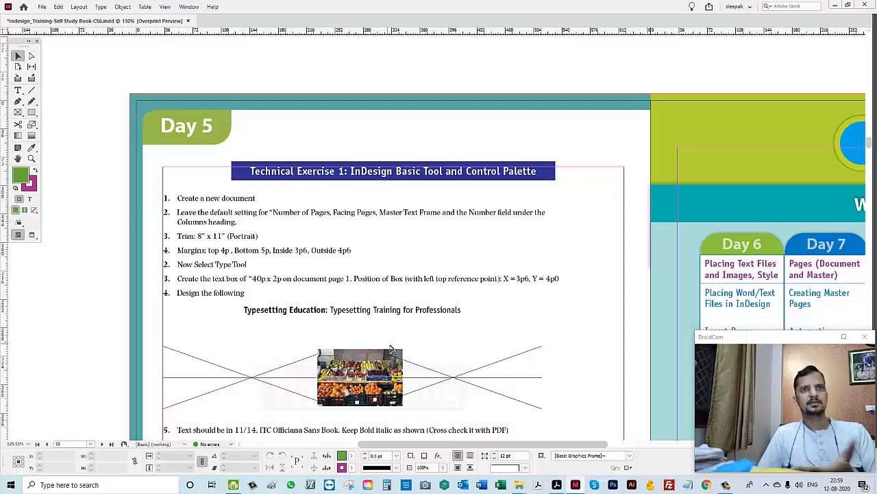
key("ctrl+0")
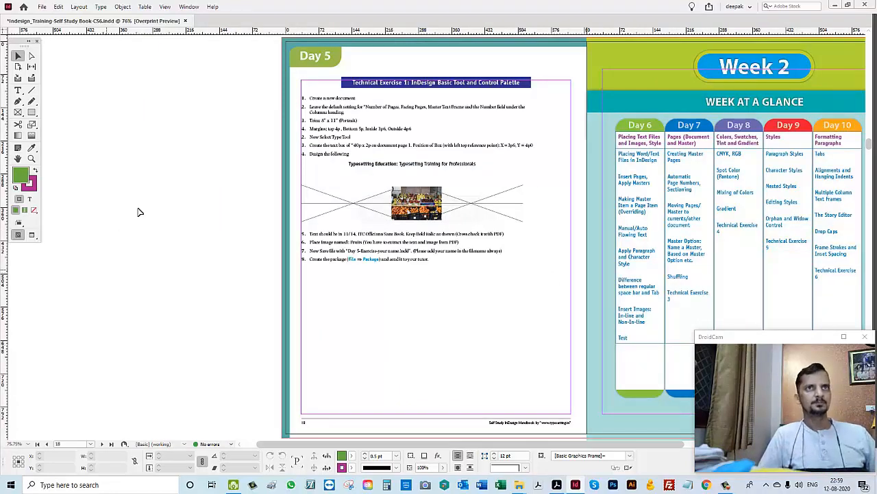
left_click_drag(594, 211, 322, 214)
left_click_drag(260, 137, 744, 274)
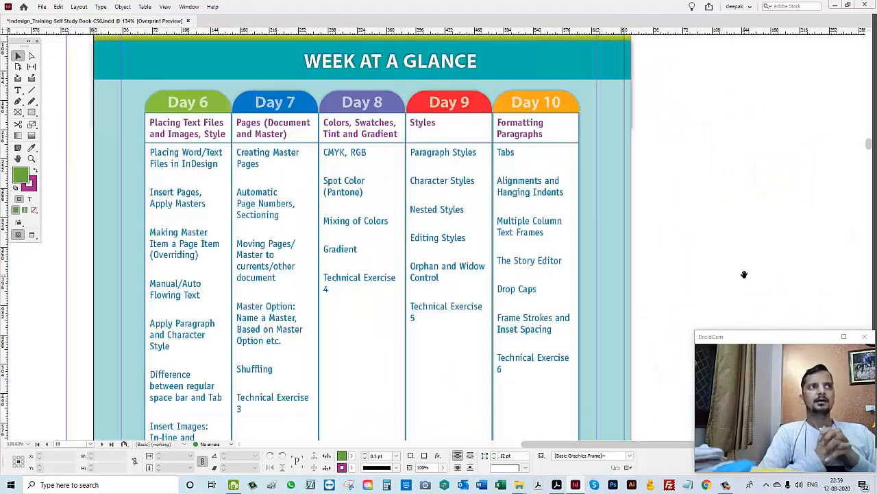